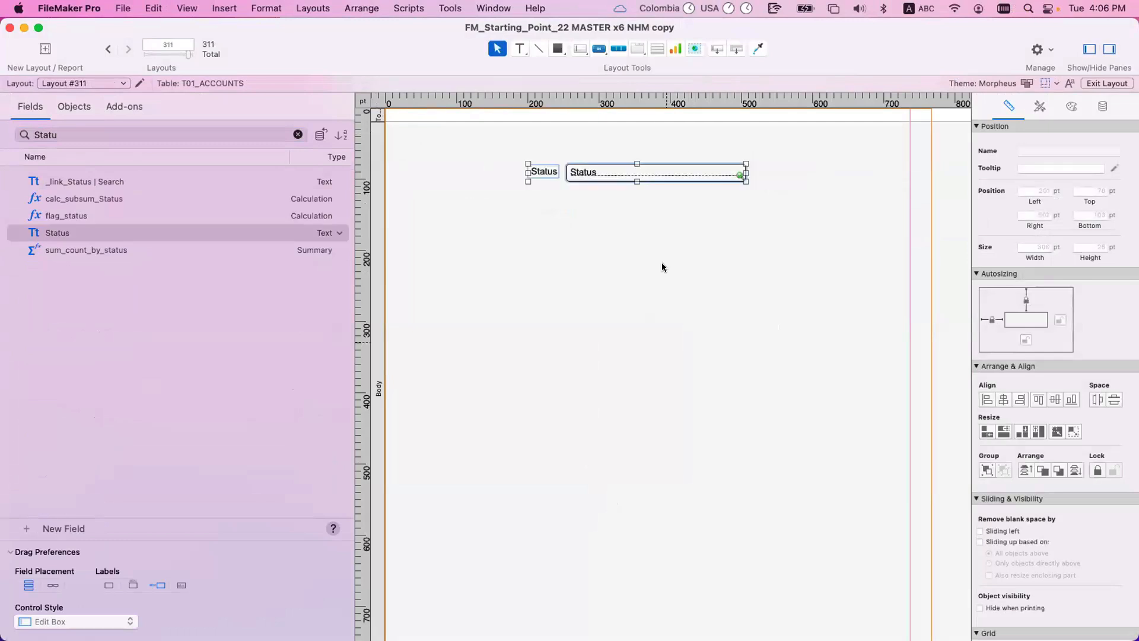
Check how the Status field's value displays in Browse mode, both inactive and with the field entered, and return to Layout mode
left_click(663, 264)
key("super+b")
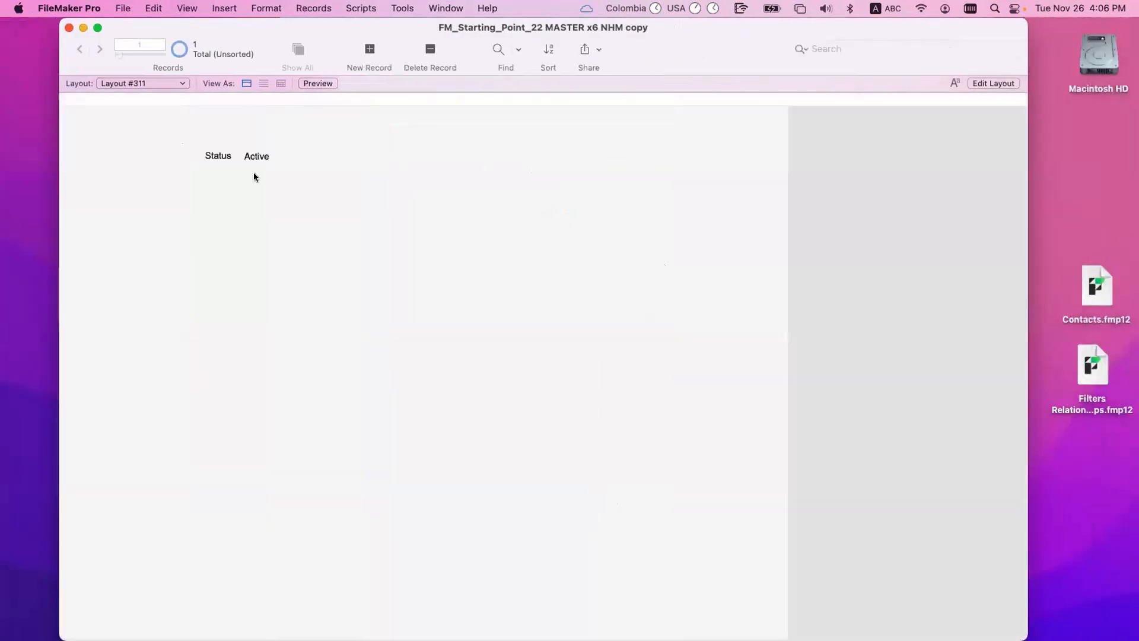
left_click(263, 156)
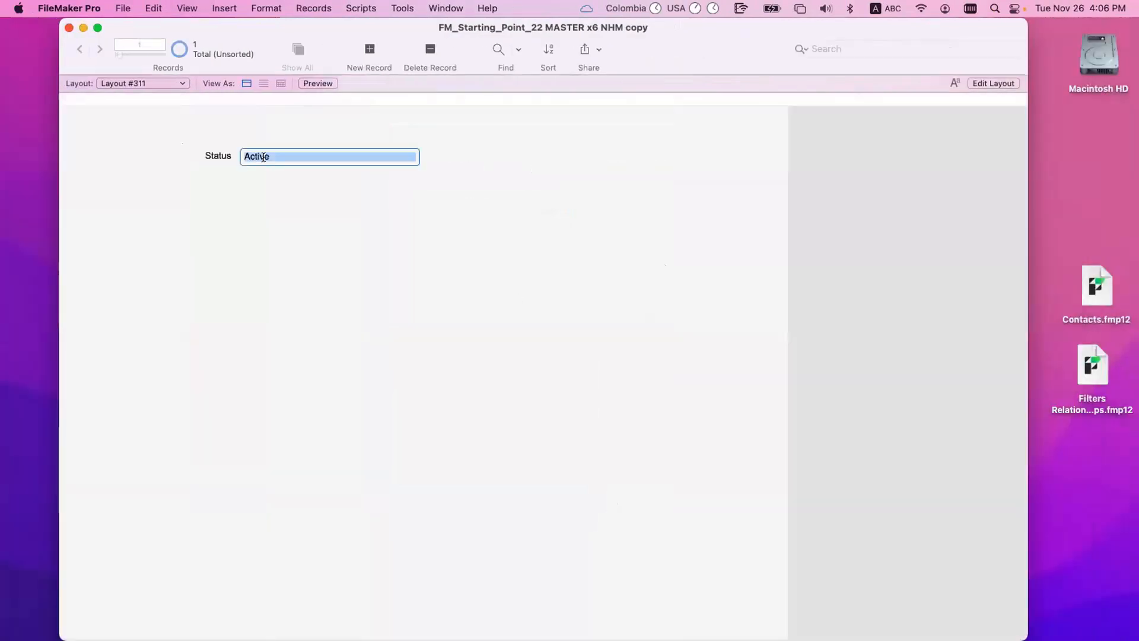
left_click(279, 199)
key("super+l")
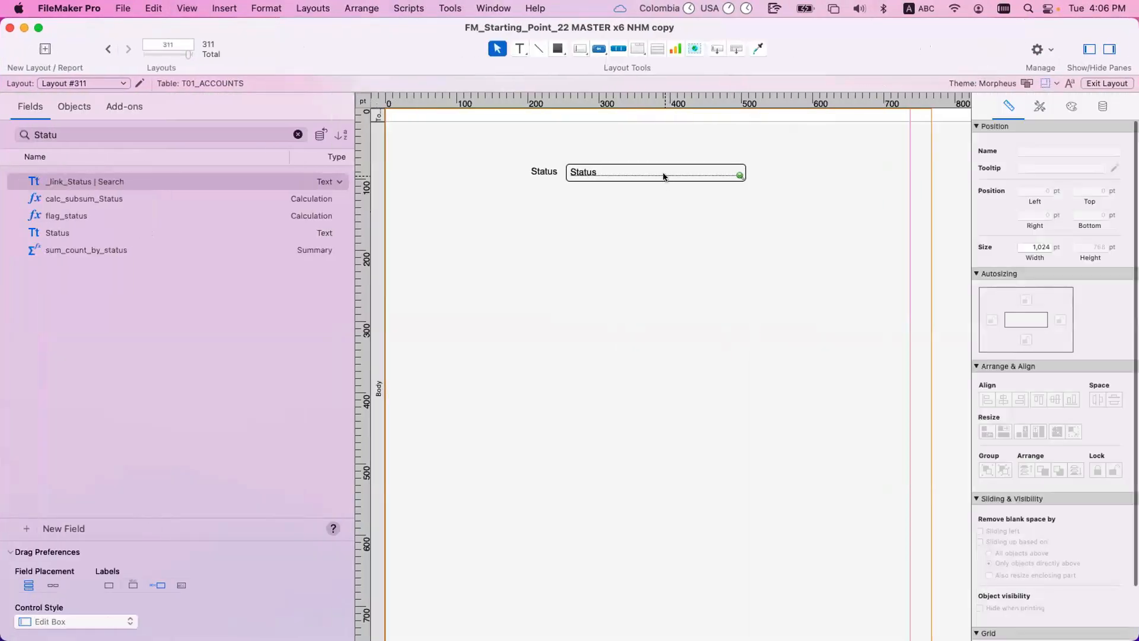
Add a conditional formatting rule to the Status field for when its value is equal to Active
right_click(666, 174)
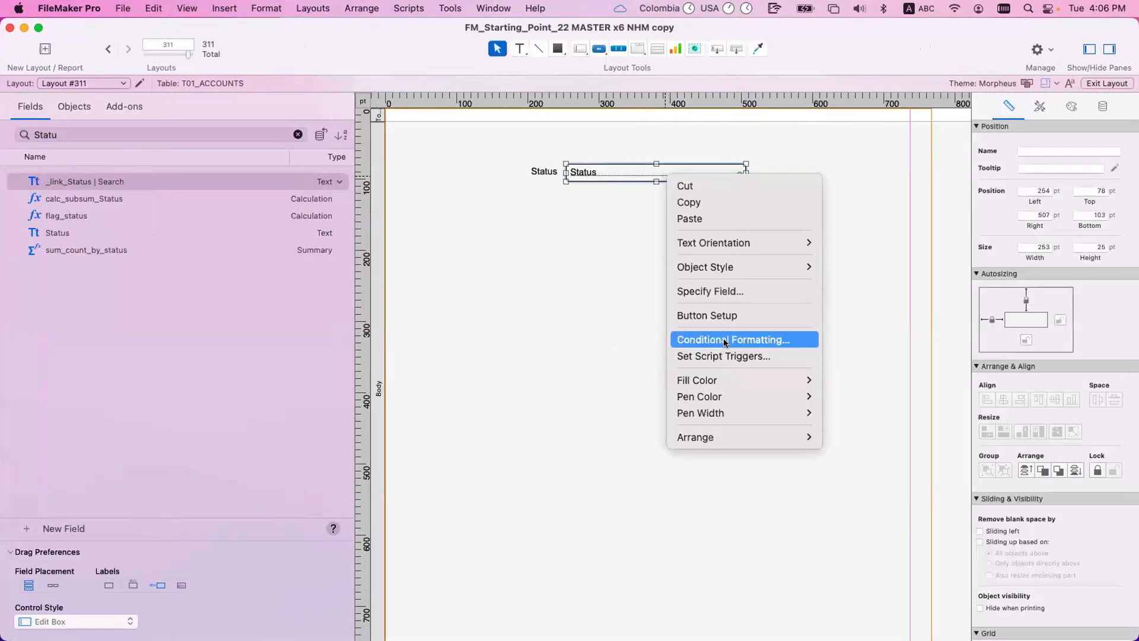
left_click(724, 343)
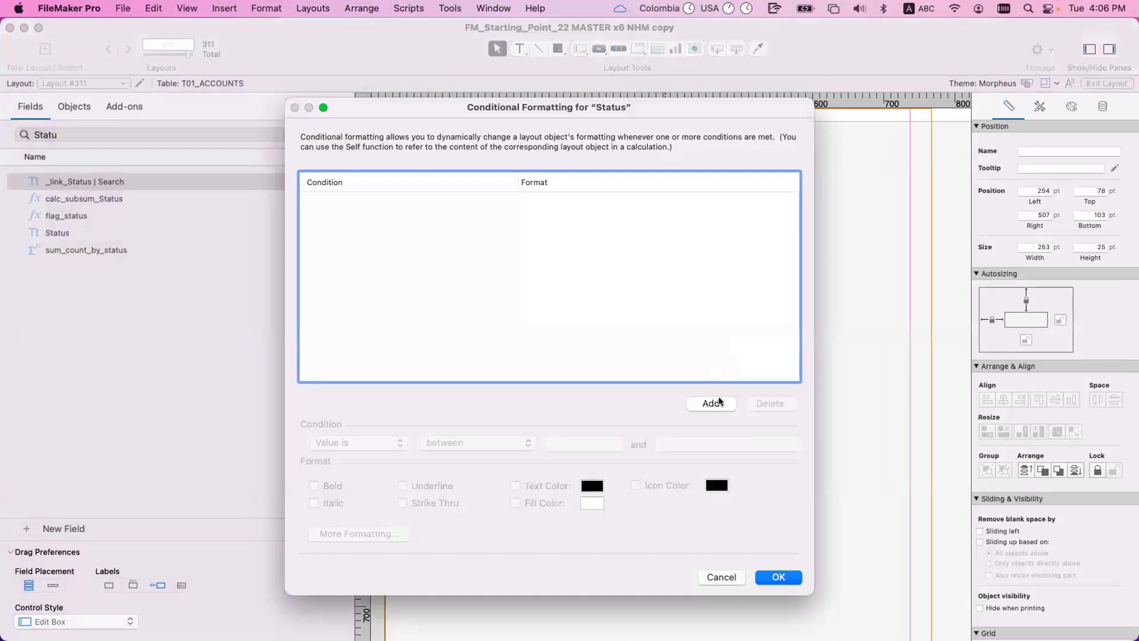
left_click(718, 403)
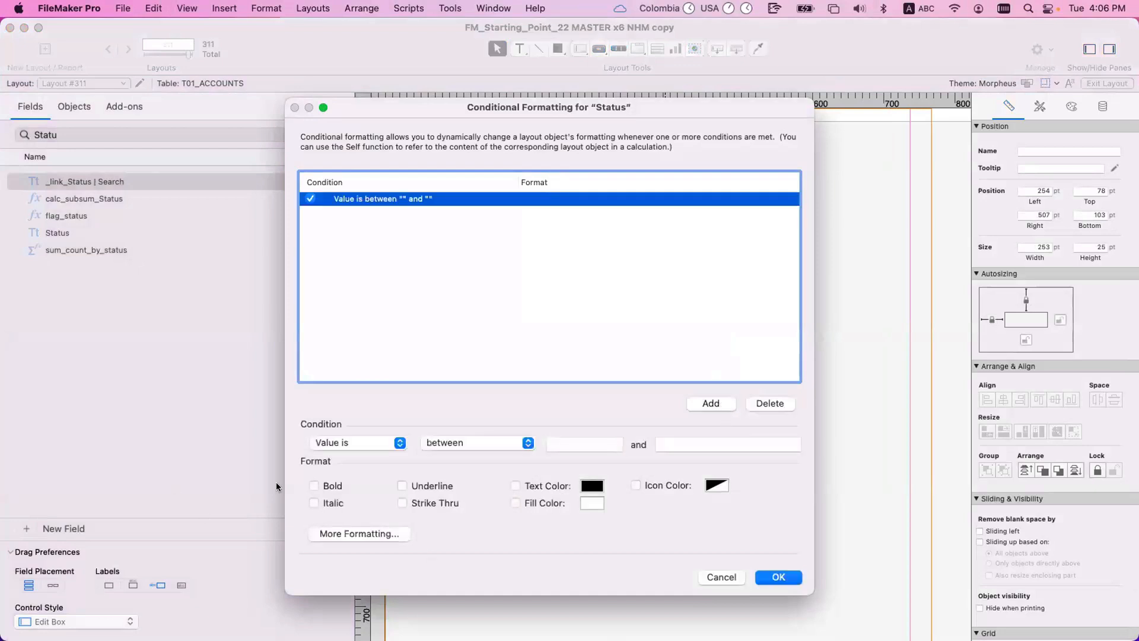
left_click(453, 443)
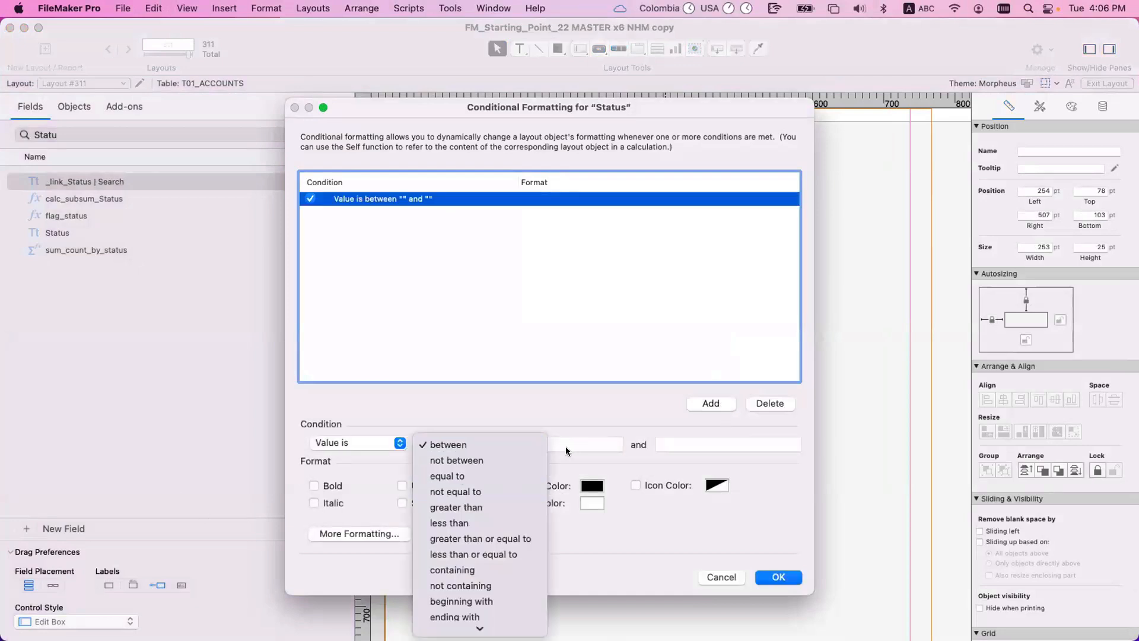
left_click(447, 476)
left_click(565, 446)
type("Acti")
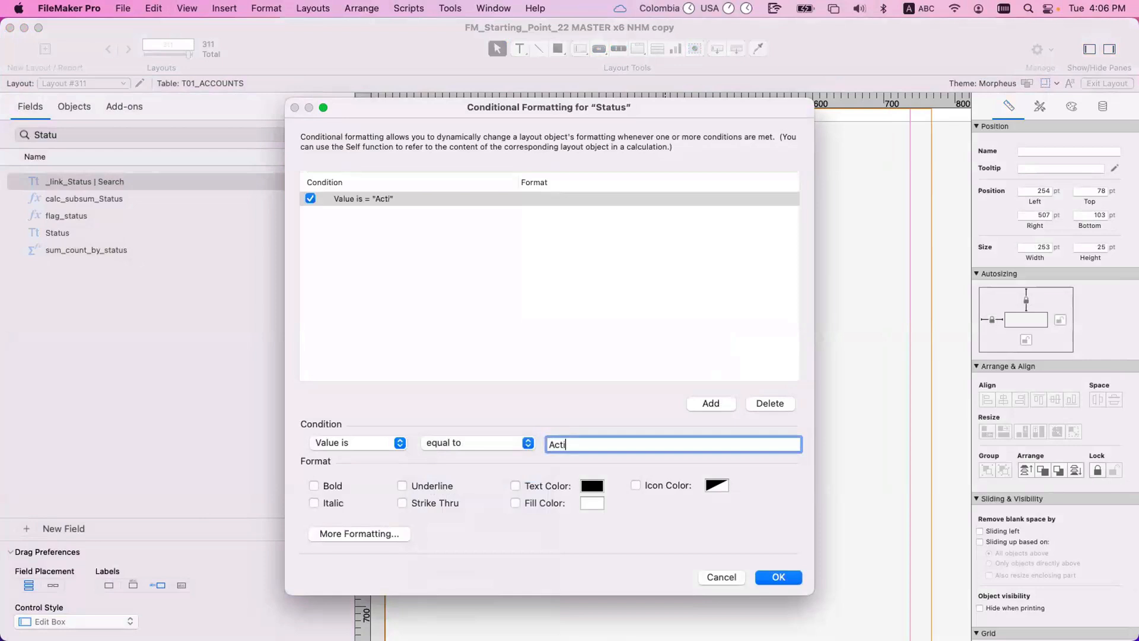
type("ve")
Give the Active condition a white text color and a green fill color
left_click(588, 485)
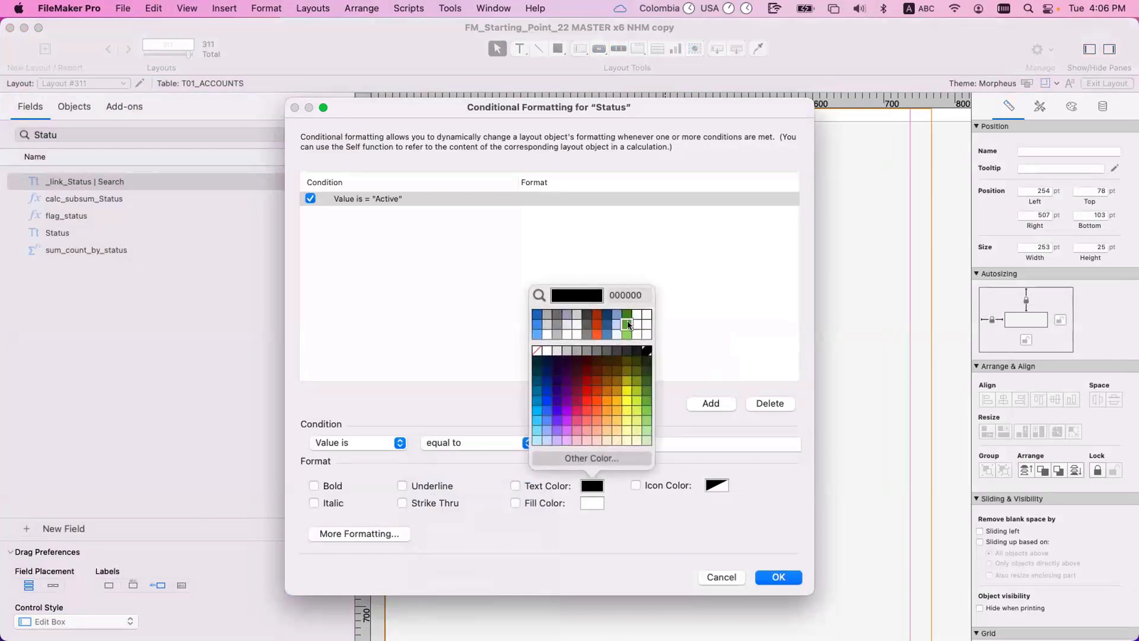
left_click(546, 351)
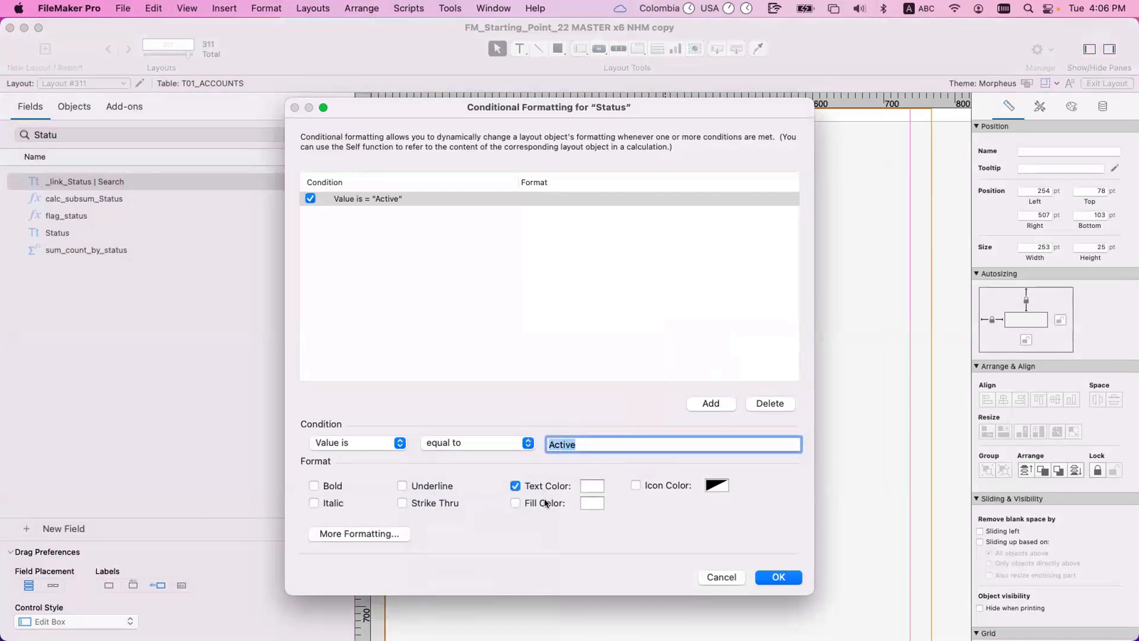
left_click(593, 502)
left_click(596, 503)
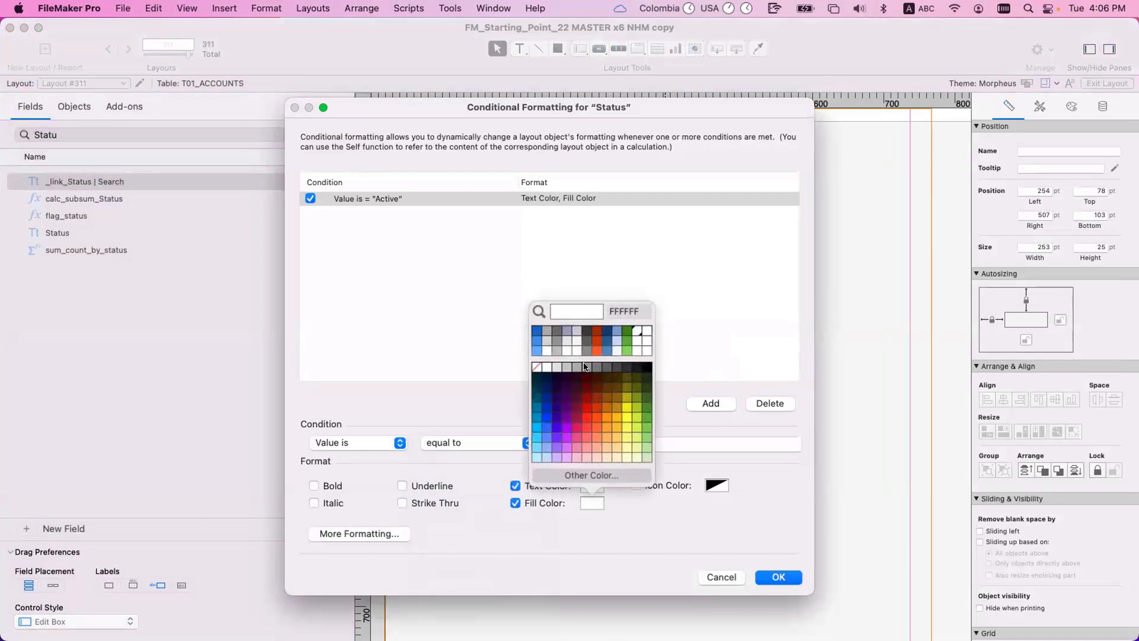
left_click(626, 341)
Change the comparison value of the first condition to Inactive
left_click(546, 443)
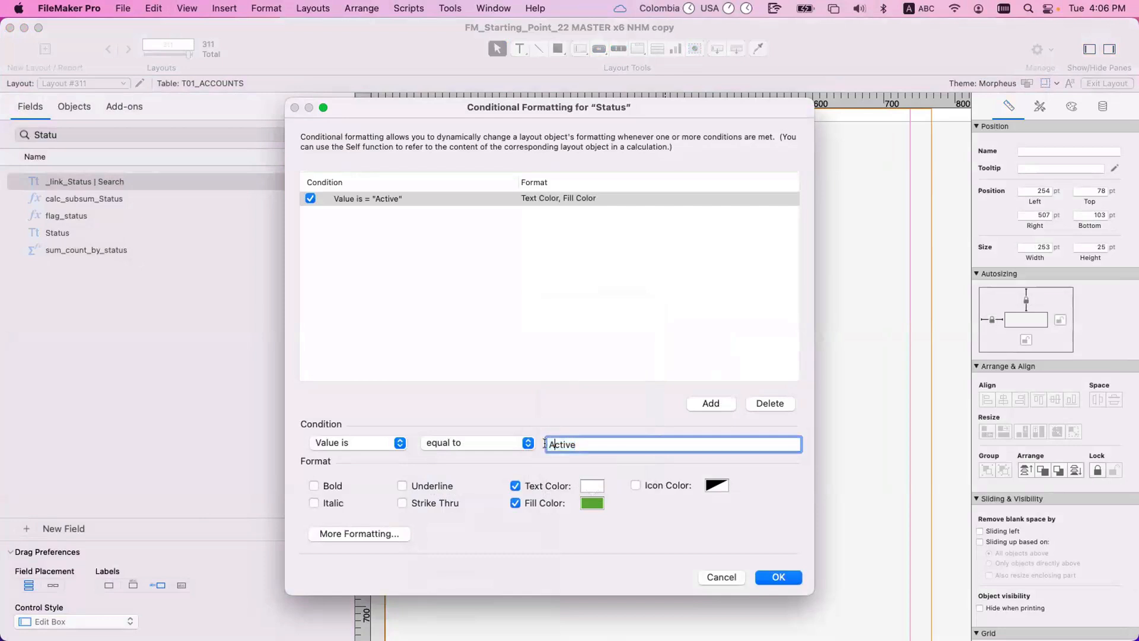
key("Delete")
type("Ina")
Add a second condition to the list and switch its type to a formula
left_click(707, 404)
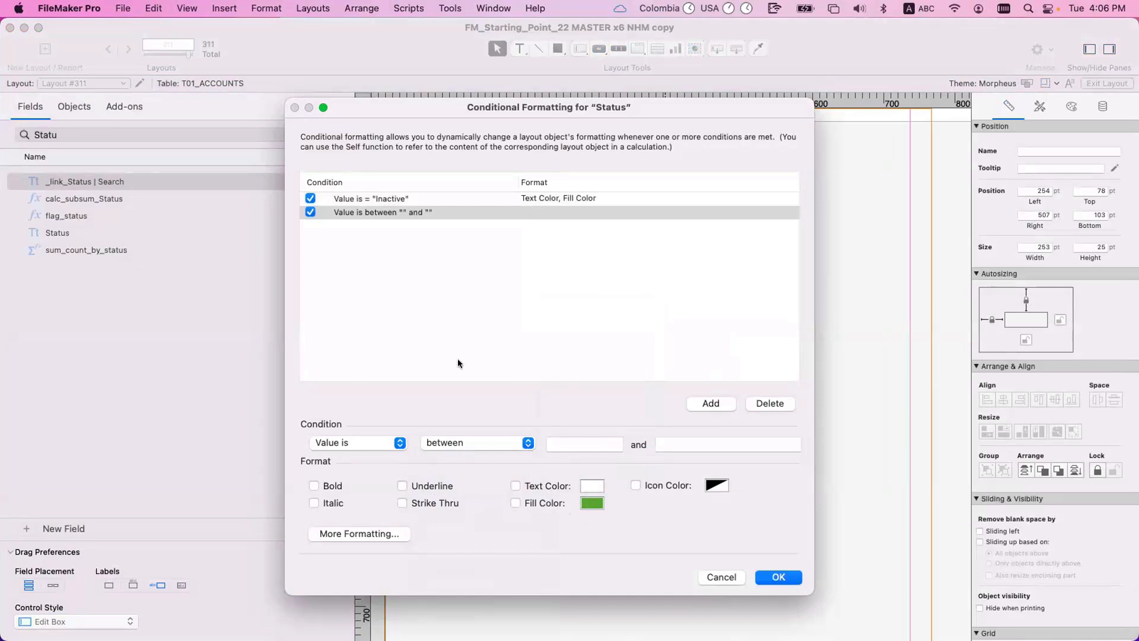
left_click(453, 320)
left_click(373, 442)
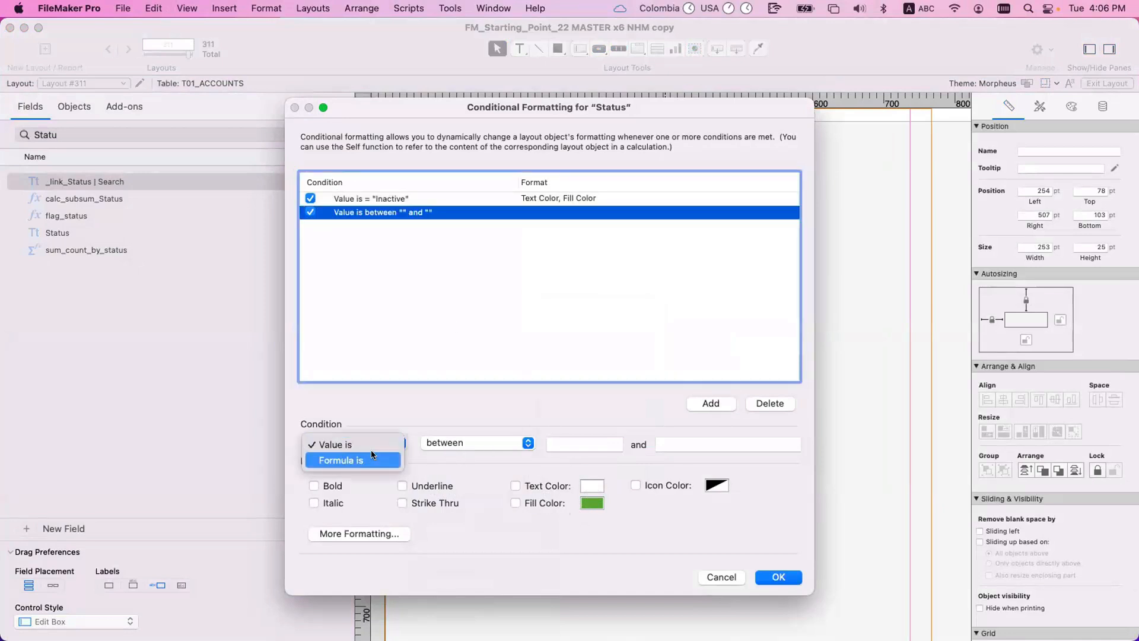
left_click(373, 458)
Set the first condition's comparison value back to Active
left_click(395, 197)
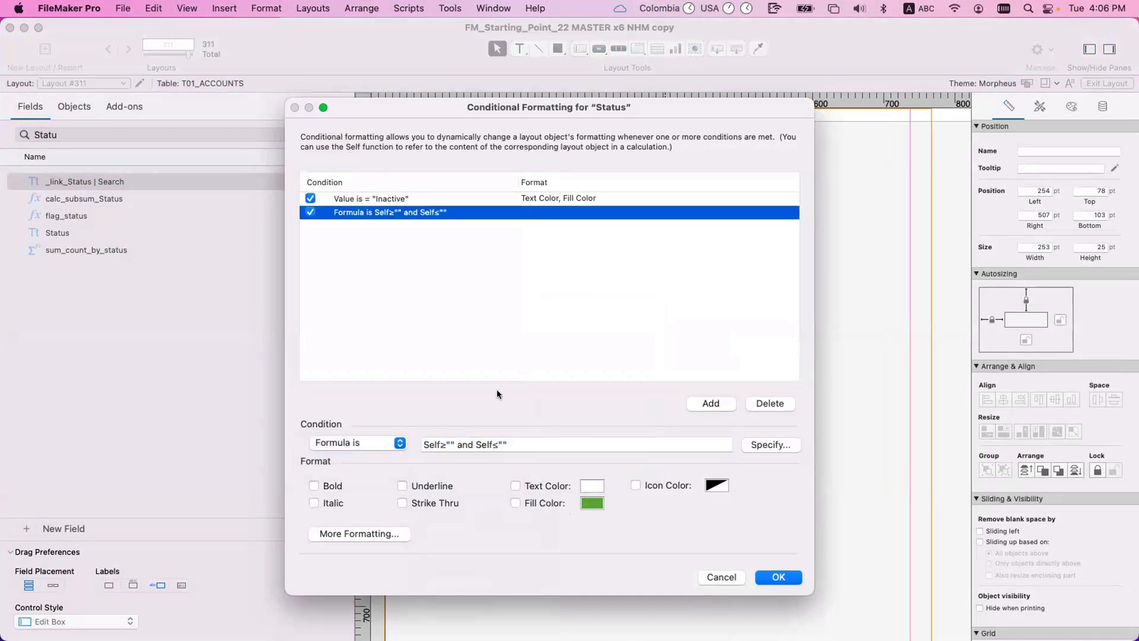
double_click(567, 444)
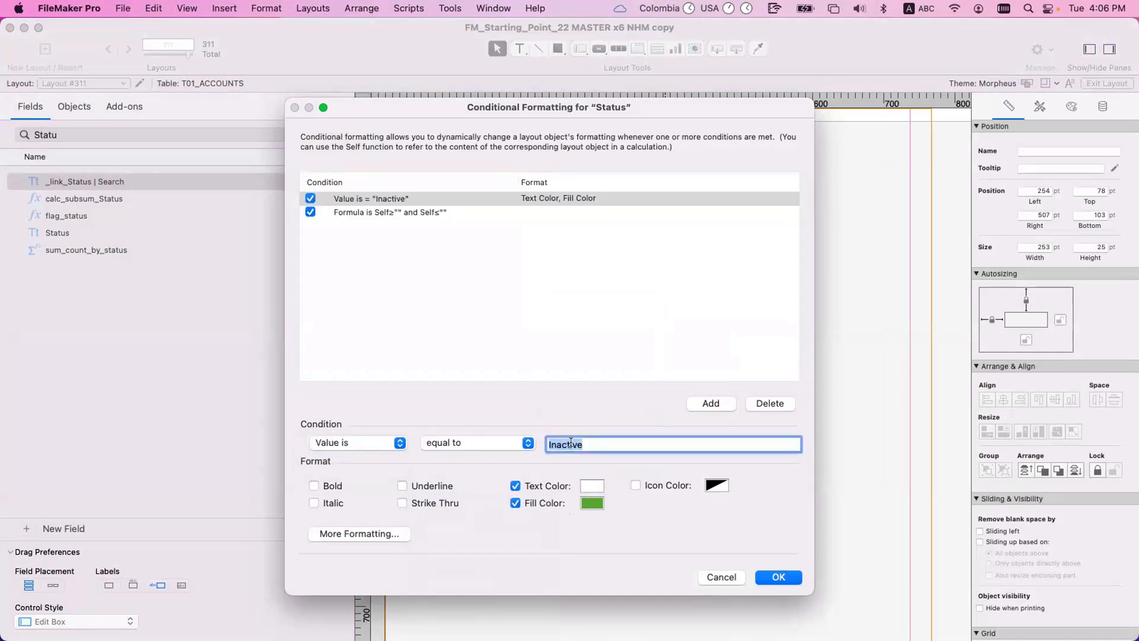
left_click_drag(536, 444, 562, 445)
type("A")
Make the second condition value-based and set it to equal to Inactive
left_click(382, 212)
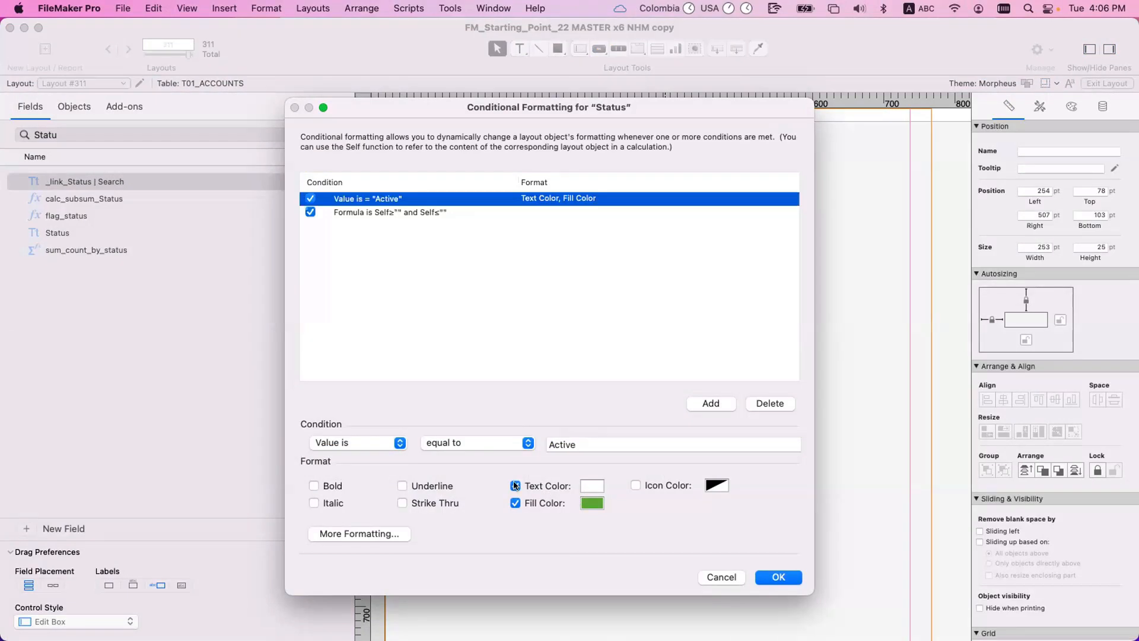
left_click(356, 444)
left_click(367, 425)
left_click(469, 446)
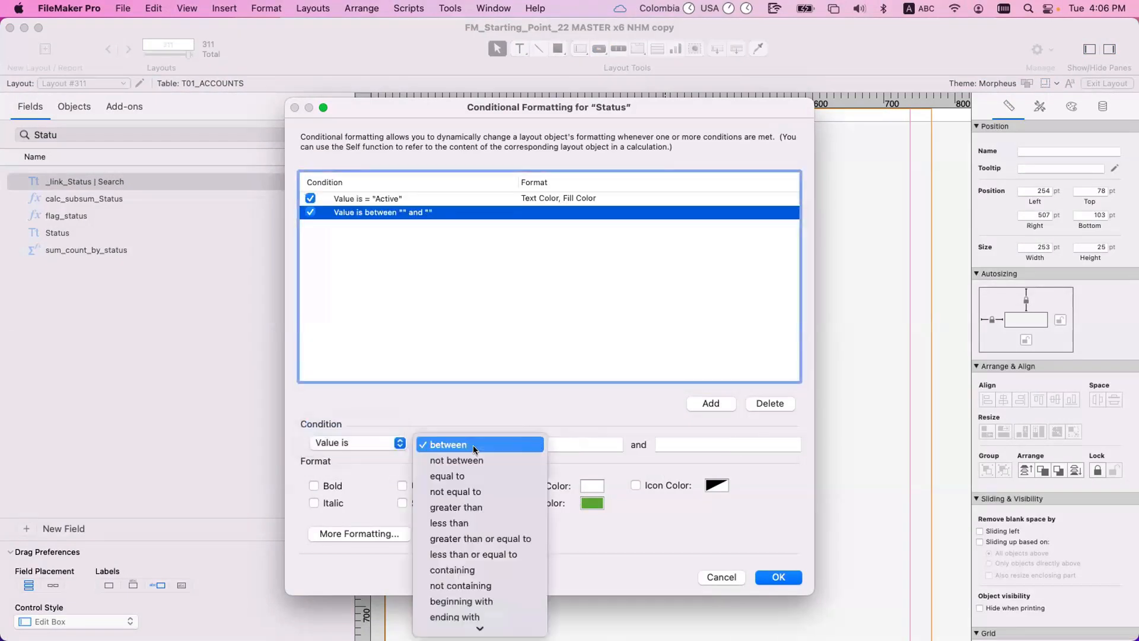
left_click(475, 475)
left_click(564, 443)
type("Inactive")
Give the Inactive condition a red fill color and white text color, and apply the conditional formatting
left_click(542, 502)
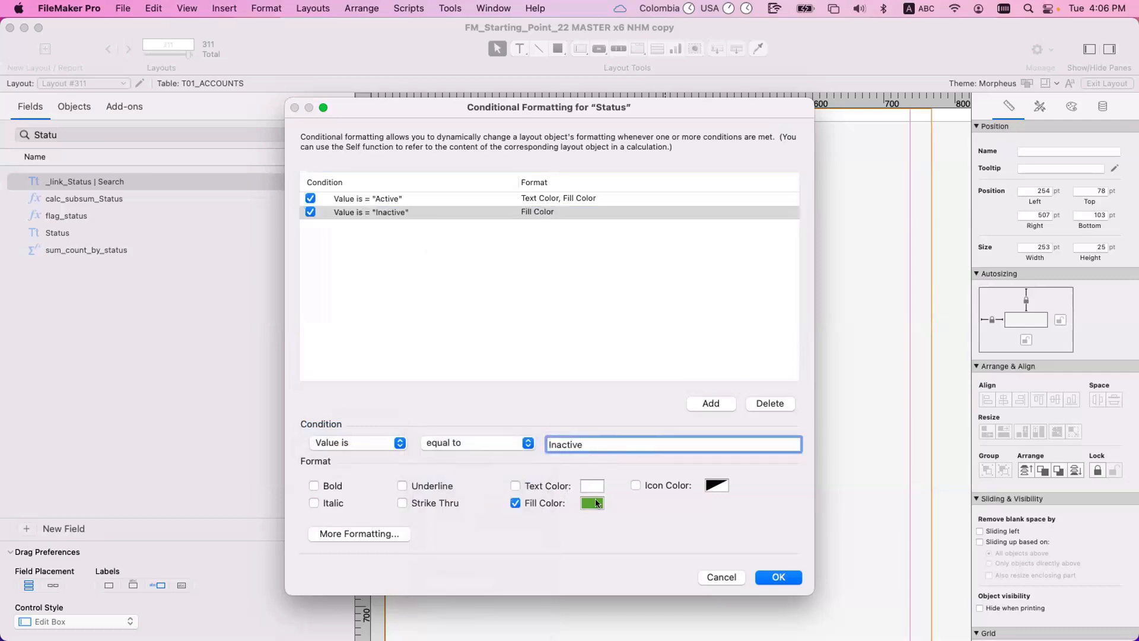
left_click(596, 502)
left_click(570, 377)
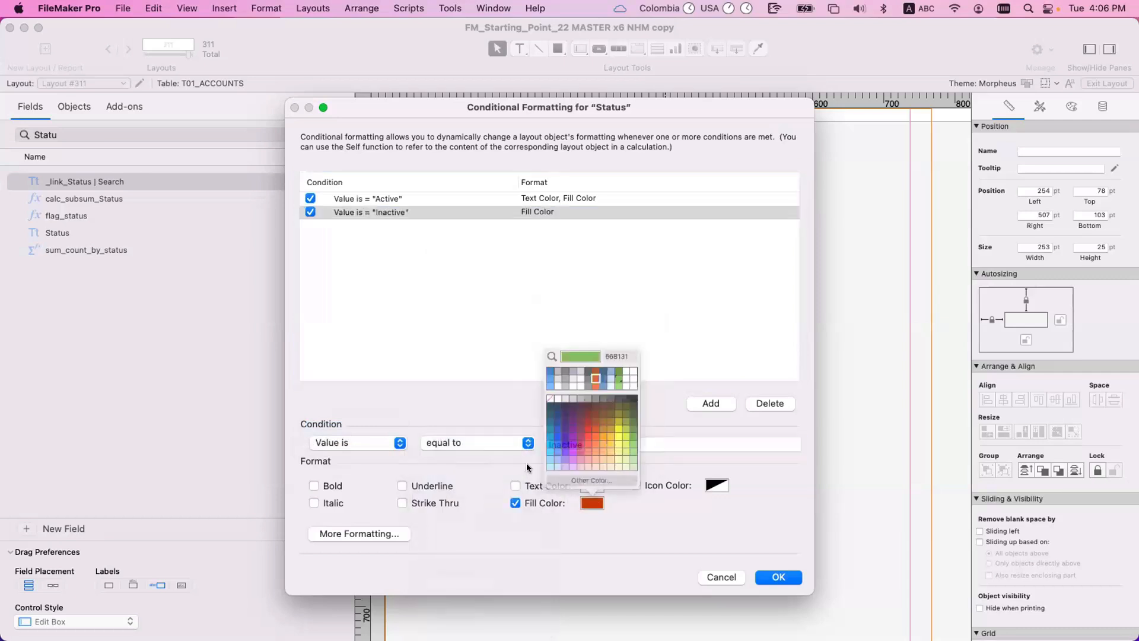
left_click(532, 485)
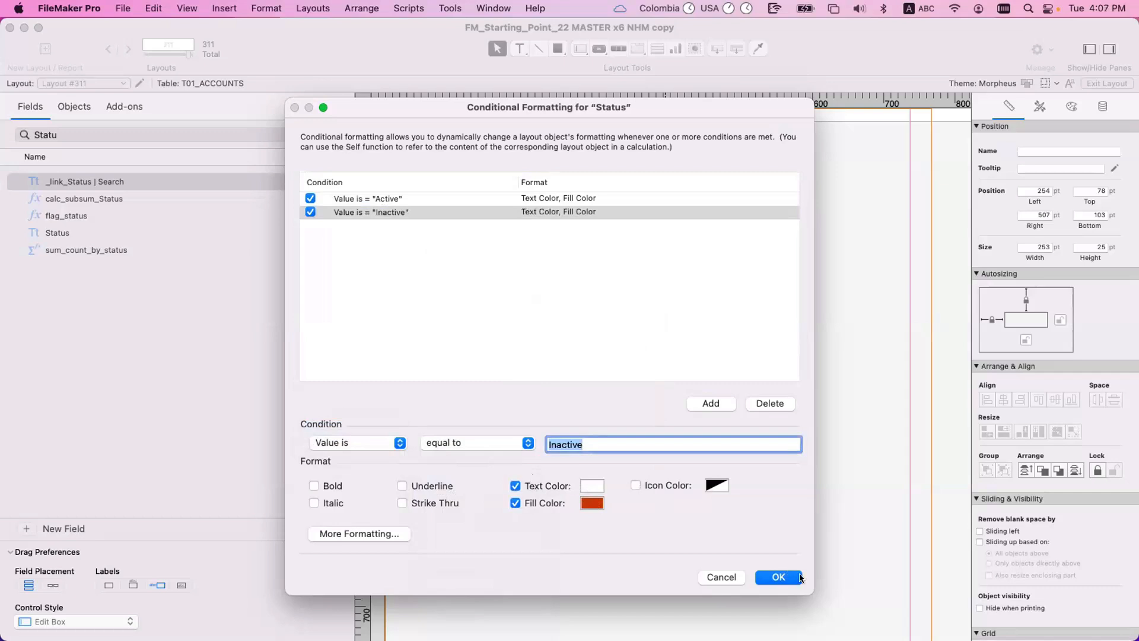
left_click(778, 577)
Save the layout and check the Status field's formatting in Browse mode, both with and without the field entered
key("super+s")
key("super+b")
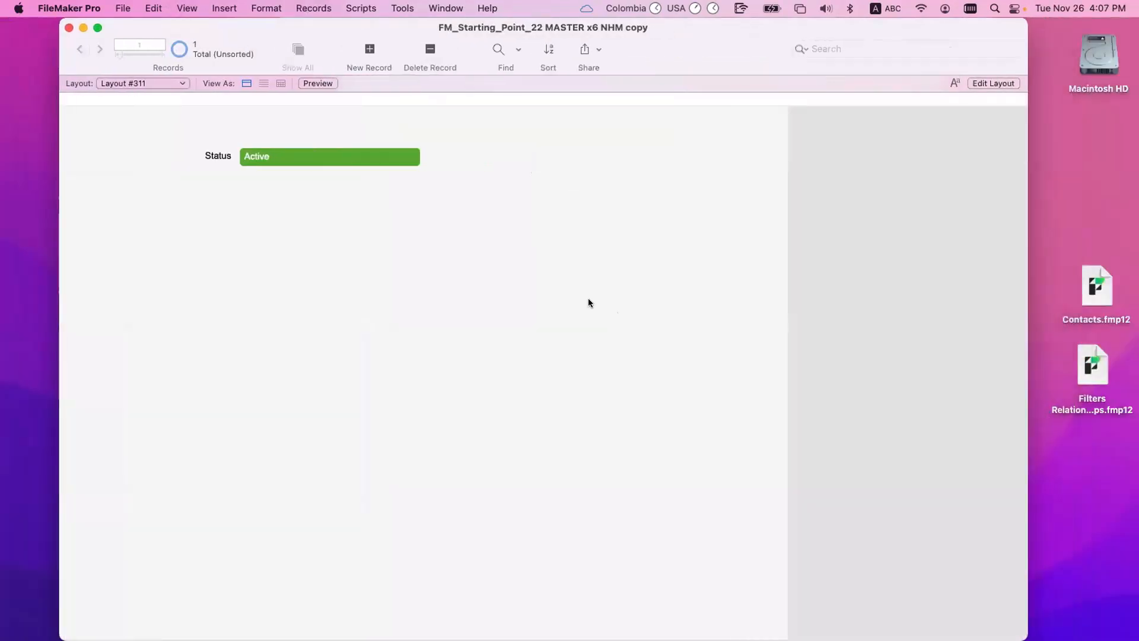
left_click(276, 158)
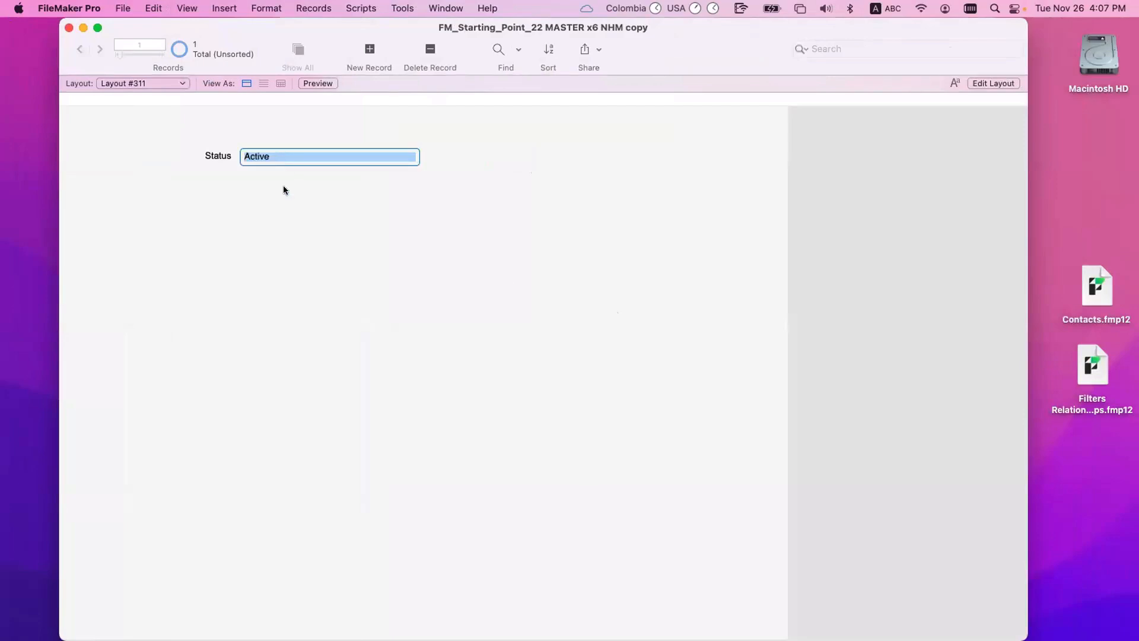
left_click(283, 186)
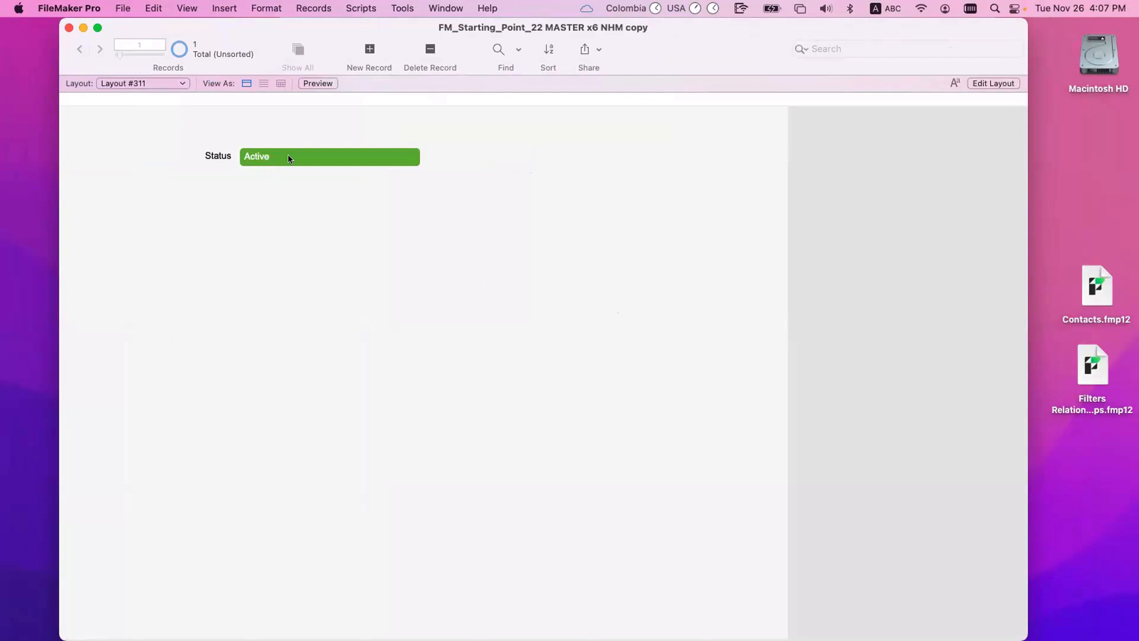
Change the record's Status value to Inactive and leave the field to test its formatting
left_click(256, 155)
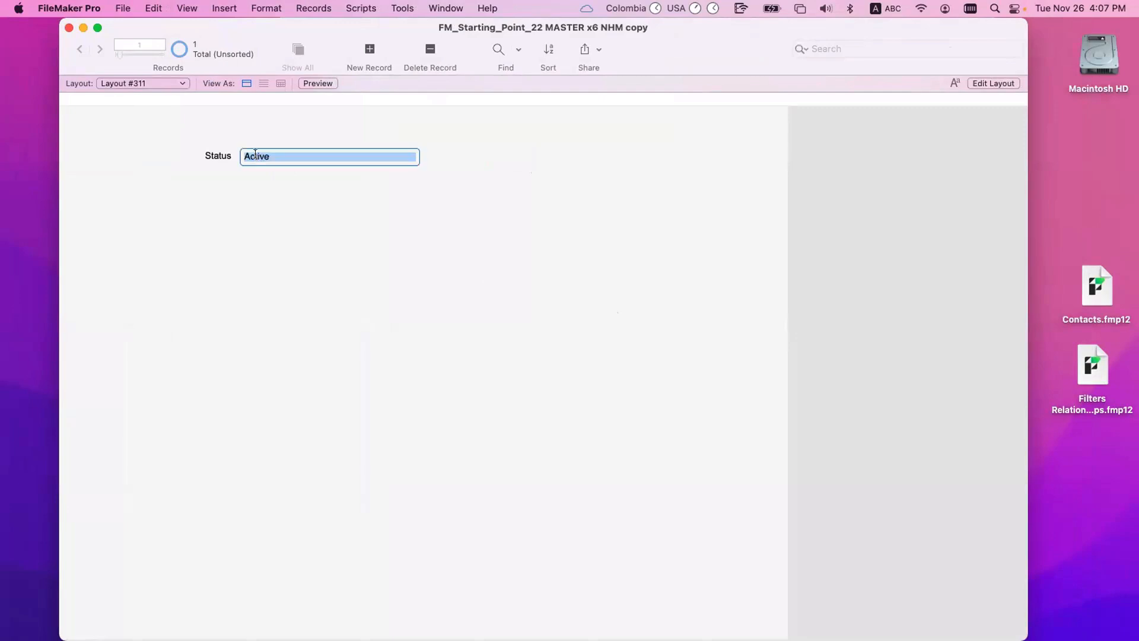
left_click_drag(252, 156, 237, 155)
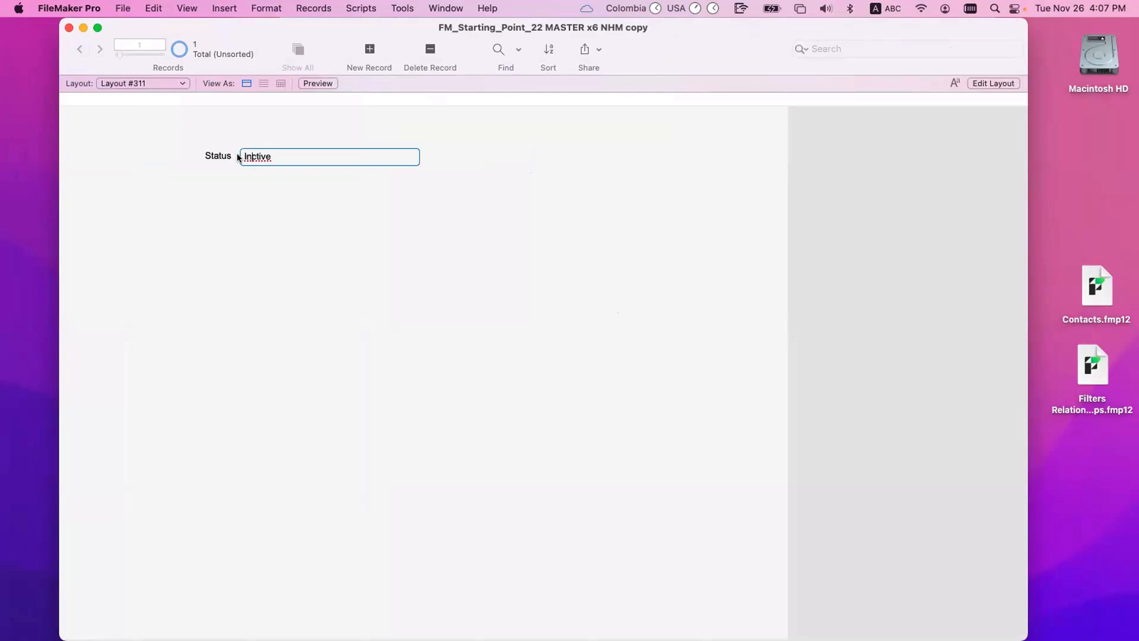
left_click(323, 243)
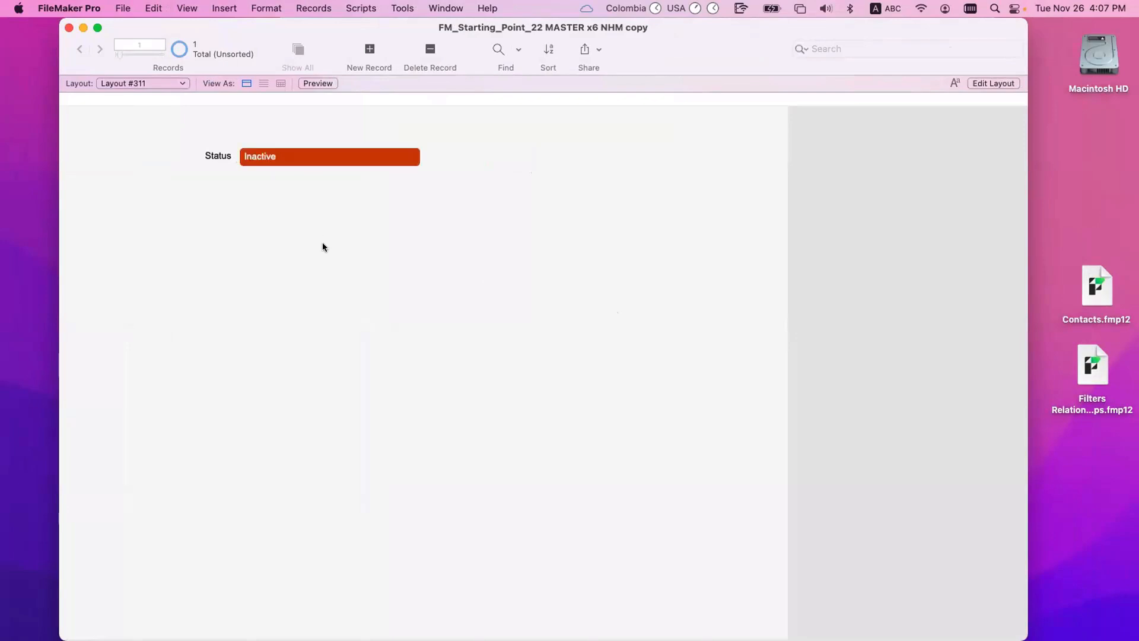
Replace the record's Status value with Other and leave the field to test an unmatched value
left_click(293, 161)
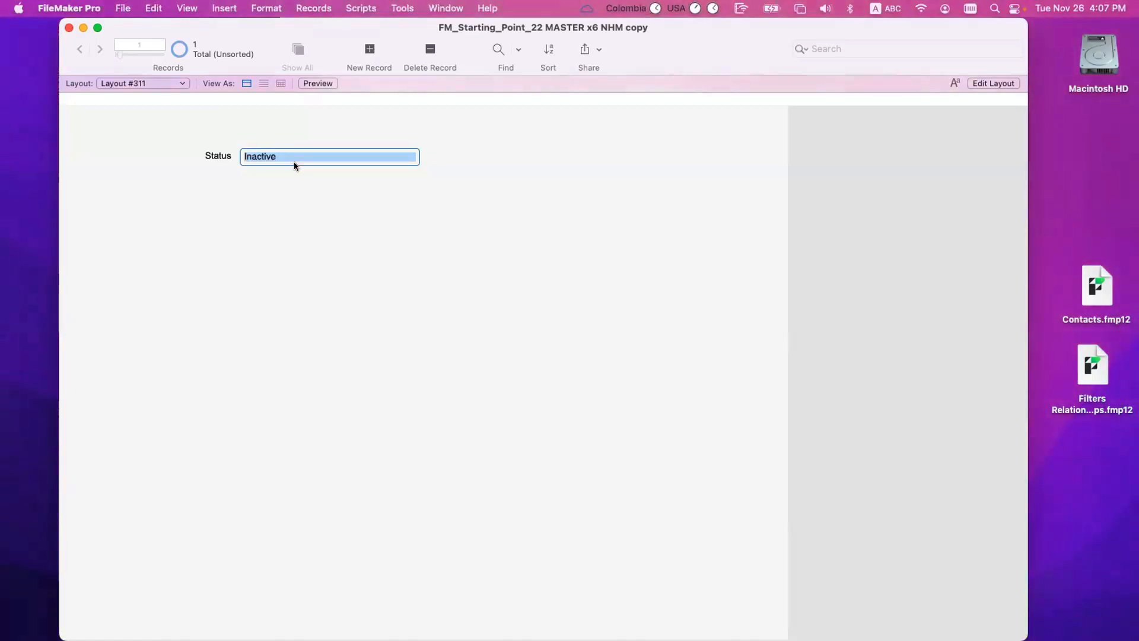
type("Other")
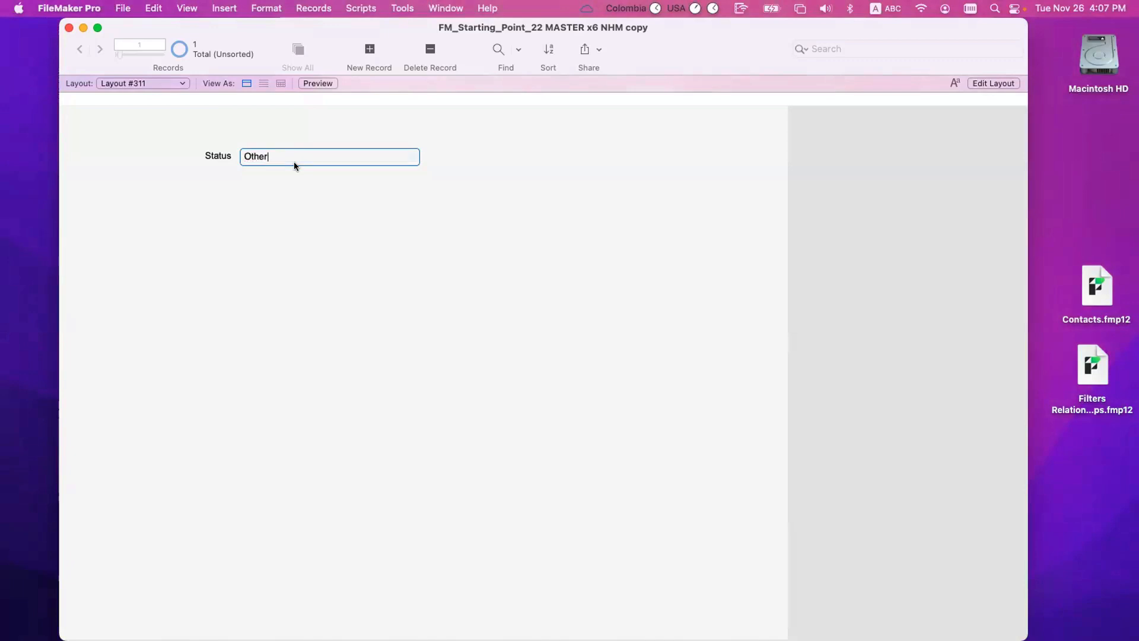
left_click(334, 197)
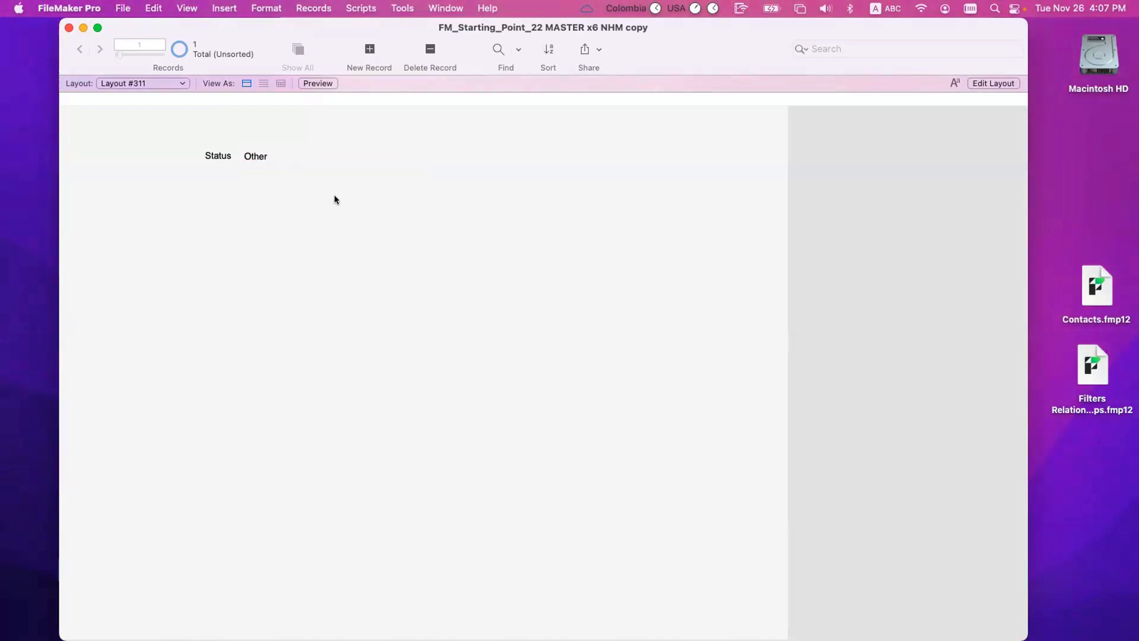
Reopen the Status field's conditional formatting from Layout mode and review its conditions, selecting the Active one
key("super+l")
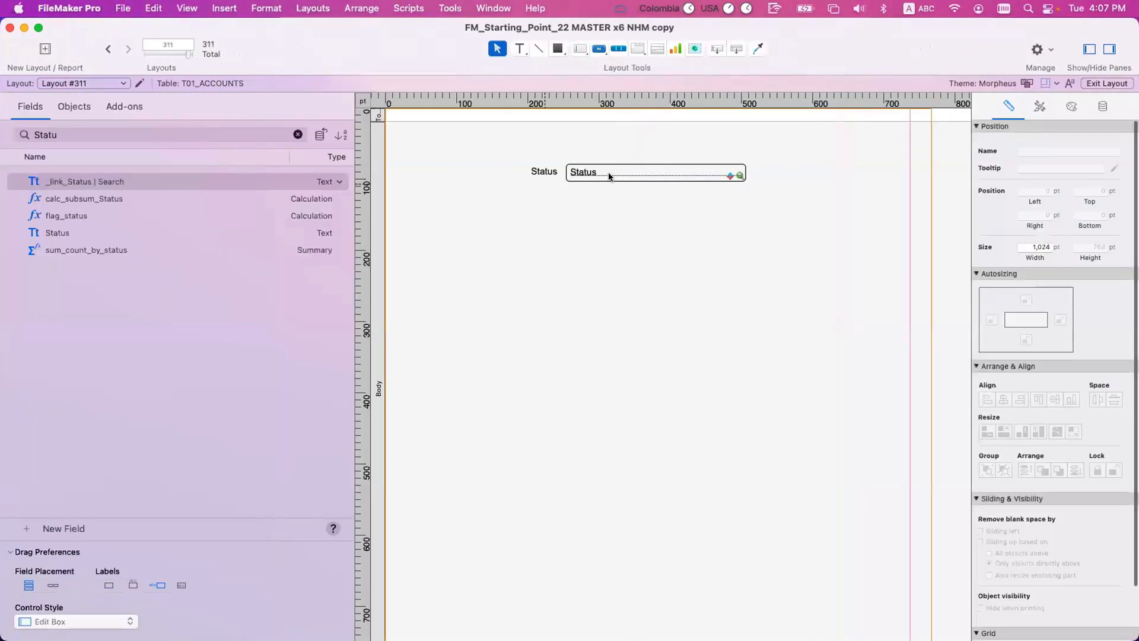
right_click(615, 174)
left_click(657, 338)
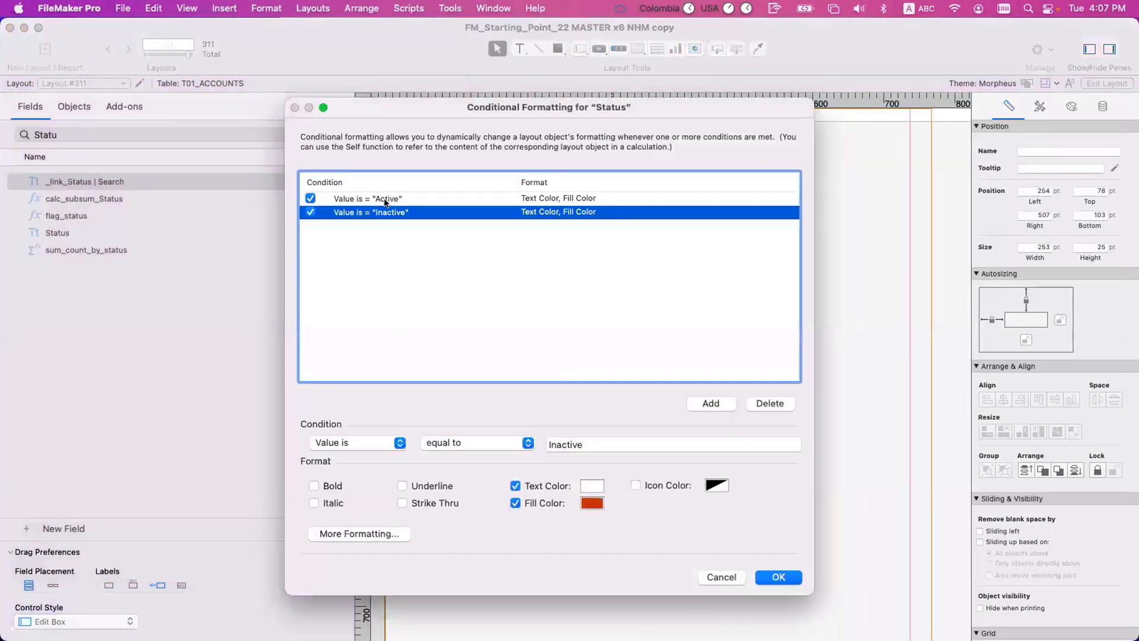
left_click(385, 200, "shift")
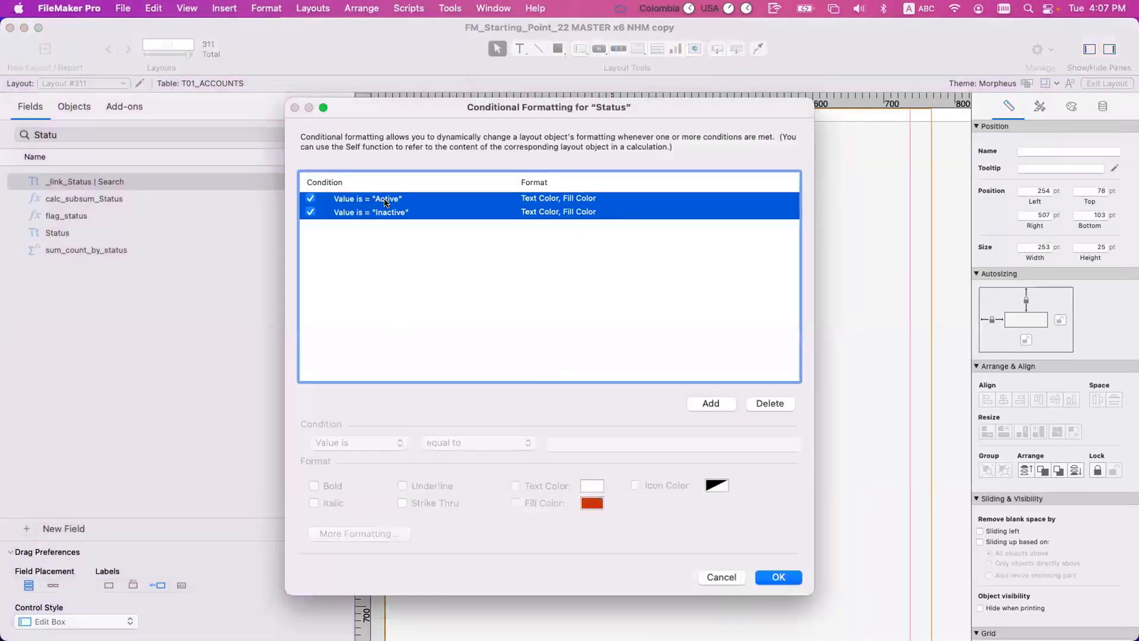
left_click(379, 221)
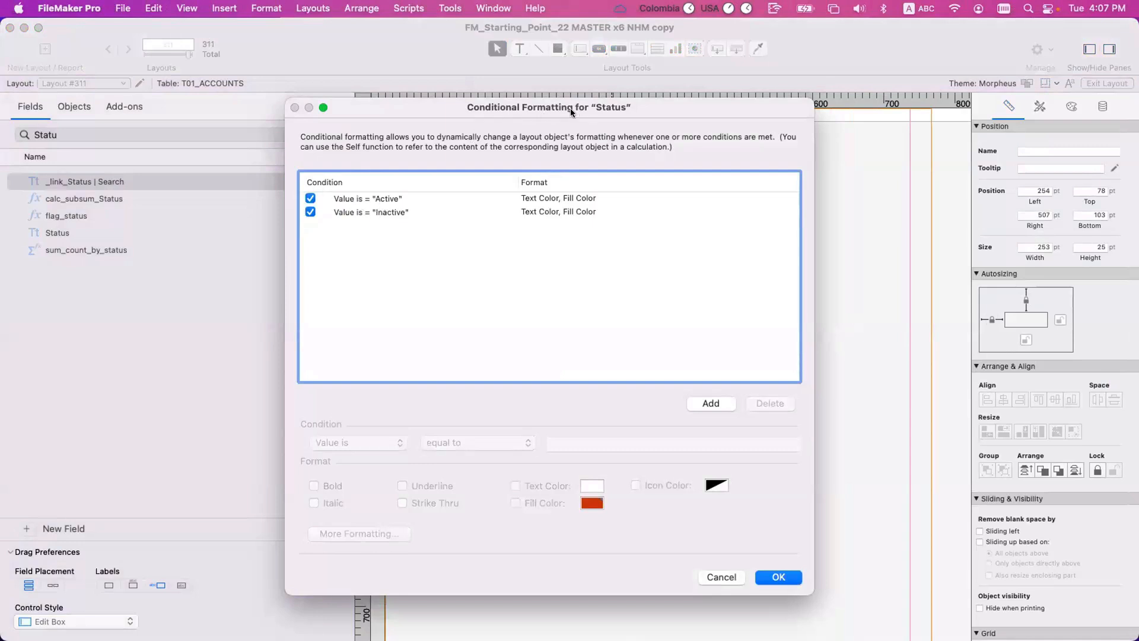
left_click(419, 196)
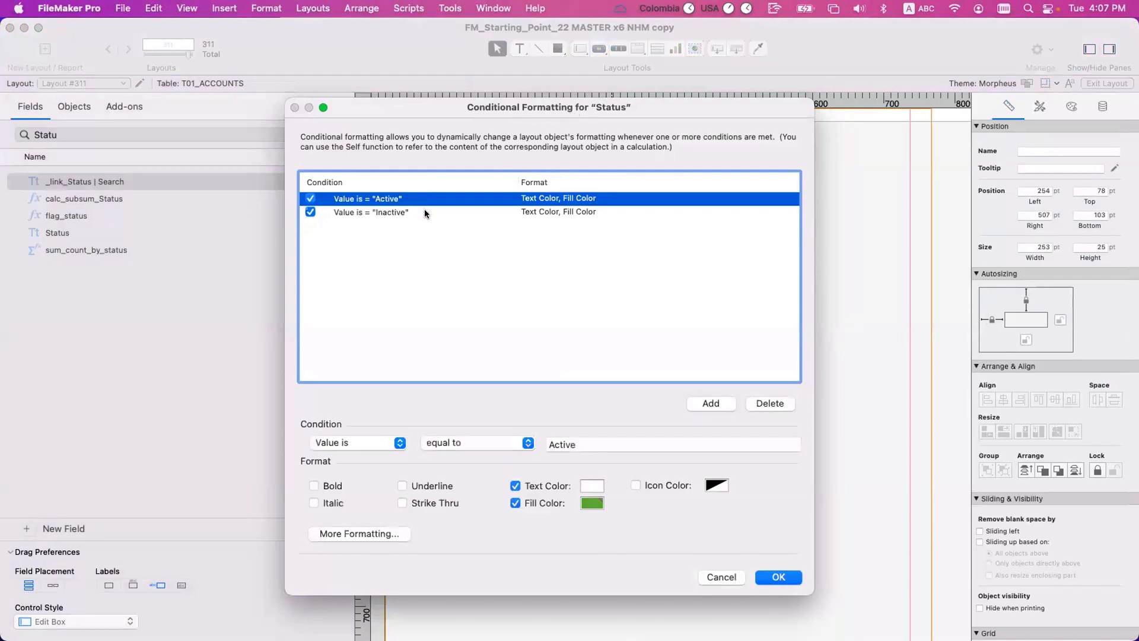
Review the comparison operators available for the Active condition without choosing another one
left_click(448, 440)
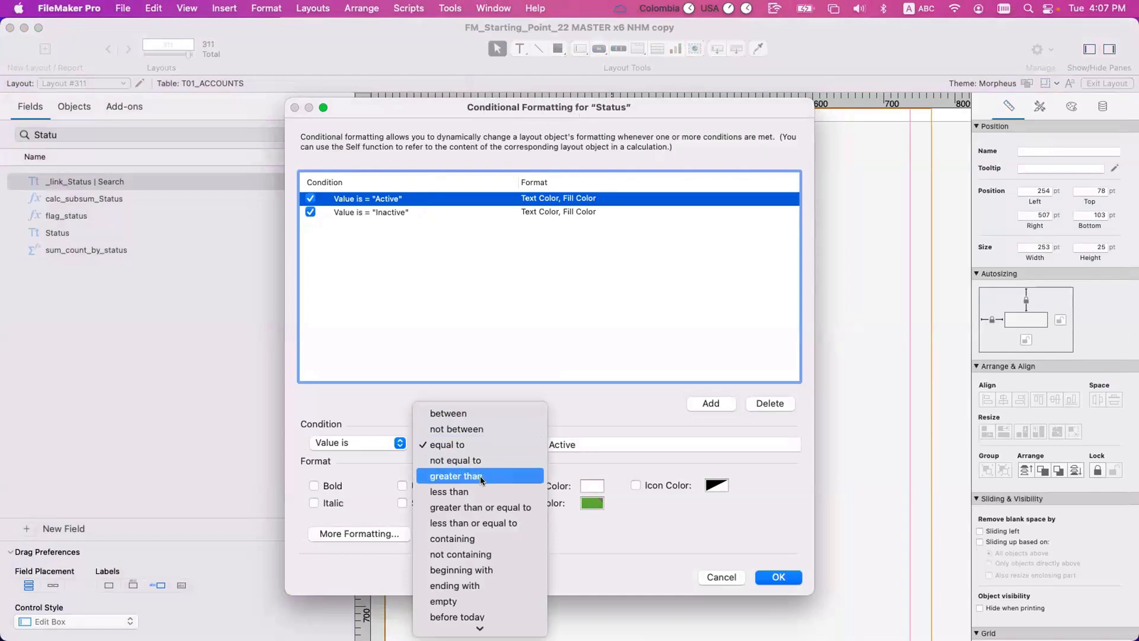
scroll(481, 522, "down", 3)
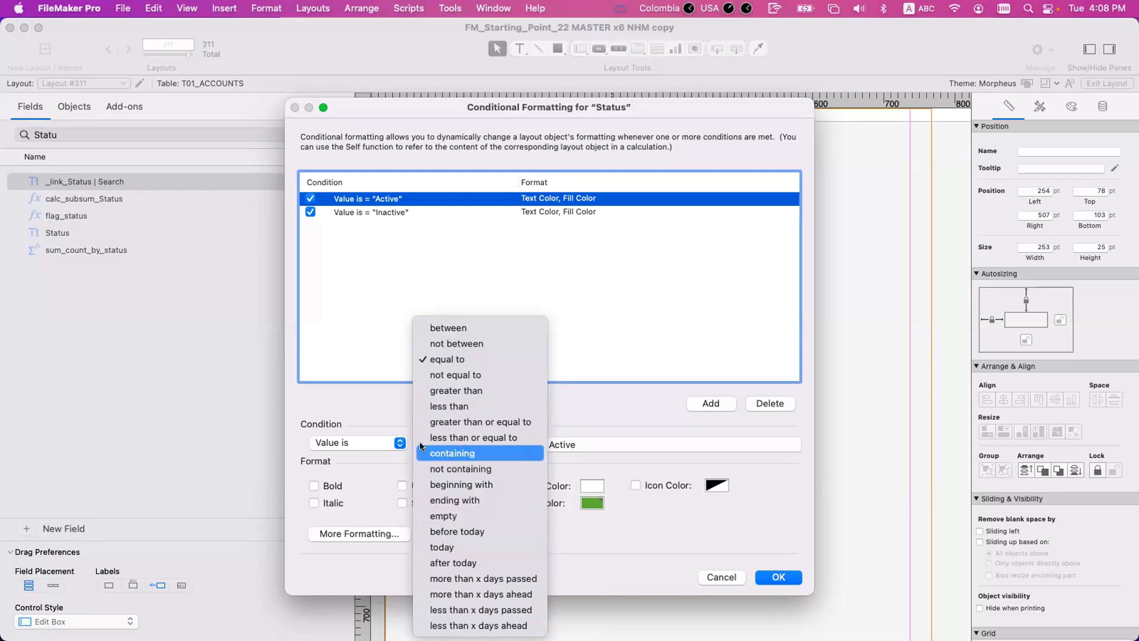
left_click(368, 392)
Try switching the Active condition to Formula is, inspect its expression in the calculation editor, and close the dialogs without saving
left_click(376, 445)
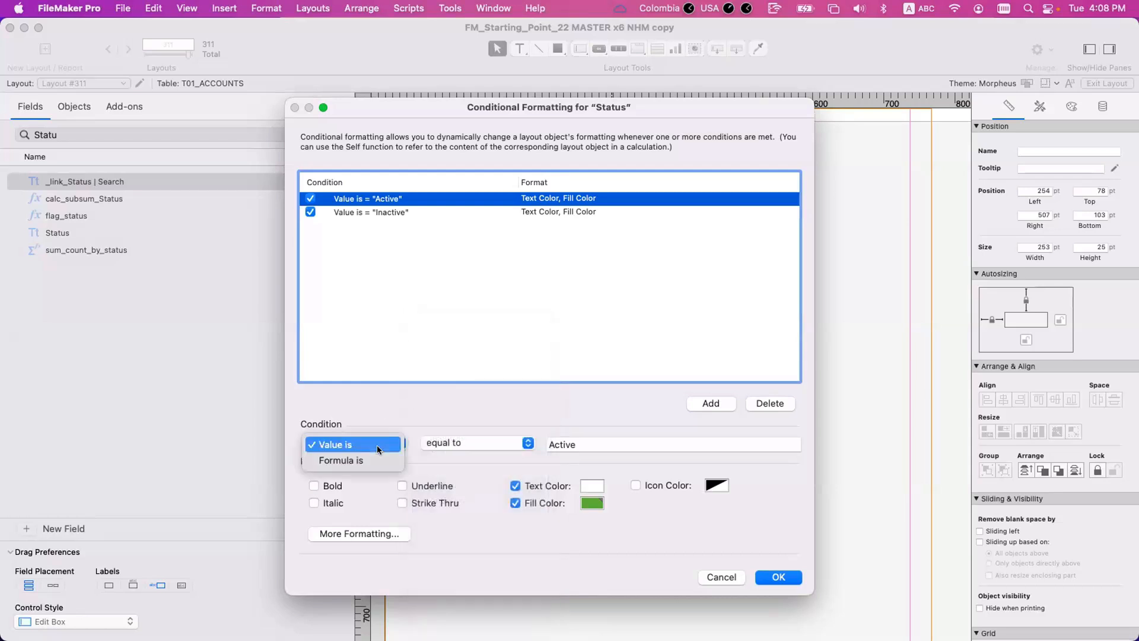
left_click(376, 459)
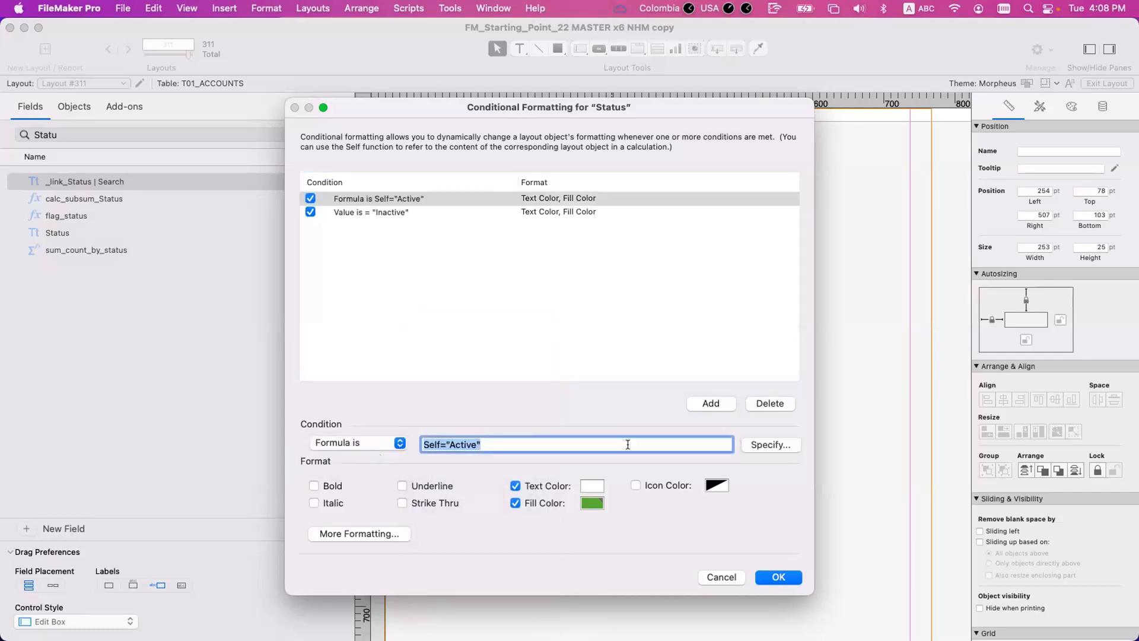
left_click(764, 446)
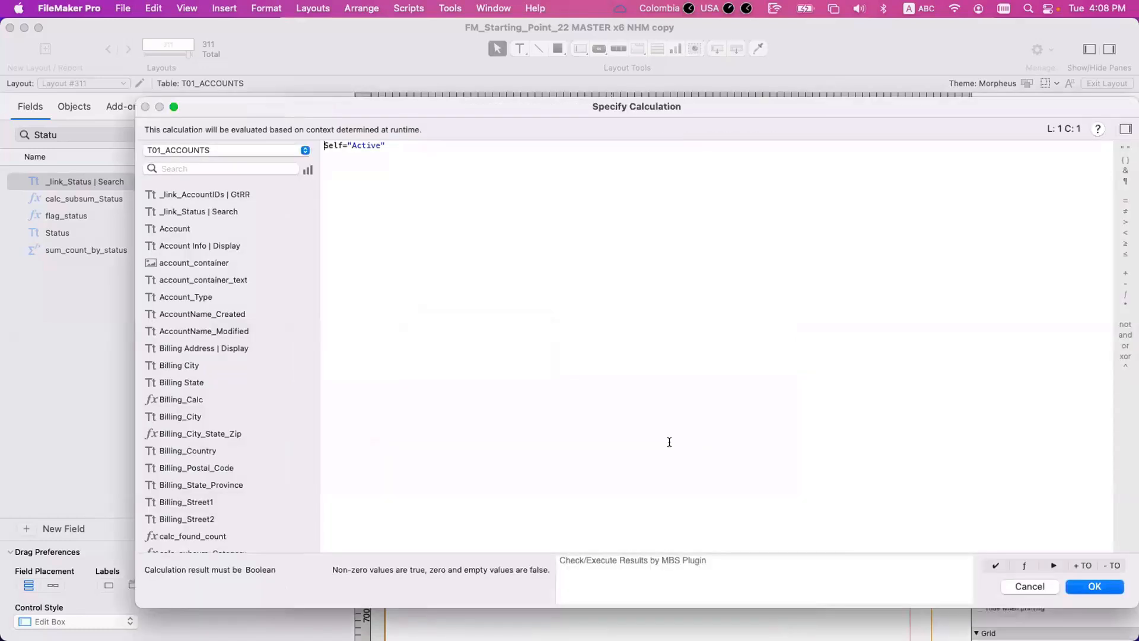
key("super+a")
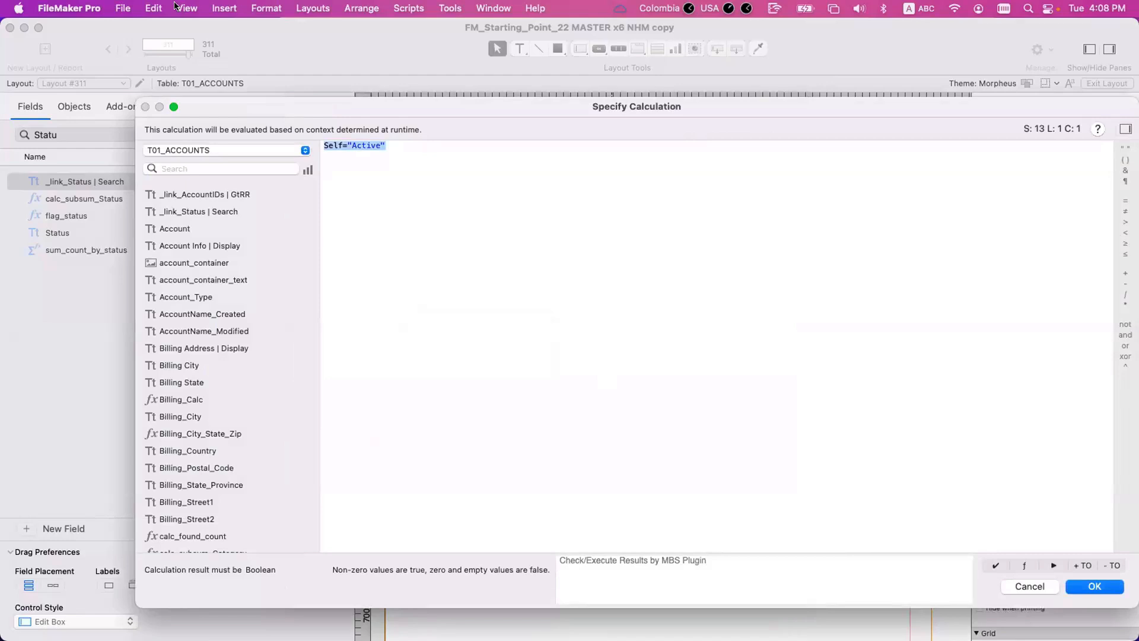
key("Escape")
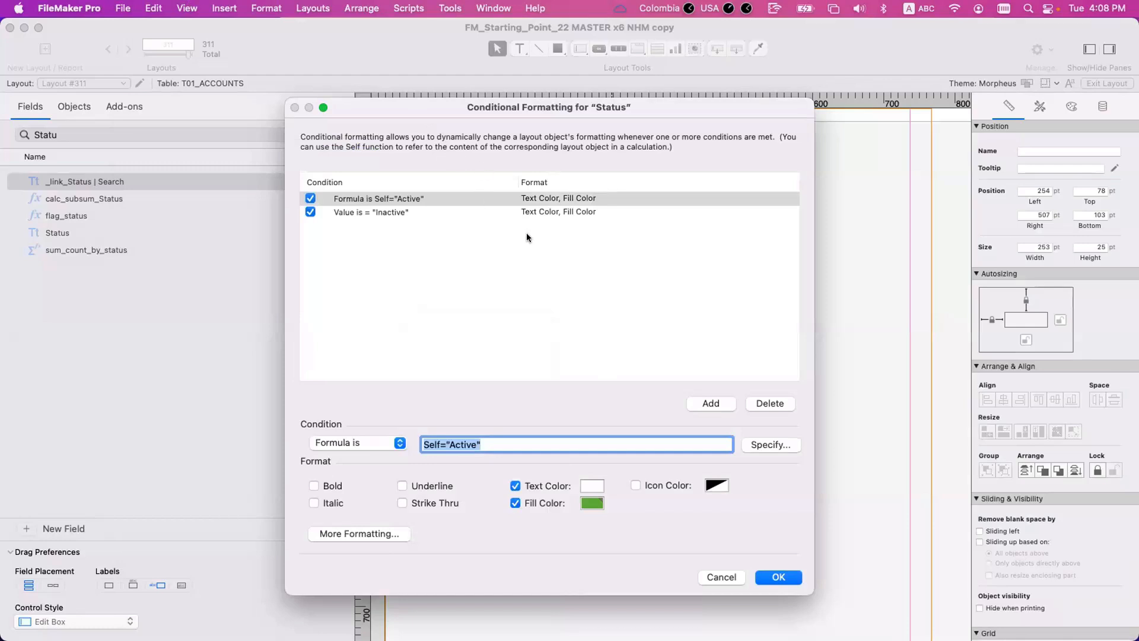
key("Escape")
left_click(529, 280)
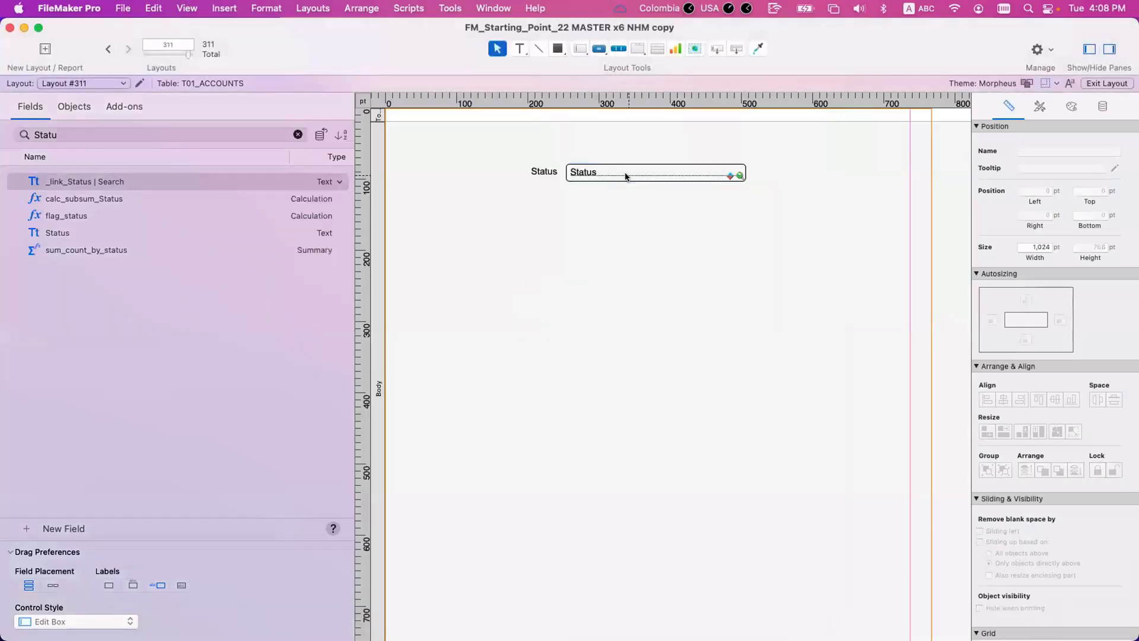
Draw a rounded rectangle about 339 × 164 pt beneath the Status field on the layout
left_click(626, 176)
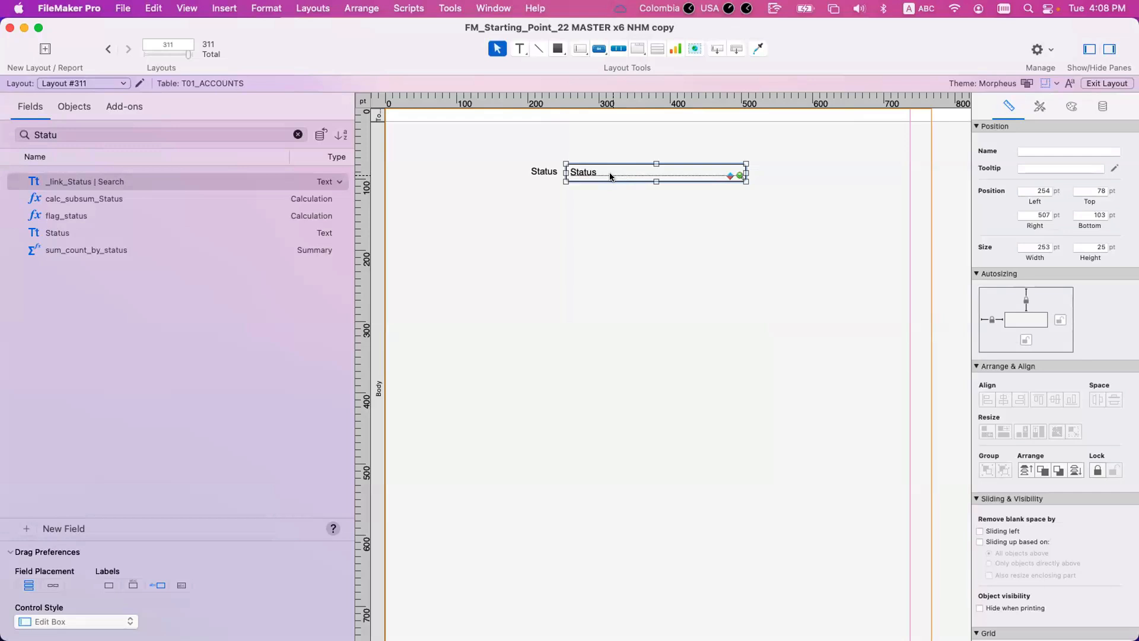
left_click(558, 49)
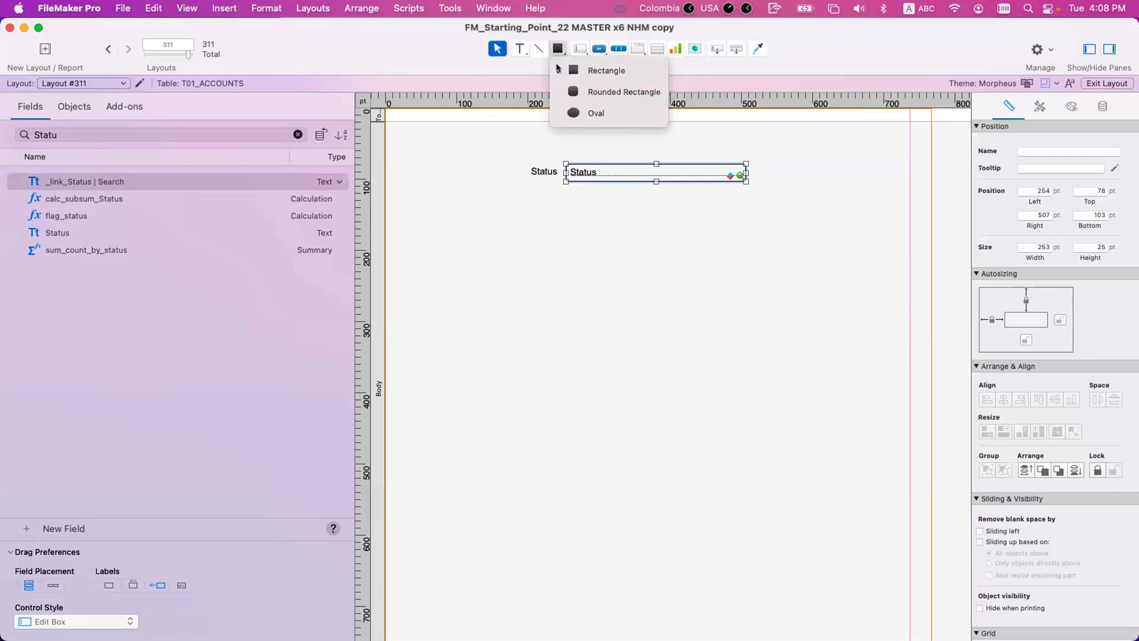
left_click(573, 91)
left_click_drag(495, 243, 736, 359)
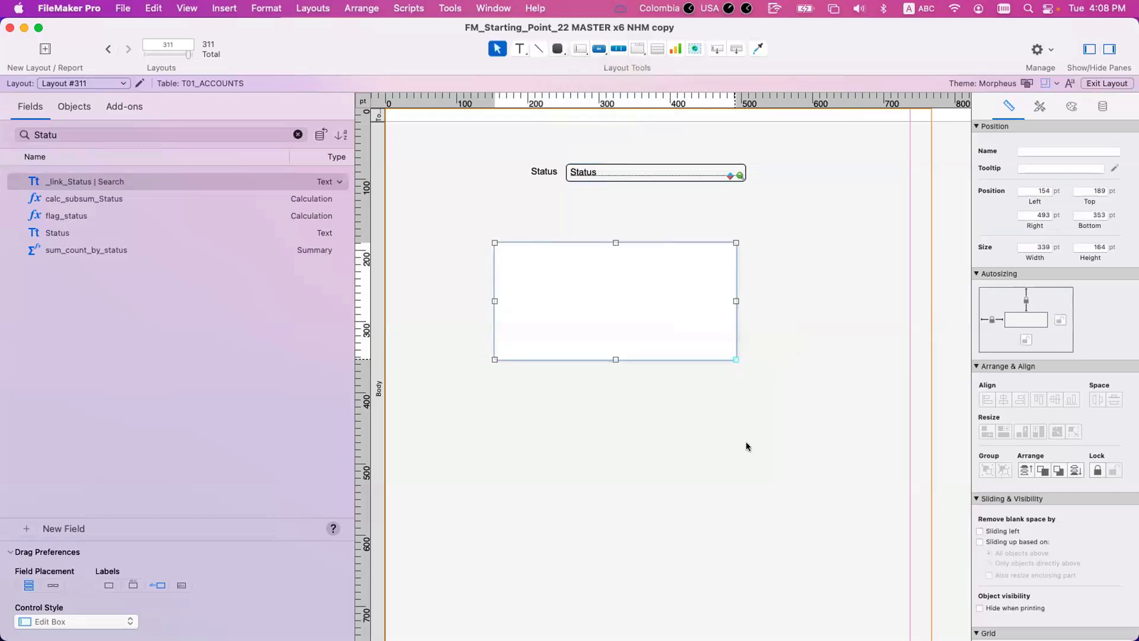
left_click(746, 446)
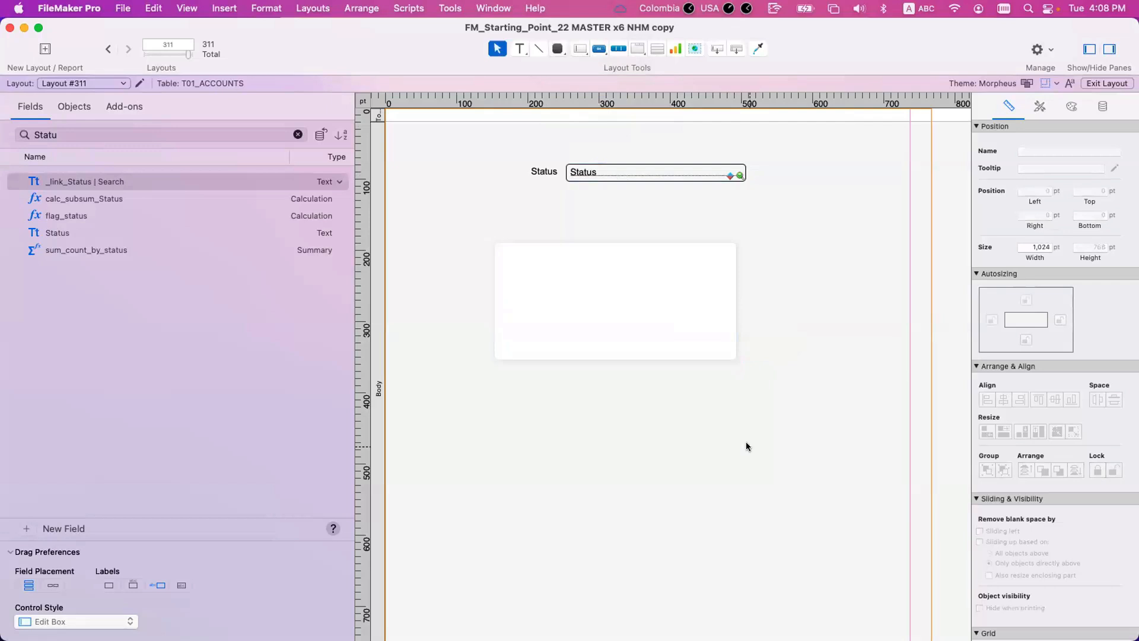
Compare which formatting commands are offered for the rounded rectangle, the Status field and the Status label
right_click(668, 348)
mouse_move(705, 495)
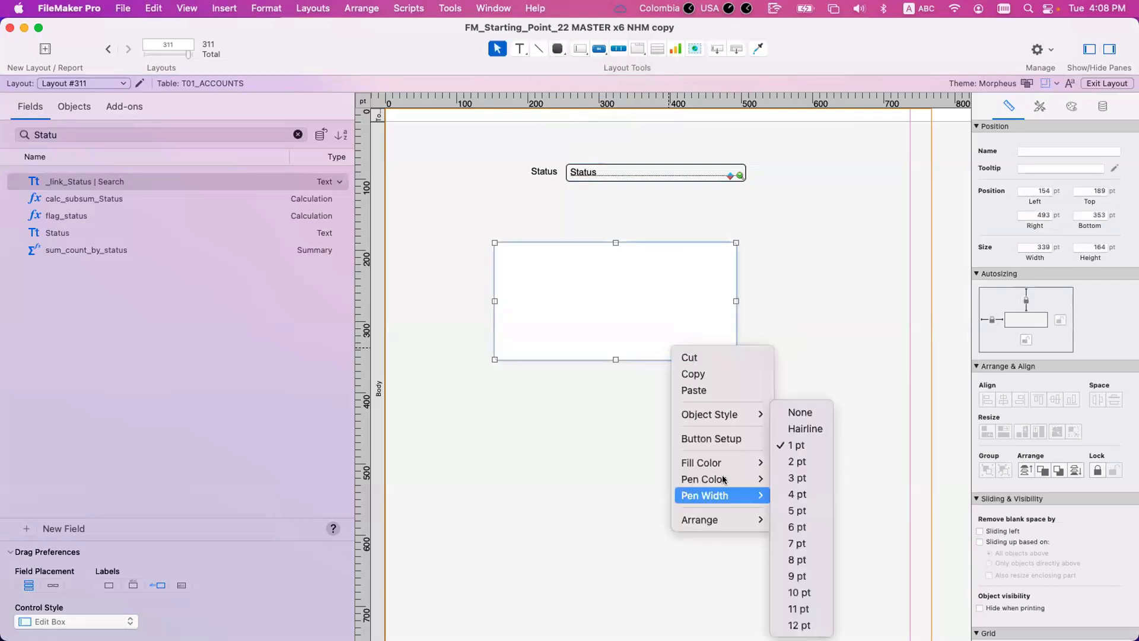
left_click(605, 256)
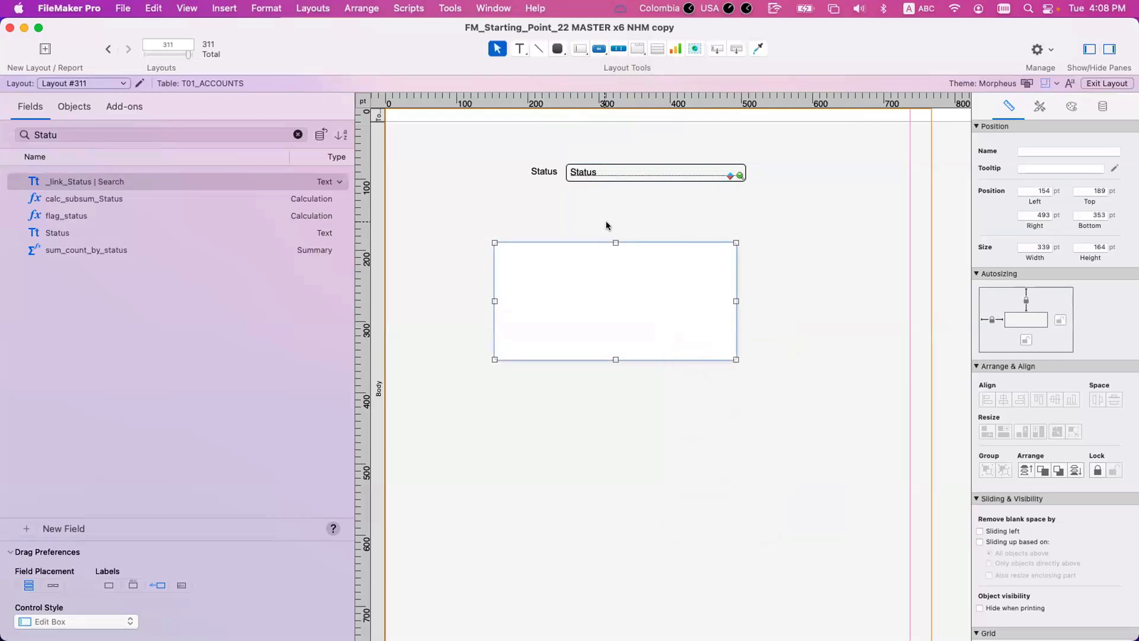
left_click(606, 226)
left_click(610, 172)
right_click(612, 172)
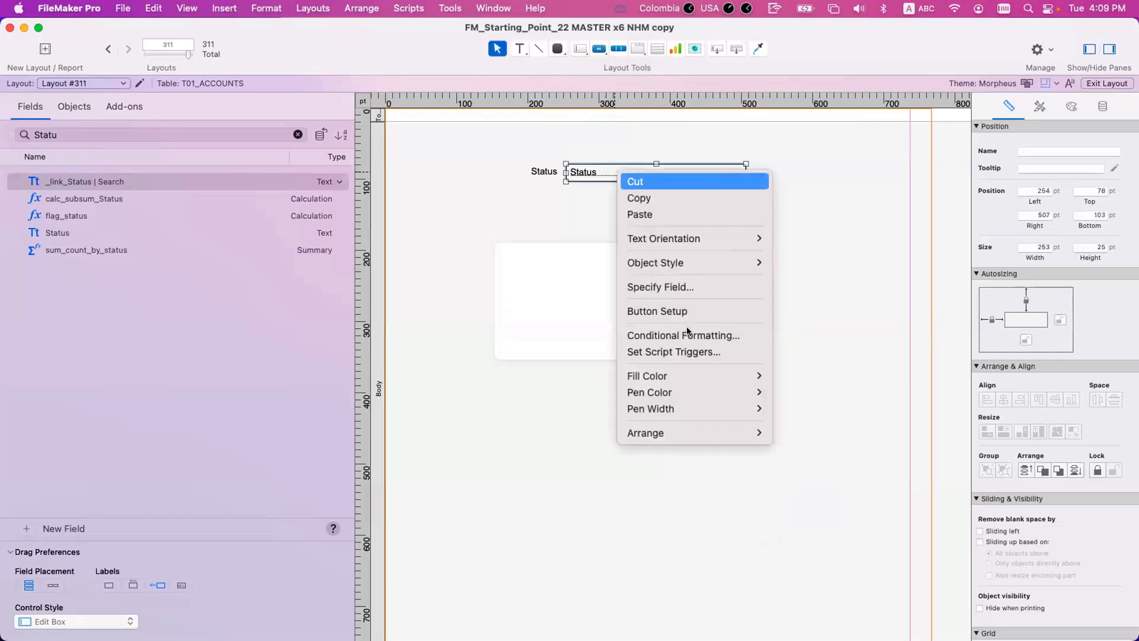
left_click(541, 172)
right_click(542, 172)
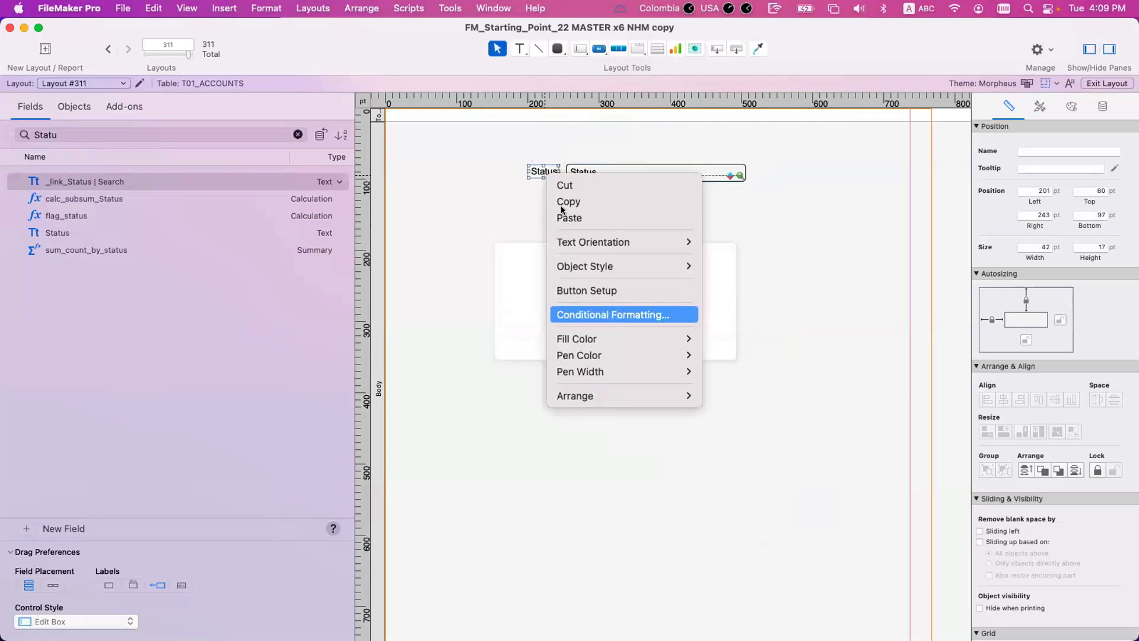
Add a conditional formatting condition to the Status label with the formula IsEmpty ( T01_ACCOUNTS::Status )
left_click(540, 171)
right_click(544, 172)
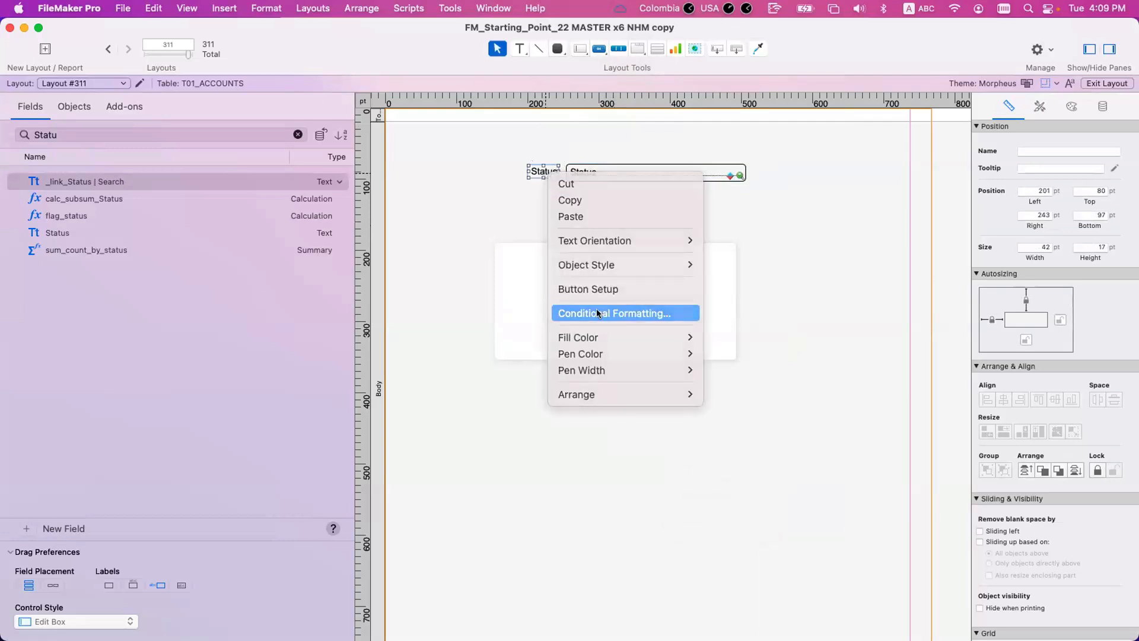
left_click(601, 313)
left_click(712, 403)
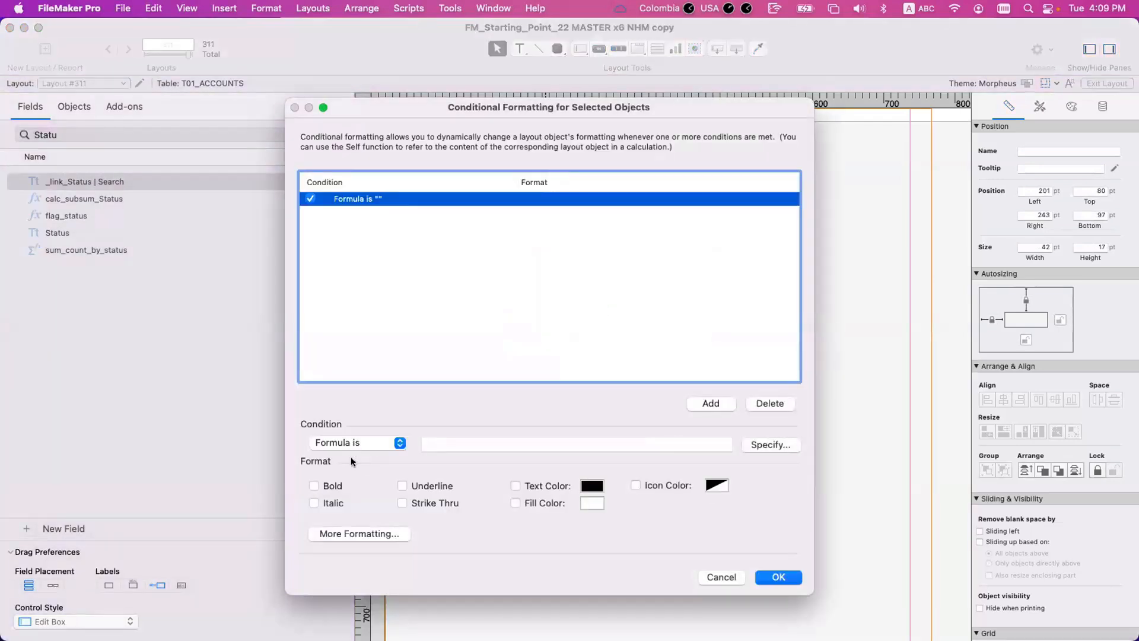
left_click(353, 450)
left_click(355, 450)
left_click(765, 445)
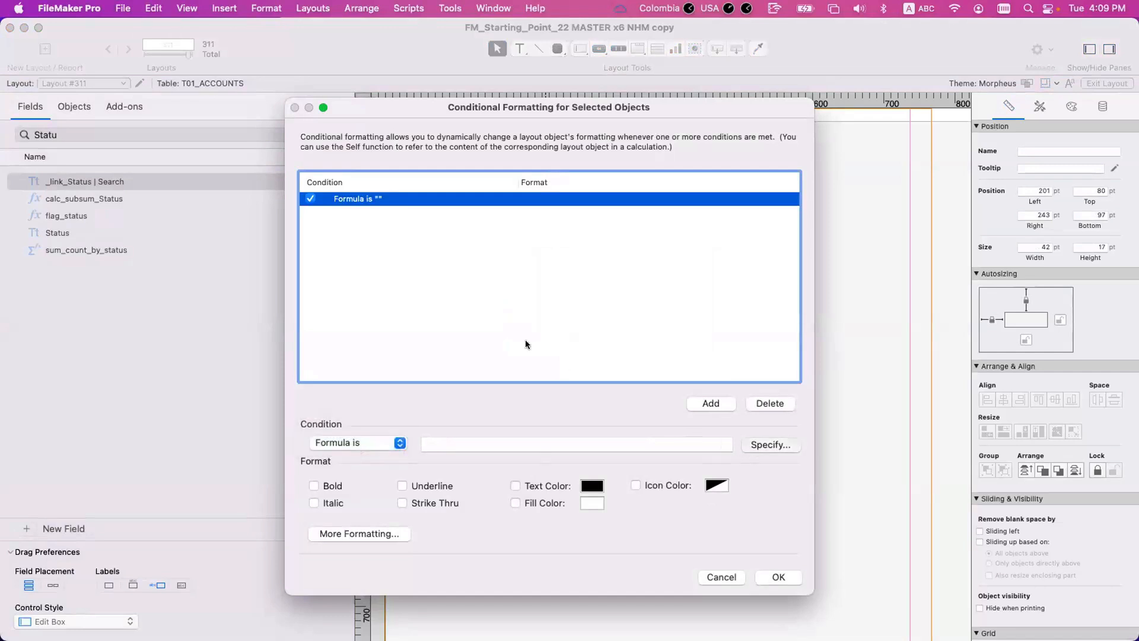
type("IsEmpty ( field )")
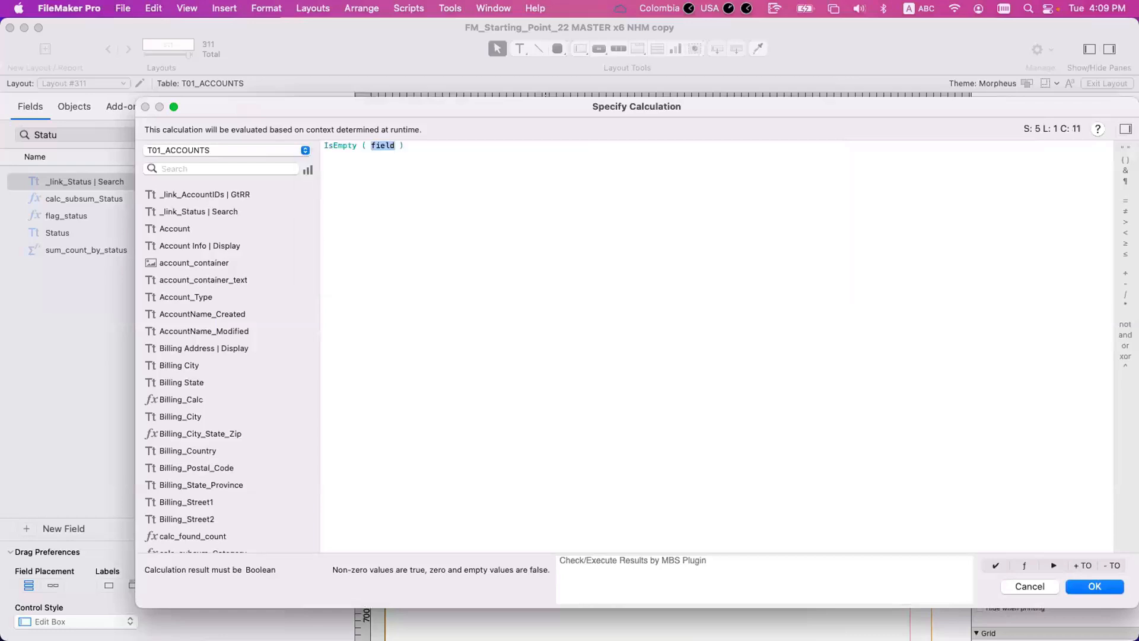
type("status")
key("Down")
key("Down")
key("Down")
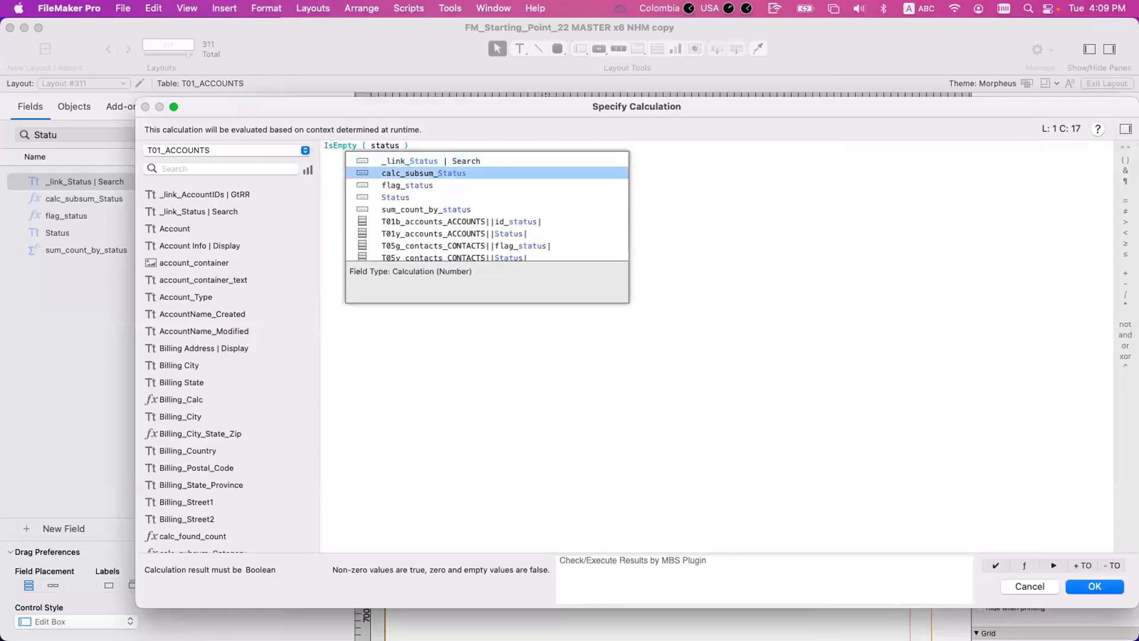
key("Return")
key("Return")
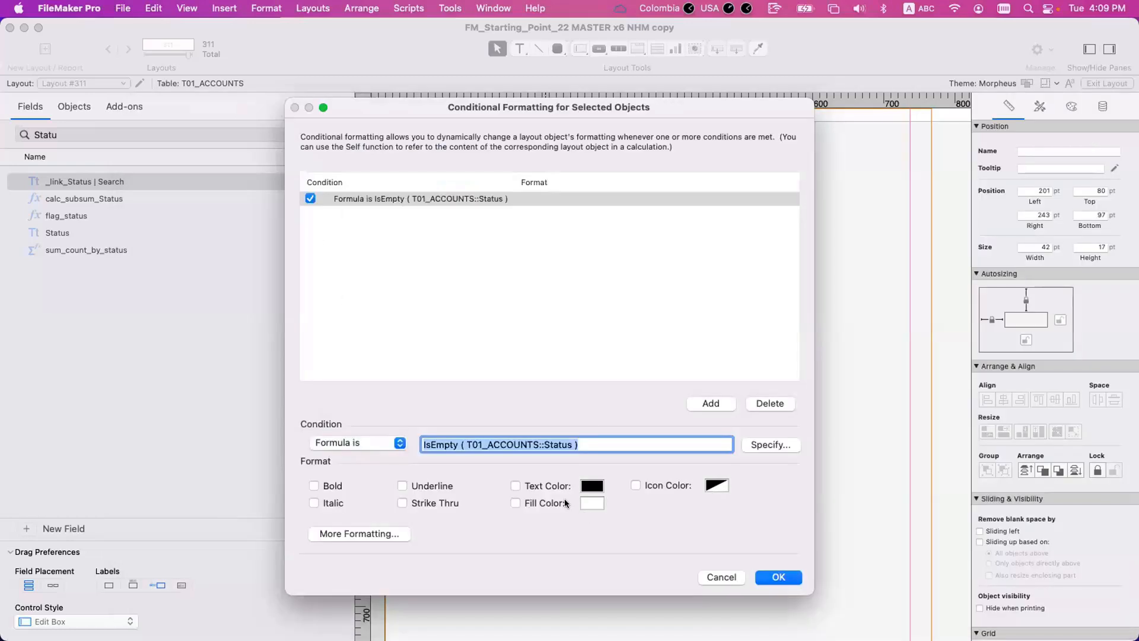
Set the label condition's text color to red and apply the conditional formatting
left_click(596, 503)
left_click(592, 486)
left_click(592, 485)
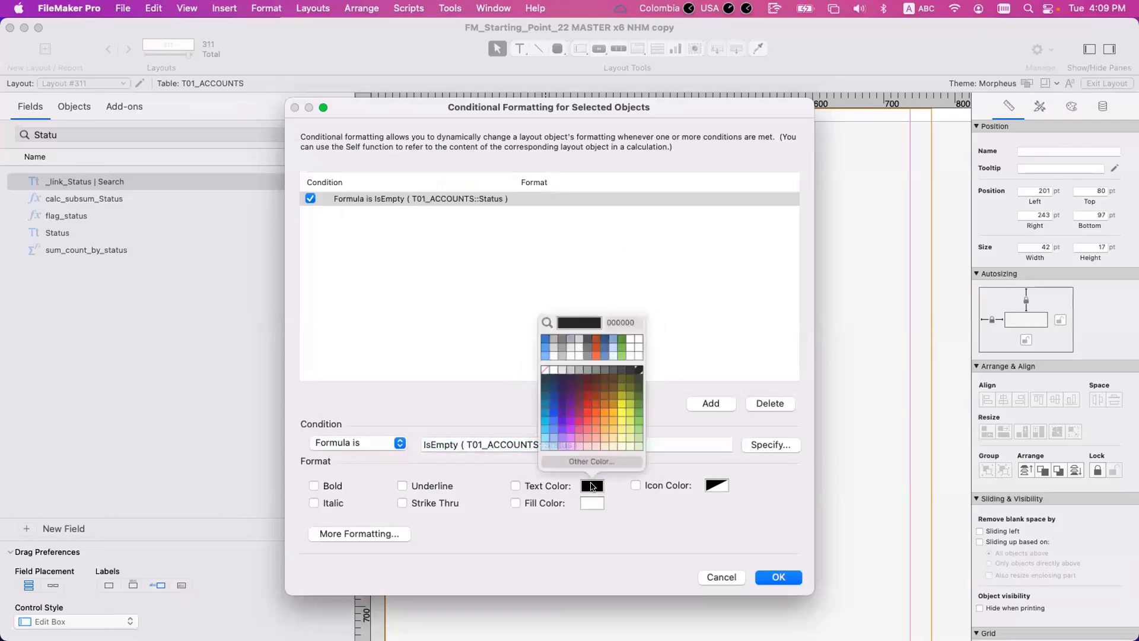
left_click(587, 402)
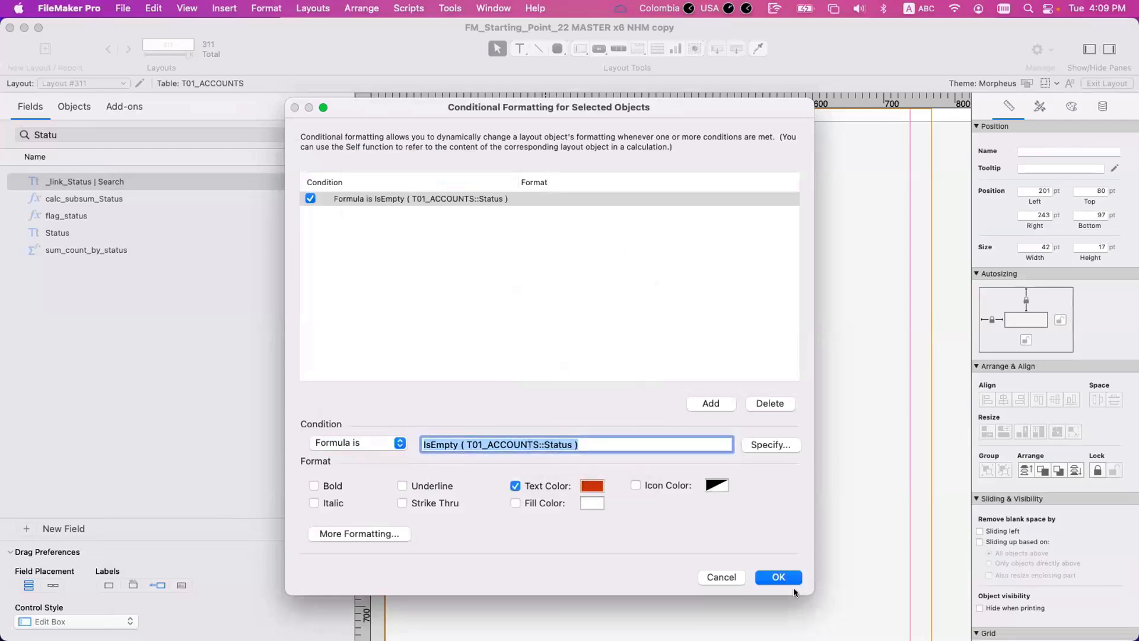
left_click(782, 578)
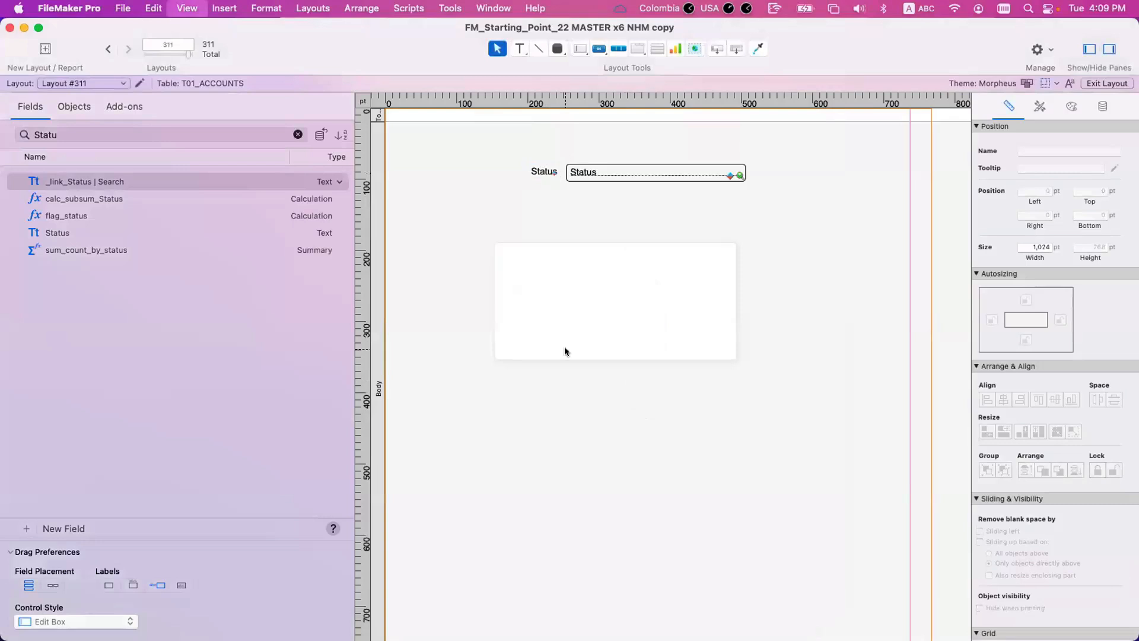
Clear the record's Status value in Browse mode to test the label's formatting for an empty field
key("super+b")
left_click(290, 162)
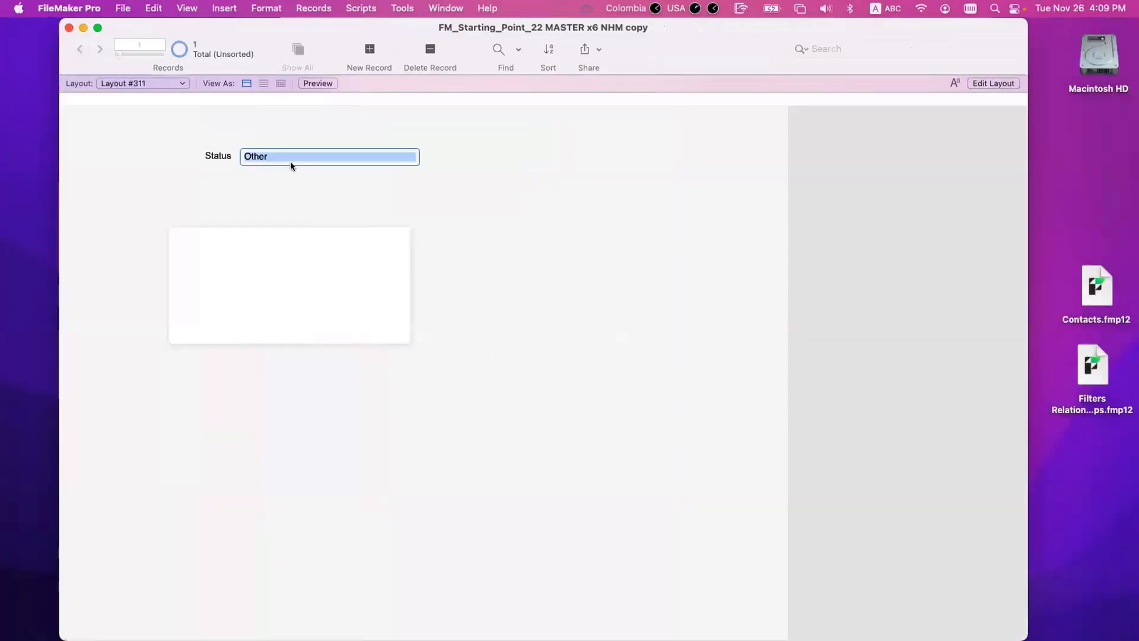
key("BackSpace")
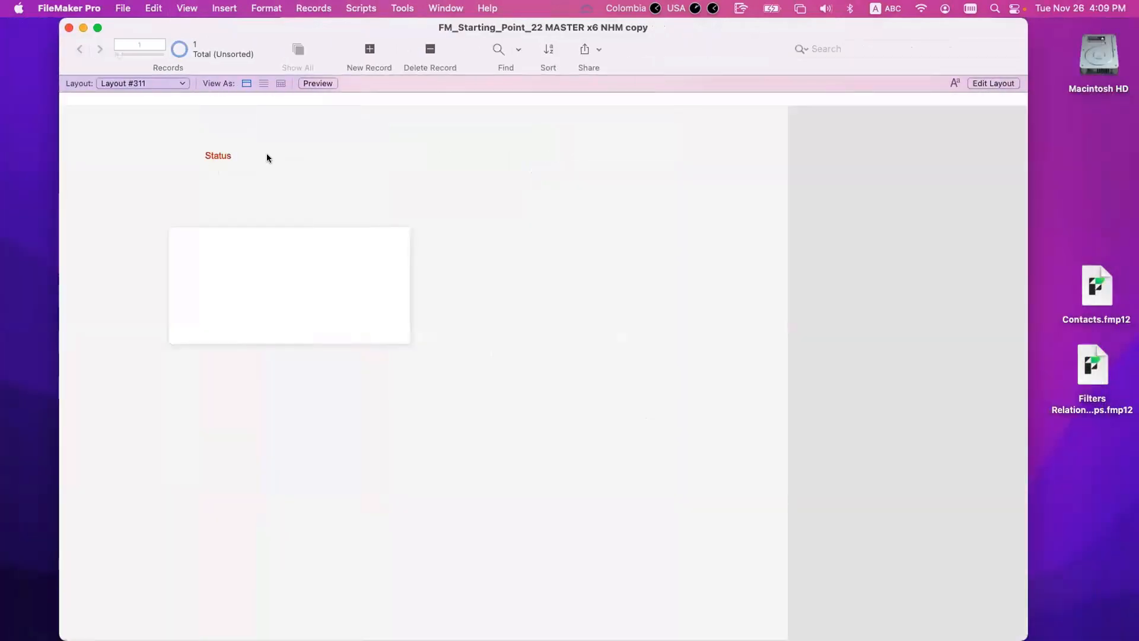
Enter Active as the record's Status value and leave the field to test the label and field formatting
left_click(267, 155)
type("Active")
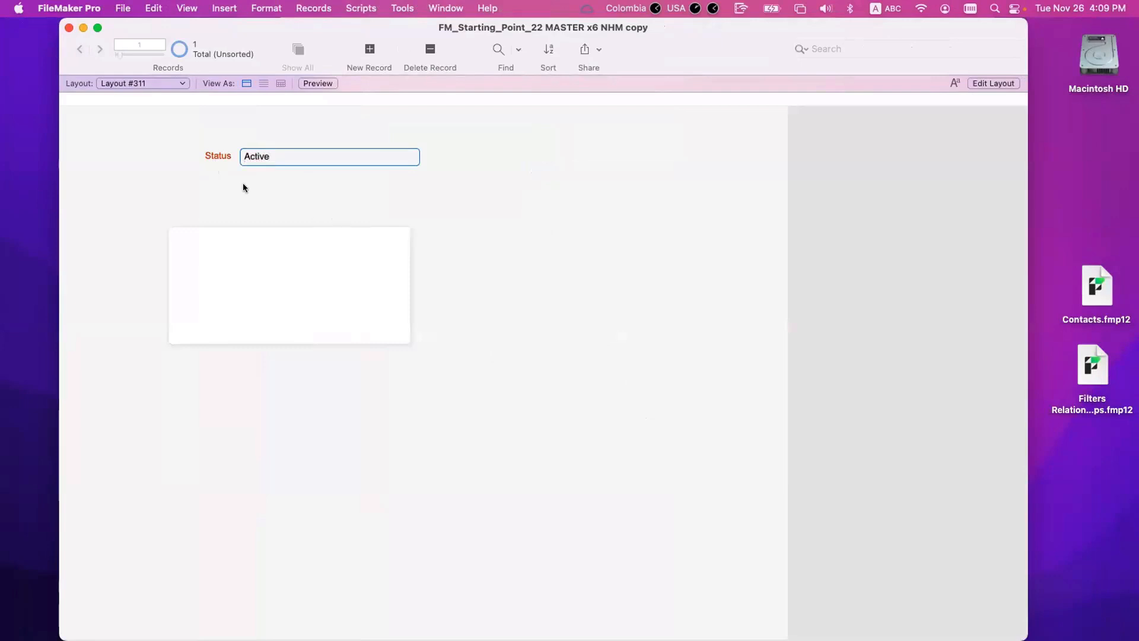
left_click(214, 160)
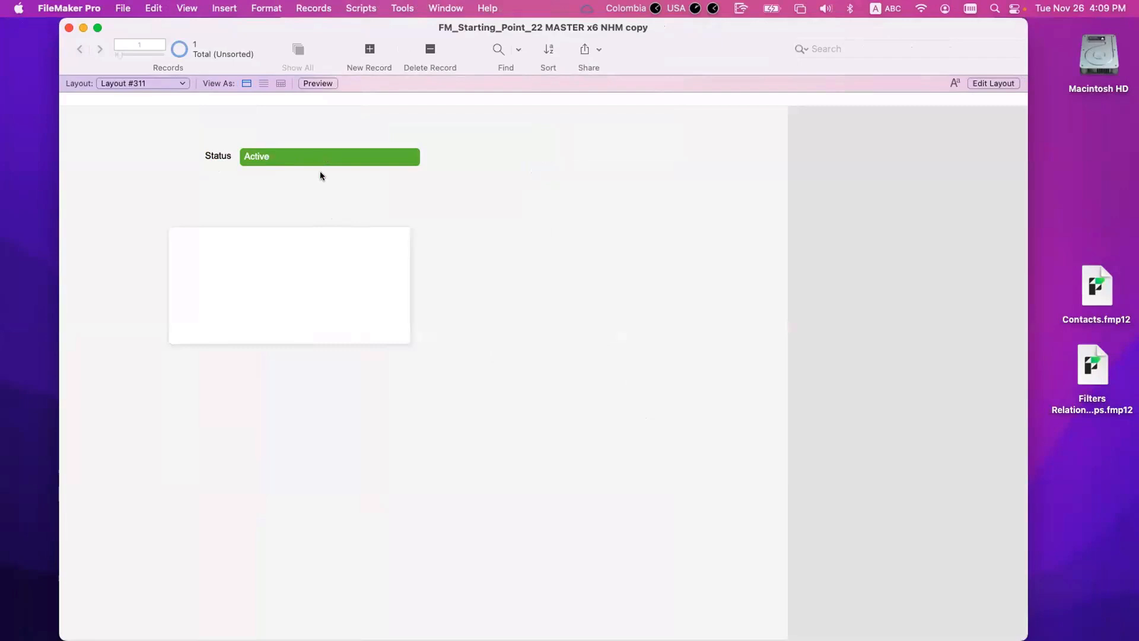
In Layout mode, move the rounded rectangle closer to the Status field and draw a portal about 359 × 221 pt beneath it
key("super+l")
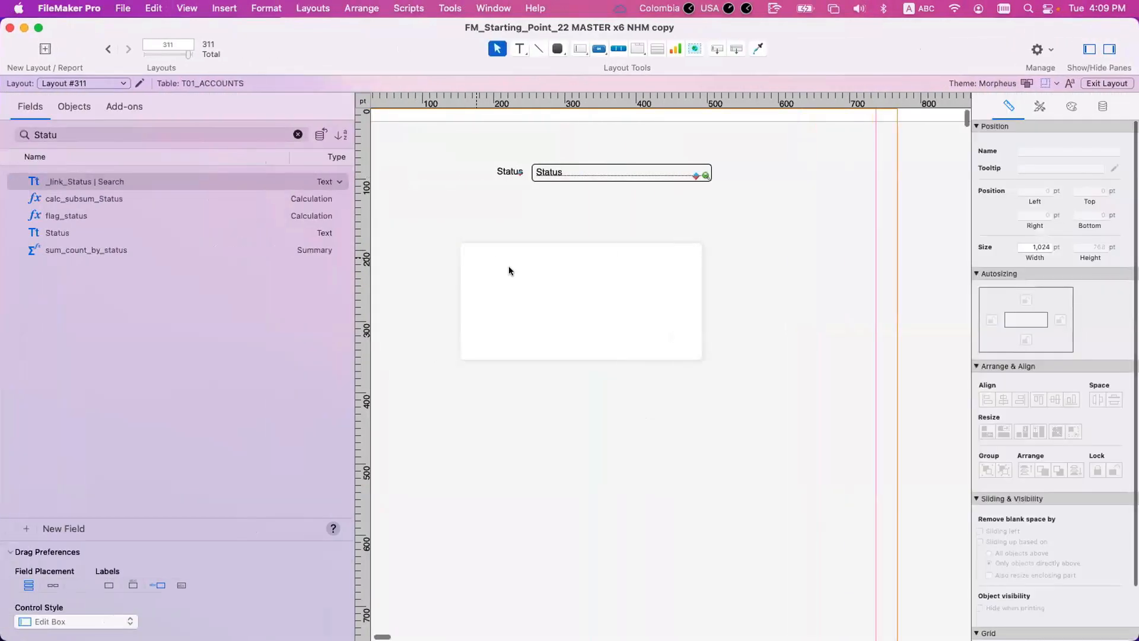
left_click_drag(556, 247, 581, 221)
left_click(657, 49)
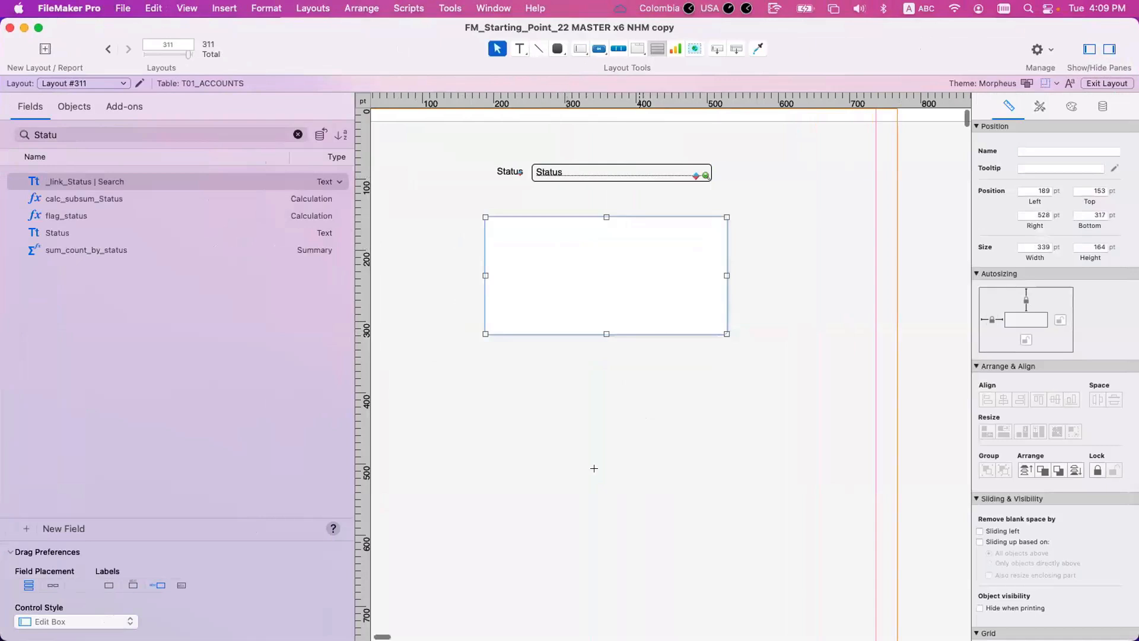
left_click_drag(487, 386, 743, 544)
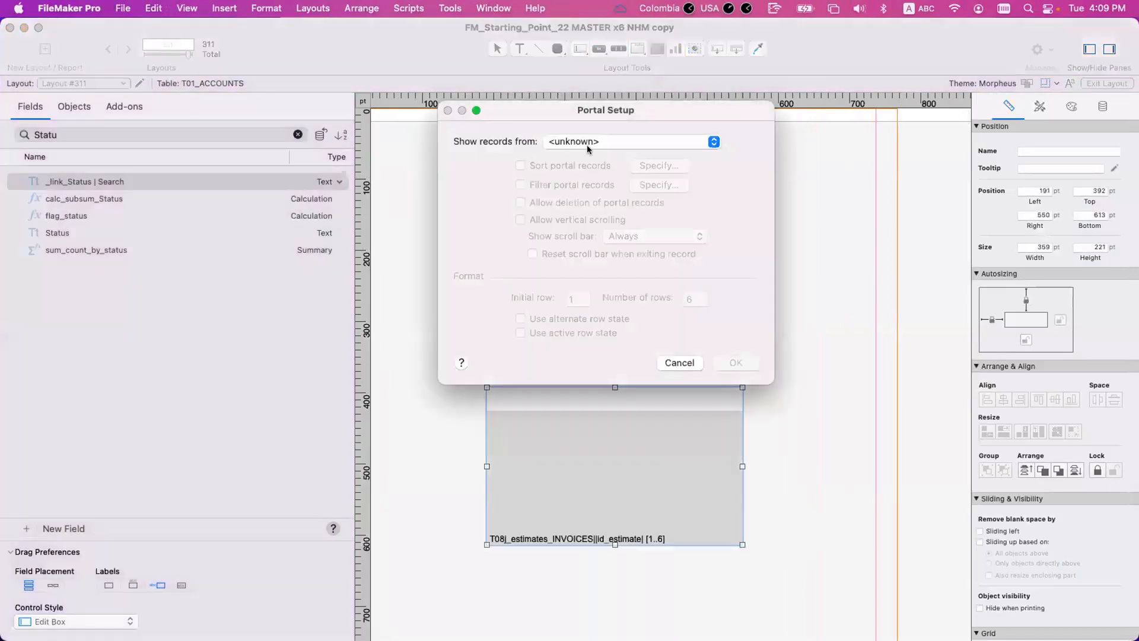
Show T01_ACCOUNTS records in the portal with the account_container field, and check which formatting commands the portal offers
left_click(590, 148)
left_click(607, 148)
left_click(736, 361)
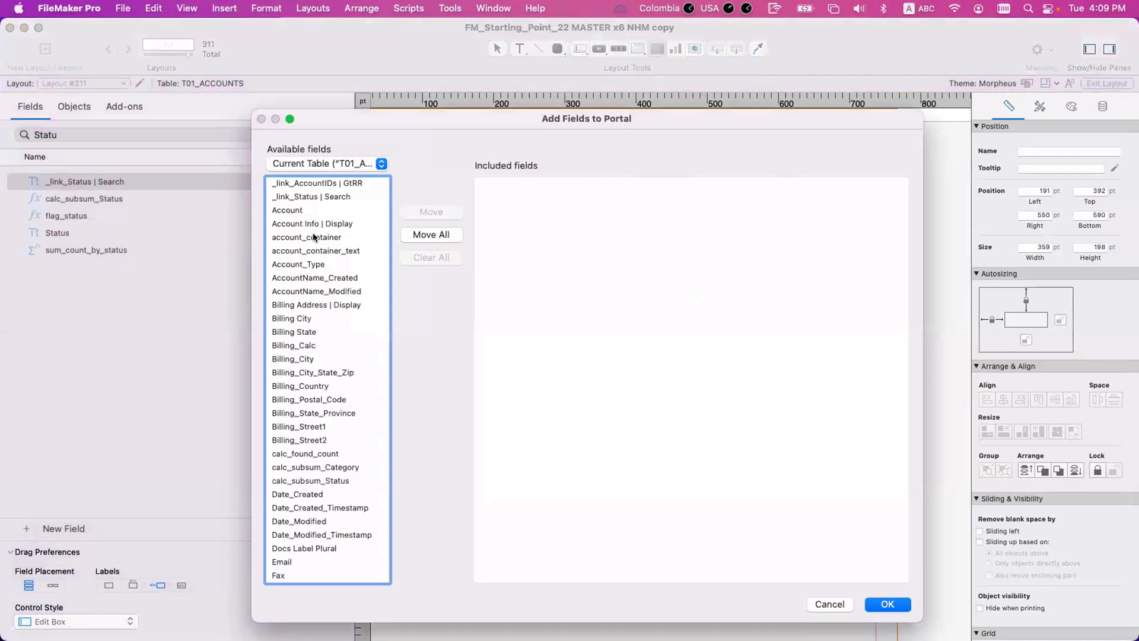
double_click(314, 237)
key("Return")
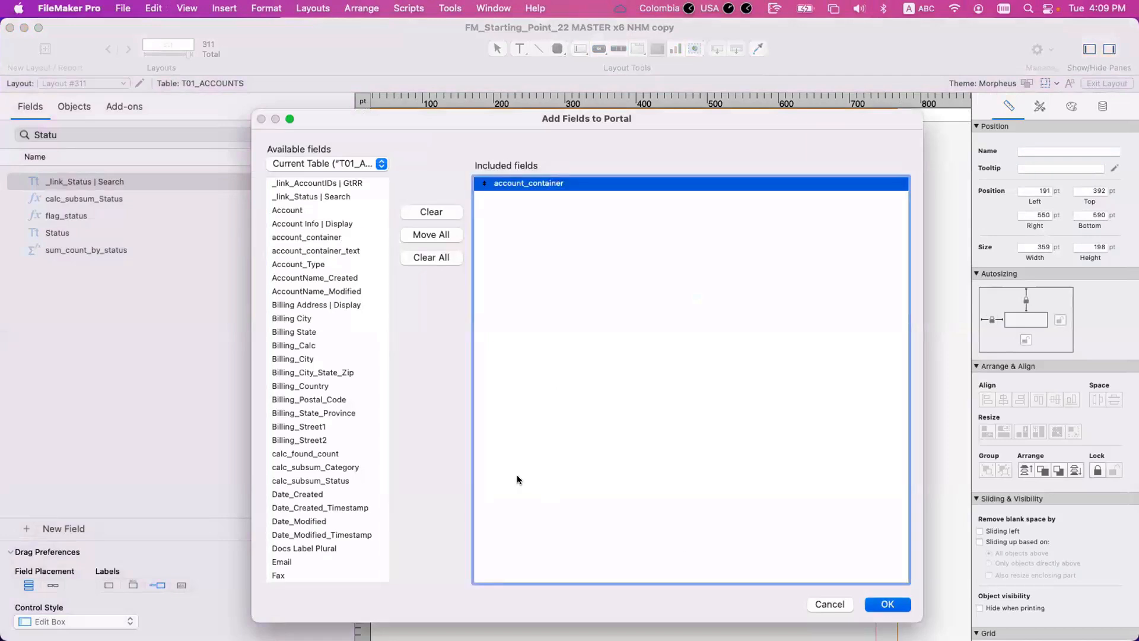
right_click(546, 484)
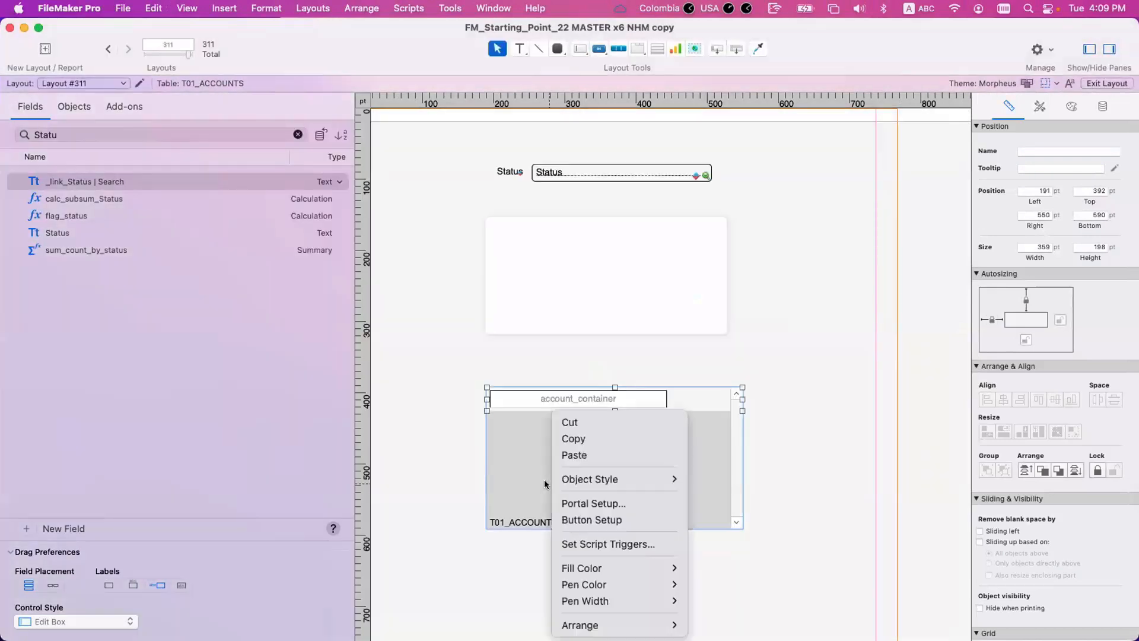
Draw a button about 113 × 40 pt beside the Status field and label it Button
left_click(599, 543)
left_click(601, 344)
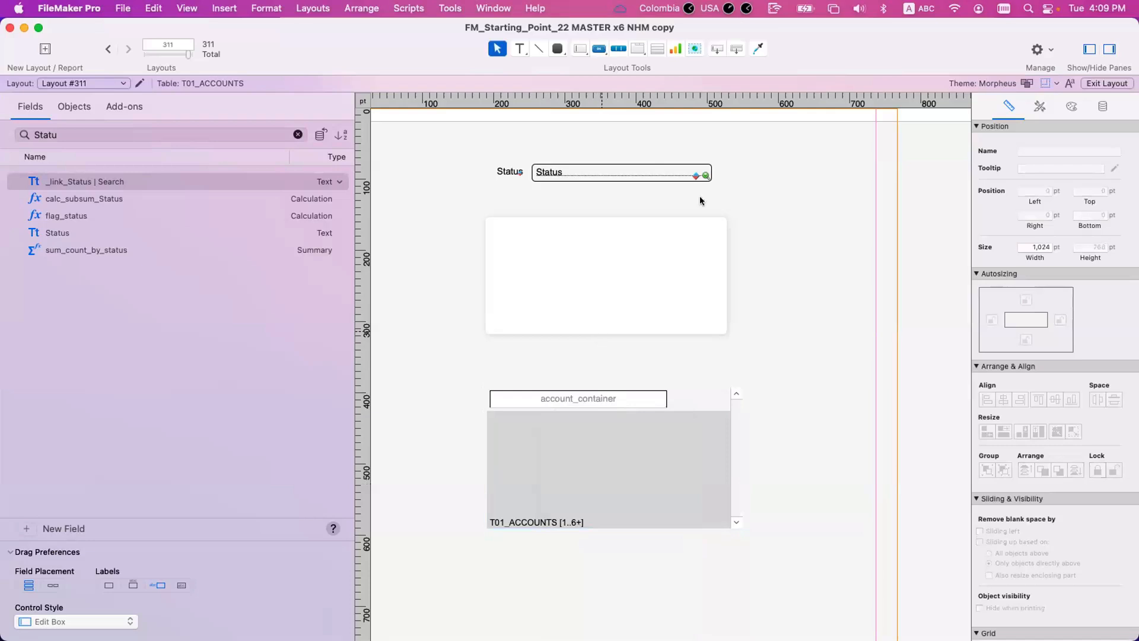
left_click(598, 49)
left_click_drag(766, 158, 846, 186)
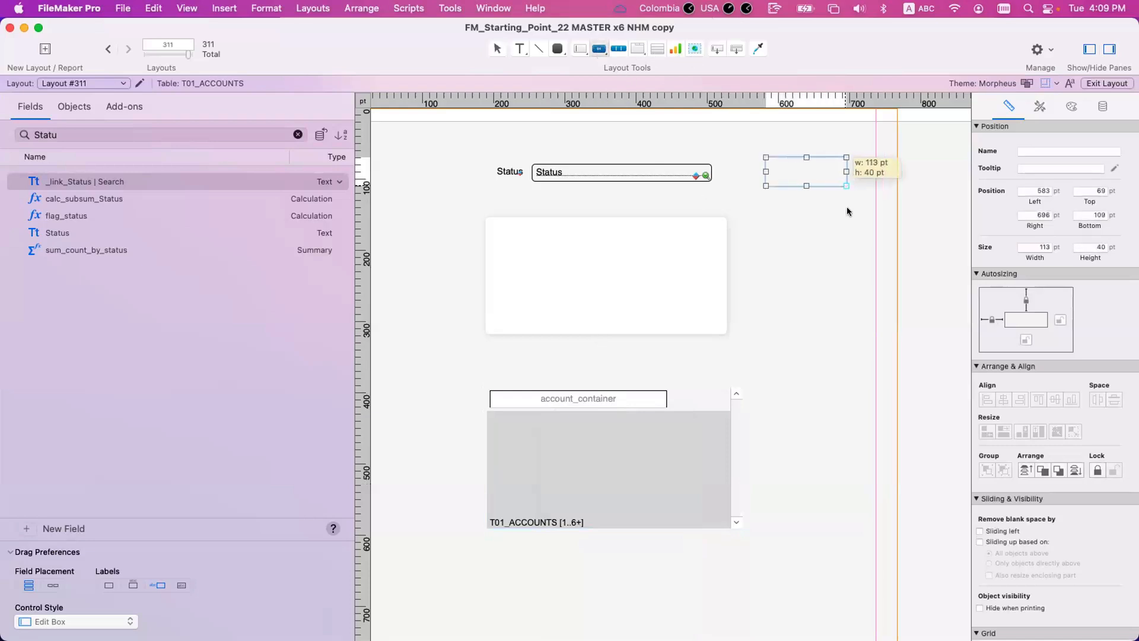
type("Button")
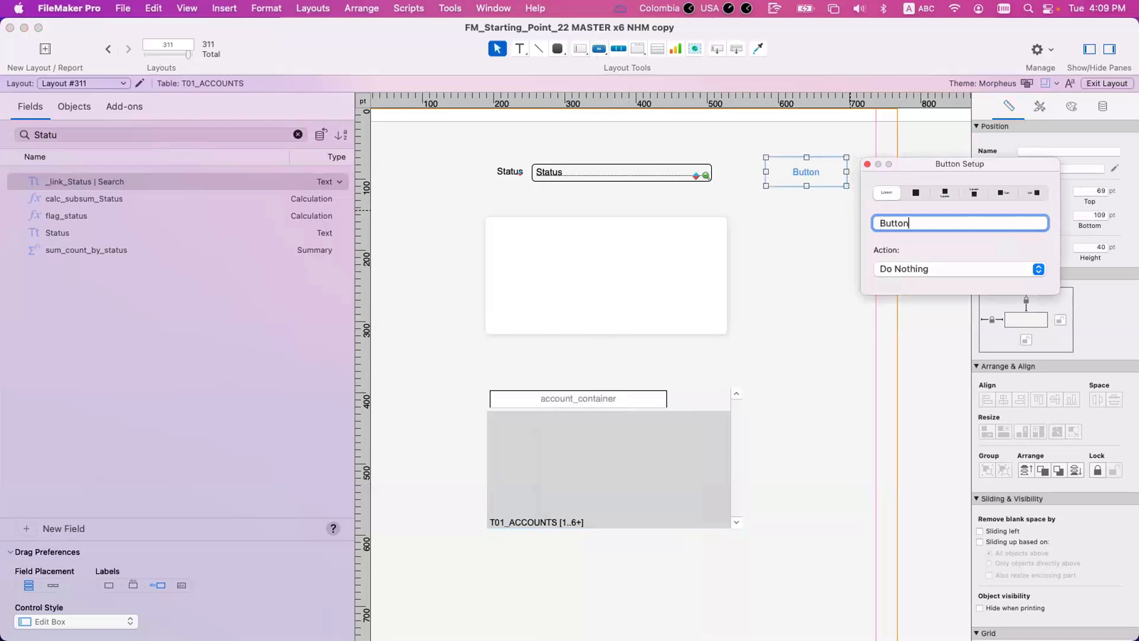
Check whether the new button supports conditional formatting, leaving it without any condition
left_click(817, 166)
right_click(820, 163)
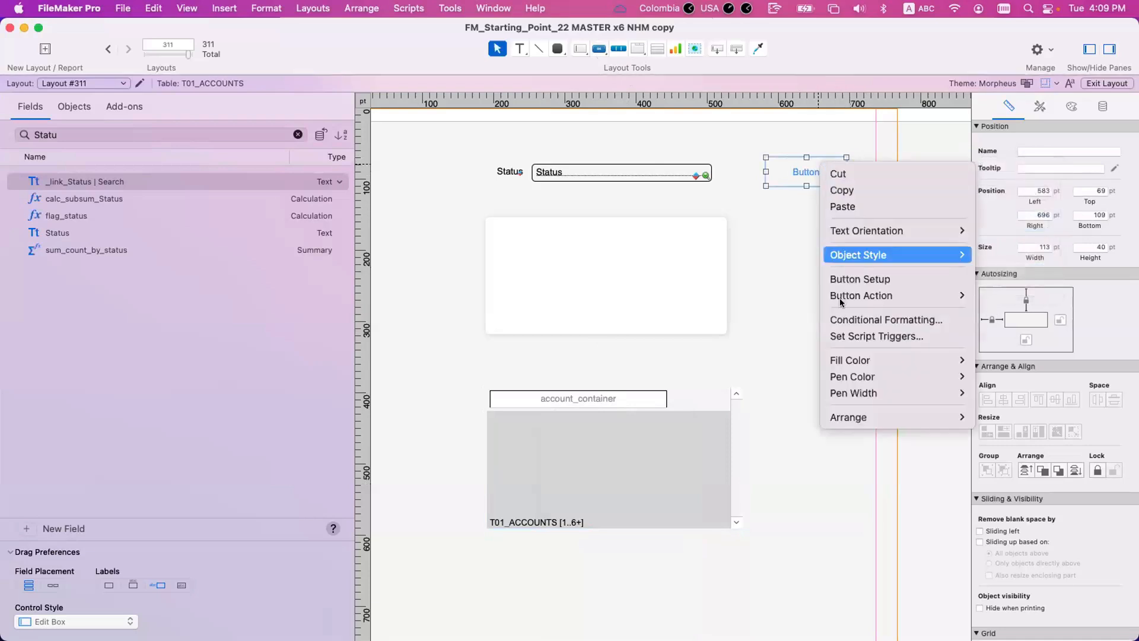
left_click(846, 319)
key("Escape")
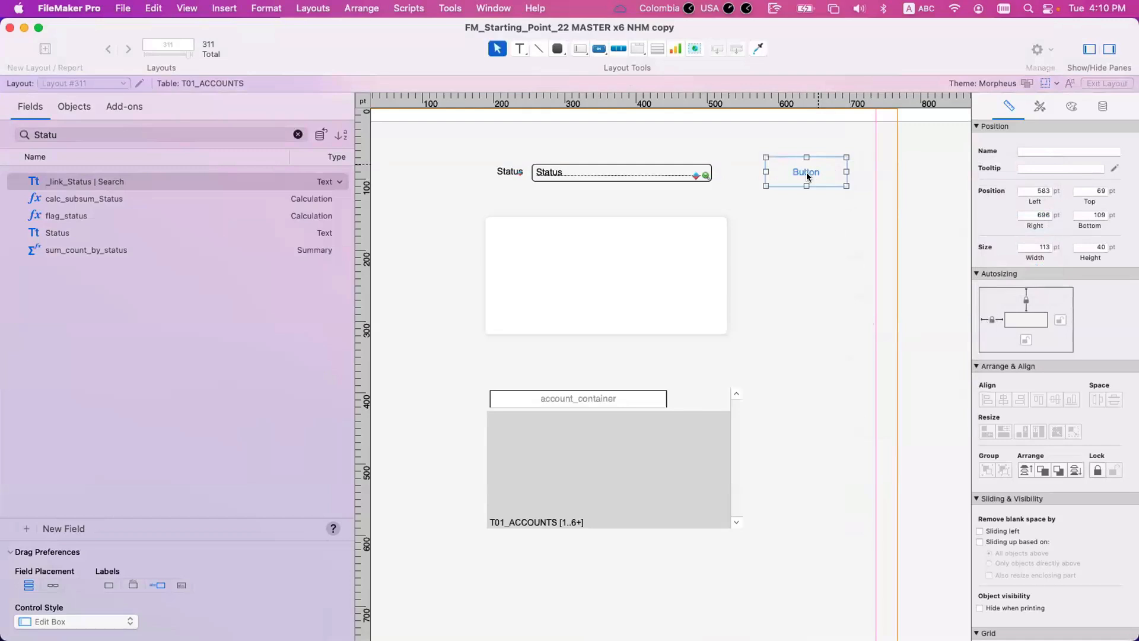
Shift the button slightly, and move the rounded rectangle and the portal farther right on the layout
left_click_drag(809, 175, 817, 186)
mouse_move(710, 260)
left_mouse_down()
mouse_move(817, 277)
mouse_move(832, 260)
mouse_move(710, 257)
mouse_move(702, 242)
left_mouse_up()
left_click_drag(669, 453, 723, 449)
Check whether the account_container field inside the portal supports conditional formatting, without adding a condition
left_click(678, 394)
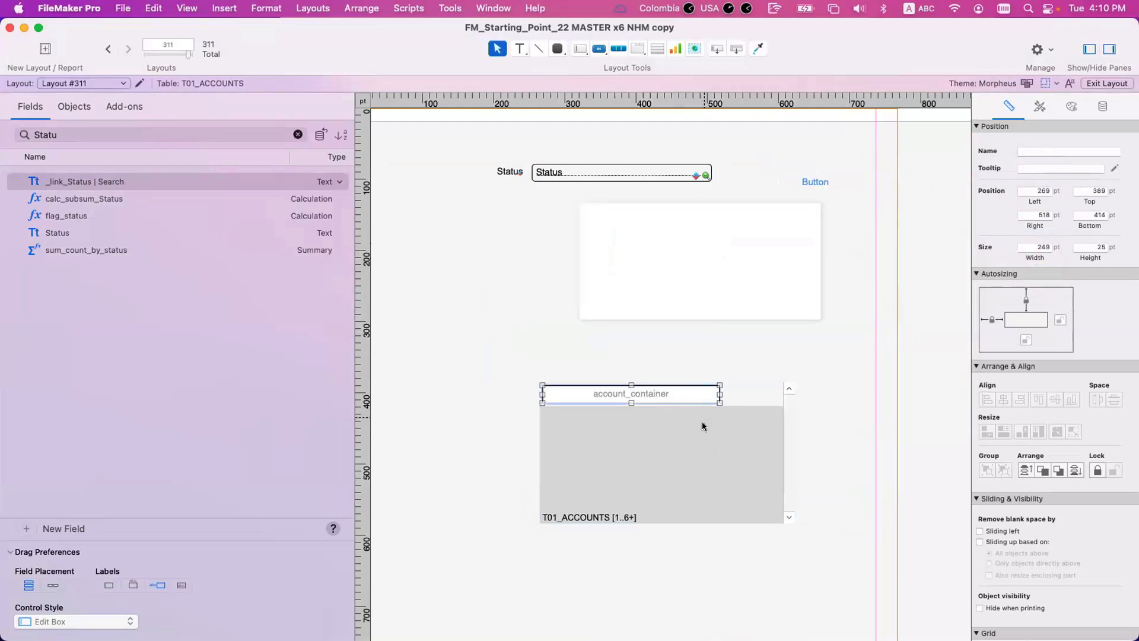
right_click(689, 392)
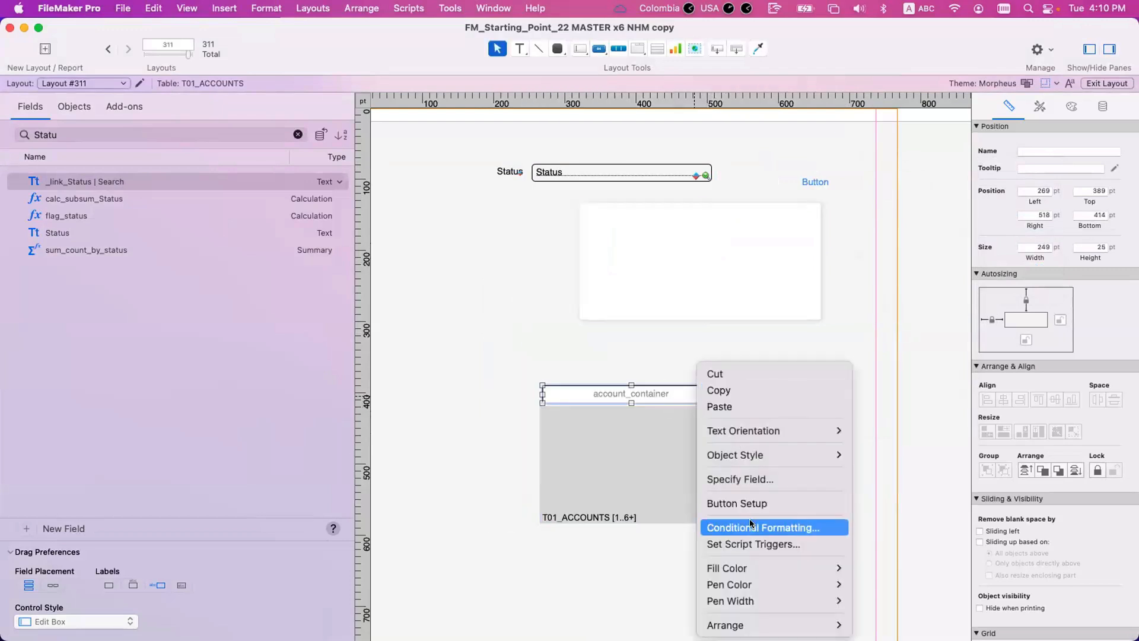
left_click(749, 518)
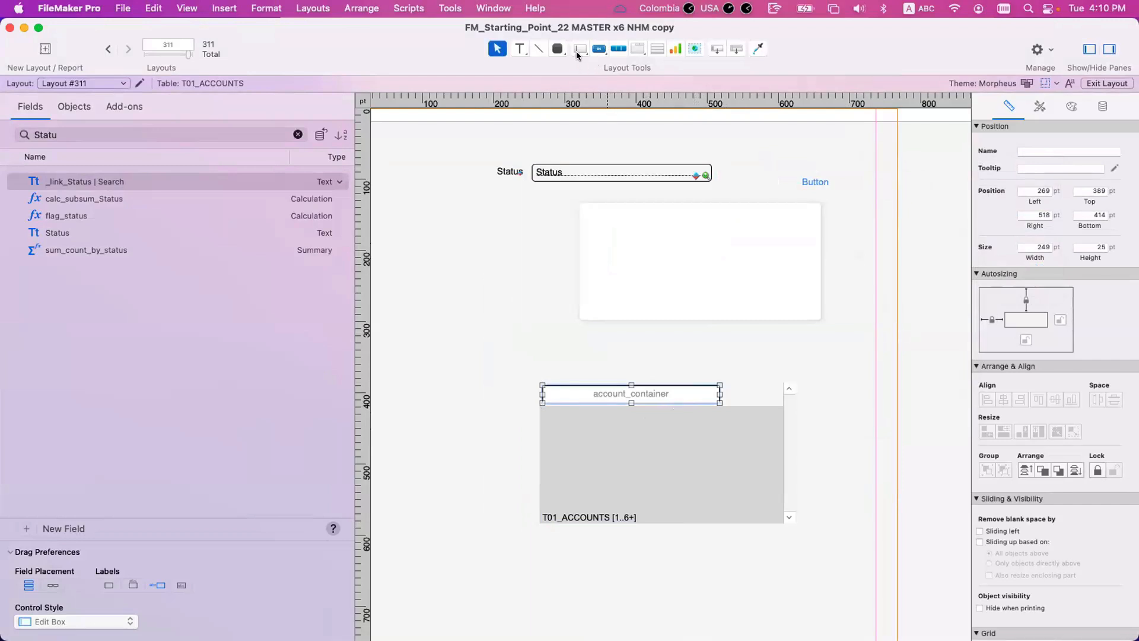
Draw a button bar about 135 × 40 pt below the Status label and check which formatting commands it offers
left_click(619, 48)
left_click_drag(419, 207, 515, 236)
left_click(536, 214)
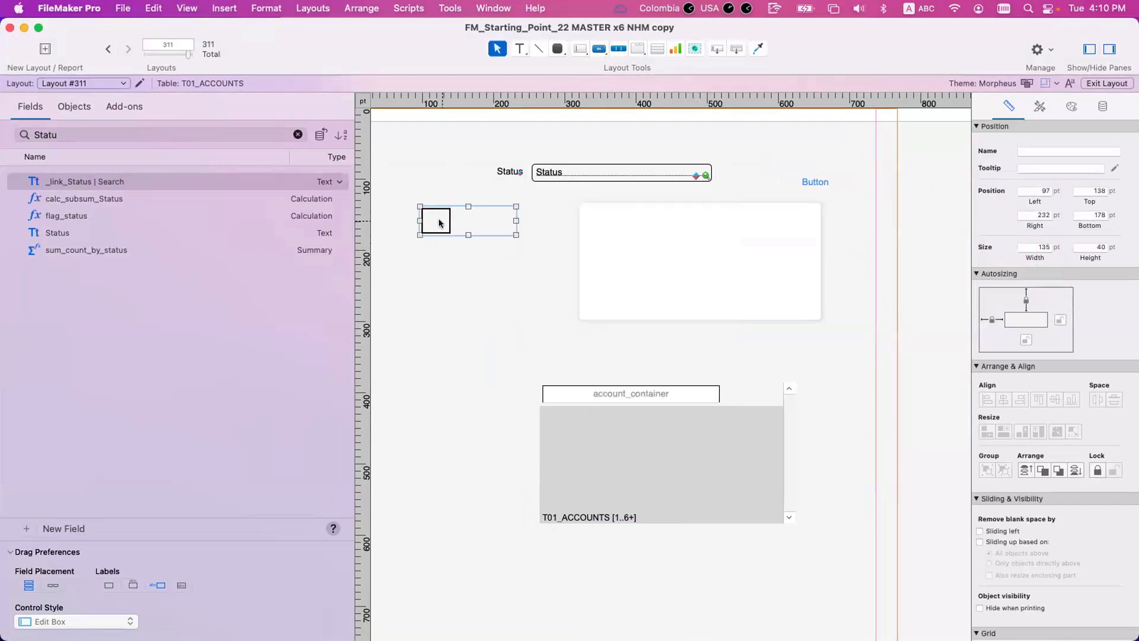
right_click(441, 220)
left_click(594, 110)
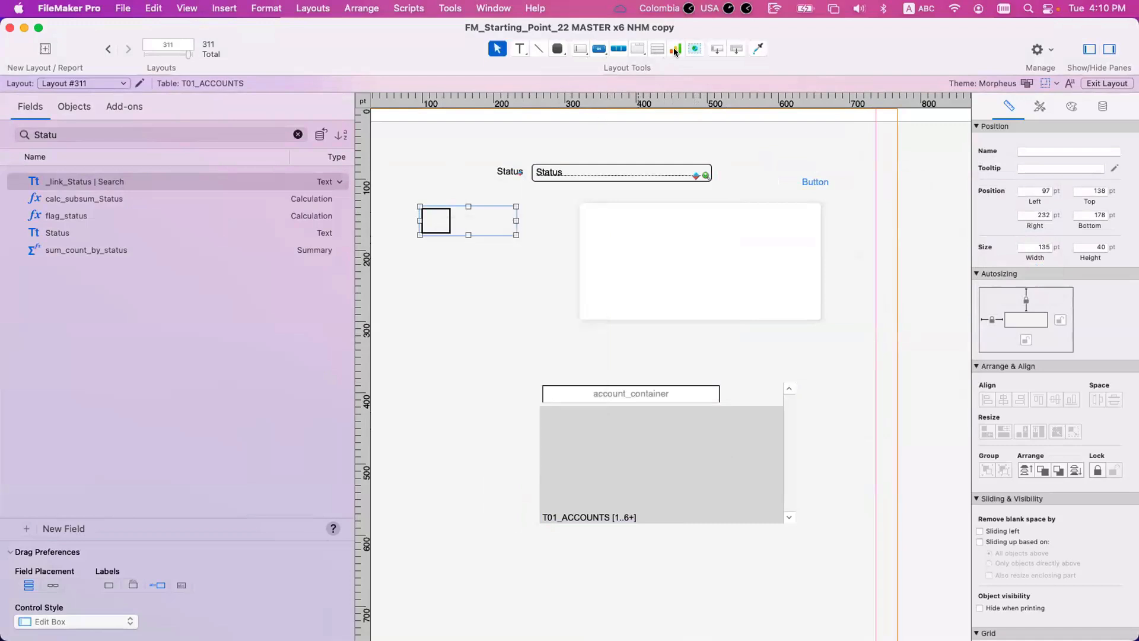
Draw a tab control about 249 × 89 pt above the portal and create tabs named 1, 2 and 3
left_click(636, 51)
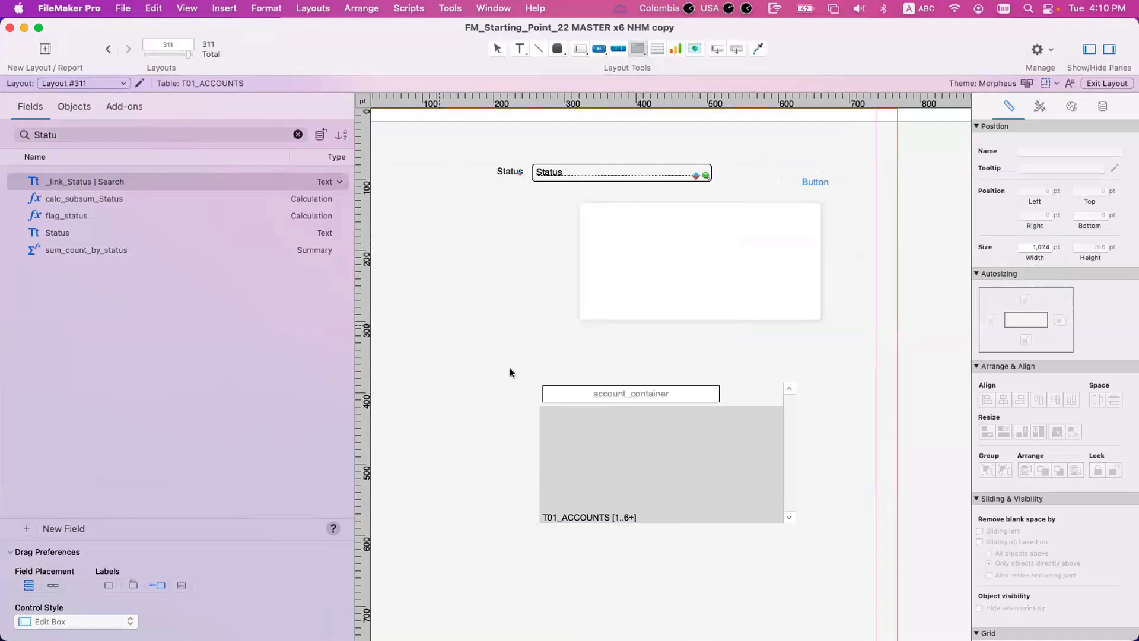
left_click_drag(430, 321, 605, 384)
type("1")
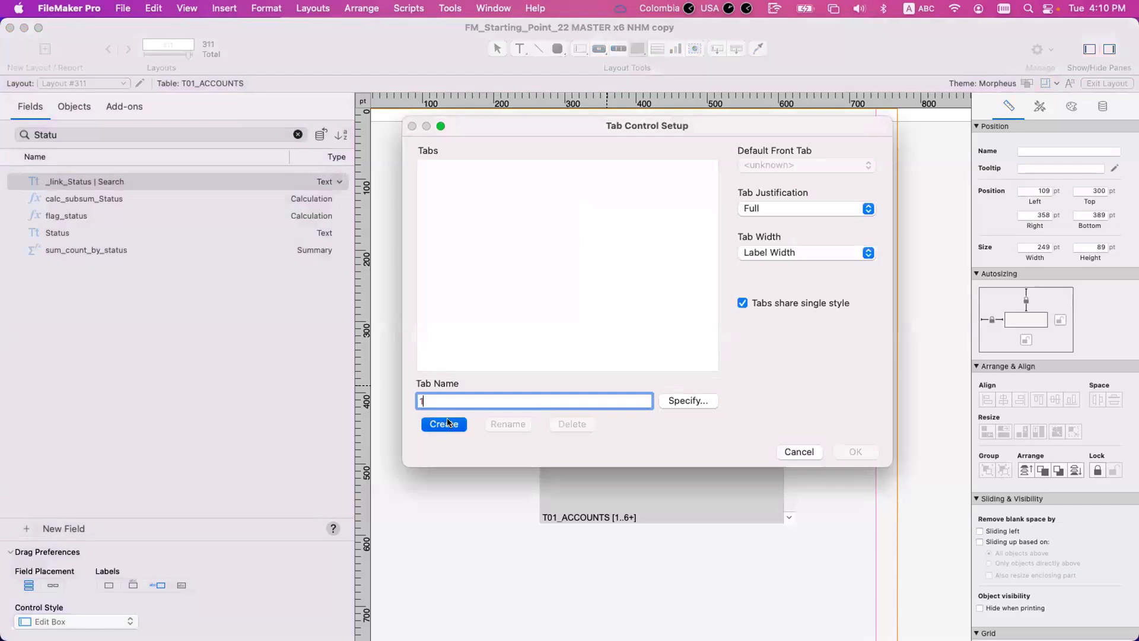
key("Return")
type("2")
key("Return")
type("3")
key("Return")
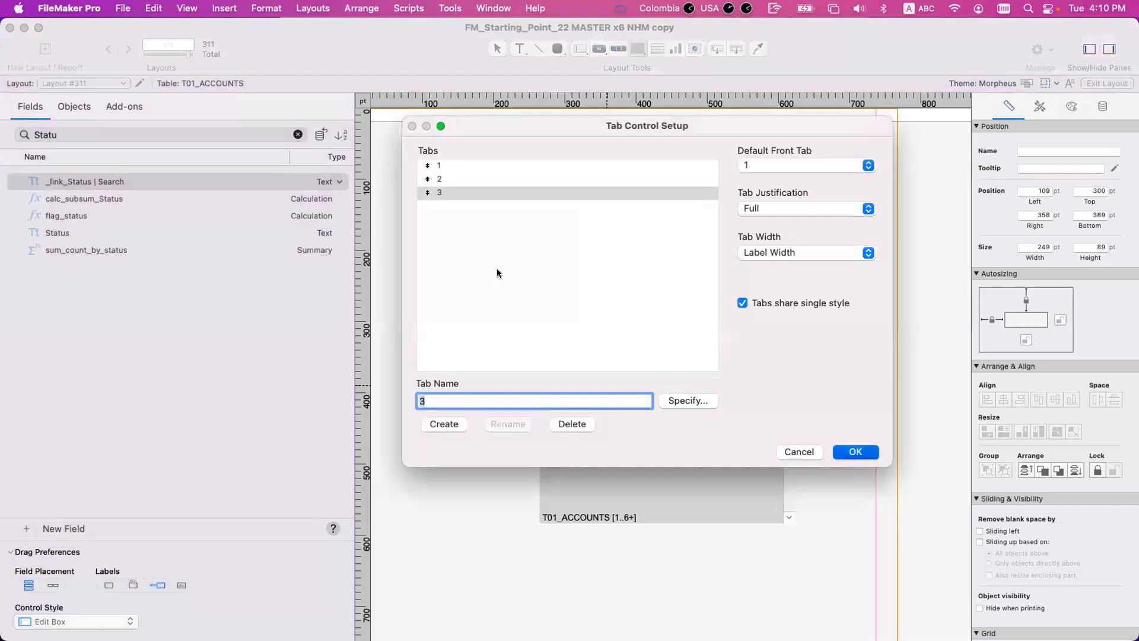
key("Return")
Check the tab control's formatting commands and look through its individual tabs
right_click(455, 332)
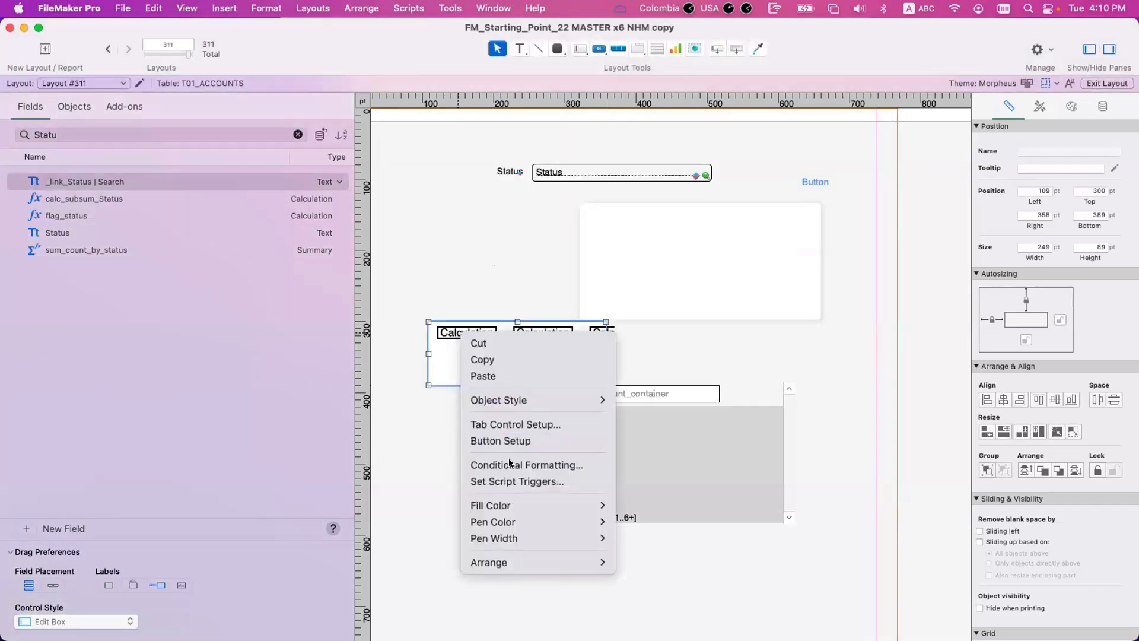
key("Escape")
left_click(540, 337)
left_click(584, 337)
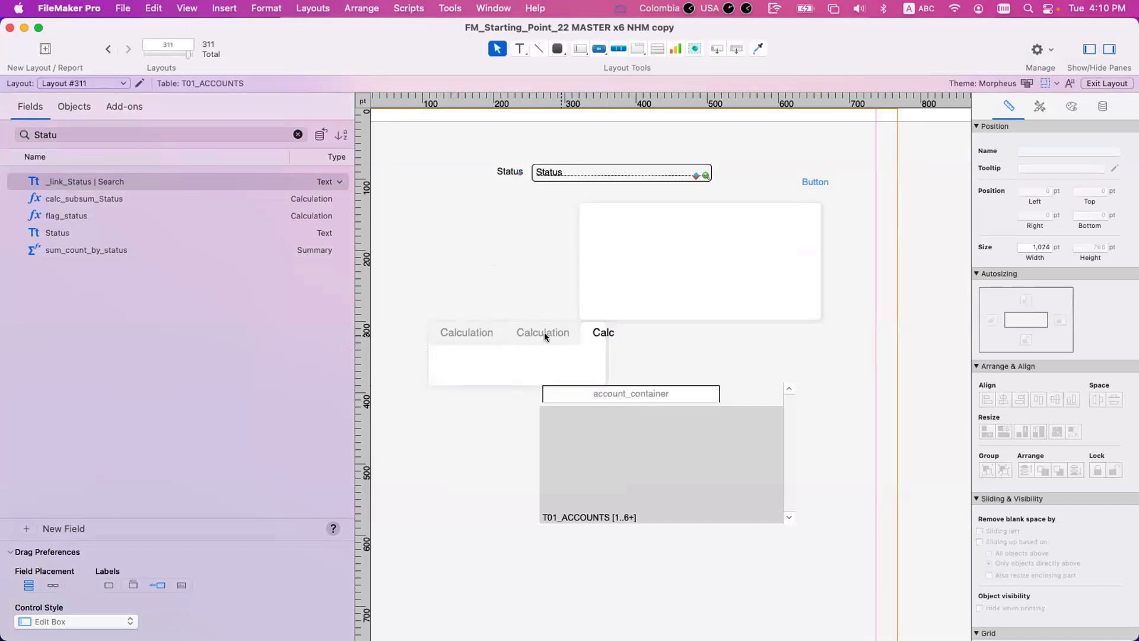
left_click(543, 335)
left_click(481, 327)
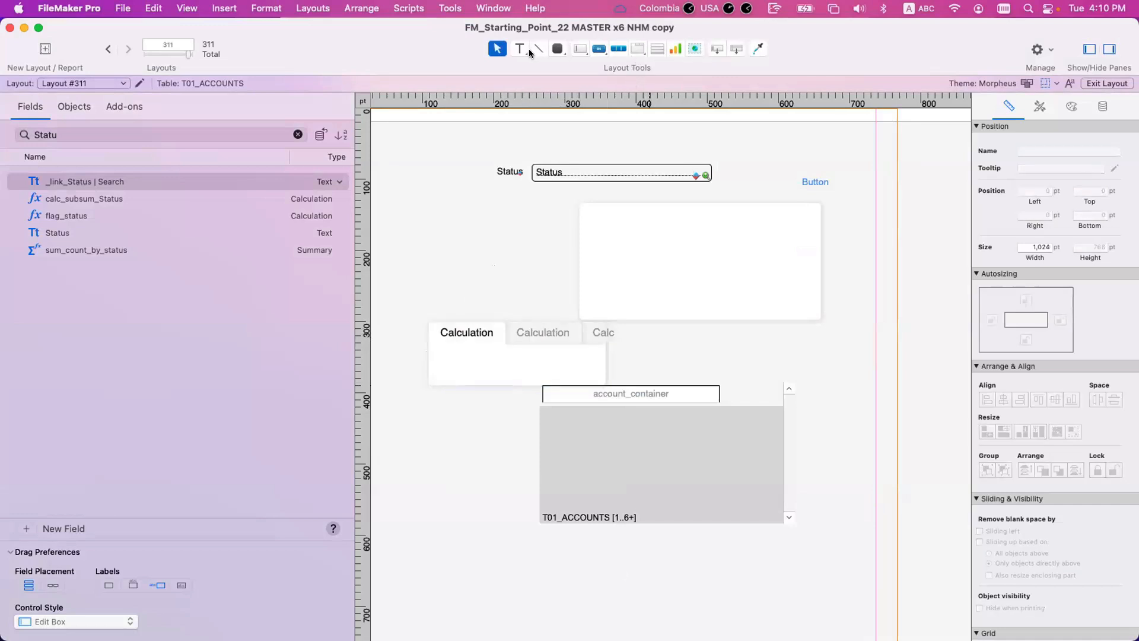
Insert a layout calculation T01_ACCOUNTS::Status = "Active" in the area above the tab control
left_click(520, 52)
left_click(521, 52)
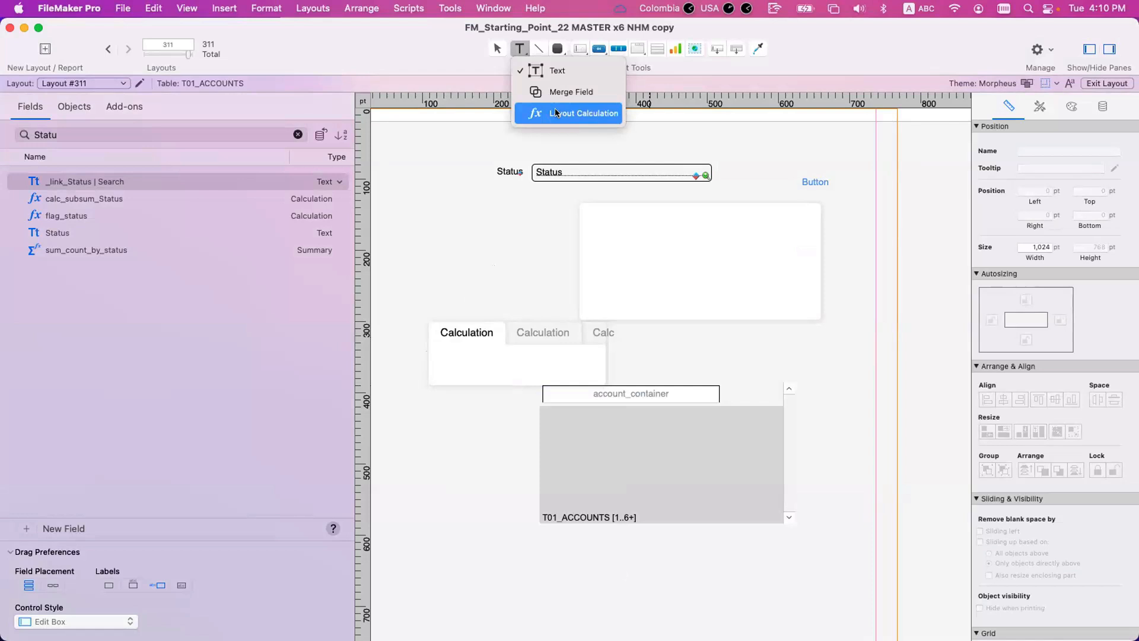
left_click(555, 112)
left_click_drag(439, 221, 584, 258)
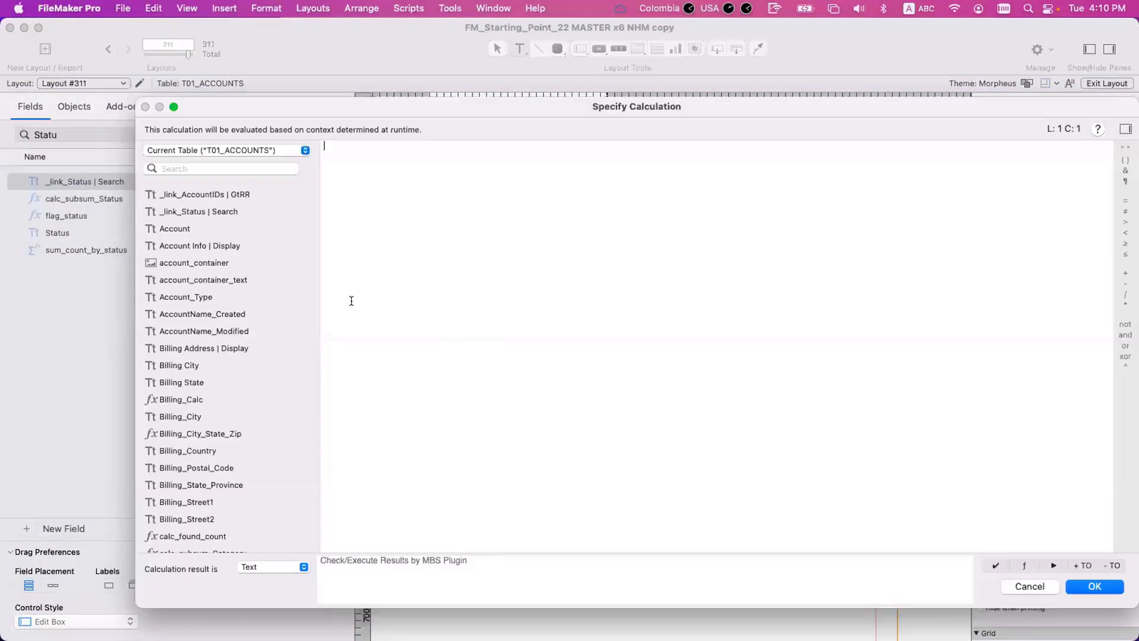
type("Status")
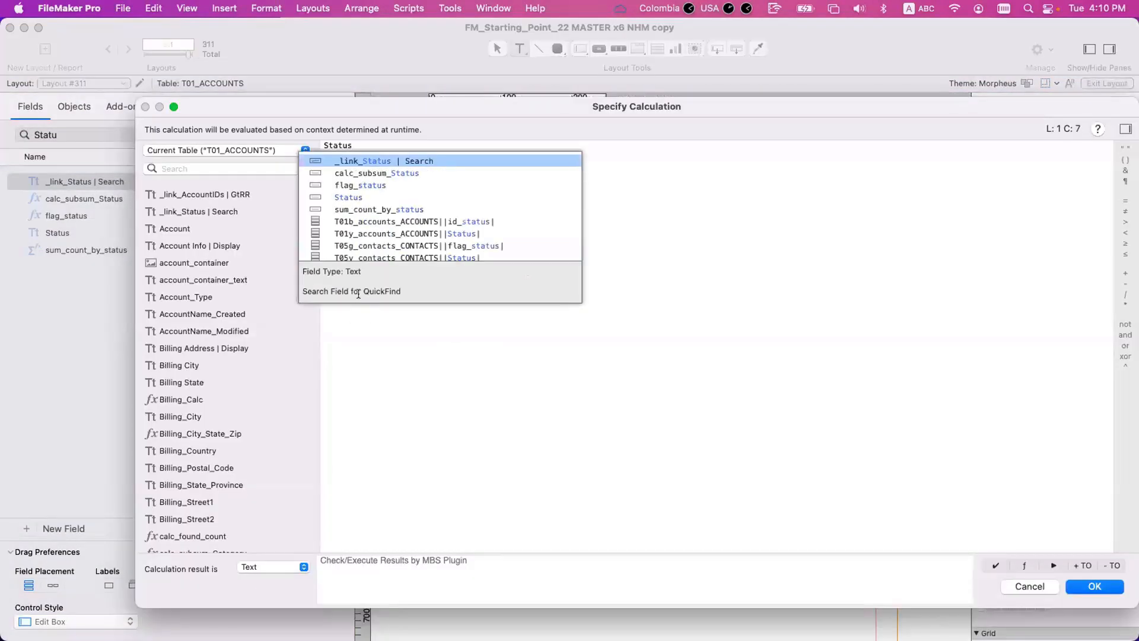
left_click(359, 196)
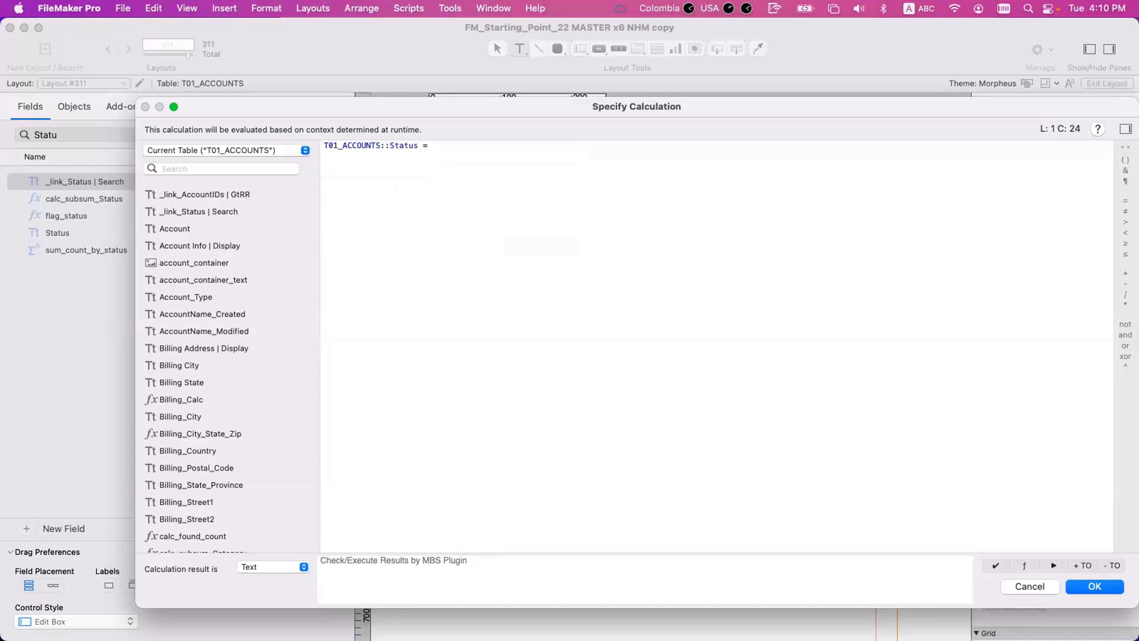
type("= \"Active\"")
key("Return")
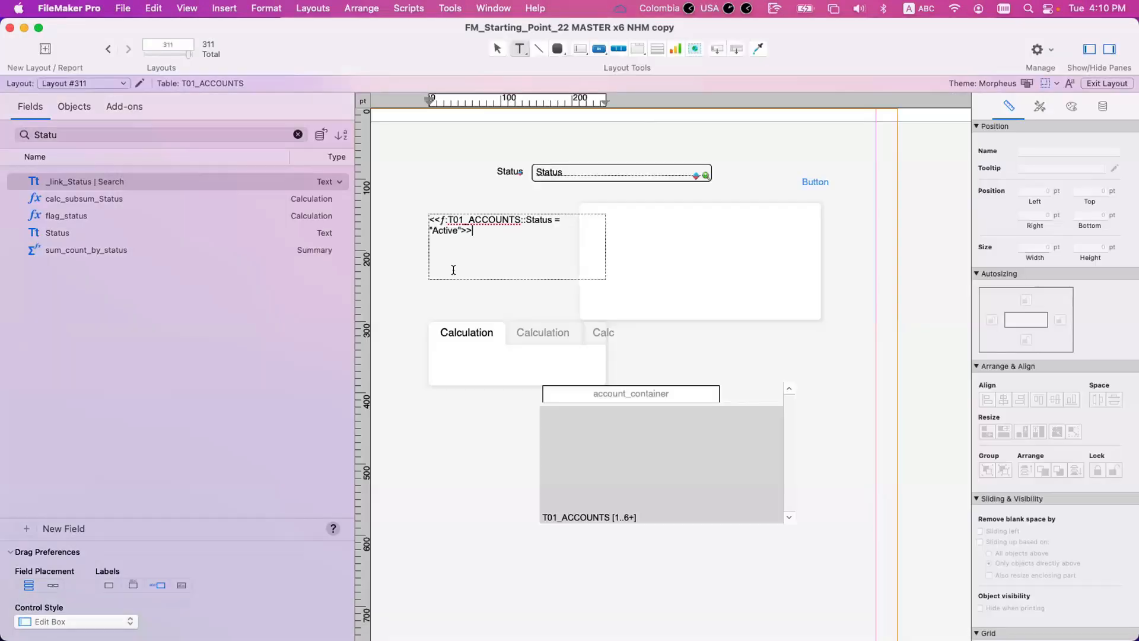
Finish editing the calculation text, preview its result in Browse mode, and return to Layout mode
left_click(437, 302)
key("super+b")
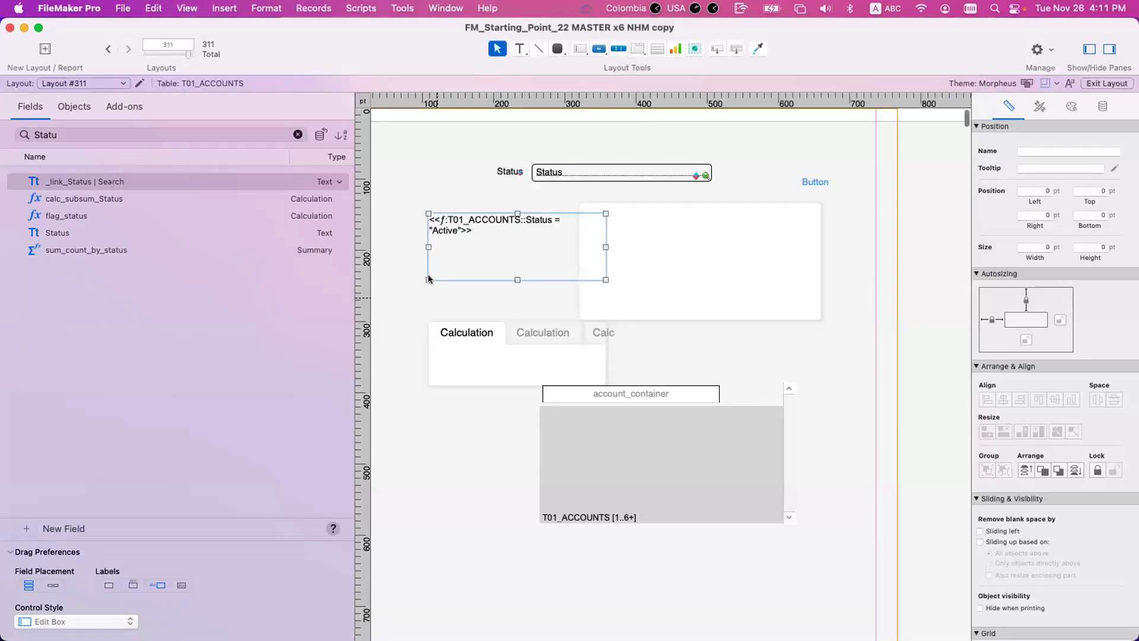
key("super+l")
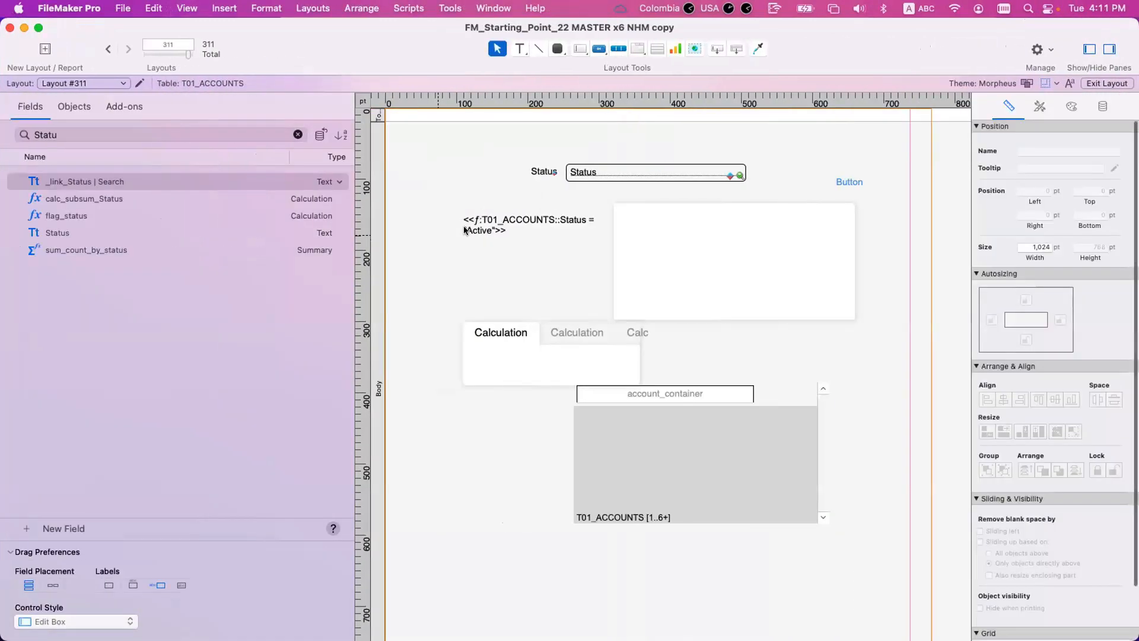
Add a conditional formatting rule to the layout calculation for a value equal to 1
right_click(463, 226)
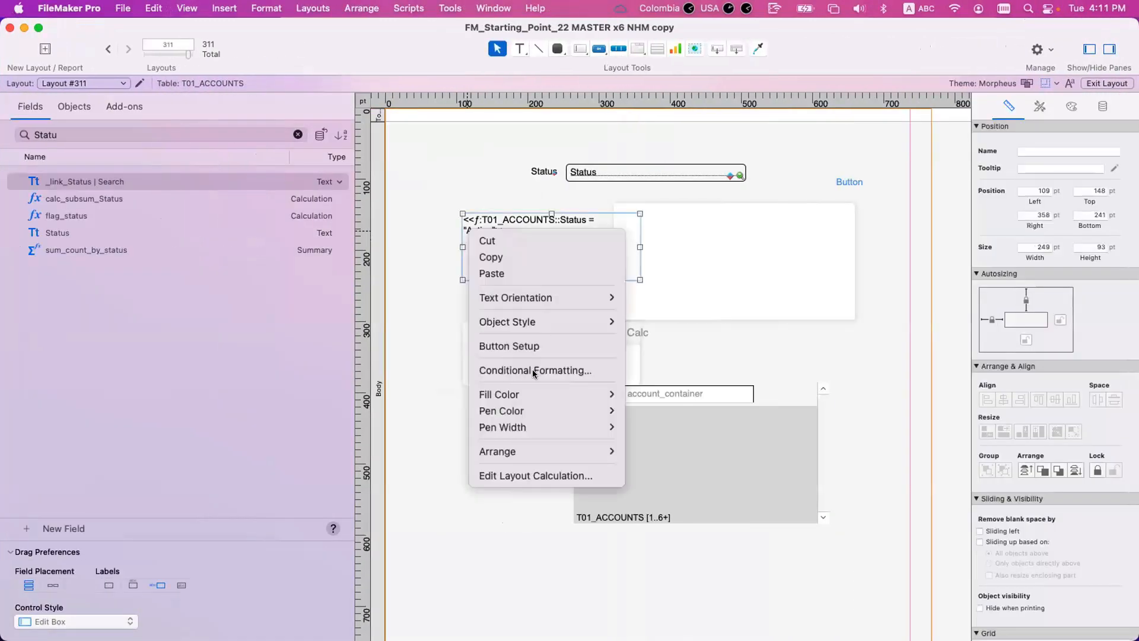
left_click(532, 369)
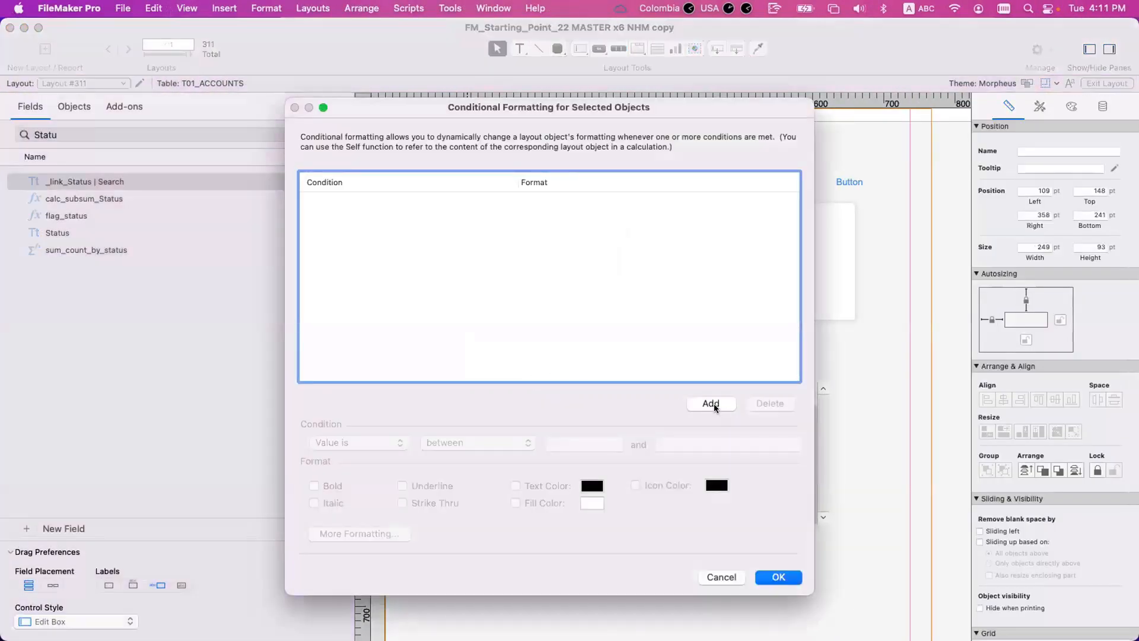
left_click(712, 403)
left_click(392, 445)
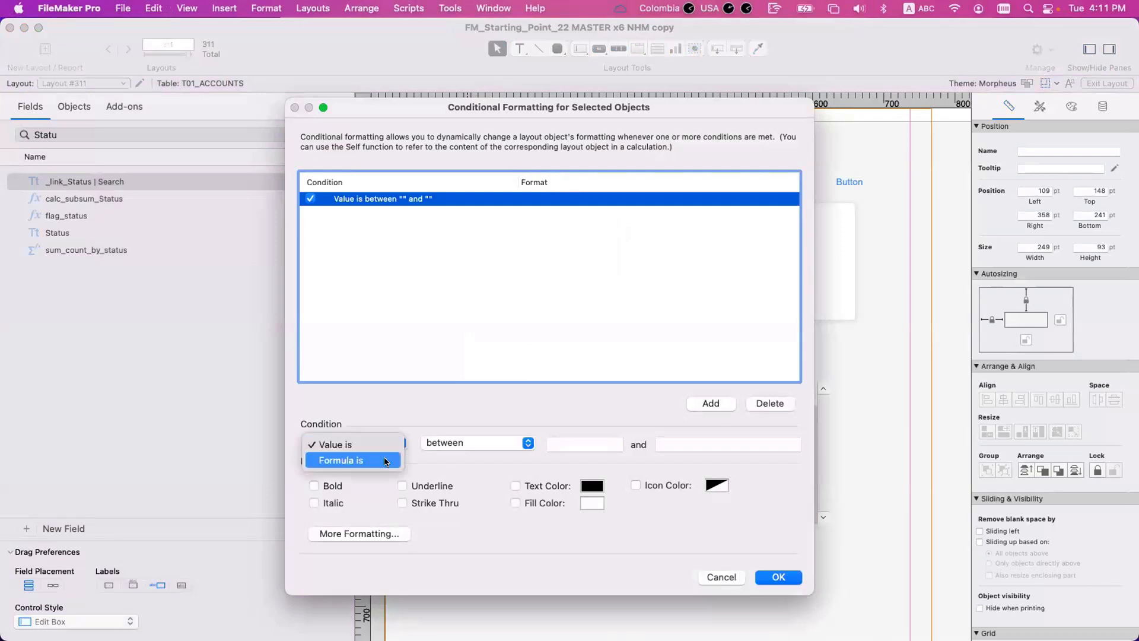
left_click(385, 444)
left_click(382, 446)
left_click(459, 442)
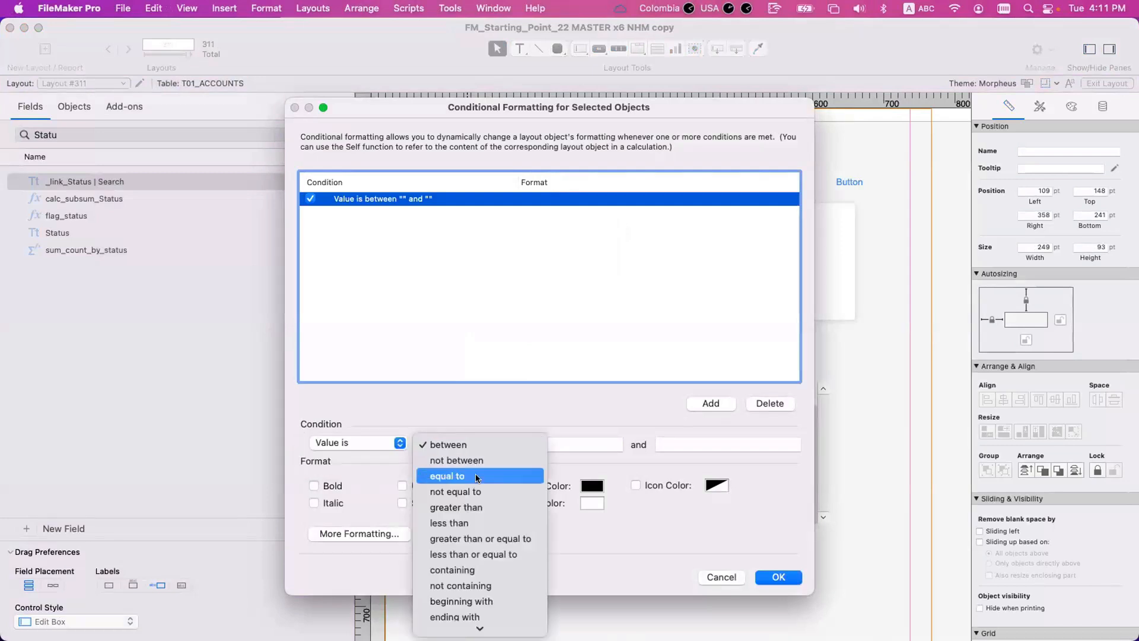
left_click(509, 475)
type("1")
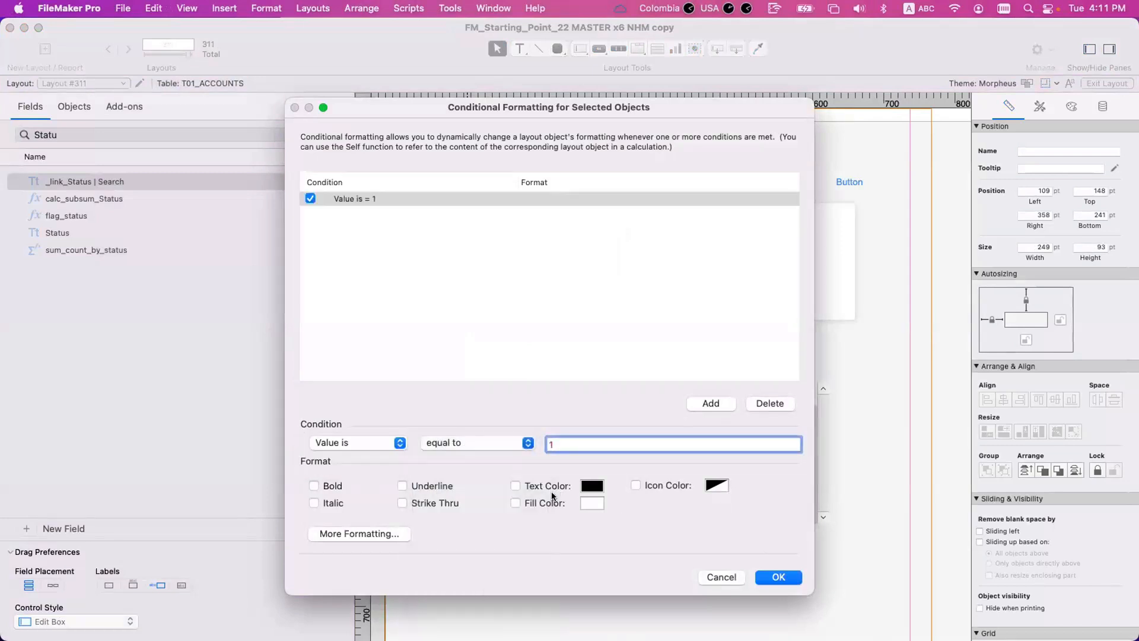
Give the rule a red fill and white text, and apply the conditional formatting
left_click(590, 501)
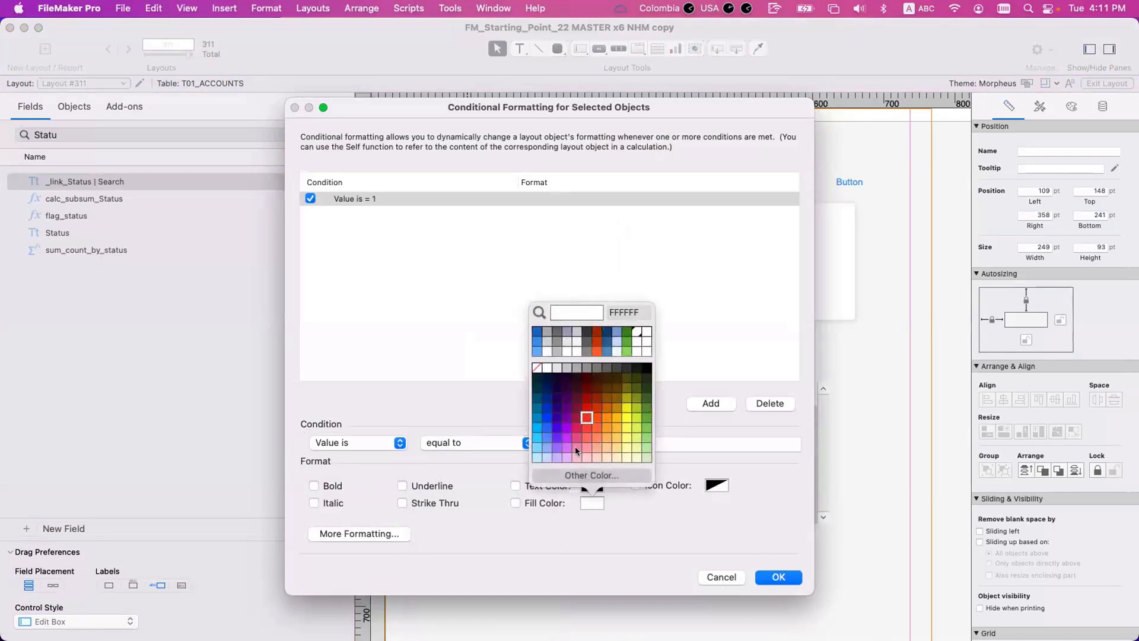
left_click(586, 415)
left_click(590, 487)
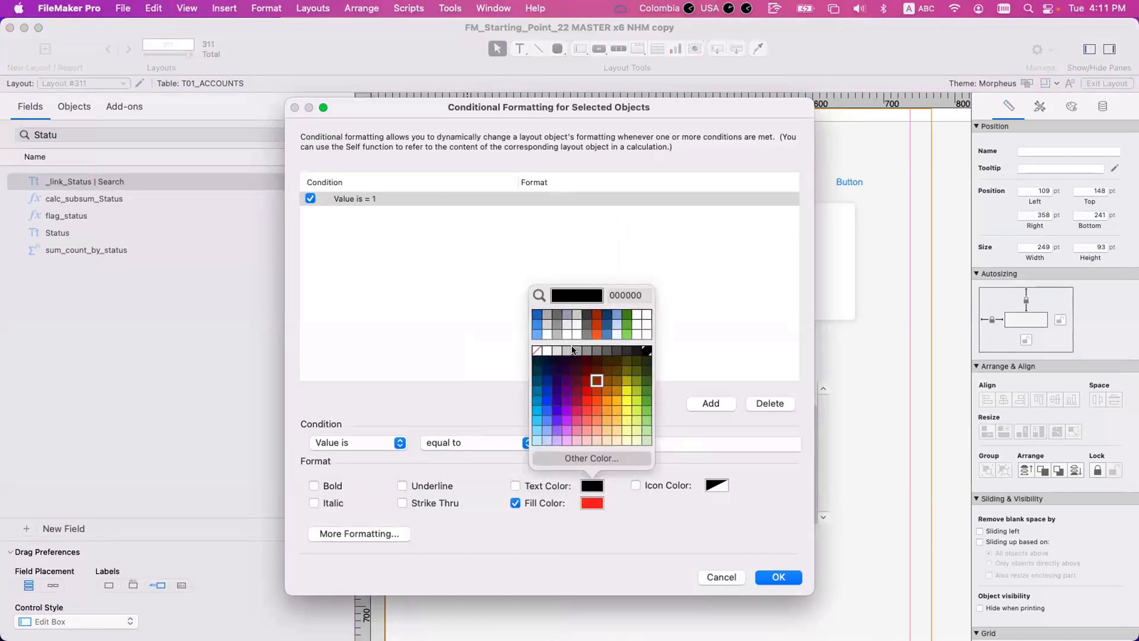
left_click(778, 577)
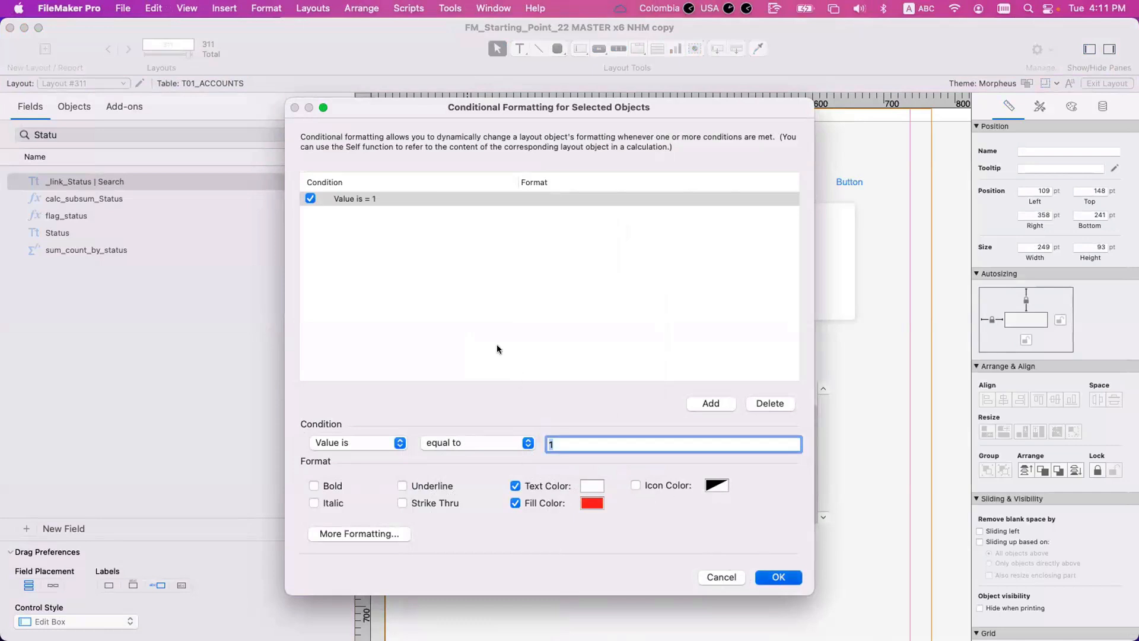
Preview the calculation's formatting in Browse mode, and move the text object left, clear of the rounded rectangle, in Layout mode
key("super+b")
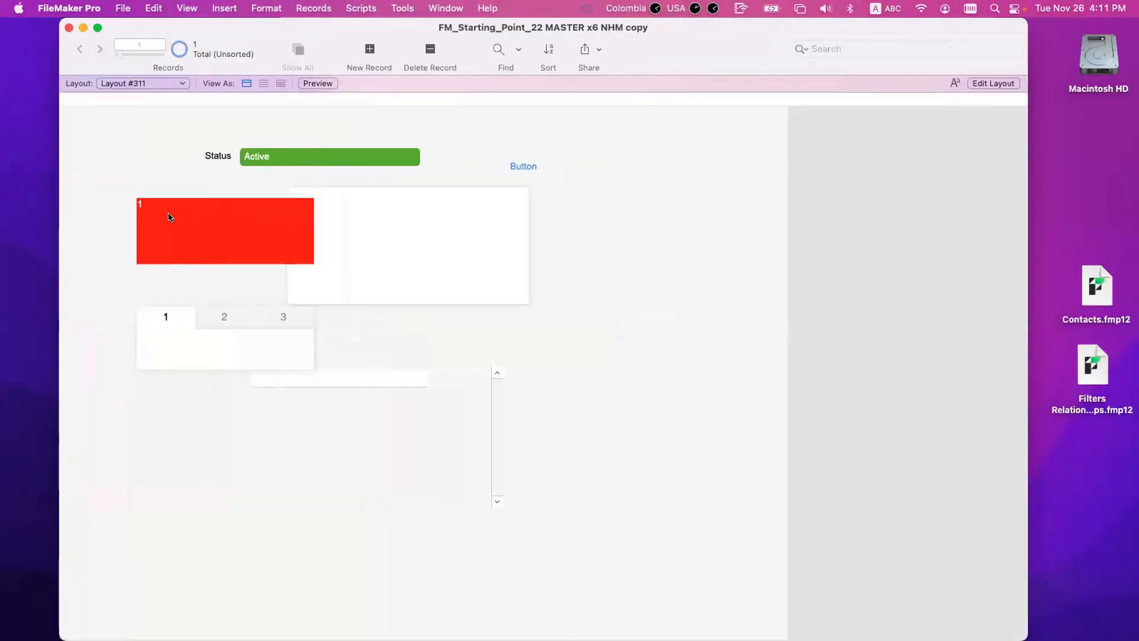
key("super+l")
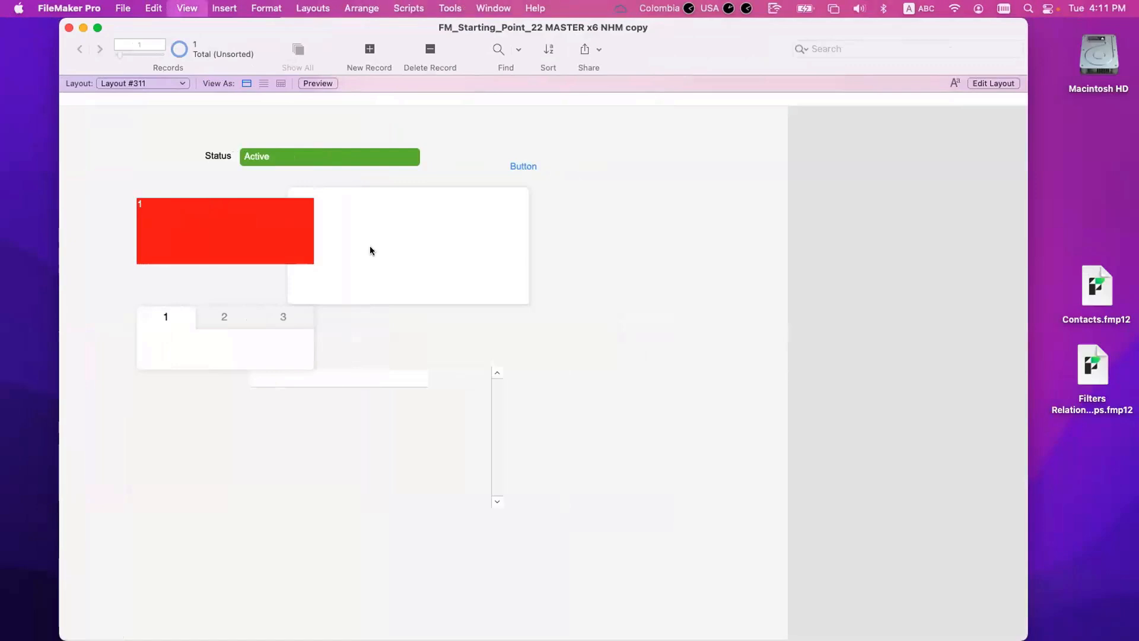
left_click_drag(550, 240, 511, 235)
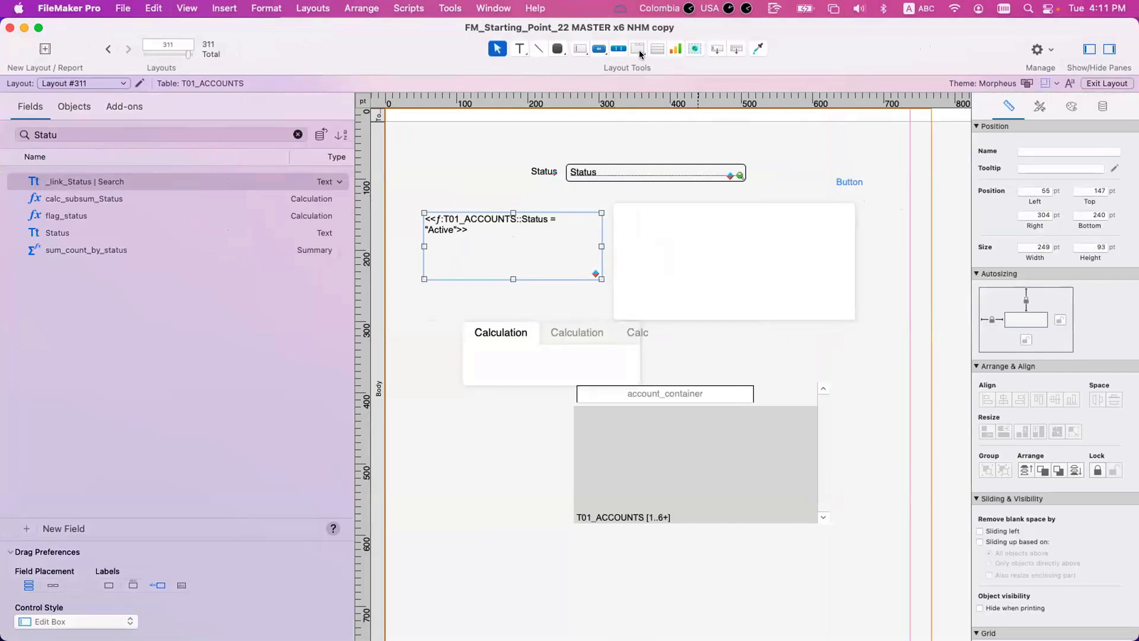
Draw a three-panel slide control about 193 by 164 pt below the tab control, and make its second panel active
left_click(656, 49)
left_click(639, 51)
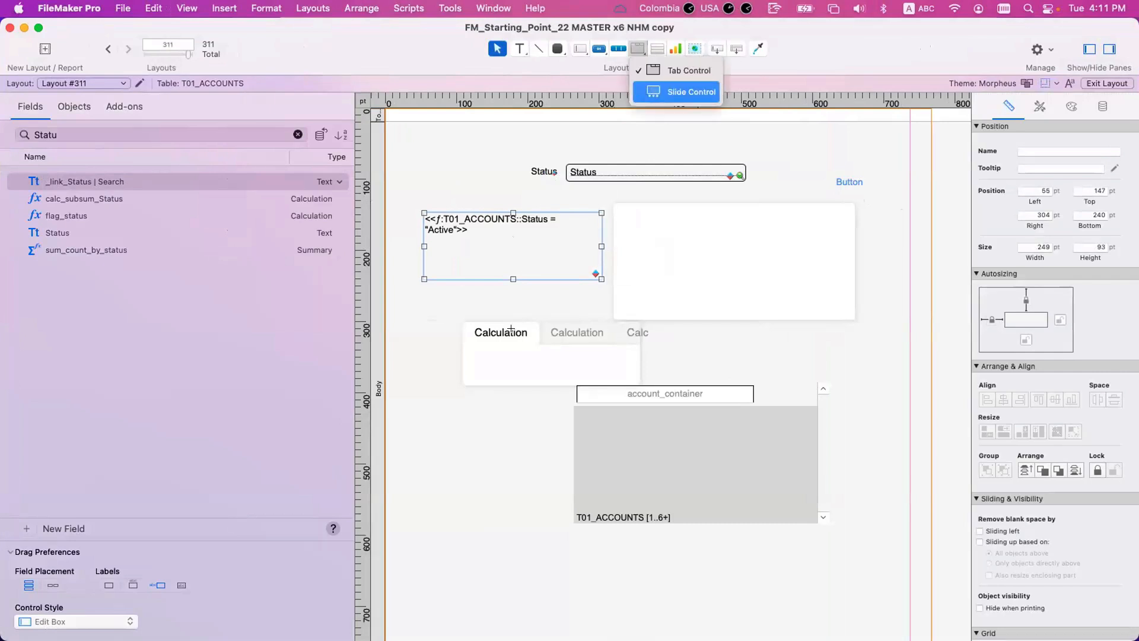
mouse_move(439, 439)
left_mouse_down()
mouse_move(546, 546)
mouse_move(576, 555)
left_mouse_up()
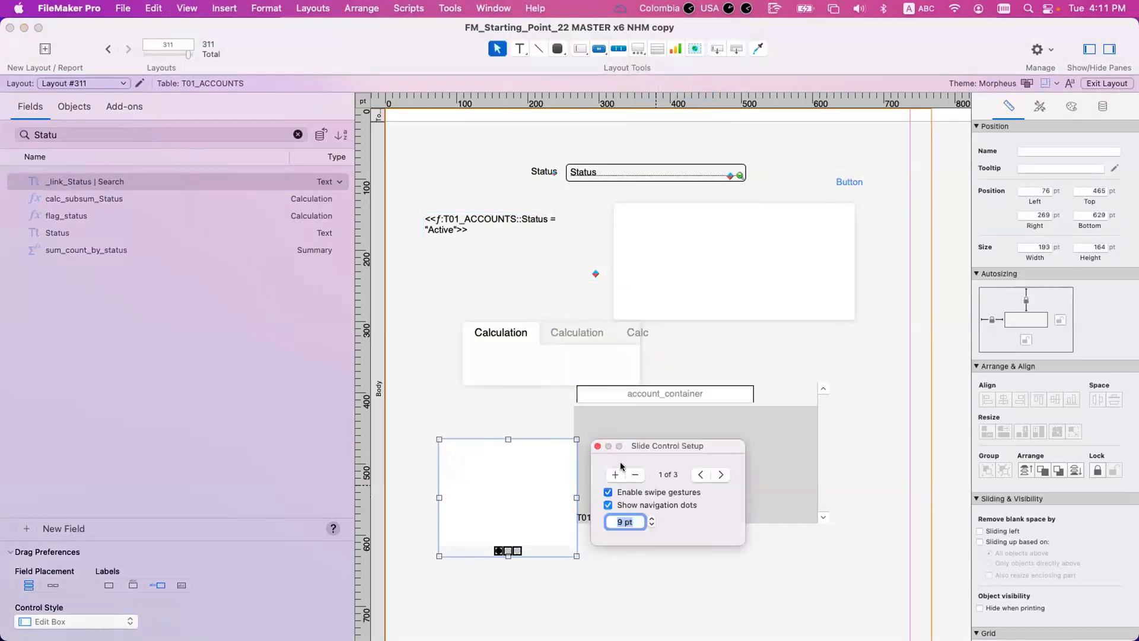
right_click(525, 485)
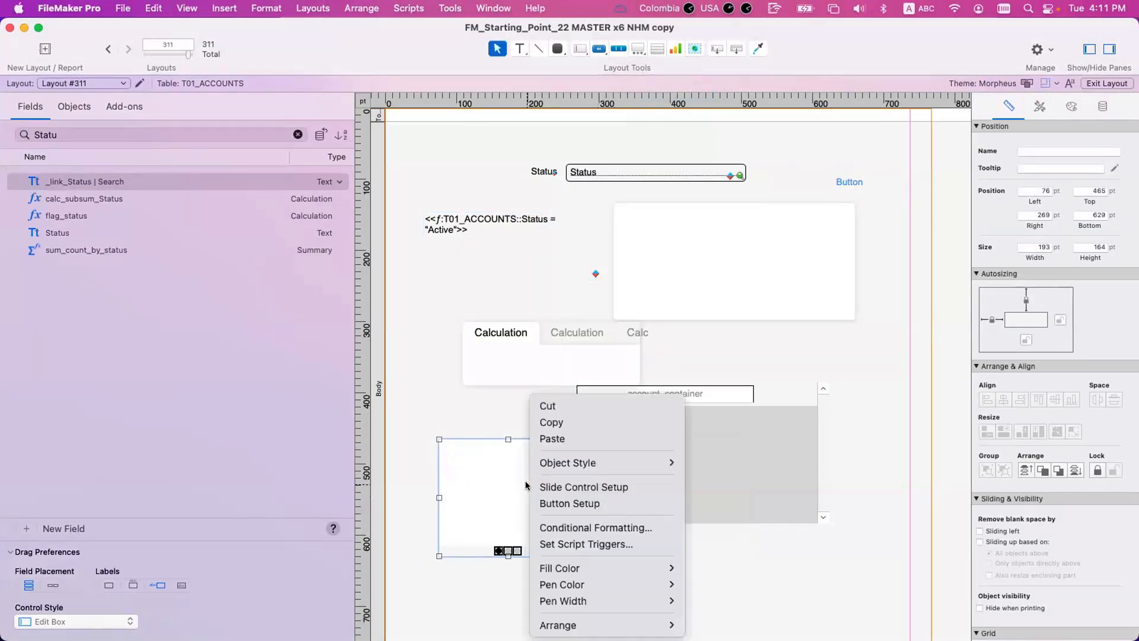
left_click(509, 551)
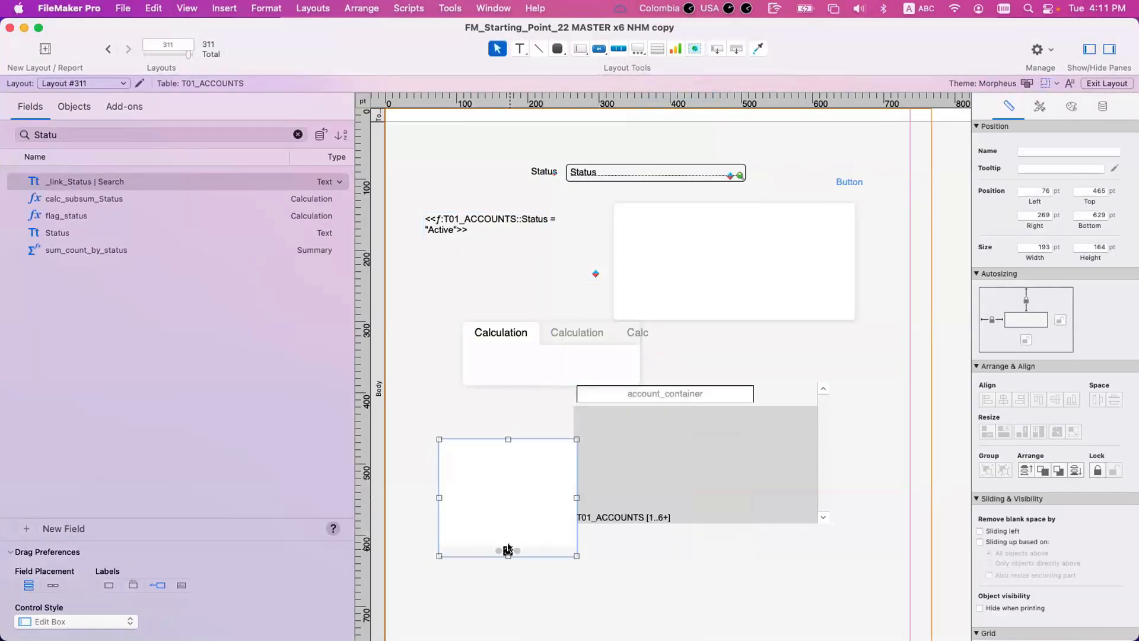
Add a conditional formatting rule with the formula 1 to the slide control's second panel
right_click(507, 523)
left_click(593, 526)
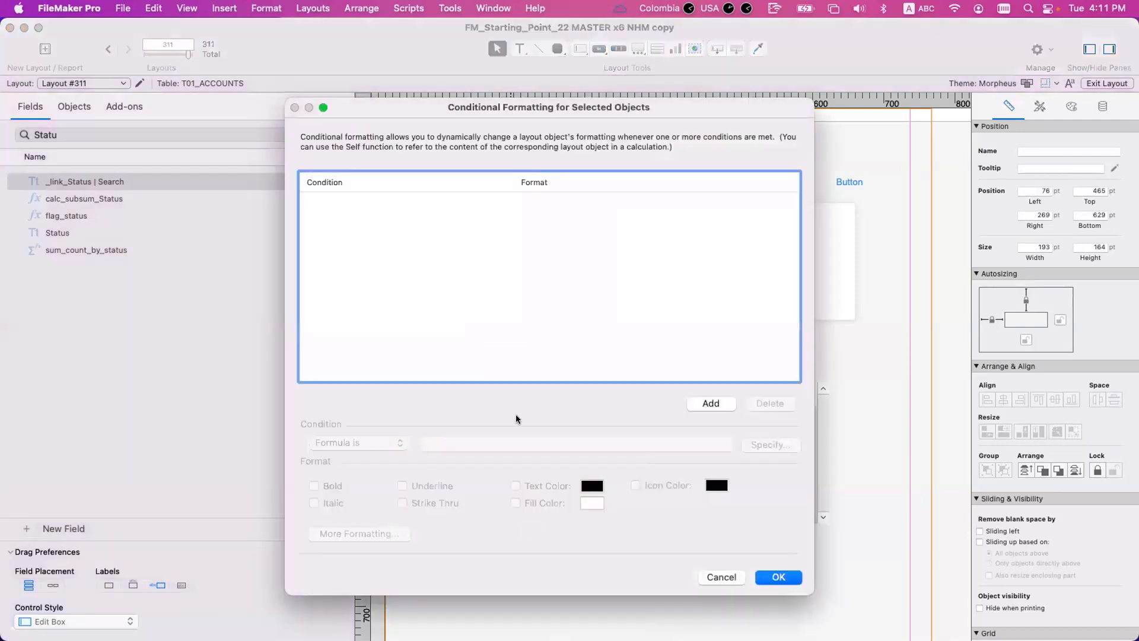
left_click(709, 403)
left_click(372, 444)
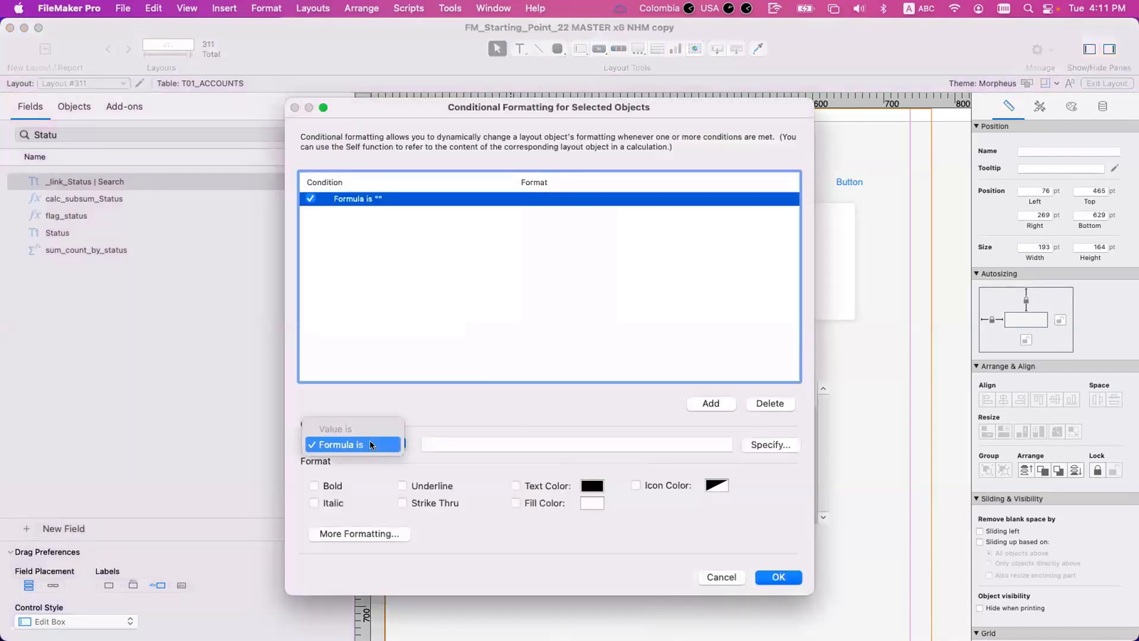
left_click(435, 449)
type("1")
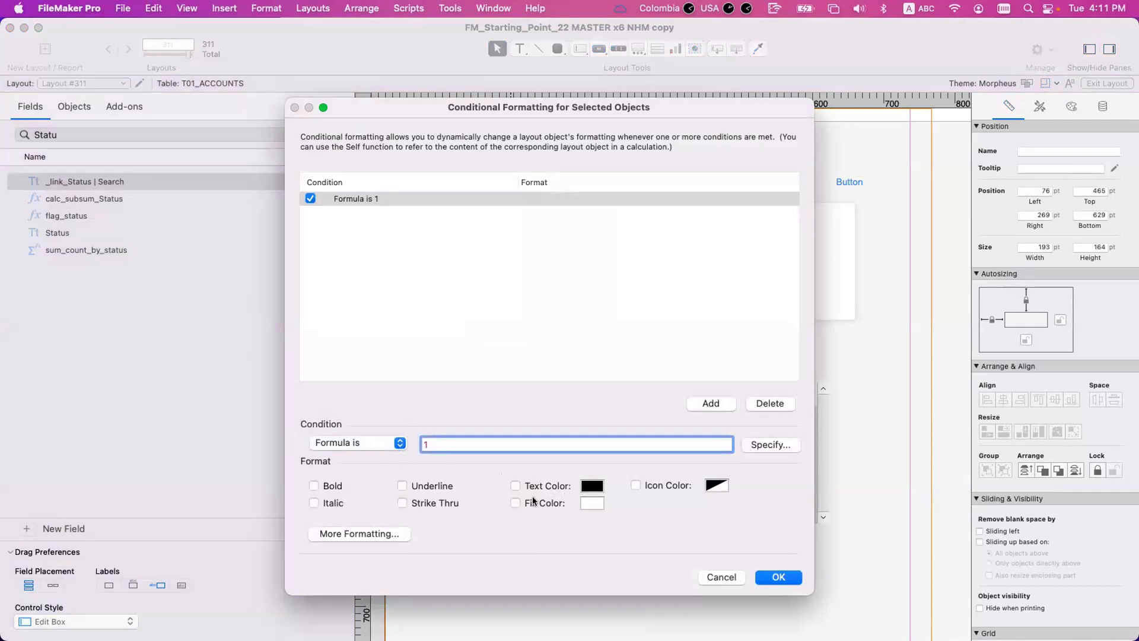
Enable text color and an orange fill color for the rule, and apply the conditional formatting
left_click(515, 486)
left_click(514, 502)
left_click(591, 506)
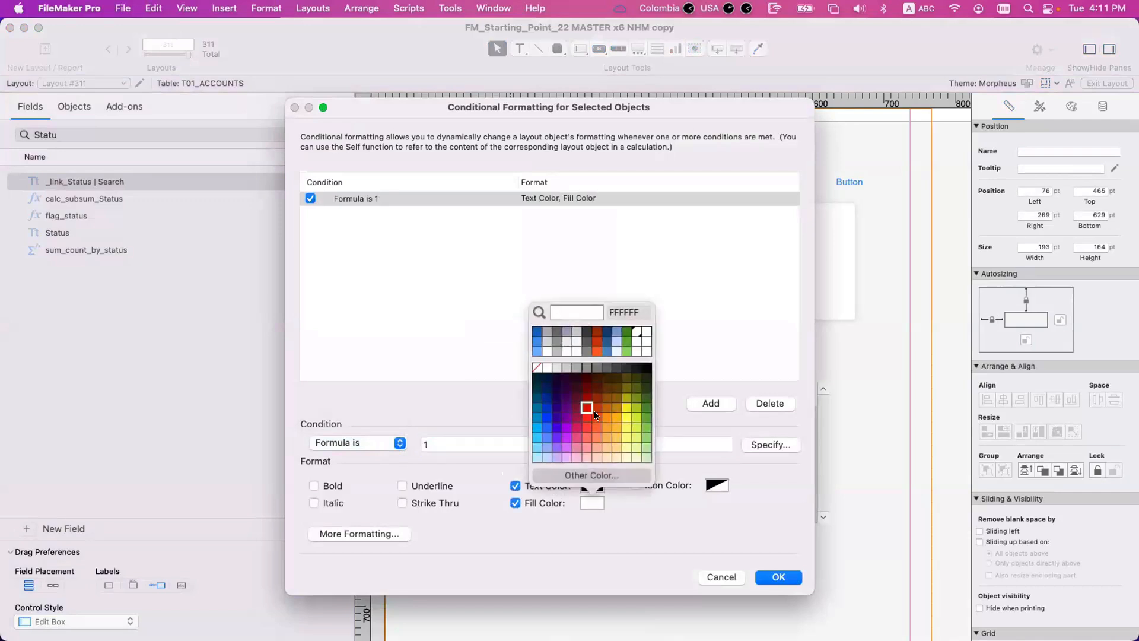
left_click(608, 411)
left_click(771, 576)
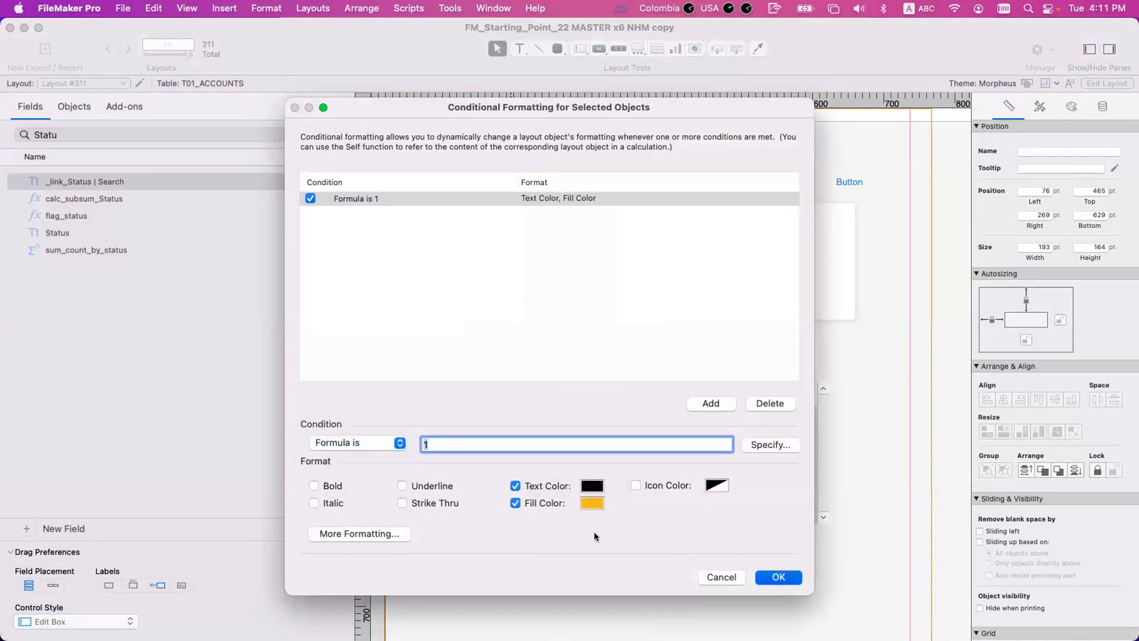
Preview the slide control in Browse mode, switch among its three panels to compare their fills, and return to Layout mode
key("super+b")
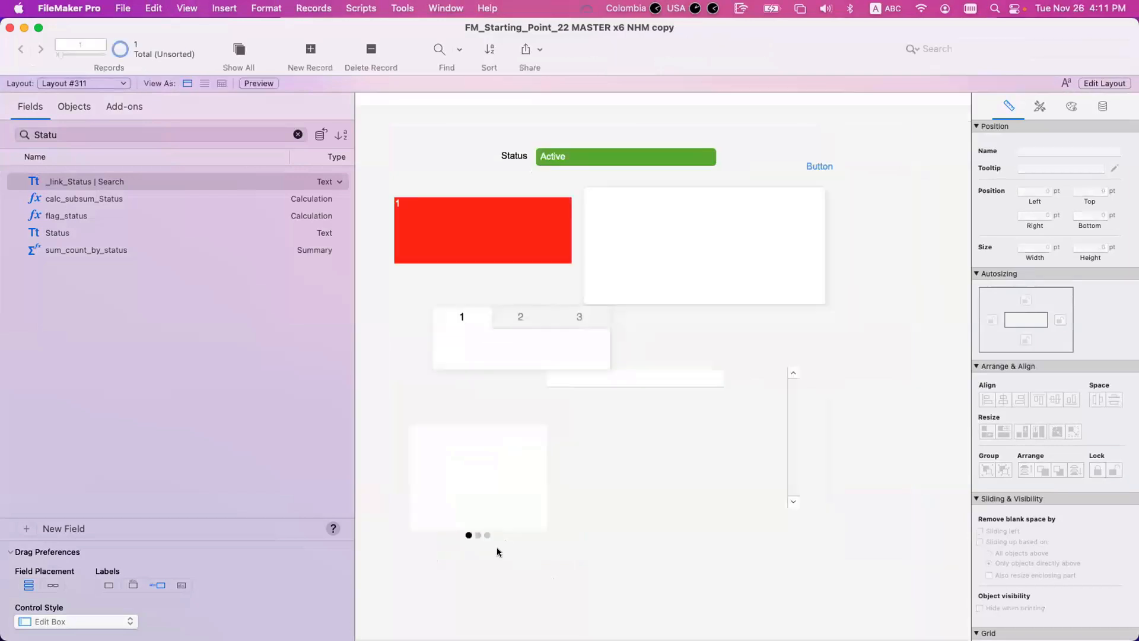
left_click(182, 535)
left_click(190, 535)
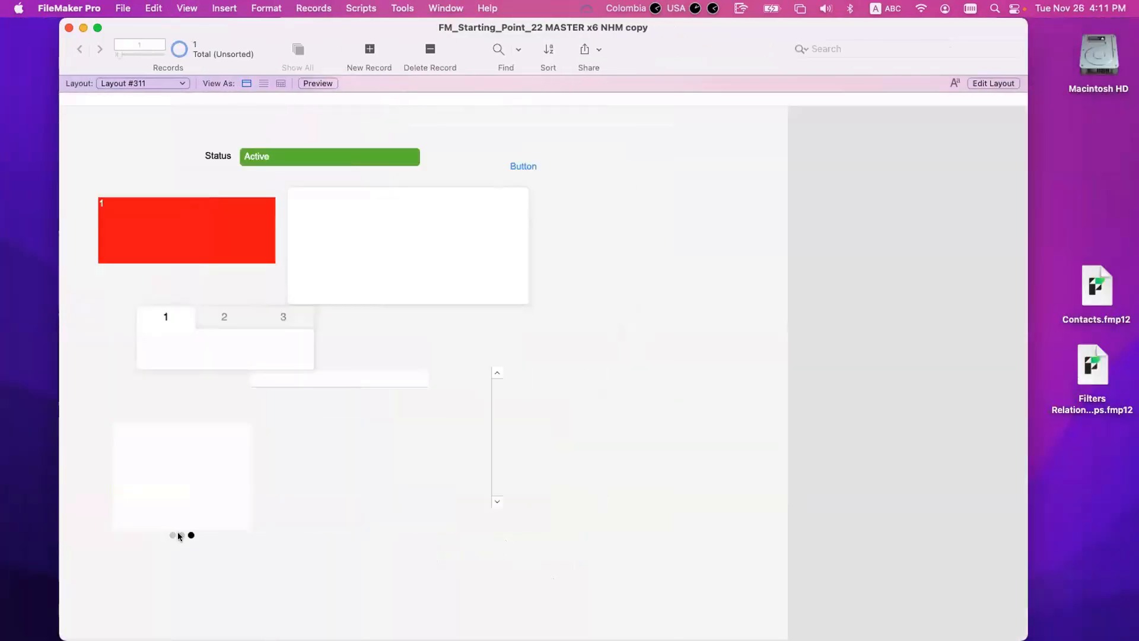
left_click(181, 535)
left_click(172, 535)
left_click(191, 536)
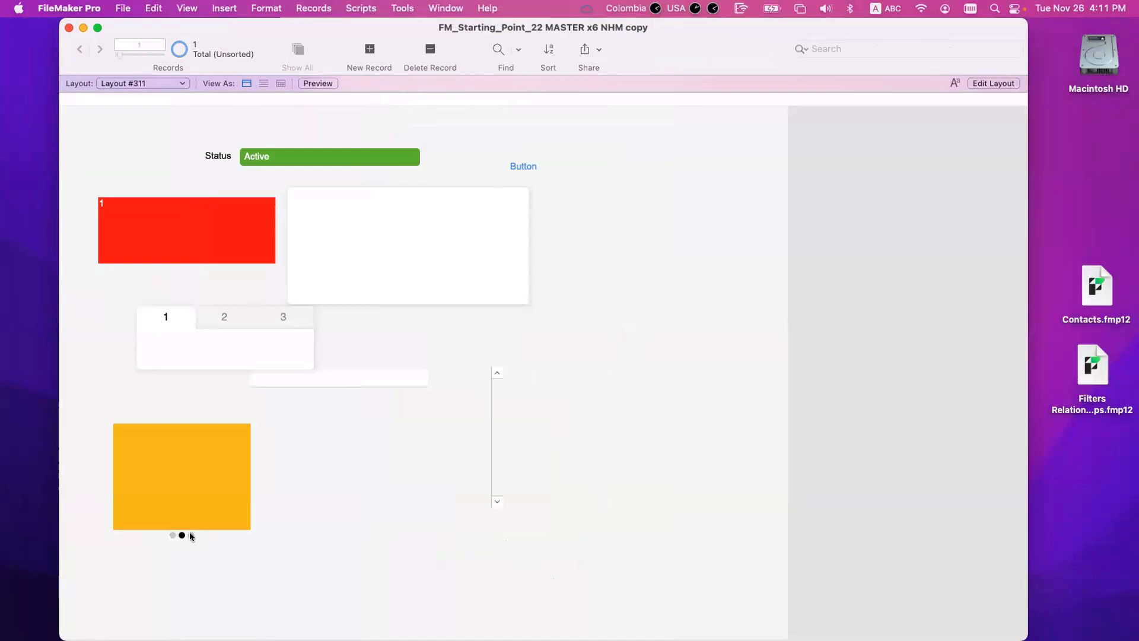
left_click(190, 535)
left_click(177, 533)
key("super+l")
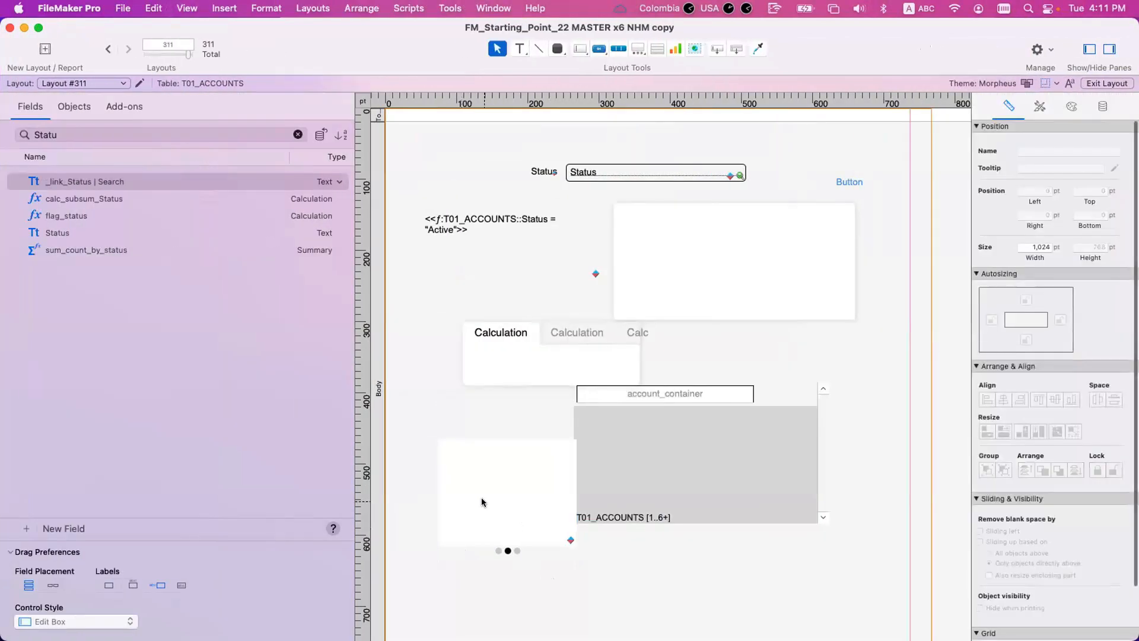
Check the conditional formatting rules of the slide control's first panel, and leave without adding any
left_click(482, 497)
left_click(478, 491)
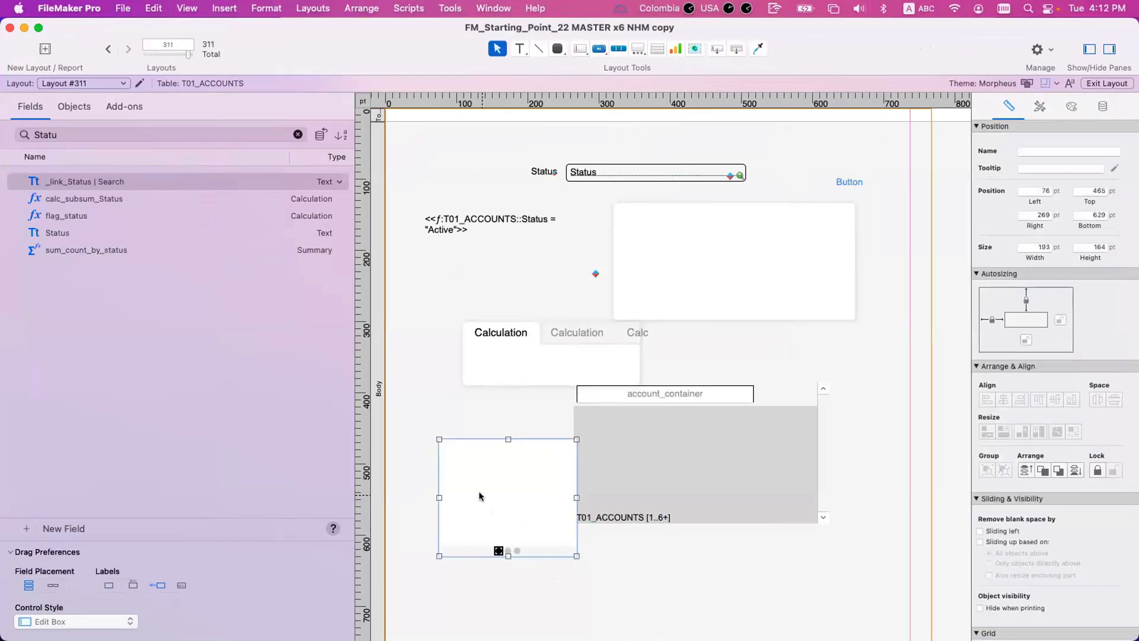
right_click(481, 495)
left_click(538, 529)
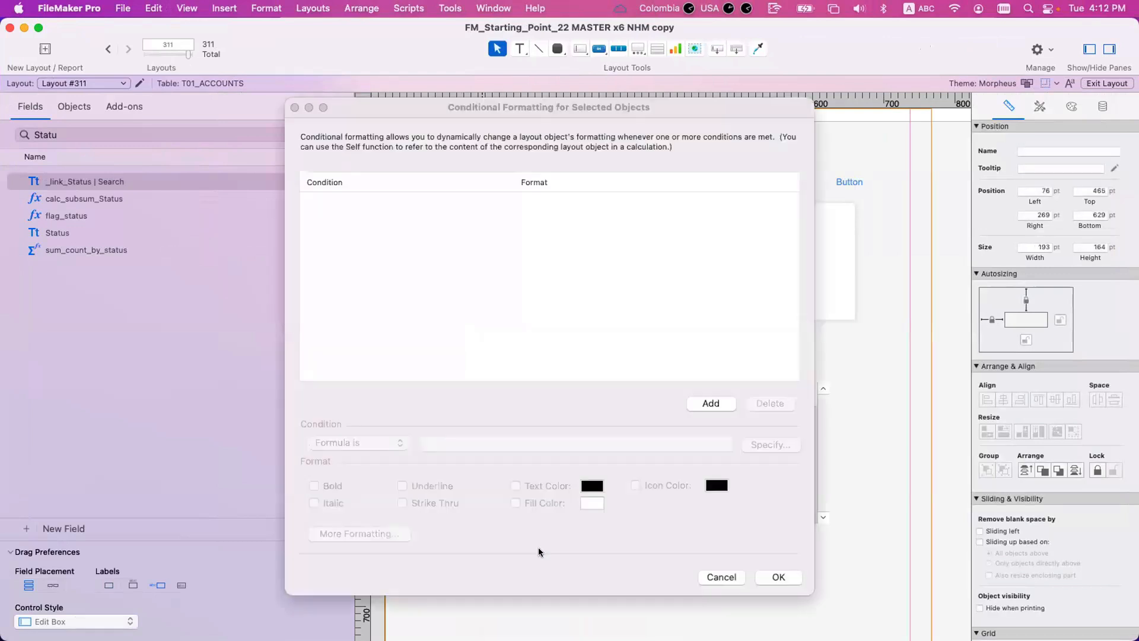
key("Escape")
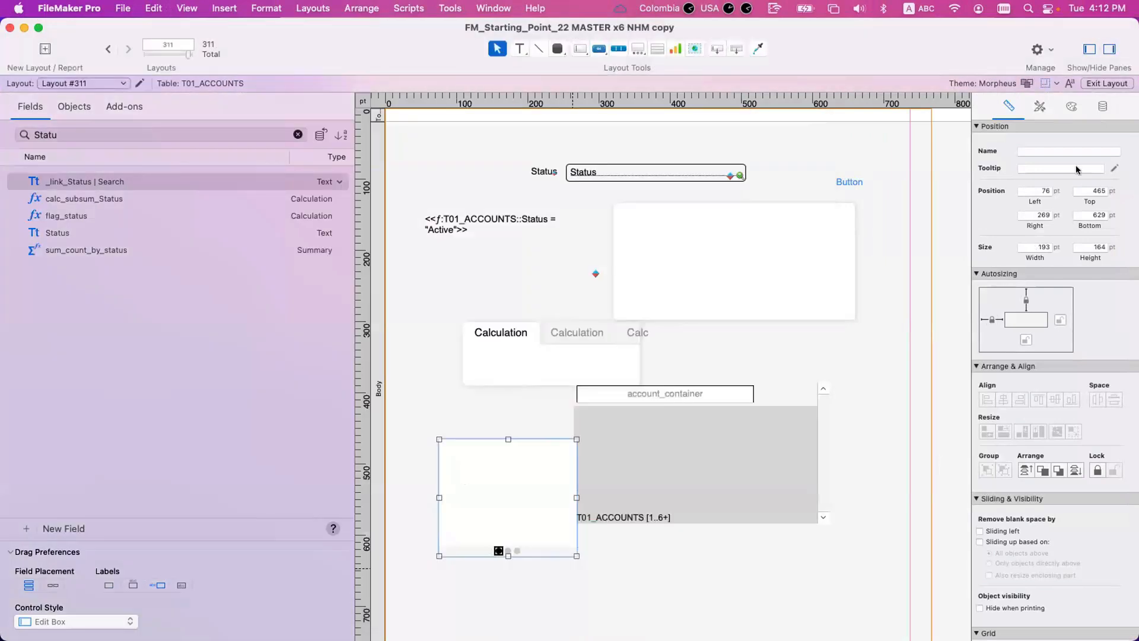
Set the fill type of the slide control to Solid Color
left_click(1039, 106)
left_click(1070, 106)
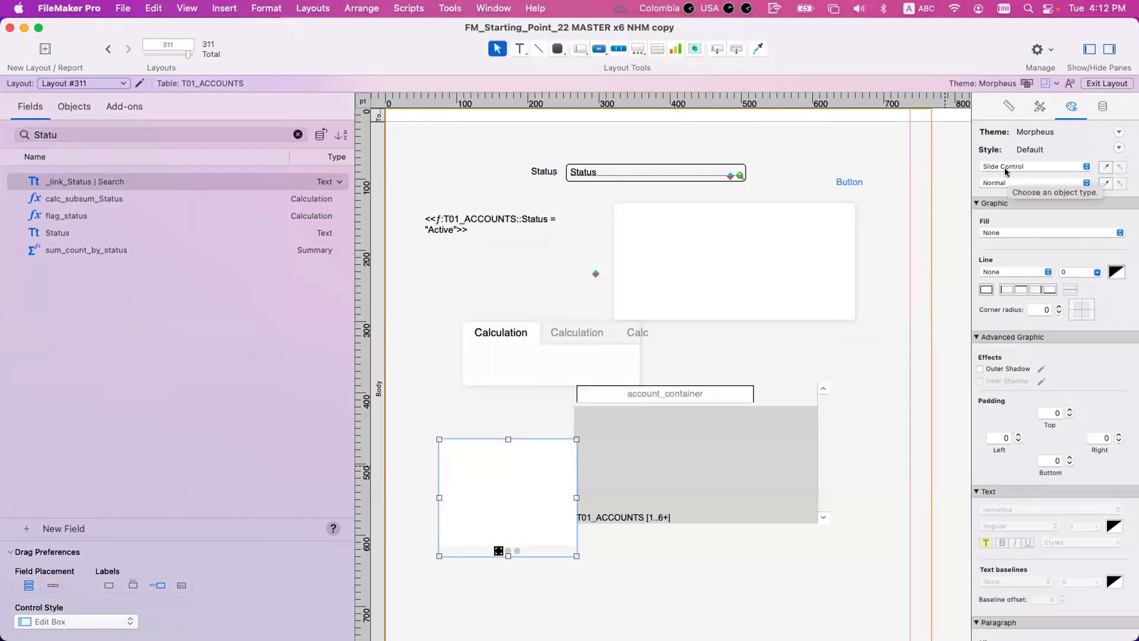
left_click(1009, 232)
left_click(1015, 246)
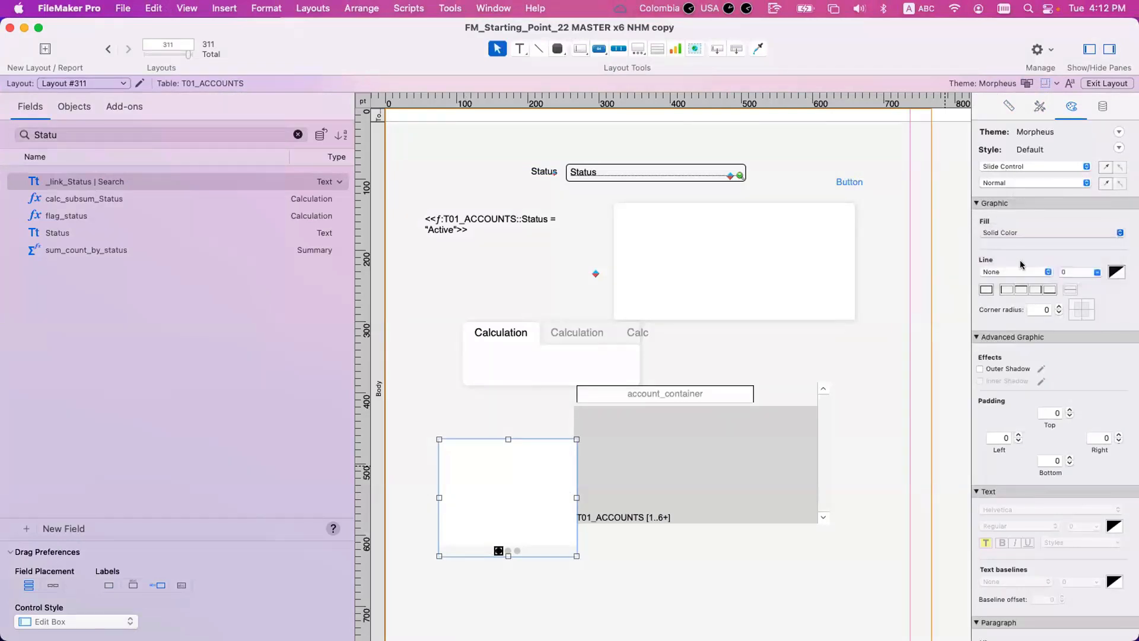
Try a dark red fill color on the slide control, and undo the color change
left_click(1020, 266)
left_click(1010, 341)
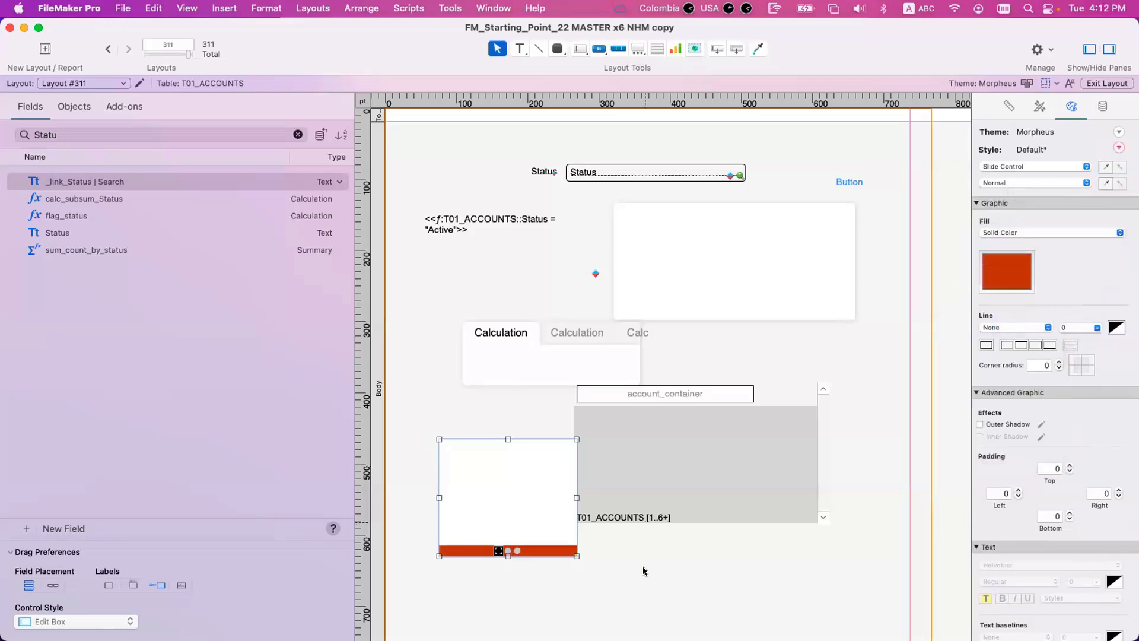
left_click(642, 566)
left_click(528, 513)
key("super+c")
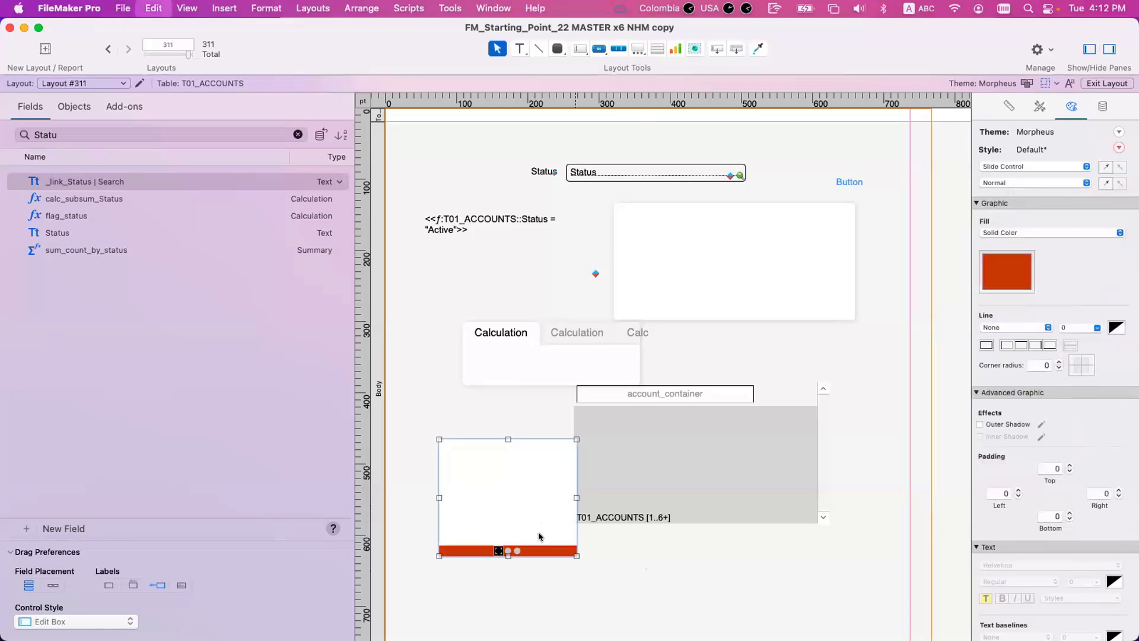
key("super+z")
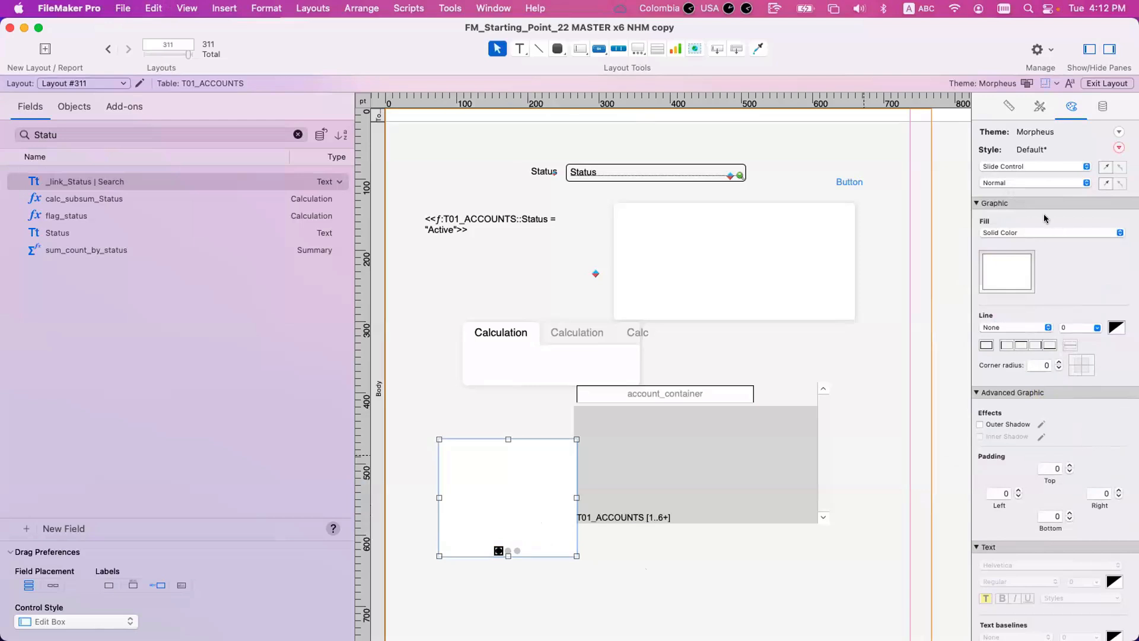
Try a dark red fill on the slide control's panels, preview them in Browse mode, and return to Layout mode
left_click(1022, 166)
left_click(1017, 178)
left_click(1015, 273)
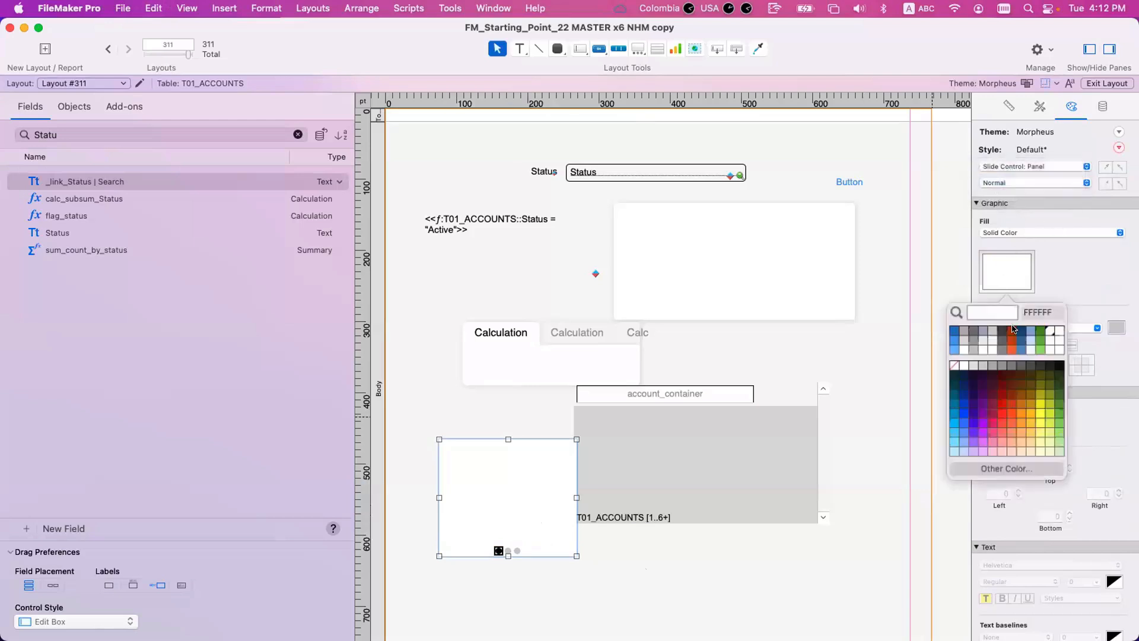
left_click(1010, 342)
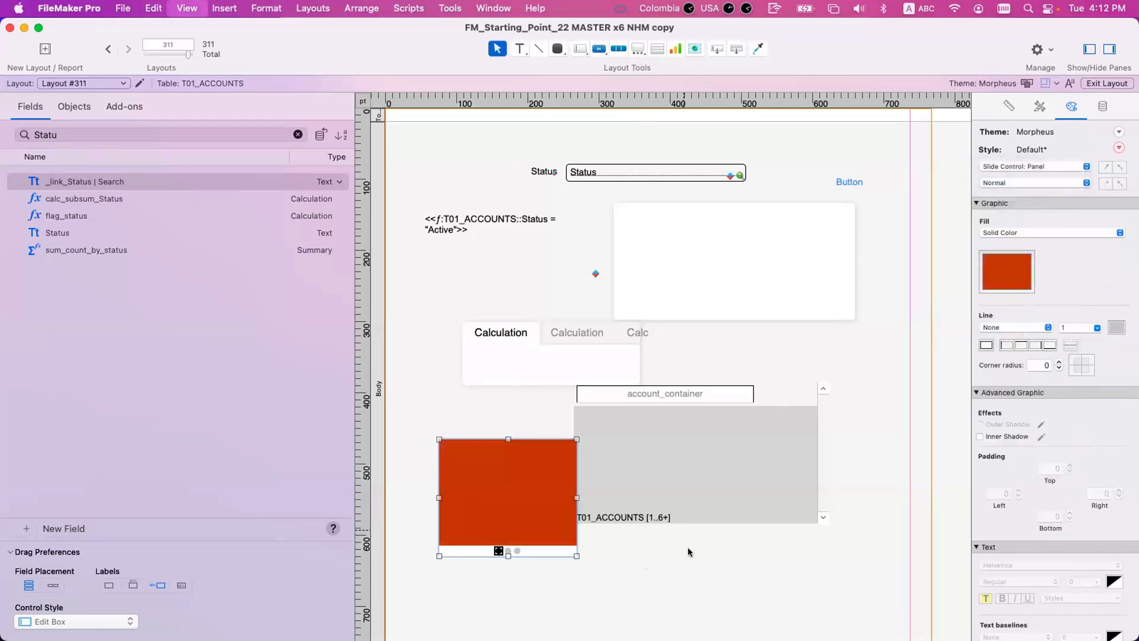
key("super+b")
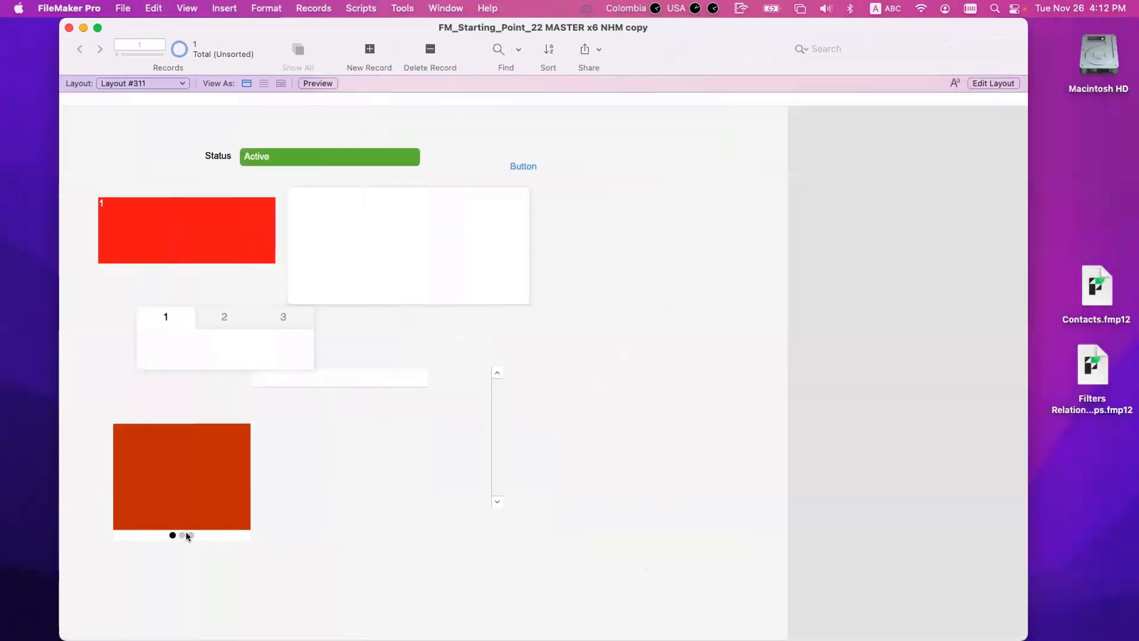
left_click(187, 532)
key("super+l")
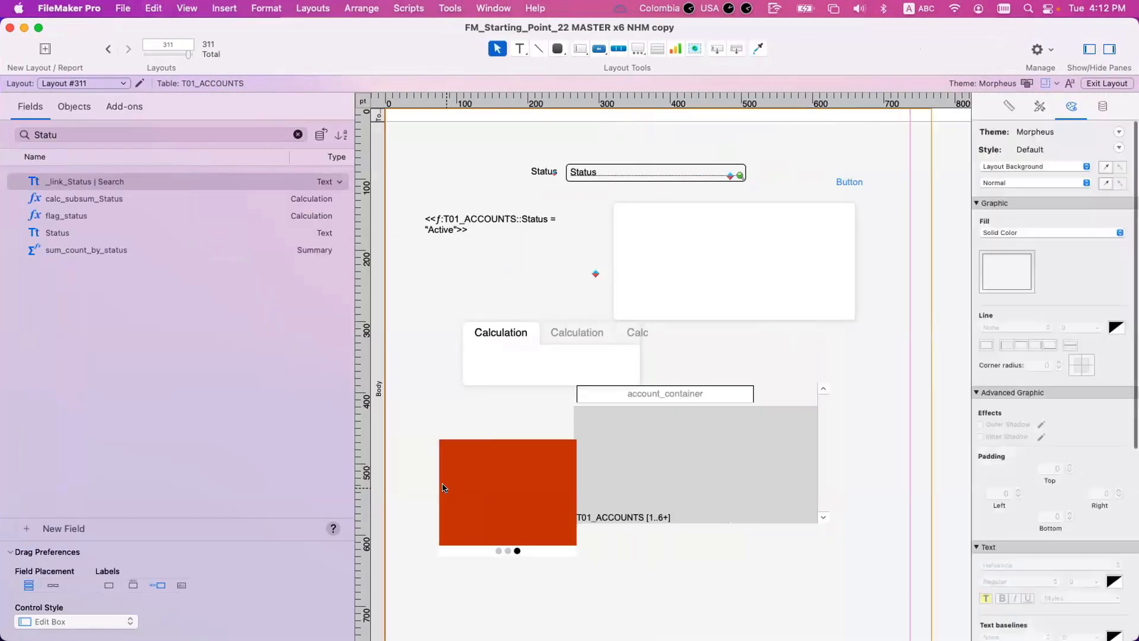
Apply a conditional formatting rule to the slide control's first panel, with the formula 1 and a dark red fill
left_click(442, 488)
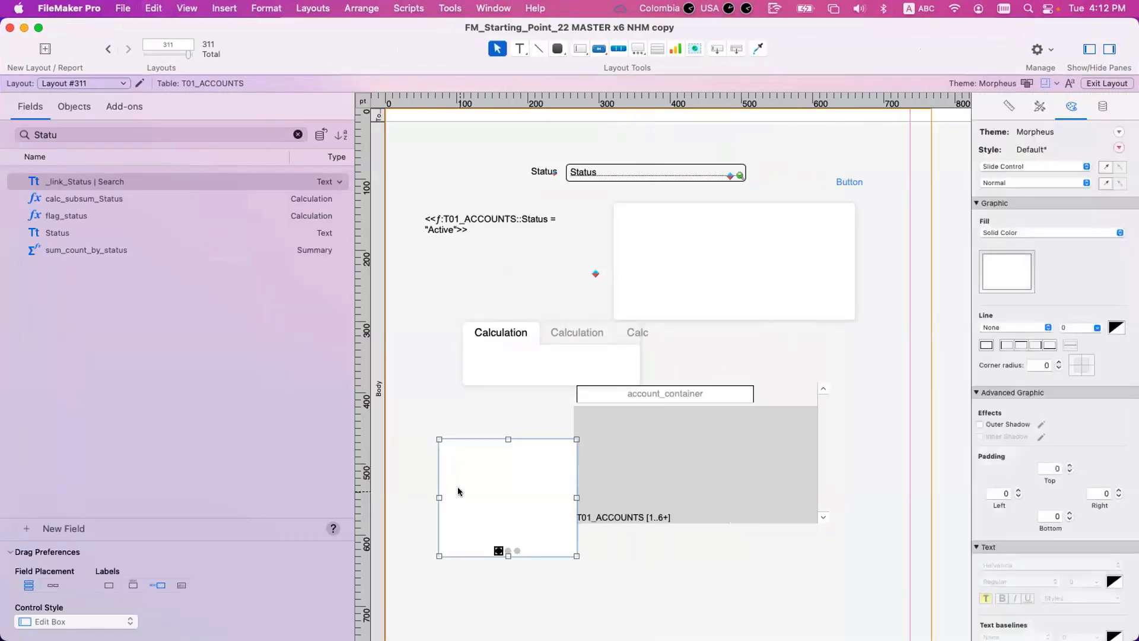
right_click(461, 491)
left_click(509, 528)
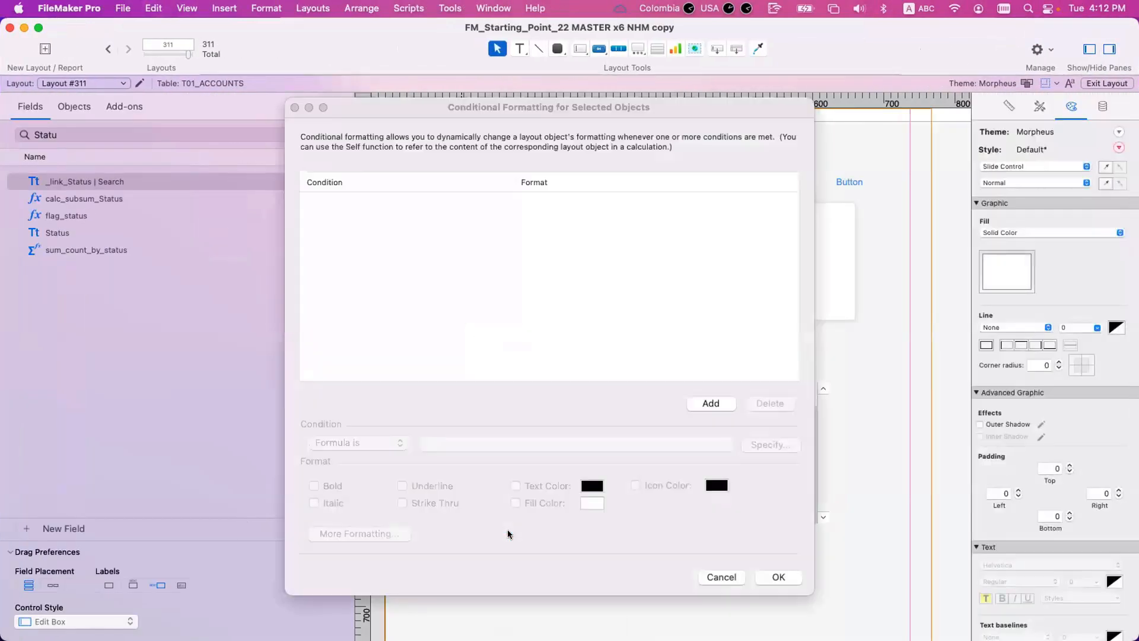
left_click(481, 446)
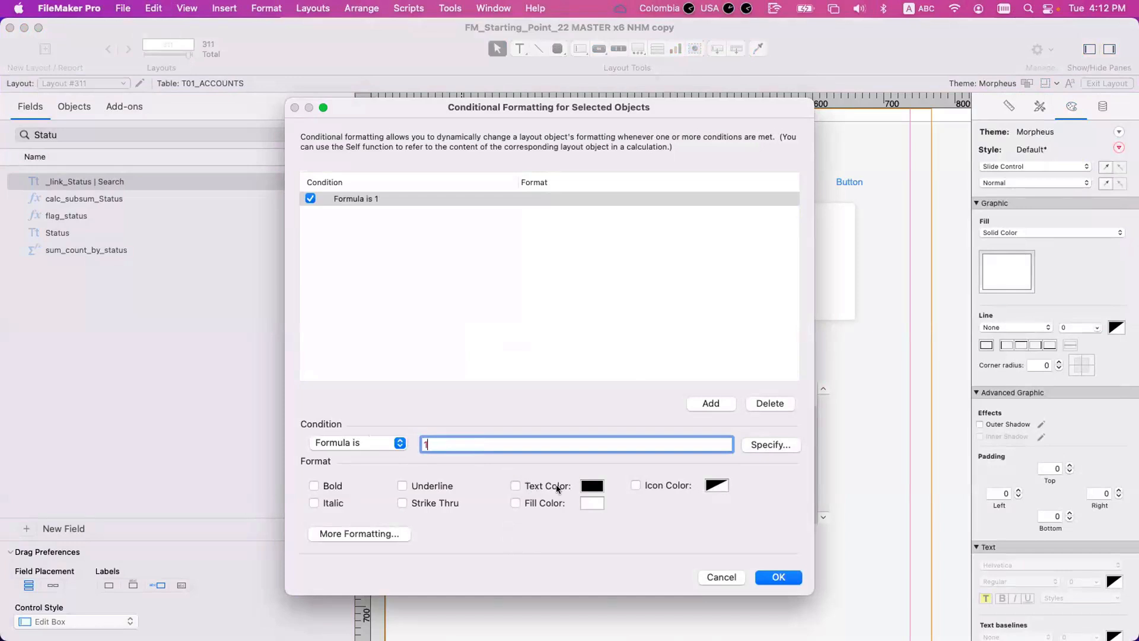
left_click(586, 505)
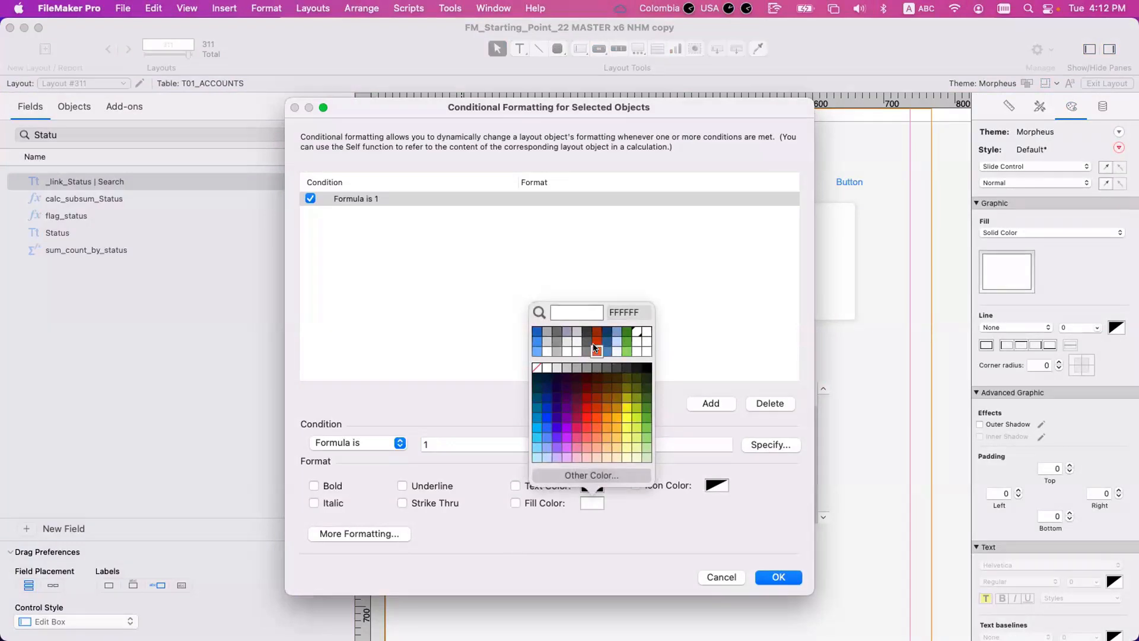
left_click(595, 346)
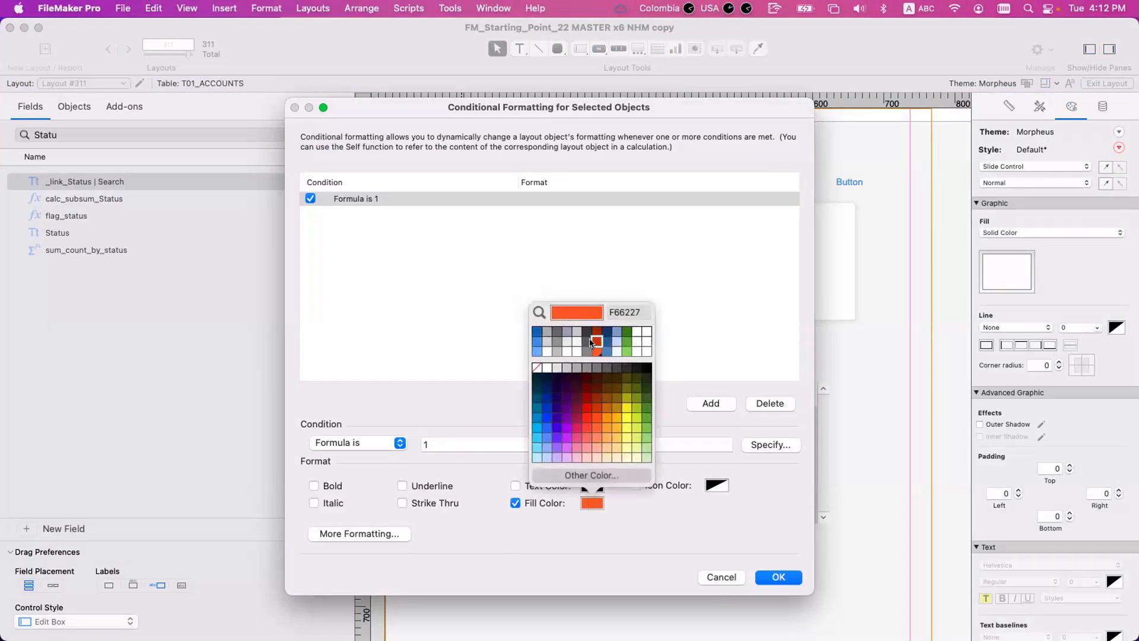
left_click(596, 340)
left_click(780, 578)
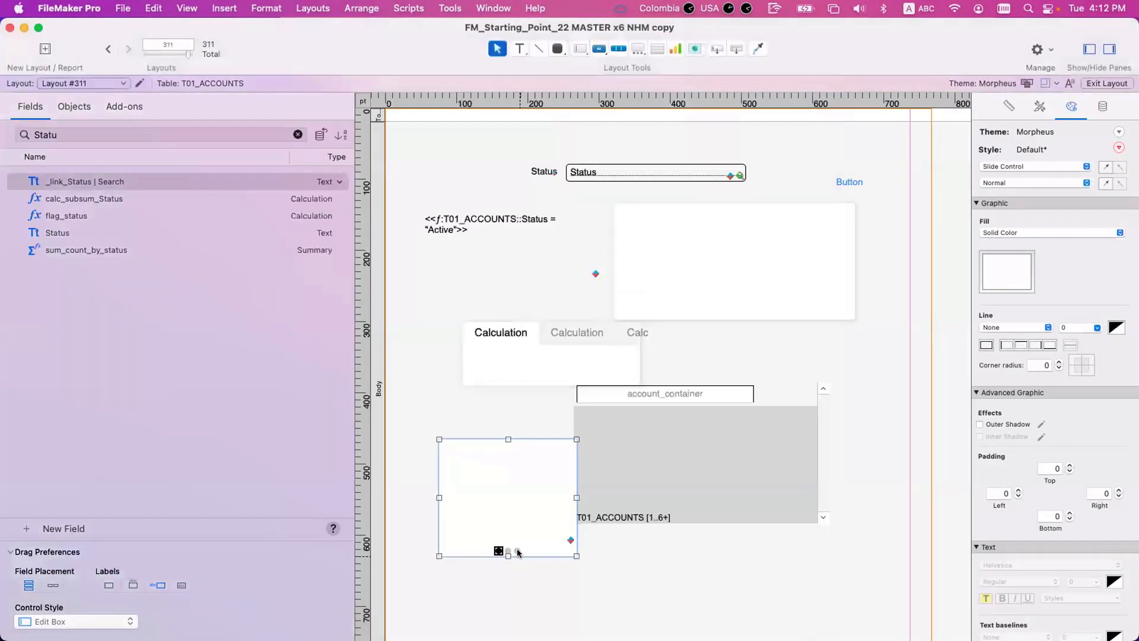
Apply a conditional formatting rule to the slide control's third panel, with the formula 1 and a blue fill
left_click(517, 550)
right_click(516, 523)
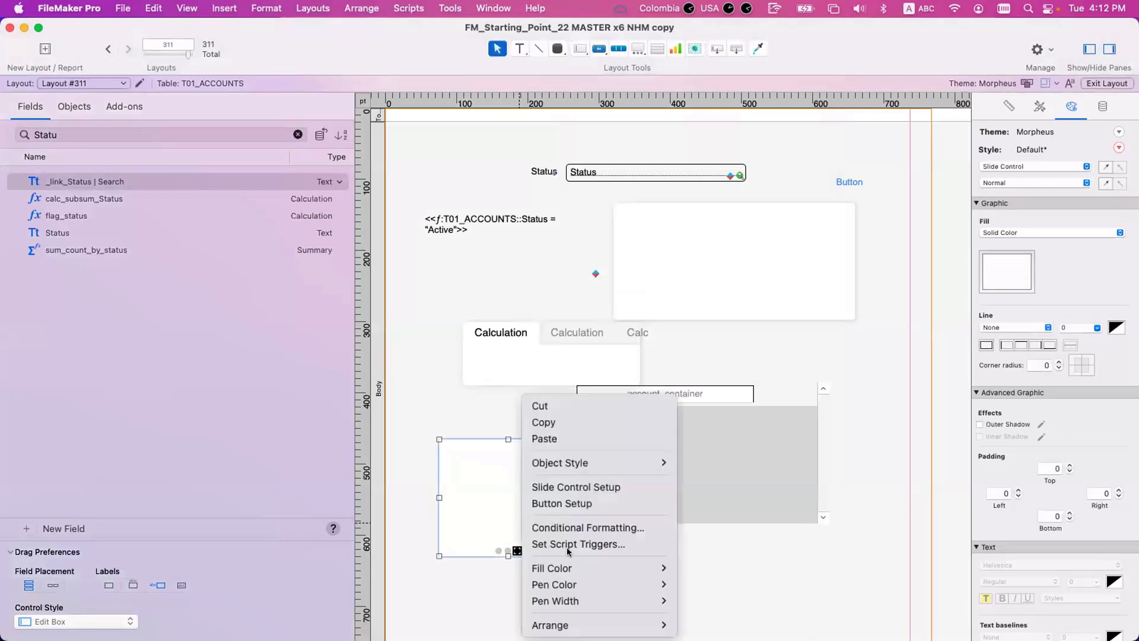
left_click(581, 527)
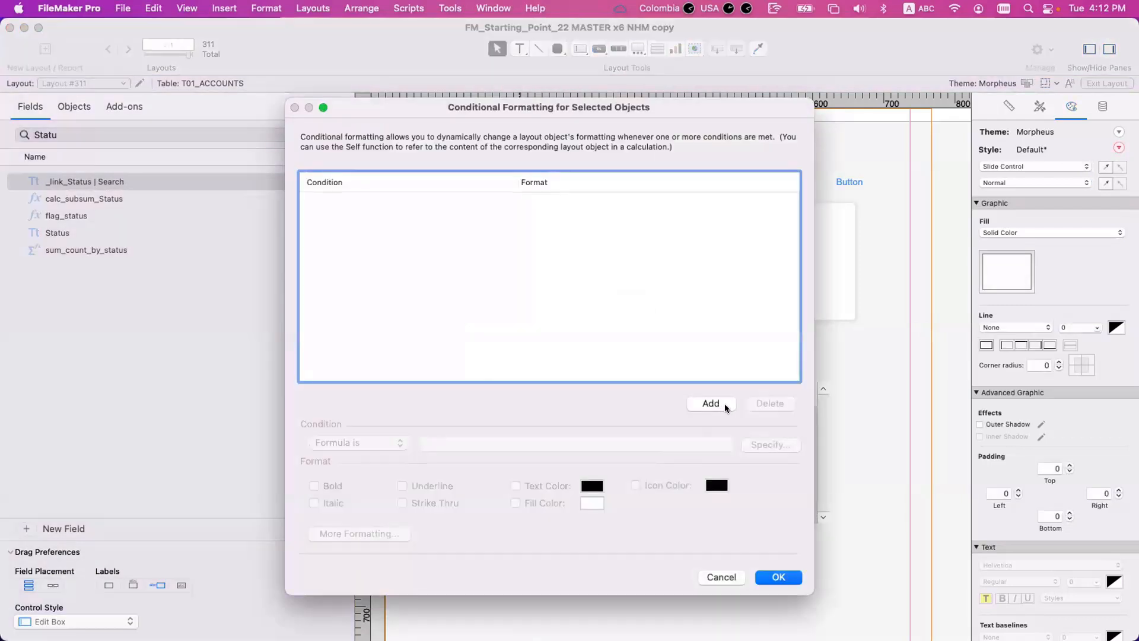
left_click(718, 403)
key("Tab")
type("1")
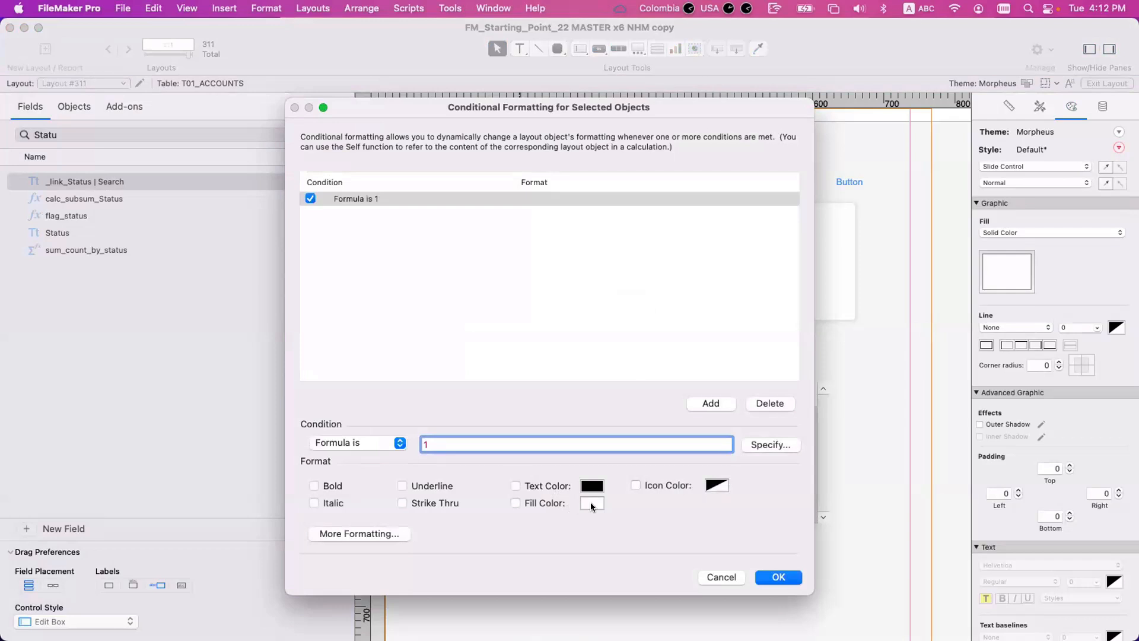
left_click(591, 506)
left_click(538, 336)
left_click(765, 576)
left_click(590, 572)
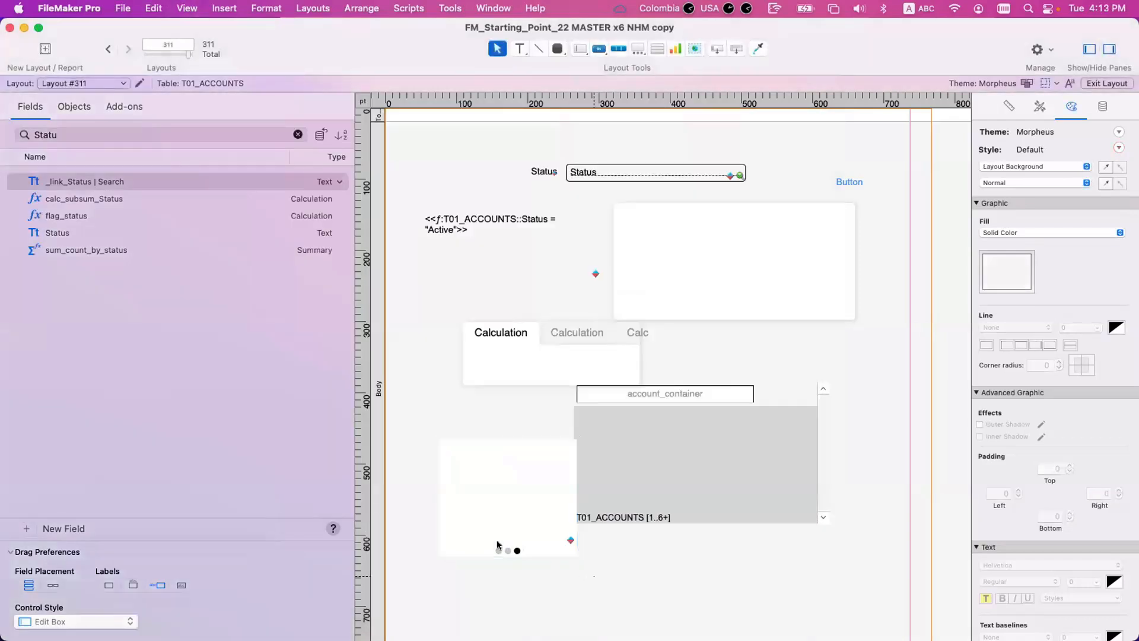
Preview all three slide control panels in Browse mode, and return to Layout mode
key("super+b")
left_click(181, 534)
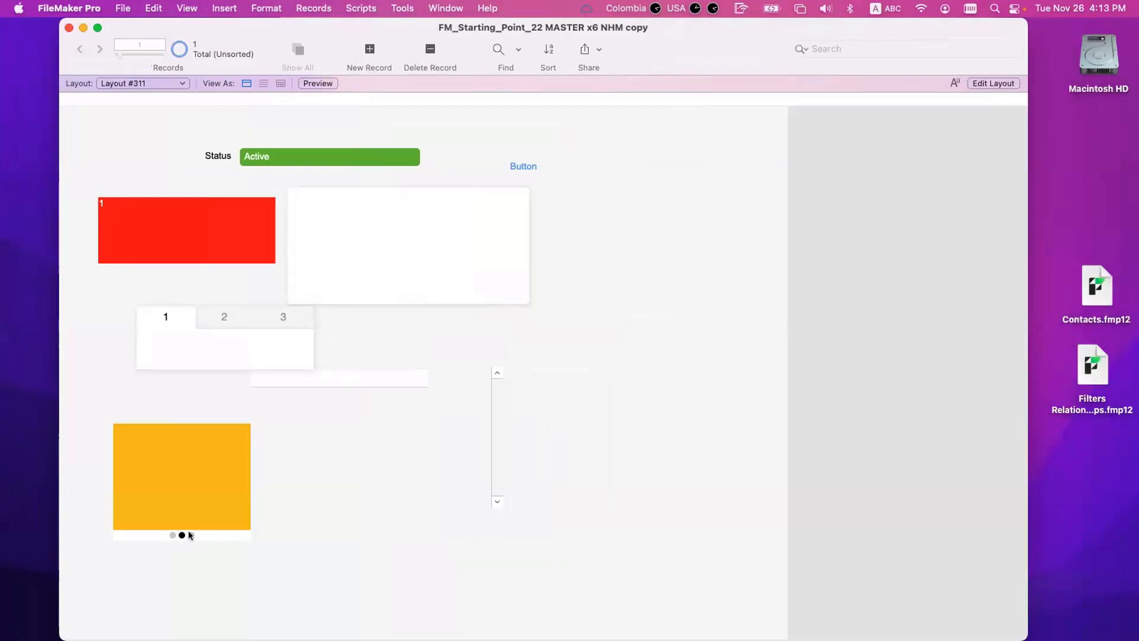
left_click(191, 534)
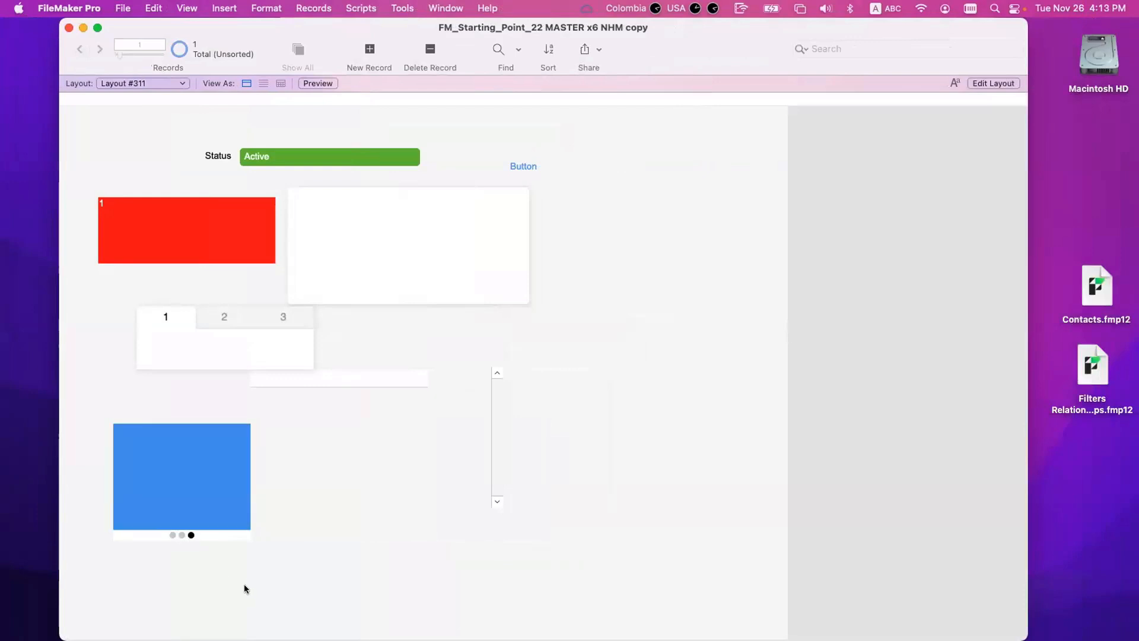
left_click(172, 535)
left_click(182, 534)
left_click(190, 535)
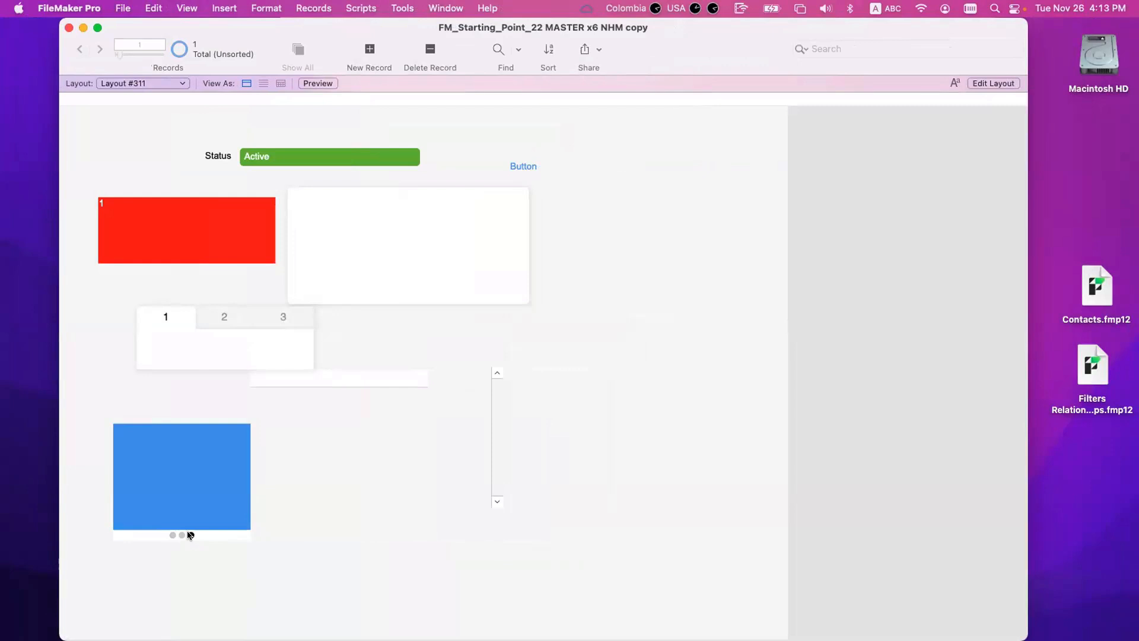
key("super+l")
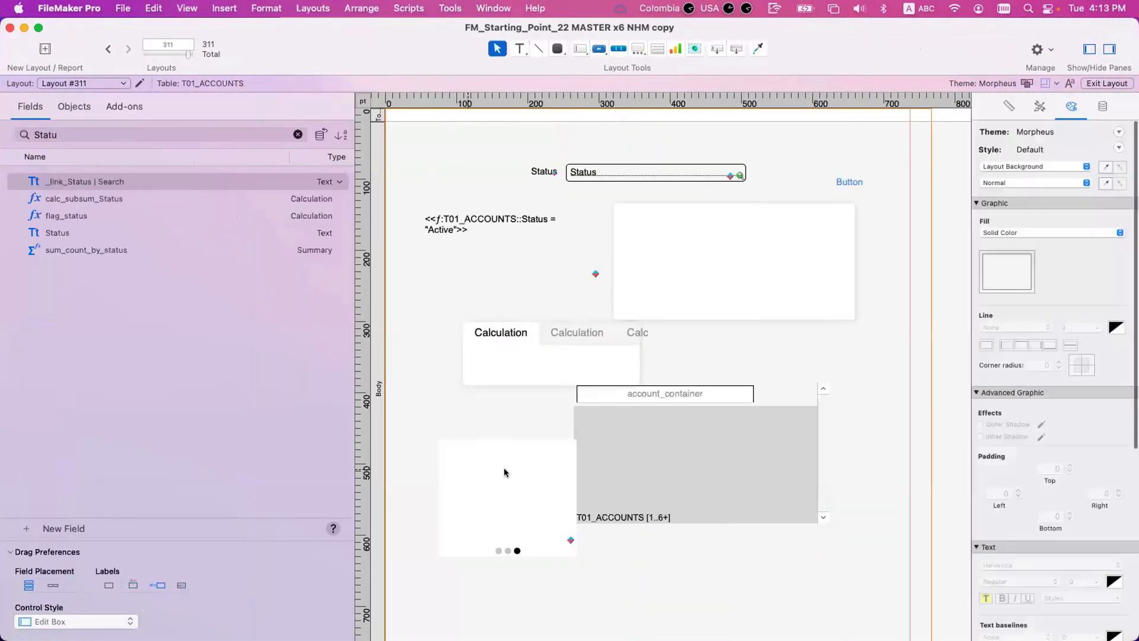
Move the slide control slightly to the left and enlarge the tab control until all three tab labels fit
left_click_drag(504, 471, 480, 466)
left_click(508, 330)
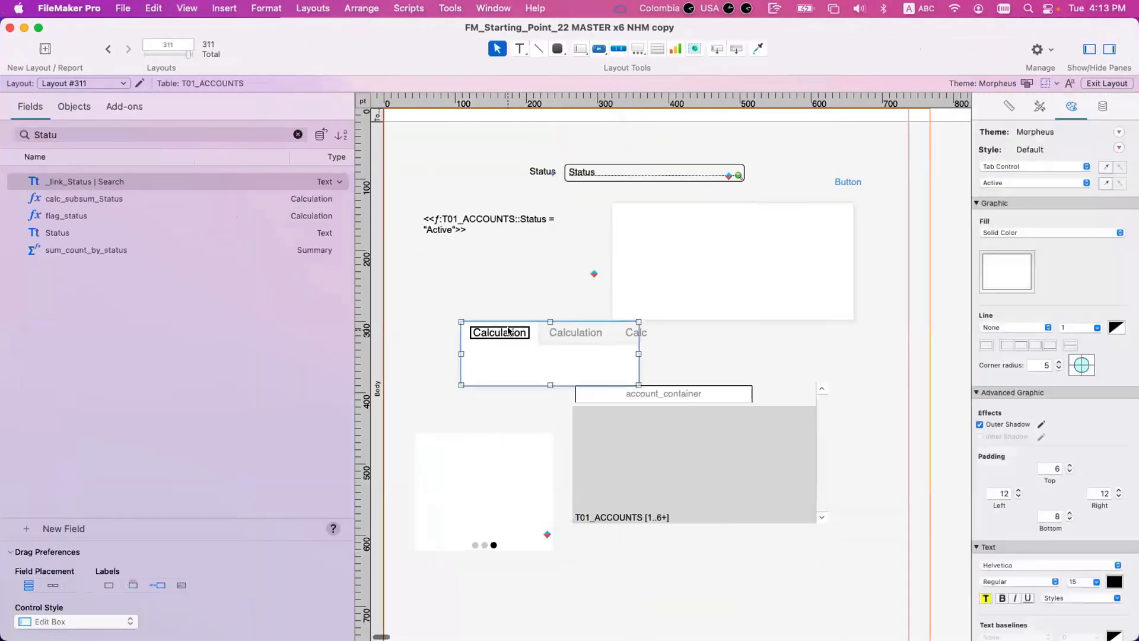
left_click(561, 327)
left_click(634, 380)
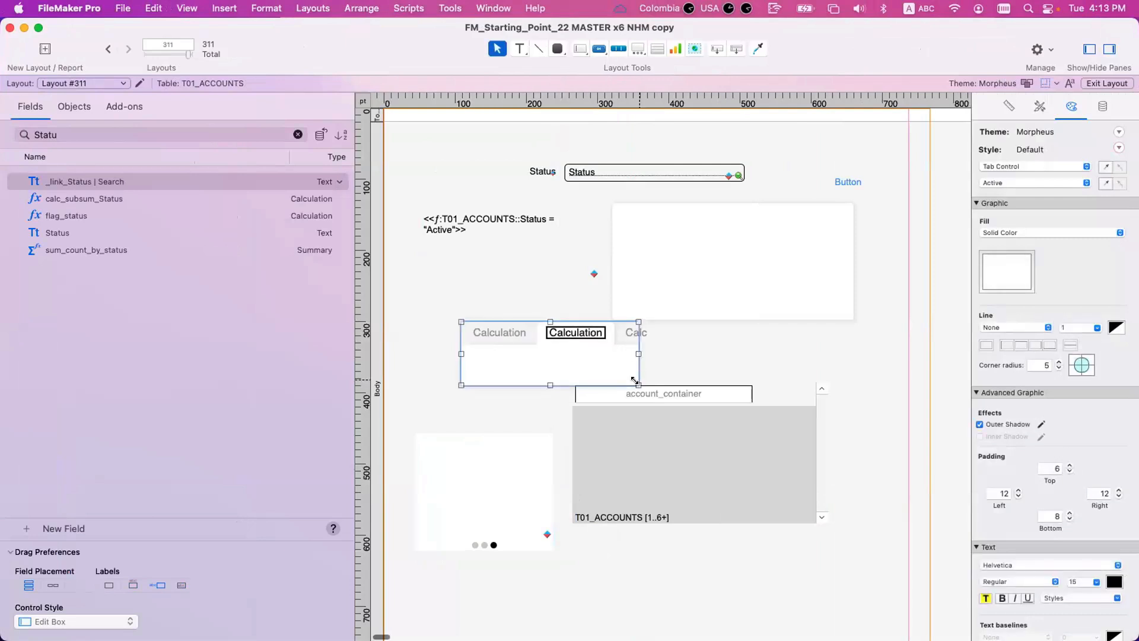
left_click_drag(634, 380, 738, 427)
left_click(525, 332)
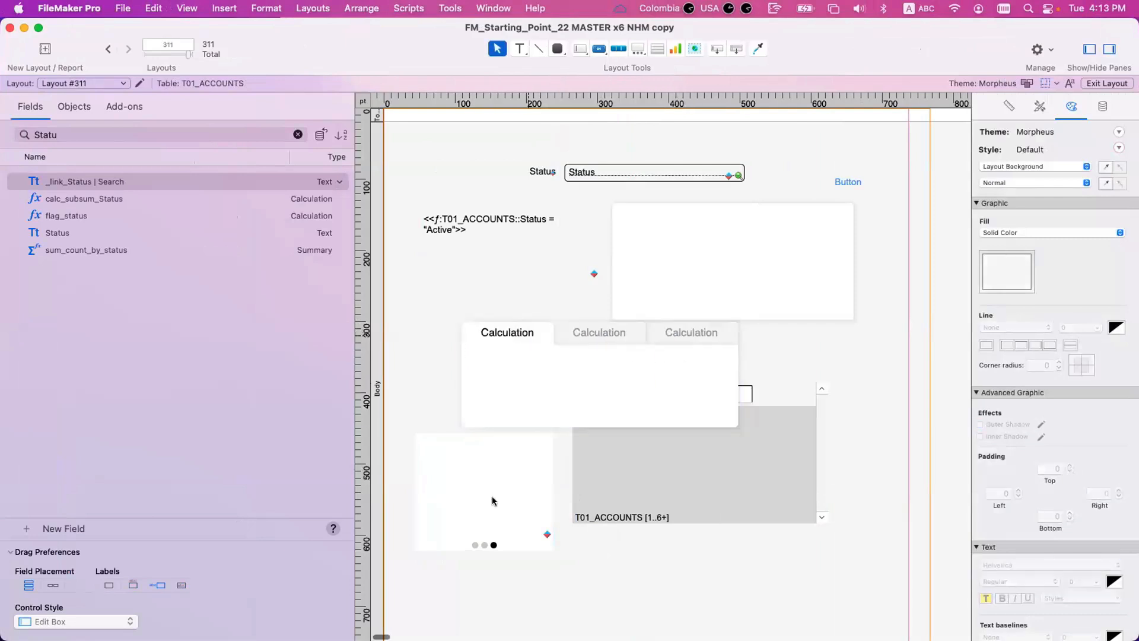
Duplicate the Status field onto the slide control, keep Status as its field, and narrow the copy to fit inside the panel
left_click(474, 503)
left_click(475, 545)
left_click(599, 172)
left_click_drag(599, 172, 475, 483)
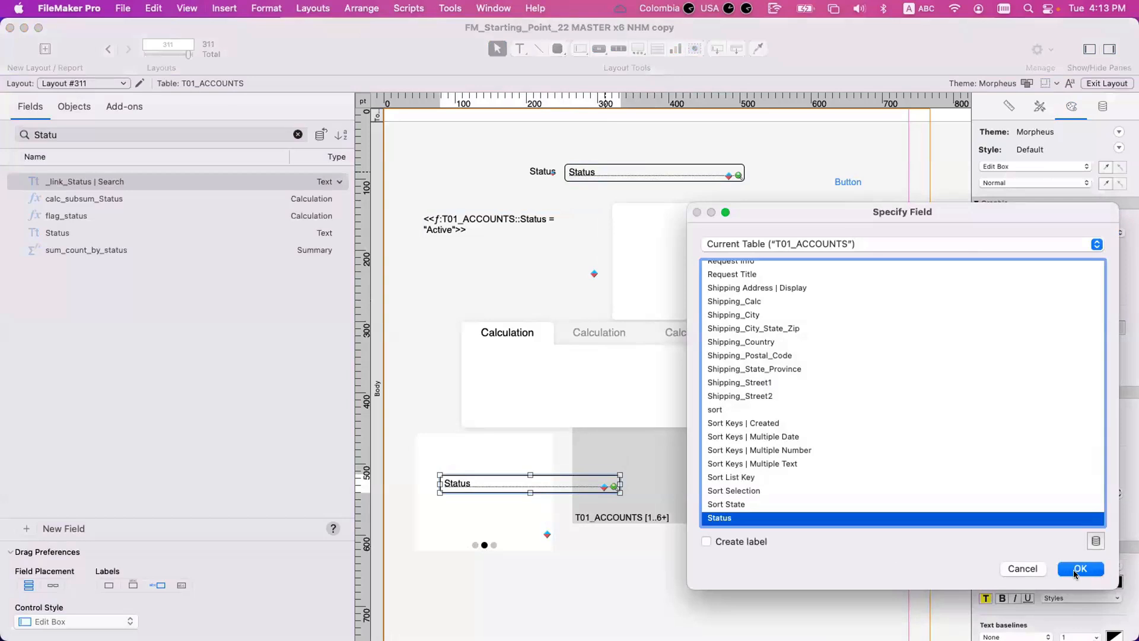
left_click(1080, 568)
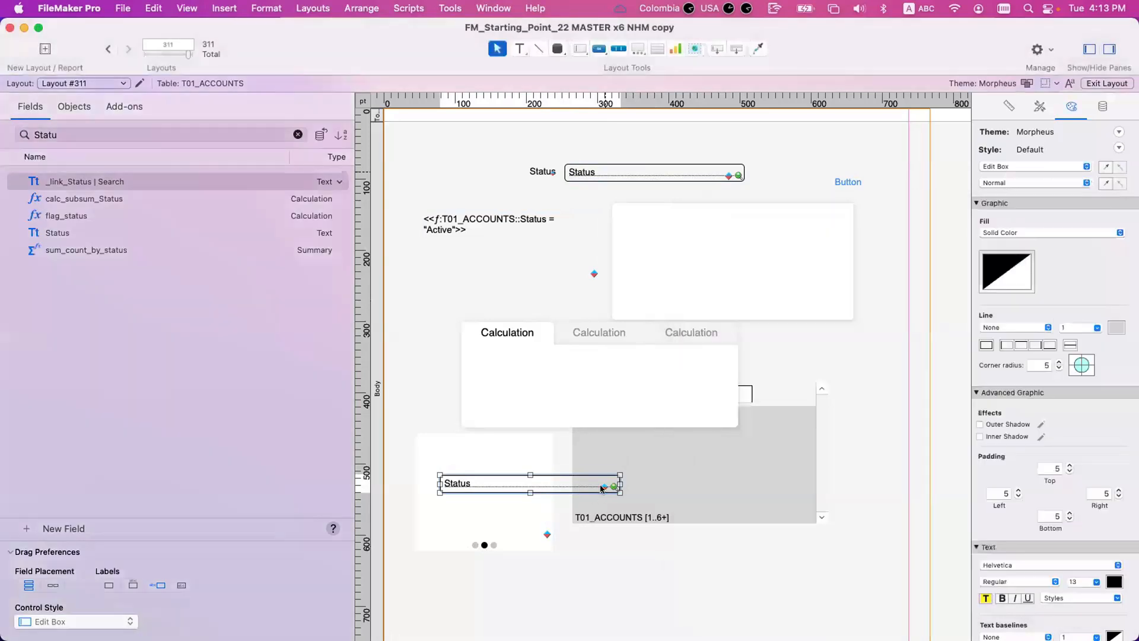
left_click_drag(615, 479, 522, 479)
Examine the conditional formatting of the Status copy on the slide control, both alone and with the slide control selected too
right_click(492, 482)
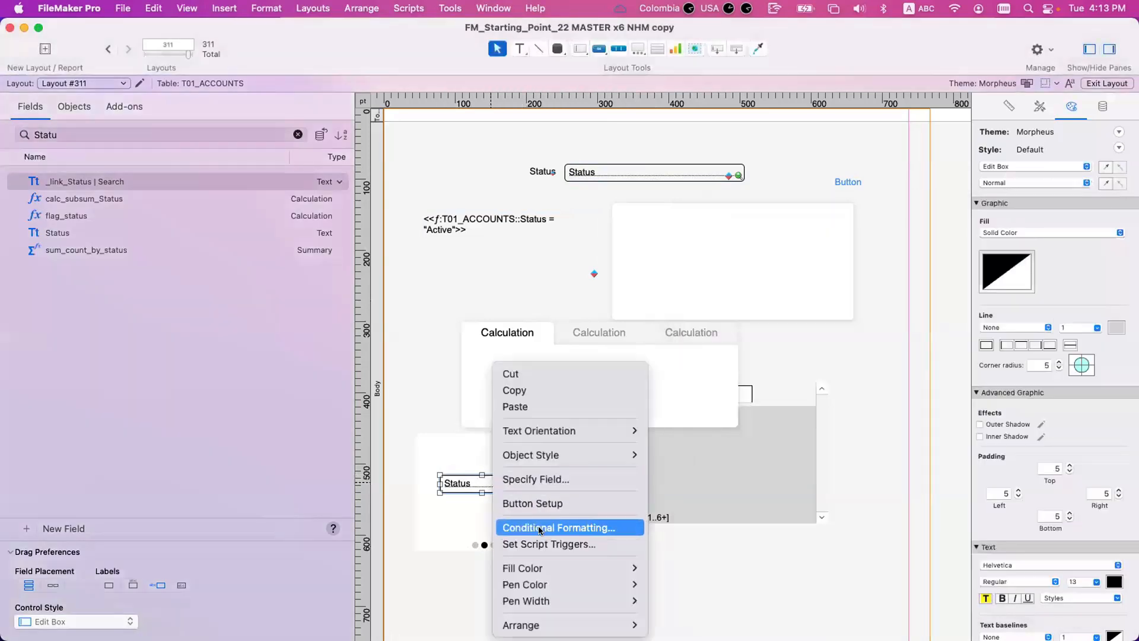
left_click(550, 525)
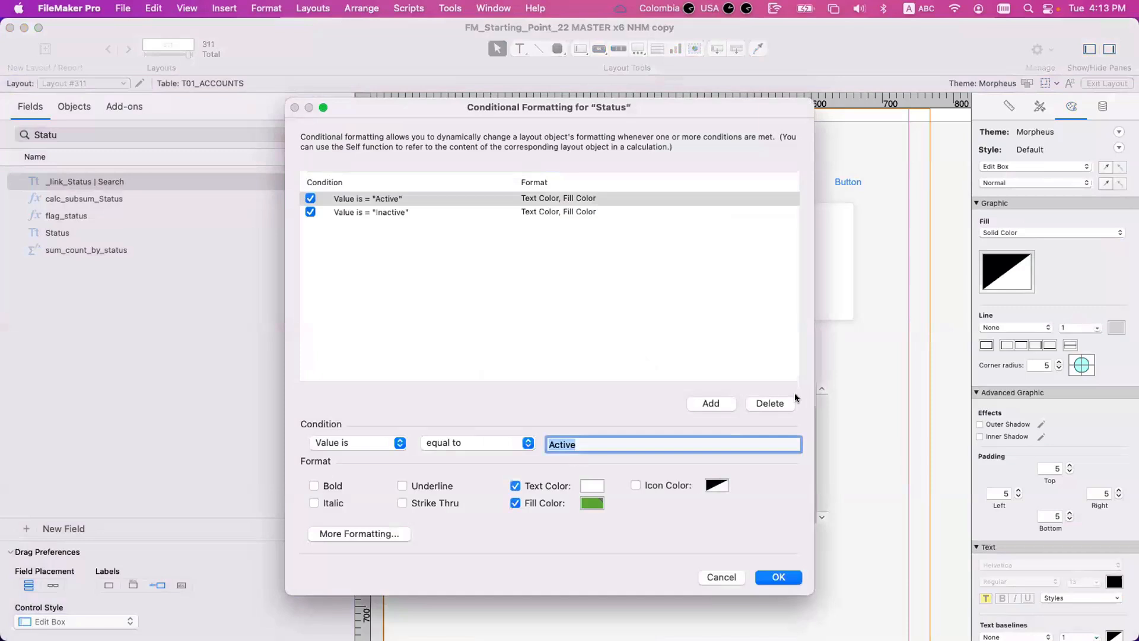
key("Escape")
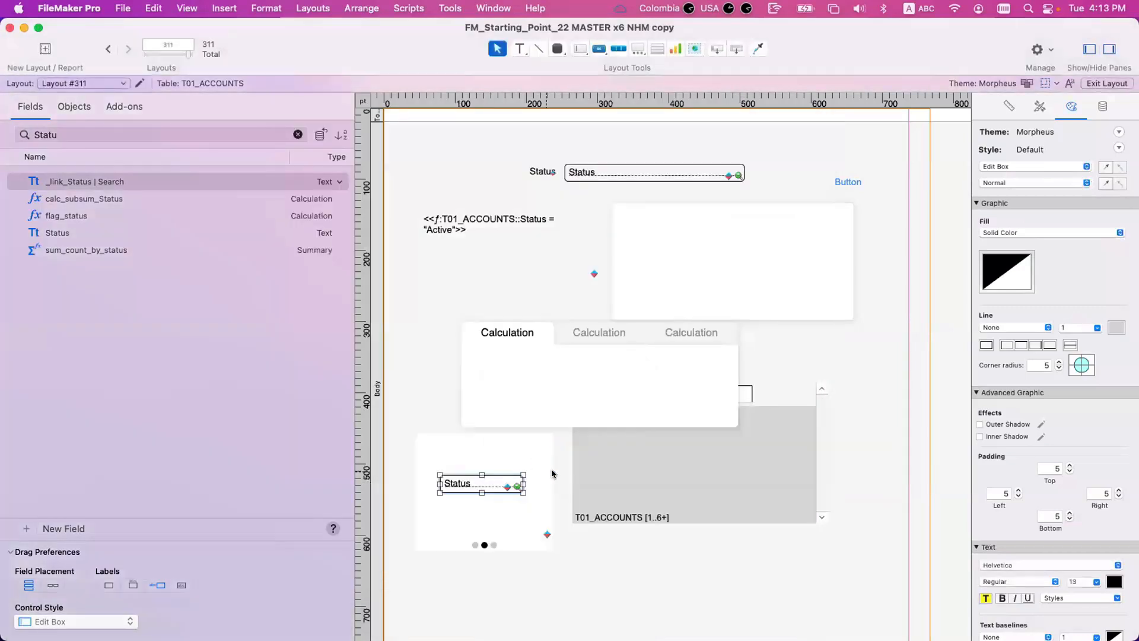
left_click(552, 470)
left_click(481, 472)
left_click(504, 448)
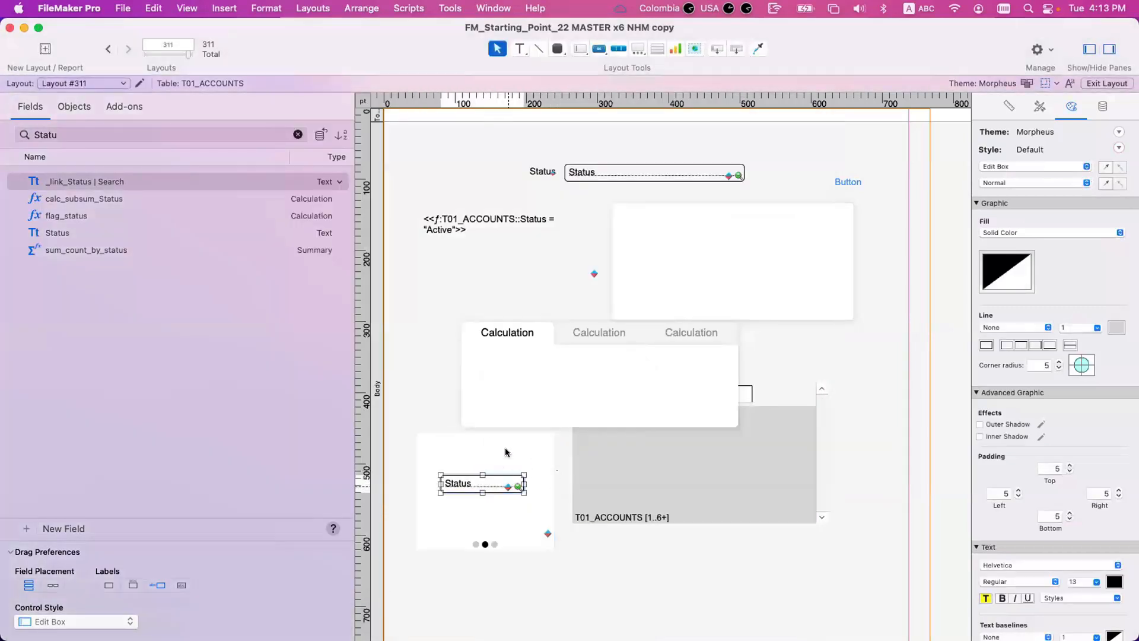
right_click(509, 449)
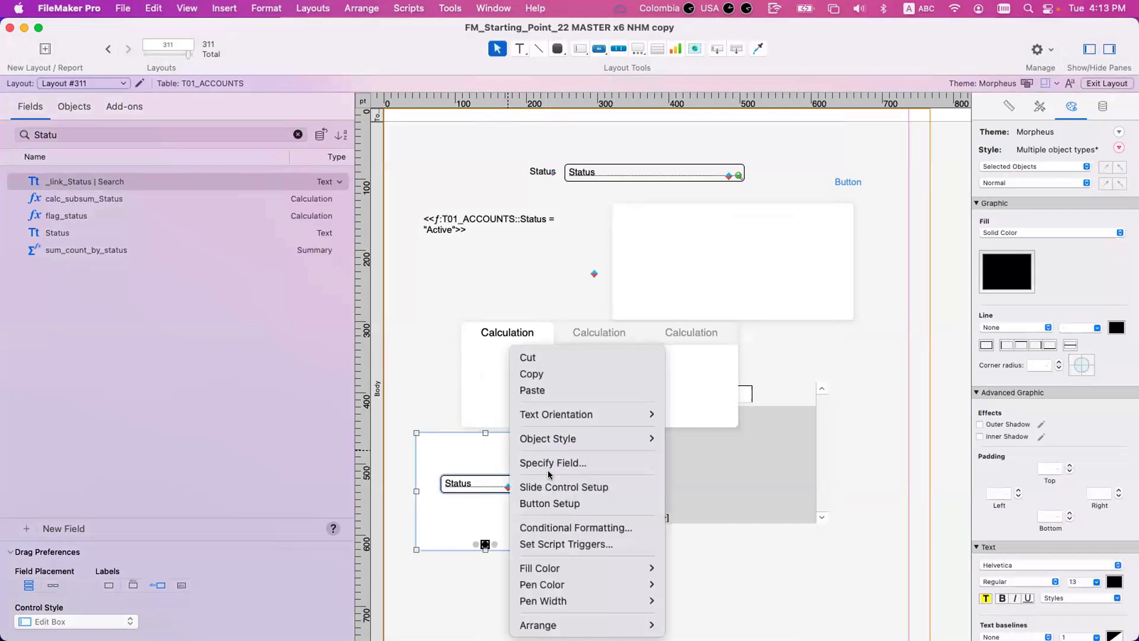
left_click(551, 527)
key("Escape")
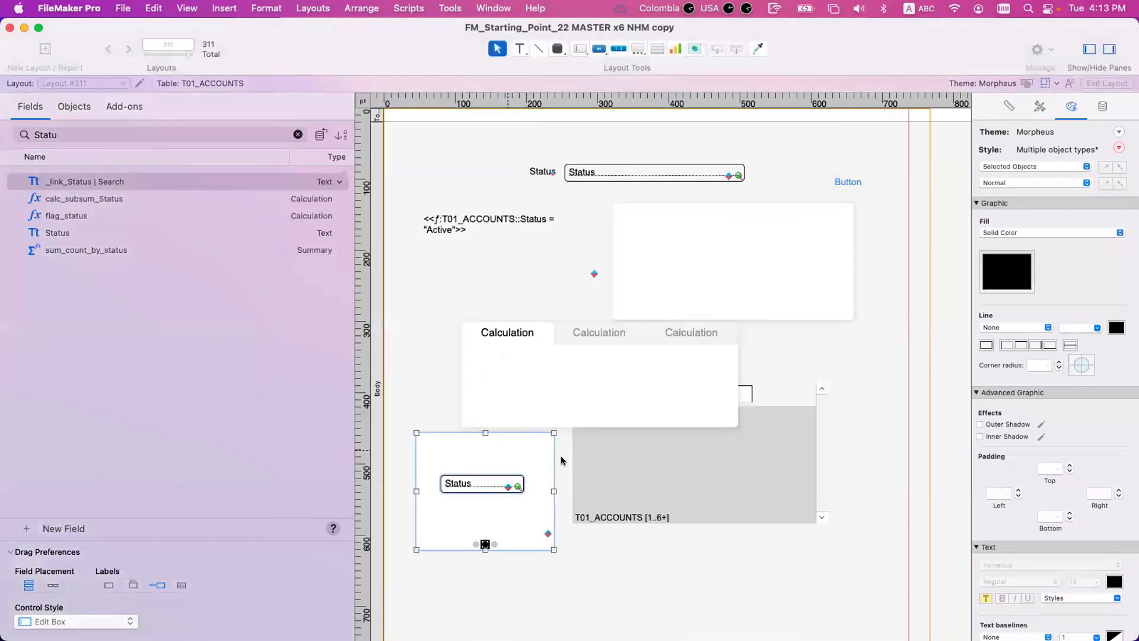
left_click(575, 474)
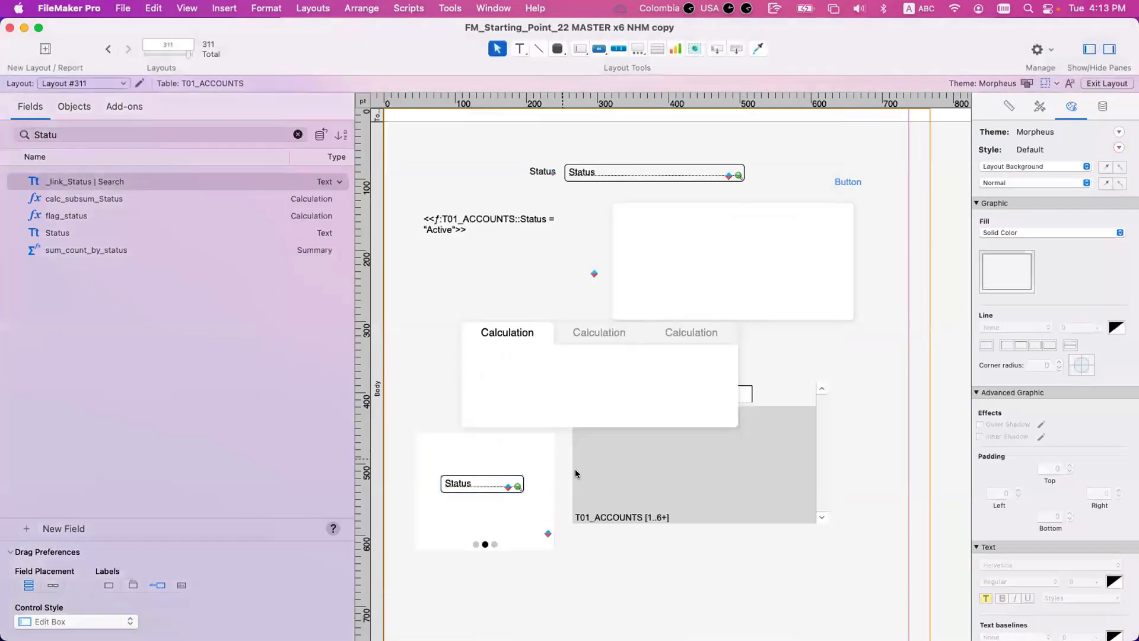
Delete the Status field copy from the slide control
left_click(499, 485)
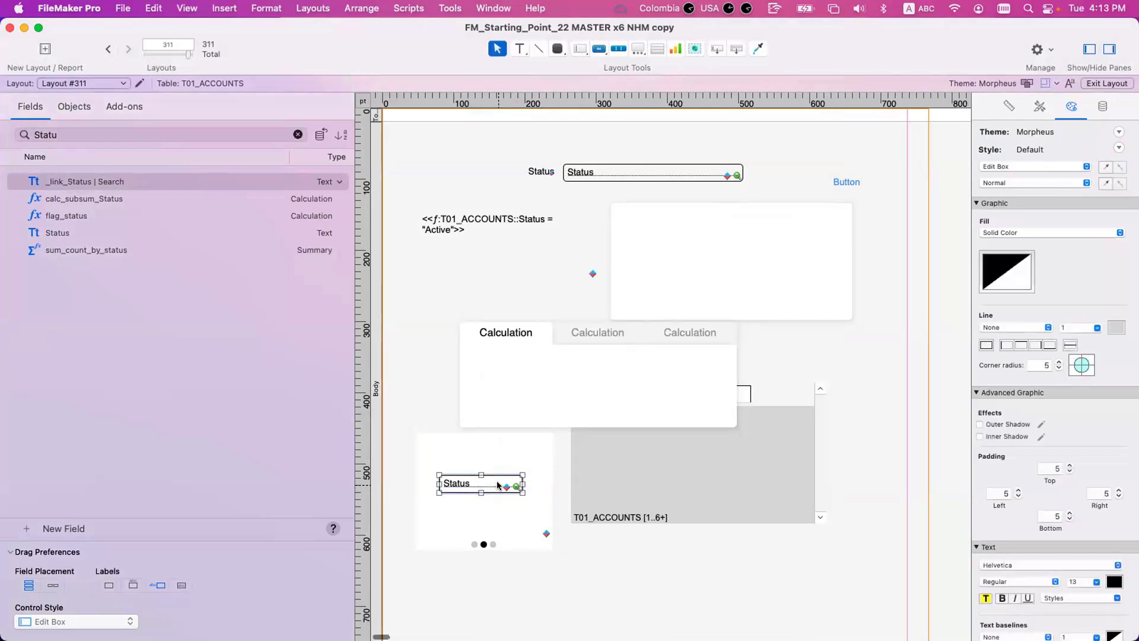
key("Delete")
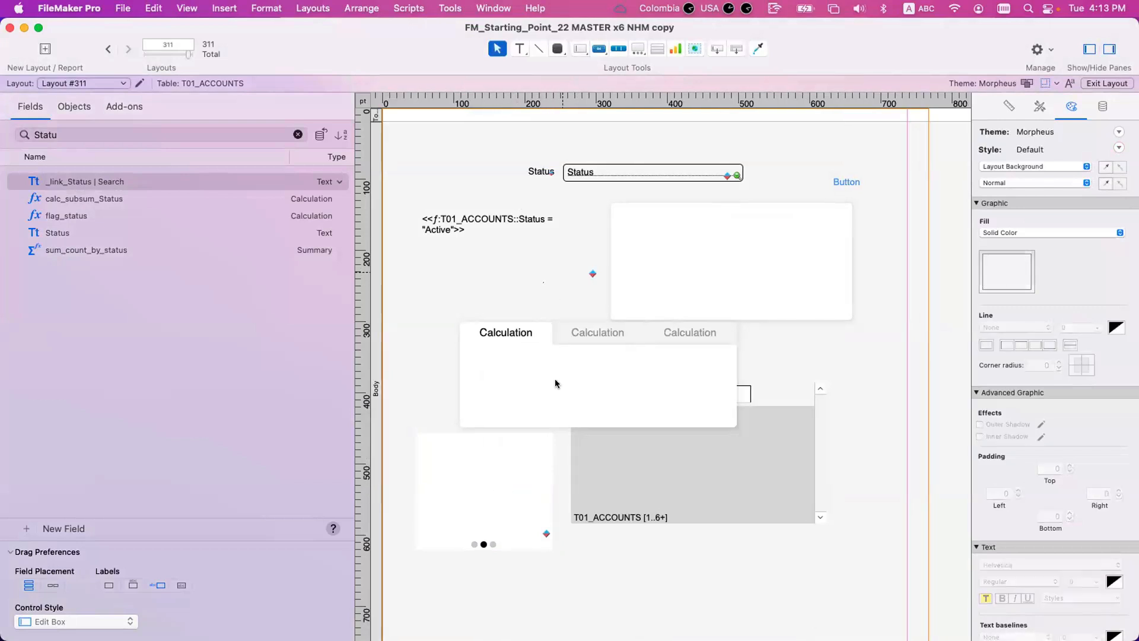
Examine the original Status field's conditional formatting rules and the options available for the slide control
left_click(656, 173)
right_click(659, 175)
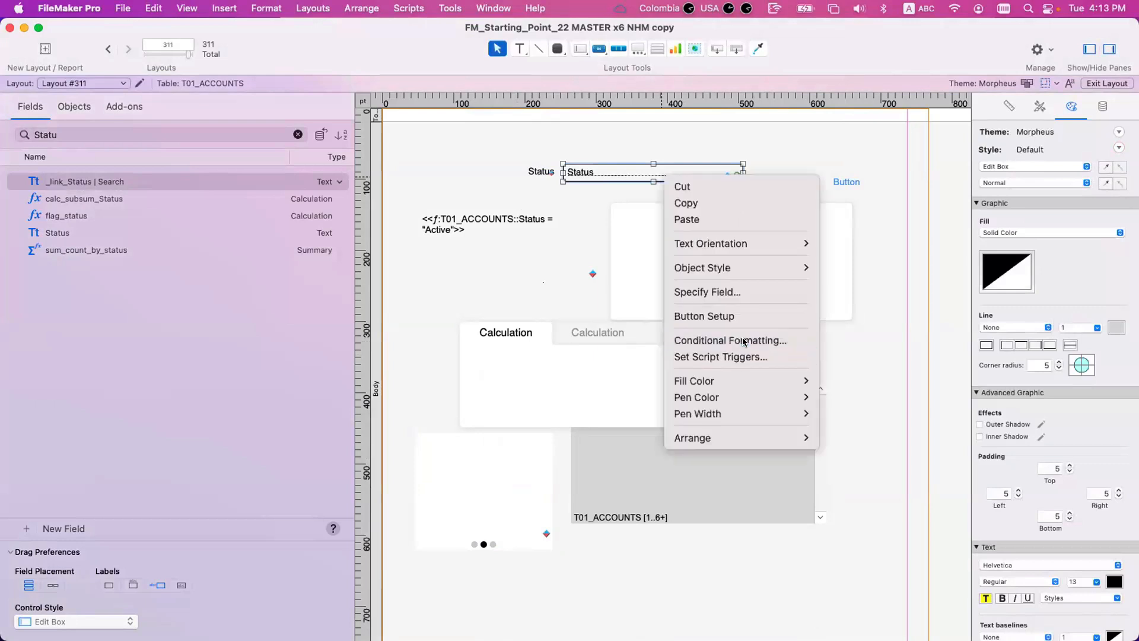
left_click(743, 341)
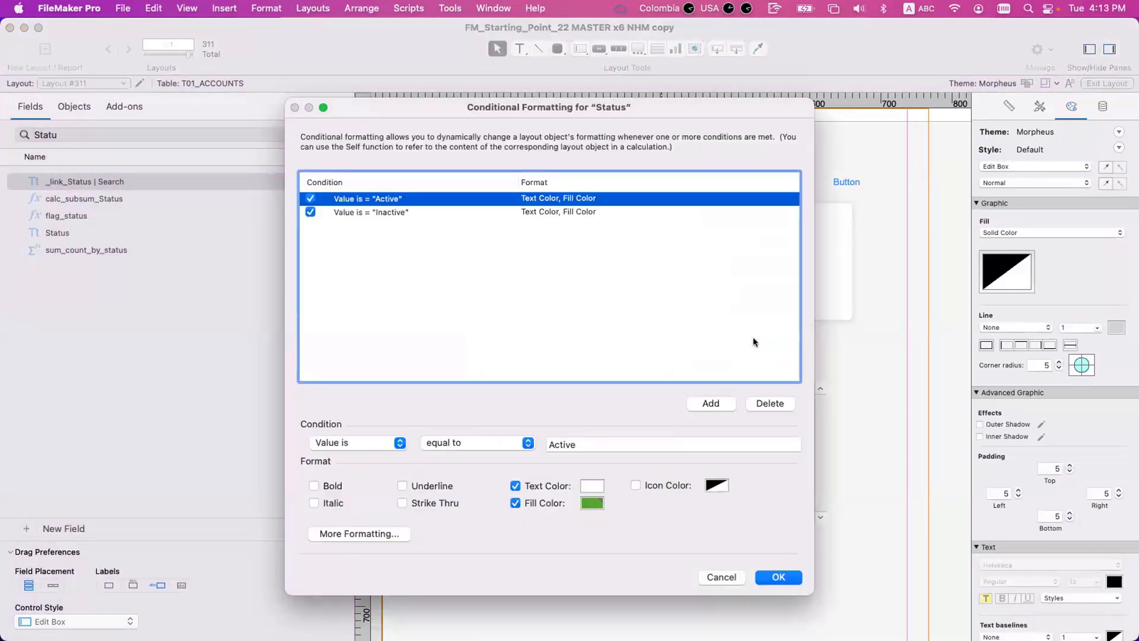
key("Escape")
left_click(471, 503)
right_click(471, 503)
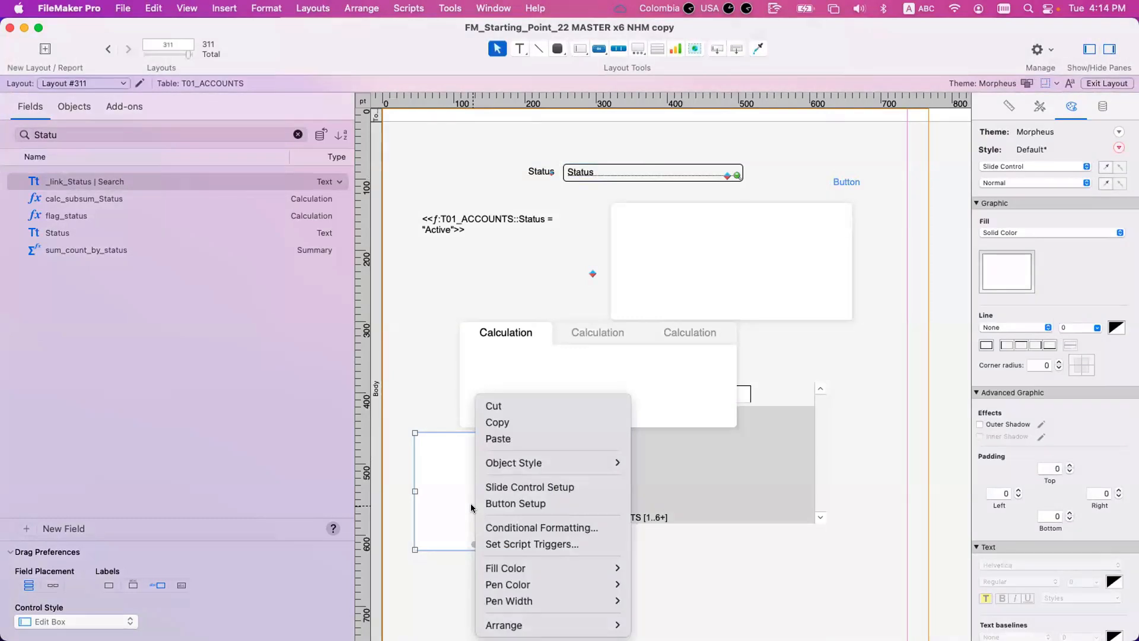
left_click(703, 173)
right_click(693, 166)
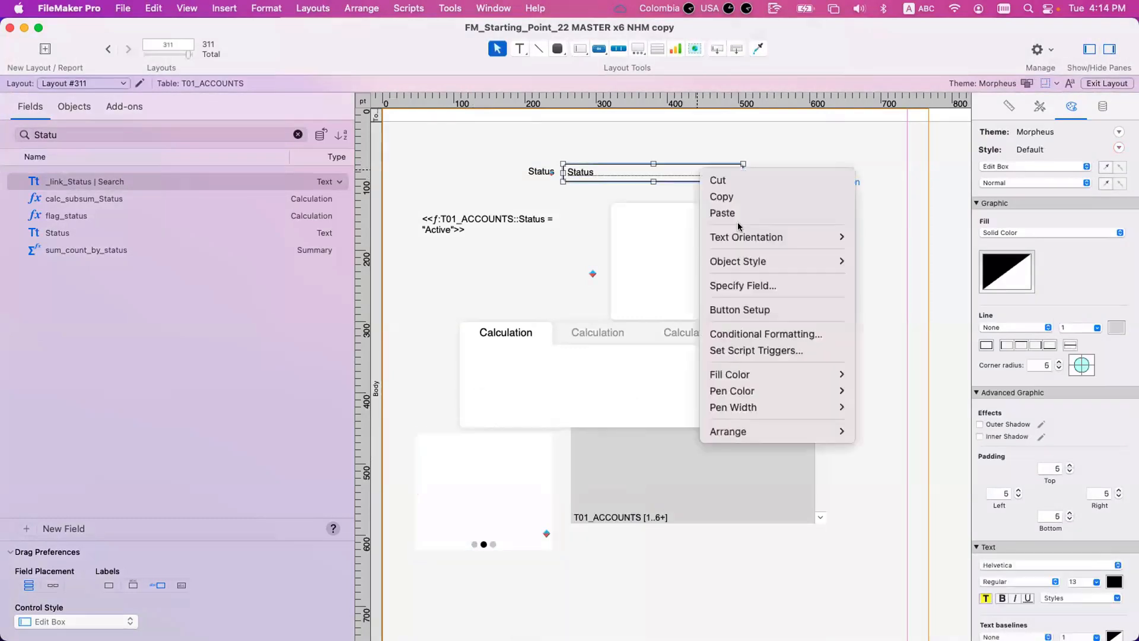
left_click(738, 333)
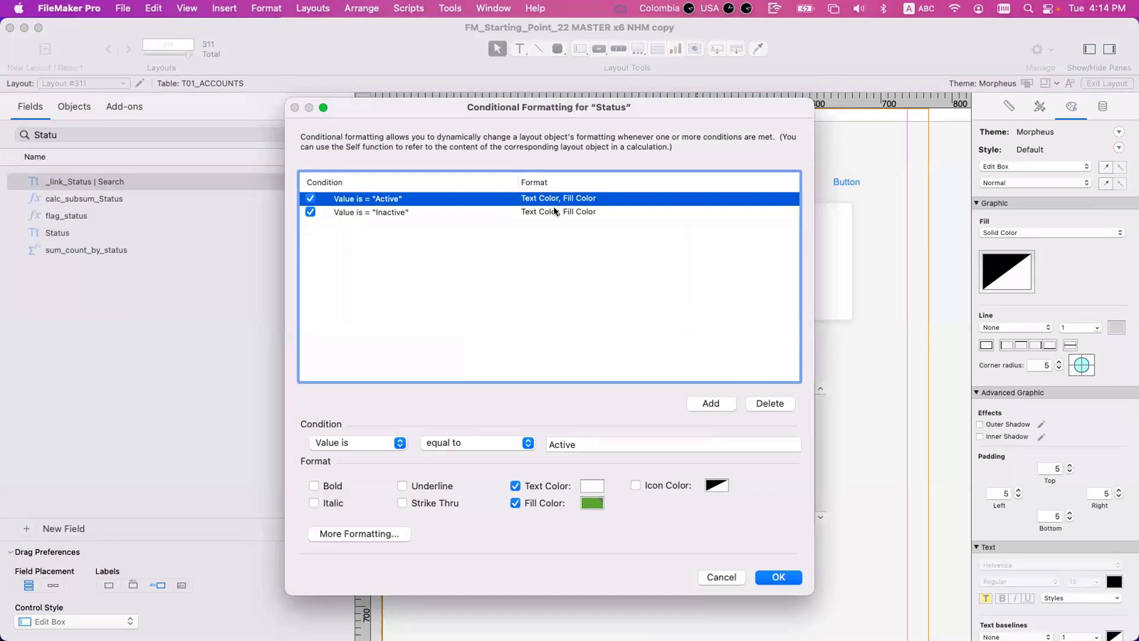
key("Escape")
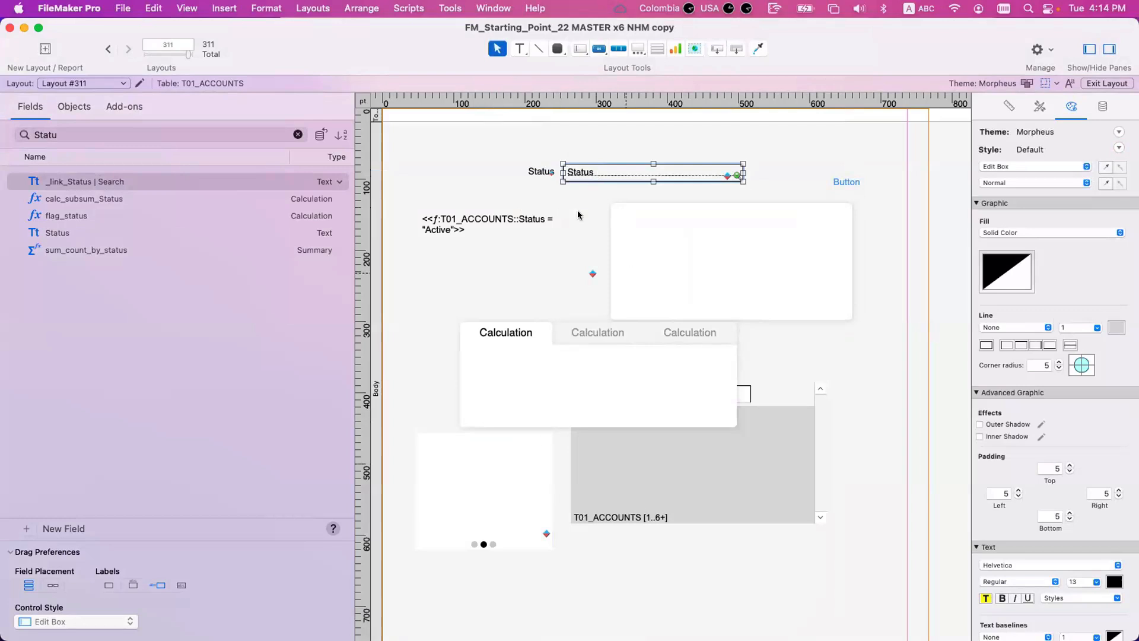
Select the original Status field and the slide control together, and examine the conditional formatting offered for both
left_click(579, 215)
left_click(622, 175)
left_click(484, 463)
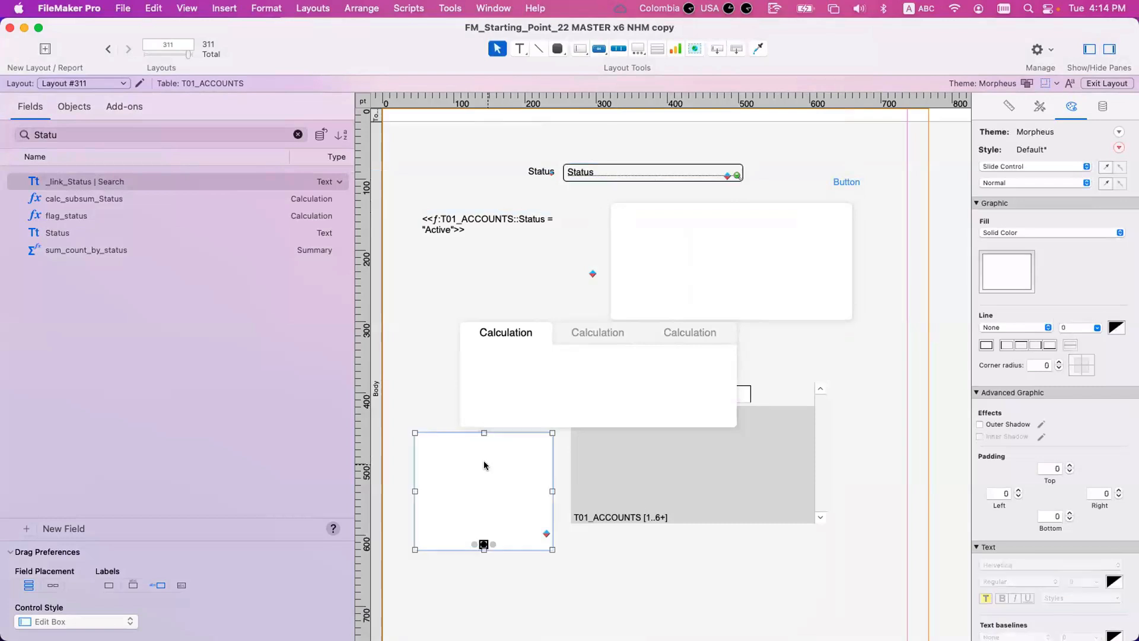
left_click(621, 169)
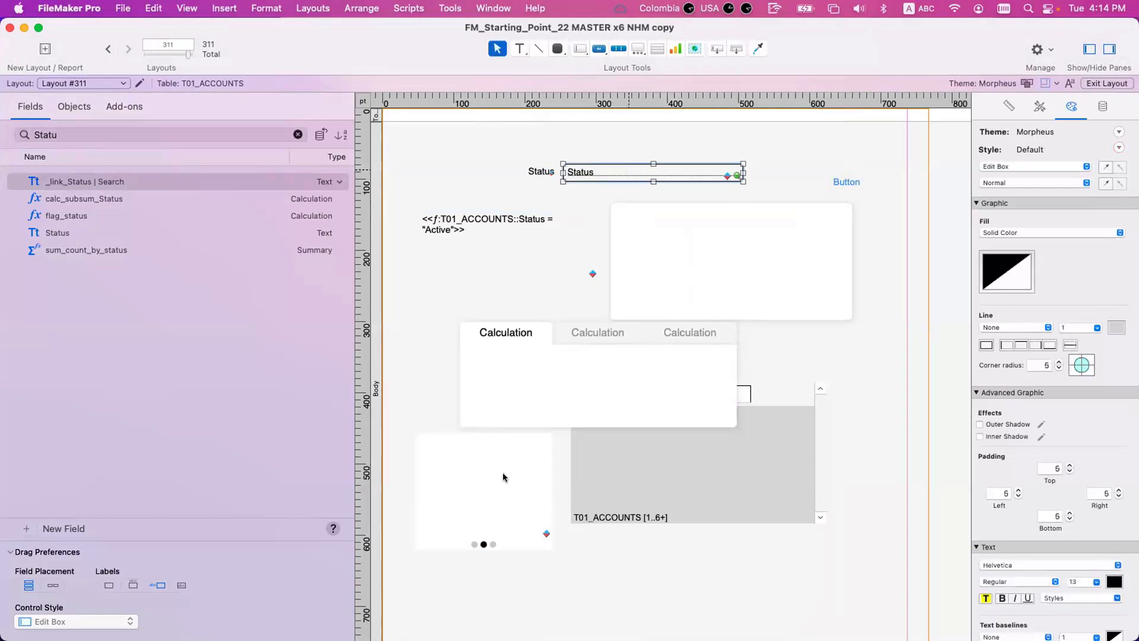
left_click(499, 475)
left_click(611, 174)
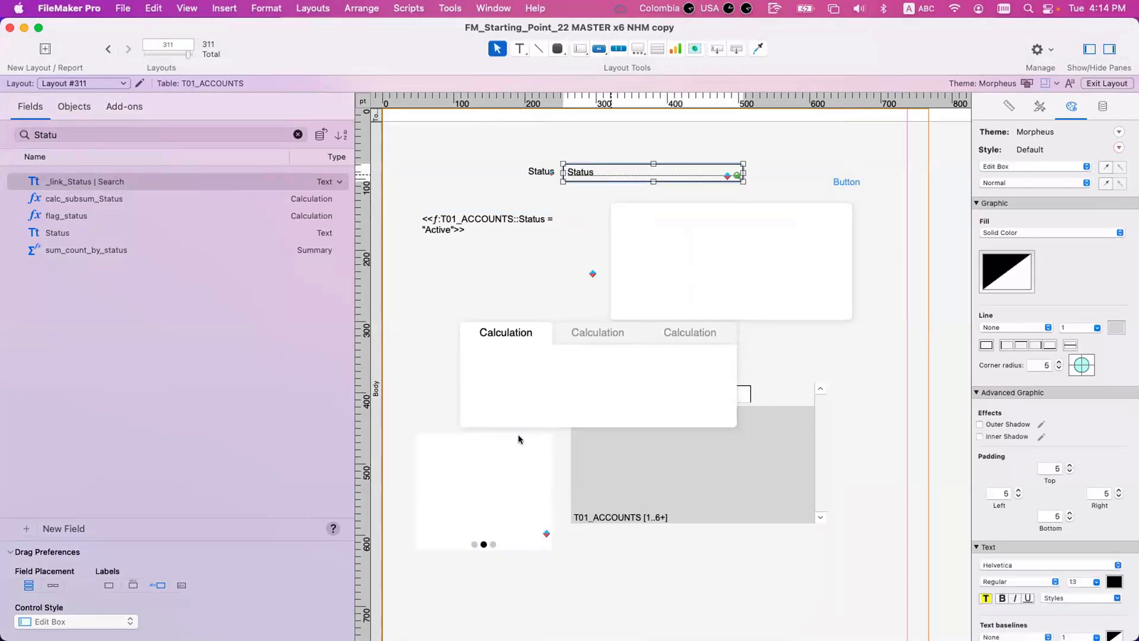
left_click(482, 510, "shift")
right_click(490, 492)
left_click(542, 524)
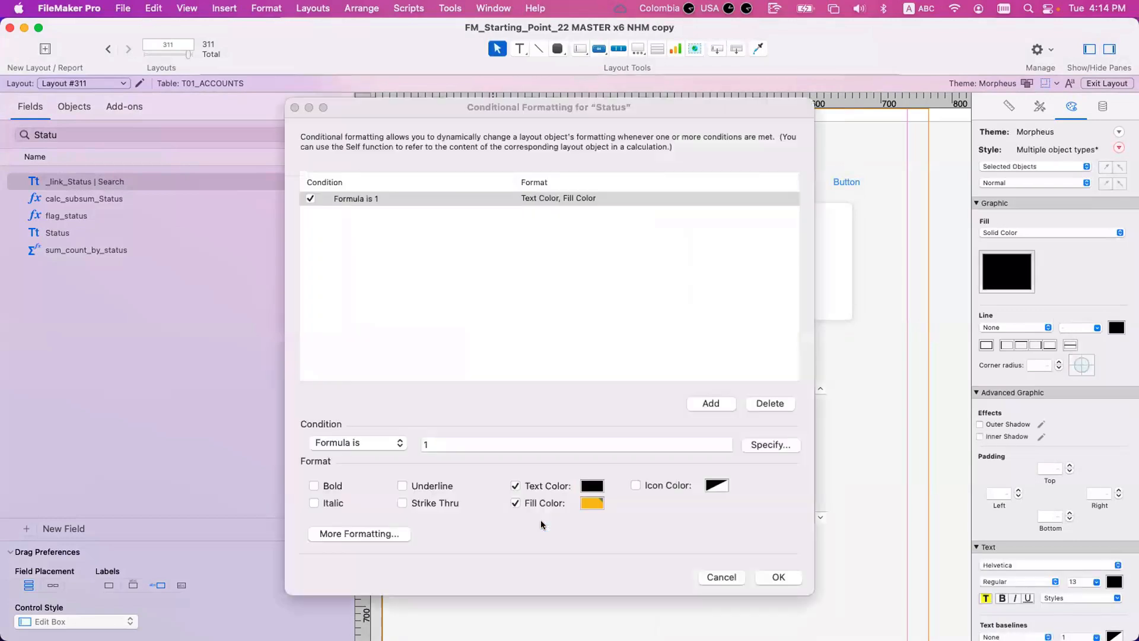
key("Escape")
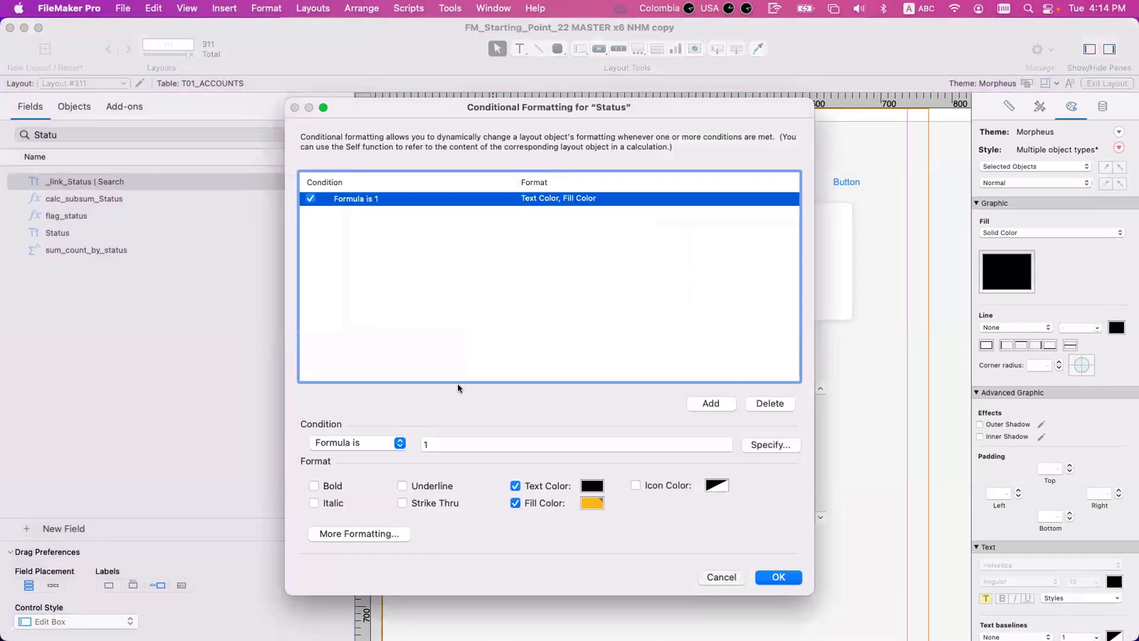
key("Escape")
Duplicate the original Status field into the empty area below the portal, keeping Status as its field
left_click(461, 494)
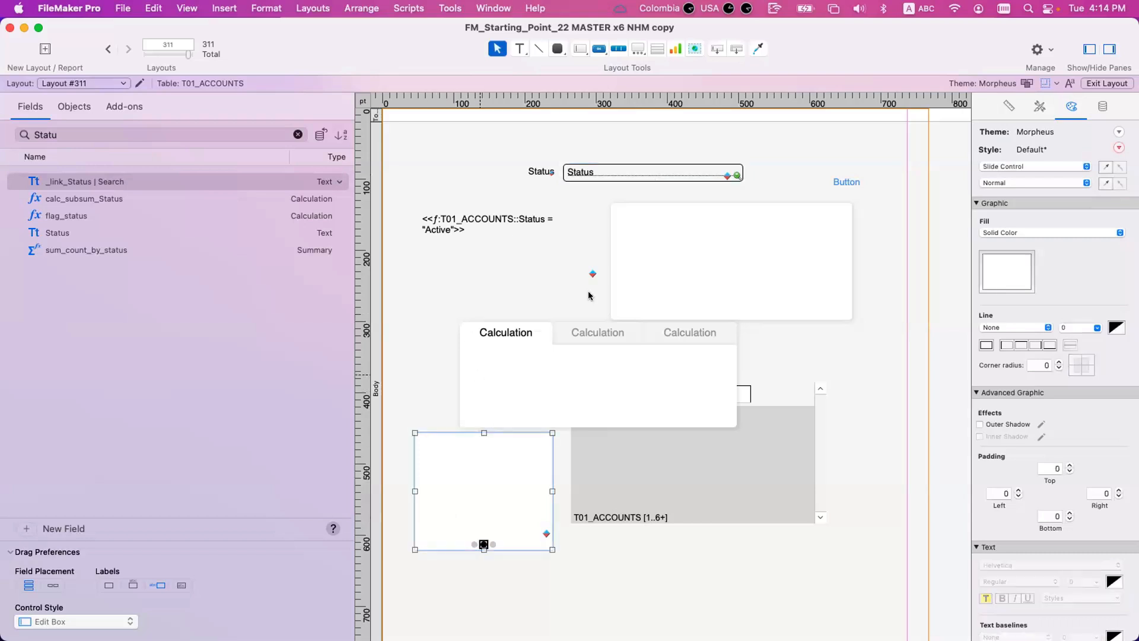
left_click_drag(609, 175, 689, 576)
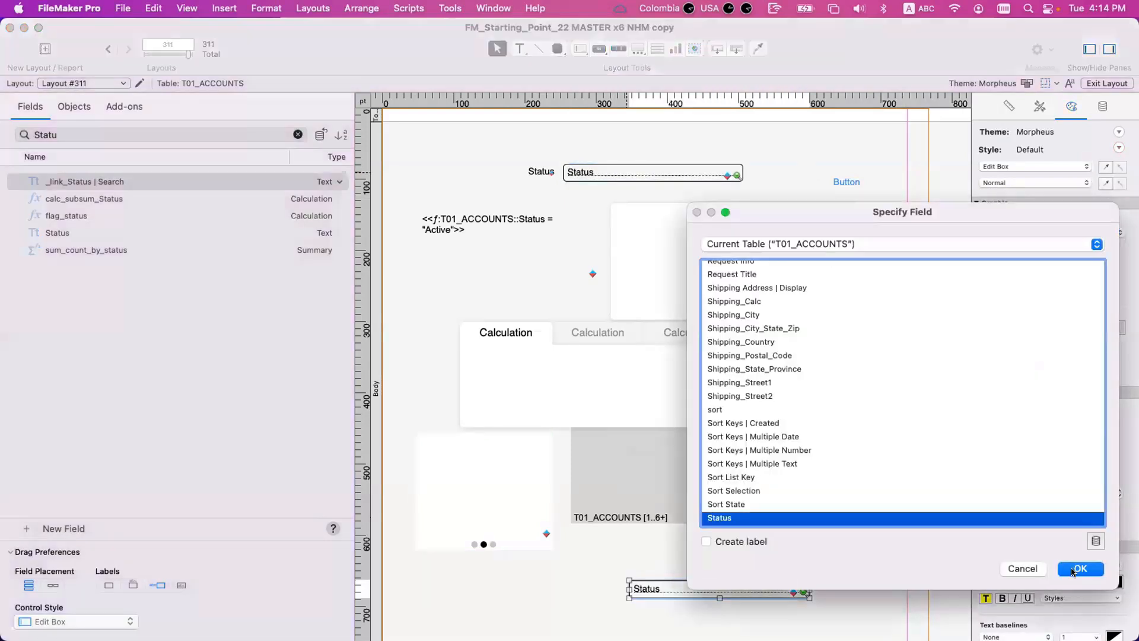
key("Return")
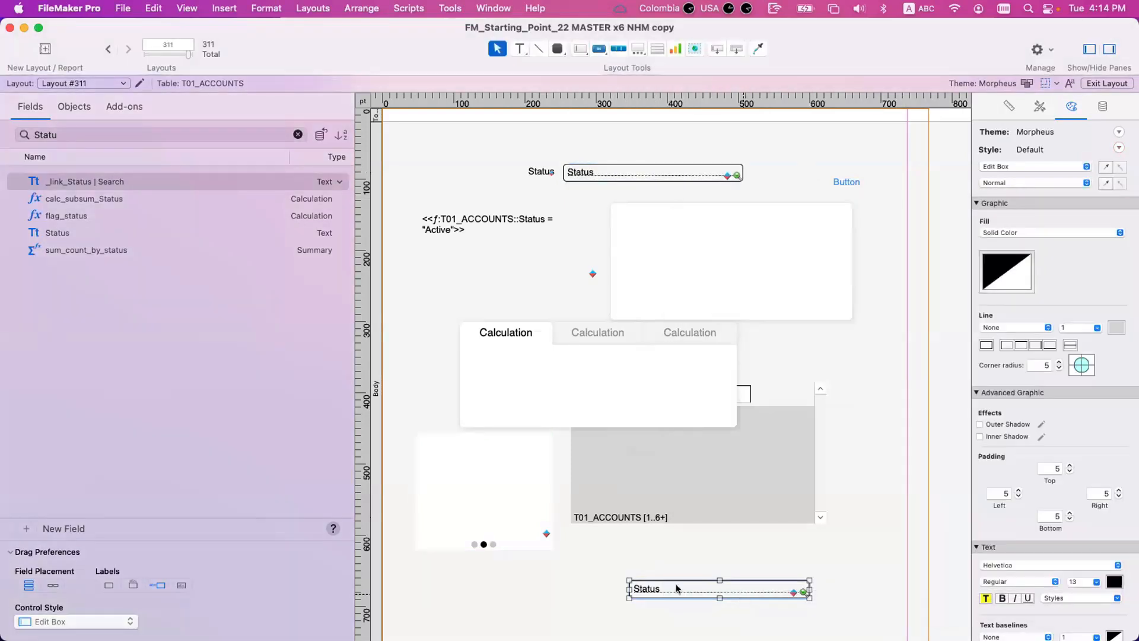
Select the lower Status field together with the slide control and apply the field's Active and Inactive conditional formatting rules to both
left_click(482, 510)
left_click(675, 589)
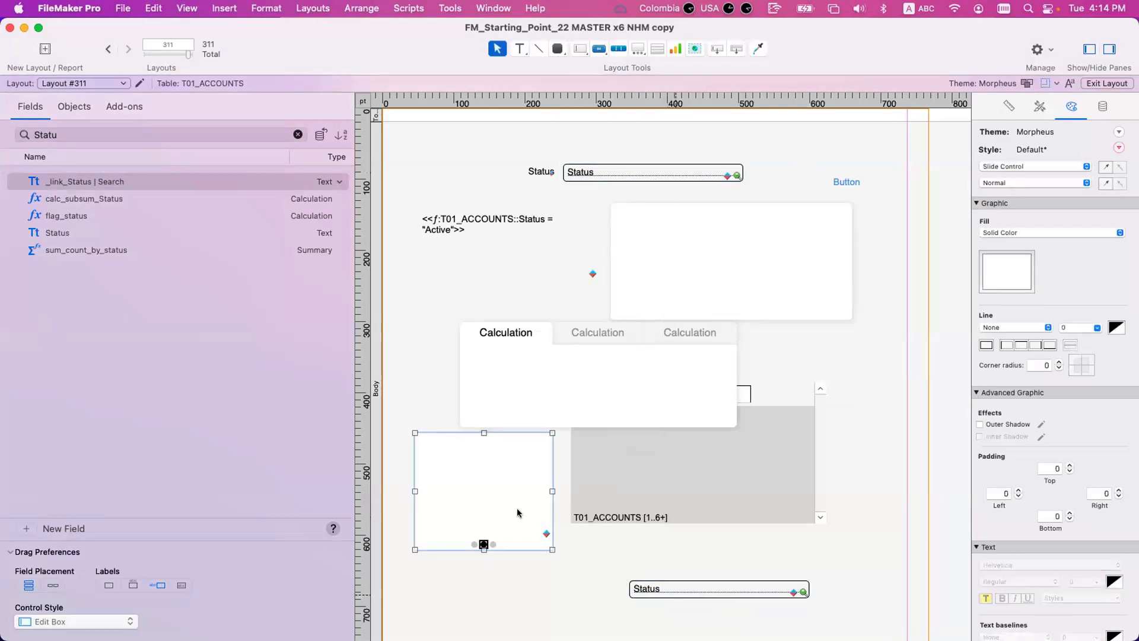
left_click(503, 485, "shift")
right_click(503, 484)
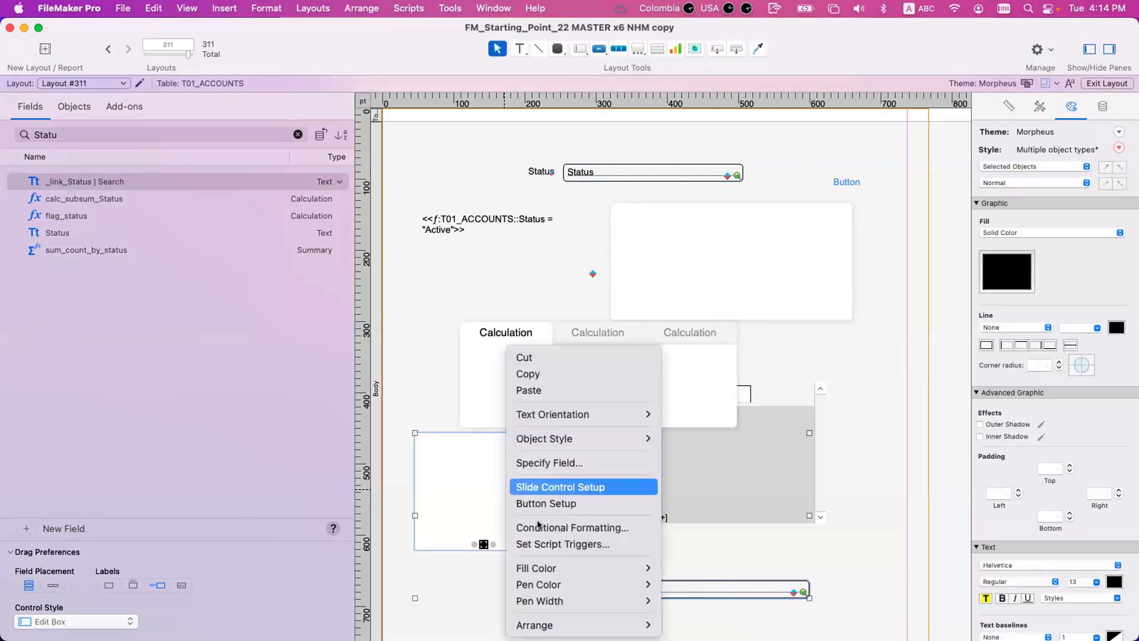
left_click(525, 526)
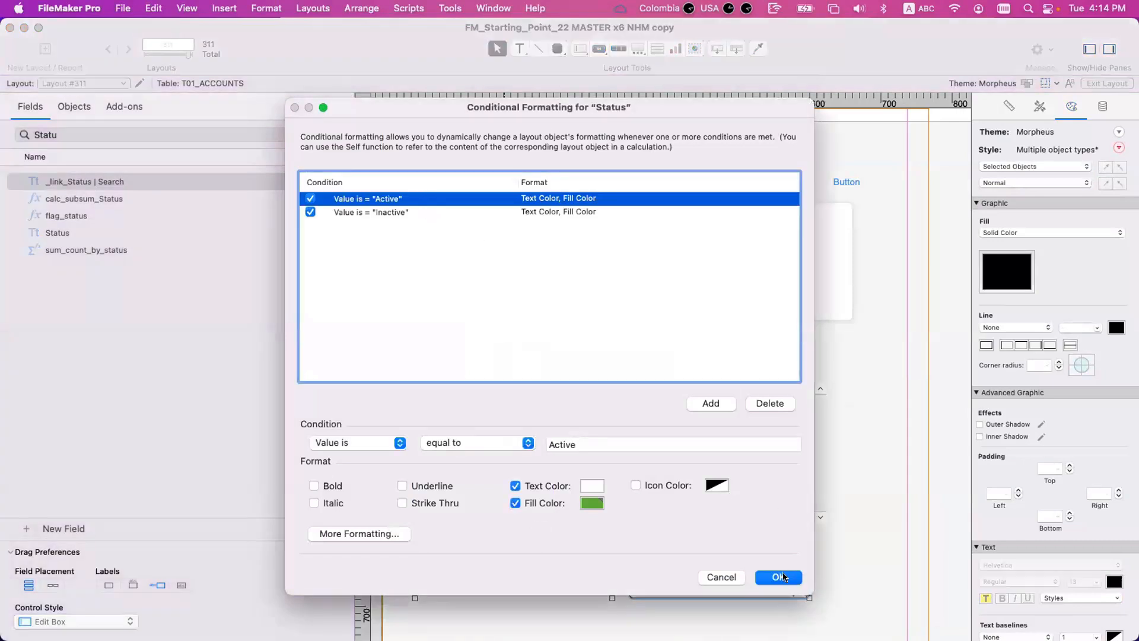
left_click(780, 576)
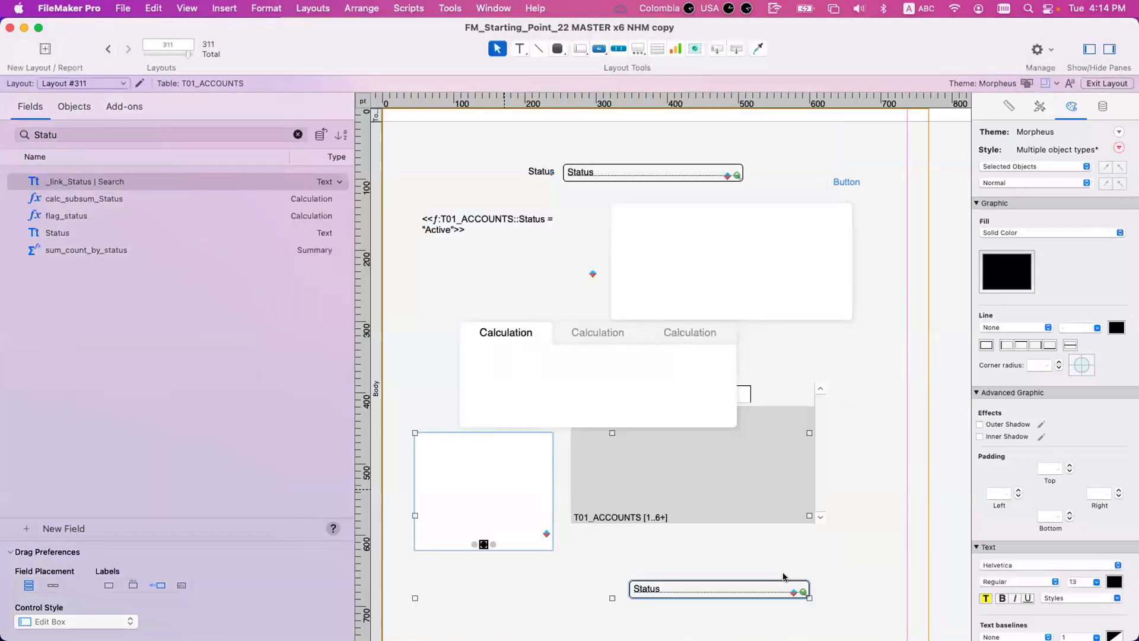
Check the slide control's conditional formatting rules without changing them, and undo the formatting applied to the joint selection
left_click(504, 481)
right_click(504, 481)
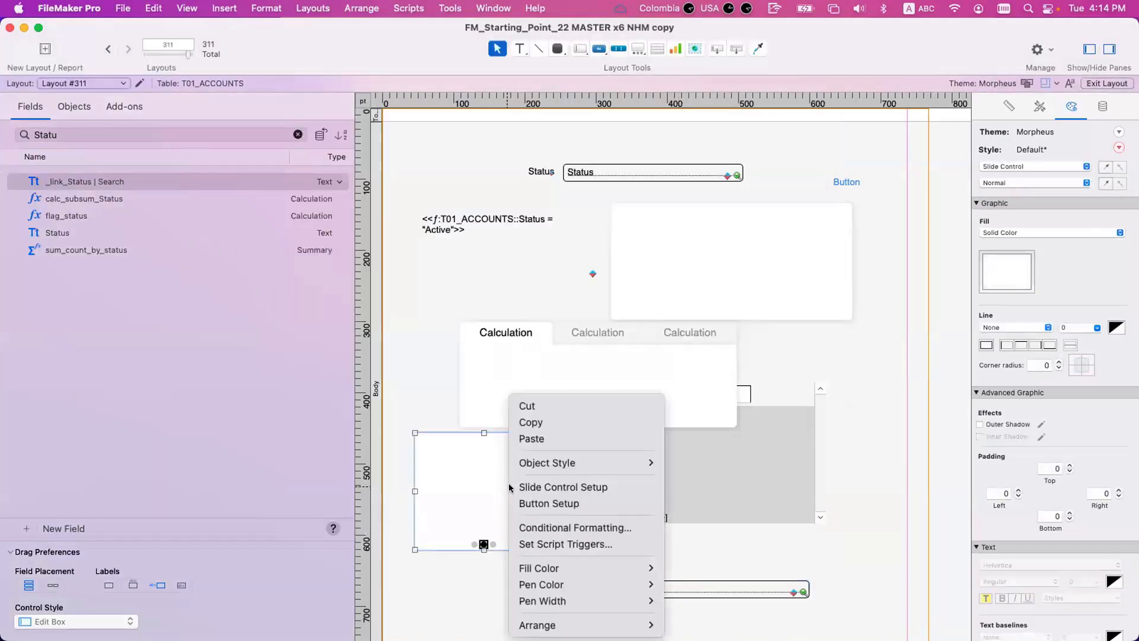
left_click(528, 527)
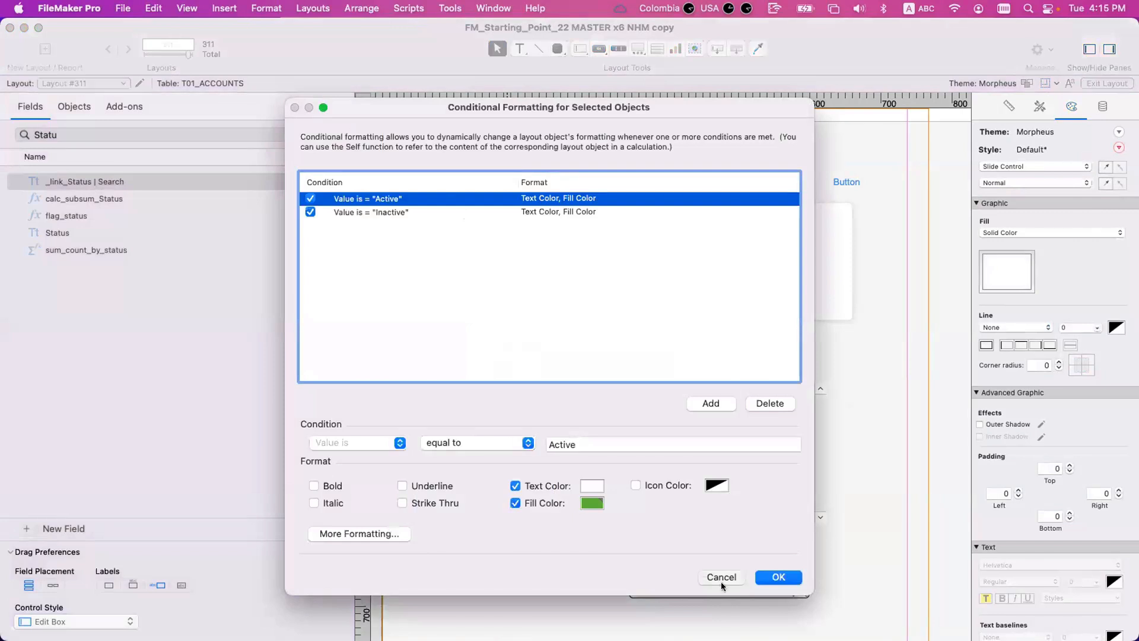
left_click(731, 579)
left_click(734, 578)
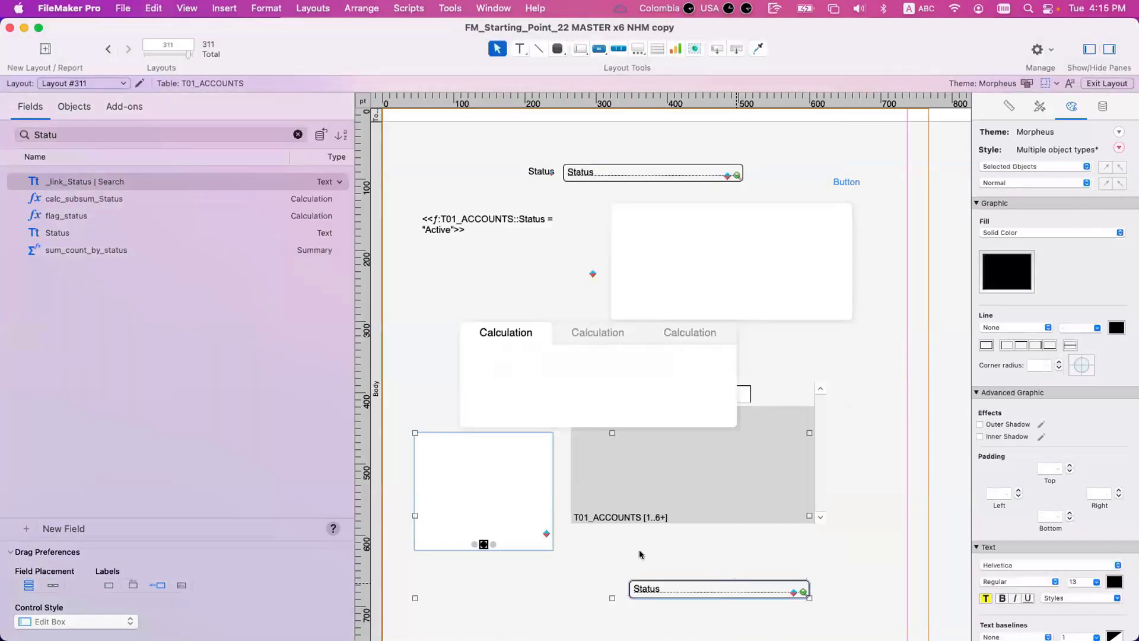
Recheck the conditional formatting rule on the slide control after the undo
right_click(526, 512)
left_click(567, 527)
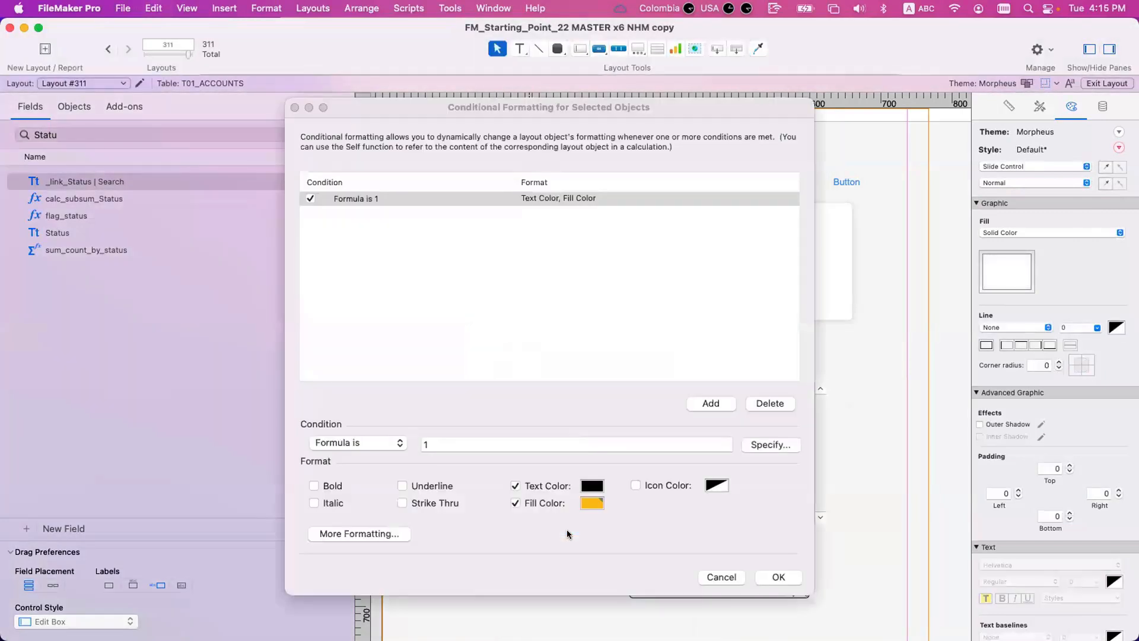
key("Escape")
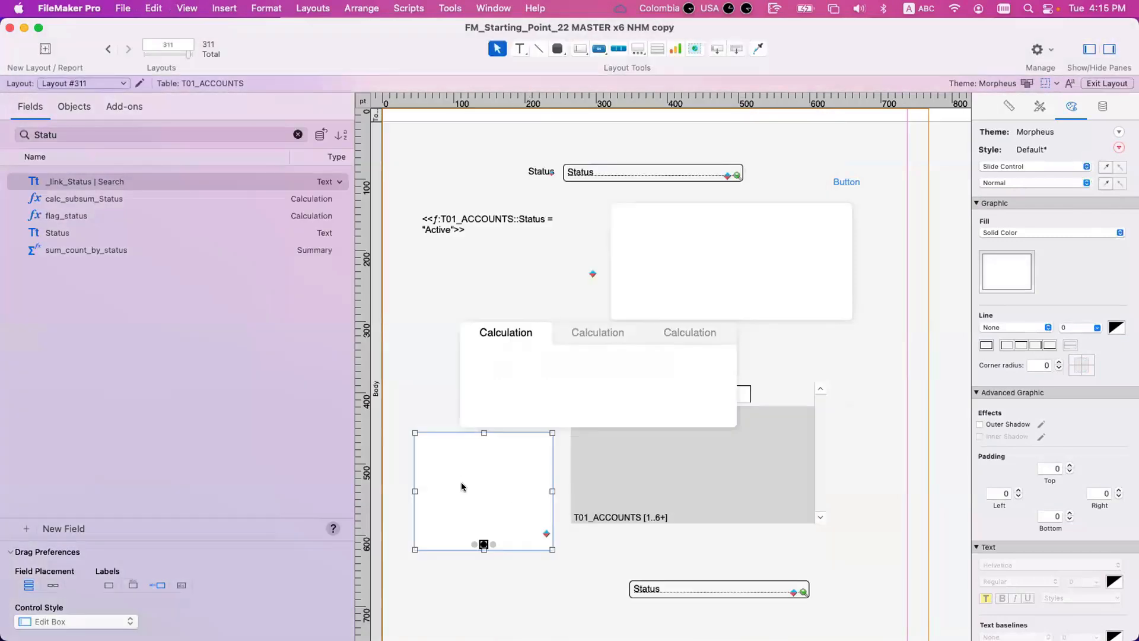
Select the slide control together with the upper Status field and apply the "Formula is 1" conditional formatting to both
left_click(613, 170)
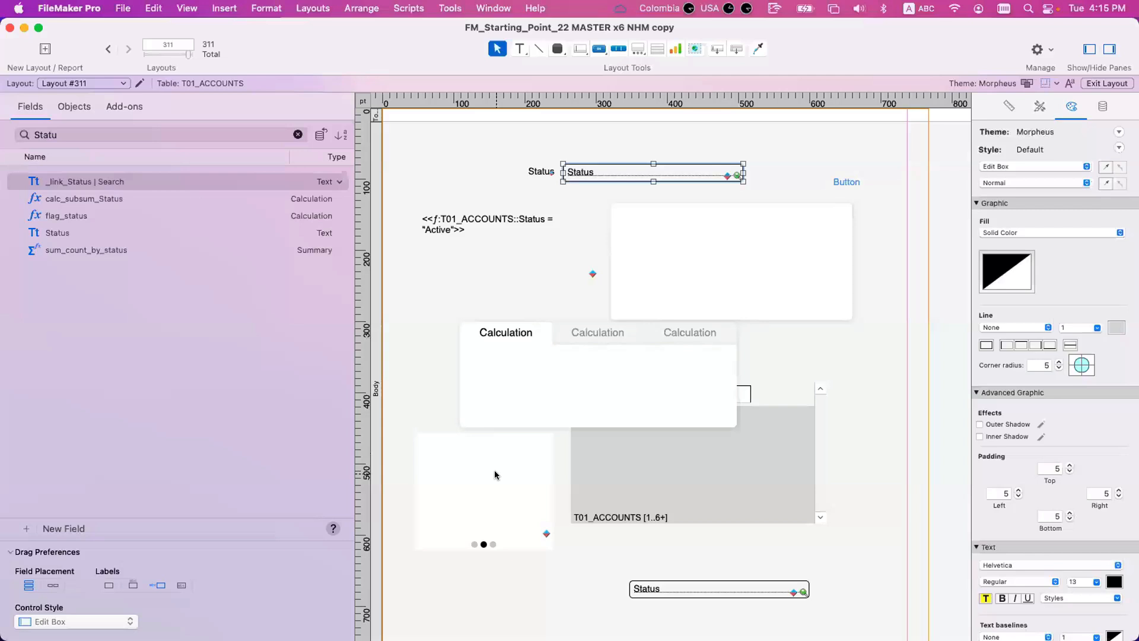
left_click(495, 473)
left_click(633, 171, "shift")
right_click(640, 172)
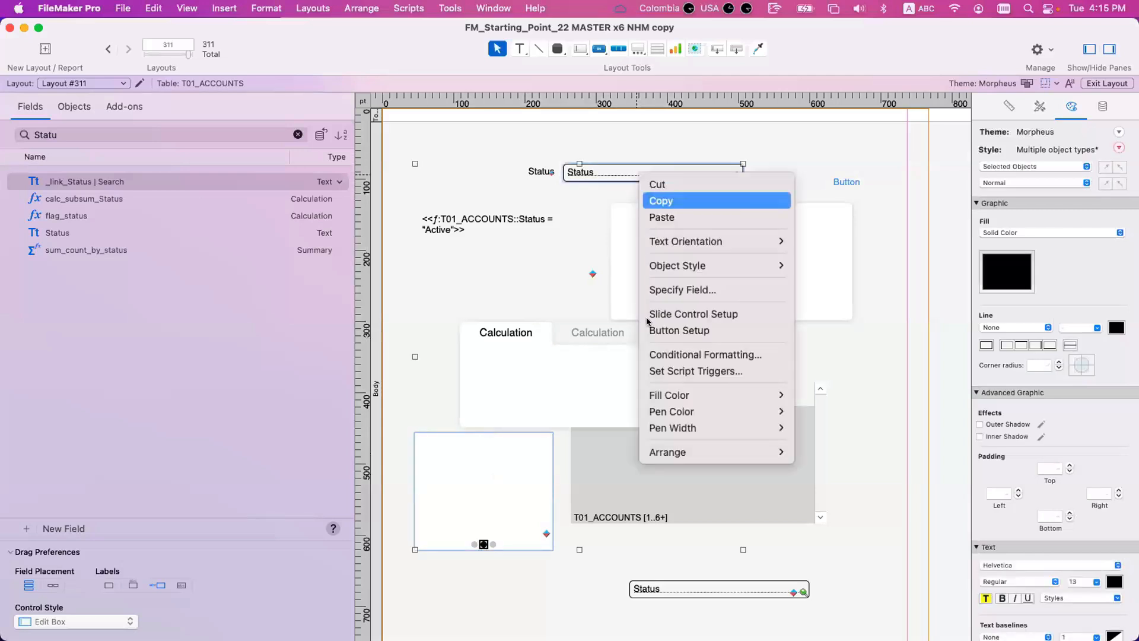
left_click(656, 353)
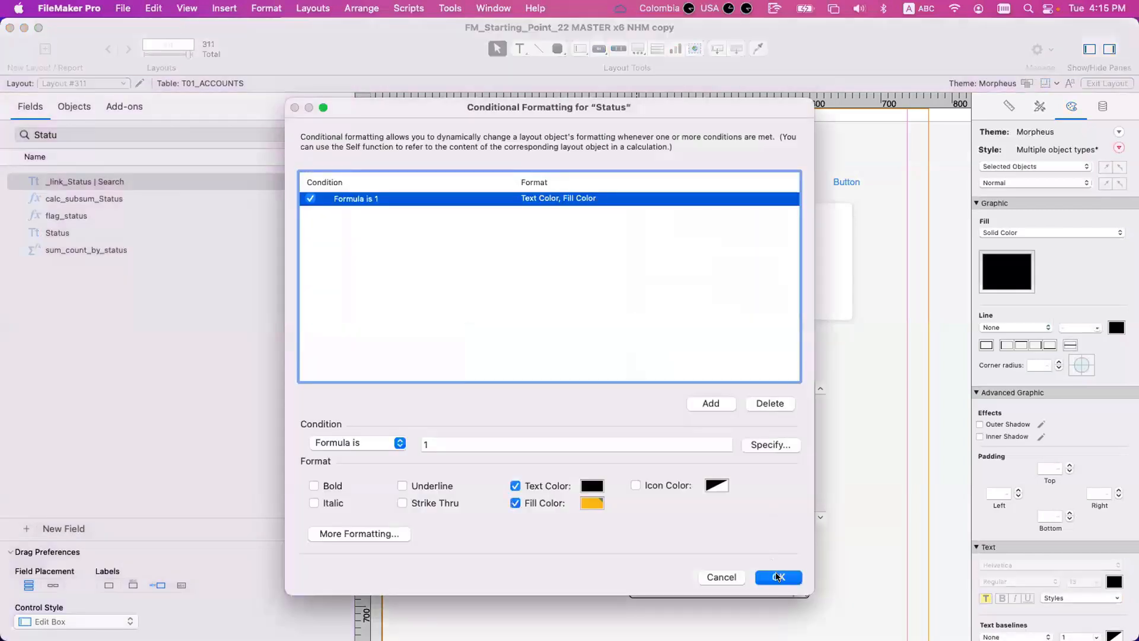
key("Return")
Check the upper Status field's conditional formatting, and undo the rule applied to it through the joint selection
left_click(628, 168)
right_click(628, 169)
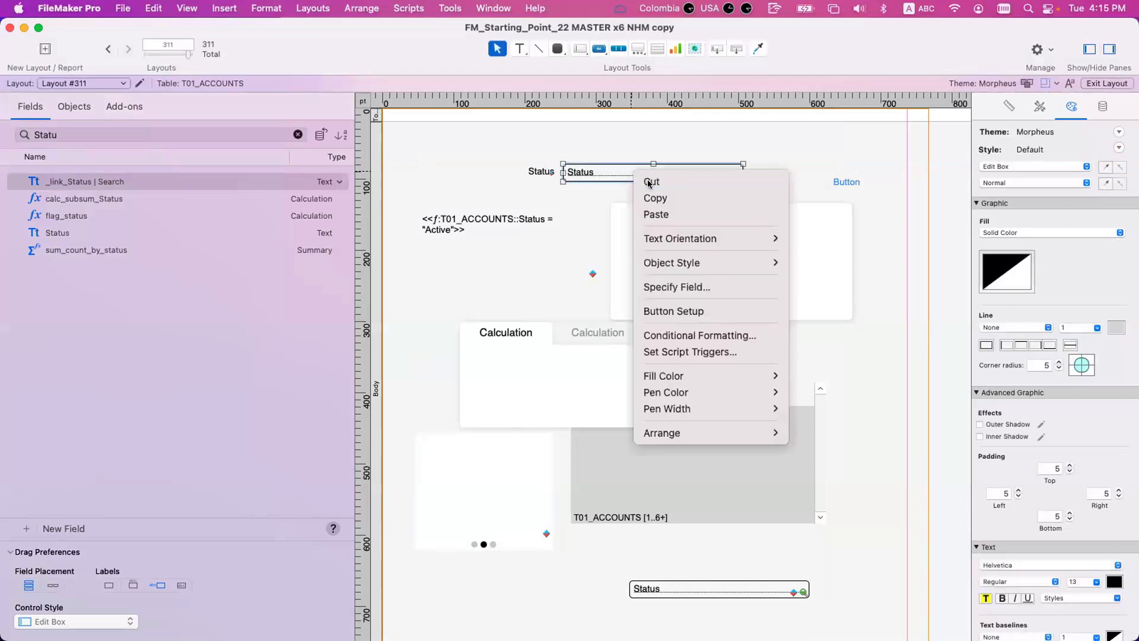
left_click(693, 332)
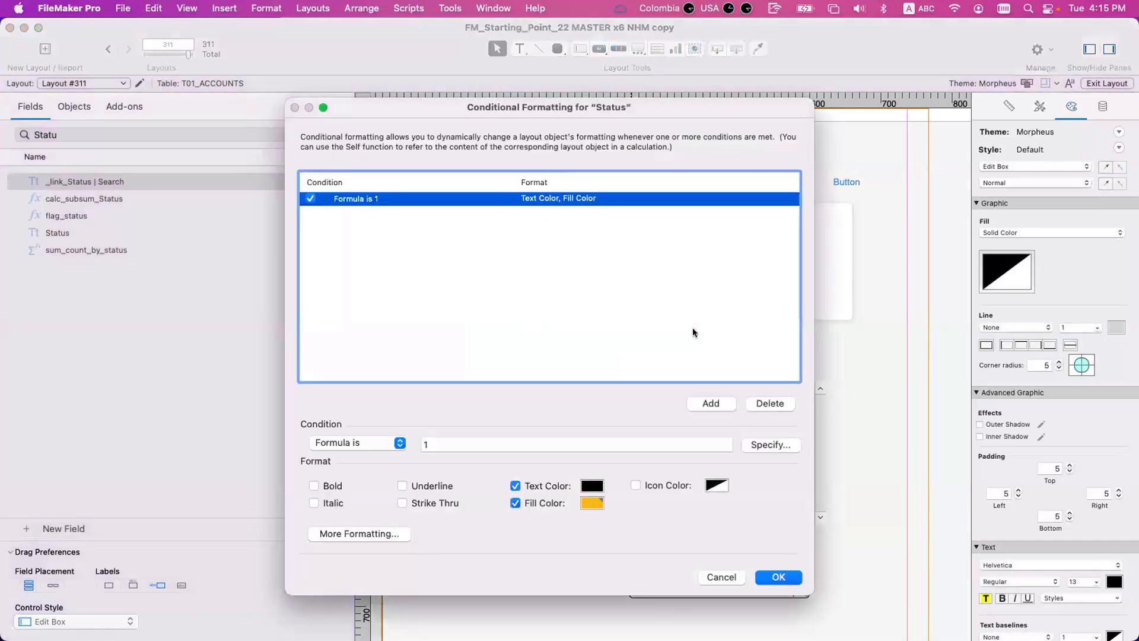
key("Return")
left_click(471, 491)
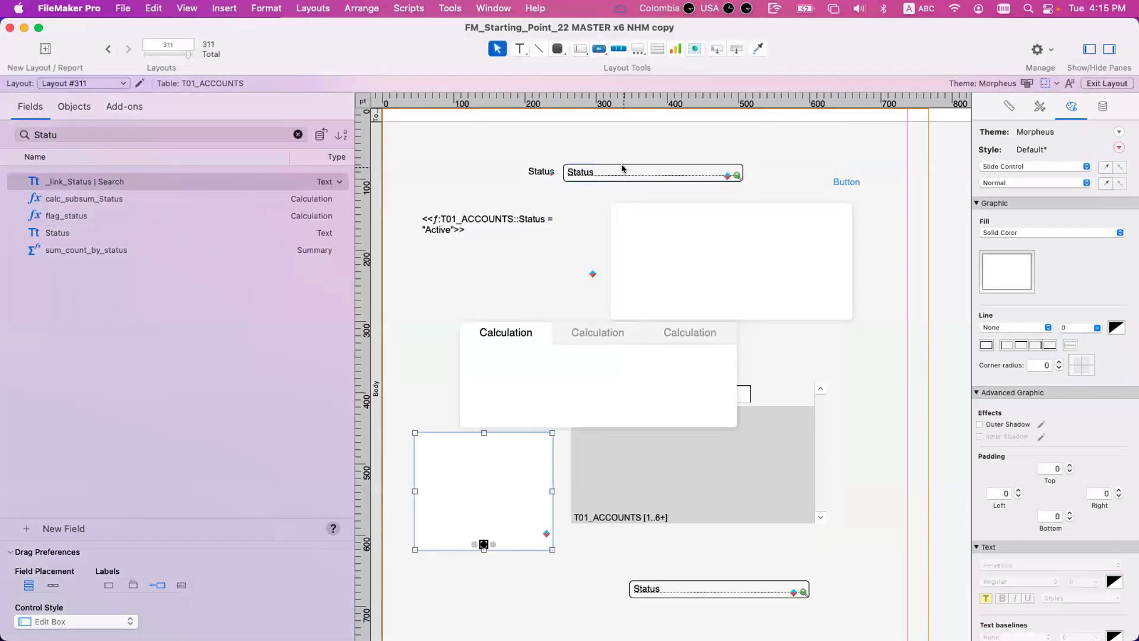
left_click(621, 164)
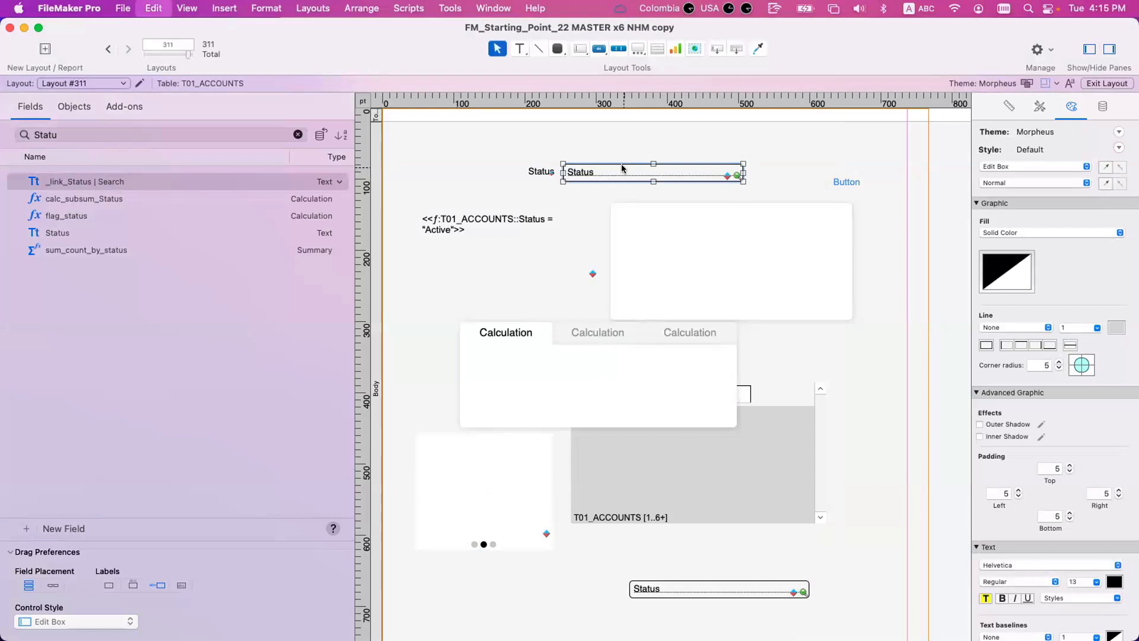
left_click(591, 178)
Examine the slide control's conditional formatting on its own and leave it without changes
left_click(490, 509)
right_click(491, 504)
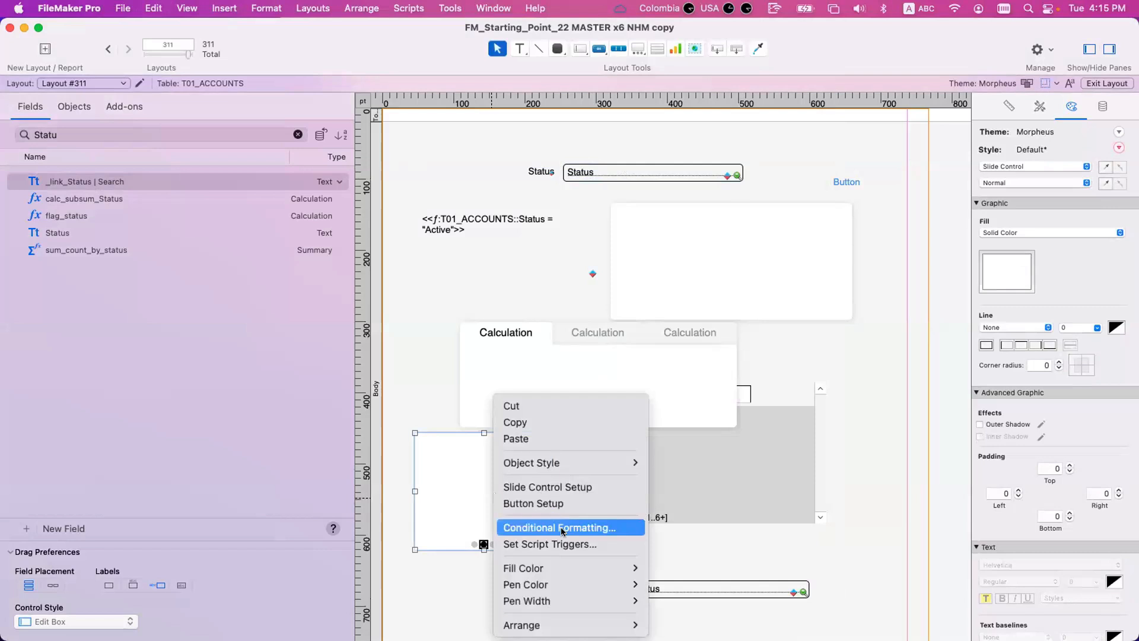
left_click(558, 527)
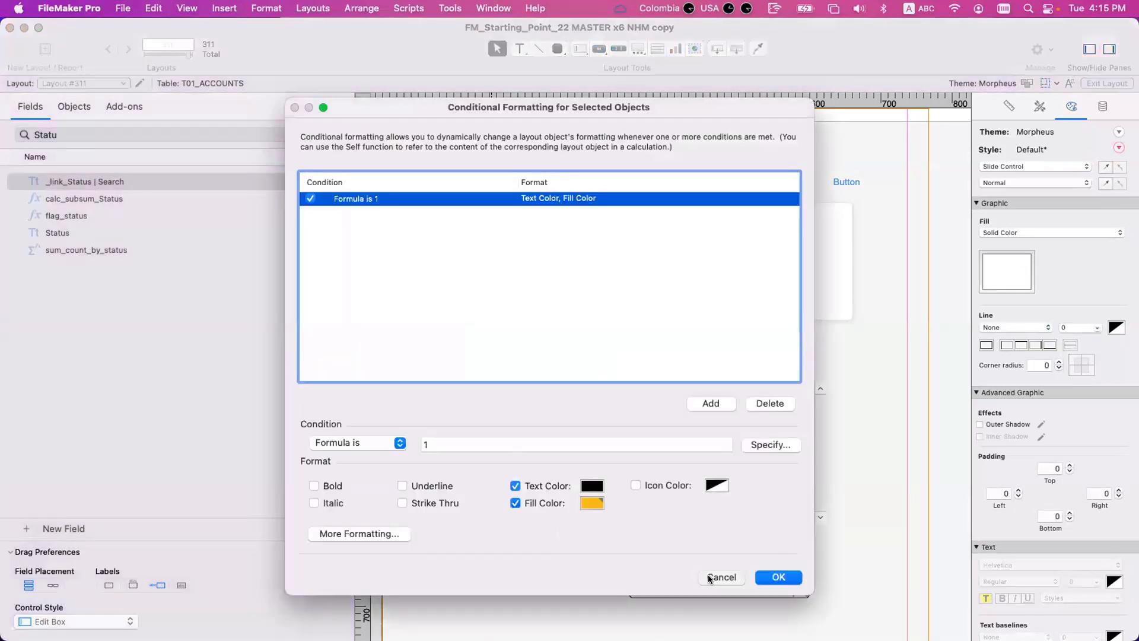
left_click(710, 578)
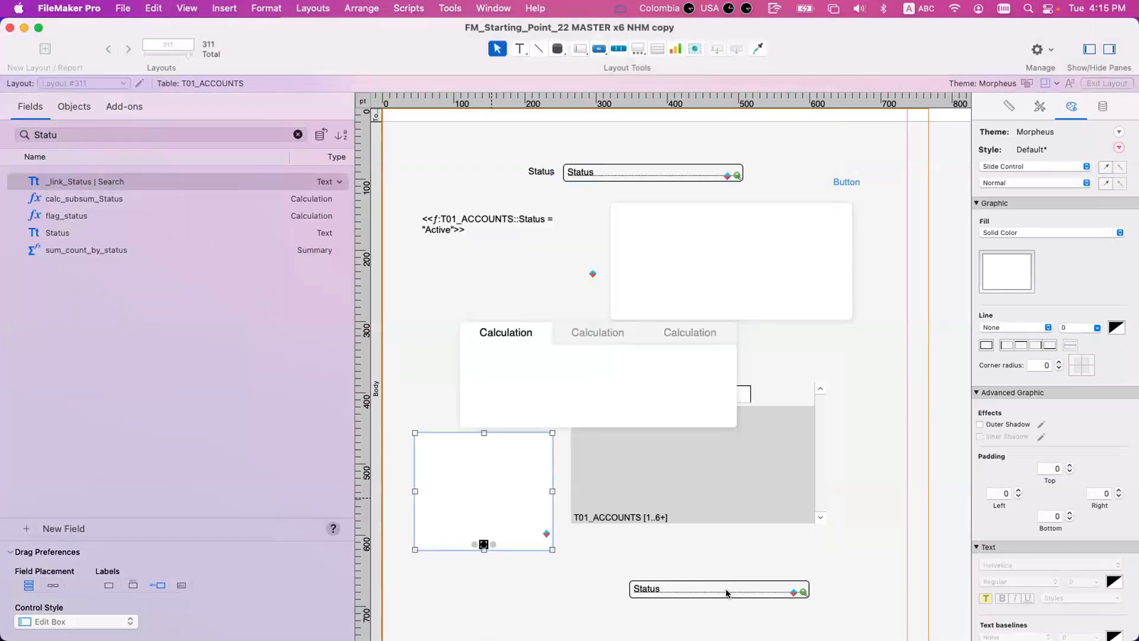
Apply the lower Status field's Active and Inactive rules to the slide control by formatting both objects together
left_click(727, 592)
left_click(476, 461, "shift")
right_click(477, 462)
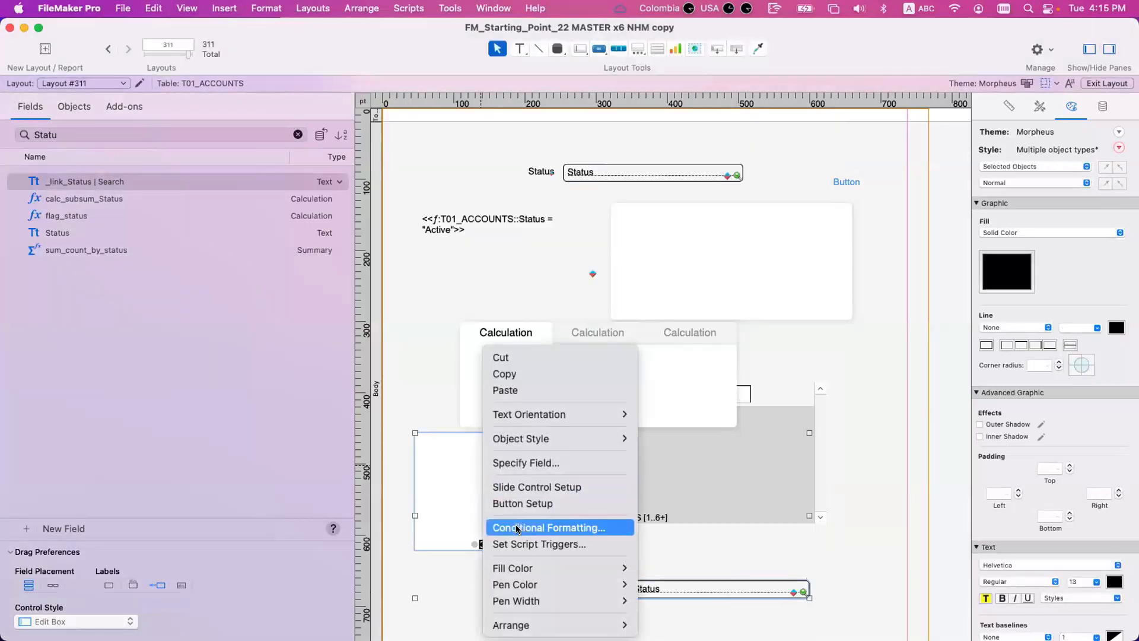
left_click(517, 527)
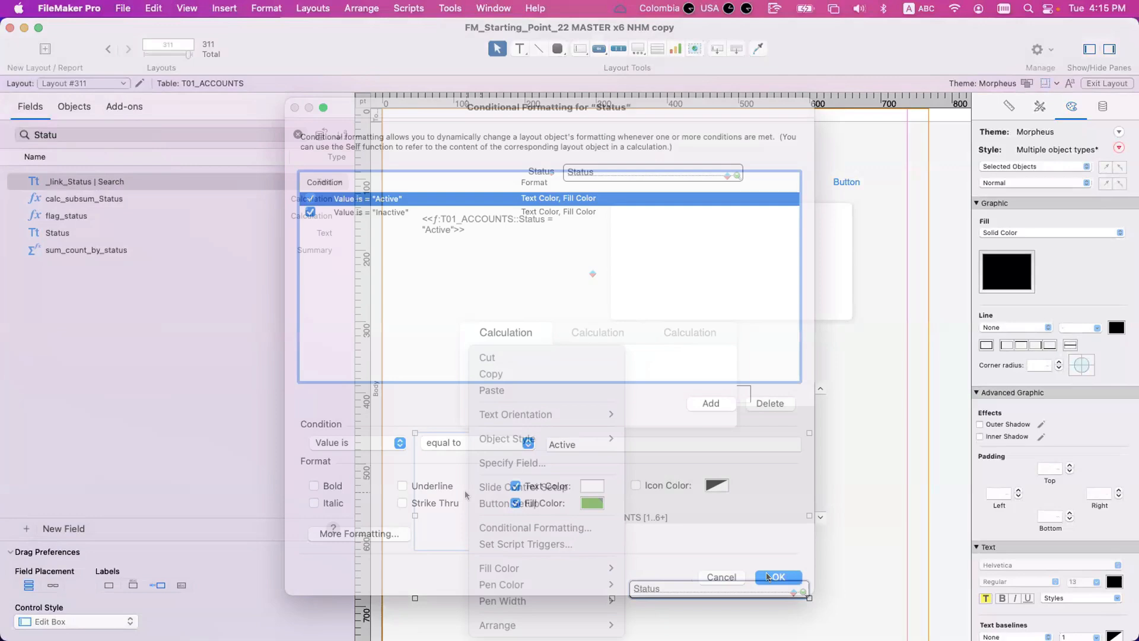
left_click(464, 569)
Switch the slide control's "Active" condition to Formula is, and open its formula for editing
left_click(470, 486)
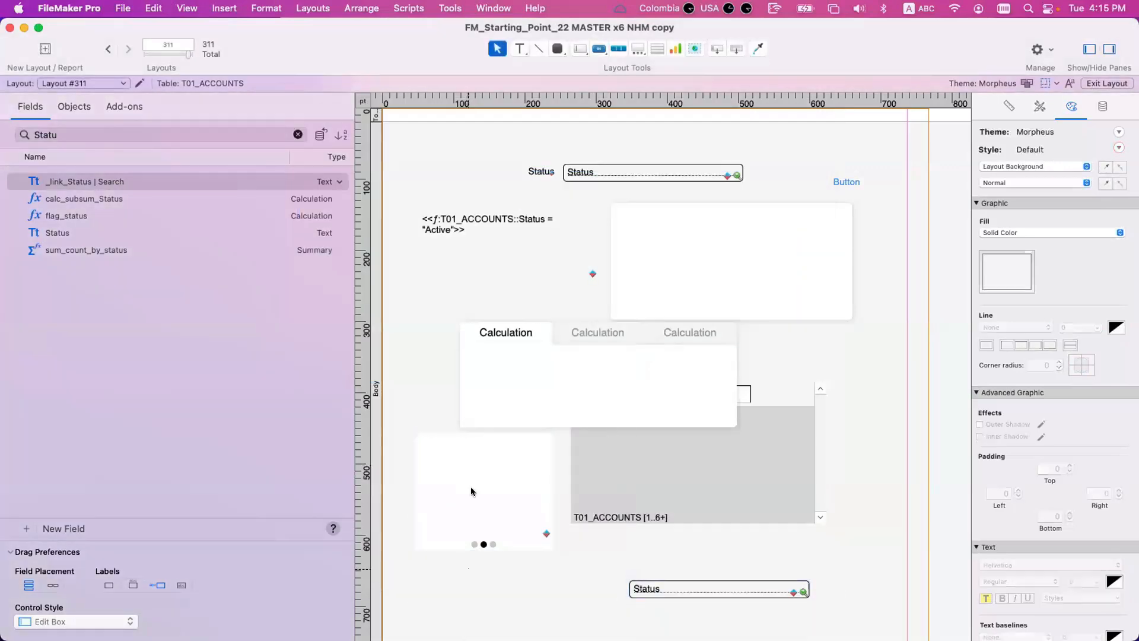
right_click(471, 486)
left_click(513, 519)
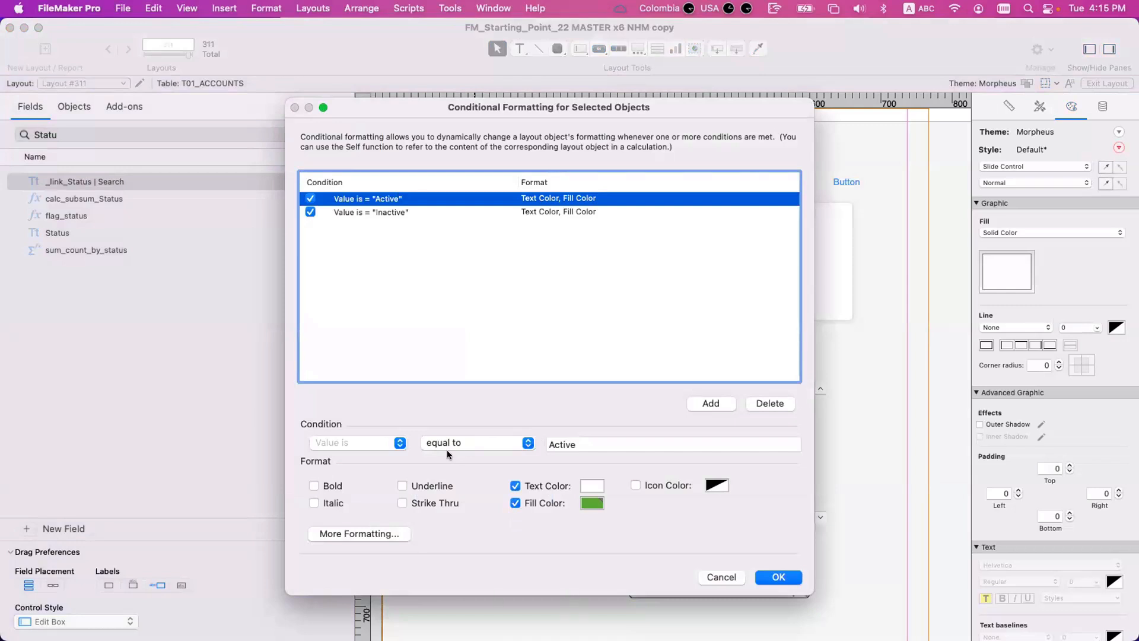
left_click(385, 444)
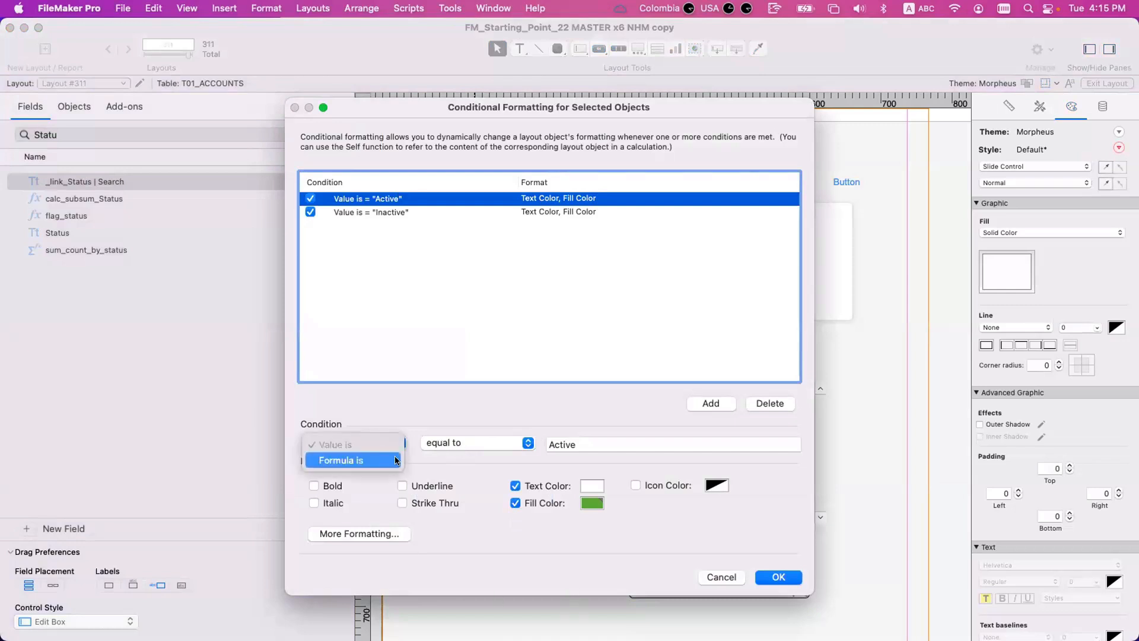
left_click(393, 456)
left_click(771, 445)
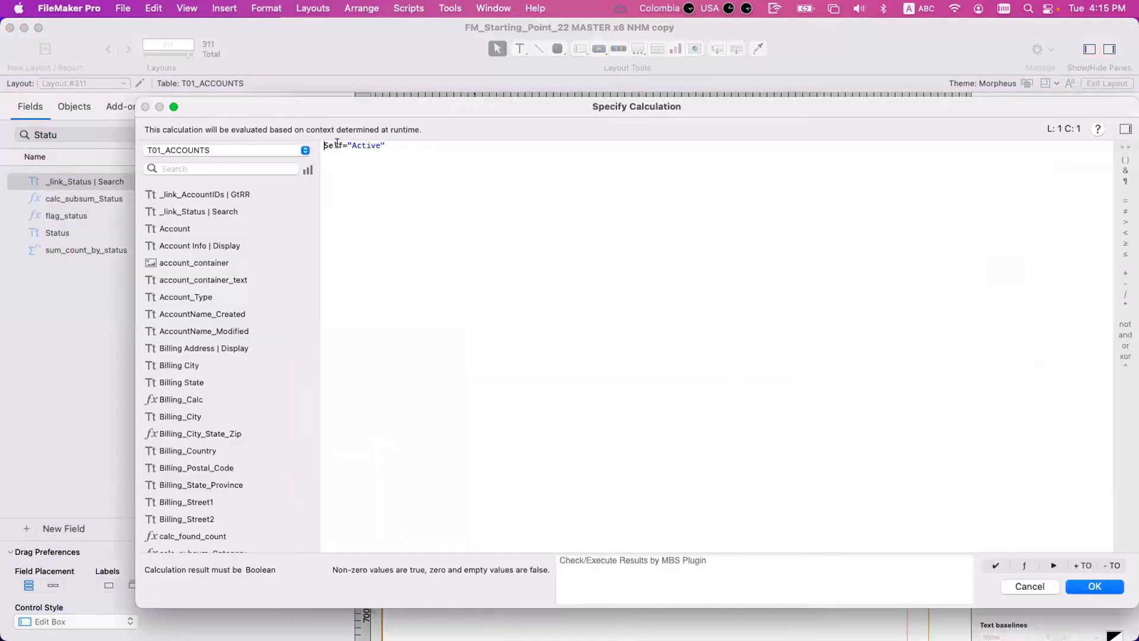
Try to replace Self with the bare name Status in the "Active" formula and confirm it
left_click_drag(337, 143, 314, 143)
left_click(335, 142)
type("Syayis")
key("BackSpace")
key("BackSpace")
key("BackSpace")
key("BackSpace")
key("BackSpace")
type("tatus")
left_click(354, 141)
left_click_drag(352, 144, 284, 144)
left_click(1086, 585)
key("Return")
Set the formula to T01_ACCOUNTS::Status ="Active", copy the field reference, and confirm the calculation
key("BackSpace")
type("SAt")
key("BackSpace")
key("BackSpace")
key("BackSpace")
type("Stat")
key("Down")
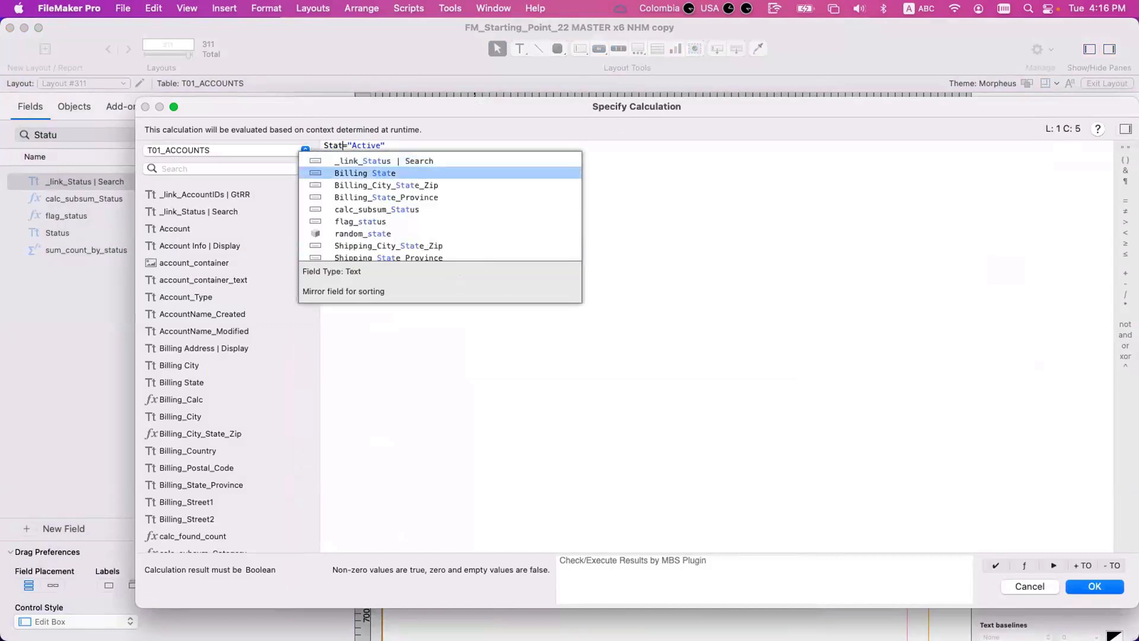
type("us")
key("Down")
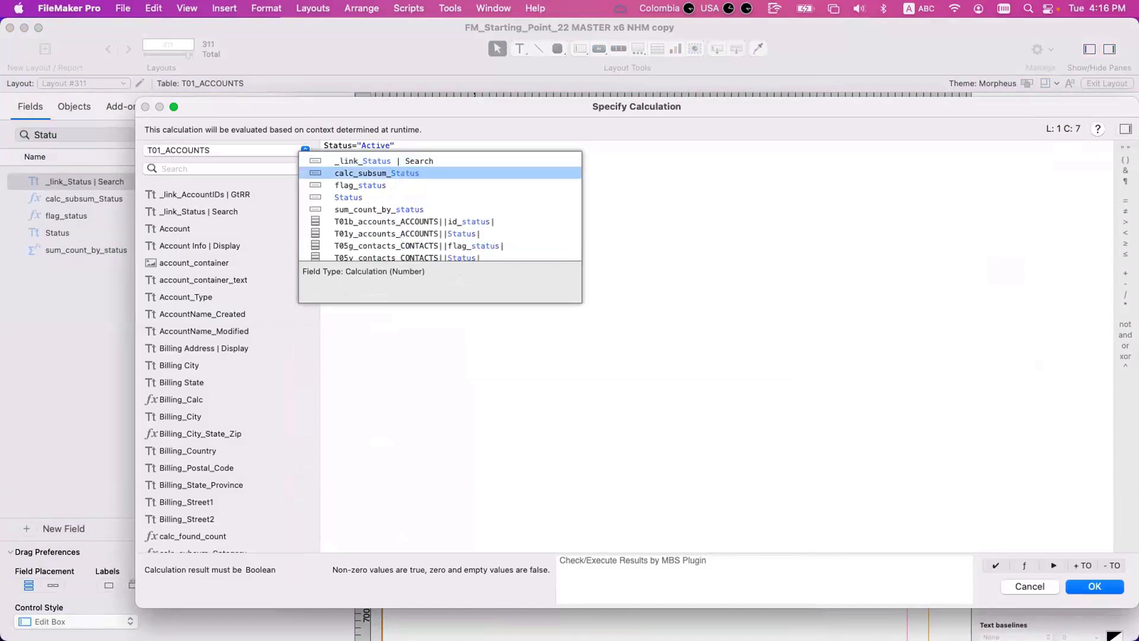
key("Down")
key("Down")
key("Return")
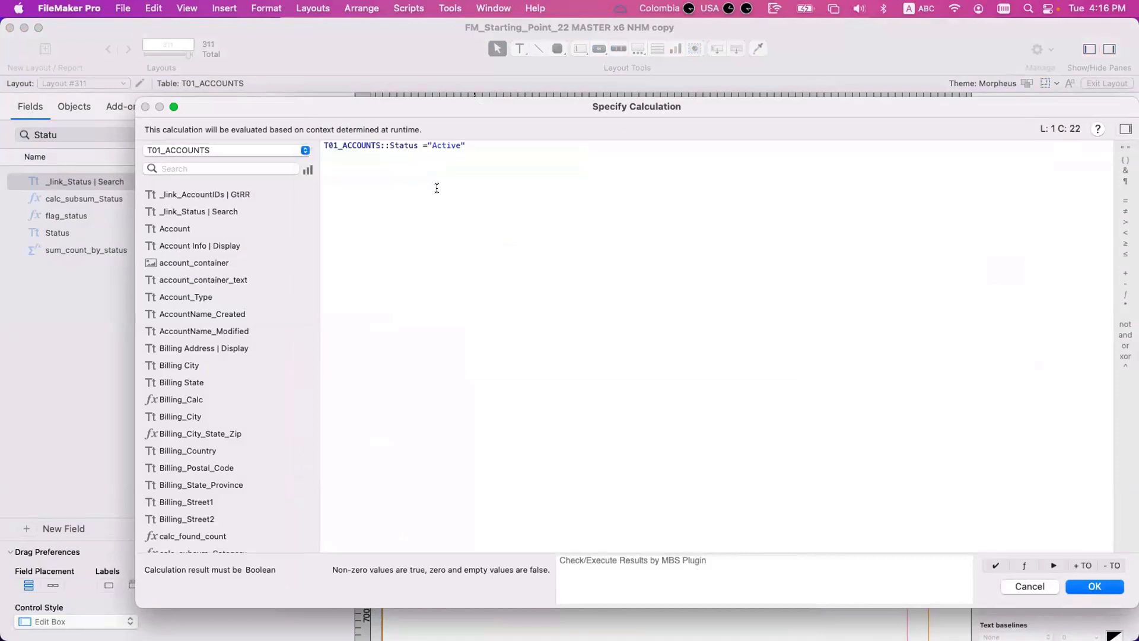
key("super+shift+Left")
key("super+c")
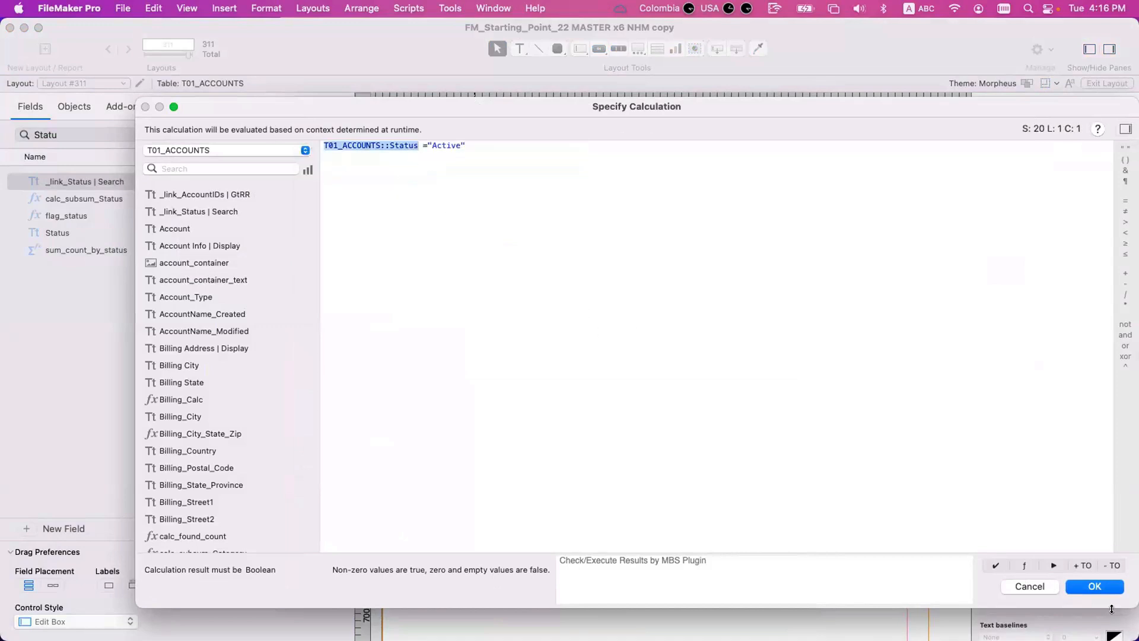
key("Return")
Change the slide control's "Inactive" condition to the formula T01_ACCOUNTS::Status="Inactive" and apply the rules
left_click(436, 212)
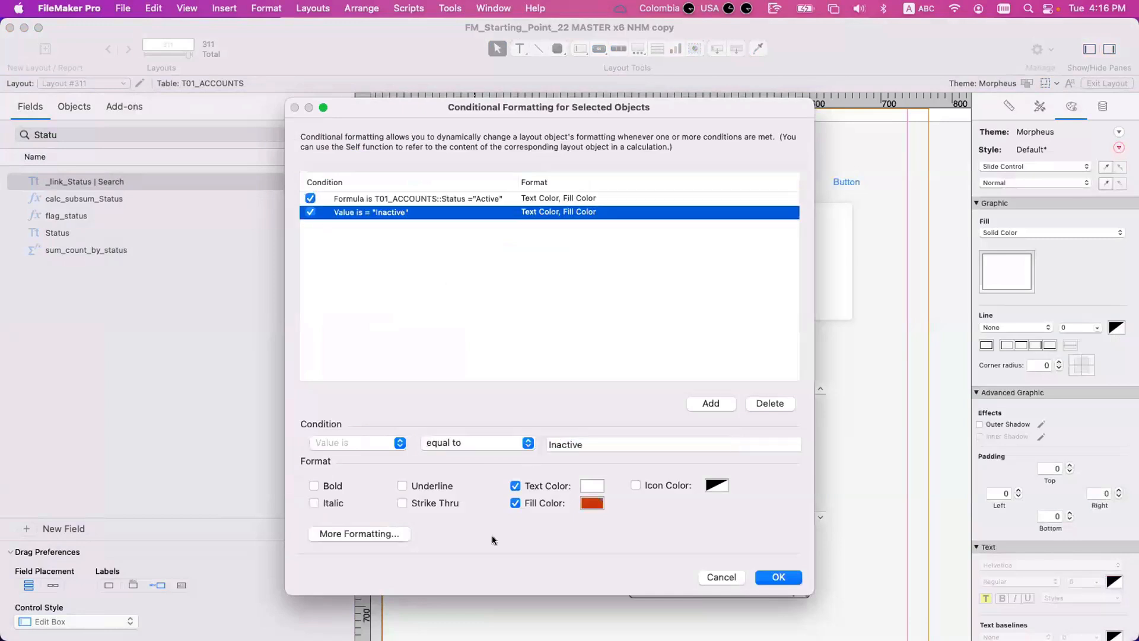
left_click(379, 447)
left_click(379, 454)
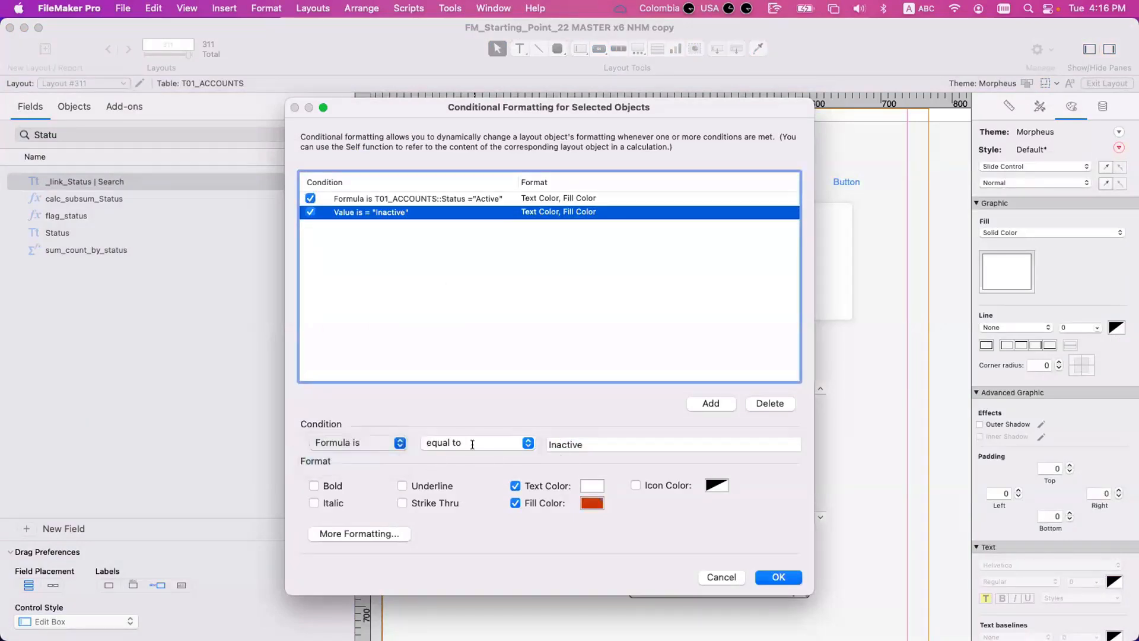
key("super+shift+Left")
key("super+v")
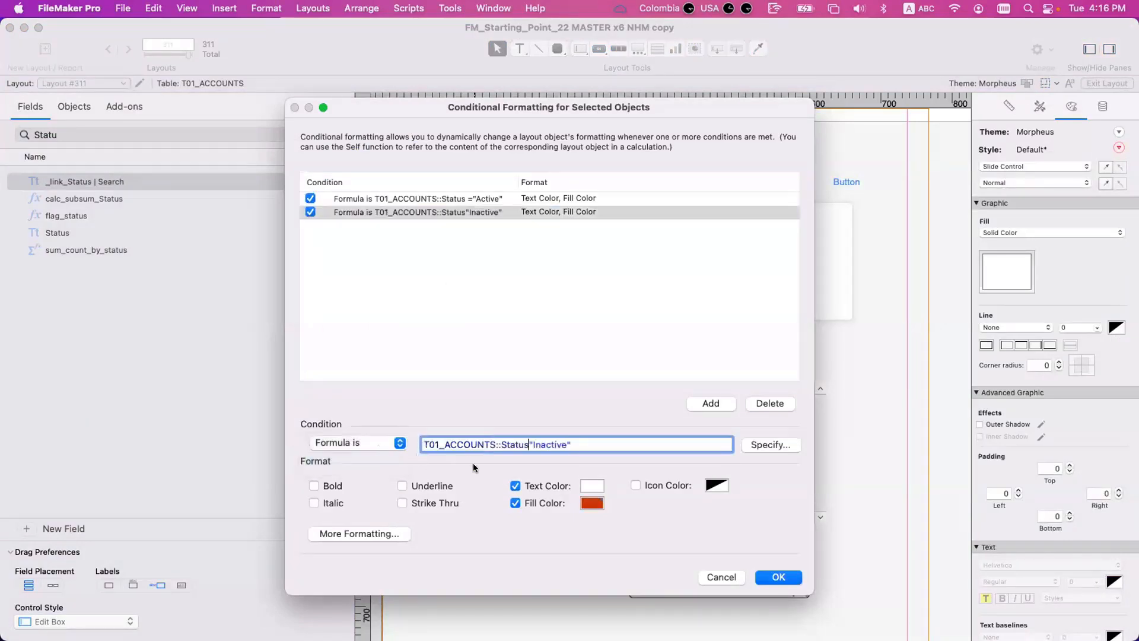
type("=")
left_click(761, 578)
View the layout in Browse mode and show the slide control's second panel to test its formatting
left_click(578, 551)
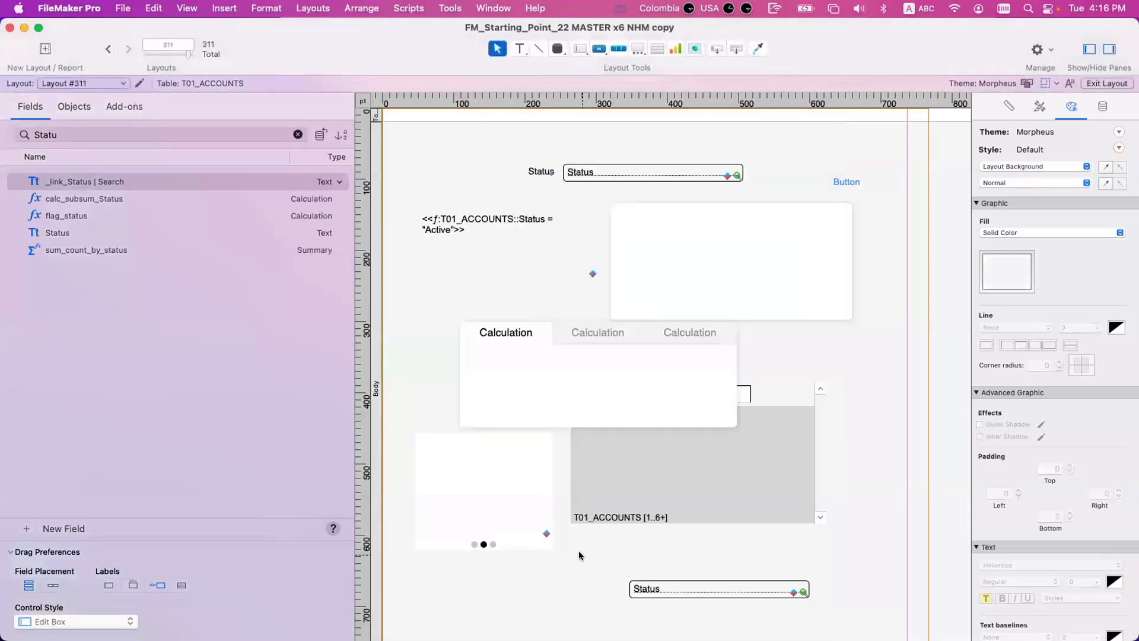
key("super+b")
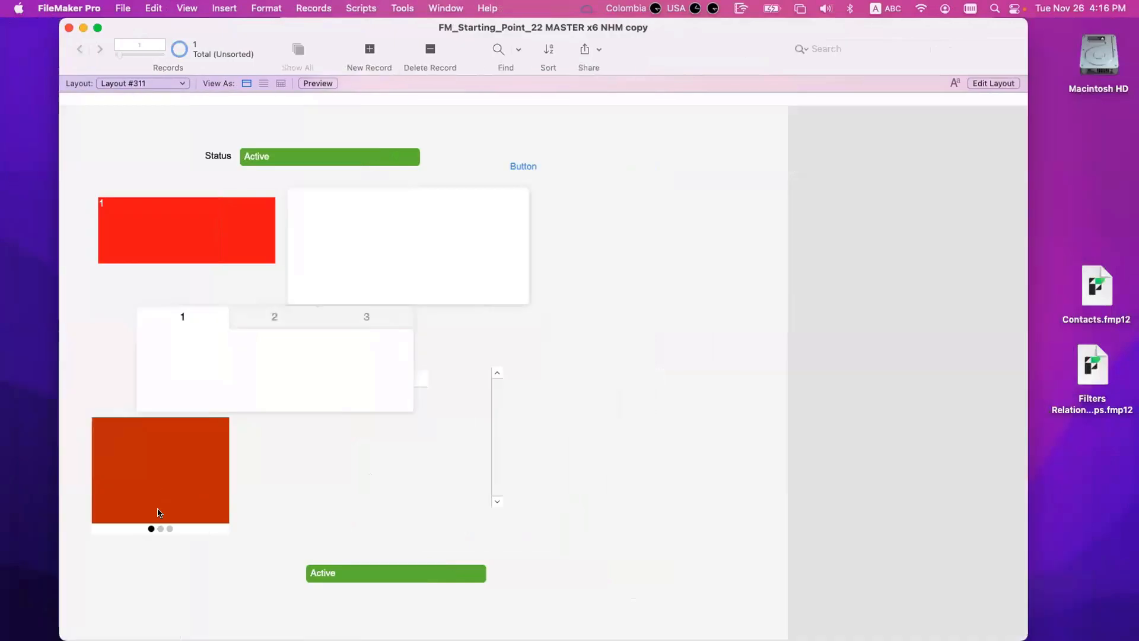
left_click(160, 529)
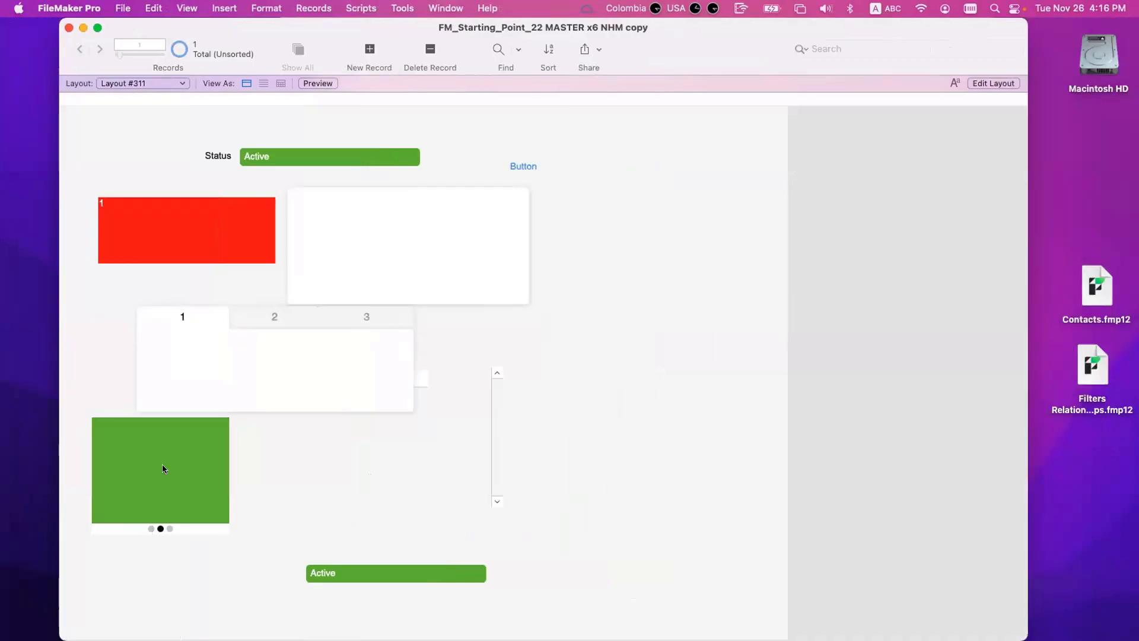
Return to Layout mode and move the lower Status field into the slide control's second panel, narrowed to fit inside it
key("super+l")
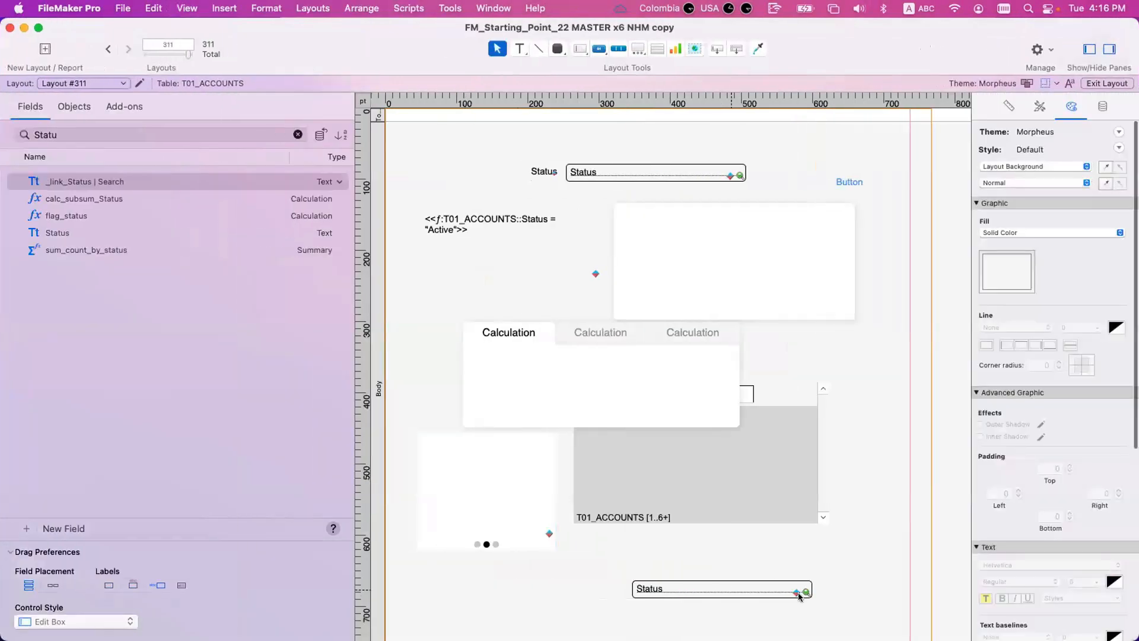
left_click(808, 588)
left_click_drag(811, 589, 500, 488)
Delete both conditional formatting rules from the Status field inside the slide control and apply the change
right_click(500, 488)
left_click(537, 528)
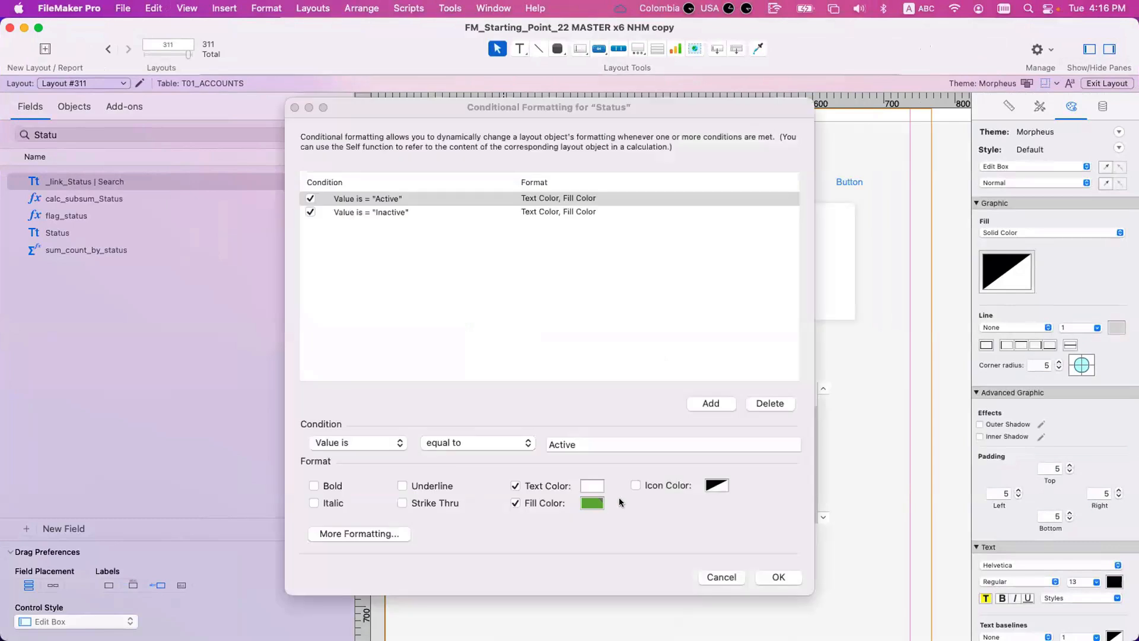
left_click(769, 403)
left_click(769, 403)
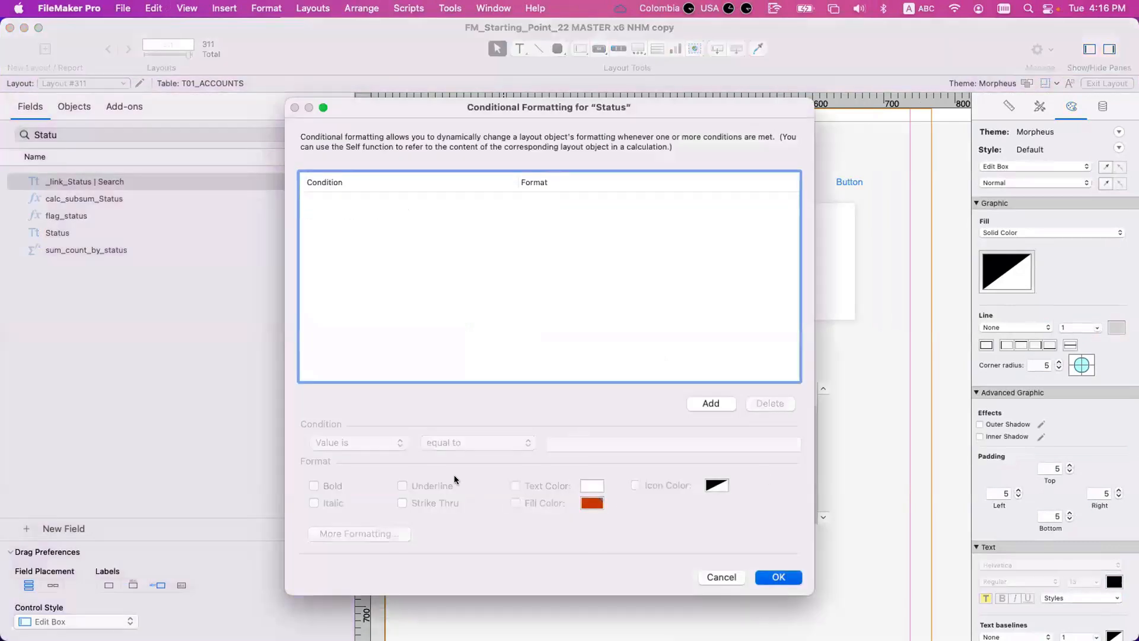
key("Return")
Give the Status field inside the slide control a transparent fill and white text
left_click(487, 457)
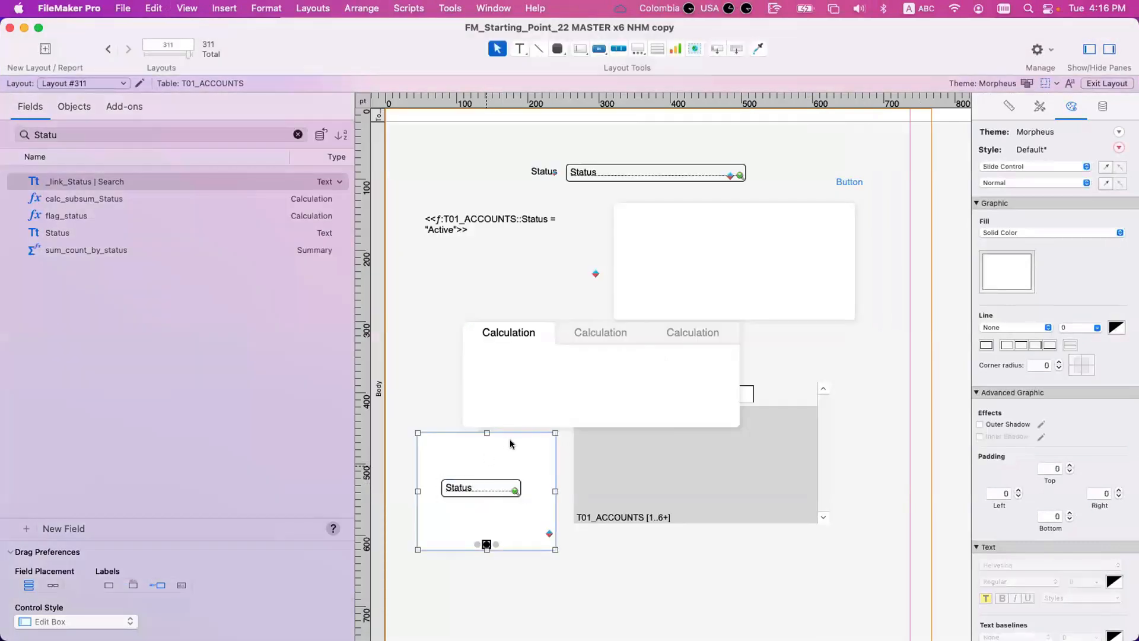
left_click(491, 482)
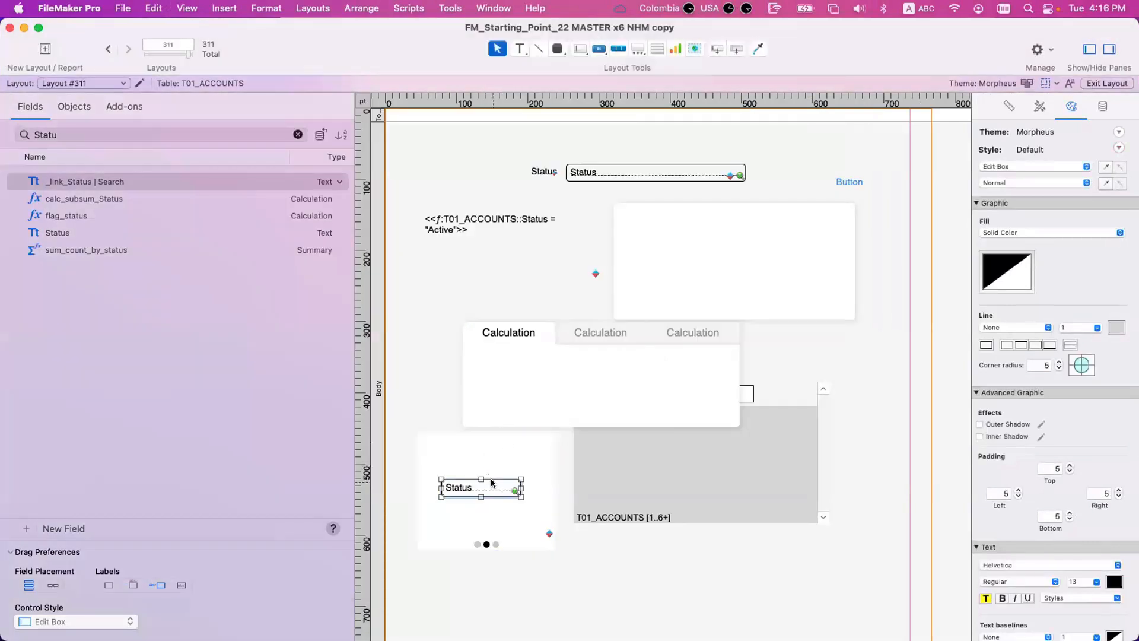
left_click(1017, 274)
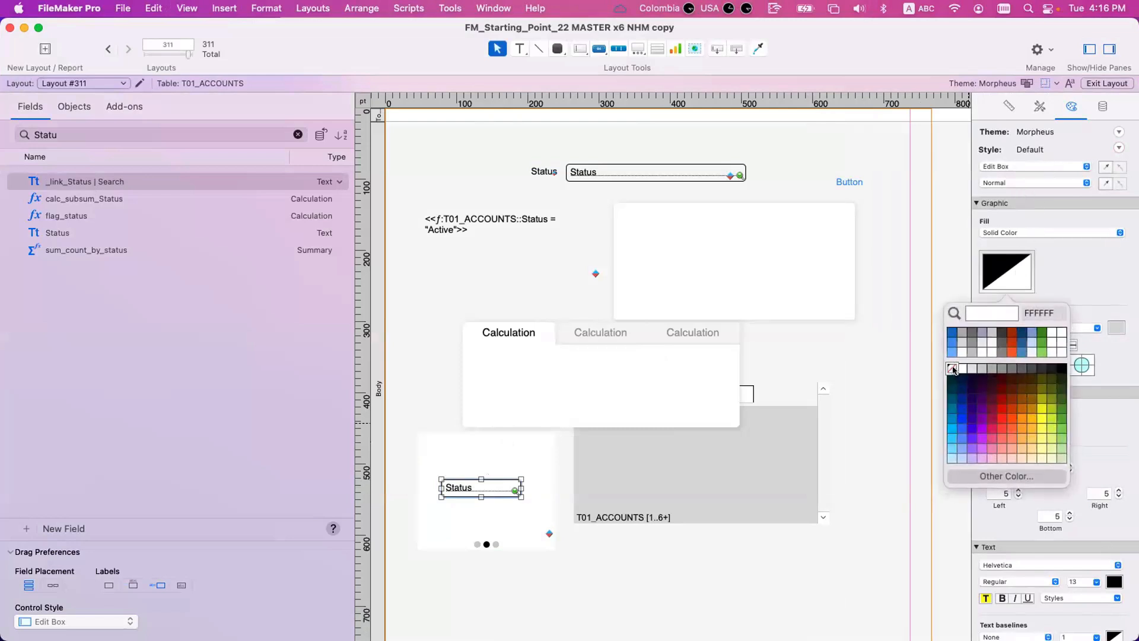
left_click(952, 369)
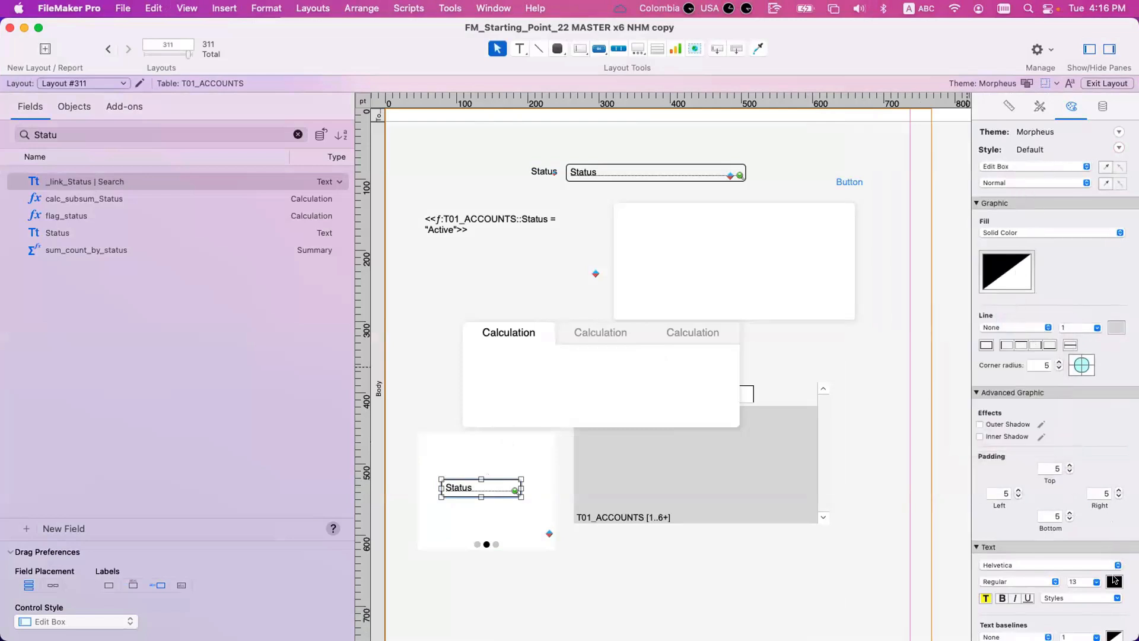
left_click(1113, 580)
left_click(1024, 448)
In Browse mode, show the slide control's second panel and change its Status value to Inactive to test the formatting
key("super+b")
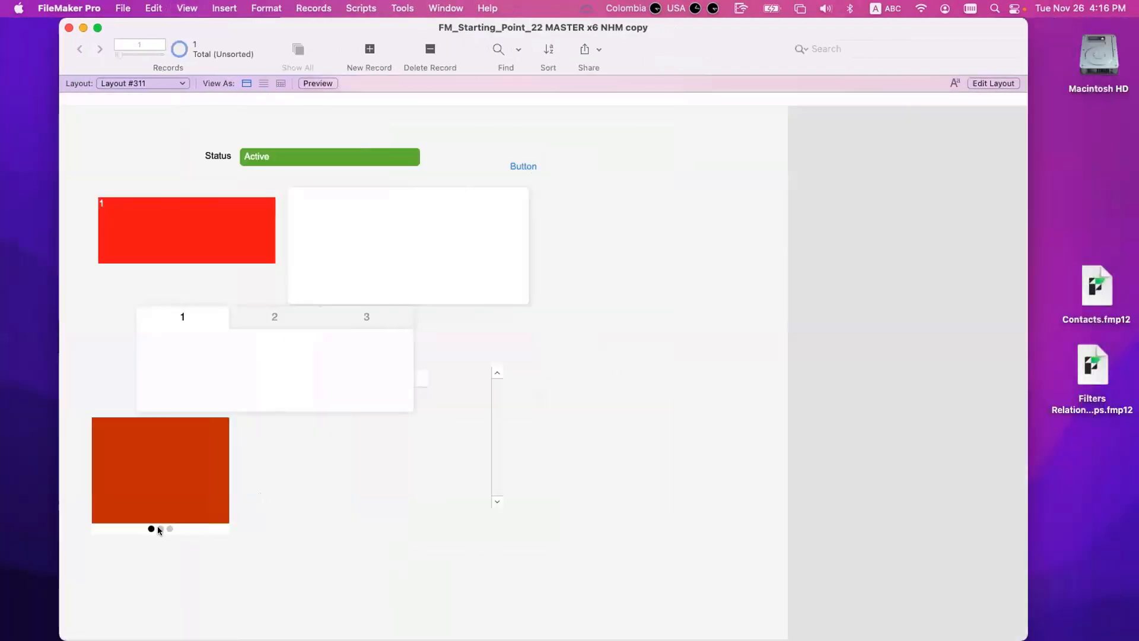
left_click(160, 528)
left_click(144, 471)
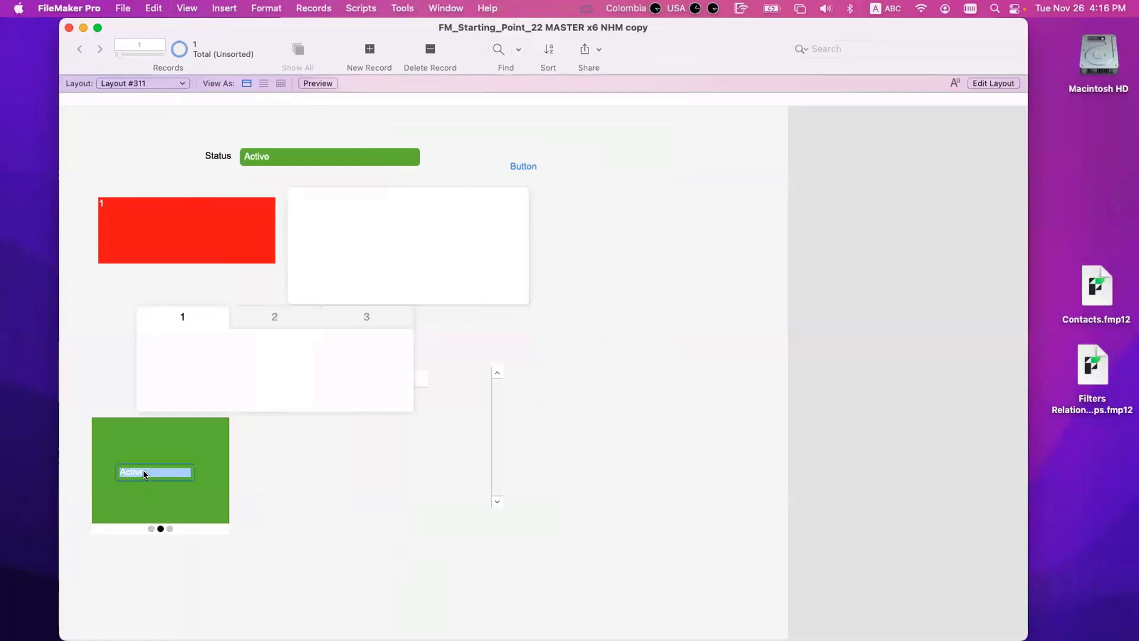
type("Inactive")
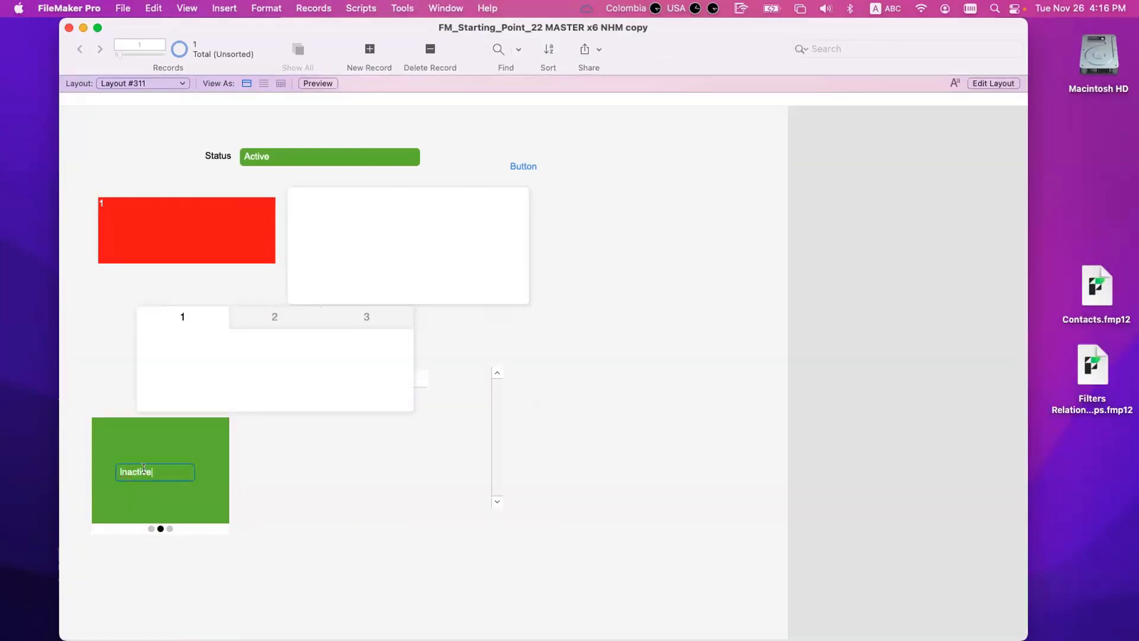
left_click(168, 495)
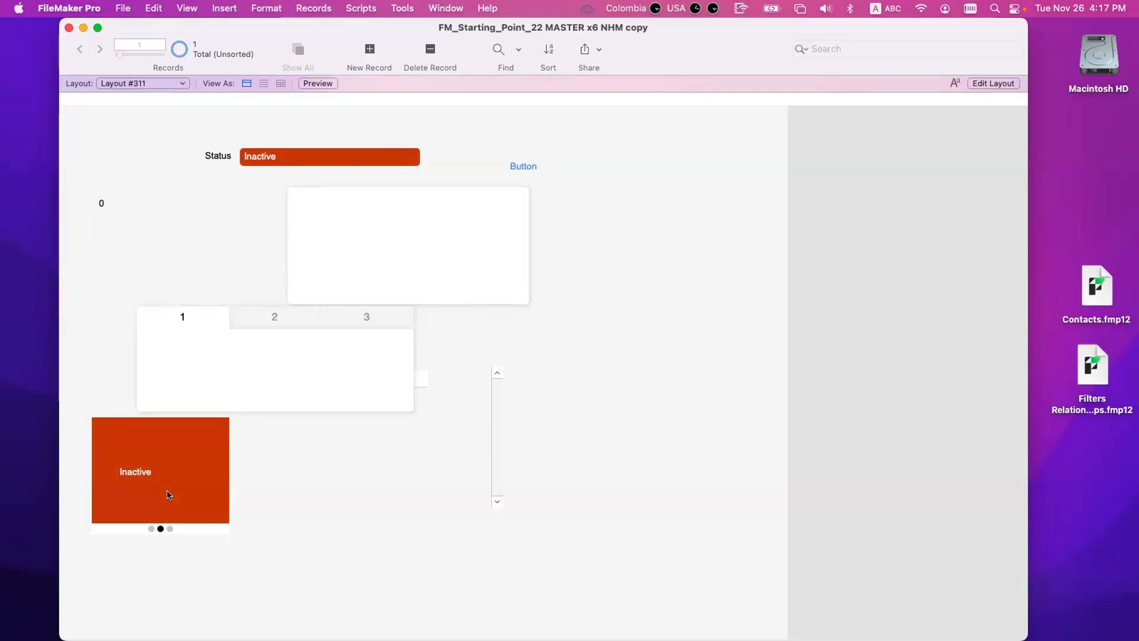
Back in Layout mode, clear the field search and place the Account field above Status and the Billing State field below it
key("super+l")
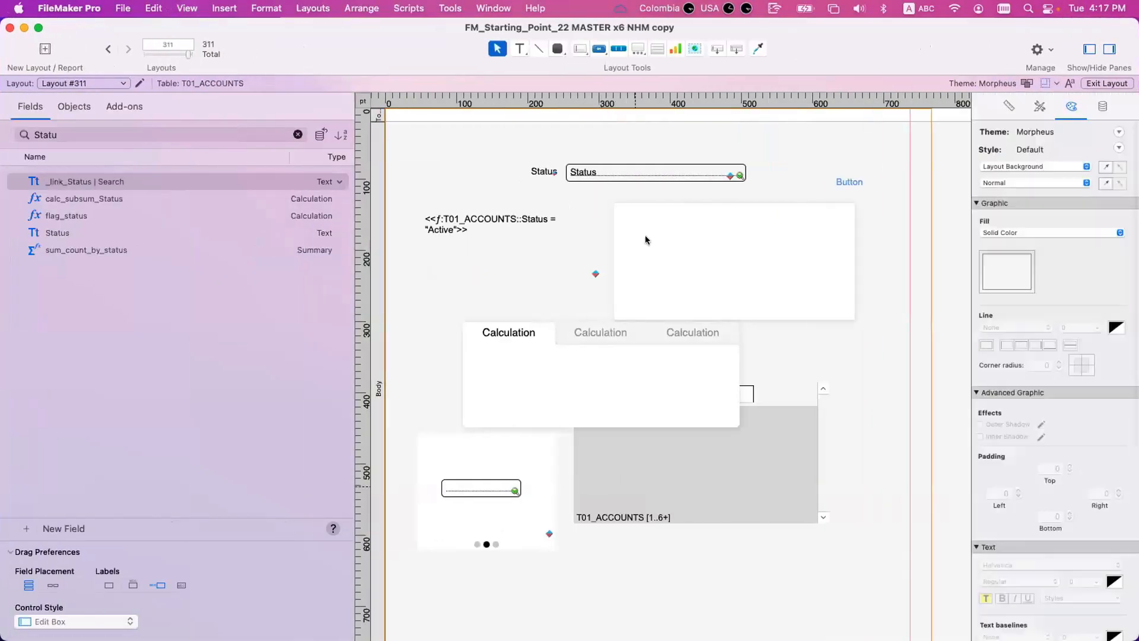
left_click(664, 178)
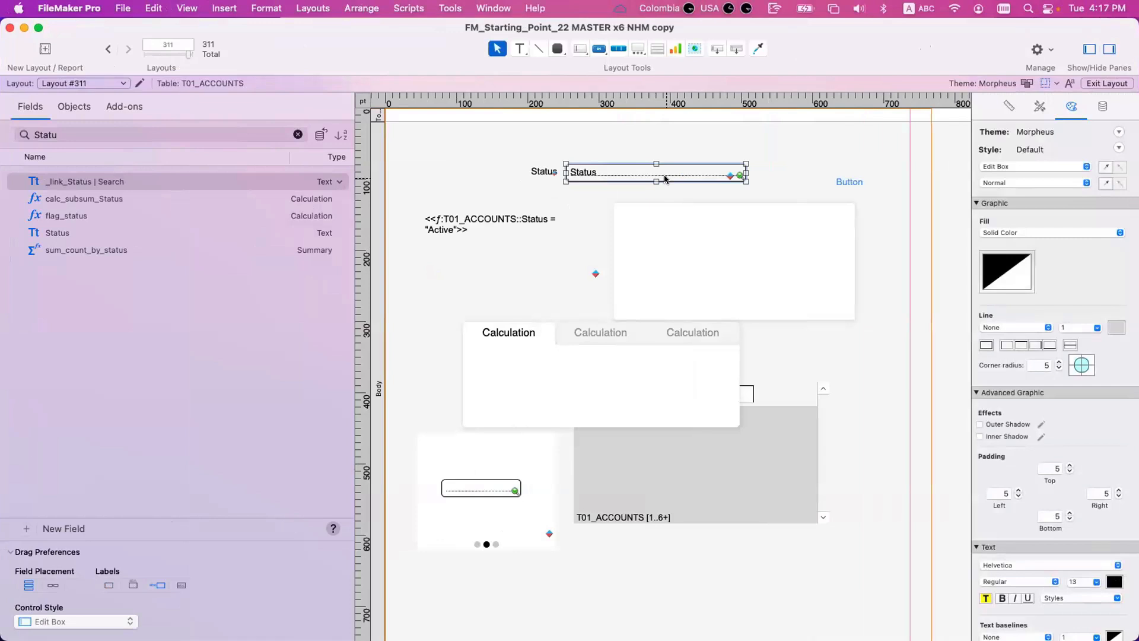
left_click(298, 135)
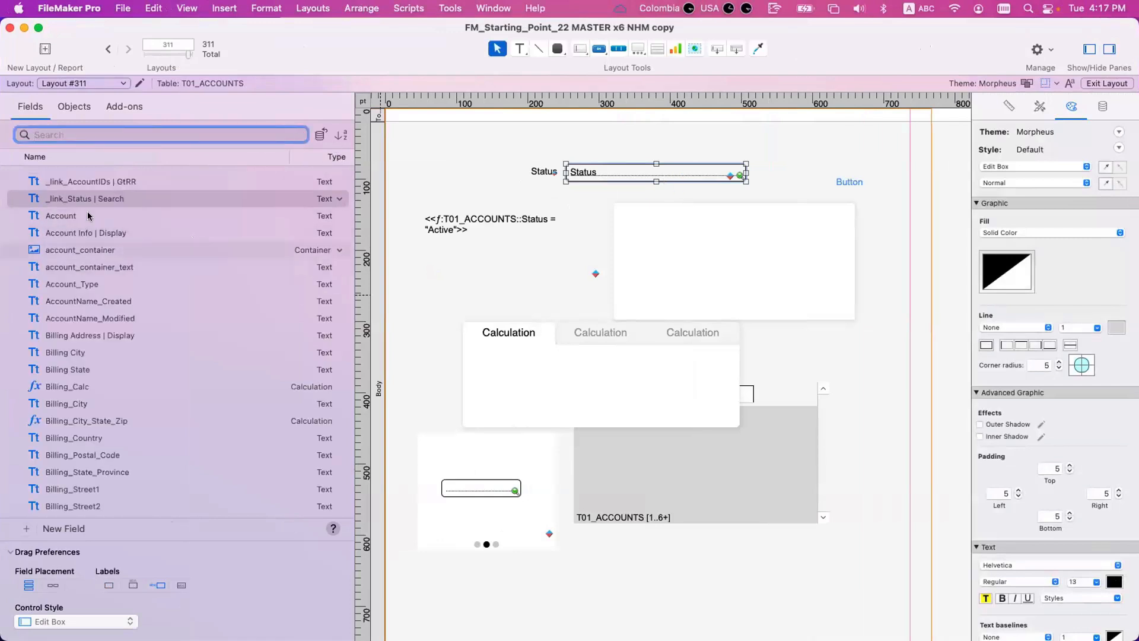
left_click_drag(87, 211, 672, 152)
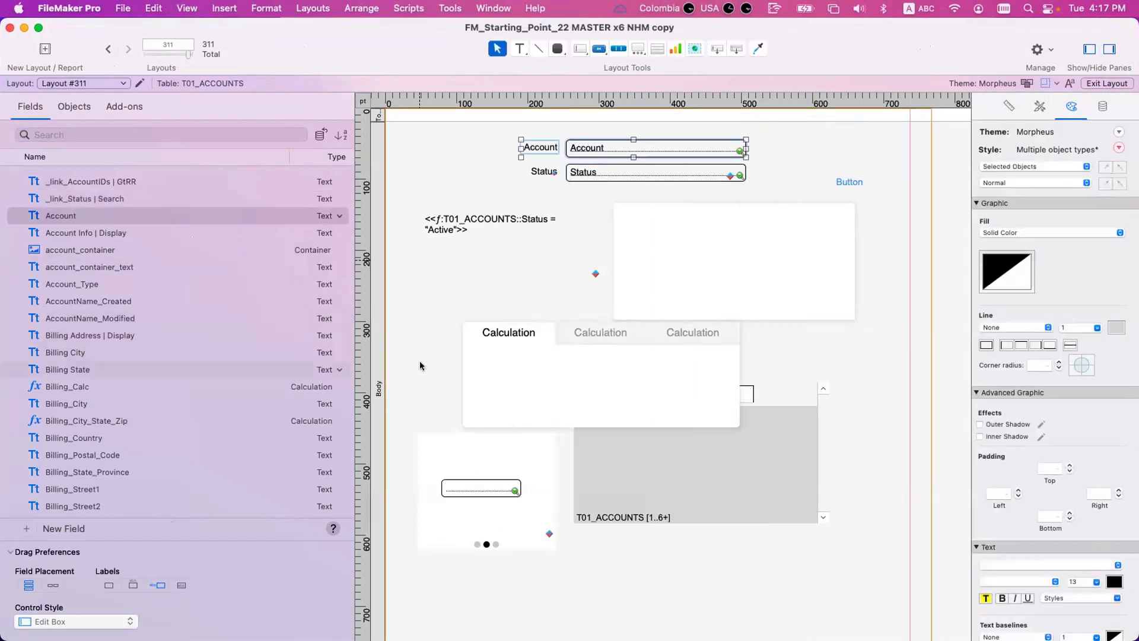
left_click_drag(420, 365, 686, 249)
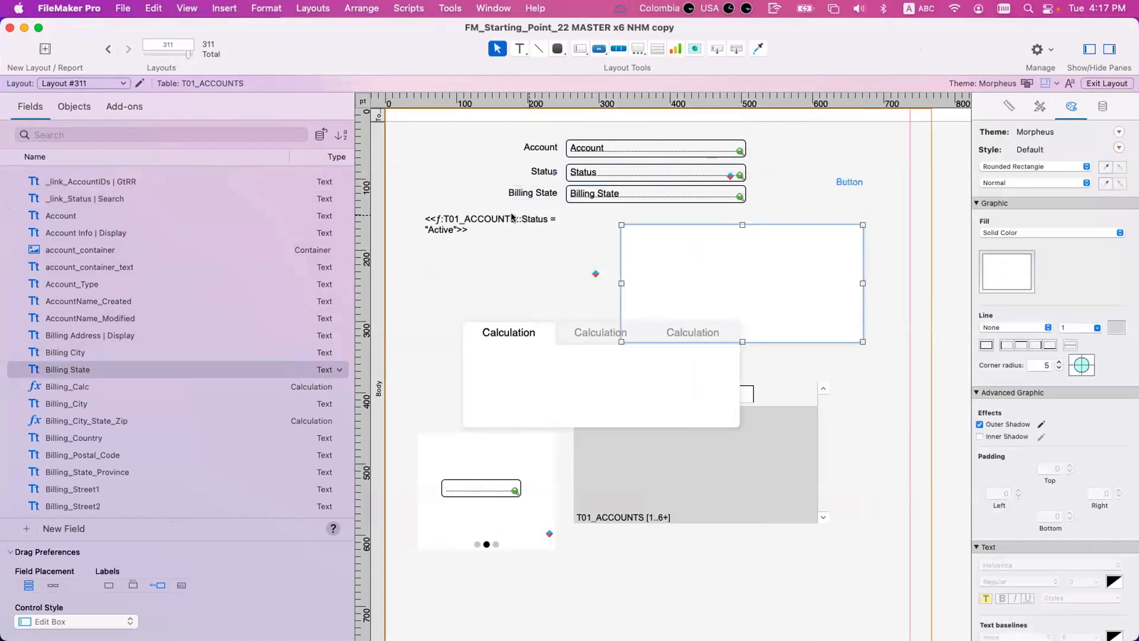
Move the white rectangle and the merge calculation down together to leave space below the Billing State field
left_click(512, 216, "shift")
left_click_drag(511, 216, 513, 229)
left_click(627, 208)
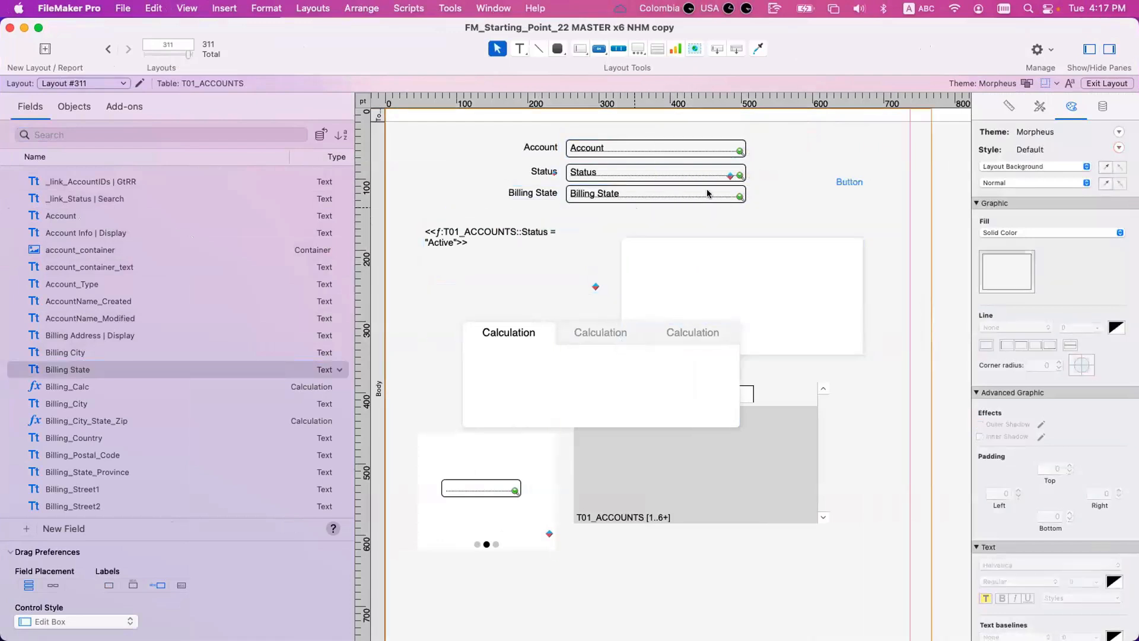
Delete both conditional formatting rules from the upper Status field and apply the change
left_click(670, 193)
left_click(653, 172, "shift")
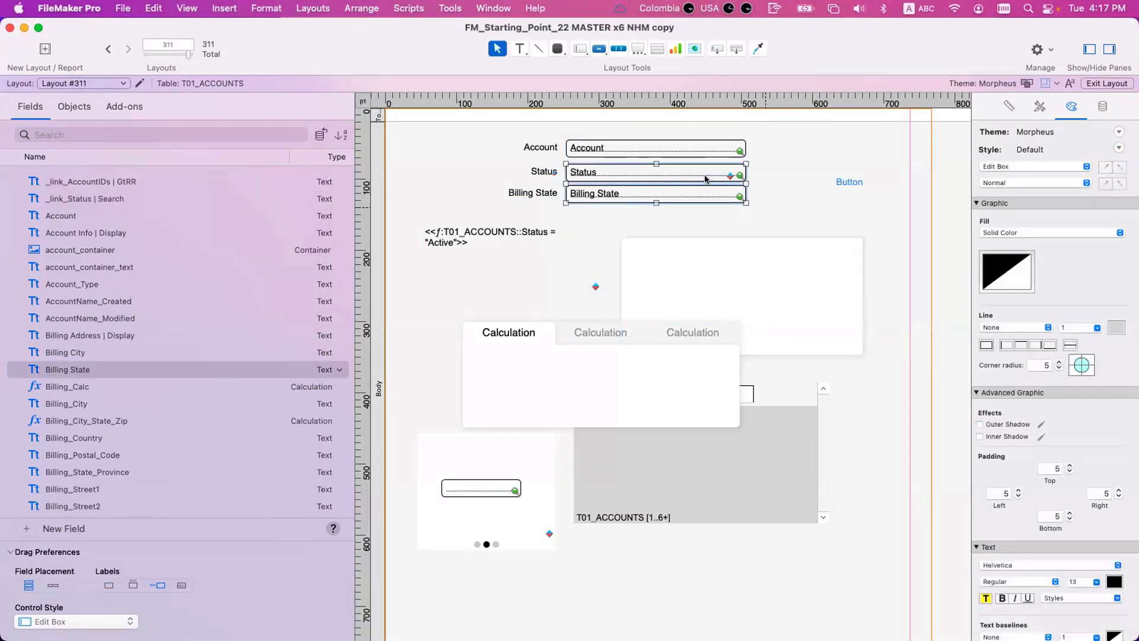
left_click(765, 207)
right_click(707, 178)
left_click(761, 342)
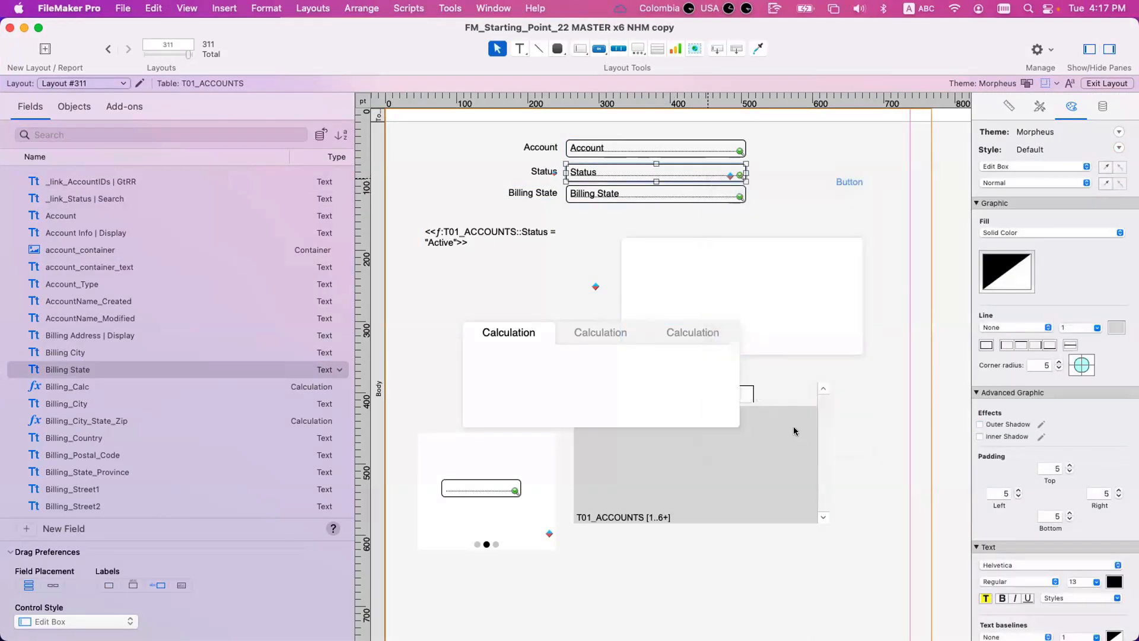
left_click(771, 403)
left_click(771, 403)
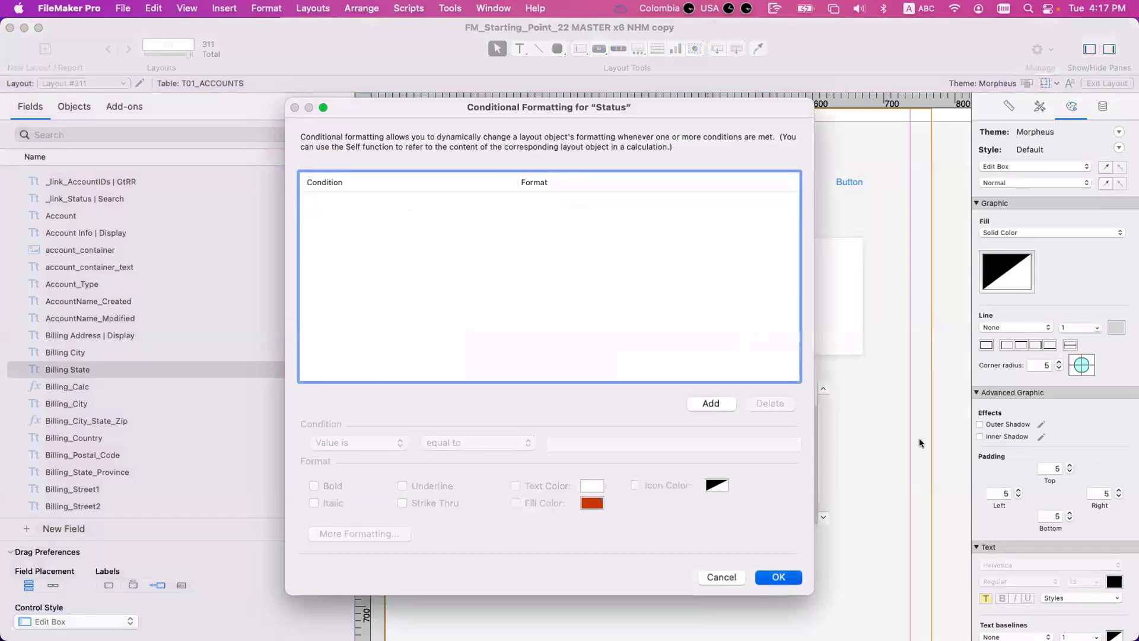
key("Return")
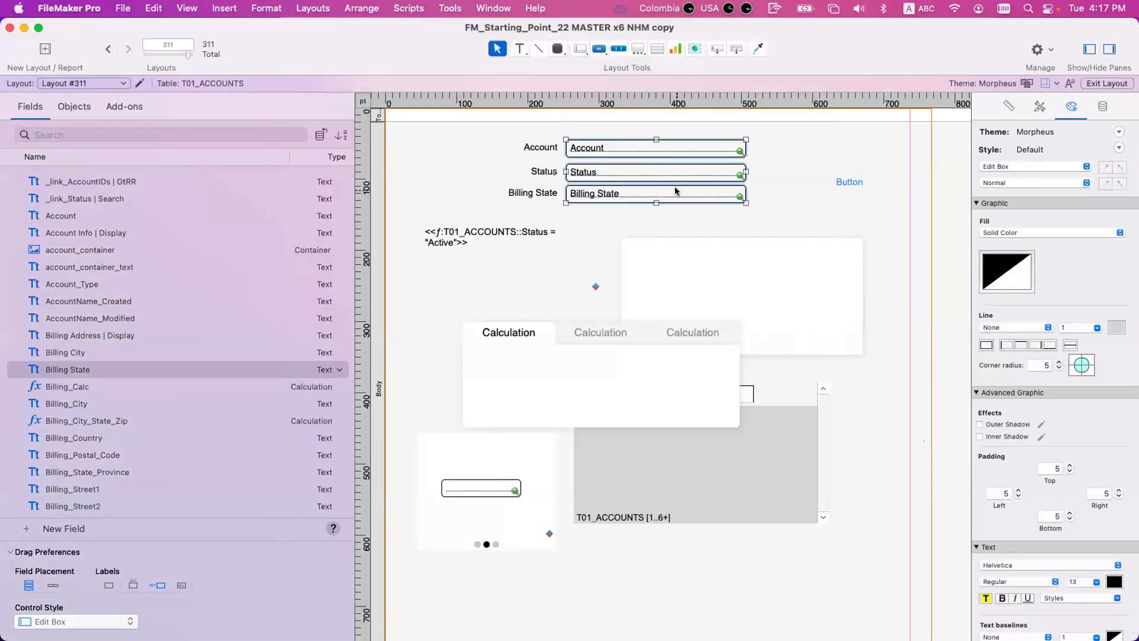
Add a conditional formatting rule to the Account, Status and Billing State fields together with the formula T01_ACCOUNTS::Status = "Active"
right_click(656, 187)
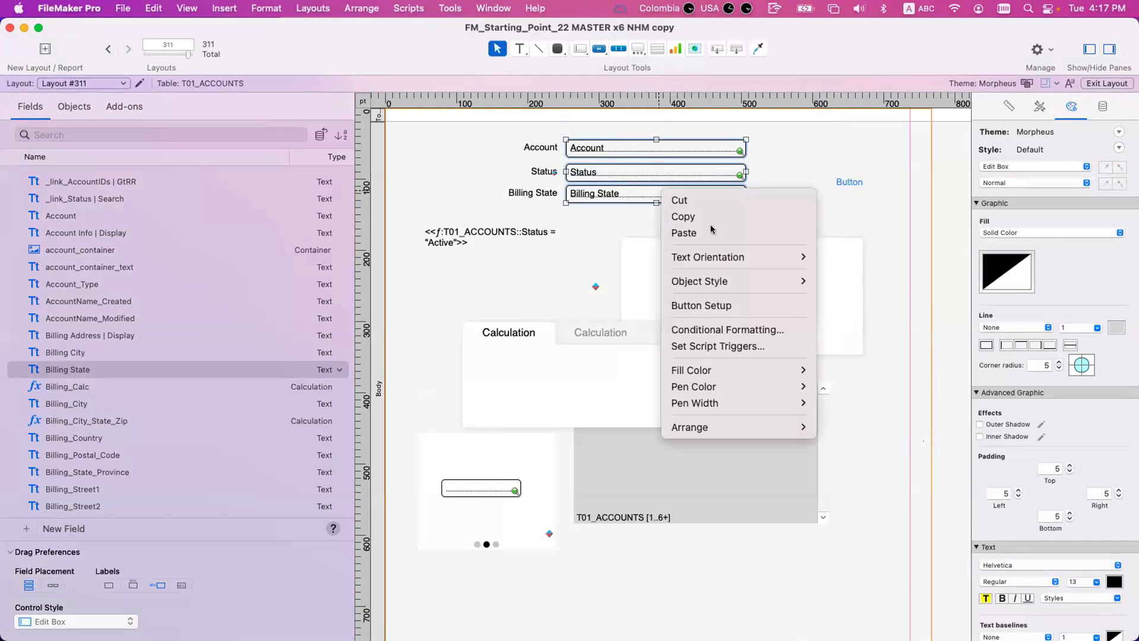
left_click(715, 330)
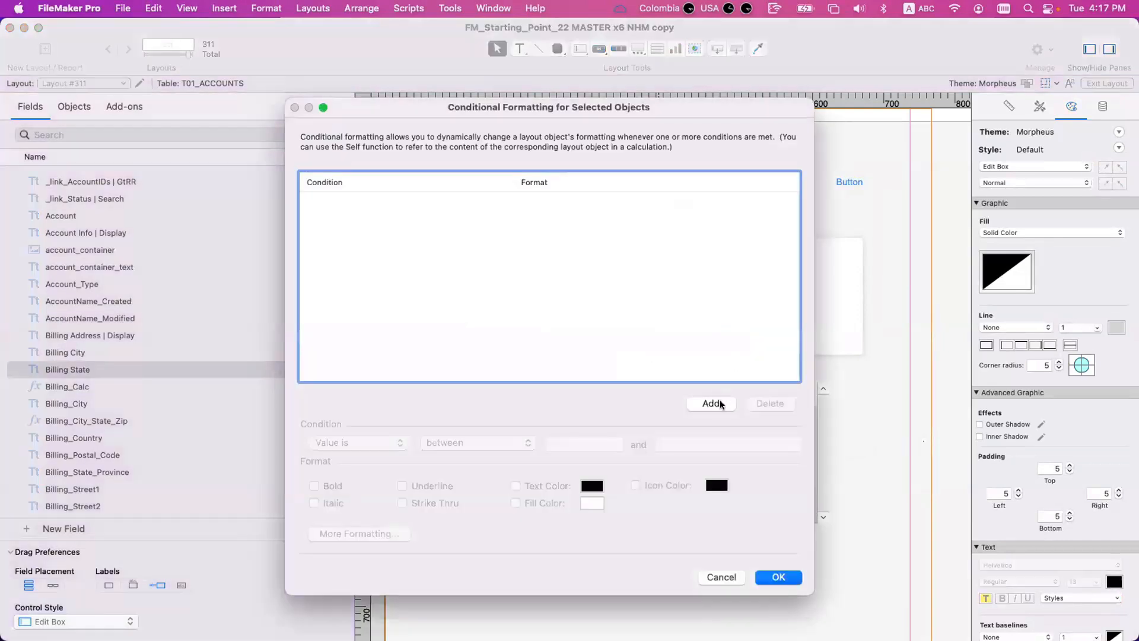
left_click(721, 405)
left_click(349, 442)
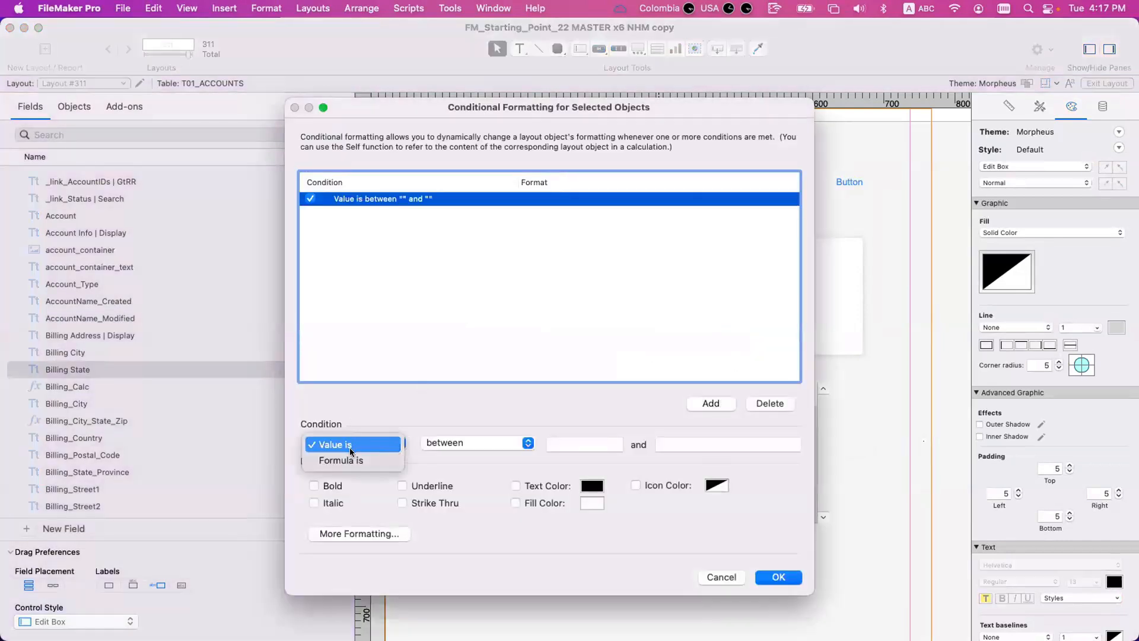
left_click(353, 458)
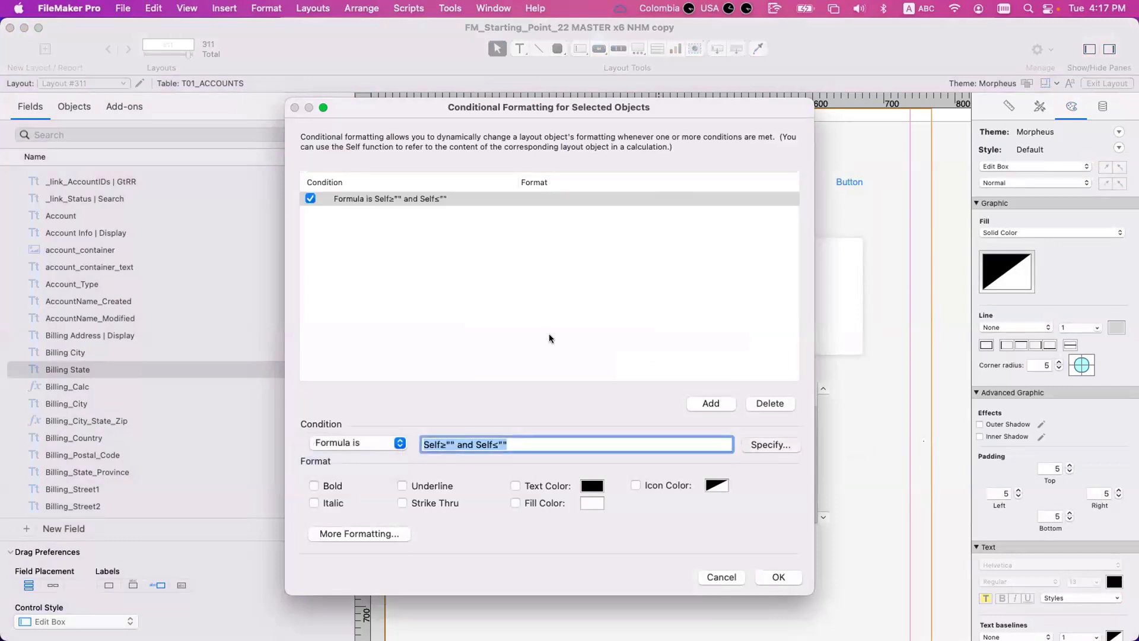
key("super+a")
type("T01_ACCOUNTS::Status")
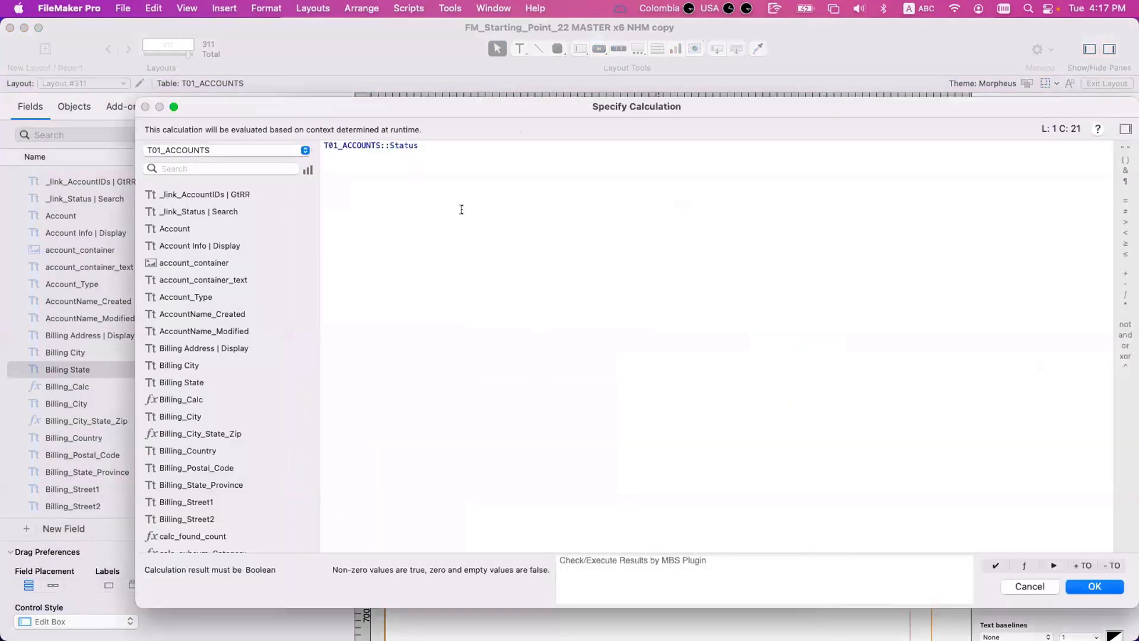
type("= \"Active\"")
key("Return")
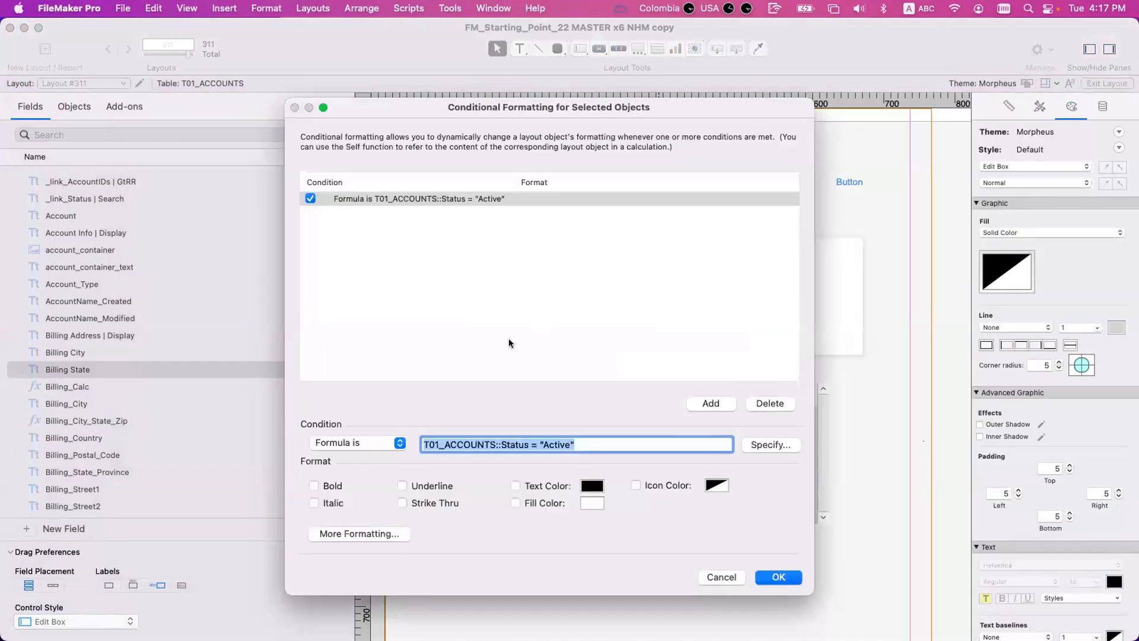
Set the "Active" rule's formatting to a green fill and white text
left_click(591, 502)
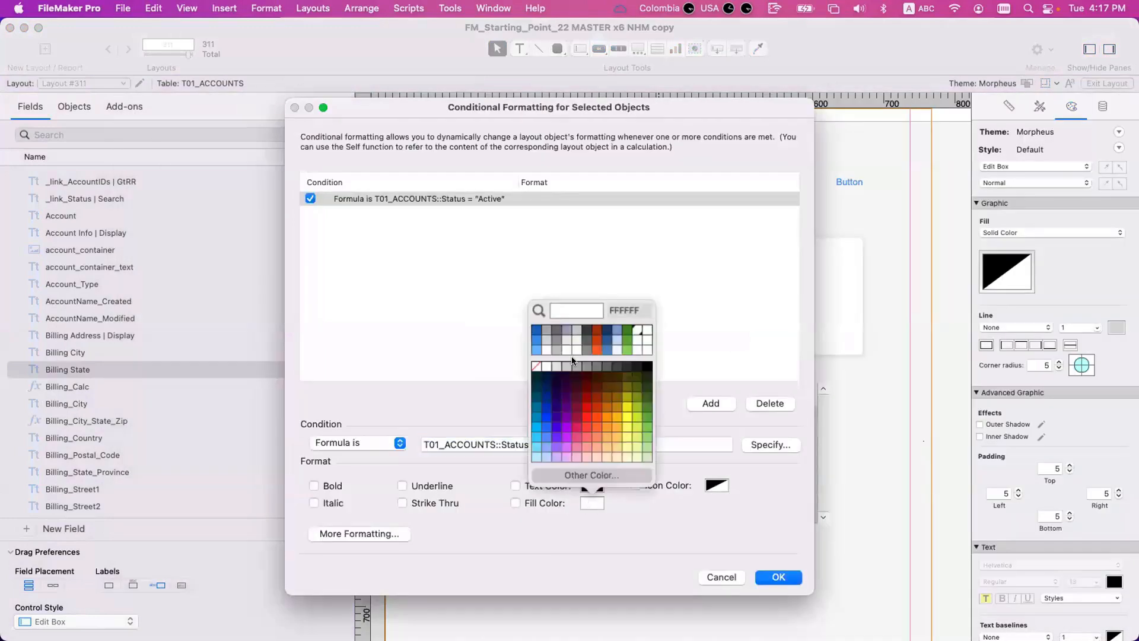
left_click(627, 342)
left_click(546, 485)
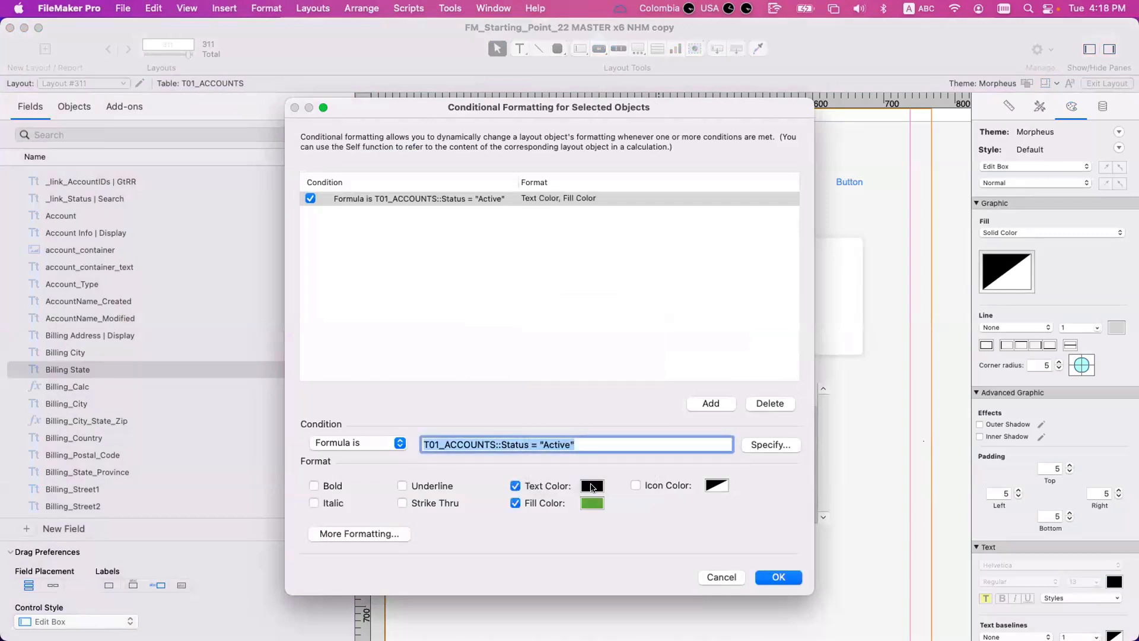
left_click(592, 485)
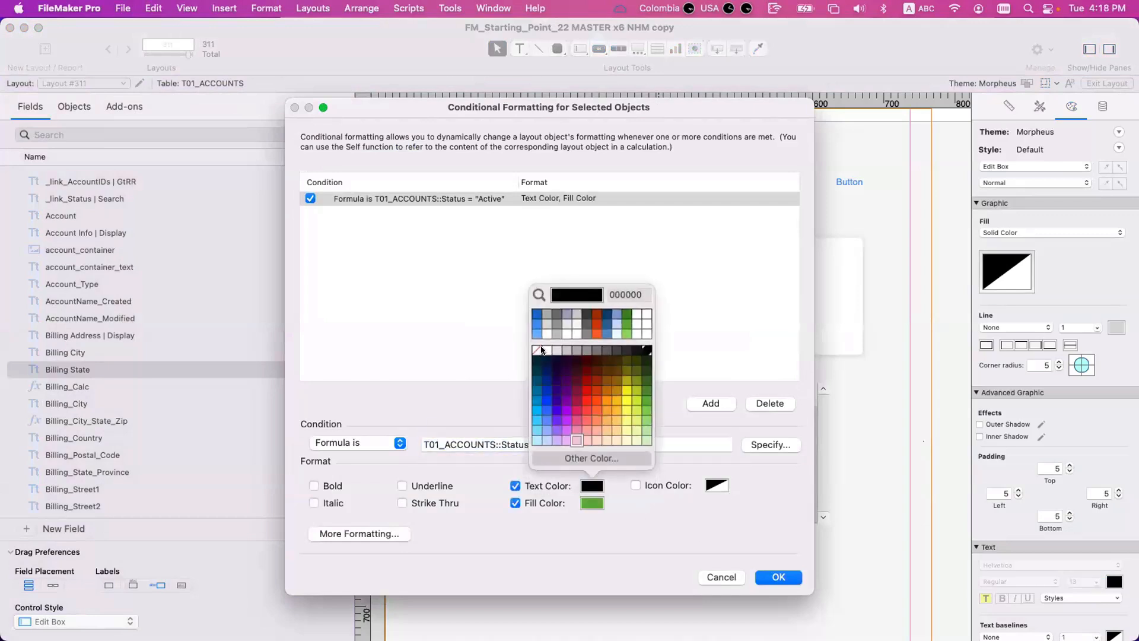
left_click(805, 598)
Add a second rule to the three fields with the formula T01_ACCOUNTS::Status = "Inactive", reusing the copied "Active" formula, and apply the rules
left_click(720, 398)
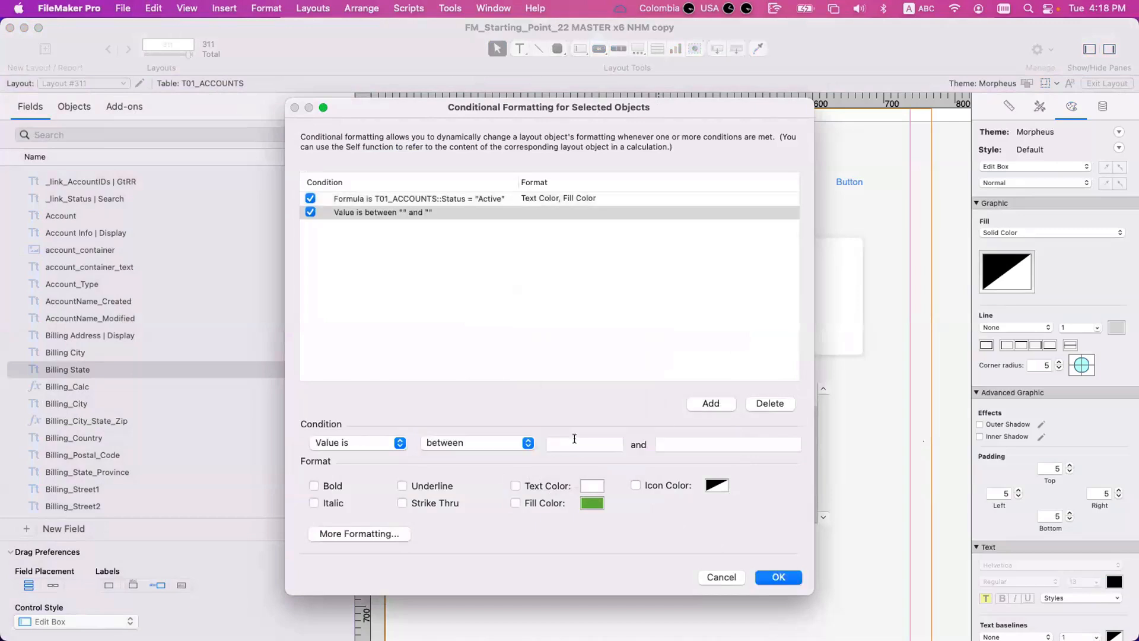
left_click(448, 197)
key("super+c")
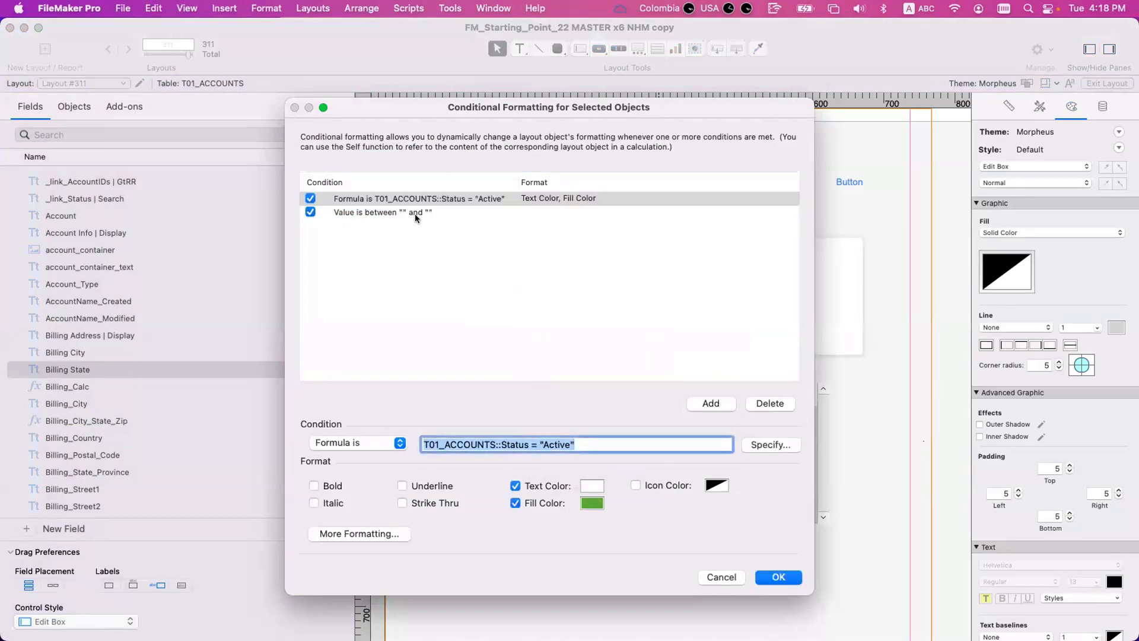
left_click(415, 214)
left_click(359, 443)
left_click(360, 460)
left_click(464, 446)
key("super+v")
left_click_drag(543, 443, 549, 443)
type("Ina")
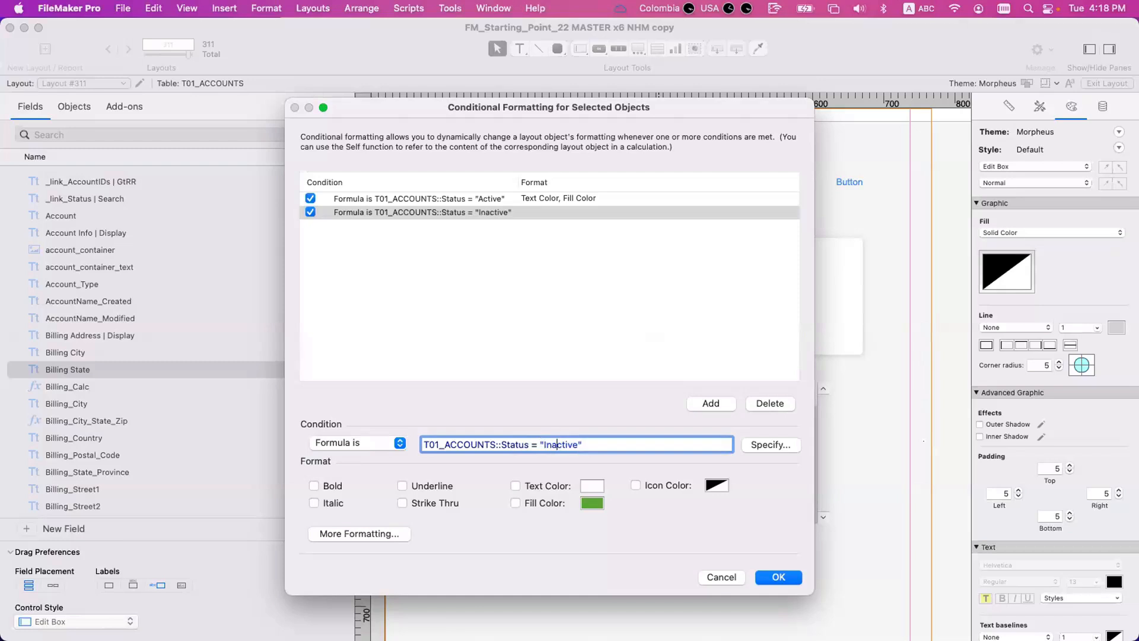
key("Return")
right_click(642, 188)
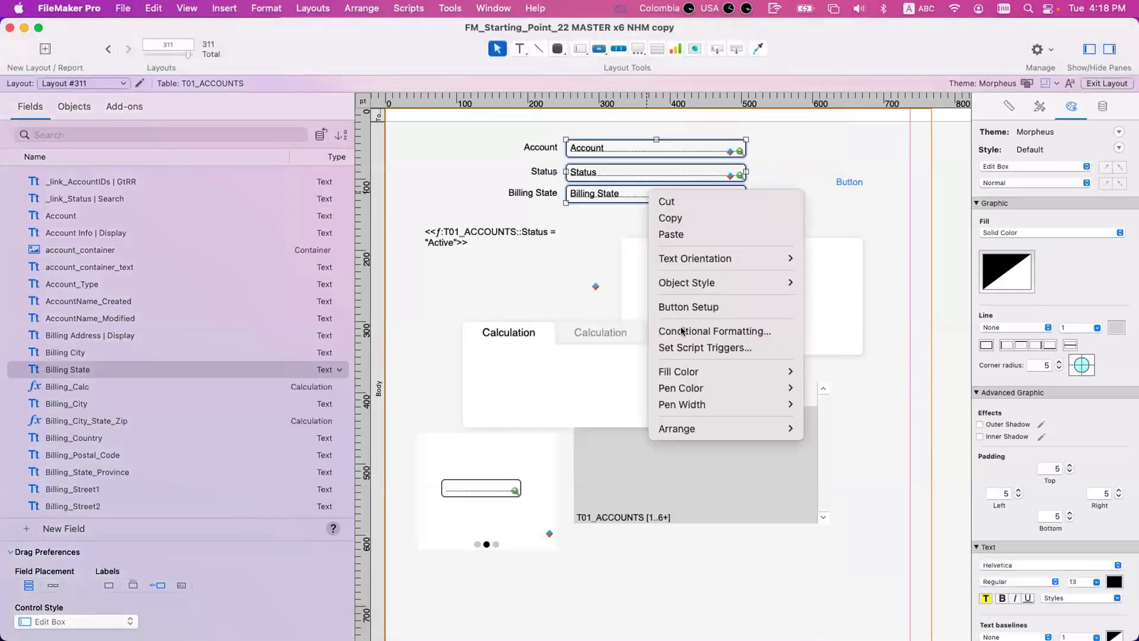
left_click(681, 331)
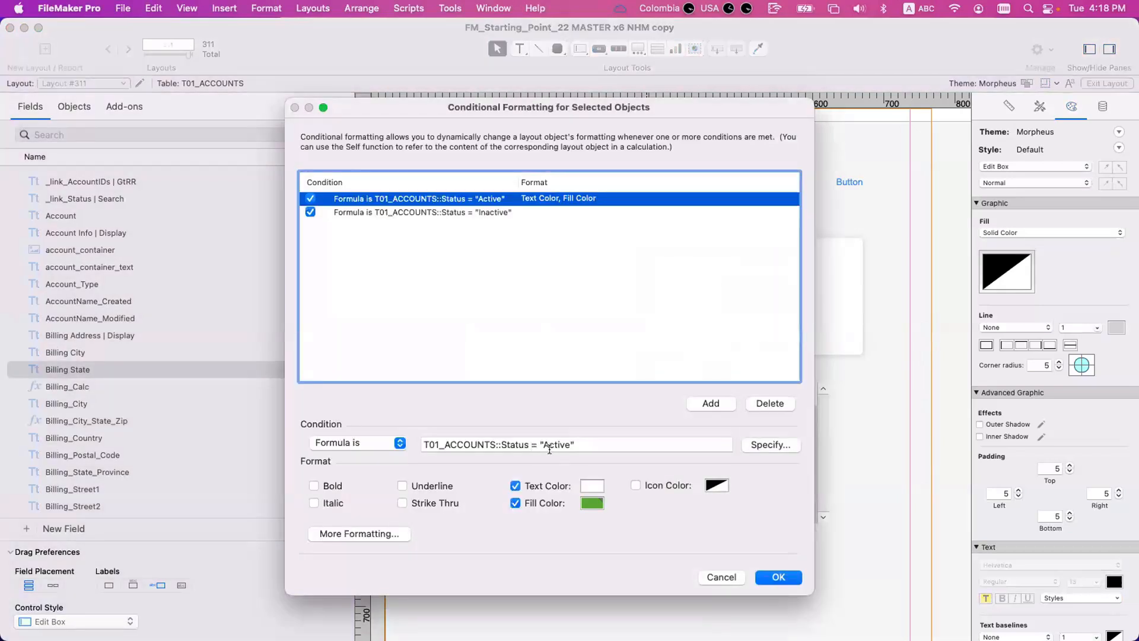
left_click(549, 449)
key("BackSpace")
type("In")
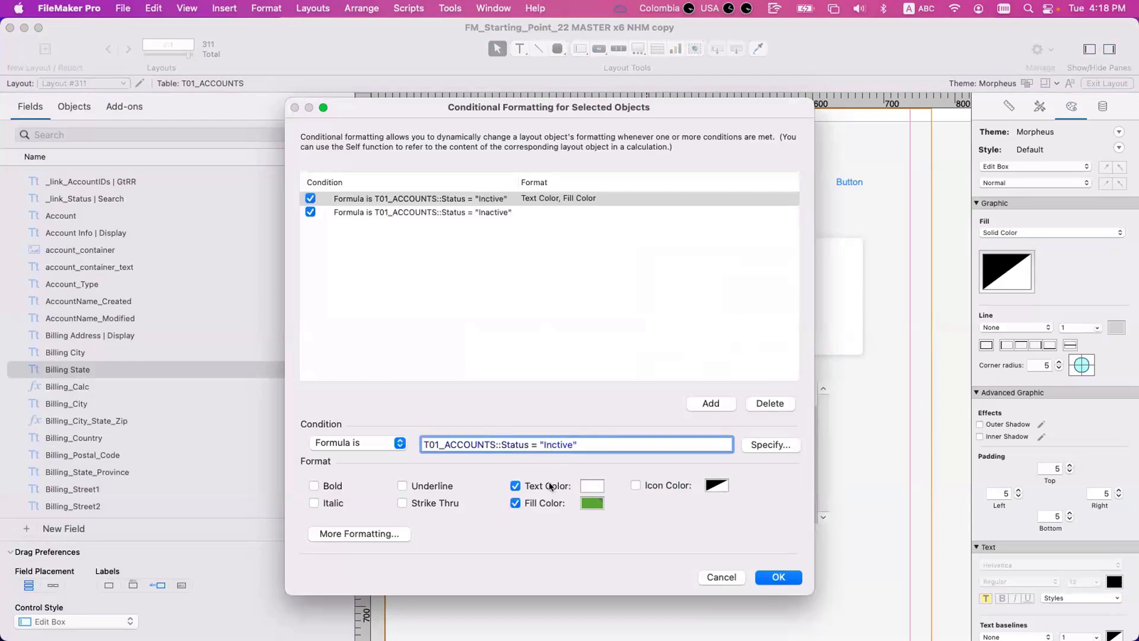
key("Escape")
Give the "Inactive" rule of the Account, Status and Billing State fields a red fill and white text, and apply the rules
right_click(642, 178)
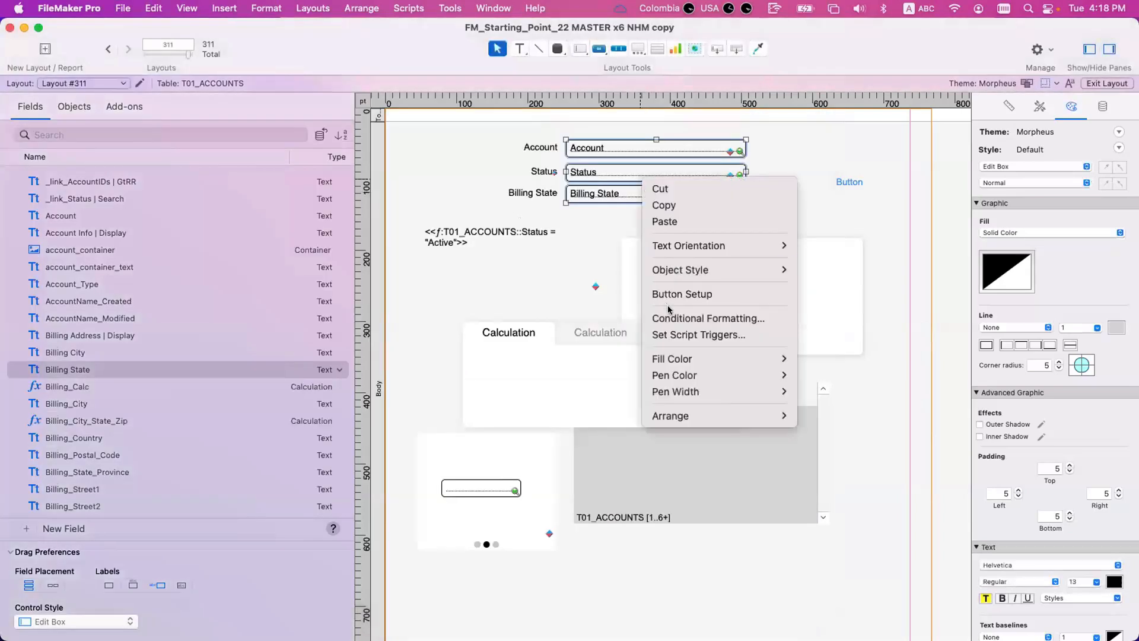
left_click(682, 318)
key("Down")
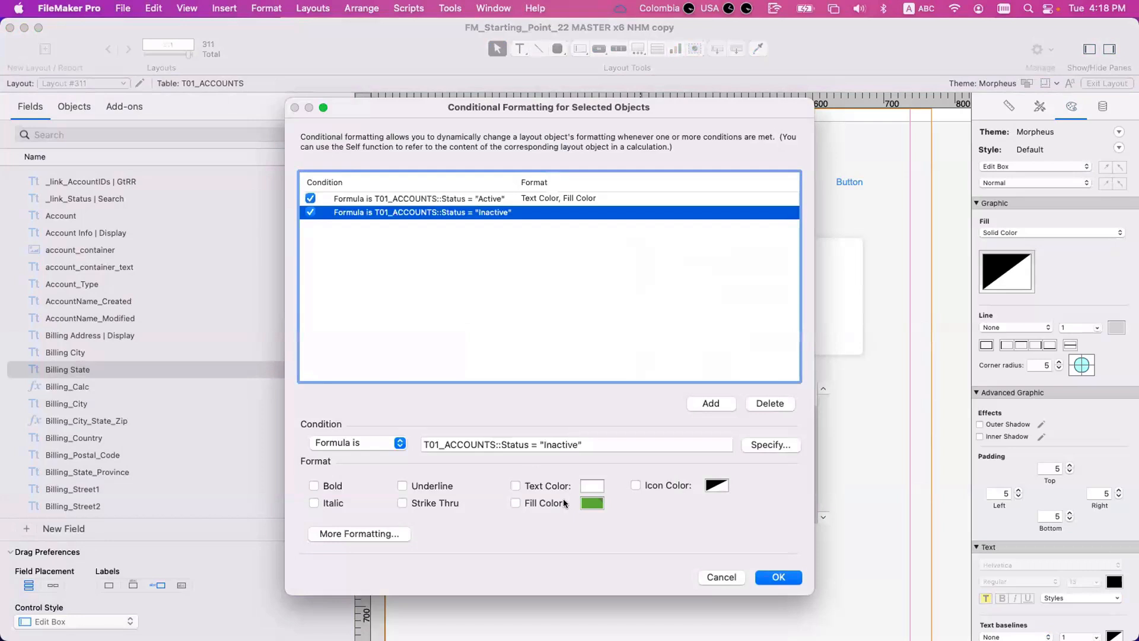
left_click(564, 502)
left_click(587, 502)
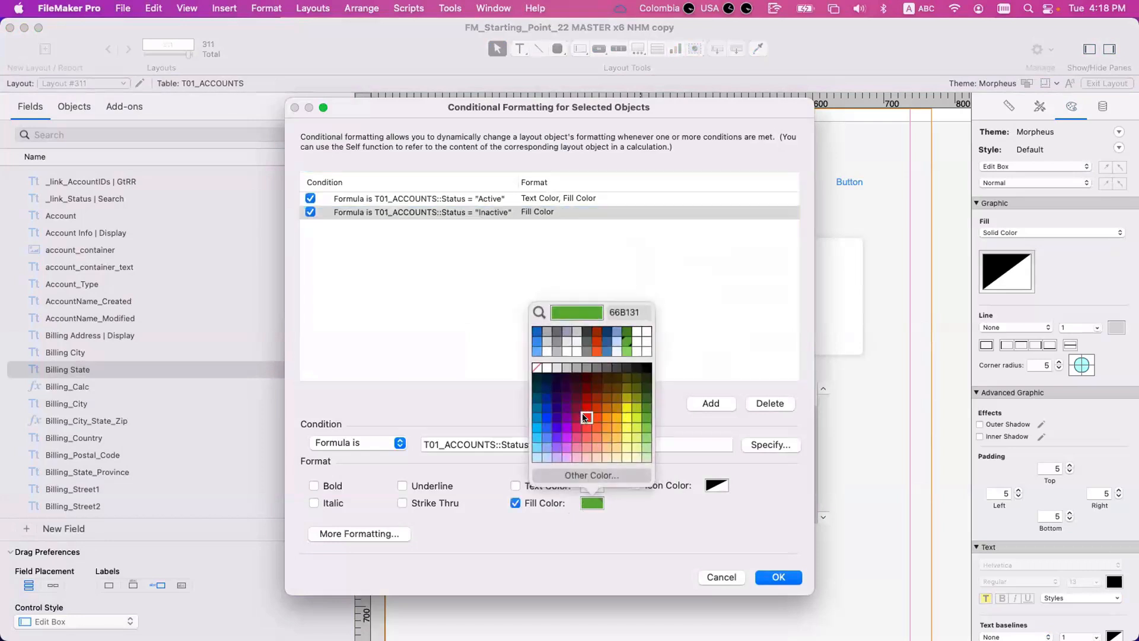
left_click(595, 340)
left_click(550, 483)
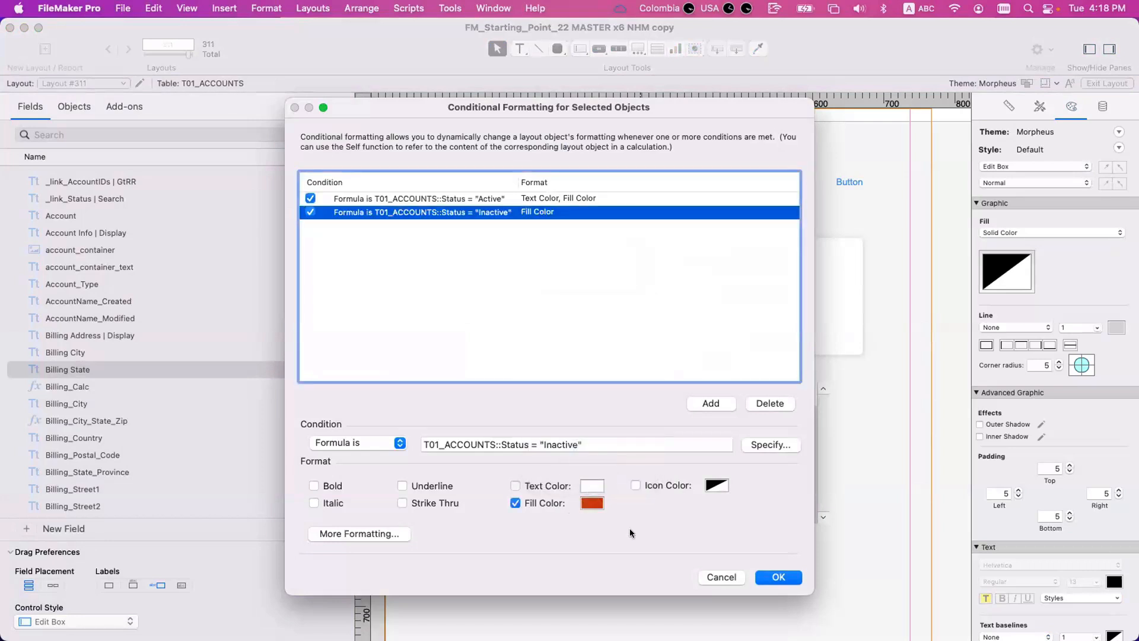
left_click(773, 577)
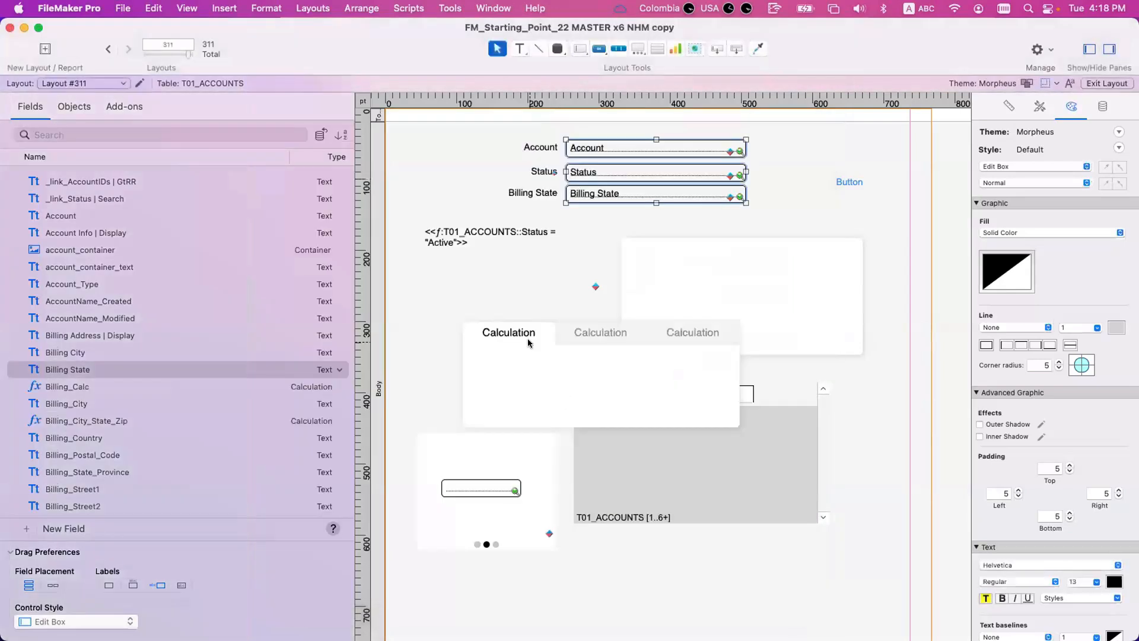
Check the three fields' formatting in Browse mode and review their shared conditional formatting rules in Layout mode without changing them
key("super+b")
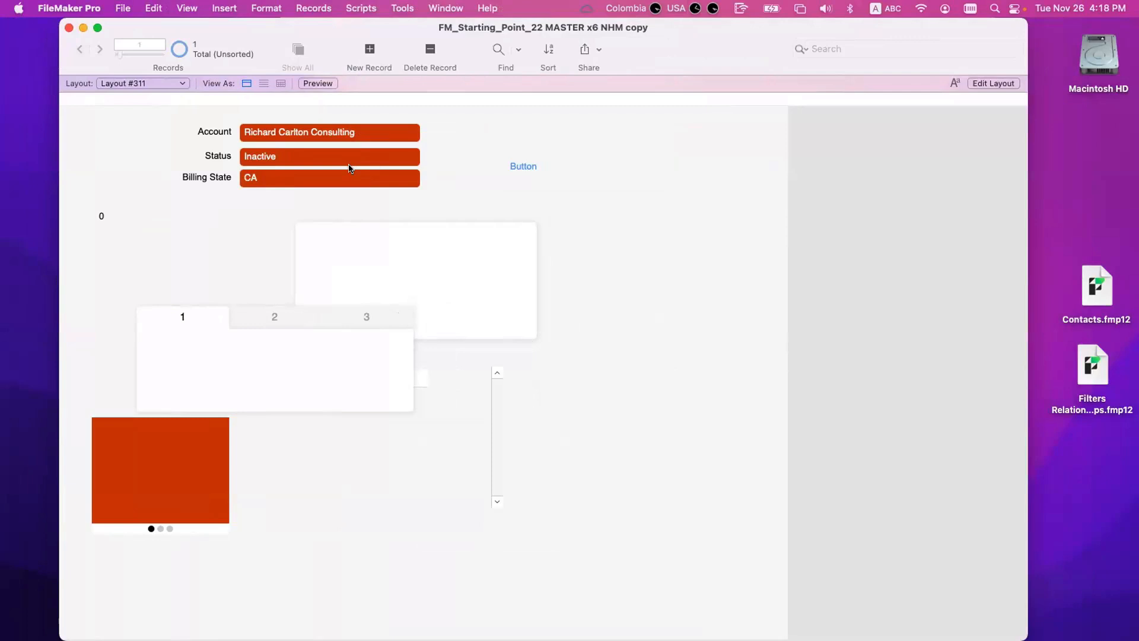
key("super+l")
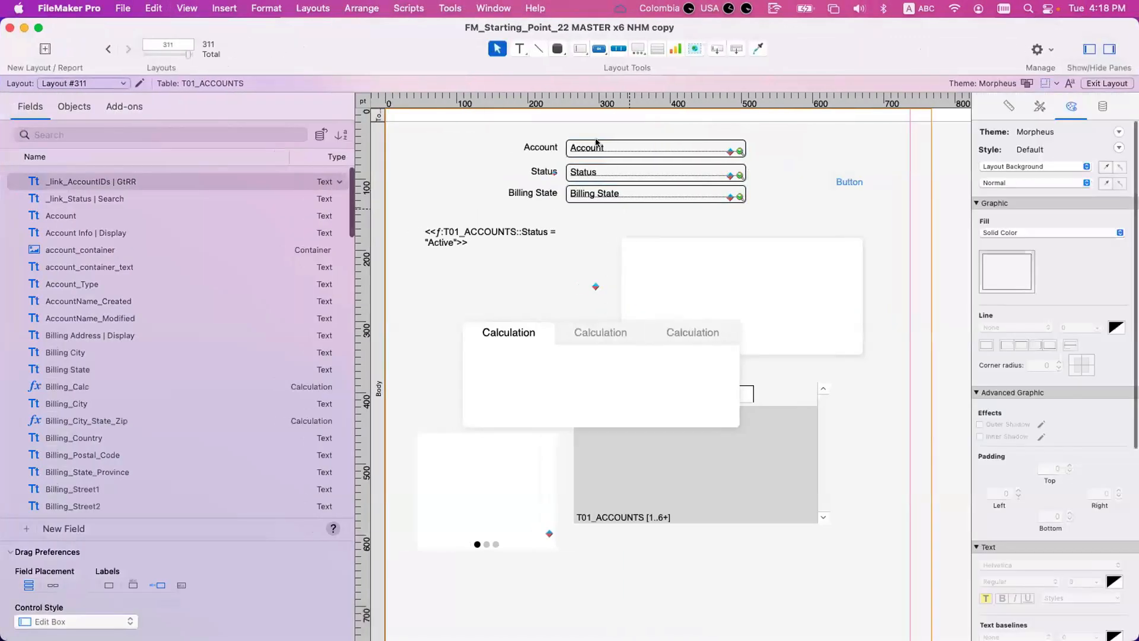
left_click(596, 142)
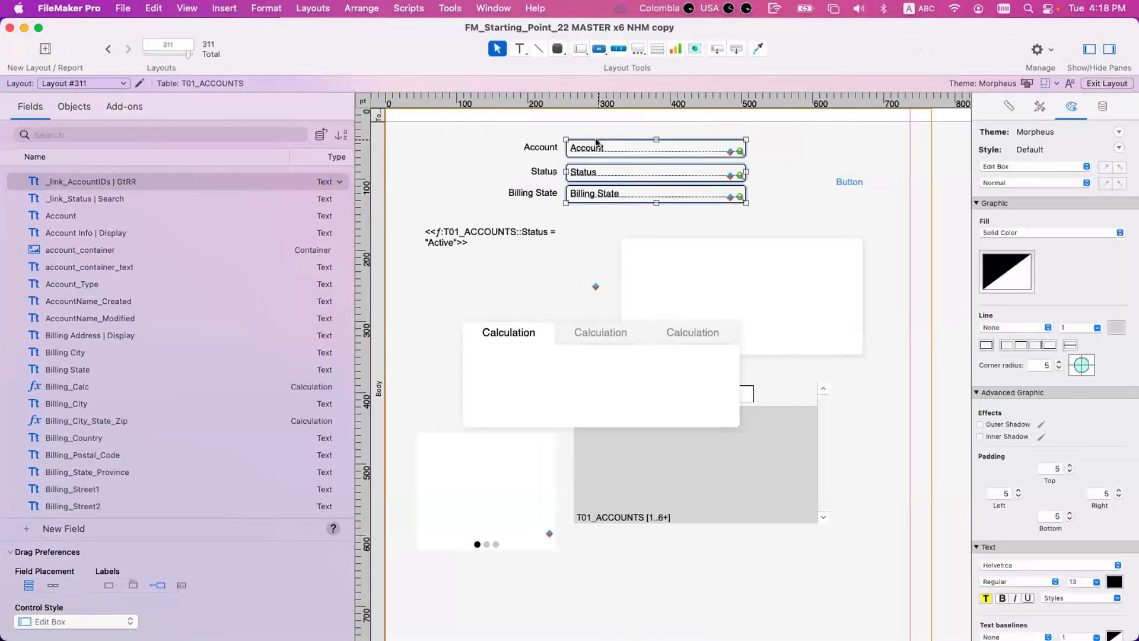
right_click(618, 144)
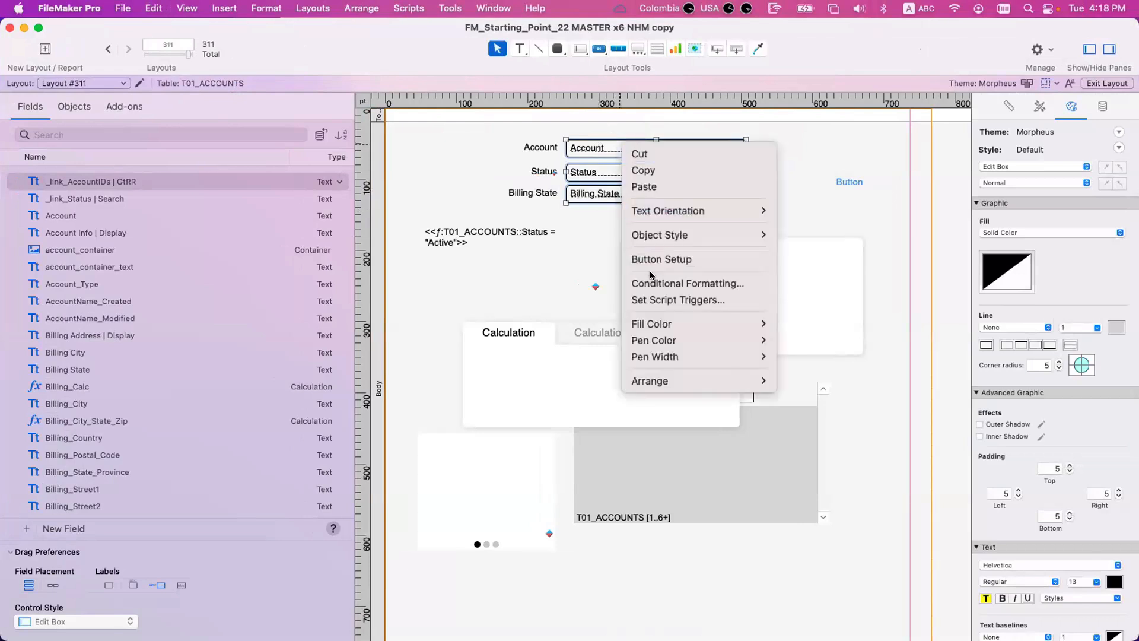
left_click(650, 278)
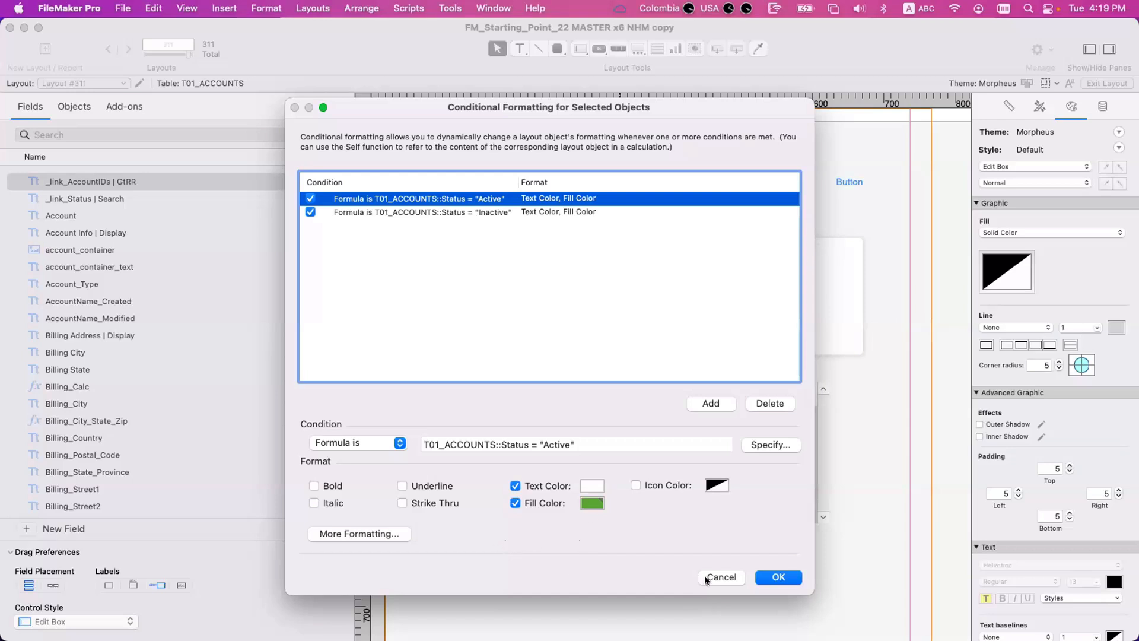
left_click(725, 577)
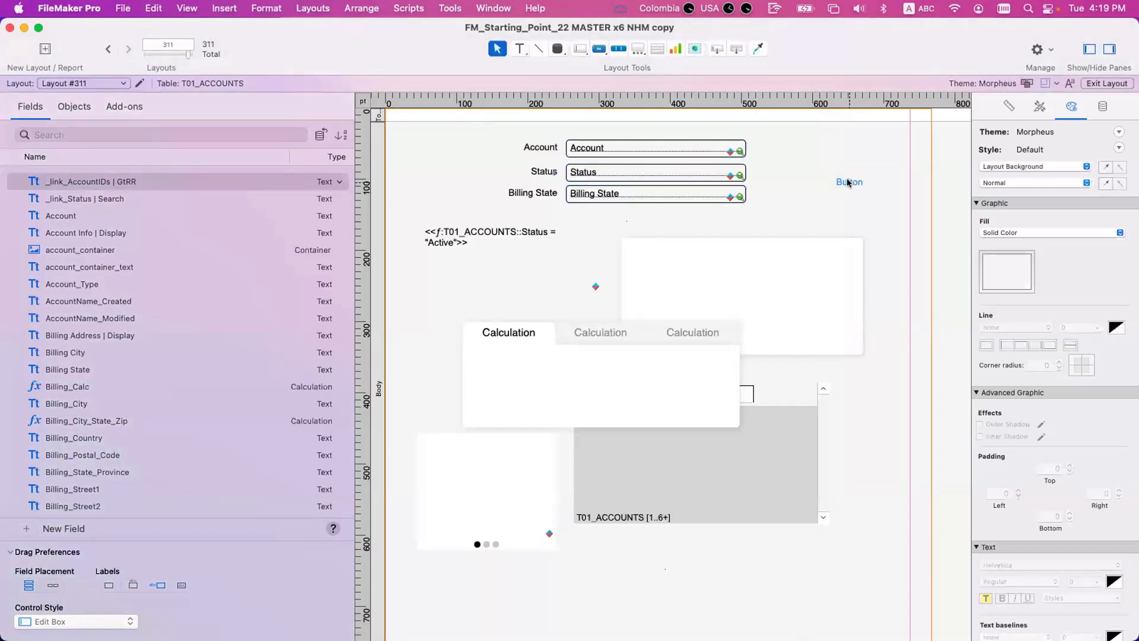
Move the button slightly up and to the left on the layout and check its conditional formatting rules without adding any
left_click_drag(849, 183, 839, 174)
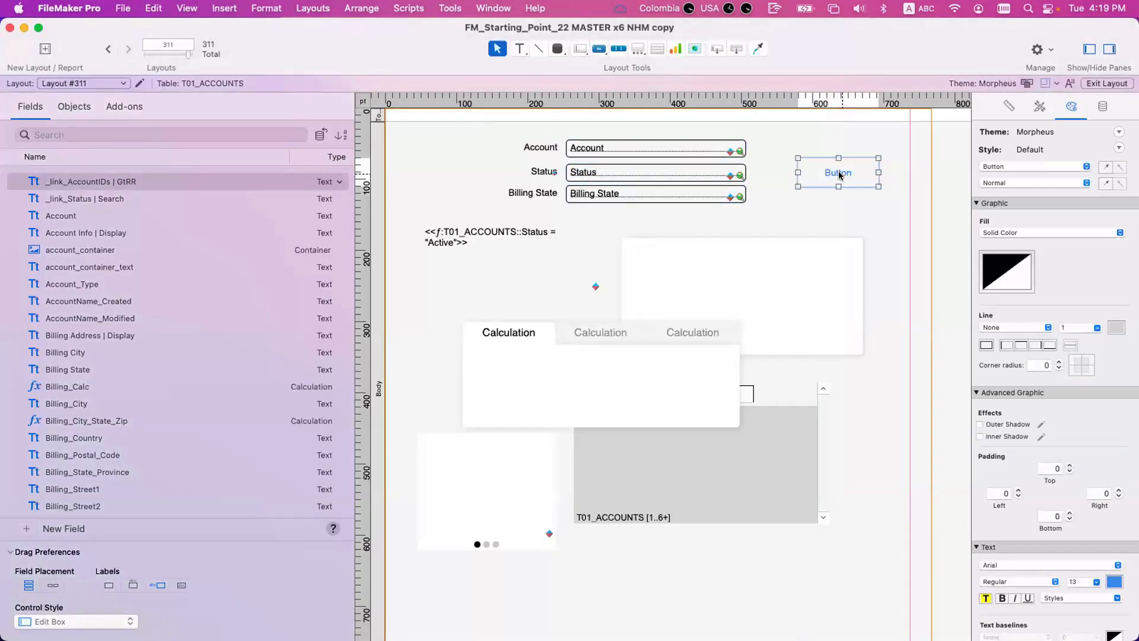
double_click(839, 174)
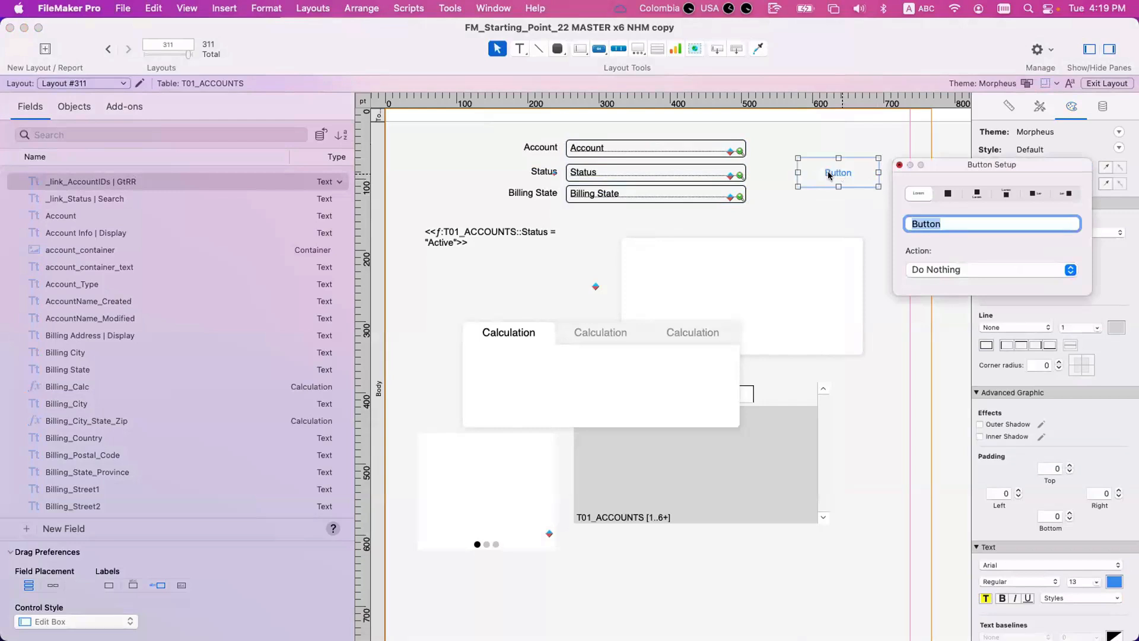
right_click(833, 173)
left_click(833, 173)
right_click(833, 173)
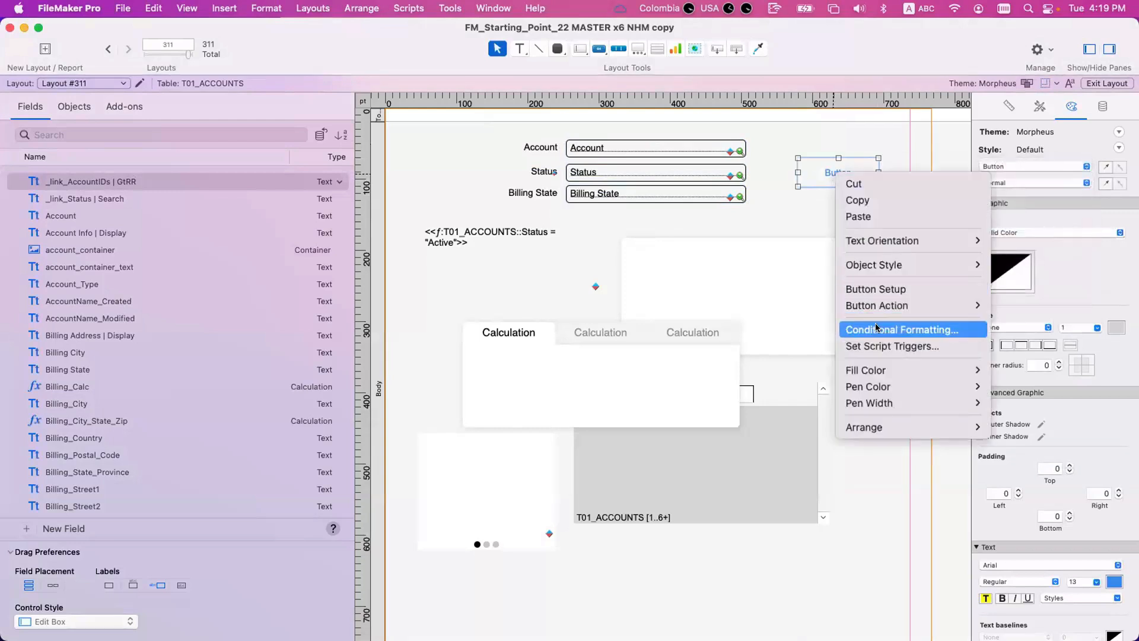
left_click(876, 327)
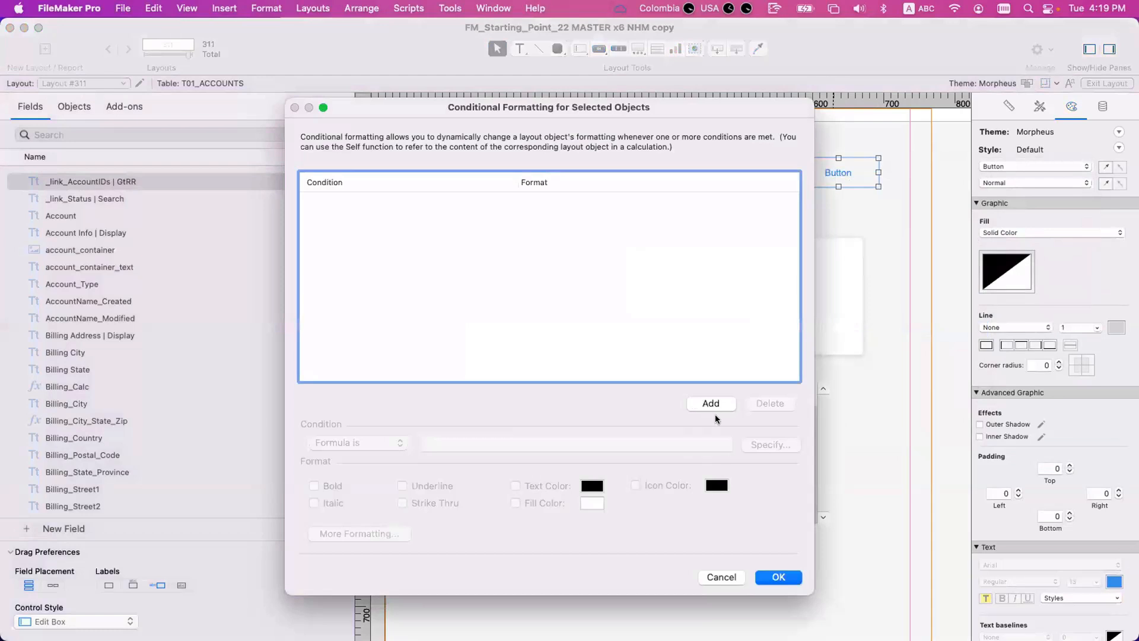
key("Escape")
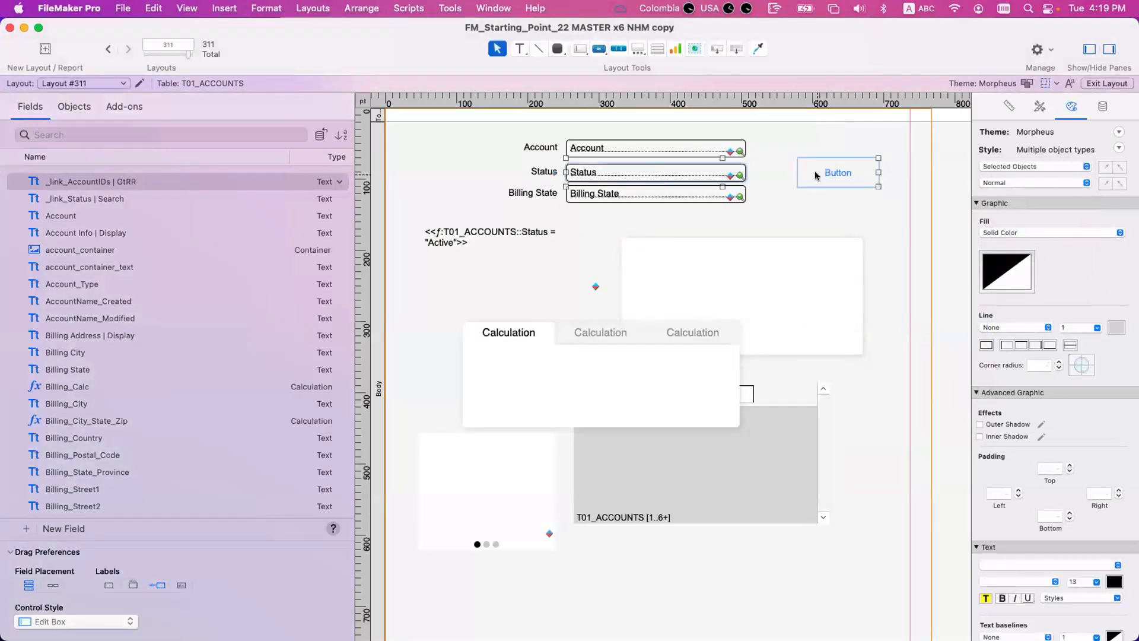
right_click(814, 174)
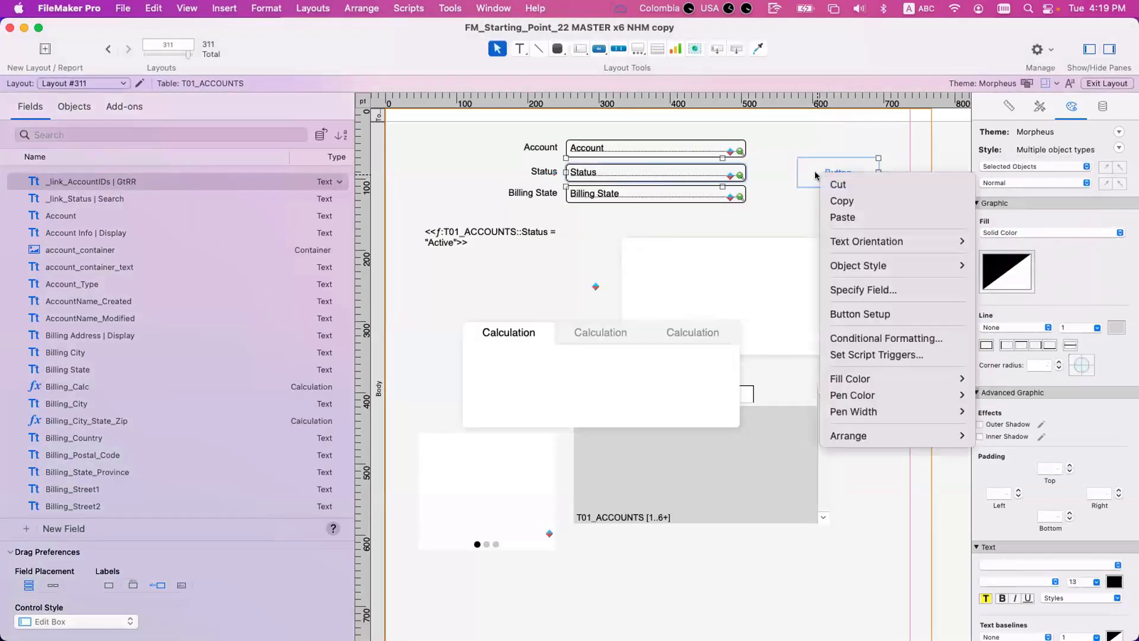
left_click(837, 338)
key("Escape")
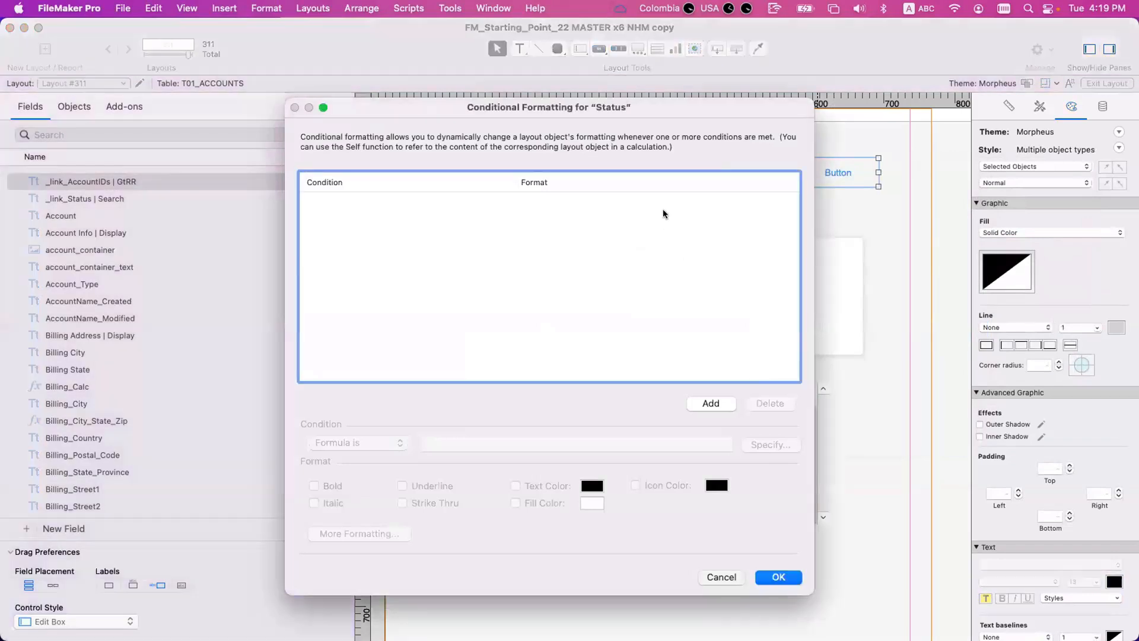
left_click(681, 216)
Apply the Billing State field's existing conditional formatting rules to the button by confirming them for both objects selected together
left_click(633, 195)
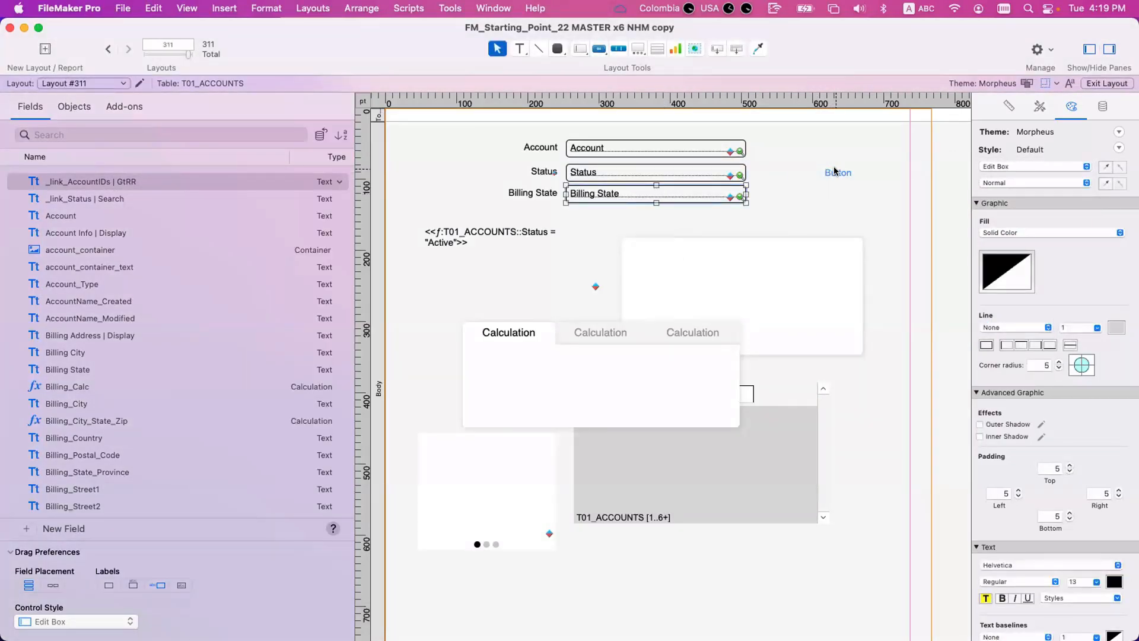
left_click(834, 172, "shift")
right_click(835, 171)
left_click(880, 332)
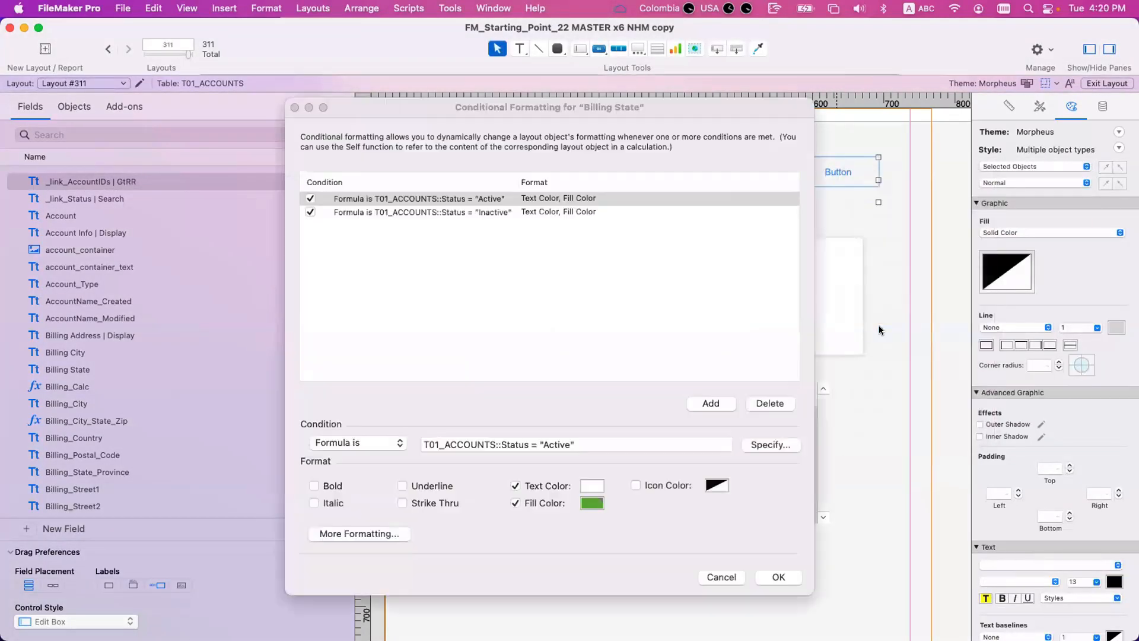
key("Return")
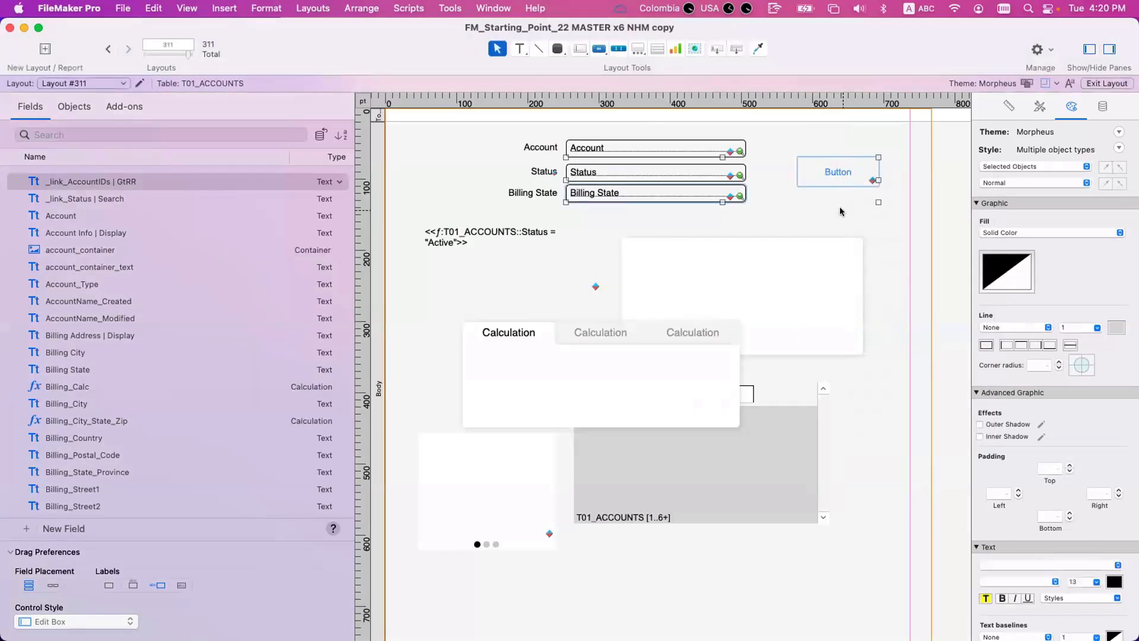
Review the conditional formatting rules on the button alone and leave them as they are
left_click(841, 178)
right_click(846, 181)
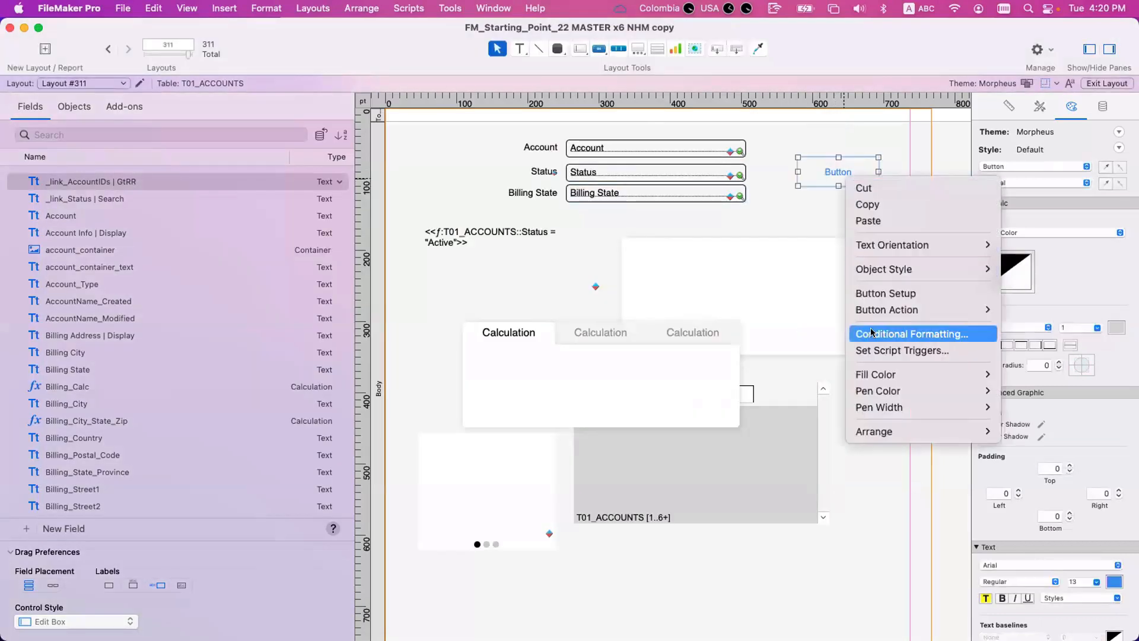
left_click(871, 332)
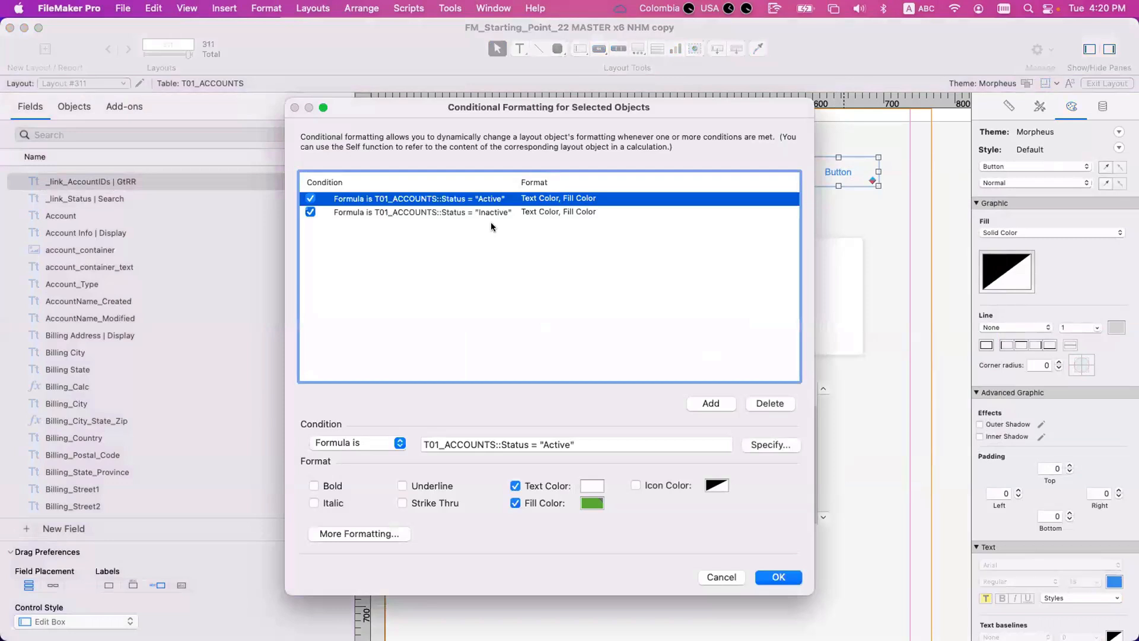
key("Escape")
right_click(840, 171)
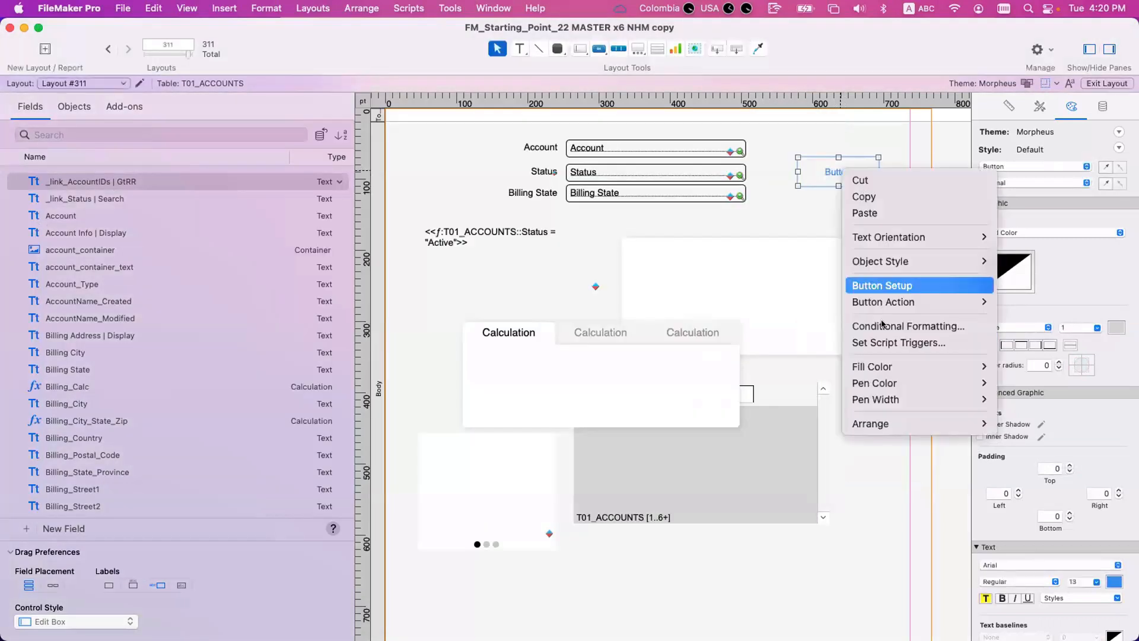
key("Escape")
Set the button to show an icon after its label, choosing the first icon in the set at 24 pt
double_click(852, 180)
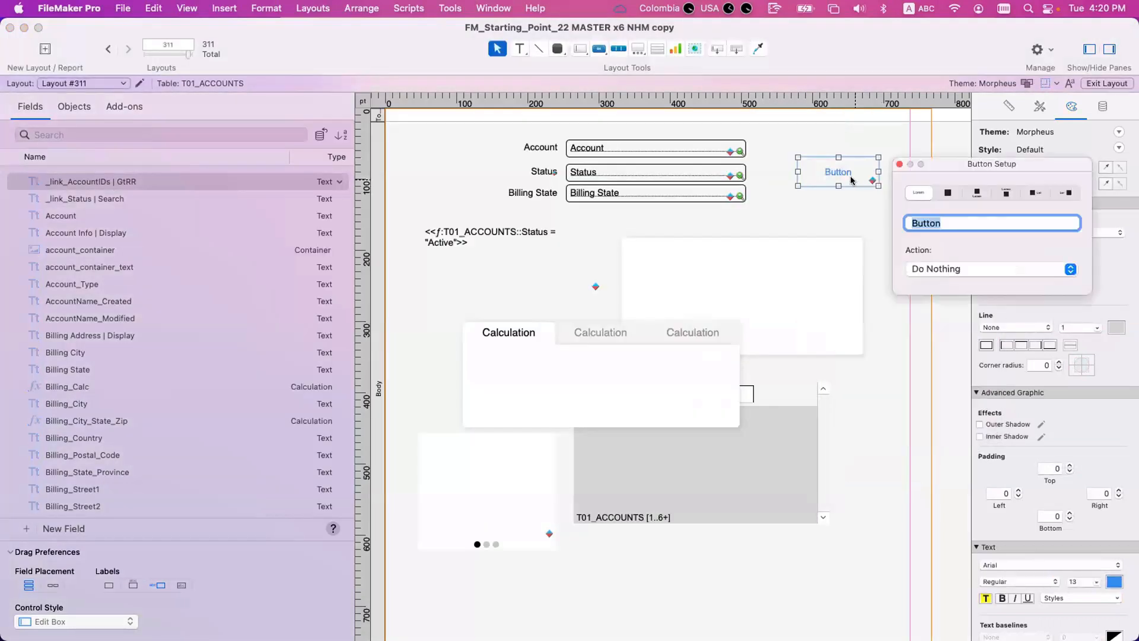
left_click(1062, 194)
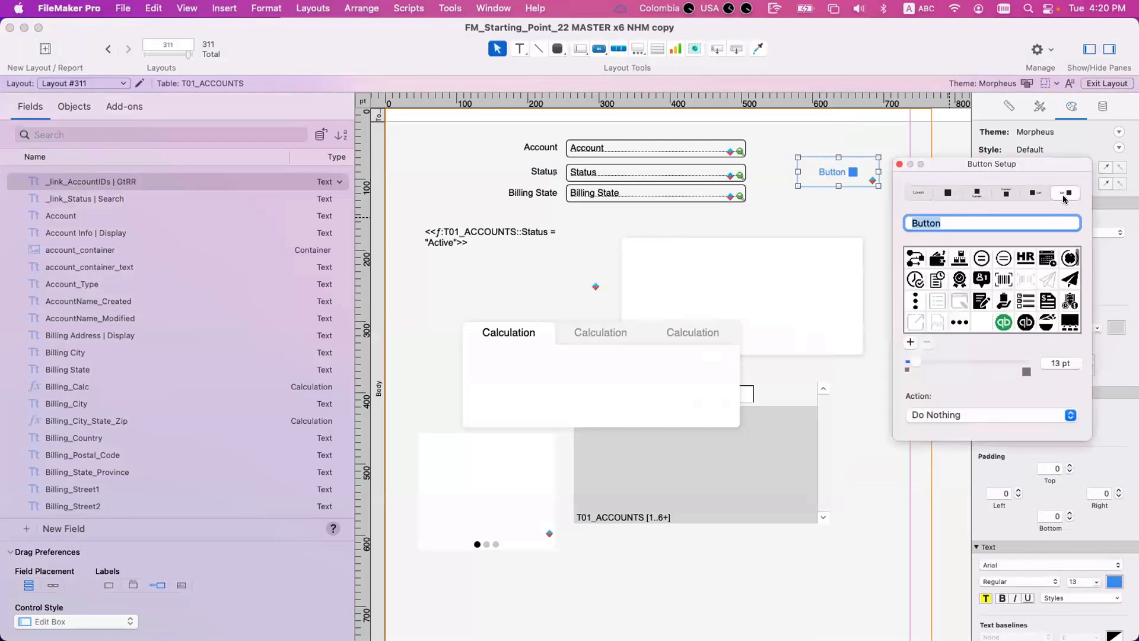
left_click(916, 263)
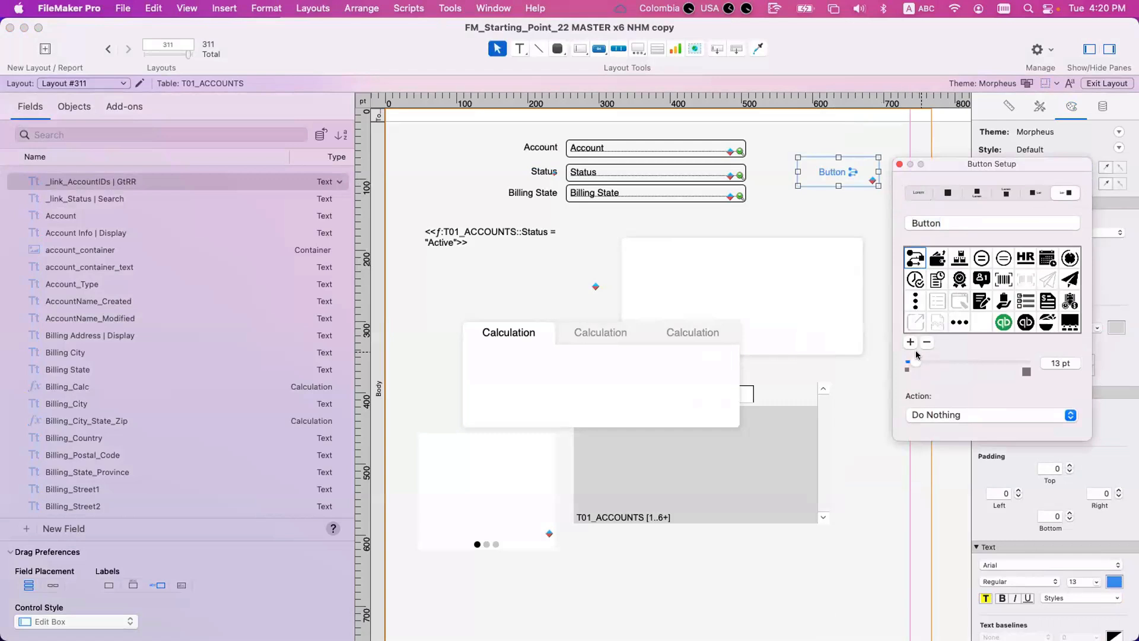
left_click_drag(914, 362, 928, 361)
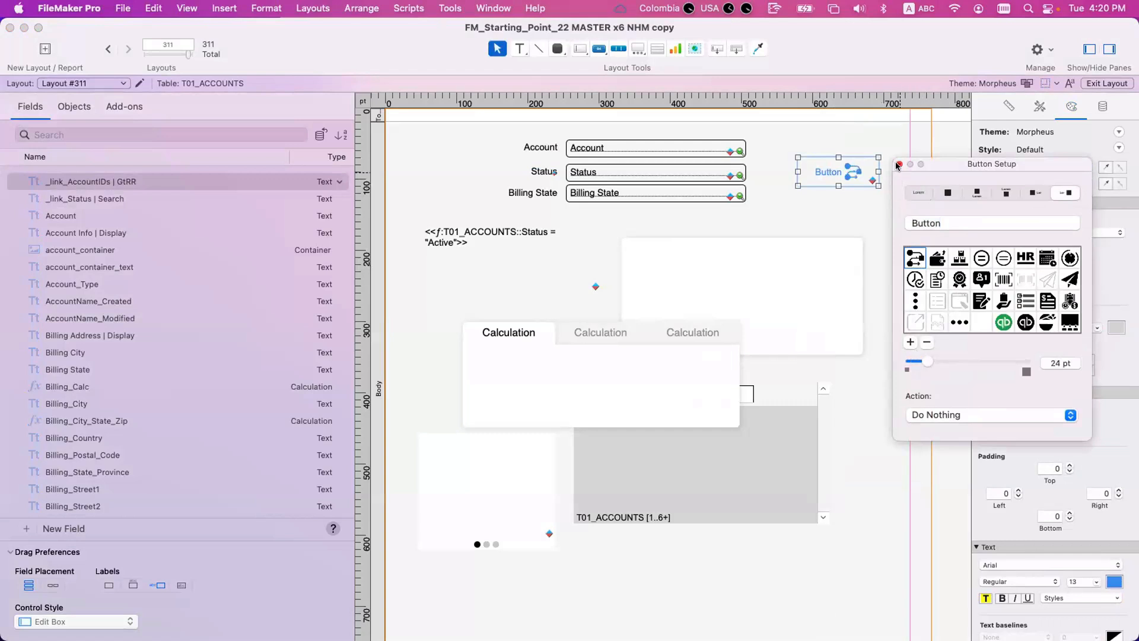
left_click(898, 166)
Open the conditional formatting rules of the button with the icon
right_click(845, 175)
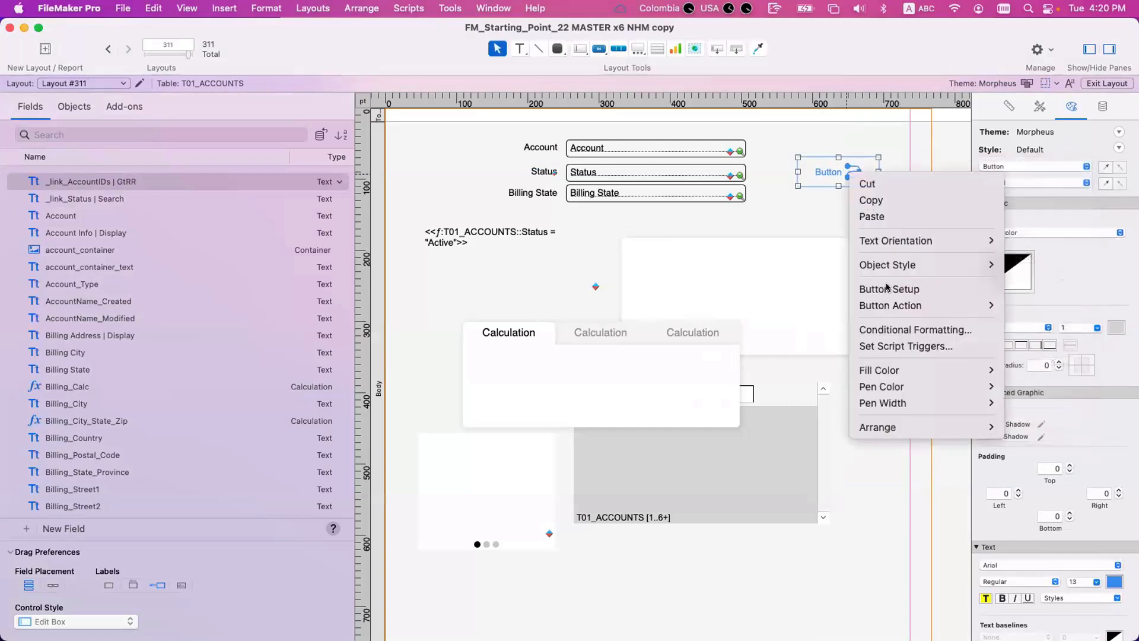
Add a white icon color to the button's conditional formats for both the Active and Inactive conditions
left_click(892, 326)
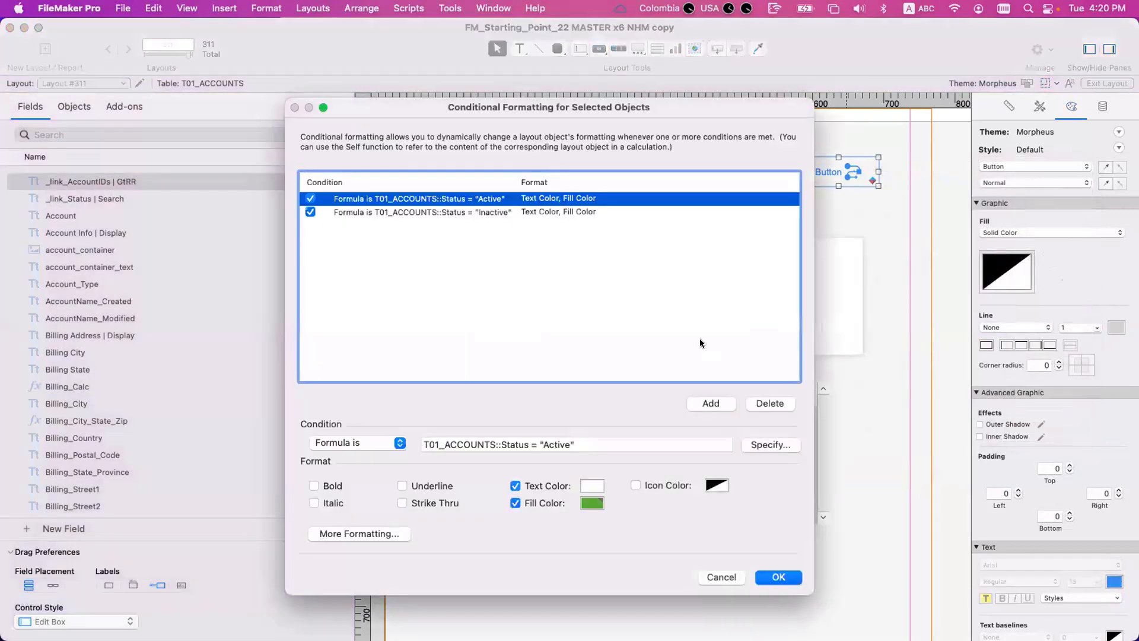
left_click(636, 485)
left_click(716, 485)
left_click(666, 351)
left_click(450, 212)
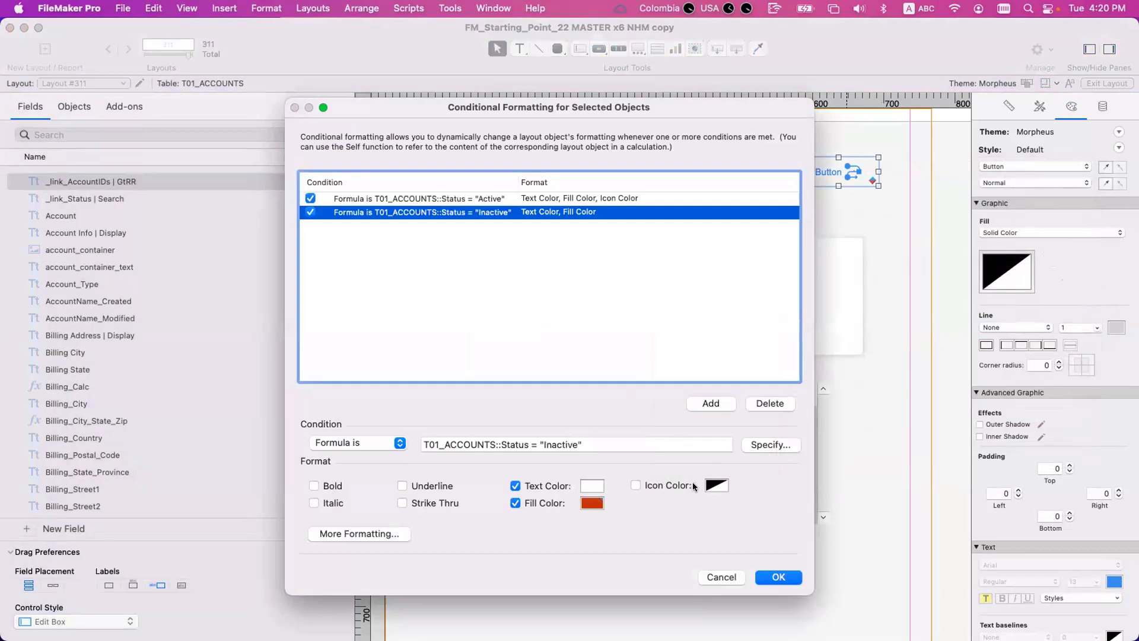
left_click(716, 485)
left_click(673, 351)
key("Return")
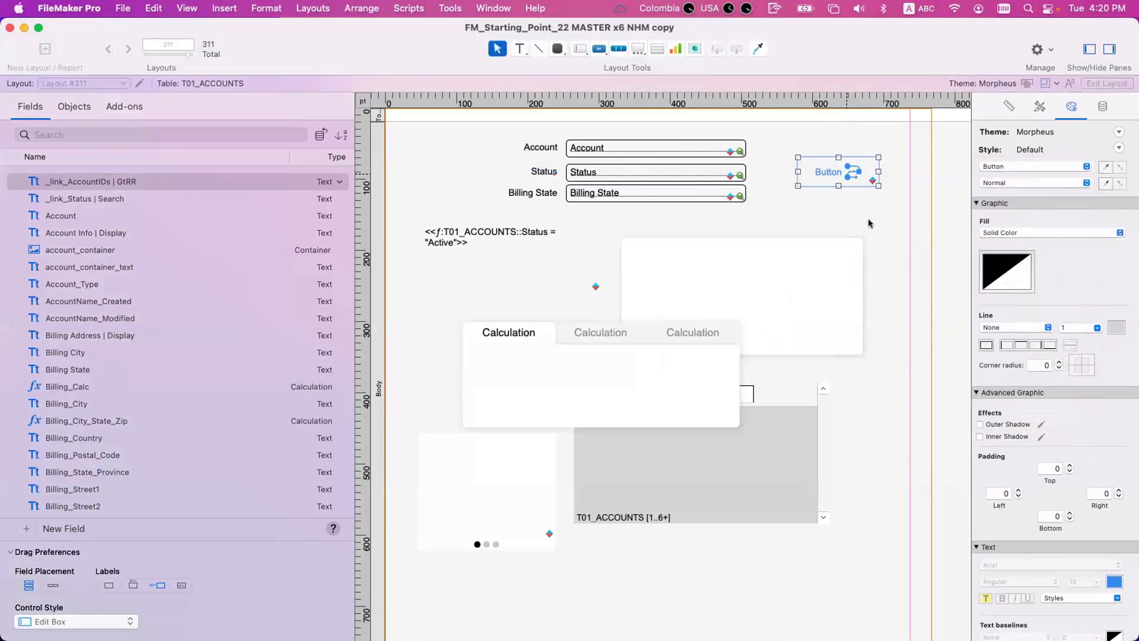
Switch to Browse mode and set the record's Status to Other to test the button's formatting
key("super+b")
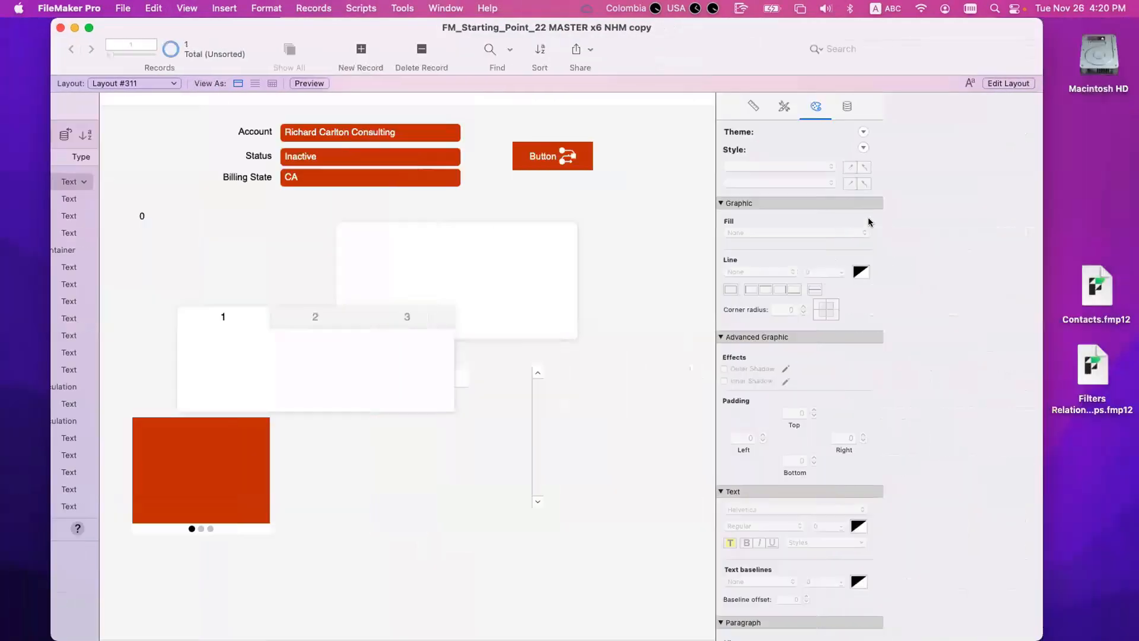
left_click(304, 156)
type("Other")
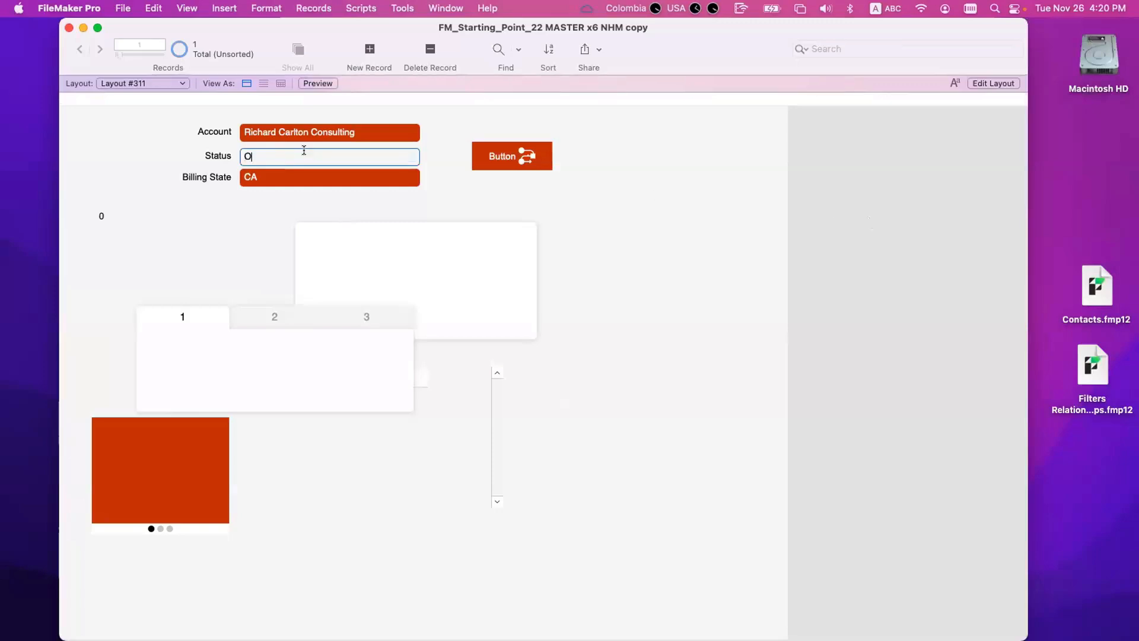
left_click(258, 226)
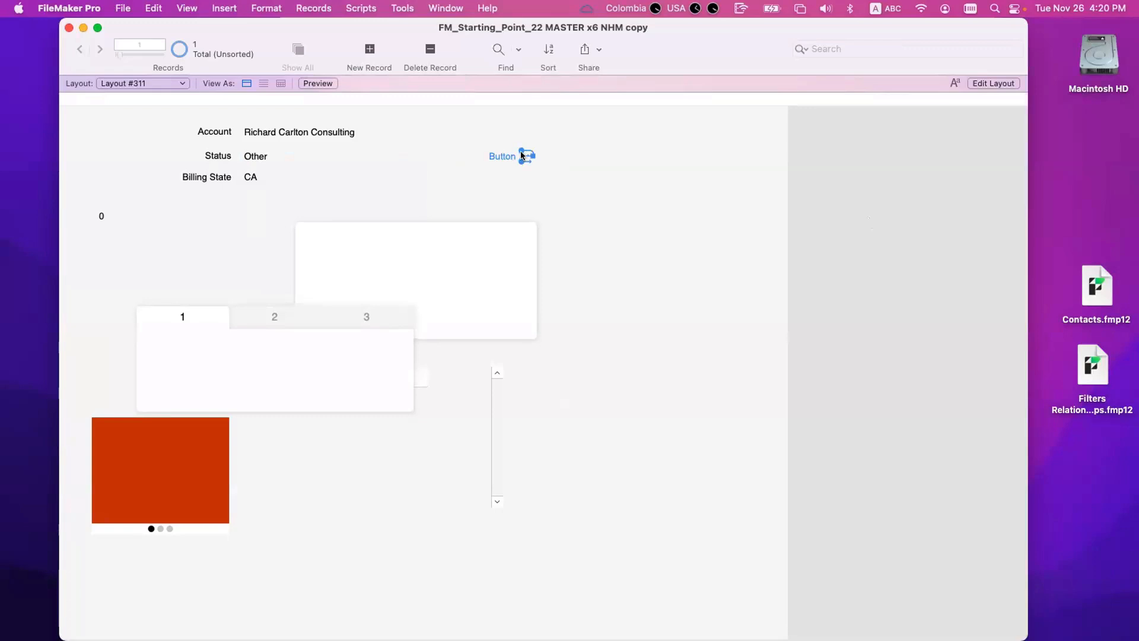
Test the conditional formats by setting the record's Status to Inactive and then to Active
left_click(285, 155)
type("Ina")
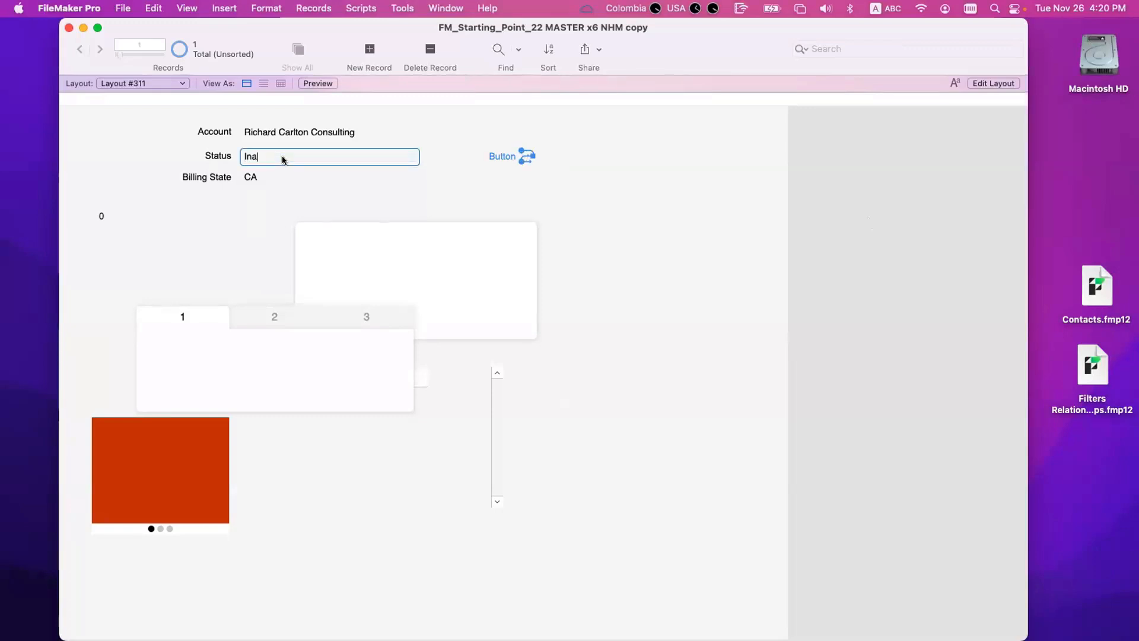
type("ctive")
left_click(276, 277)
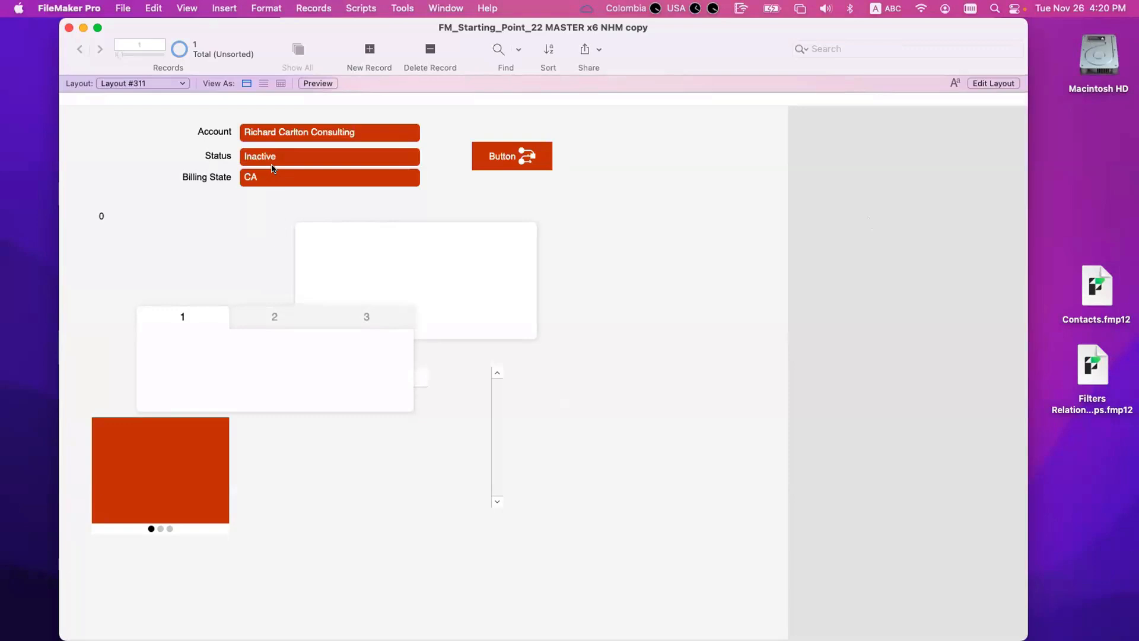
left_click(278, 154)
type("Ac")
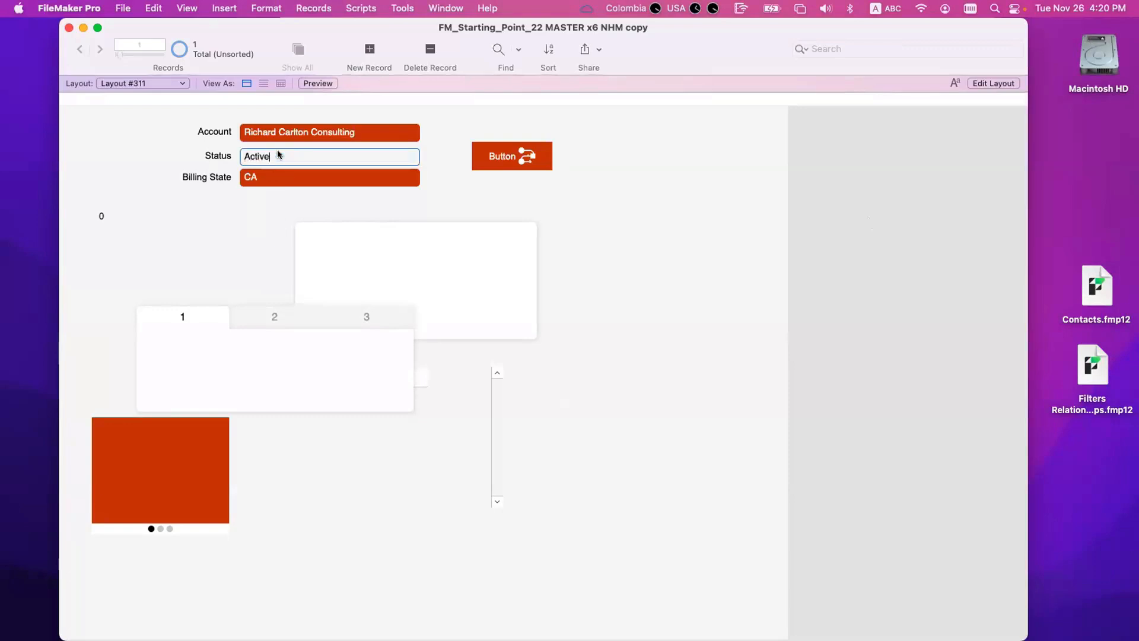
type("tive")
left_click(283, 237)
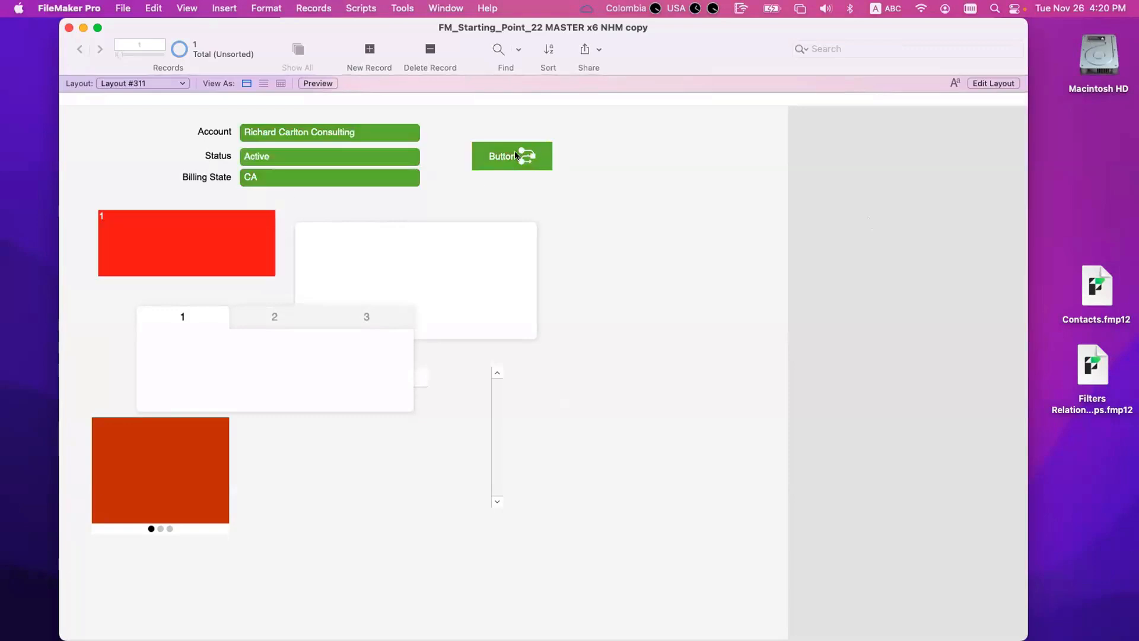
In Layout mode, set the Status field's control style to Pop-up Menu with values from the CON_Status_C... value list
key("super+l")
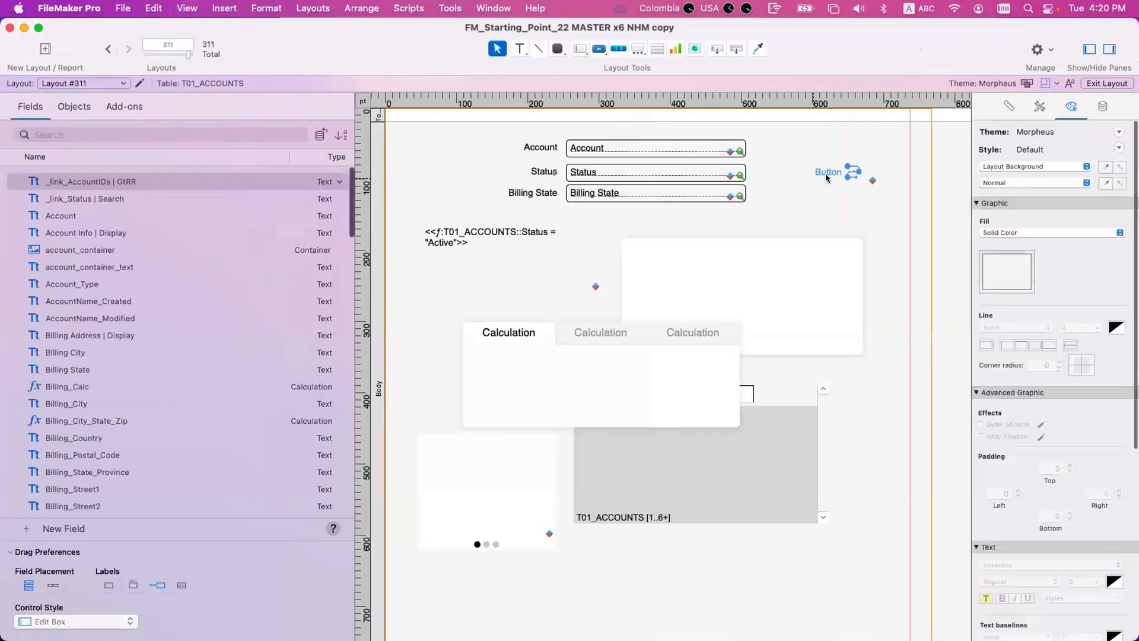
right_click(827, 177)
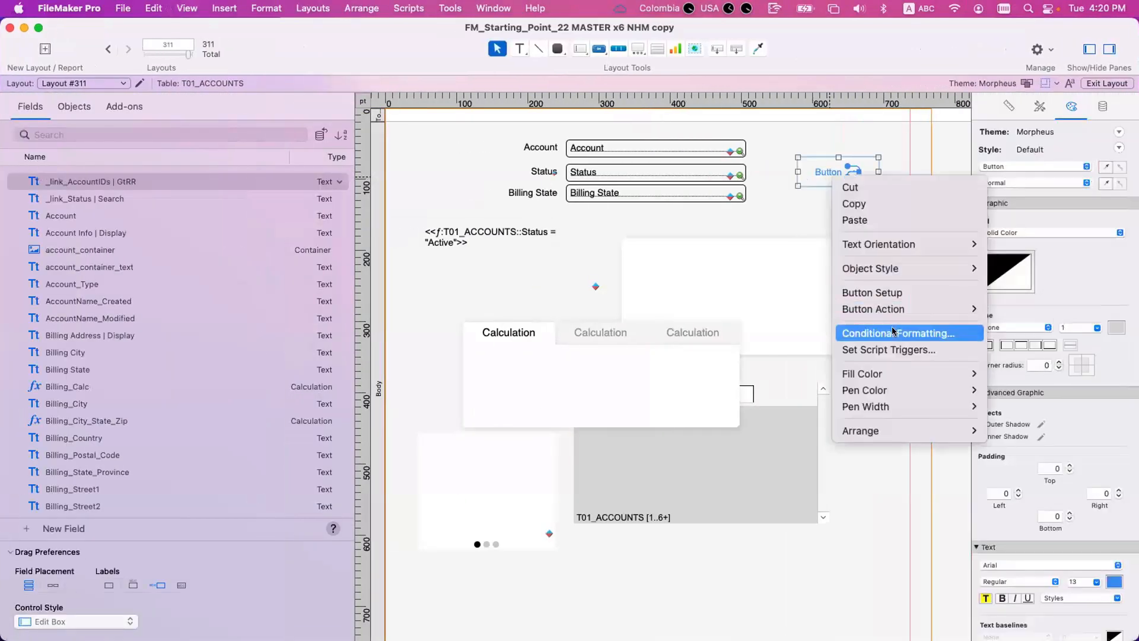
left_click(688, 224)
left_click(641, 172)
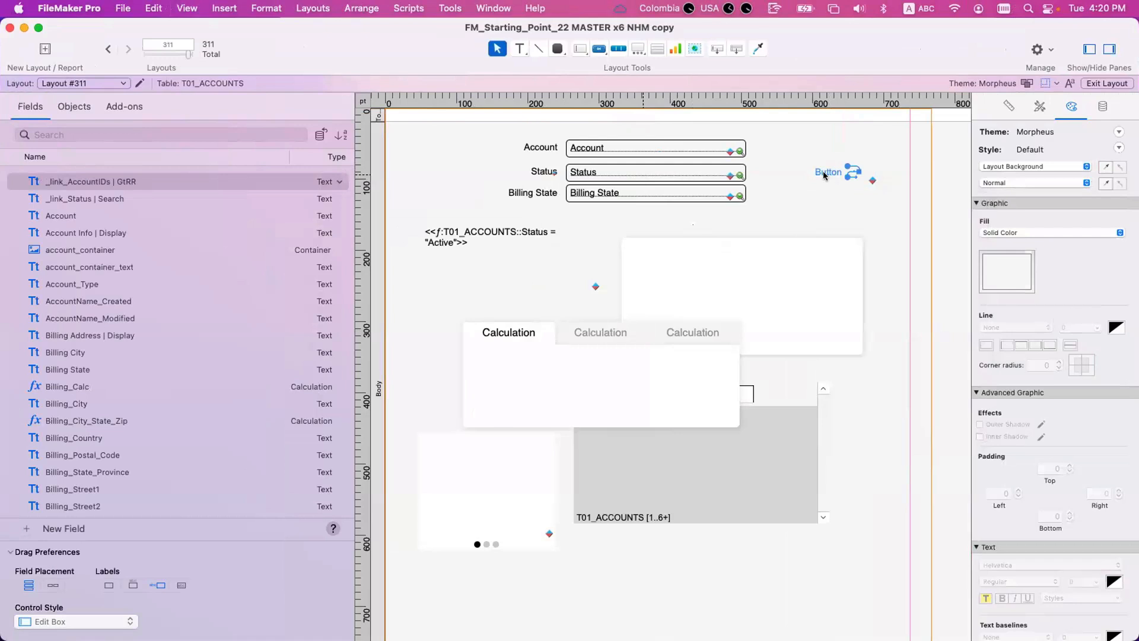
left_click(1102, 107)
left_click(1062, 225)
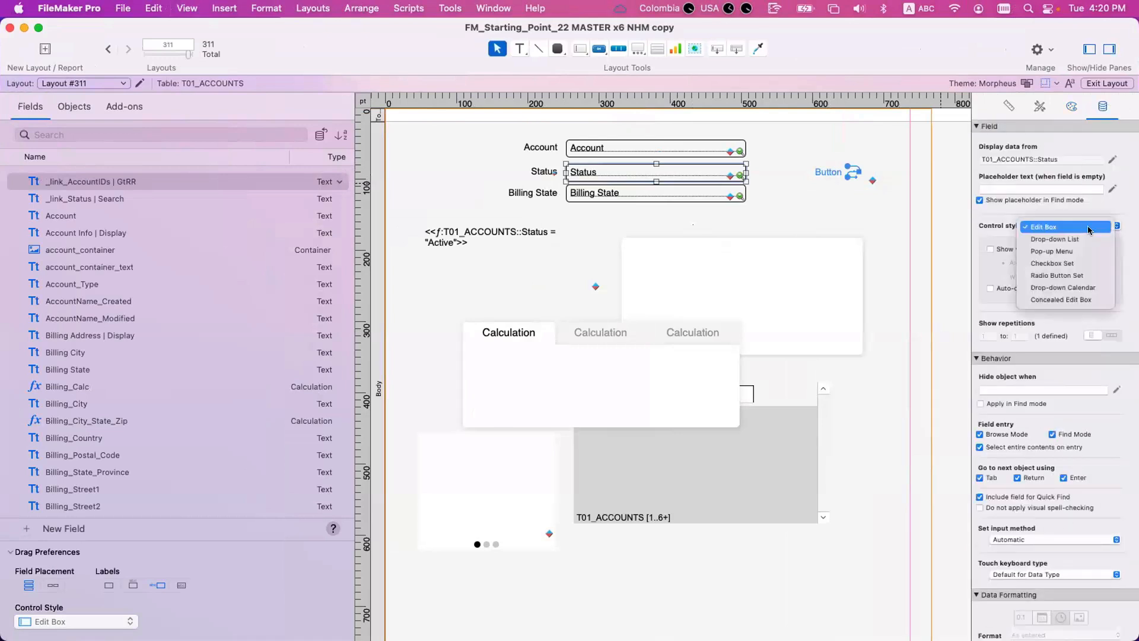
left_click(1061, 251)
left_click(1066, 254)
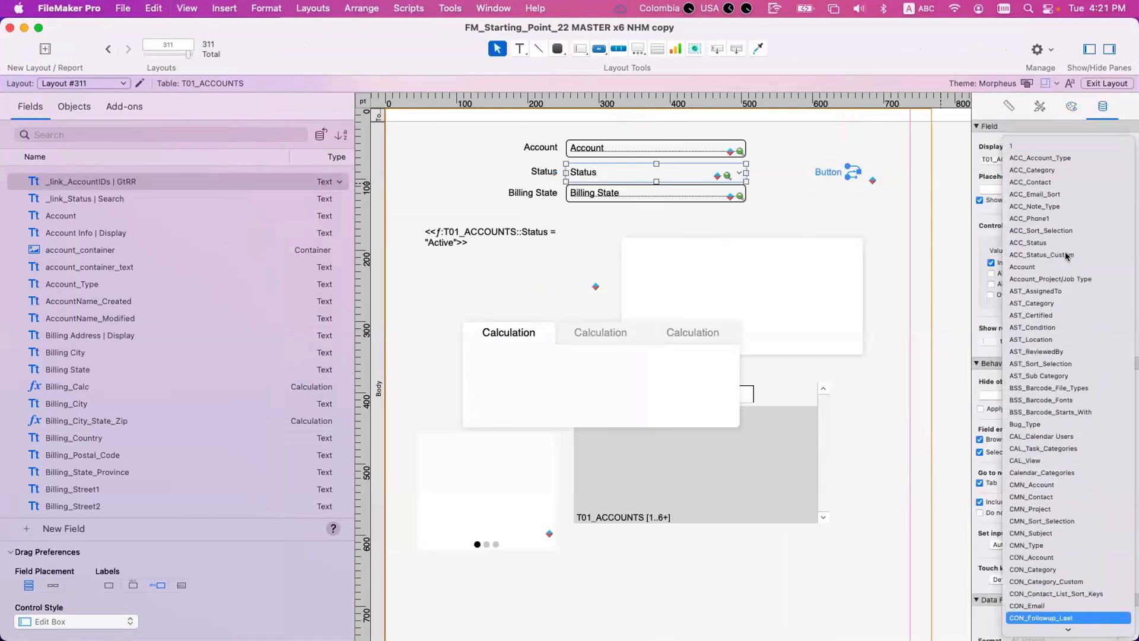
scroll(1066, 256, "down", 3)
left_click(1066, 256)
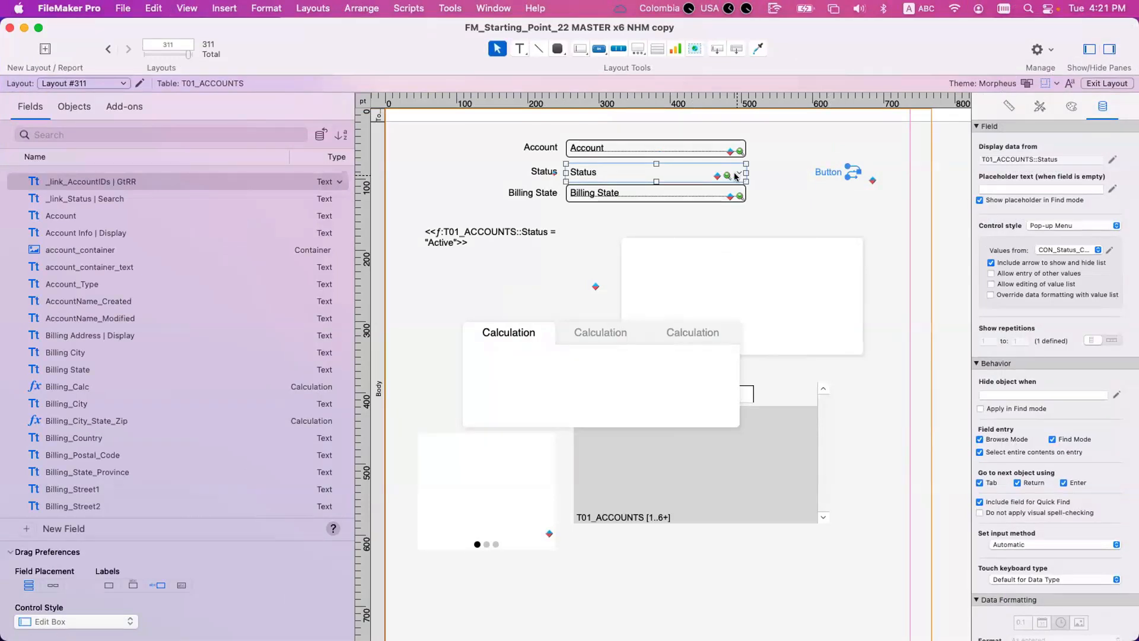
Add a white icon color to the Status field's Active and Inactive conditional formats
right_click(630, 173)
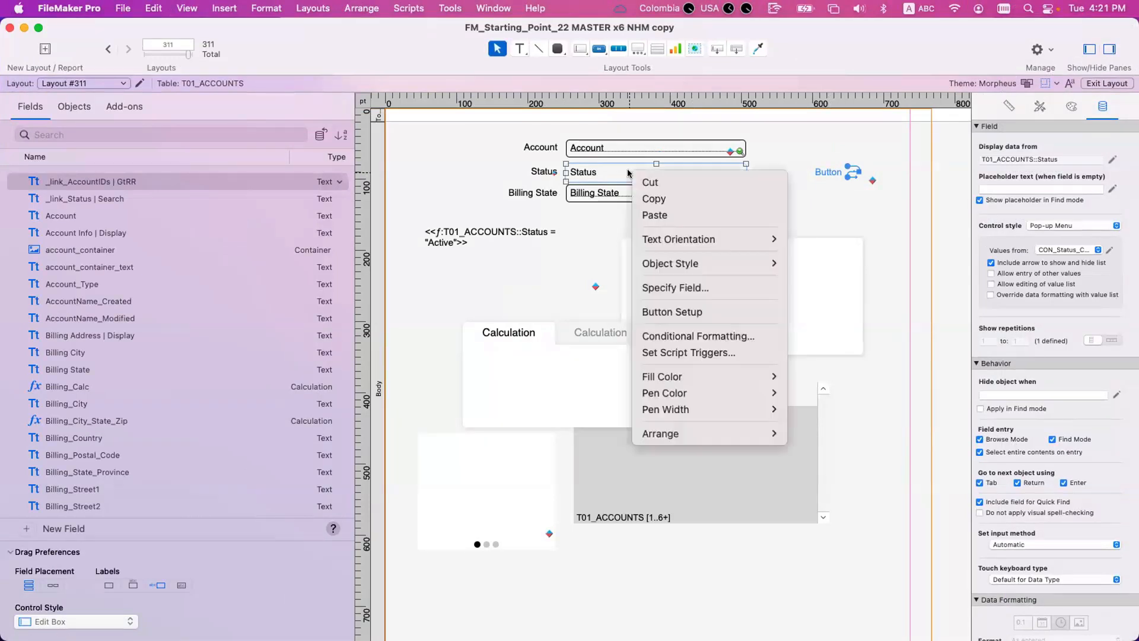
left_click(674, 335)
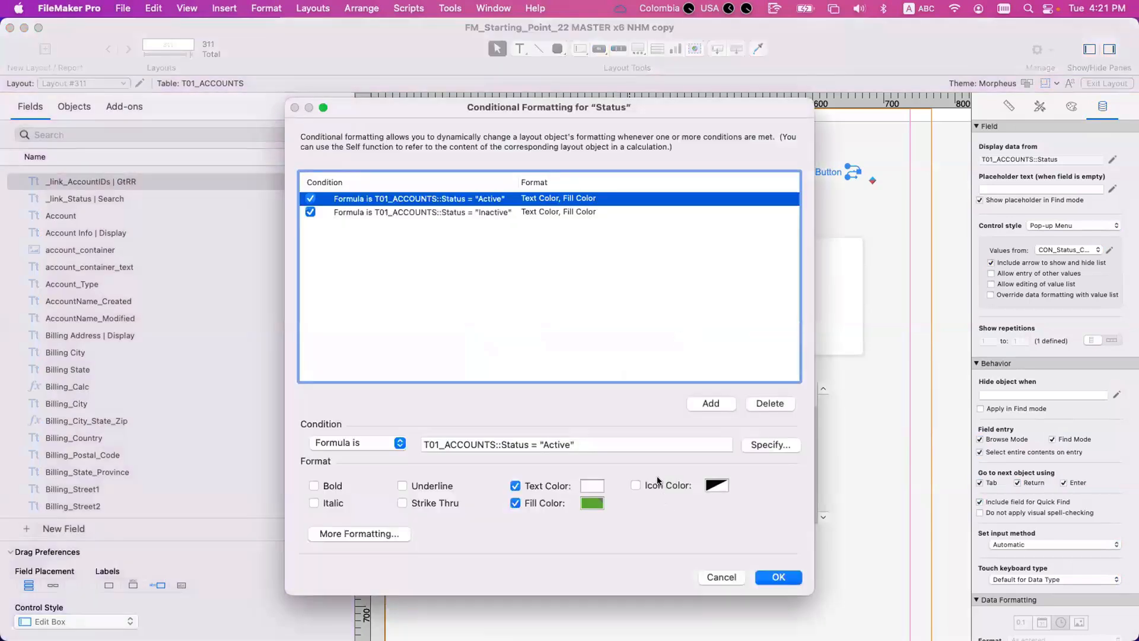
left_click(635, 485)
left_click(716, 485)
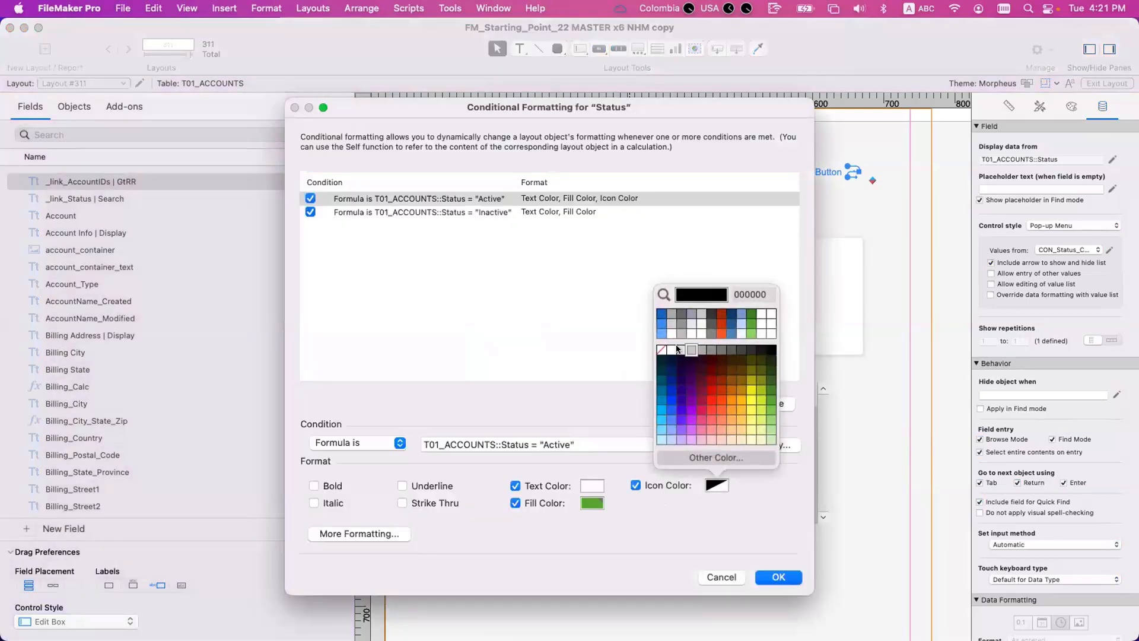
left_click(695, 349)
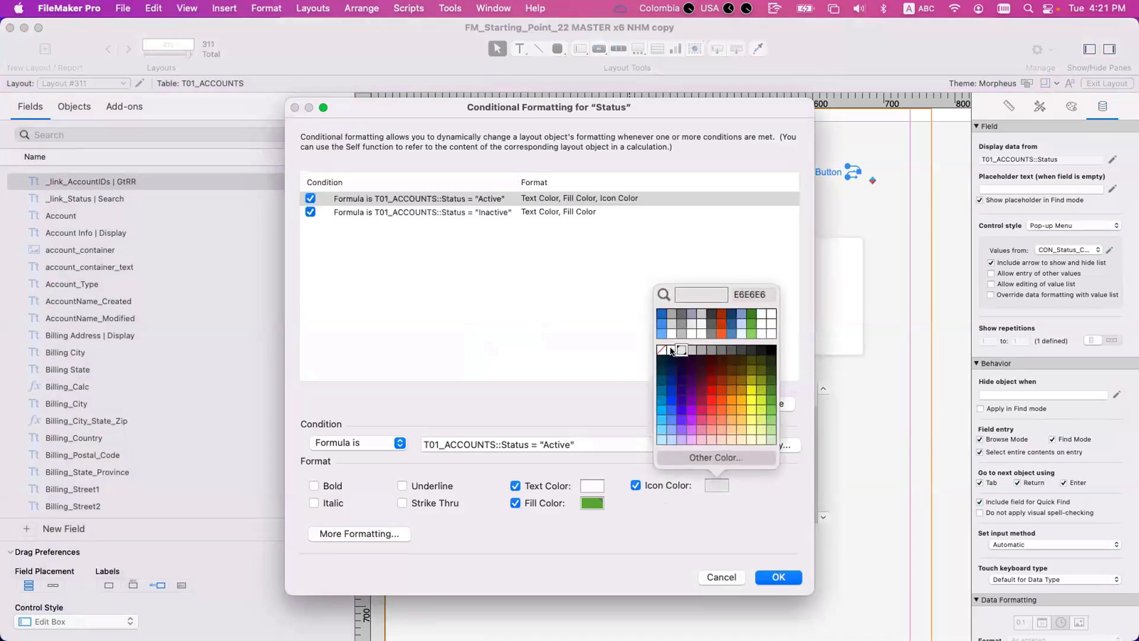
left_click(578, 211)
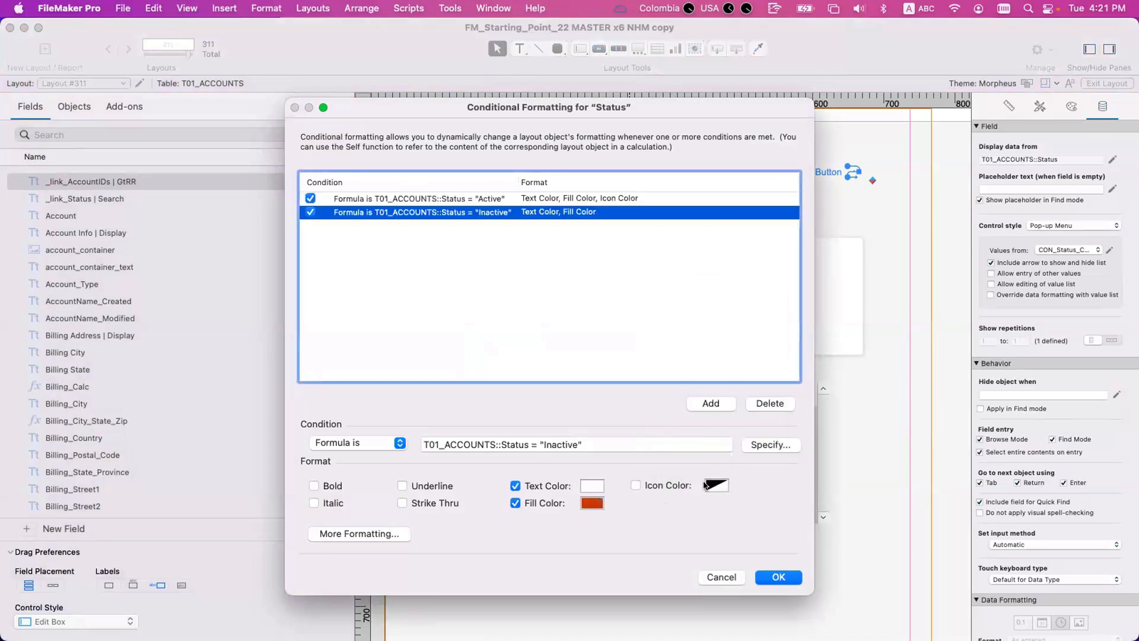
left_click(716, 485)
left_click(780, 577)
left_click(780, 578)
In Browse mode, set Status to Disregard and then to Inactive to test the pop-up arrow's formatting
key("super+b")
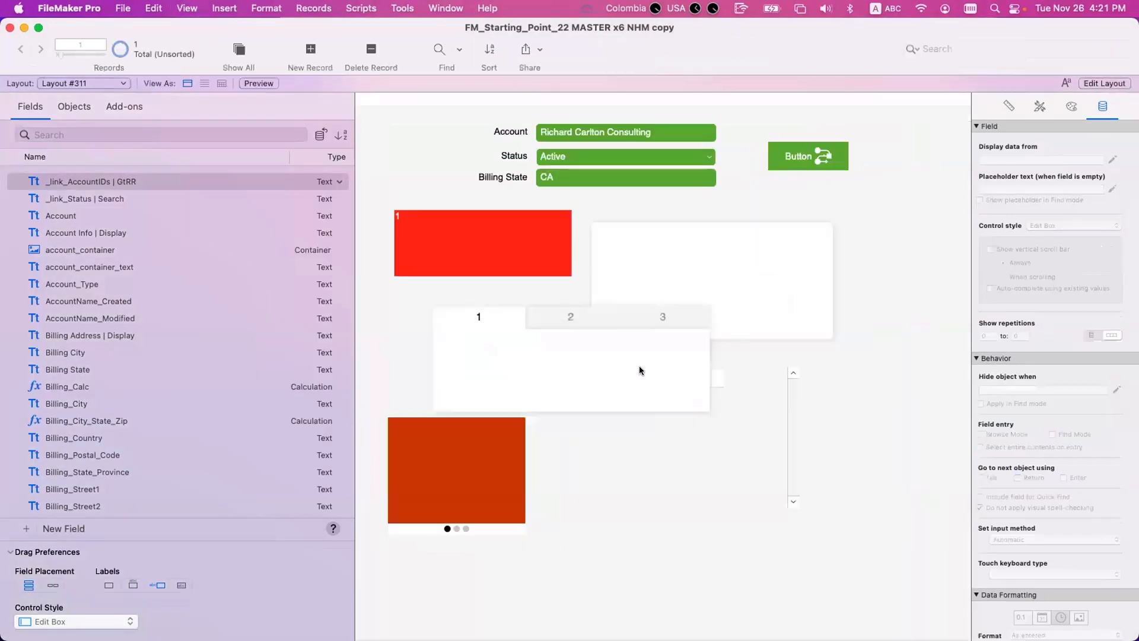
left_click(357, 153)
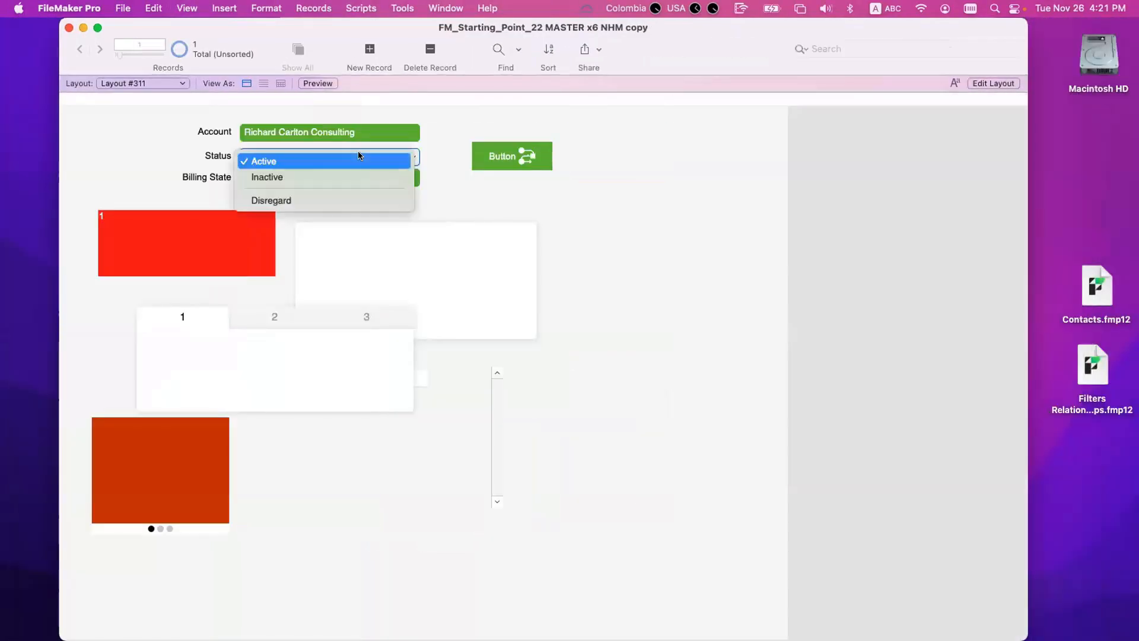
left_click(339, 201)
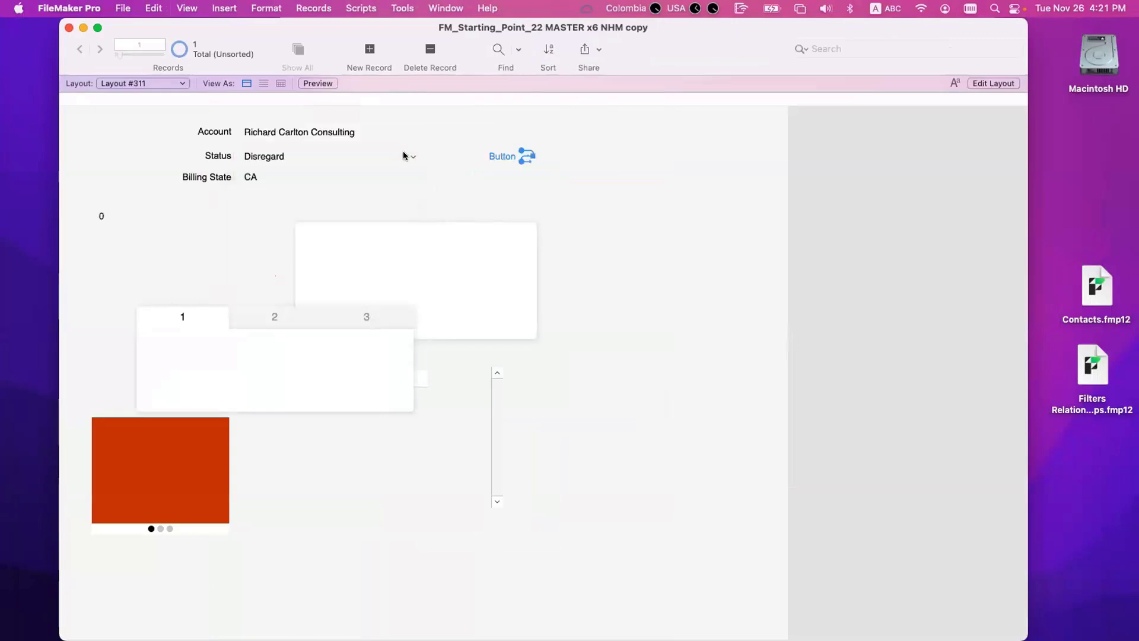
left_click(407, 156)
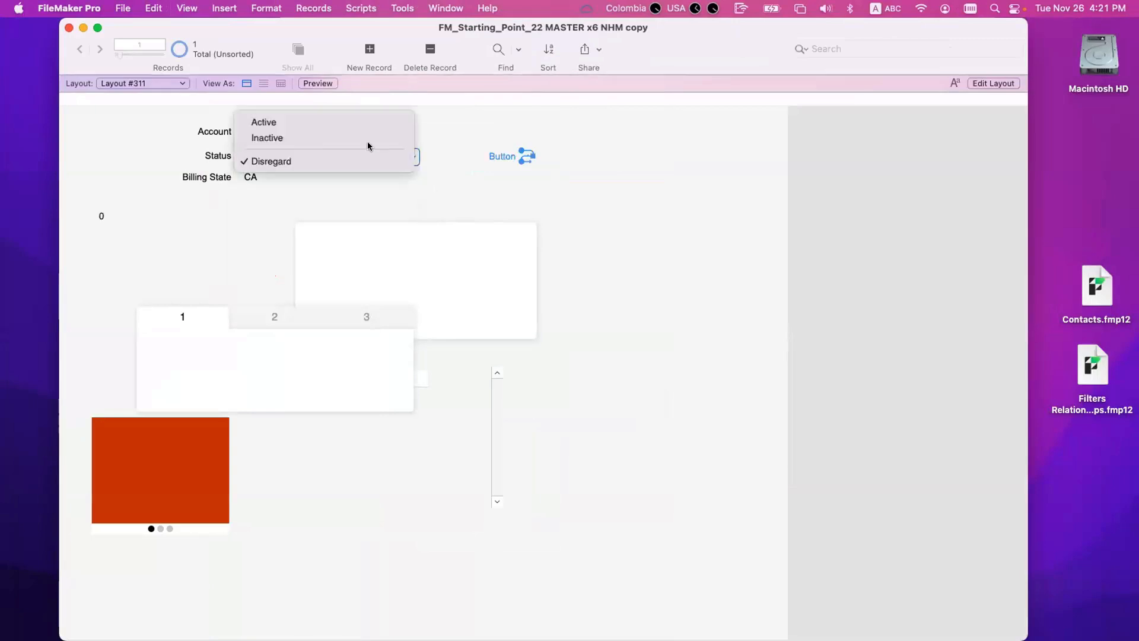
left_click(368, 138)
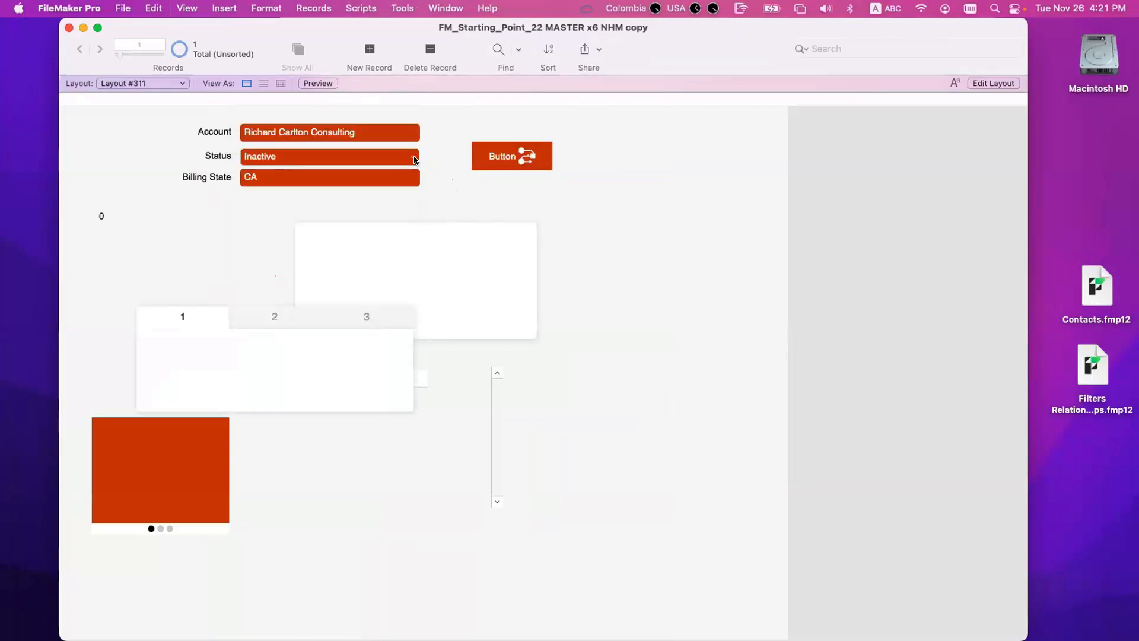
left_click(340, 155)
left_click(369, 196)
Turn off the icon color in both of the Status field's conditional formats and check the arrow in Browse mode
key("super+l")
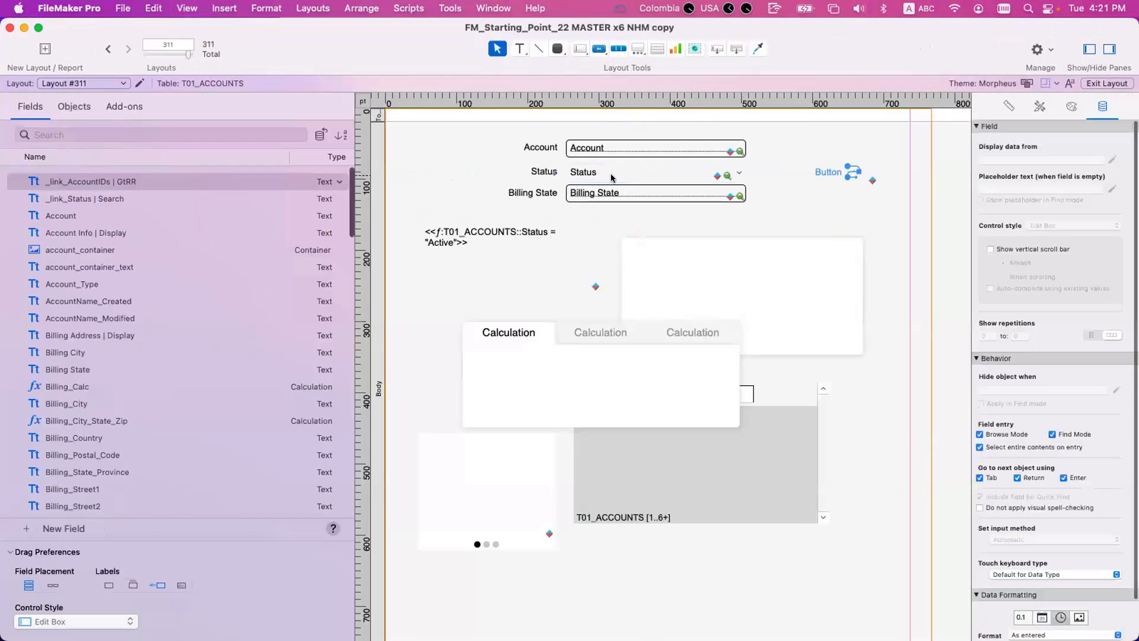
right_click(617, 175)
left_click(682, 340)
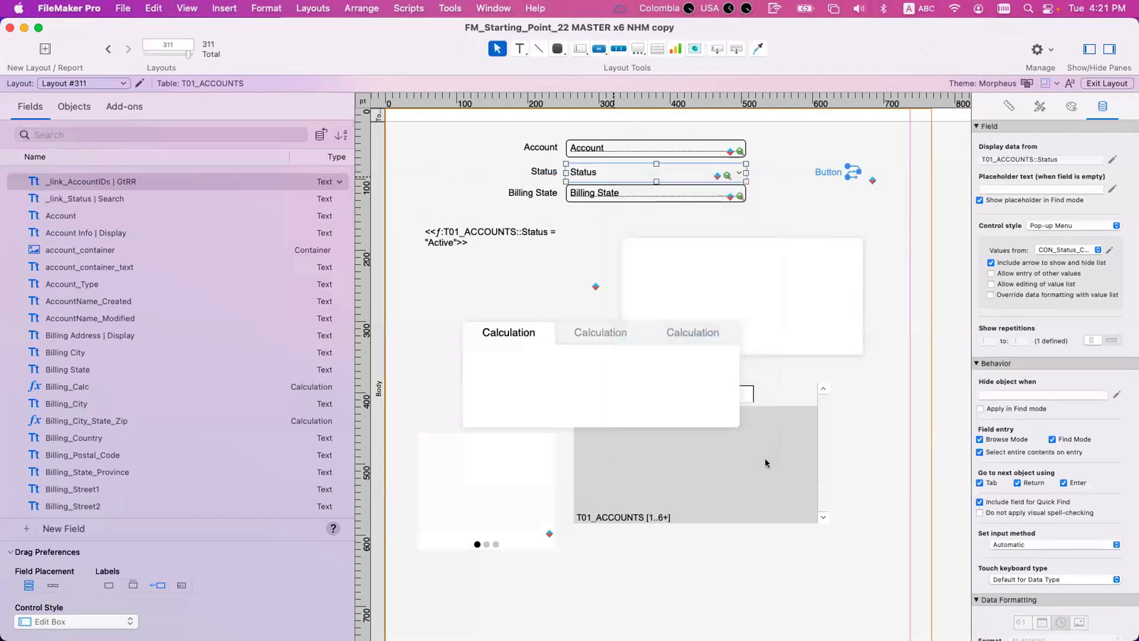
left_click(657, 484)
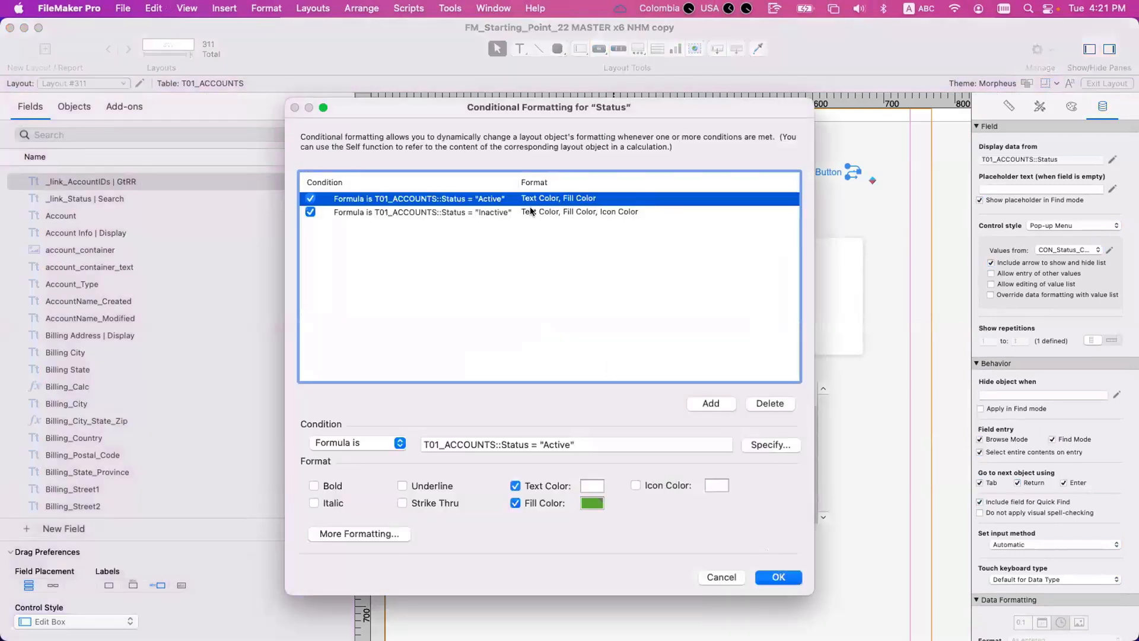
key("Down")
left_click(635, 485)
key("Return")
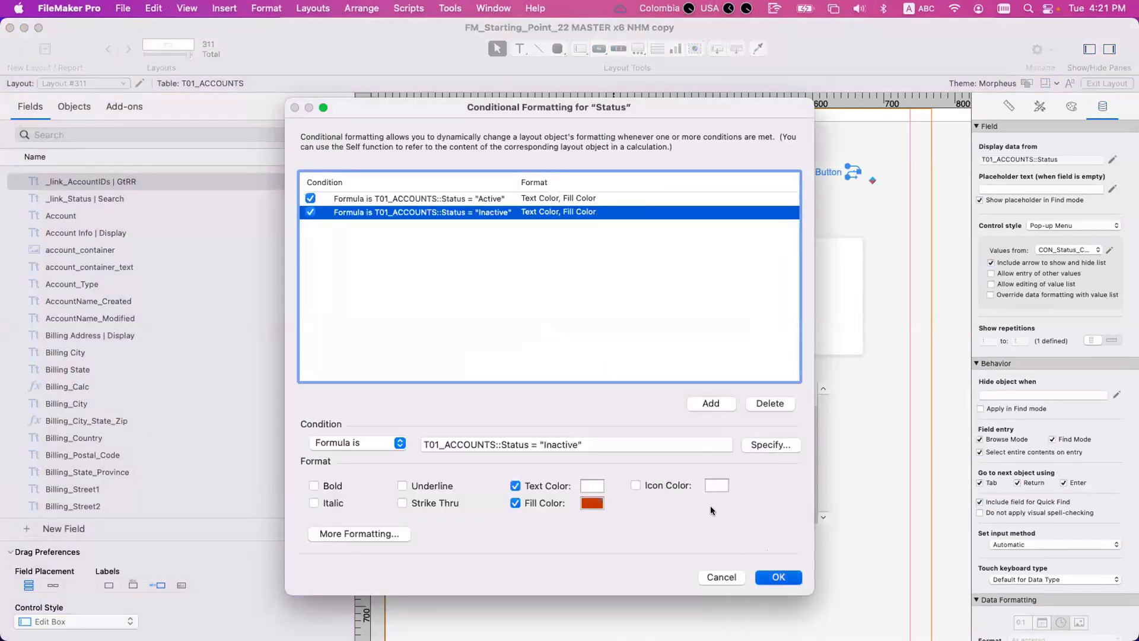
key("super+b")
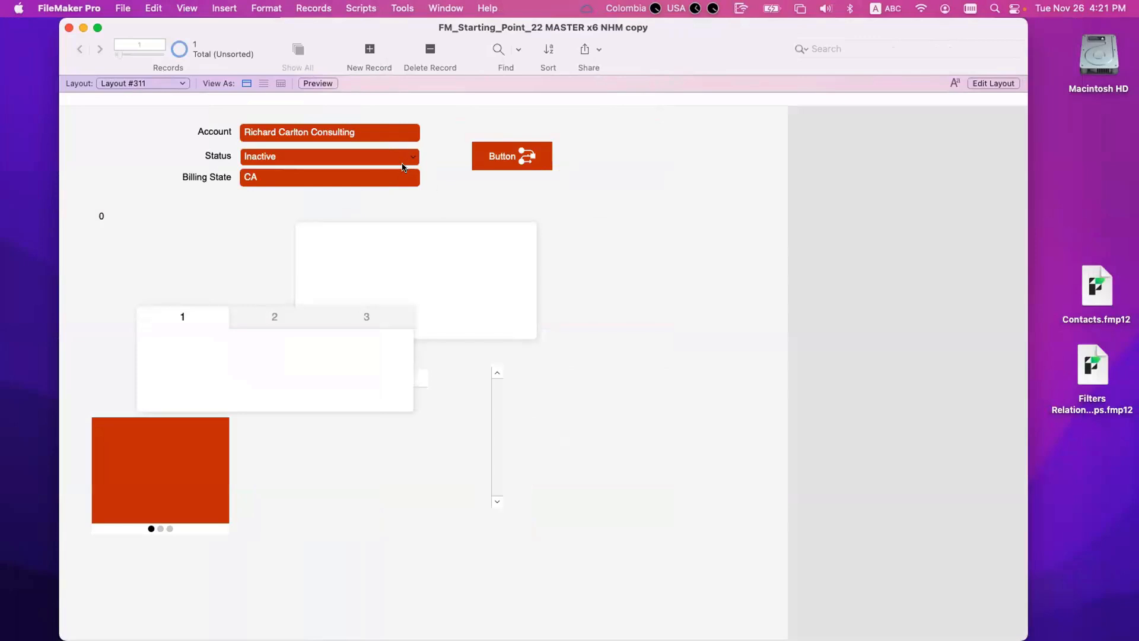
In Layout mode, turn the white icon color back on in the Status field's Active and Inactive conditional formats
key("super+l")
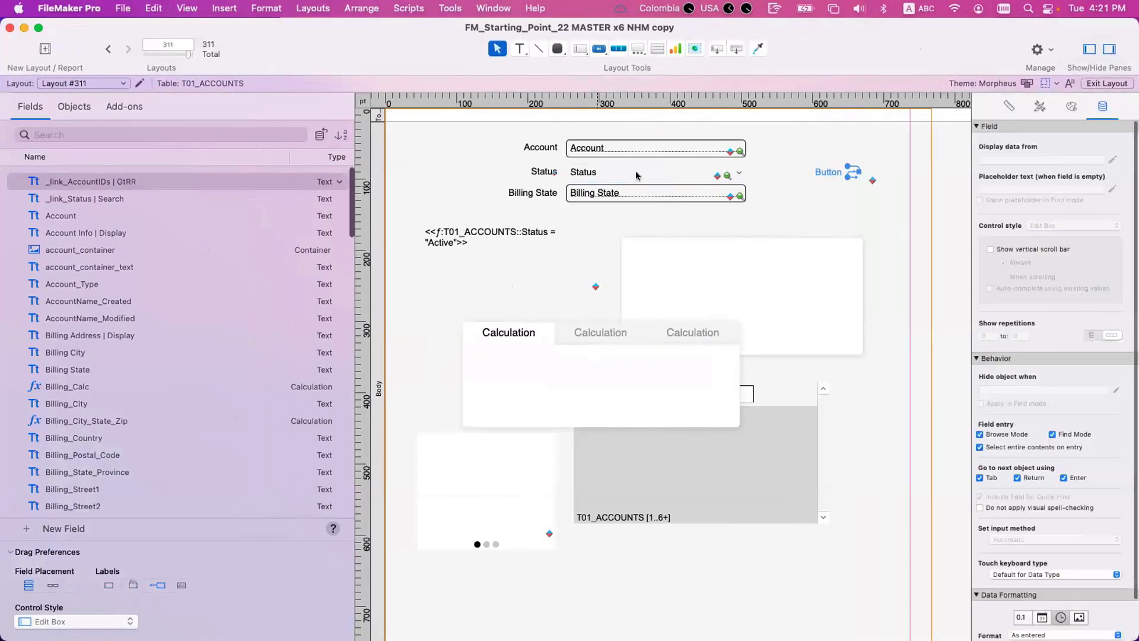
right_click(635, 175)
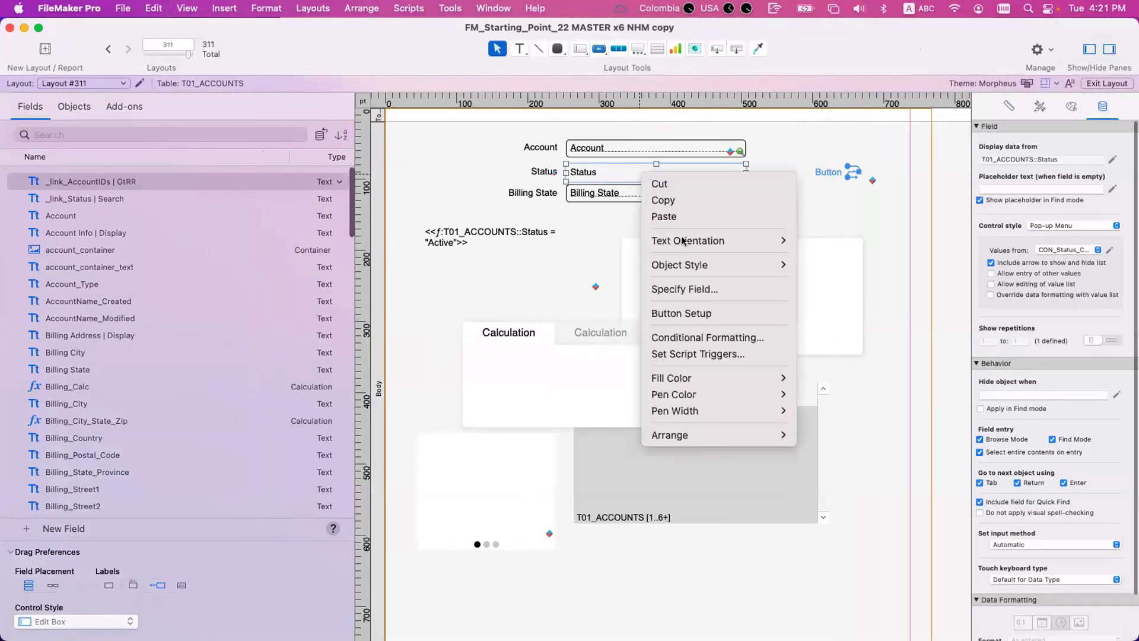
left_click(688, 337)
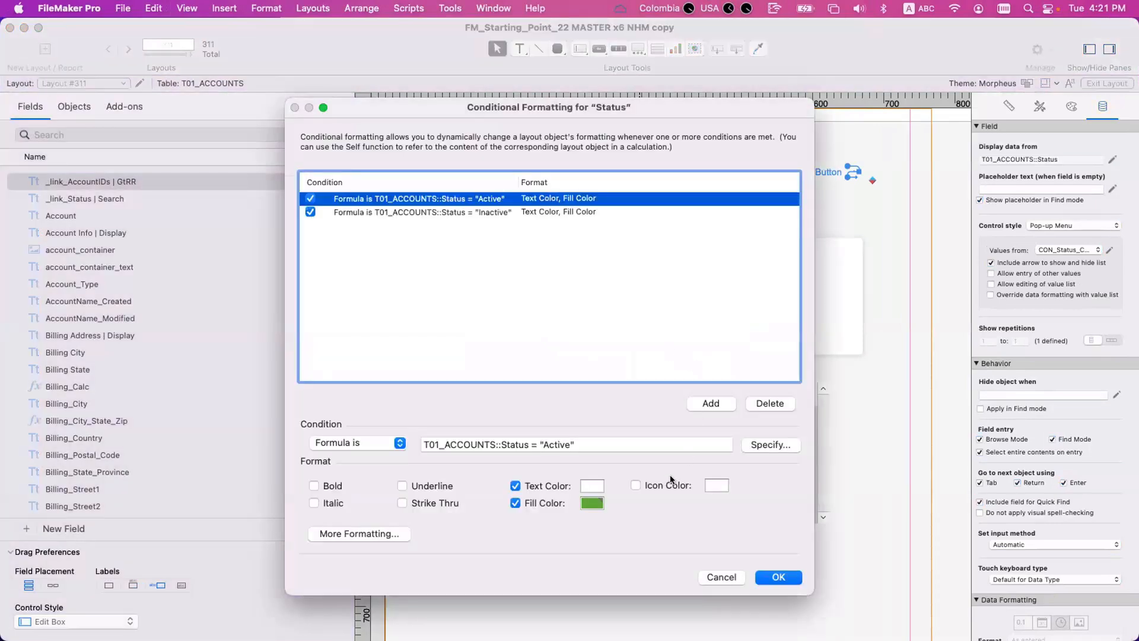
left_click(675, 482)
left_click(589, 212)
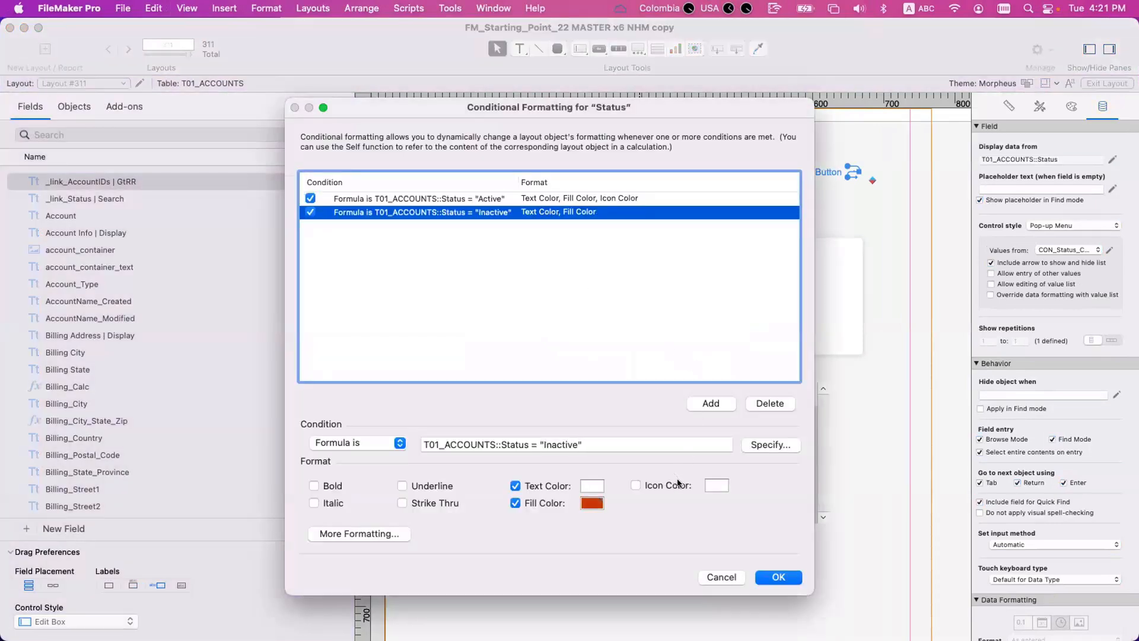
left_click(678, 483)
left_click(774, 577)
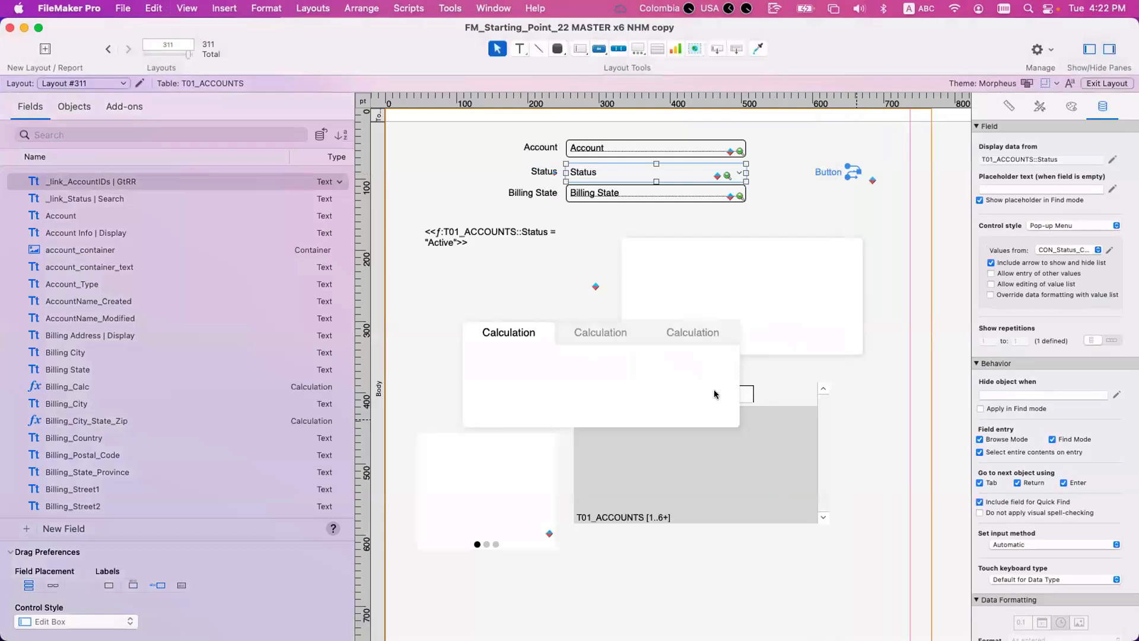
Shrink the tab control and spread out the tab control, portal and slide control so they do not overlap, and return to Browse mode
left_click_drag(569, 371, 538, 351)
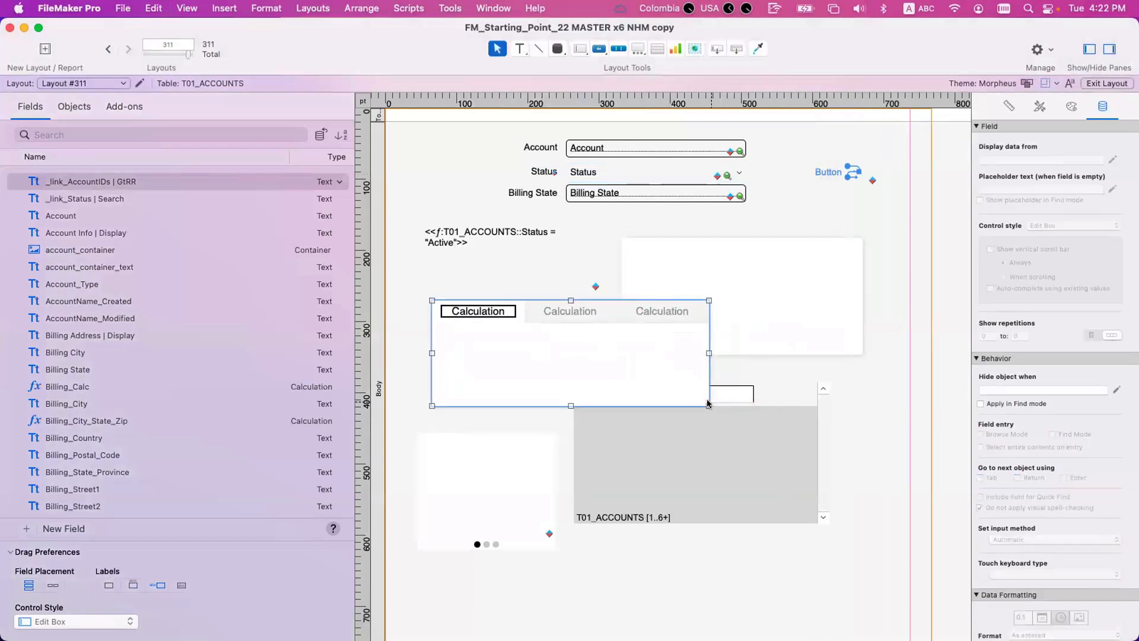
left_click_drag(708, 403, 611, 370)
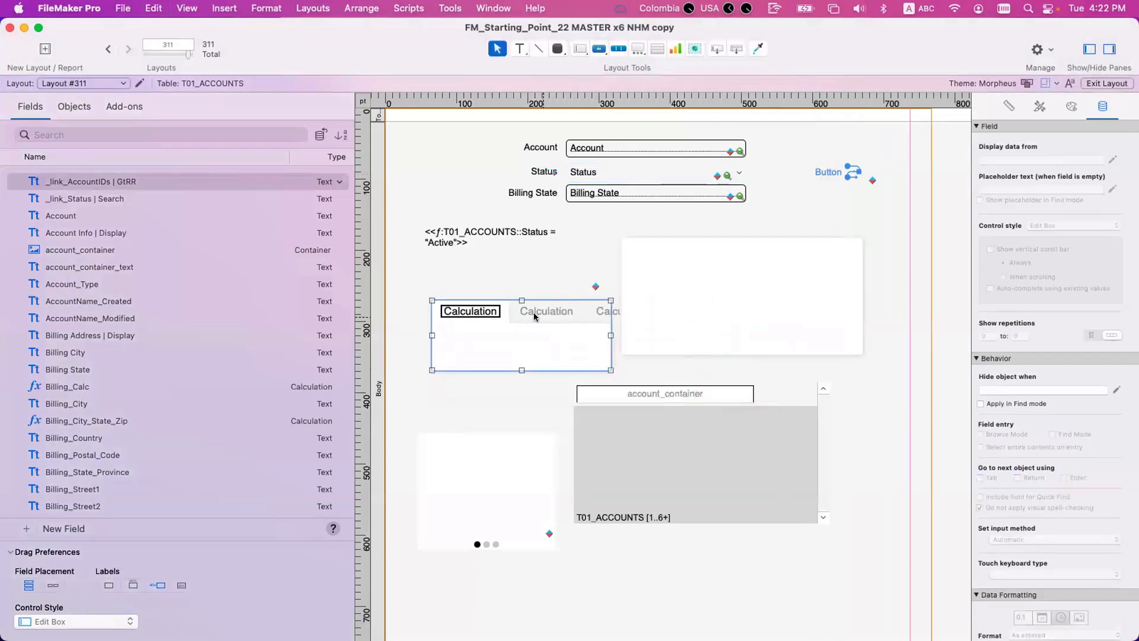
left_click(534, 317)
left_click(690, 464)
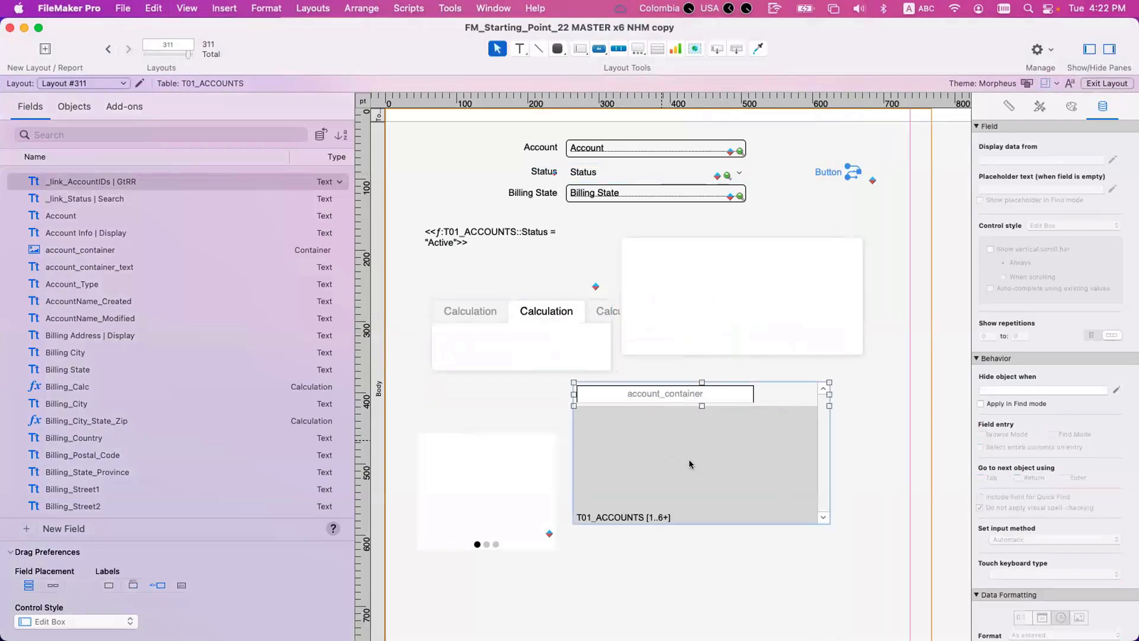
left_click_drag(690, 464, 715, 481)
left_click_drag(529, 483, 534, 473)
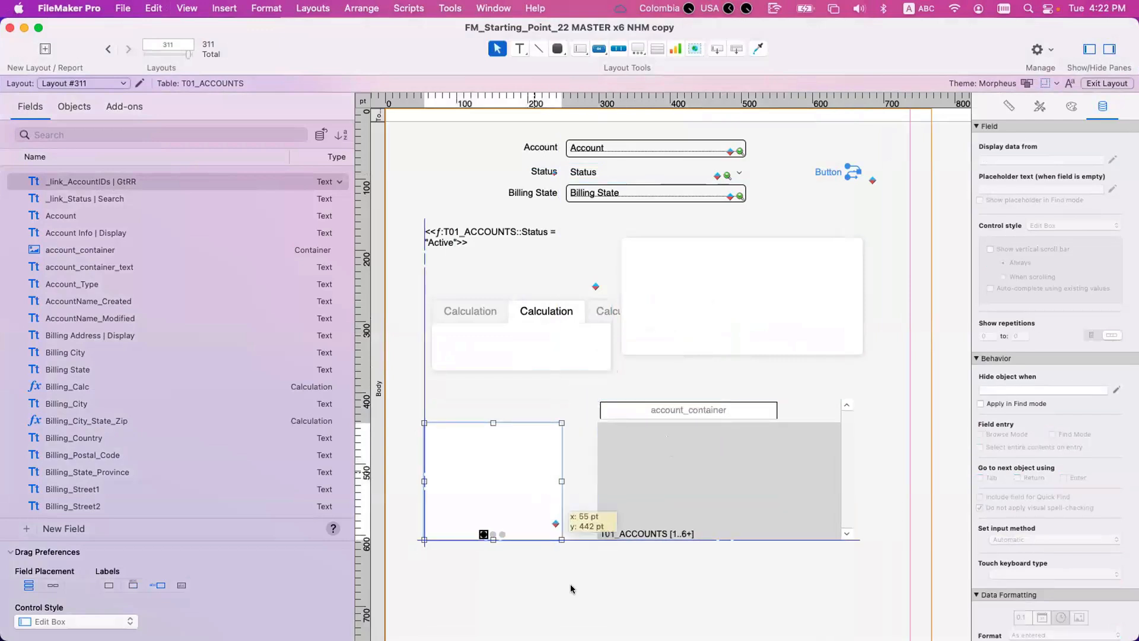
key("super+b")
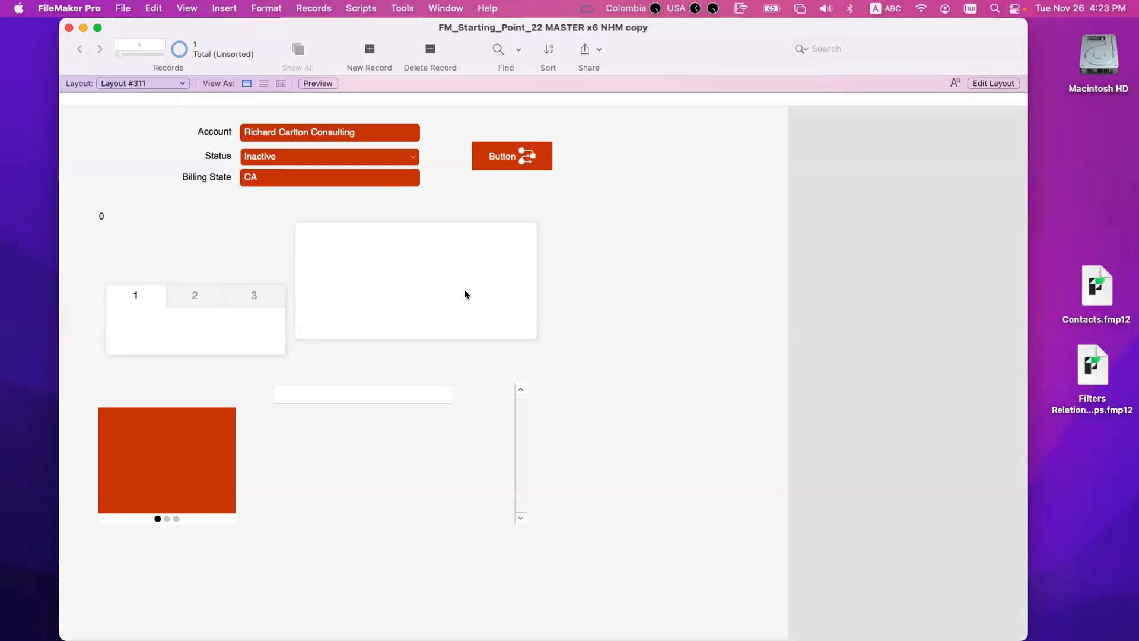
key("space")
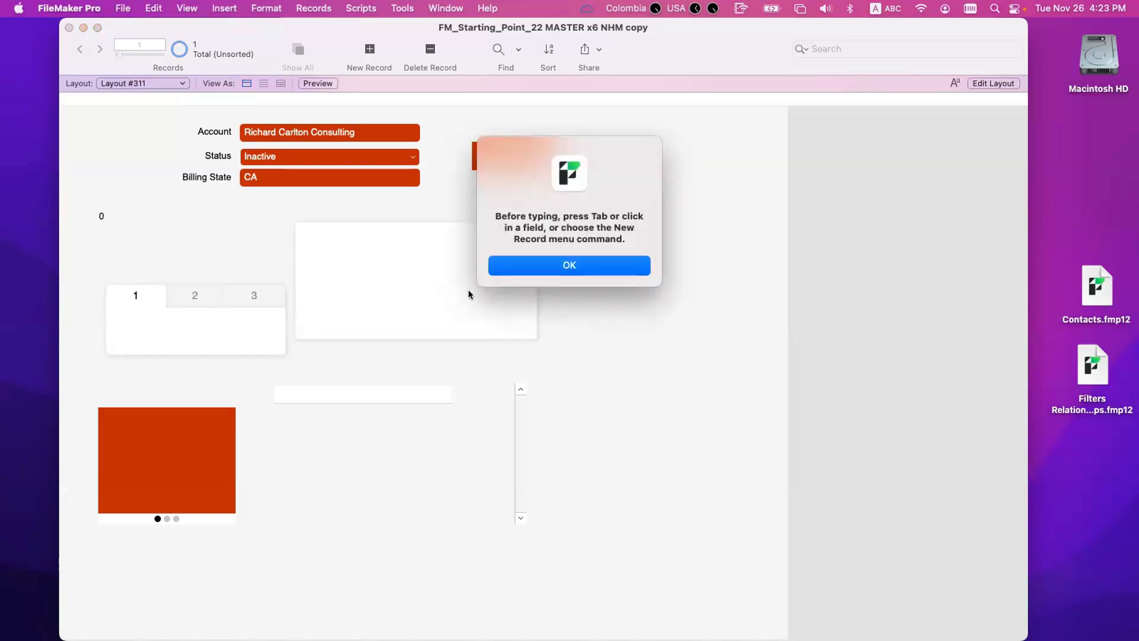
left_click(625, 265)
In Layout mode, select the Account, Status and Billing State fields together and review their shared conditional formatting
key("super+l")
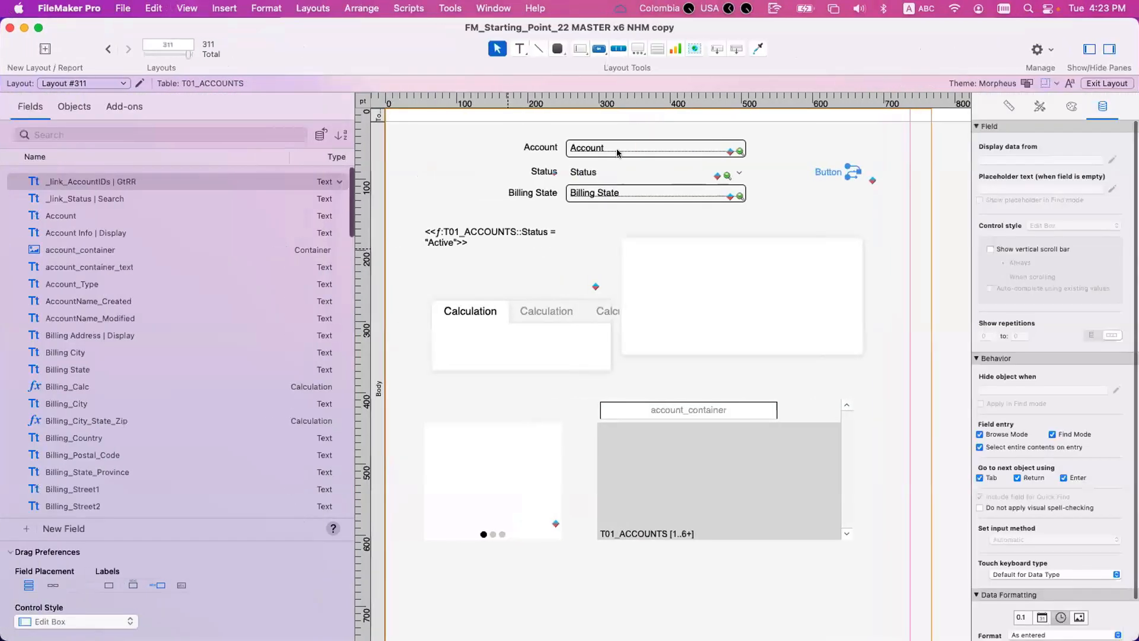
left_click(617, 149)
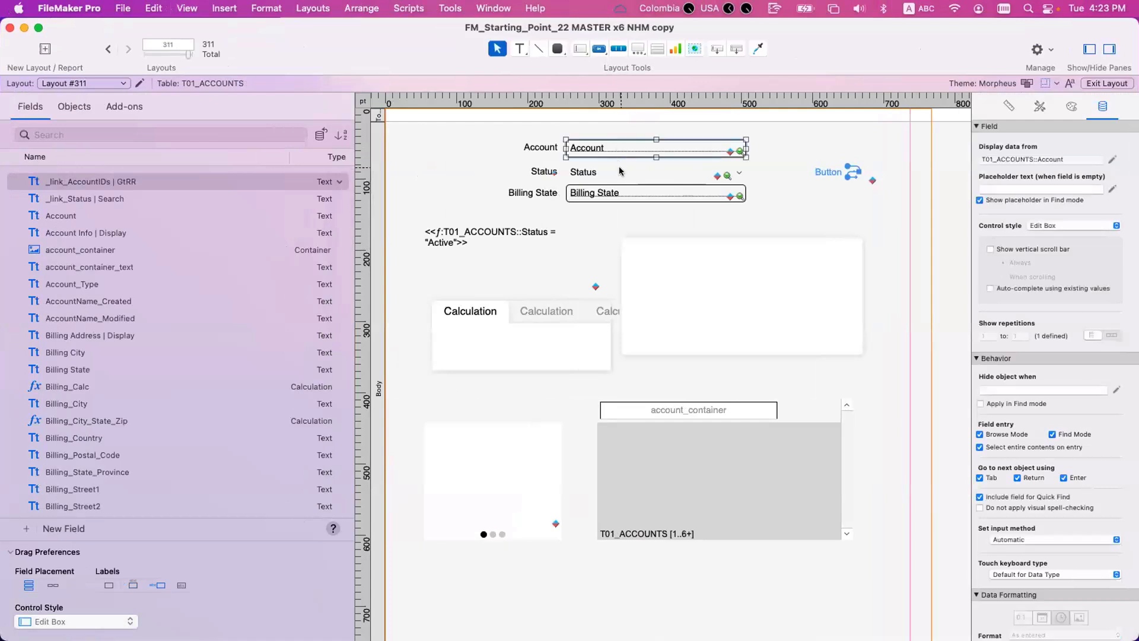
left_click(621, 172, "shift")
left_click(624, 192, "shift")
right_click(624, 192)
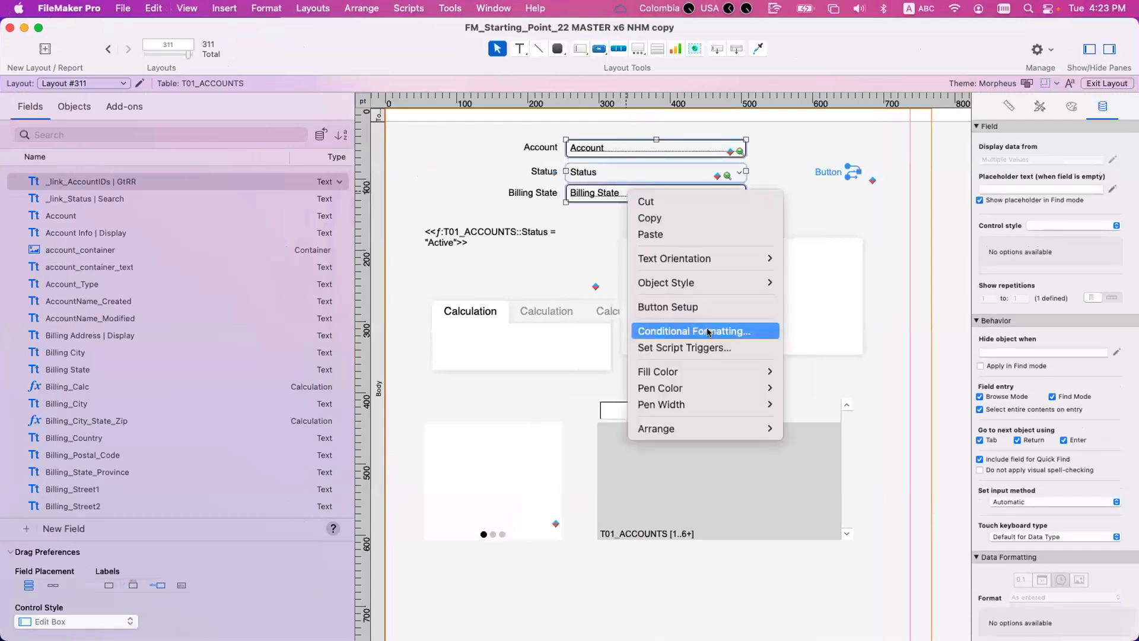
left_click(707, 331)
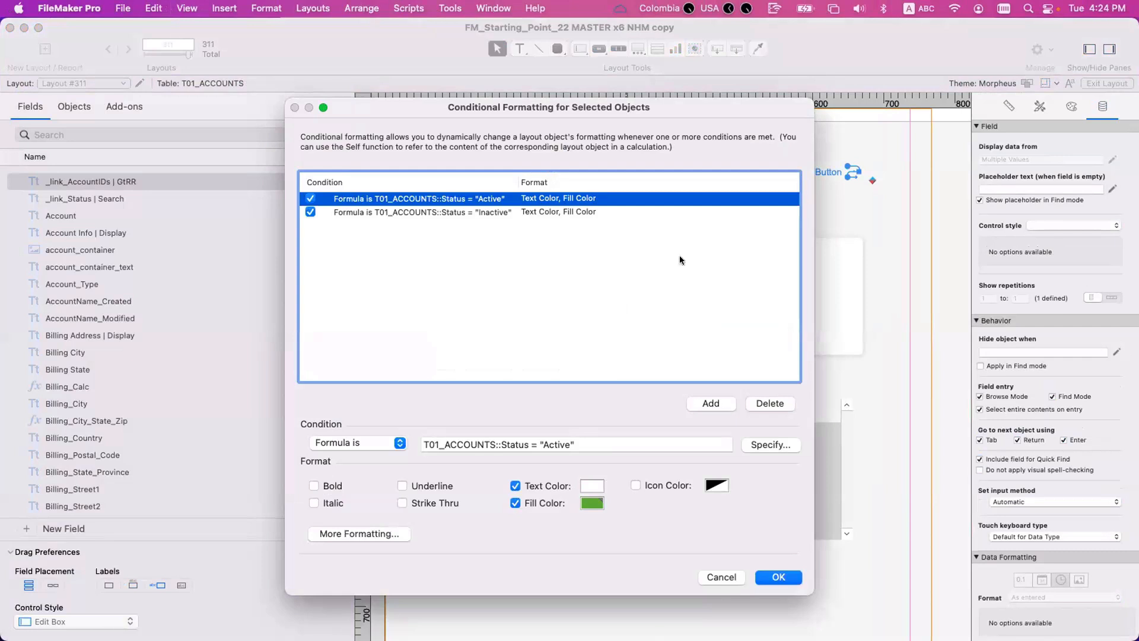
key("Escape")
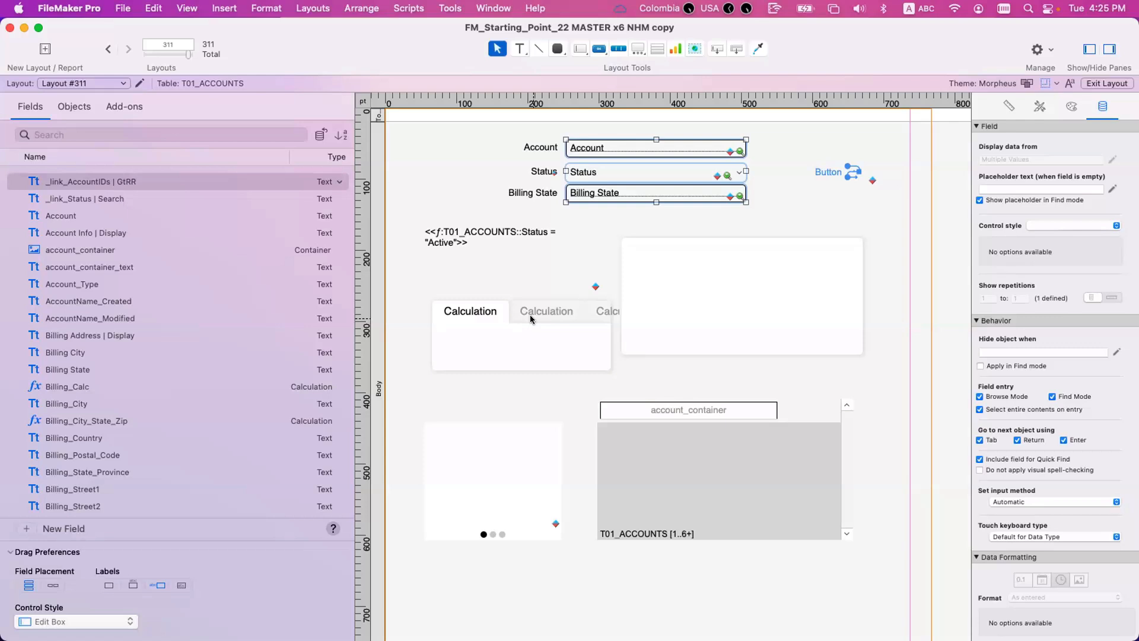
Examine the formula of the Active condition shared by the three selected fields, and close the conditional formatting without changes
right_click(591, 194)
left_click(652, 332)
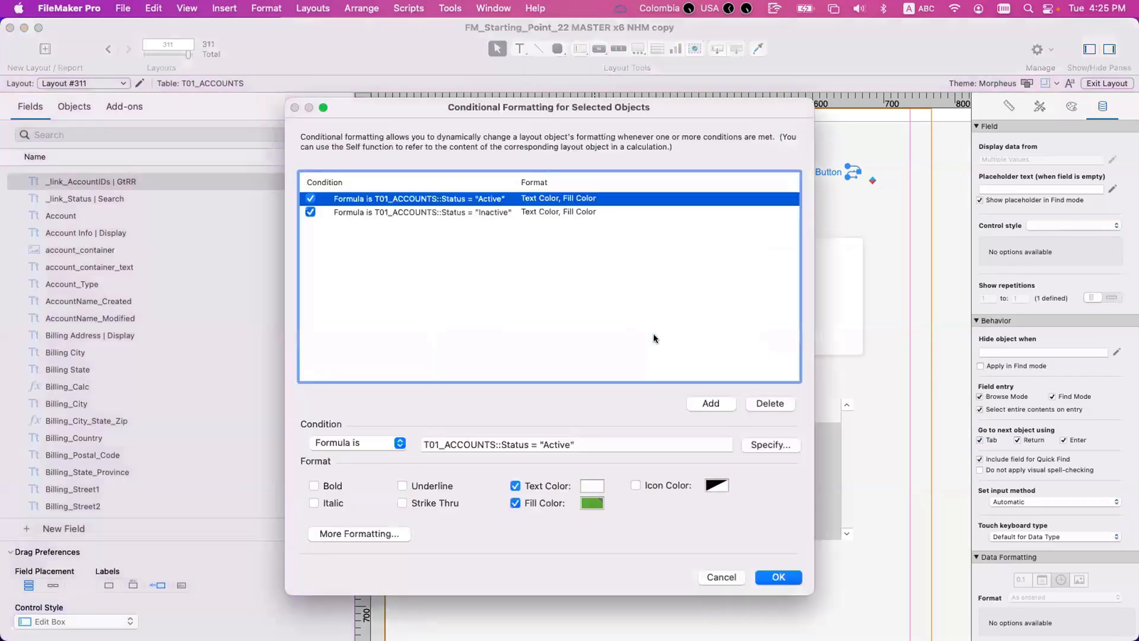
left_click(554, 443)
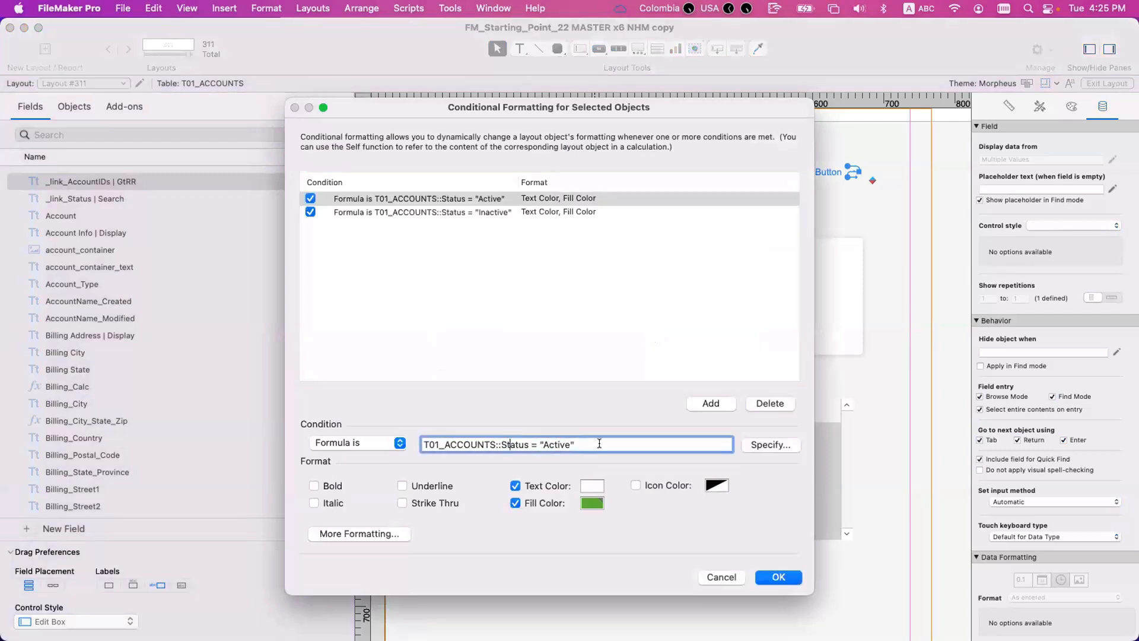
left_click_drag(599, 444, 423, 440)
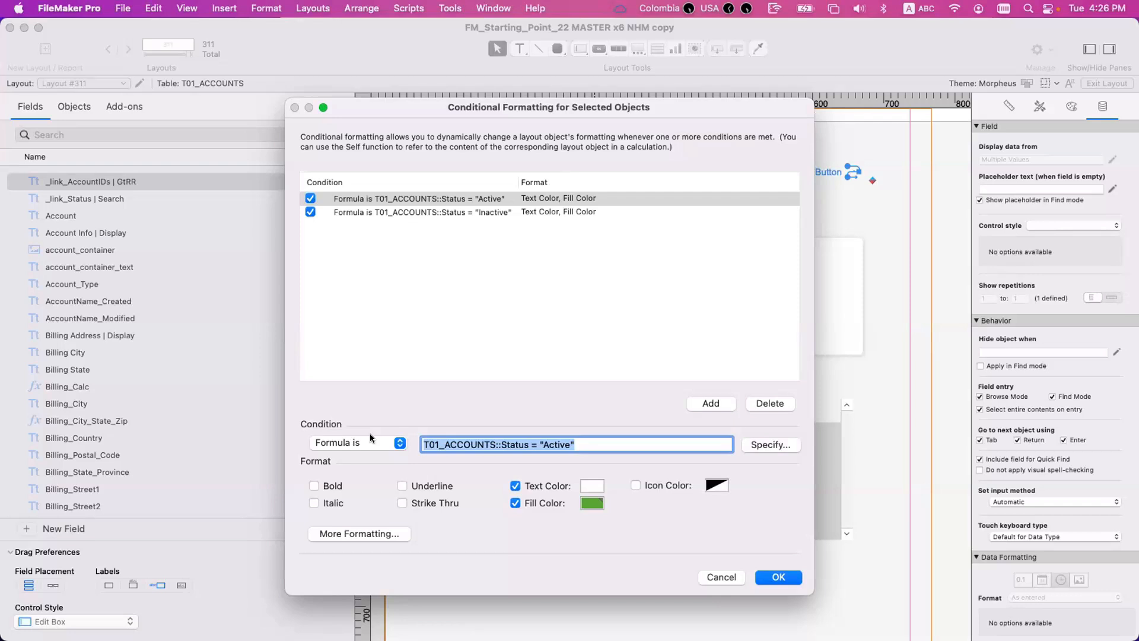
key("Escape")
left_click(539, 383)
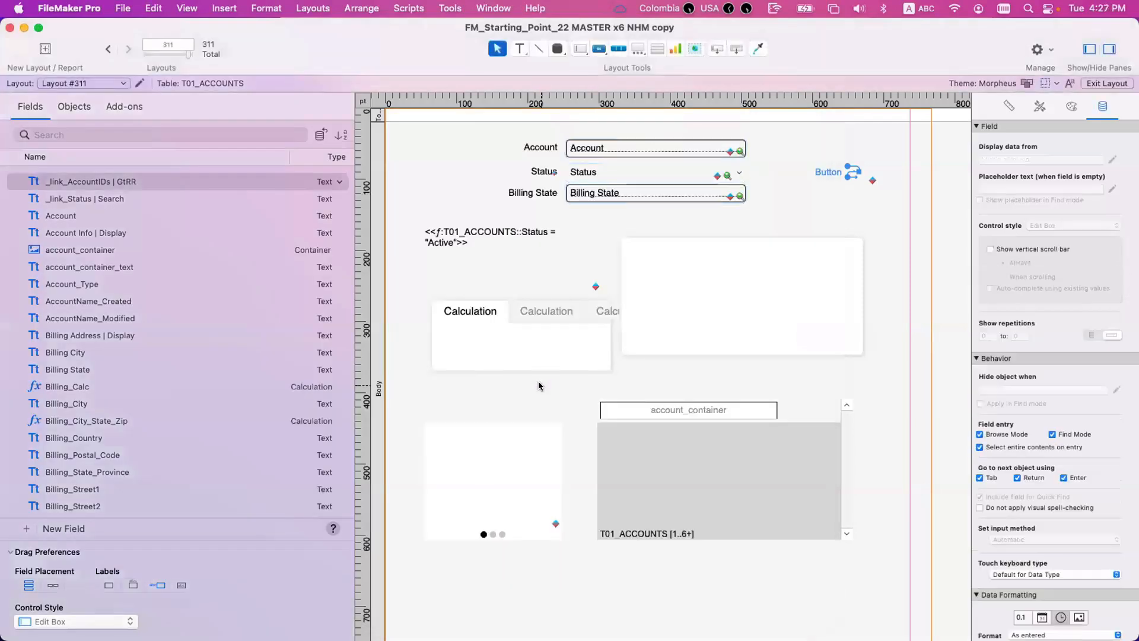
Switch to the L100a_ACCOUNTS_Data_Entry layout
left_click(94, 84)
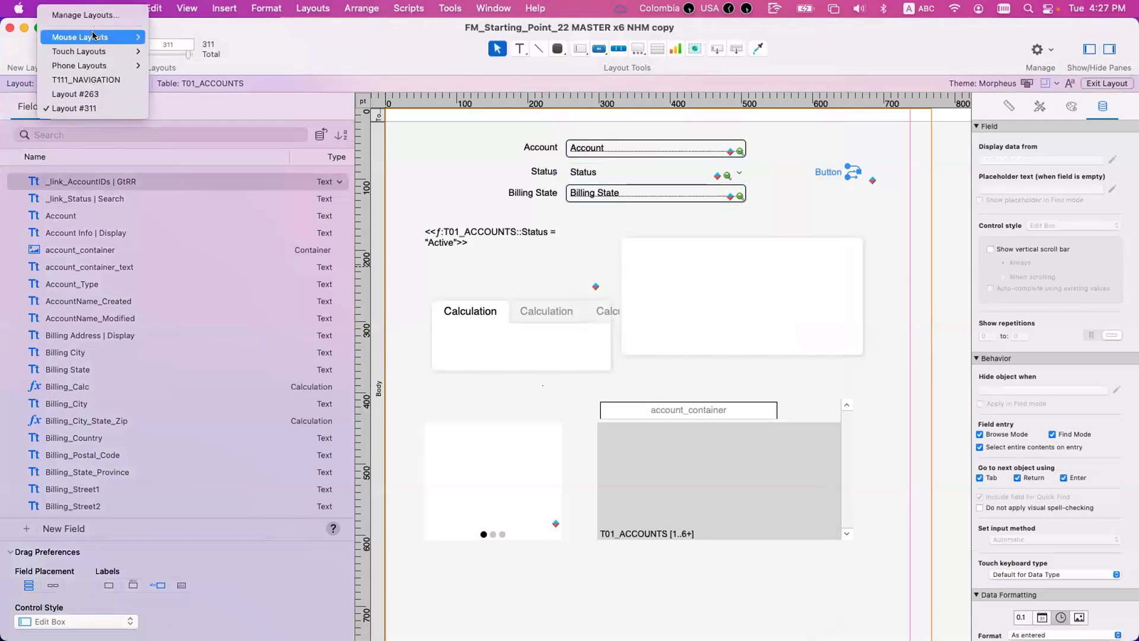
mouse_move(92, 37)
key("Escape")
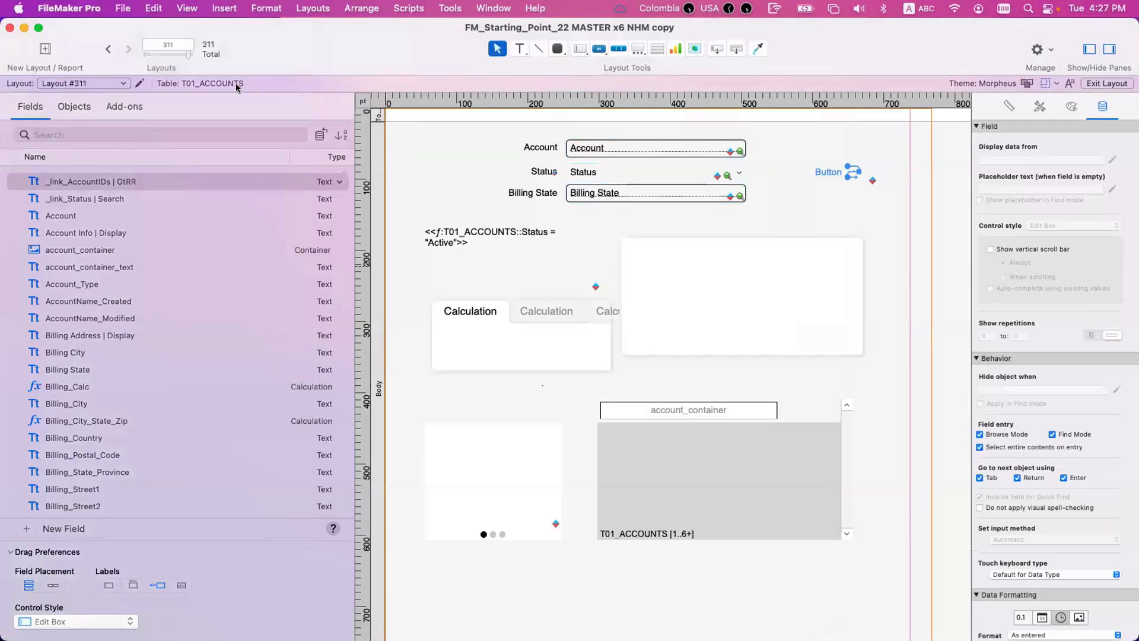
left_click(84, 79)
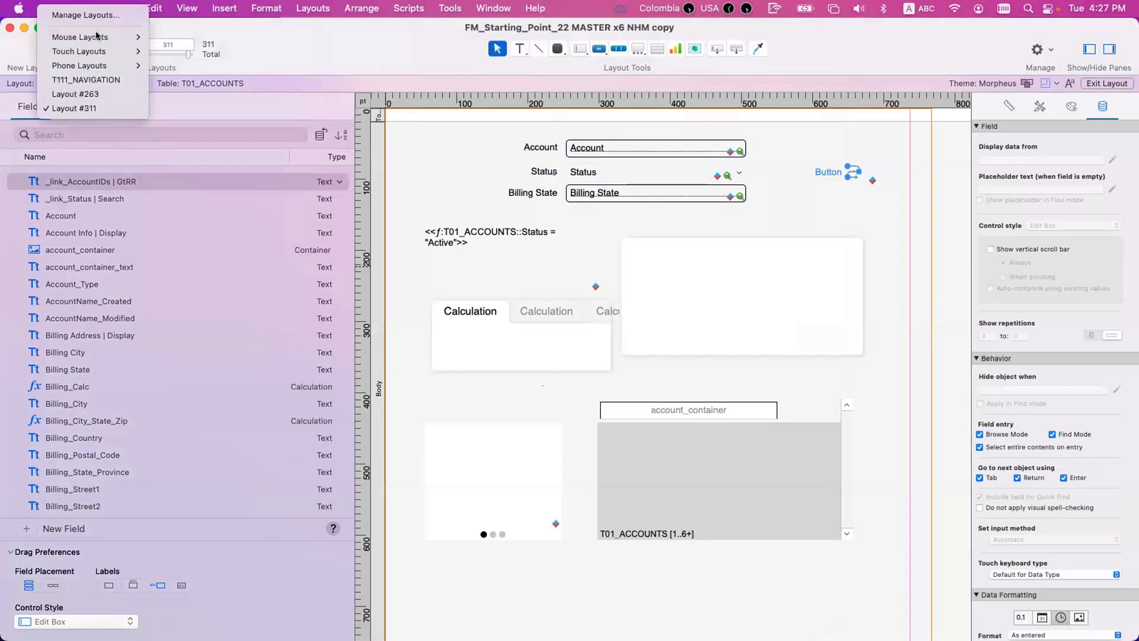
mouse_move(89, 37)
mouse_move(258, 223)
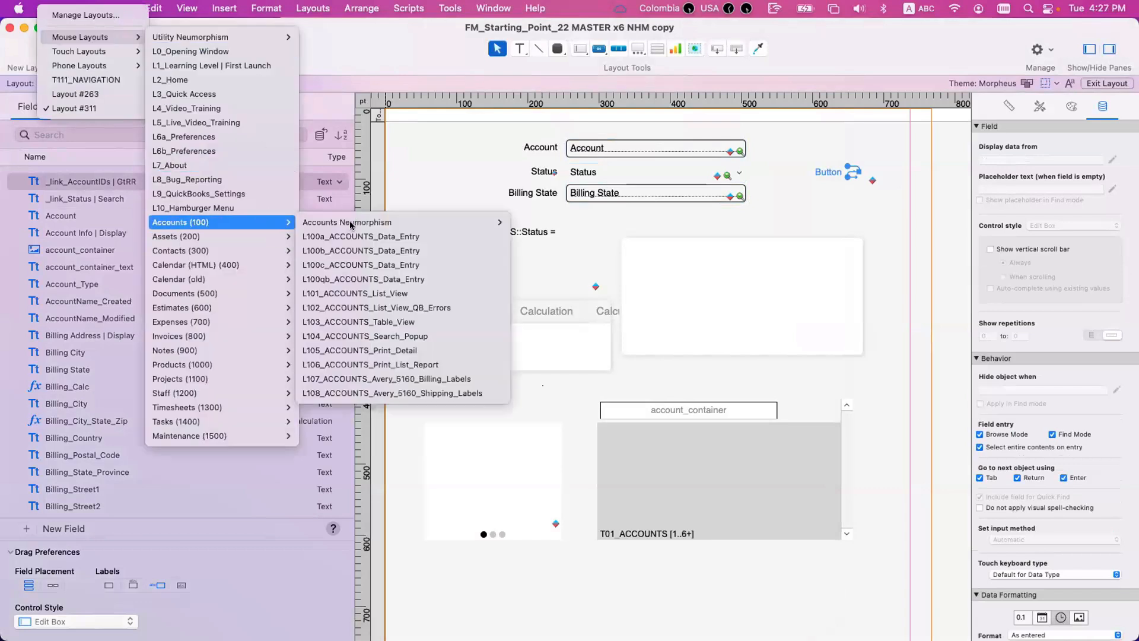
key("Escape")
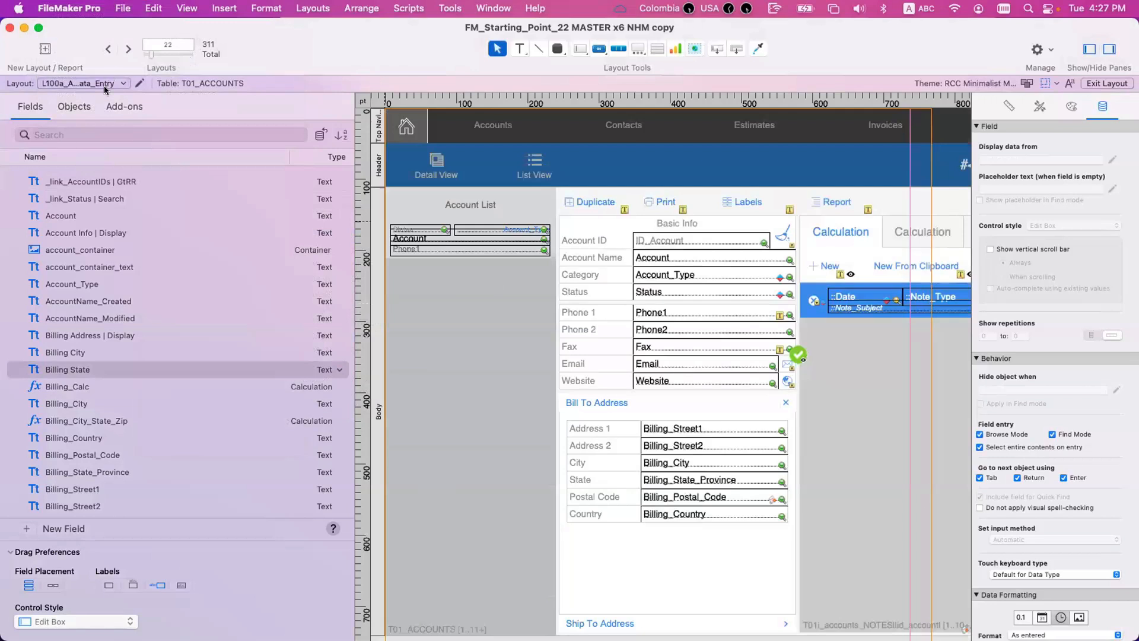
Switch to the L100n_ACCOUNTS_Data_Entry layout from the Accounts Neumorphism folder and view it in Browse mode
left_click(104, 85)
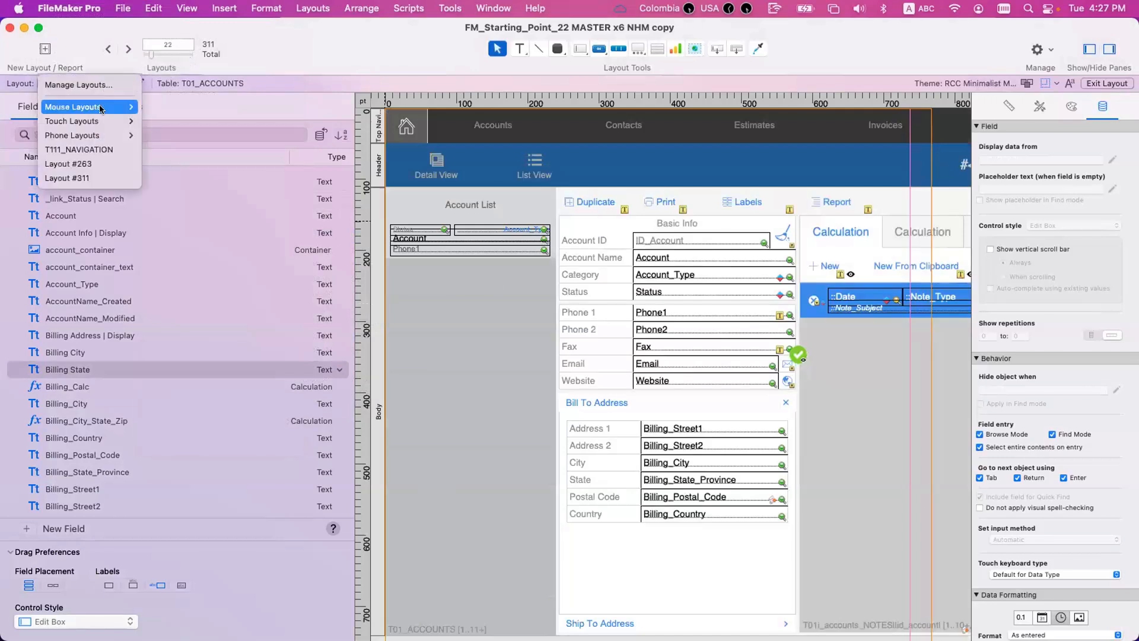
mouse_move(72, 107)
mouse_move(261, 292)
mouse_move(371, 292)
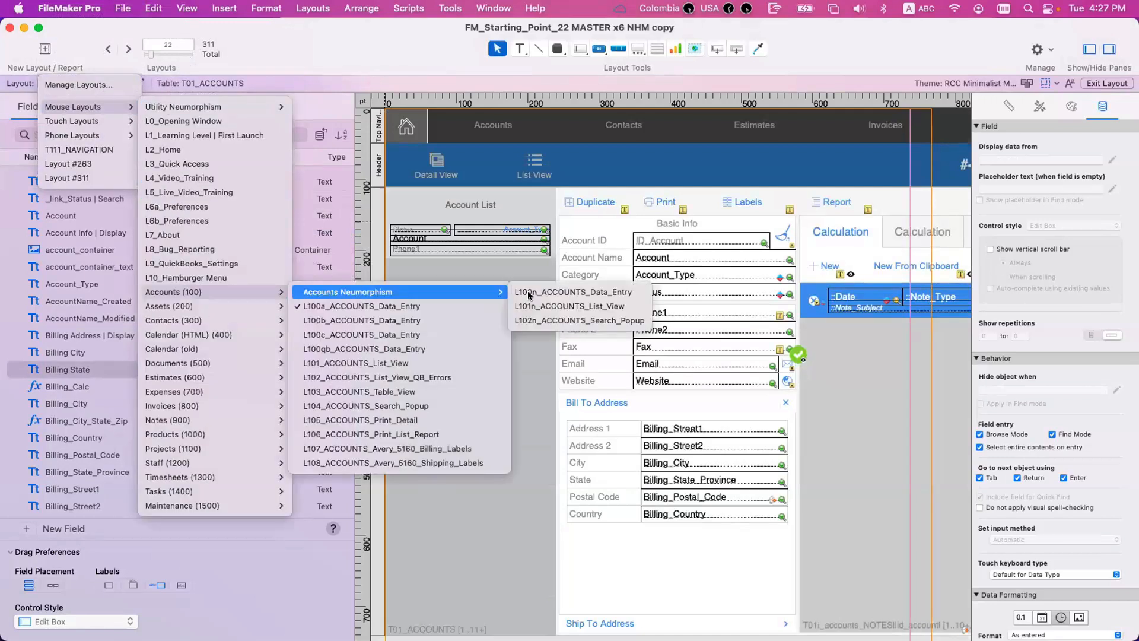
left_click(517, 341)
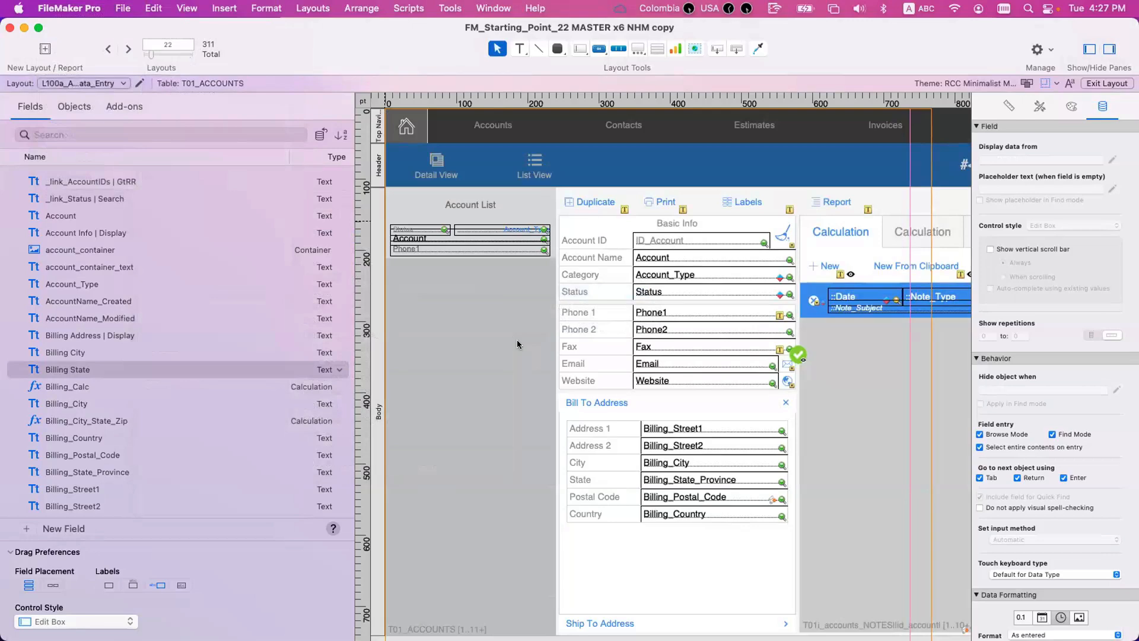
key("super+b")
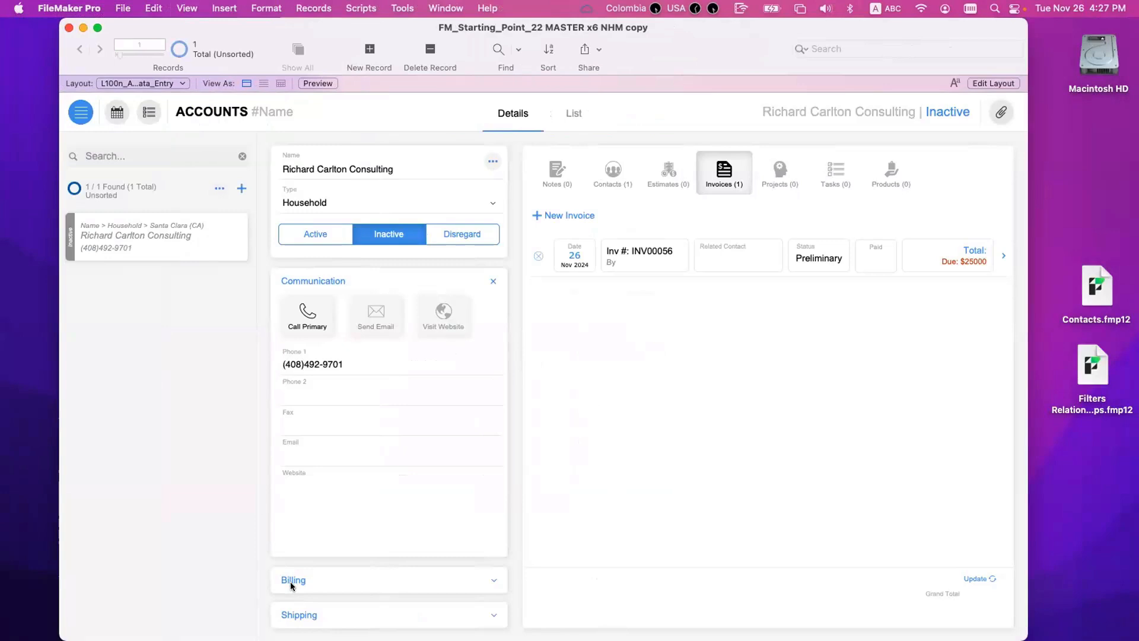
Expand and collapse the Communication, Billing and Shipping sections to see how they behave, and return to Layout mode
left_click(315, 580)
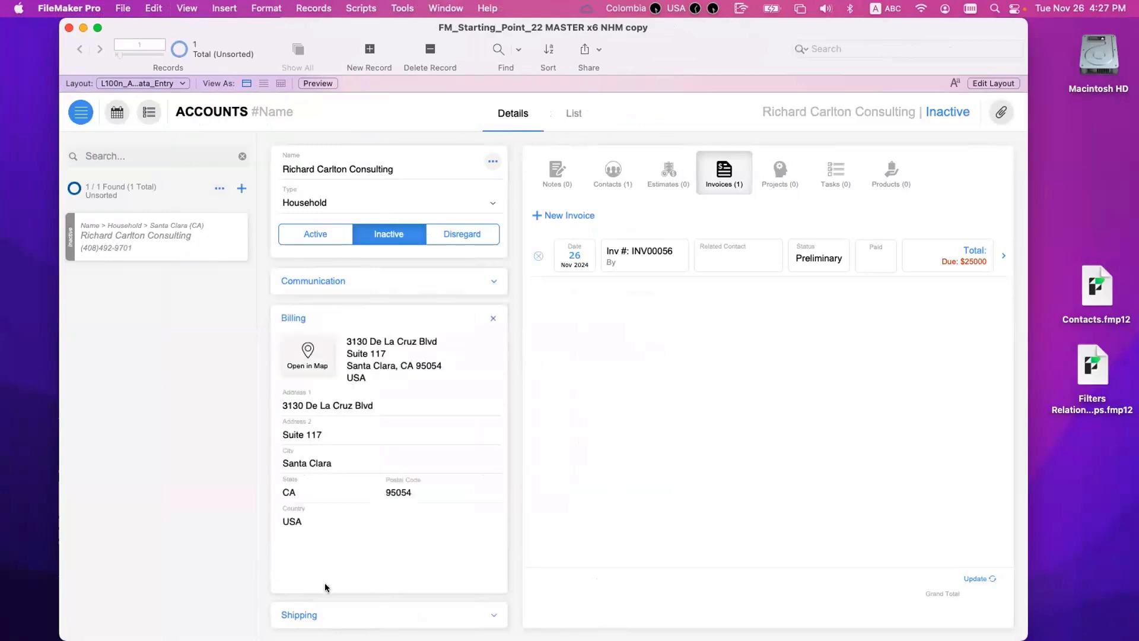
left_click(322, 614)
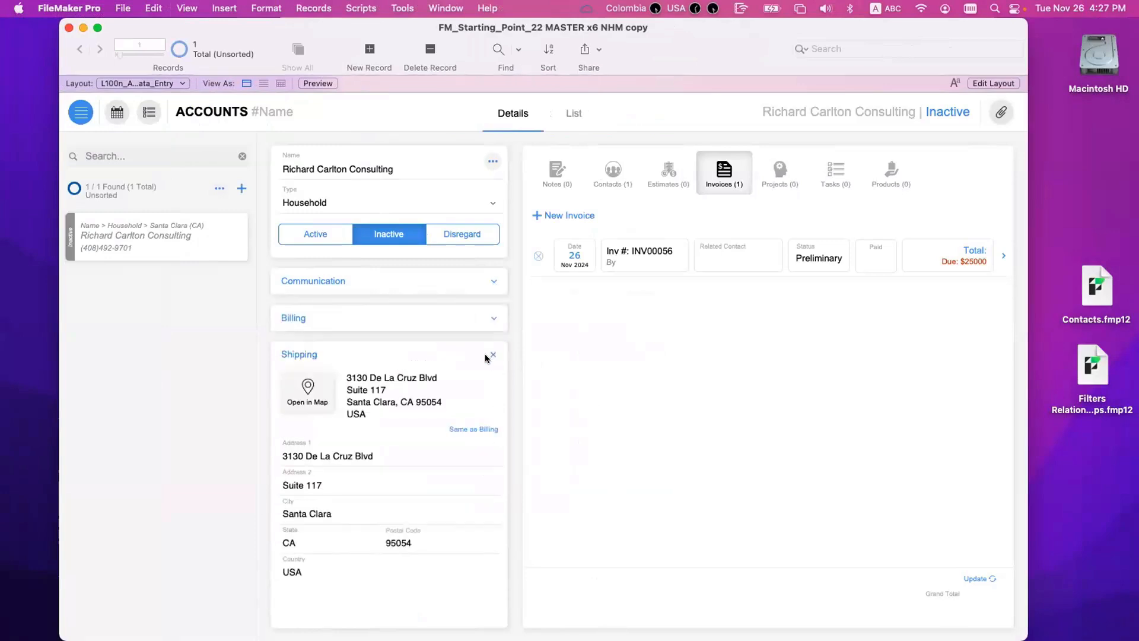
left_click(486, 357)
left_click(492, 280)
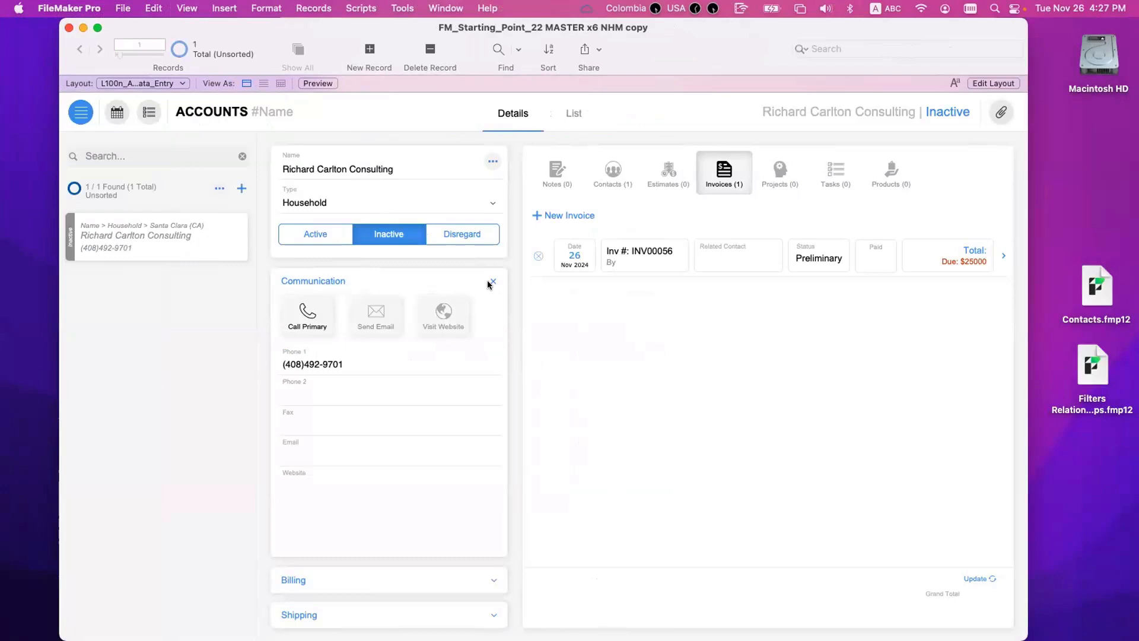
left_click(309, 577)
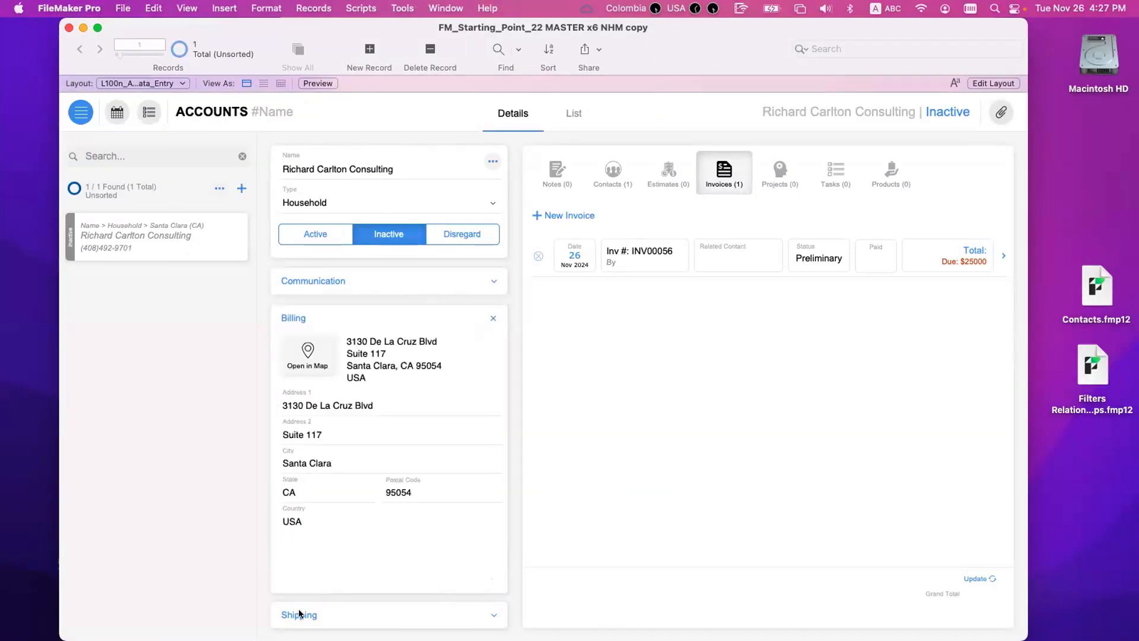
left_click(301, 609)
left_click(364, 347)
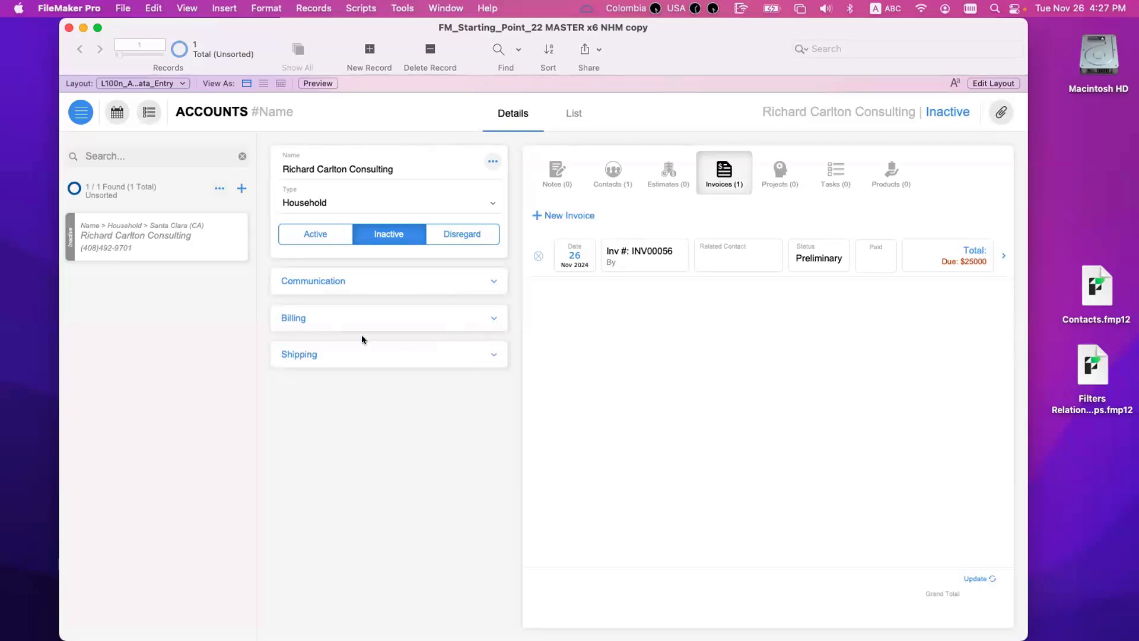
key("super+l")
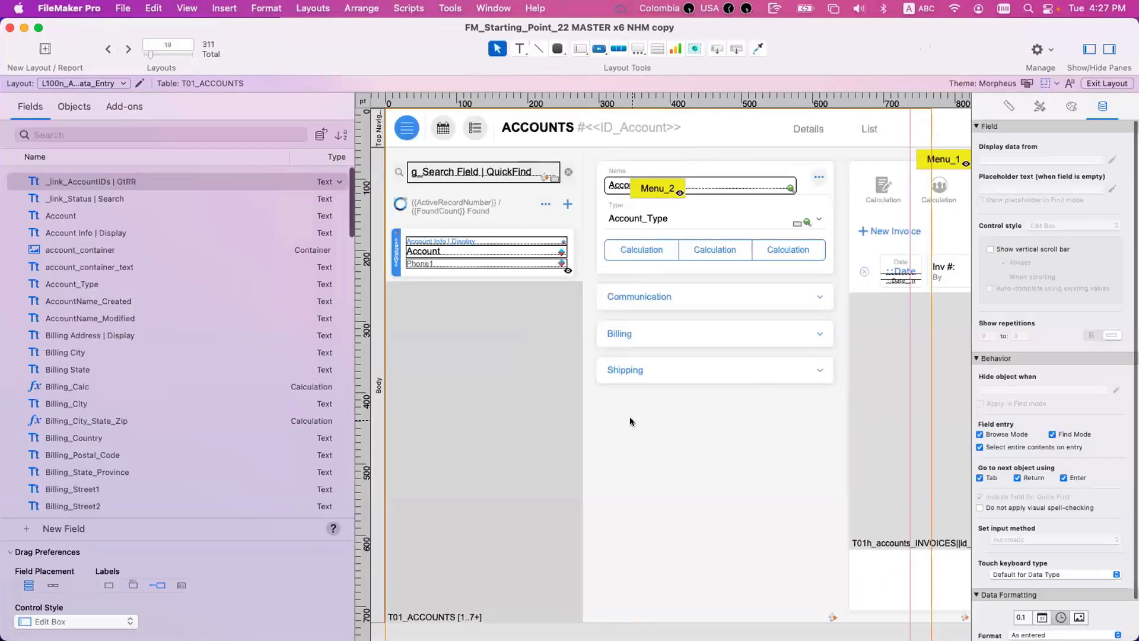
Show the first panel of the accordion slide control and check its Billing button's conditional formatting, leaving it without changes
double_click(630, 421)
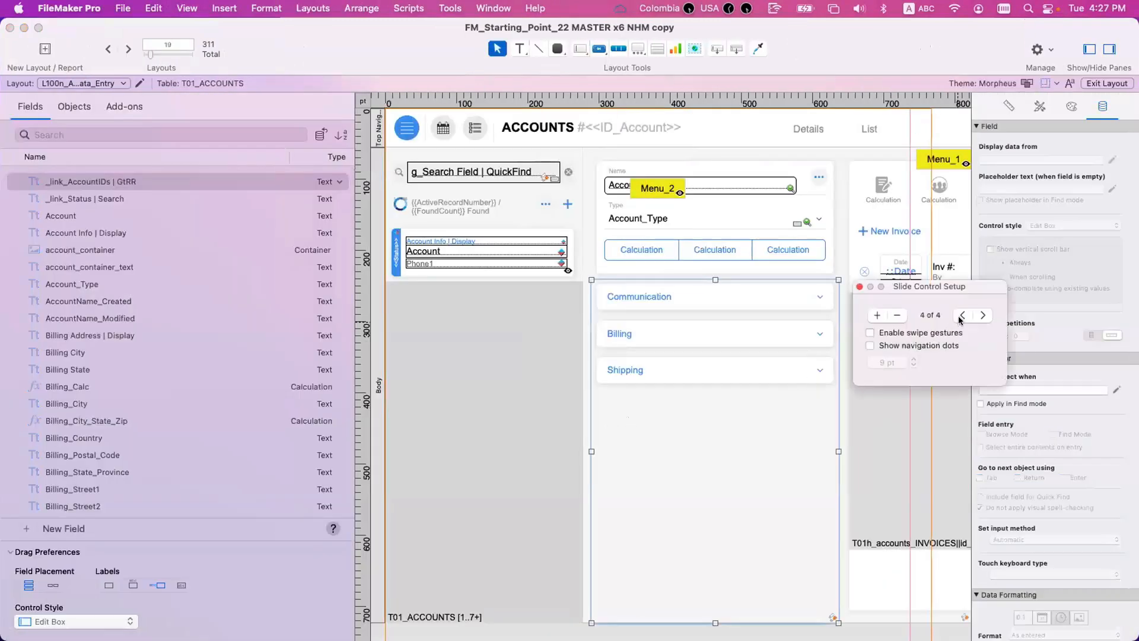
left_click(962, 315)
left_click(962, 315)
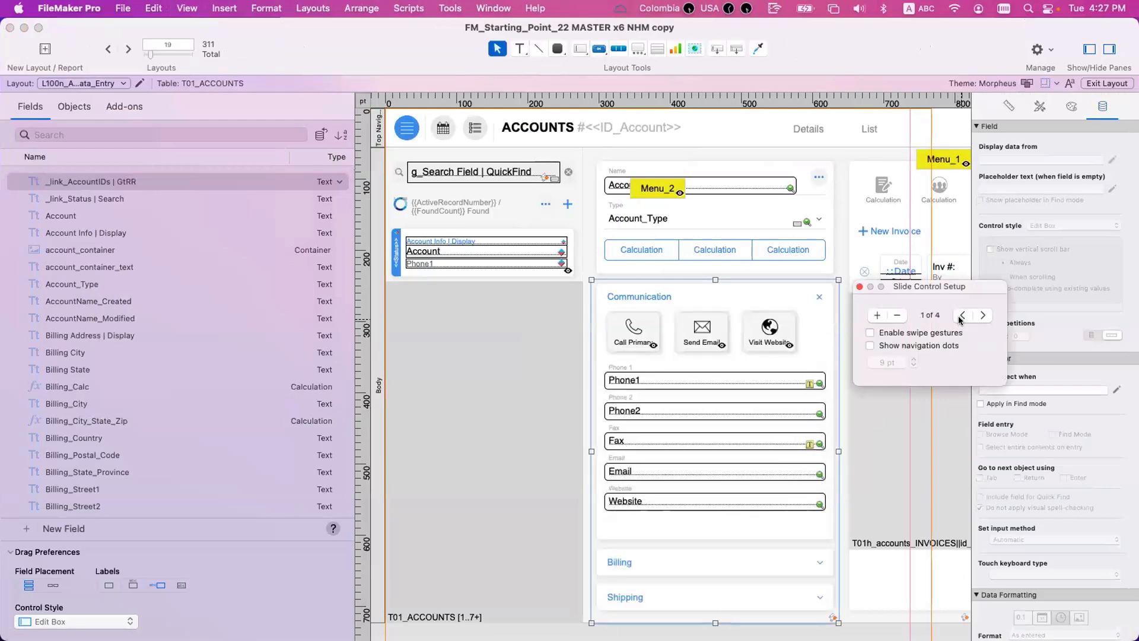
left_click(656, 569)
right_click(656, 570)
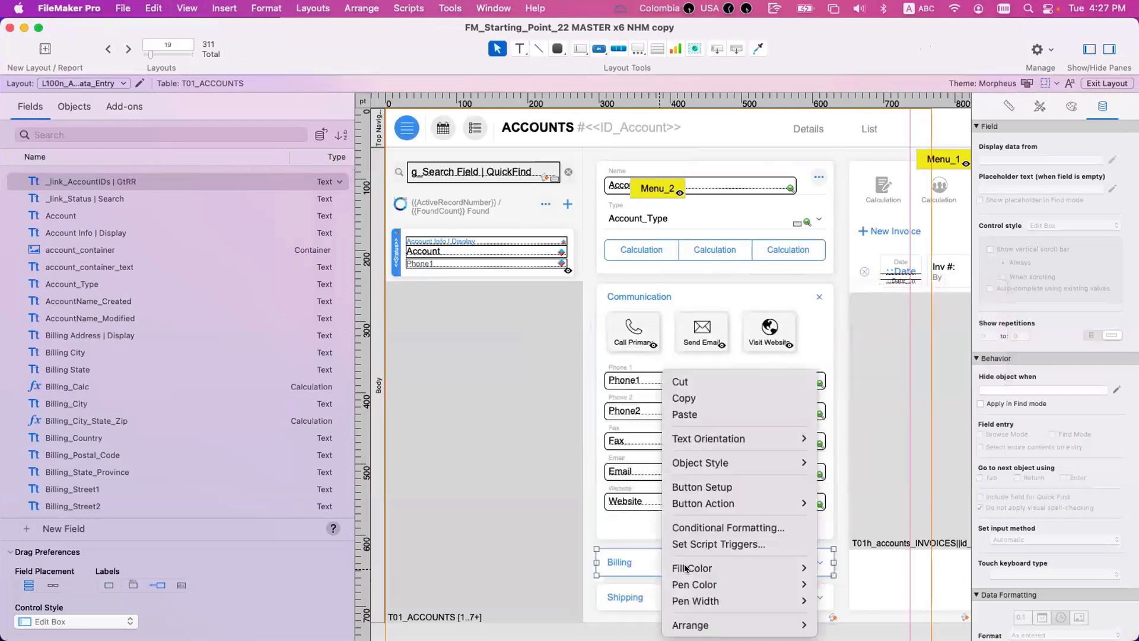
left_click(716, 528)
key("Escape")
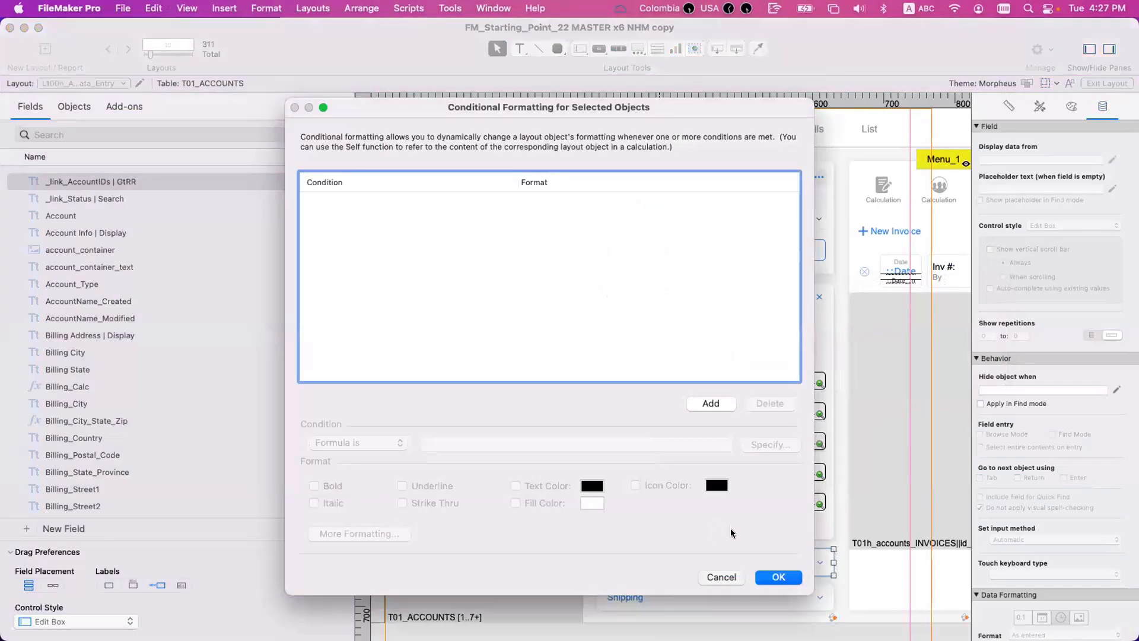
left_click(756, 539)
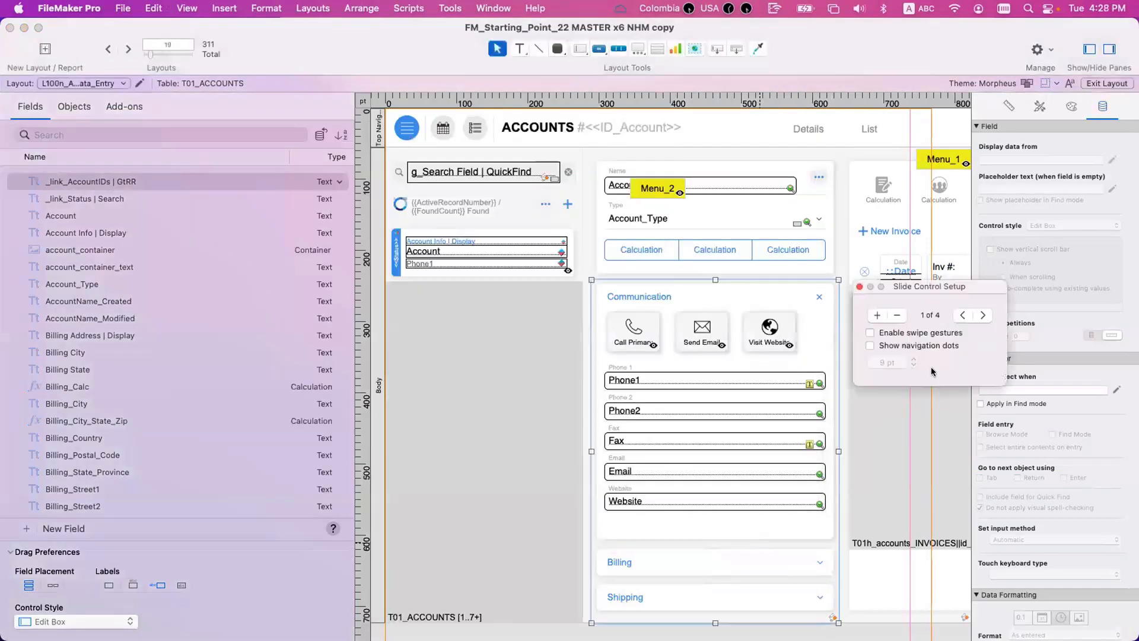
Page through the remaining panels of the slide control to examine how the Billing button is repeated on each
left_click(983, 315)
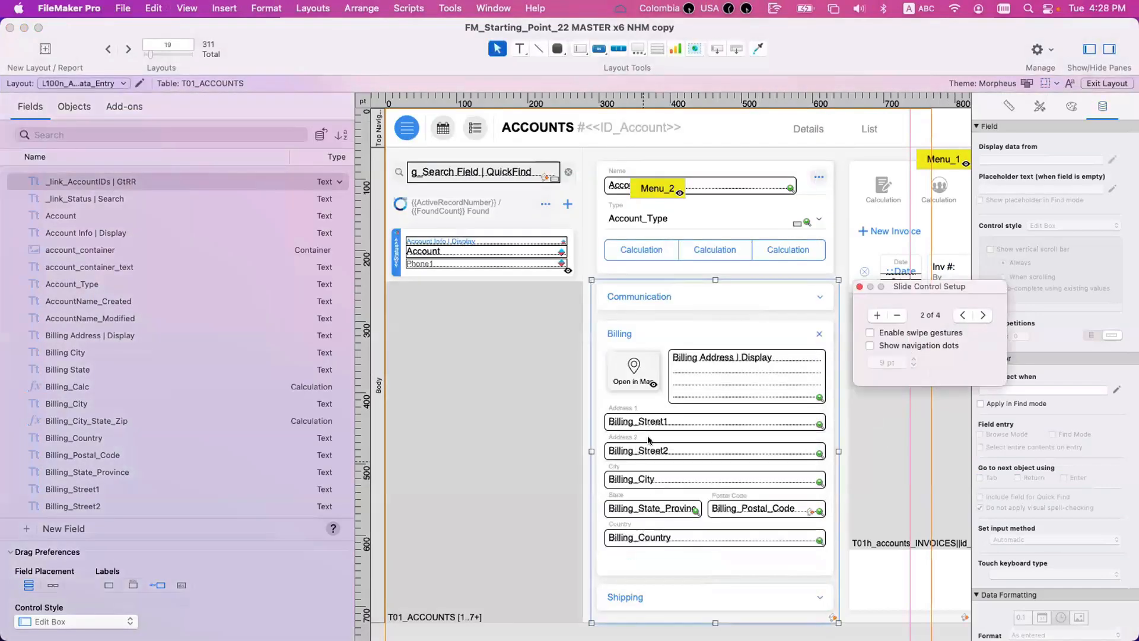
right_click(636, 340)
key("Escape")
left_click(685, 577)
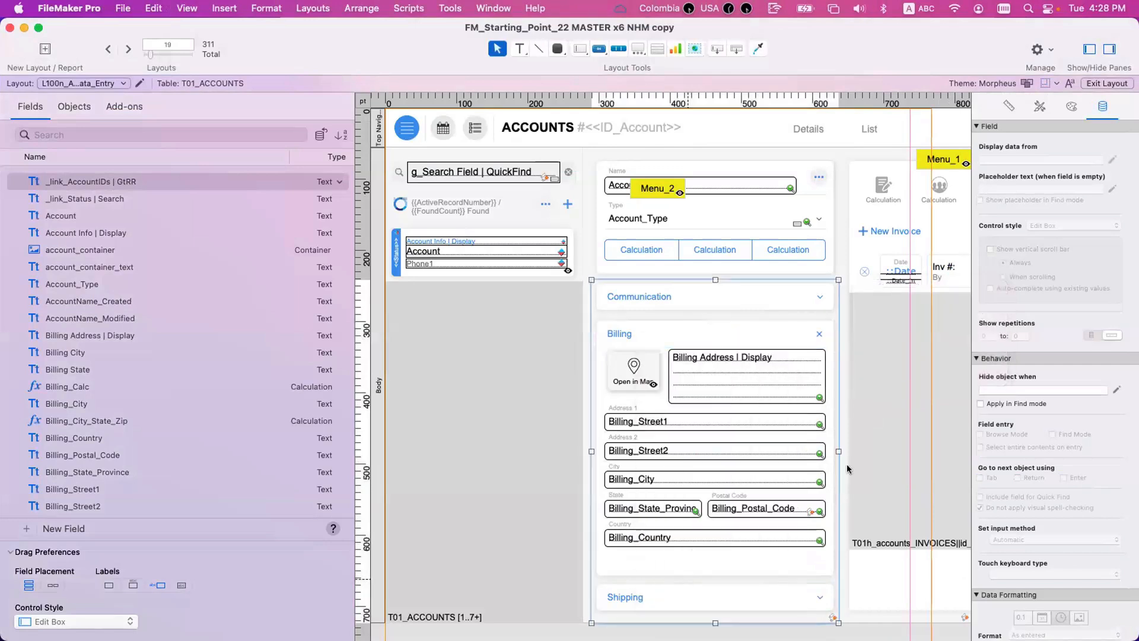
right_click(645, 337)
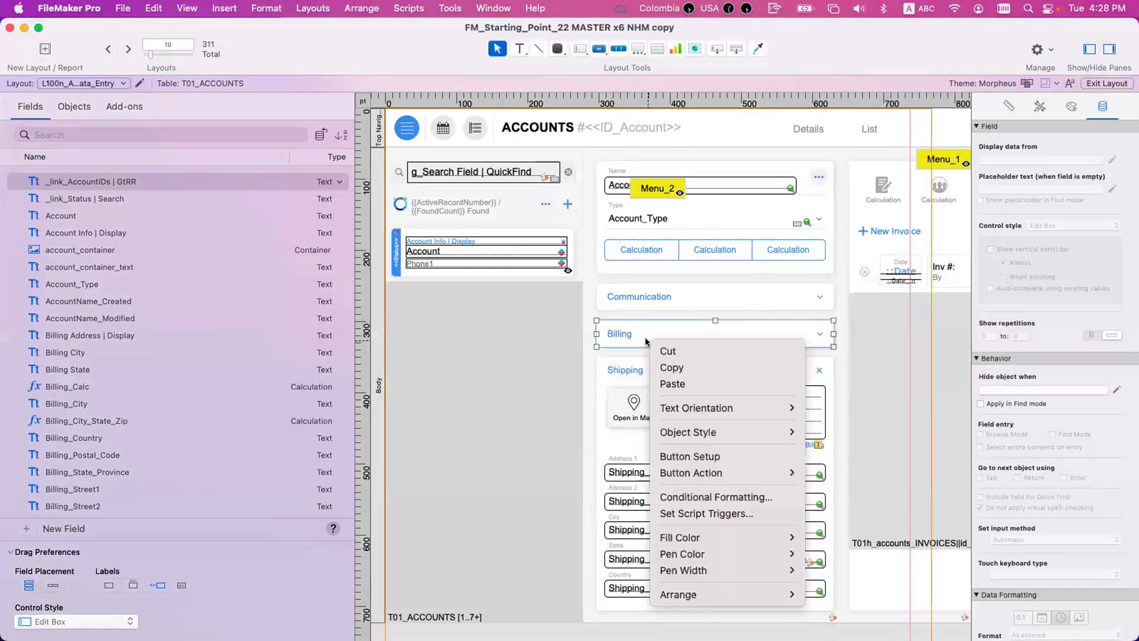
key("Escape")
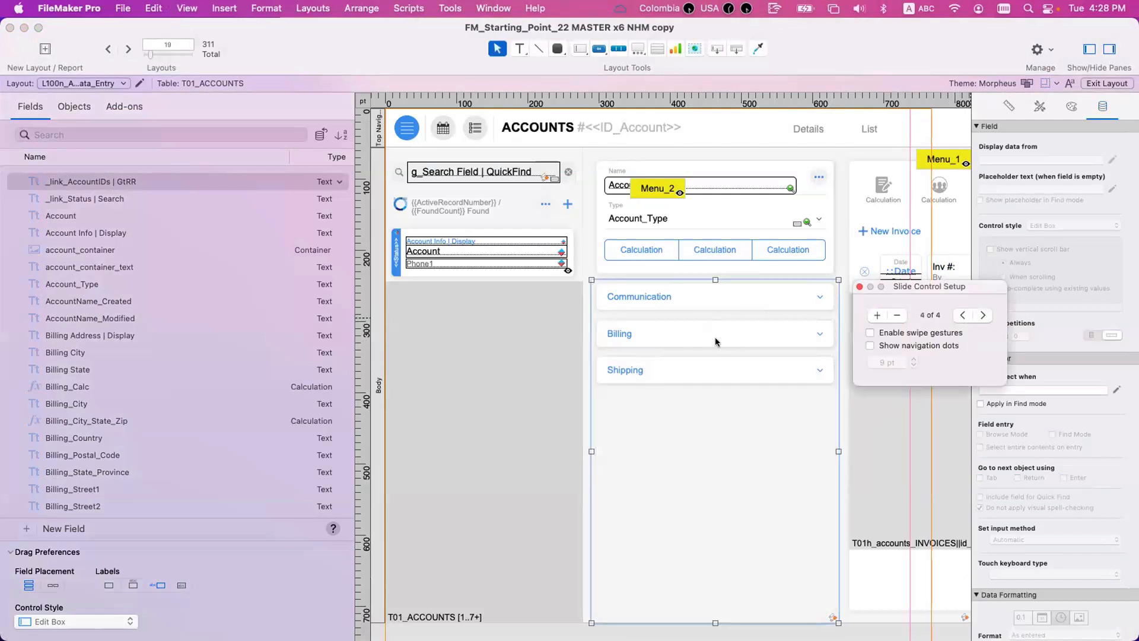
right_click(678, 337)
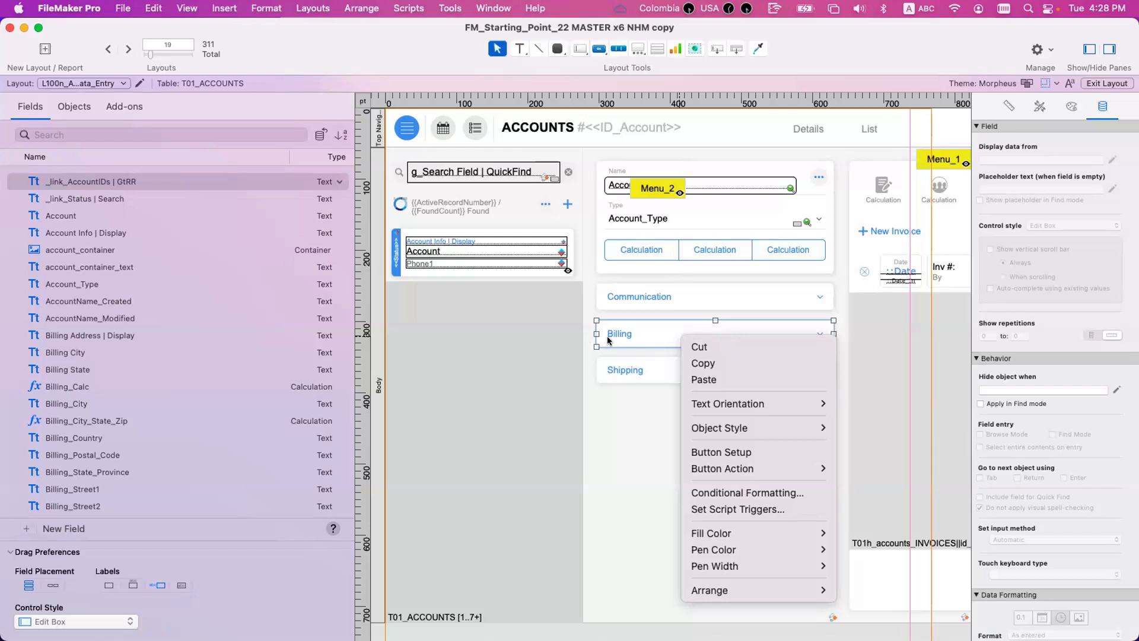
left_click(618, 446)
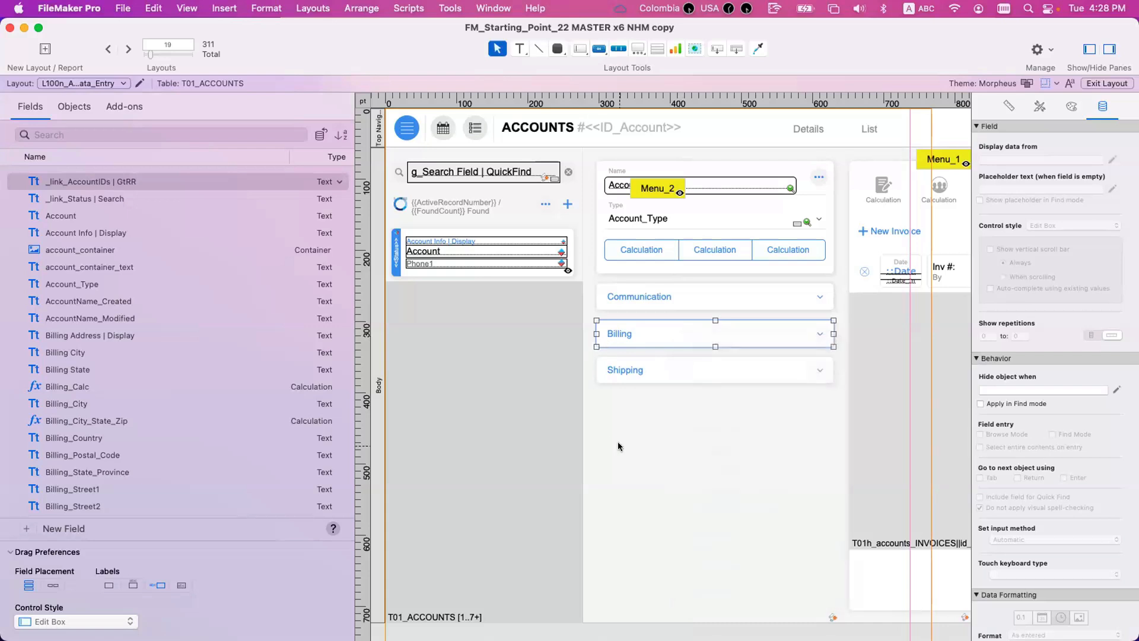
left_click(618, 446)
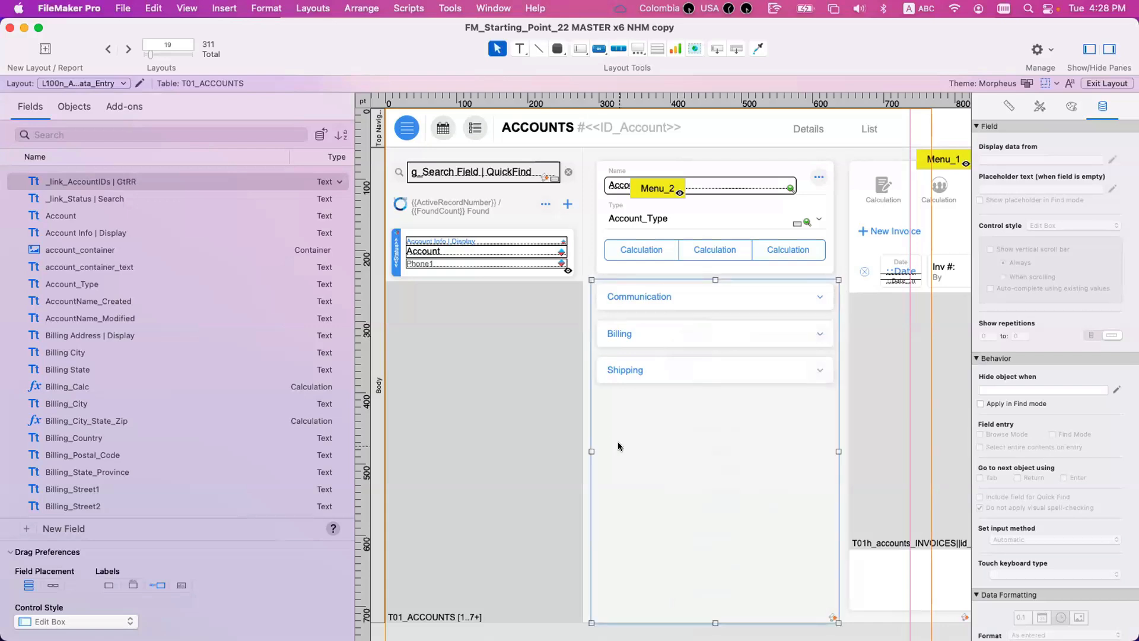
Add a conditional formatting condition to the collapsed Billing button with the formula T01_ACCOUNTS::Billing_State_Province = "CA"
left_click(677, 337)
right_click(676, 339)
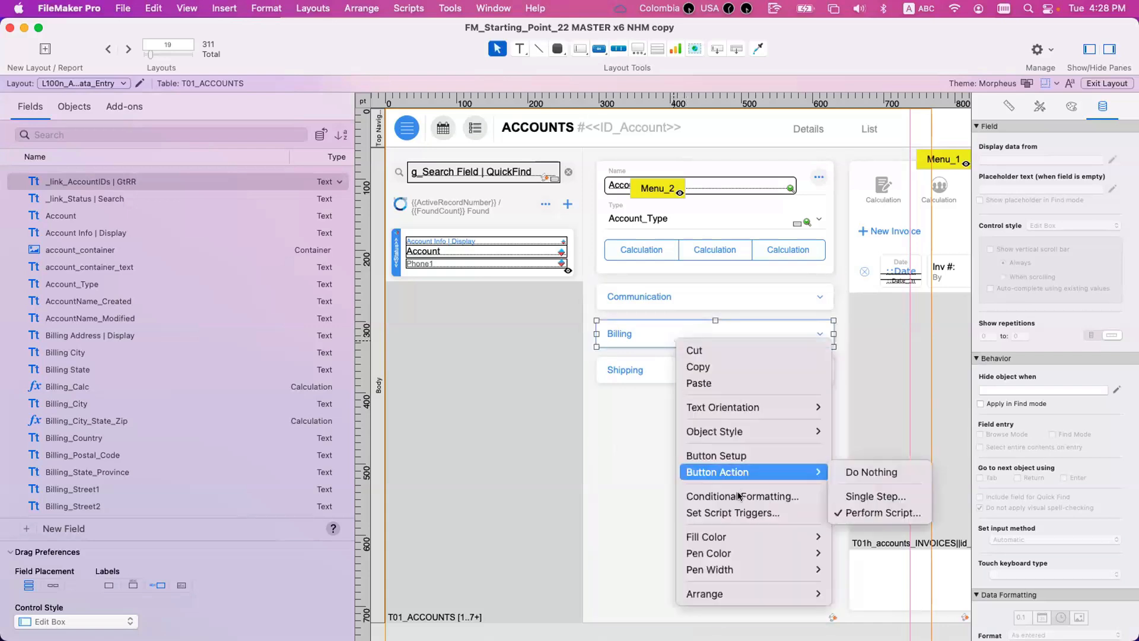
left_click(739, 496)
left_click(711, 403)
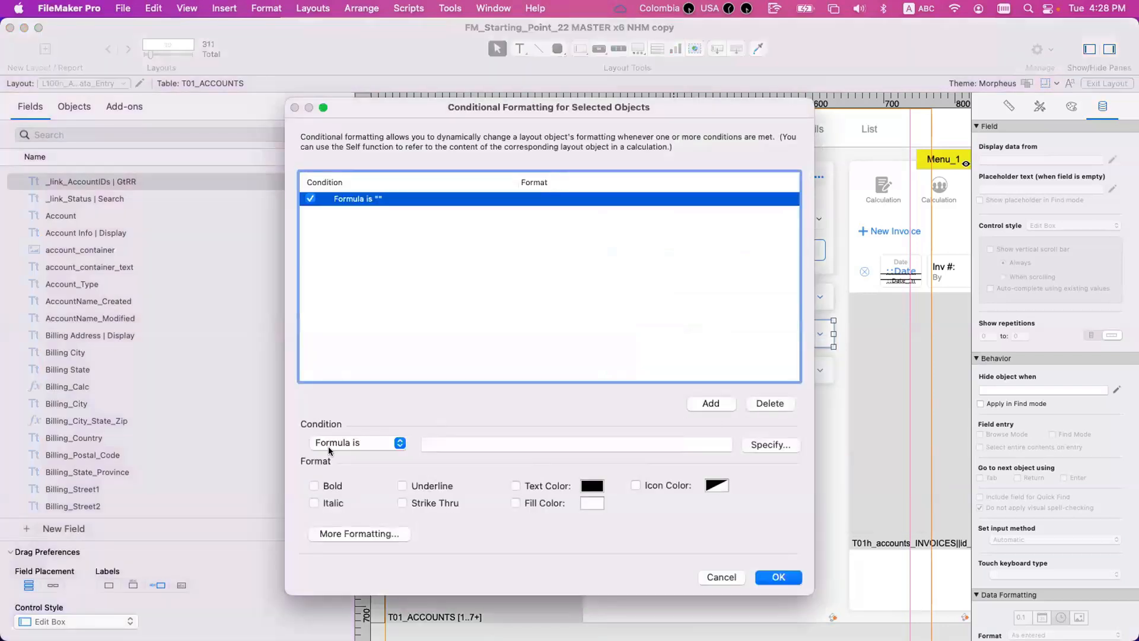
left_click(328, 446)
left_click(340, 447)
left_click(764, 445)
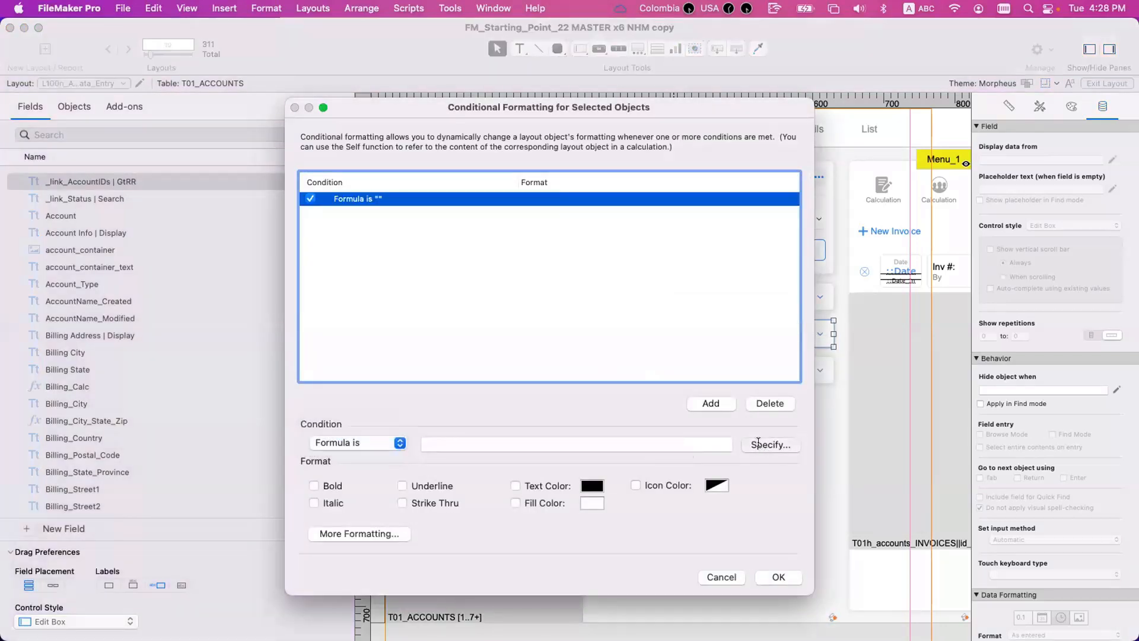
type("Billi")
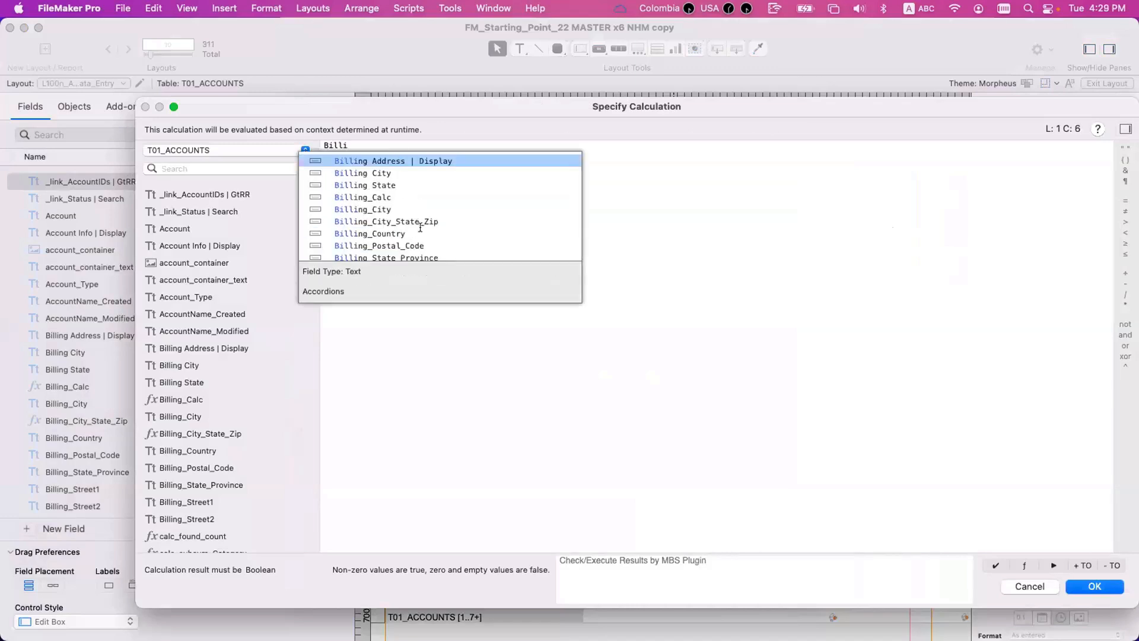
scroll(420, 227, "down", 2)
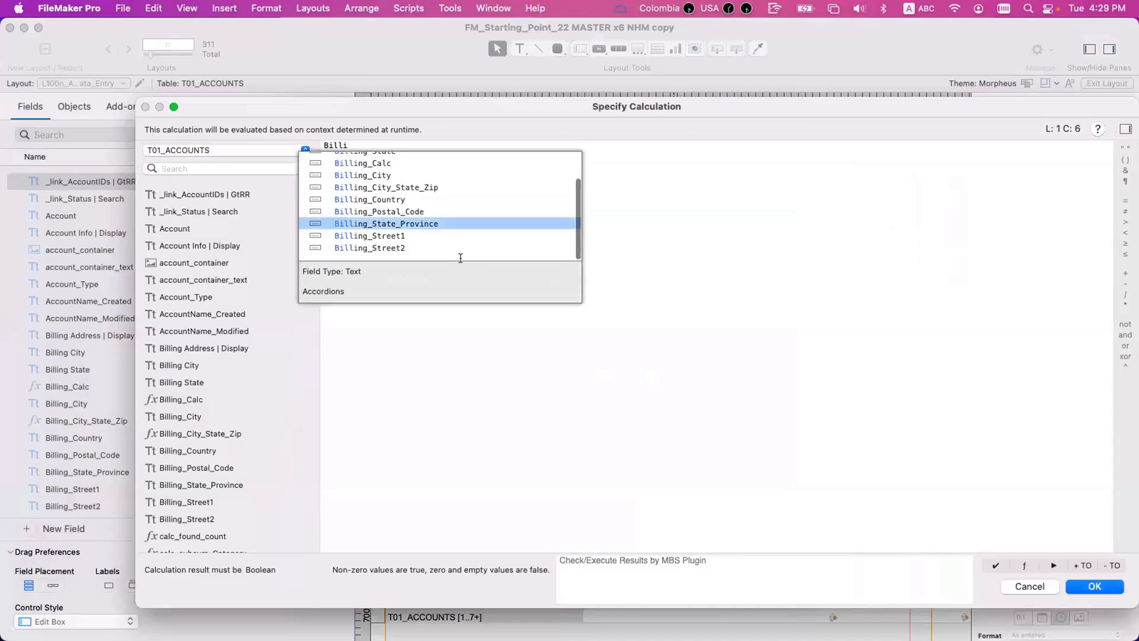
left_click(420, 222)
type("= \"CA\"")
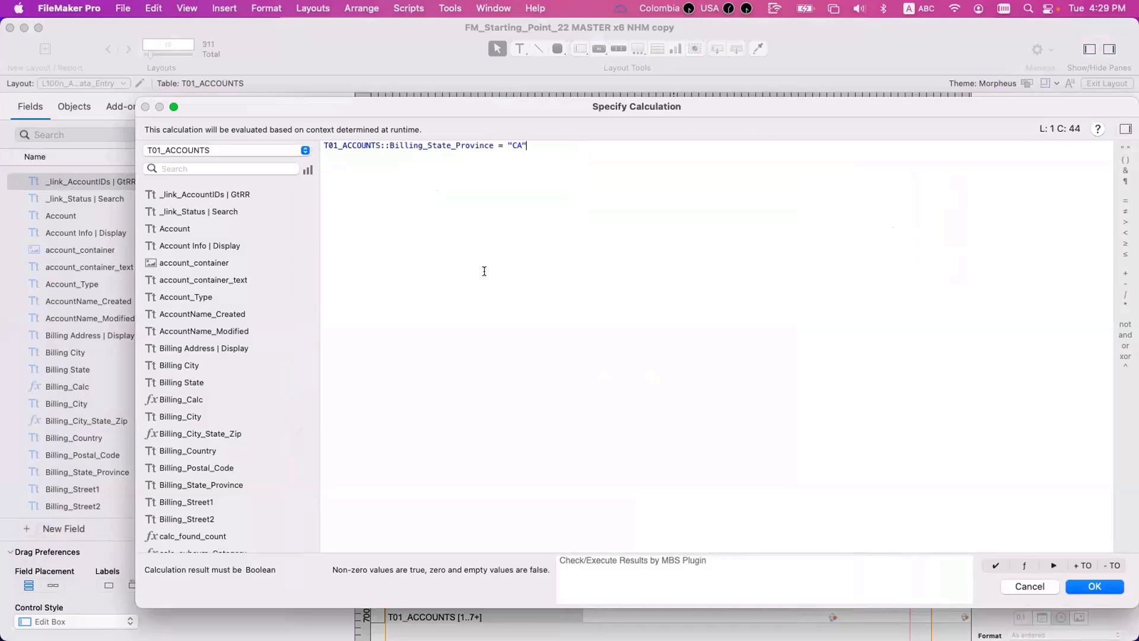
Copy the whole formula, and cancel the calculation and the Billing button's conditional formatting
key("super+a")
key("super+c")
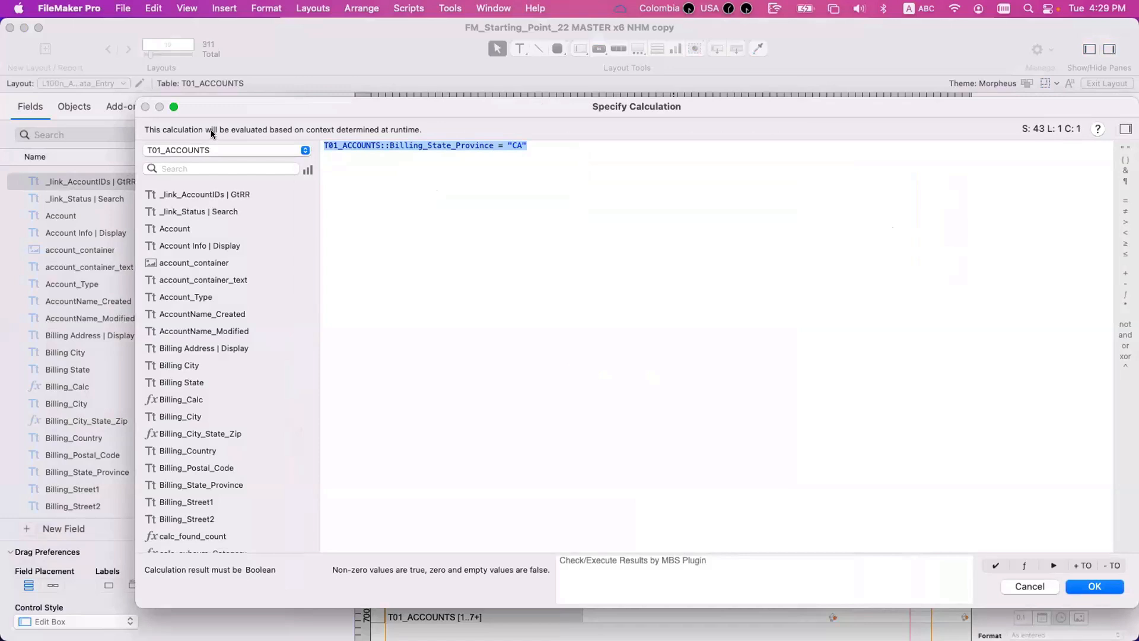
key("Escape")
key("Escape")
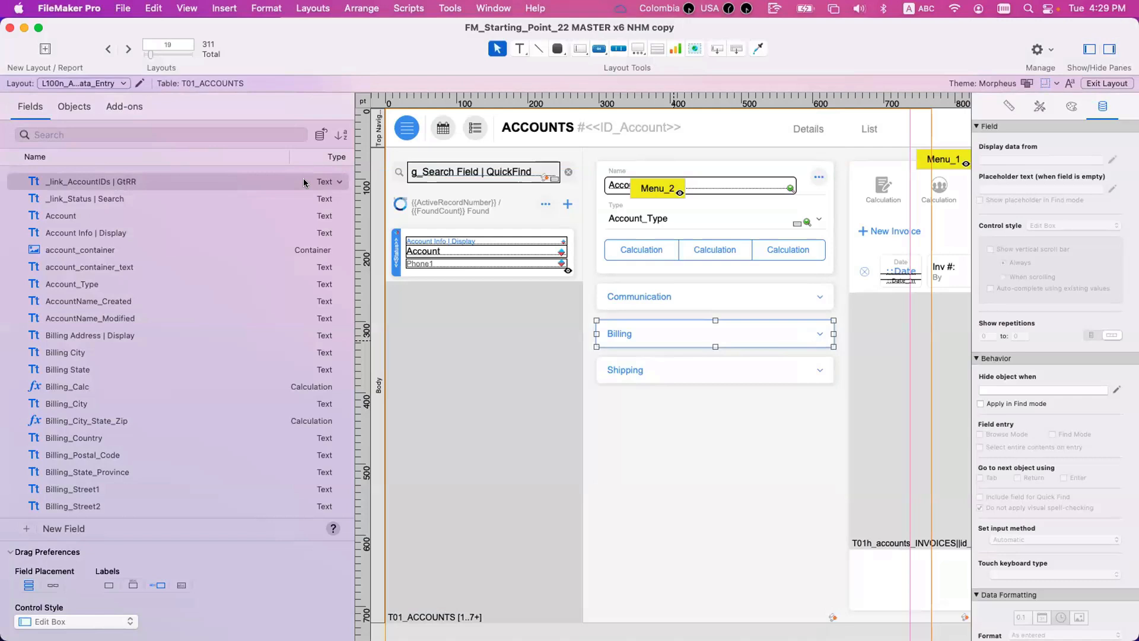
Create a Number field named tag_Billing State CA in the ACC_Accounts table of the database definition
key("super+shift+d")
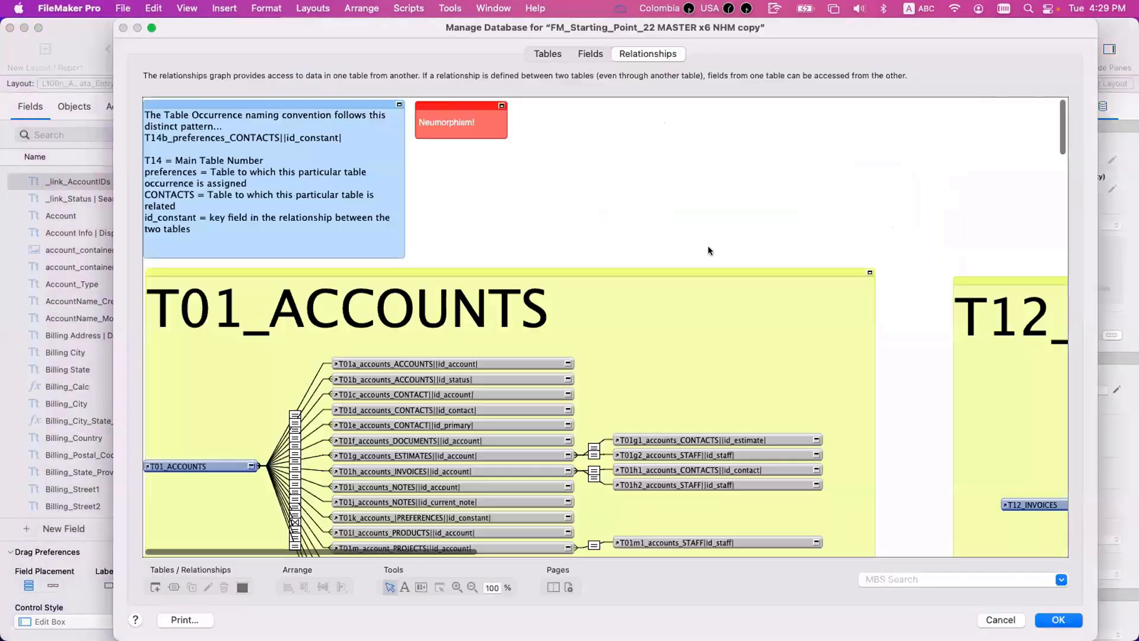
left_click(590, 54)
type("tag_V")
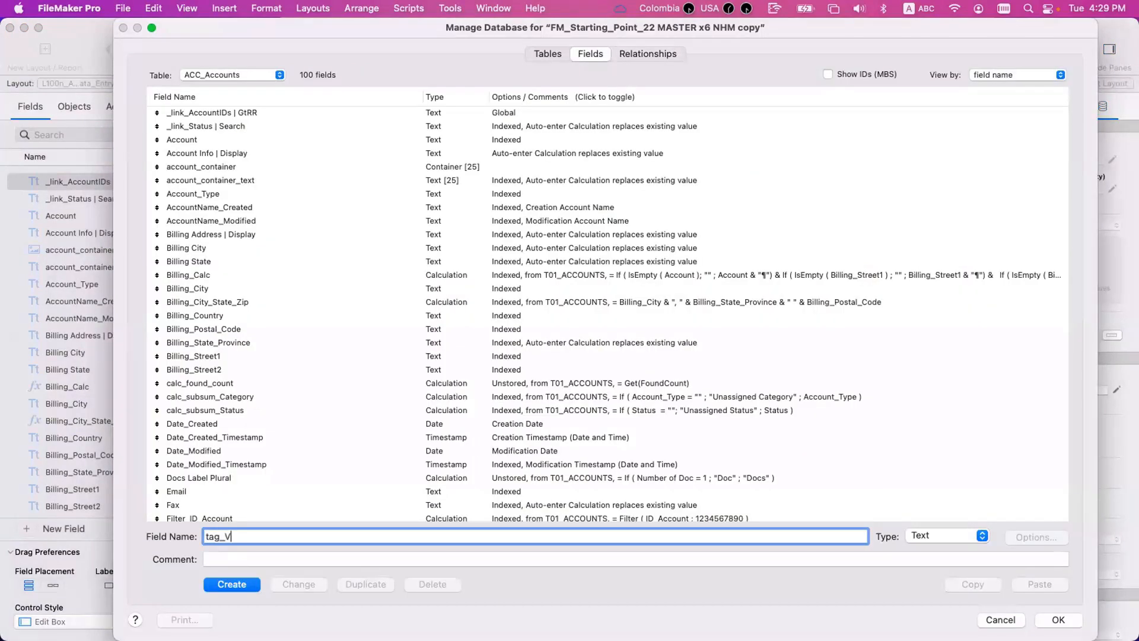
key("BackSpace")
type("_Biloin")
key("BackSpace")
key("BackSpace")
key("BackSpace")
type("ling Statst")
key("BackSpace")
key("BackSpace")
type("e CA")
left_click(949, 537)
left_click(950, 551)
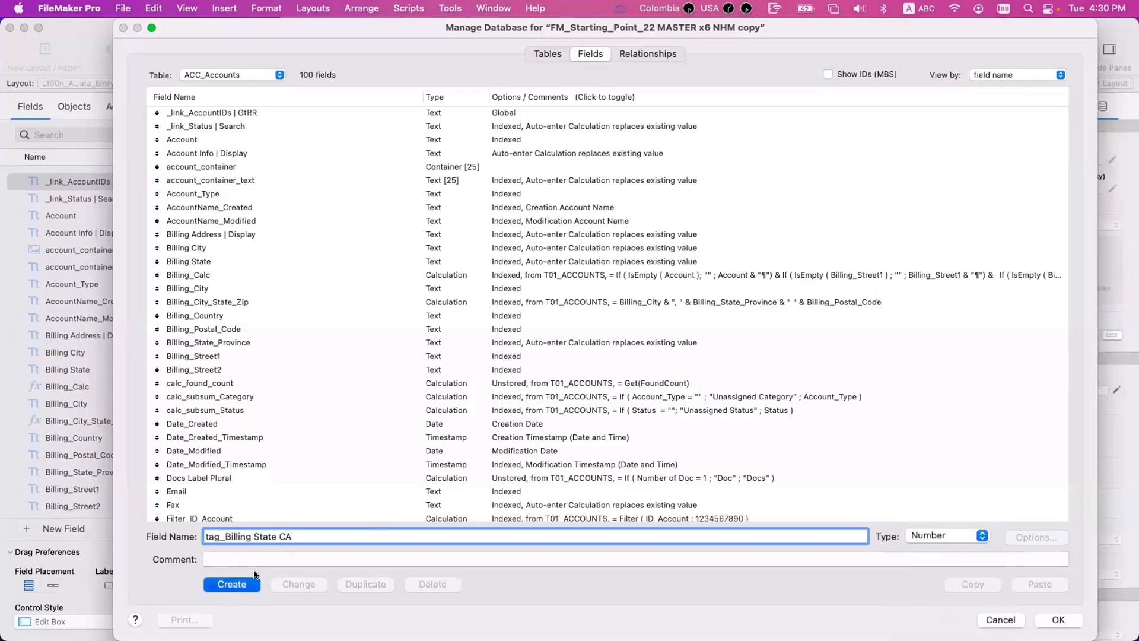
left_click(225, 585)
Give tag_Billing State CA an auto-enter calculation of T01_ACCOUNTS::Billing_State_Province = "CA" that replaces existing values, and save the database changes
double_click(377, 511)
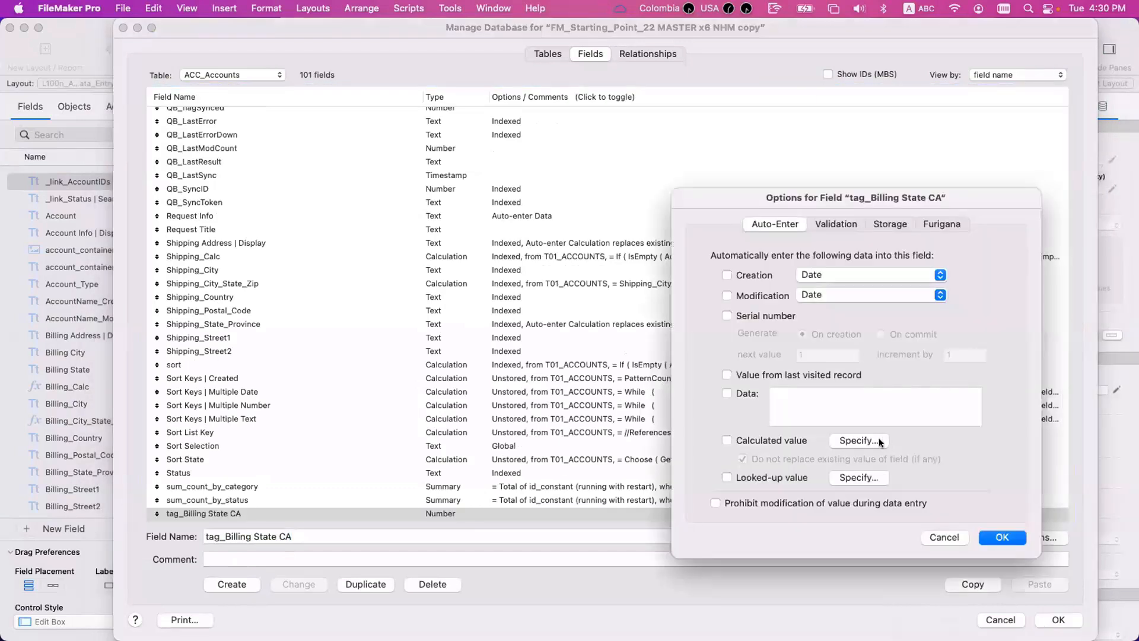
left_click(861, 438)
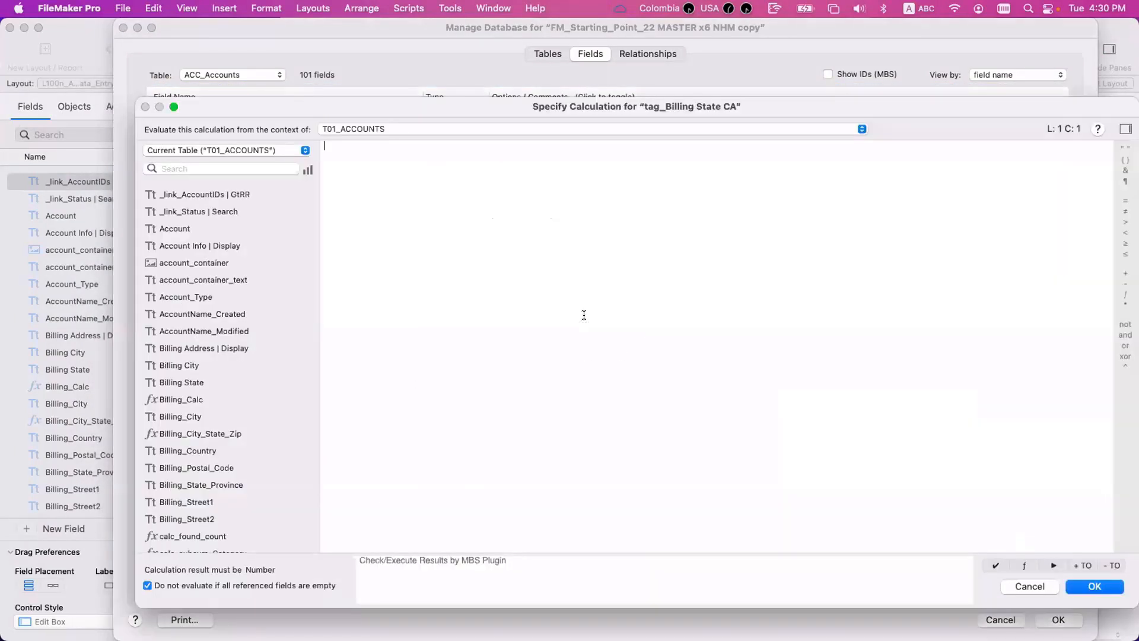
key("super+v")
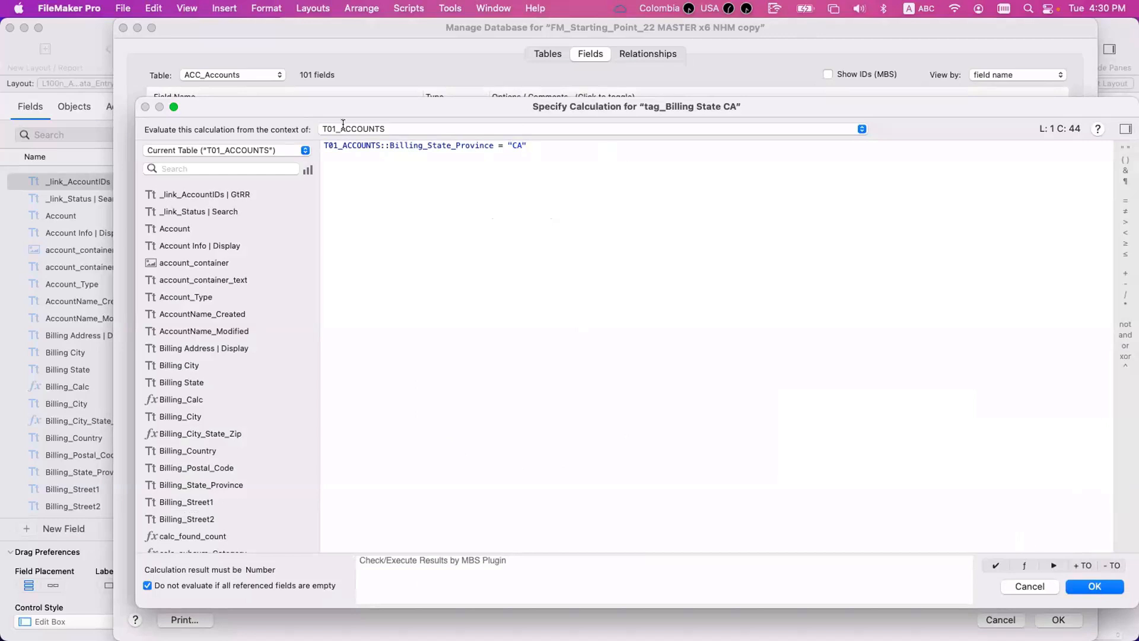
key("super+a")
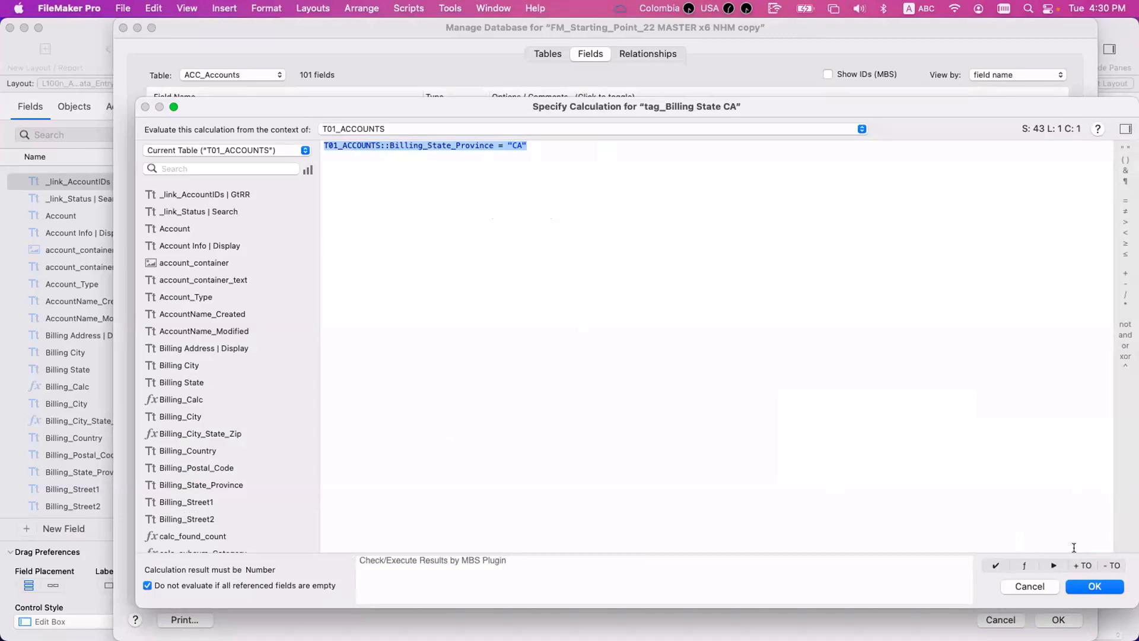
key("Return")
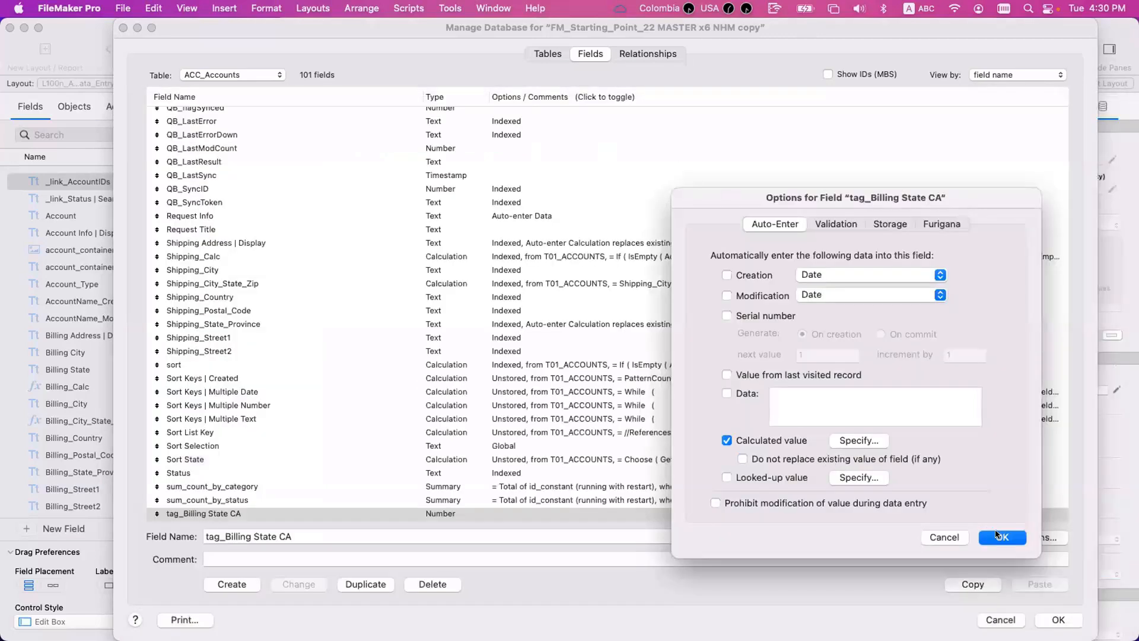
left_click(1002, 538)
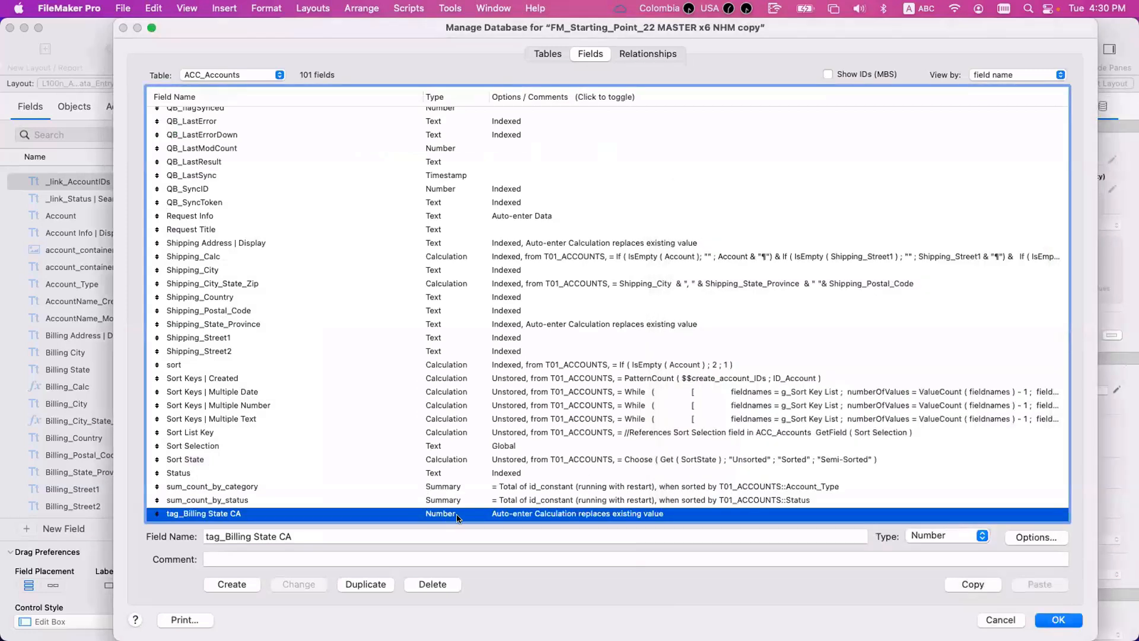
double_click(657, 512)
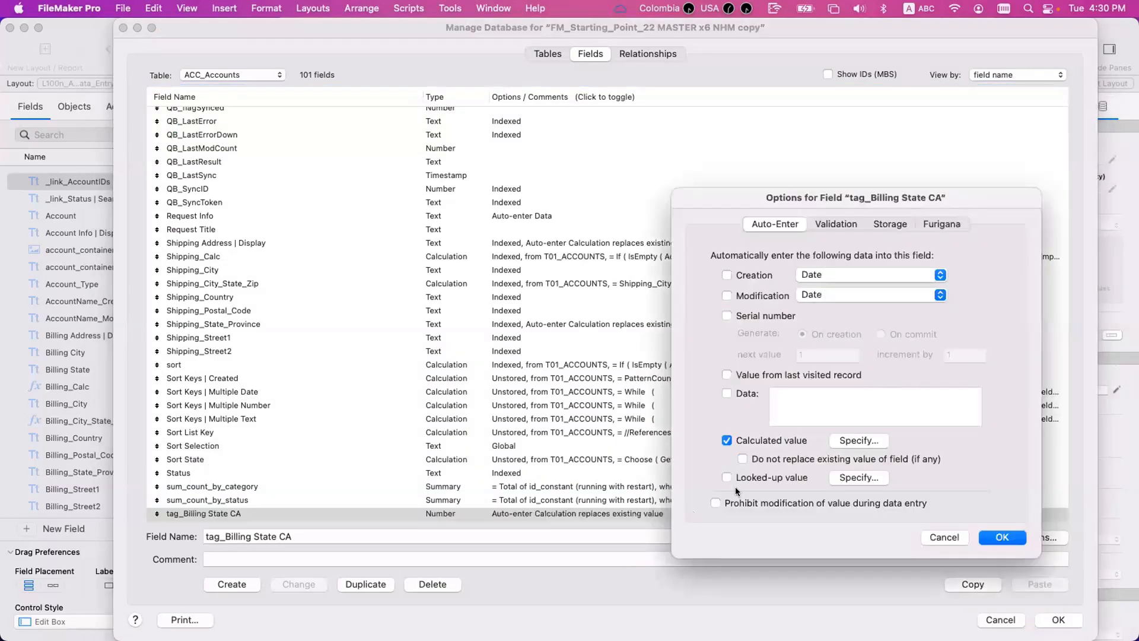
left_click(774, 460)
left_click(1001, 537)
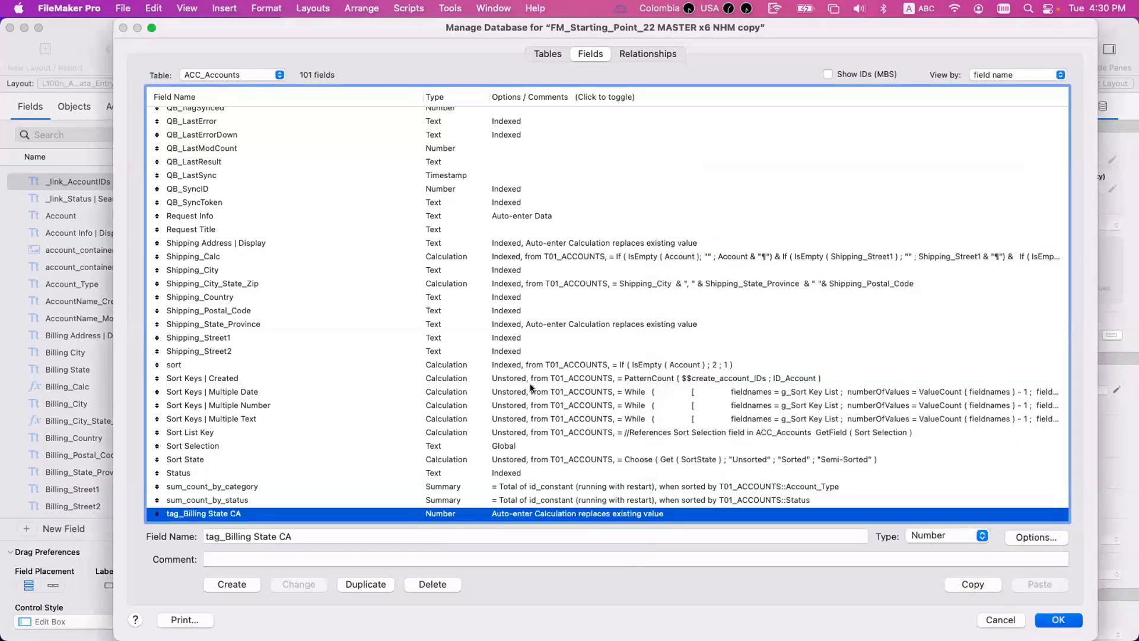
key("Return")
Place the tag_Billing State CA field with a label in the header before Details, and view the layout in Browse mode
left_click_drag(714, 46, 710, 120)
left_click(757, 492)
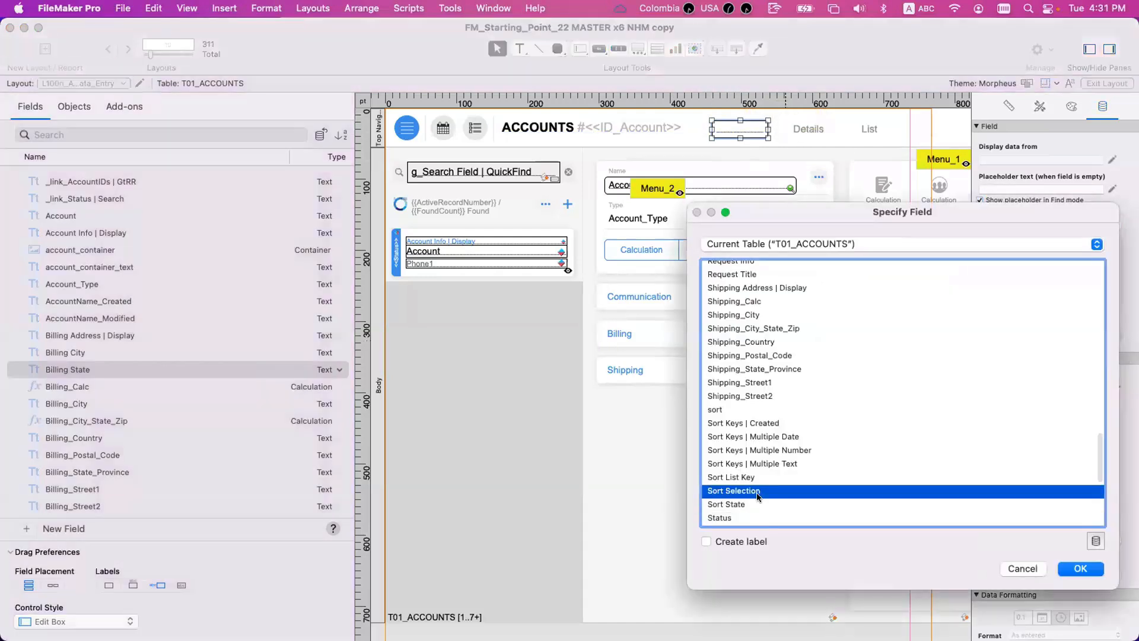
key("t")
scroll(749, 516, "down", 2)
left_click(734, 538)
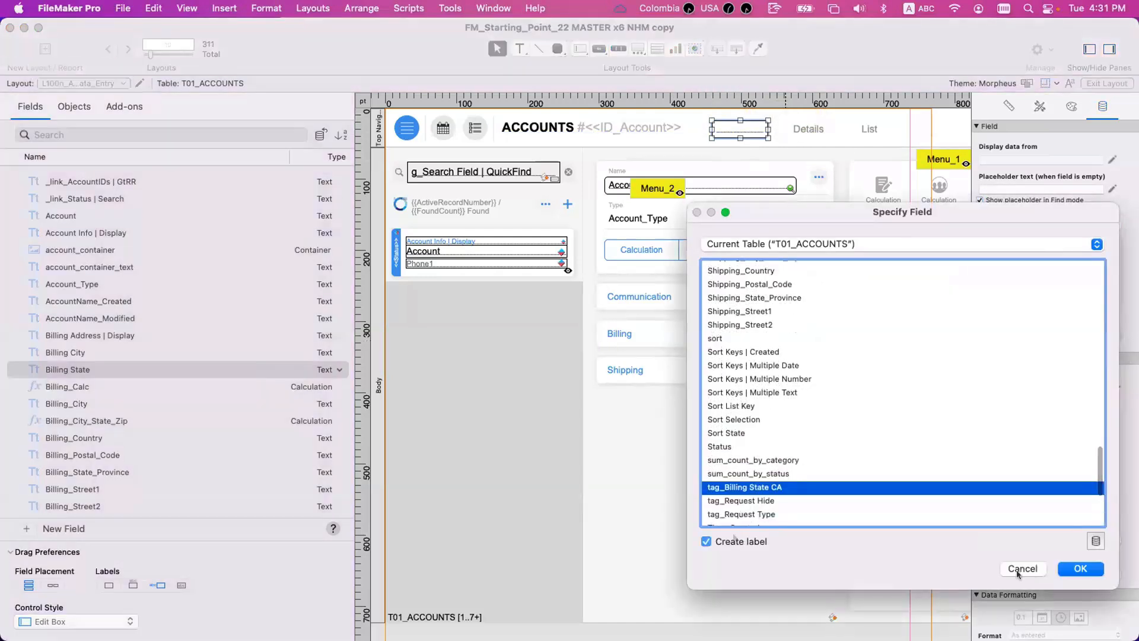
key("Return")
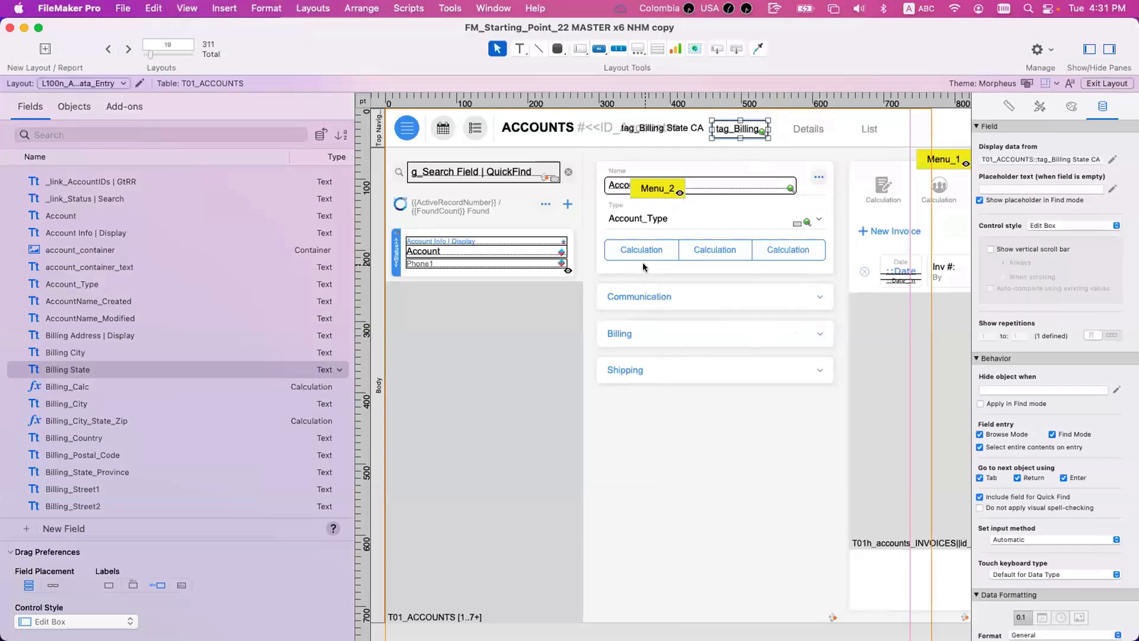
key("super+b")
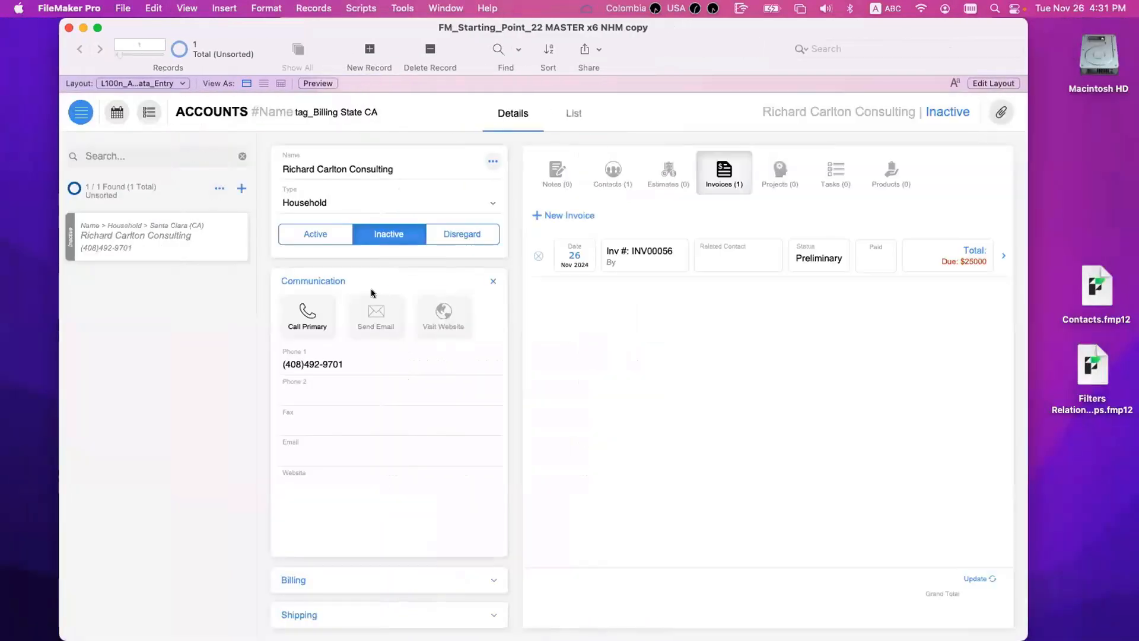
Re-enter CA as the account's billing state and commit the record
left_click(381, 579)
left_click(307, 498)
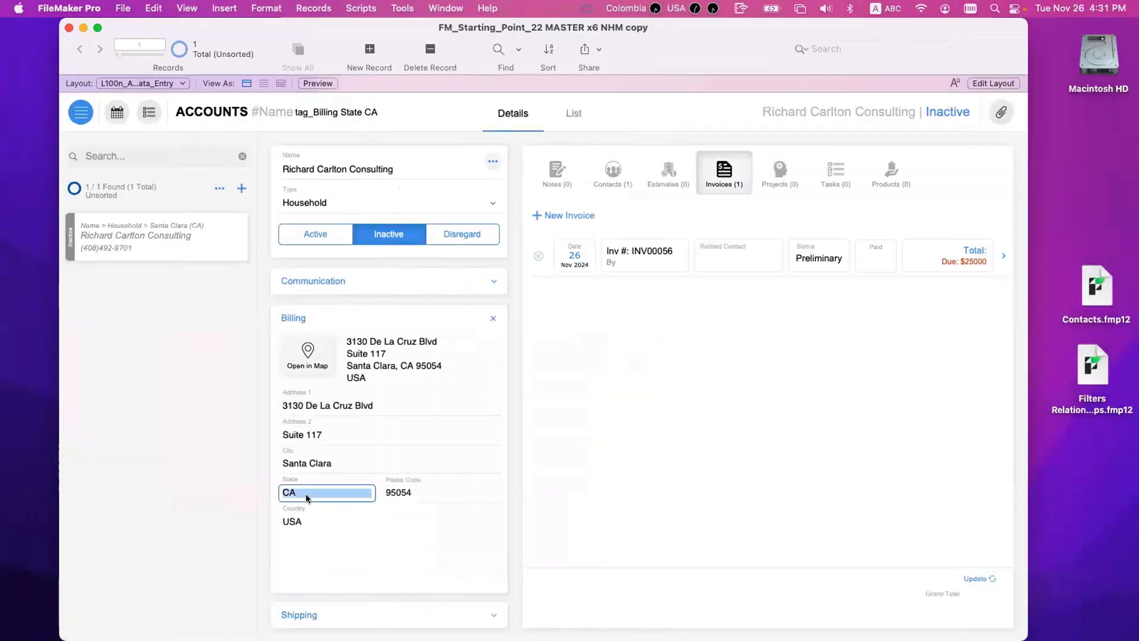
key("BackSpace")
type("CA")
left_click(514, 149)
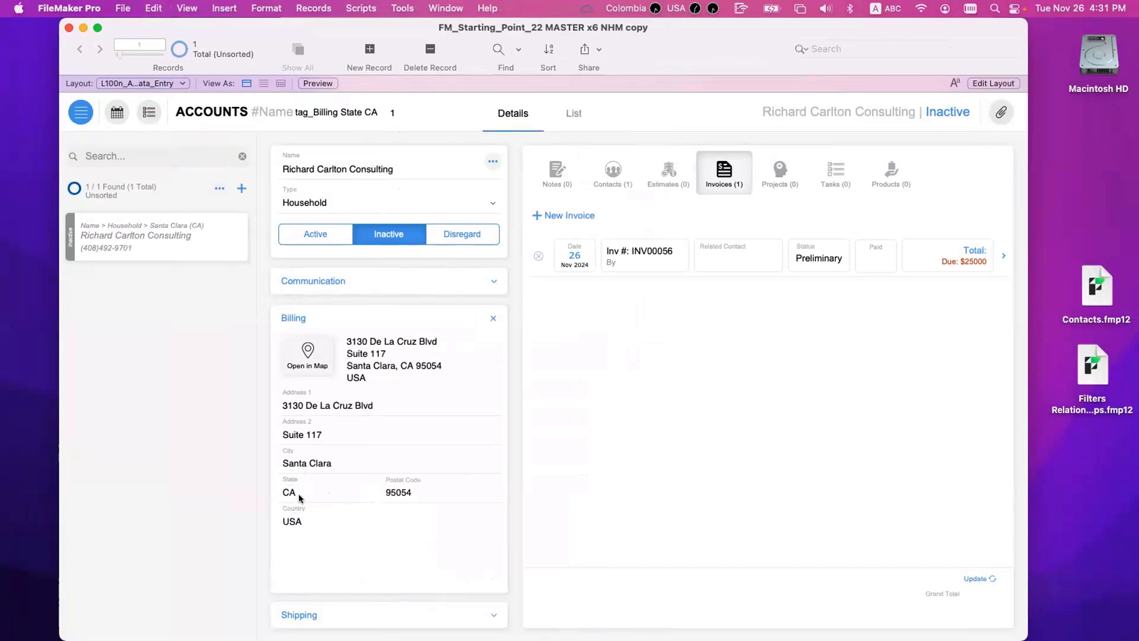
Test the tag by committing TX as the billing state, and set the state back to CA
left_click(299, 498)
type("TX")
left_click(352, 544)
left_click(303, 491)
type("CA")
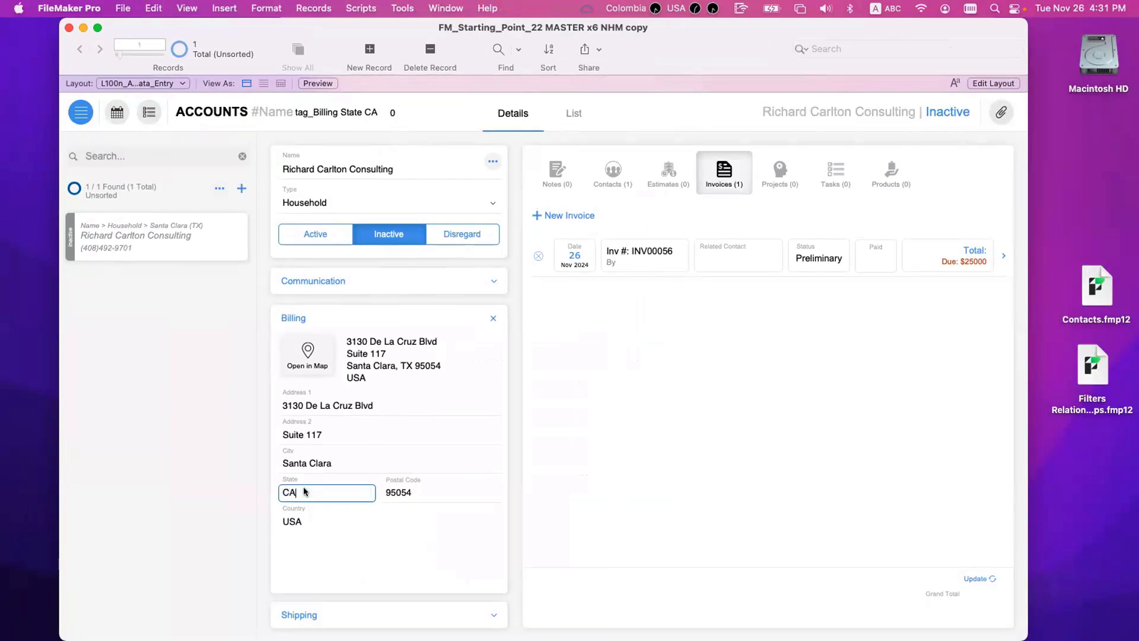
left_click(344, 572)
Delete the tag_Billing State CA field and its label from the Accounts layout header in Layout mode
key("super+l")
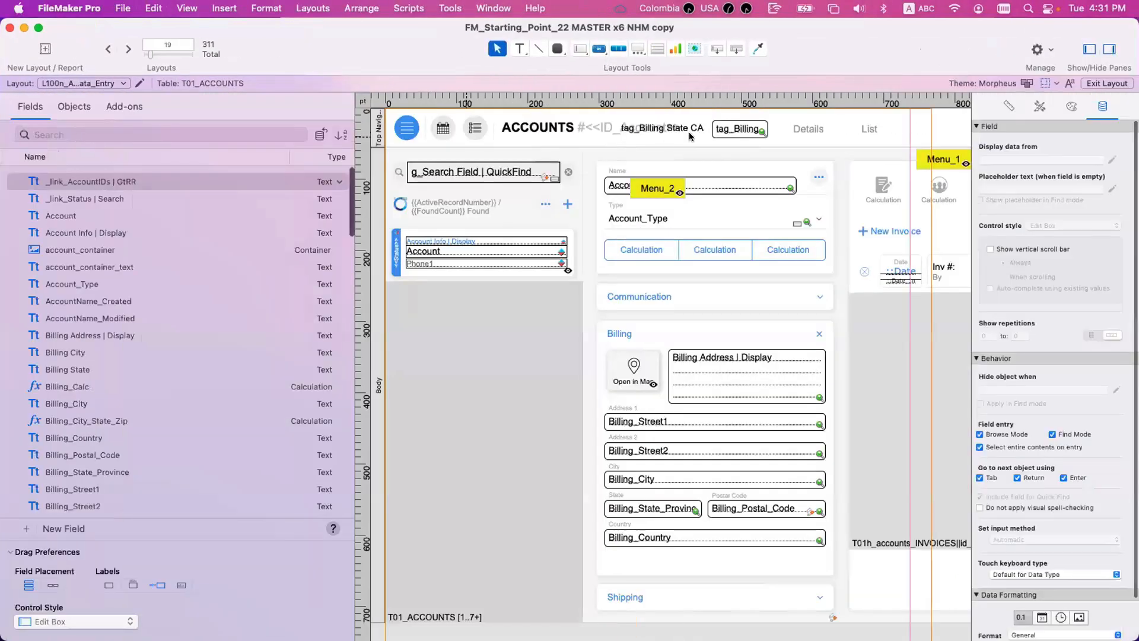
left_click(690, 136)
left_click(736, 131, "shift")
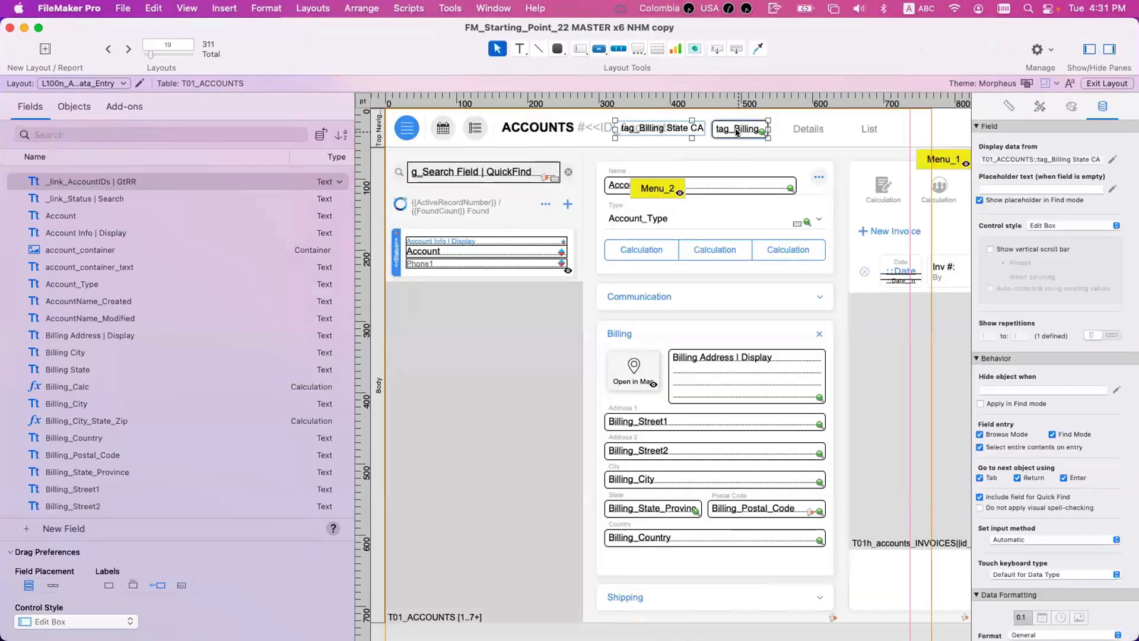
key("Delete")
Add a "Formula is" condition to the conditional formatting of the expanded Billing section's header button
left_click(710, 330)
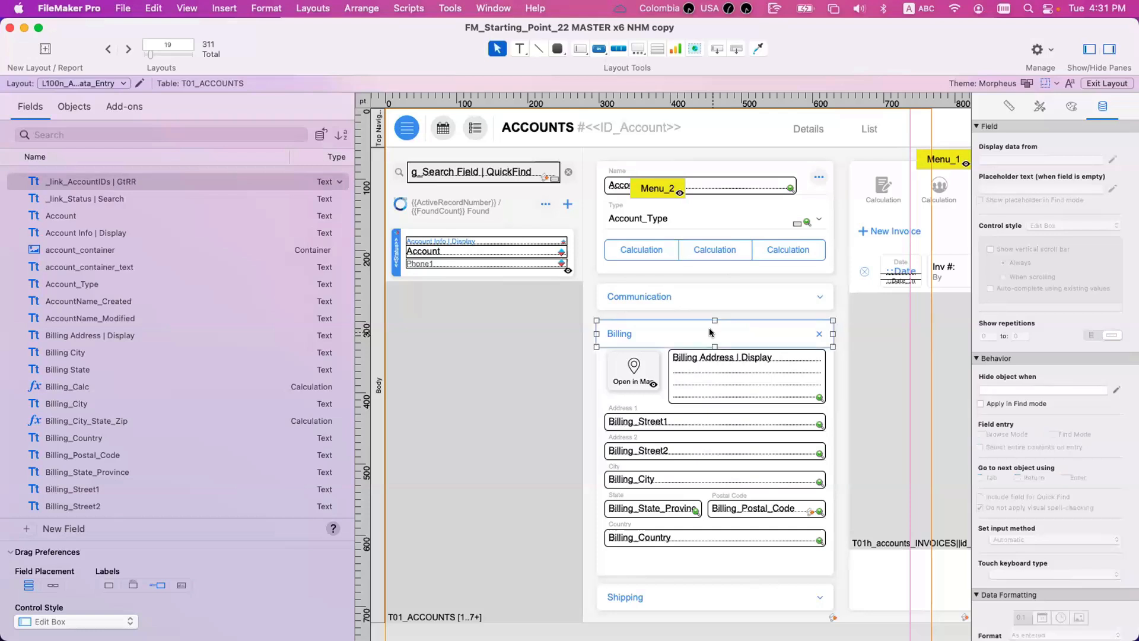
right_click(711, 332)
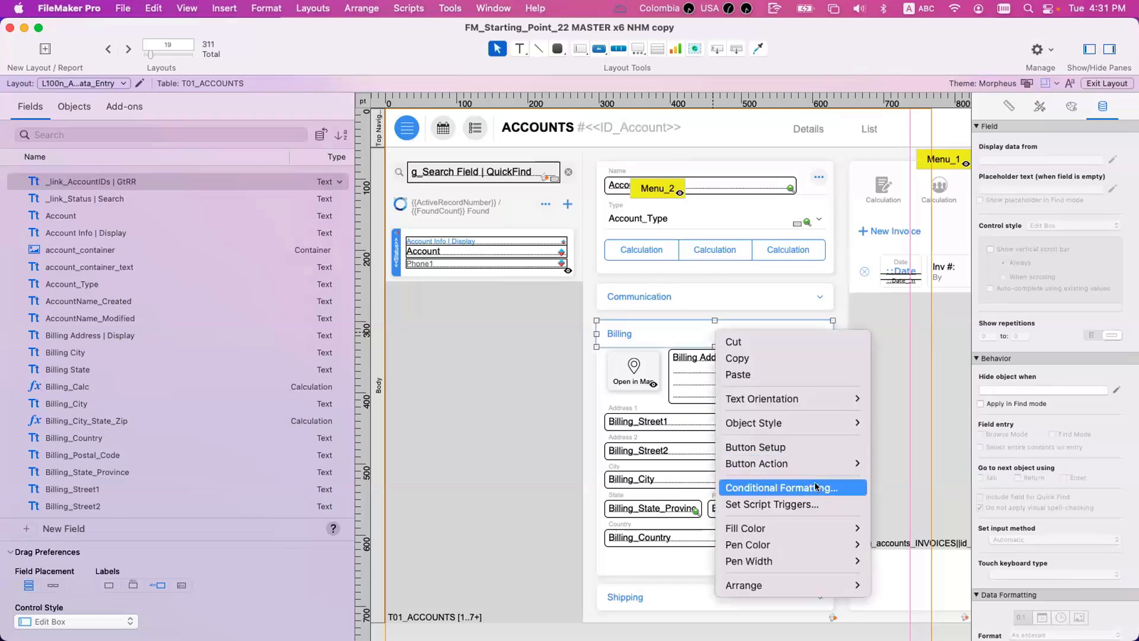
left_click(765, 486)
left_click(711, 404)
left_click(387, 444)
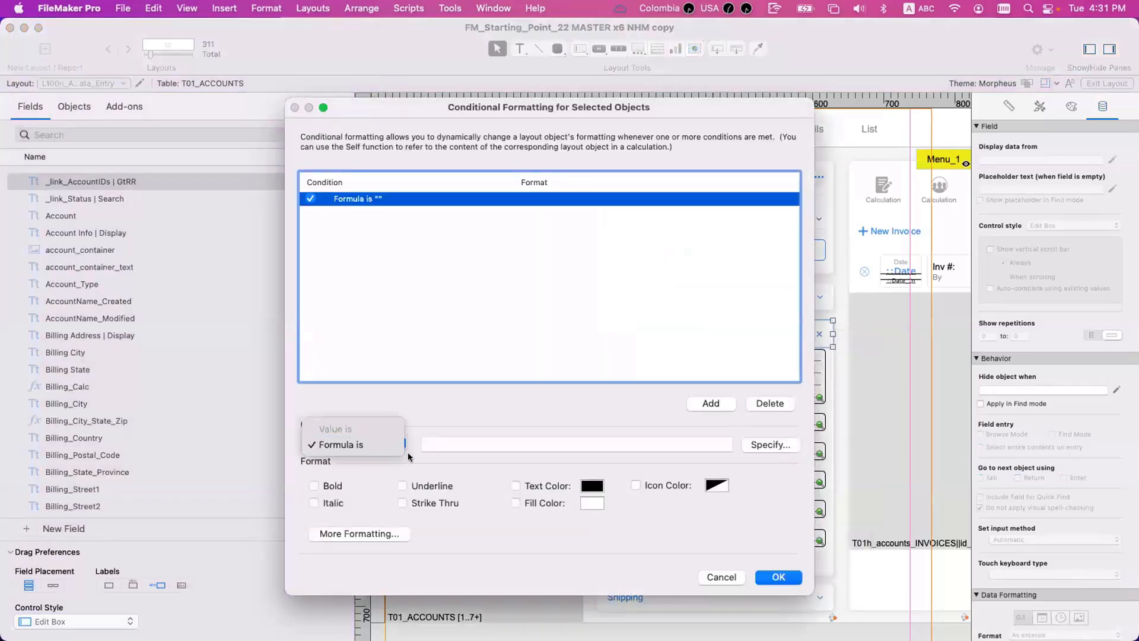
left_click(344, 443)
Set the condition's formula to T01_ACCOUNTS::tag_Billing State CA and accept the calculation
left_click(781, 448)
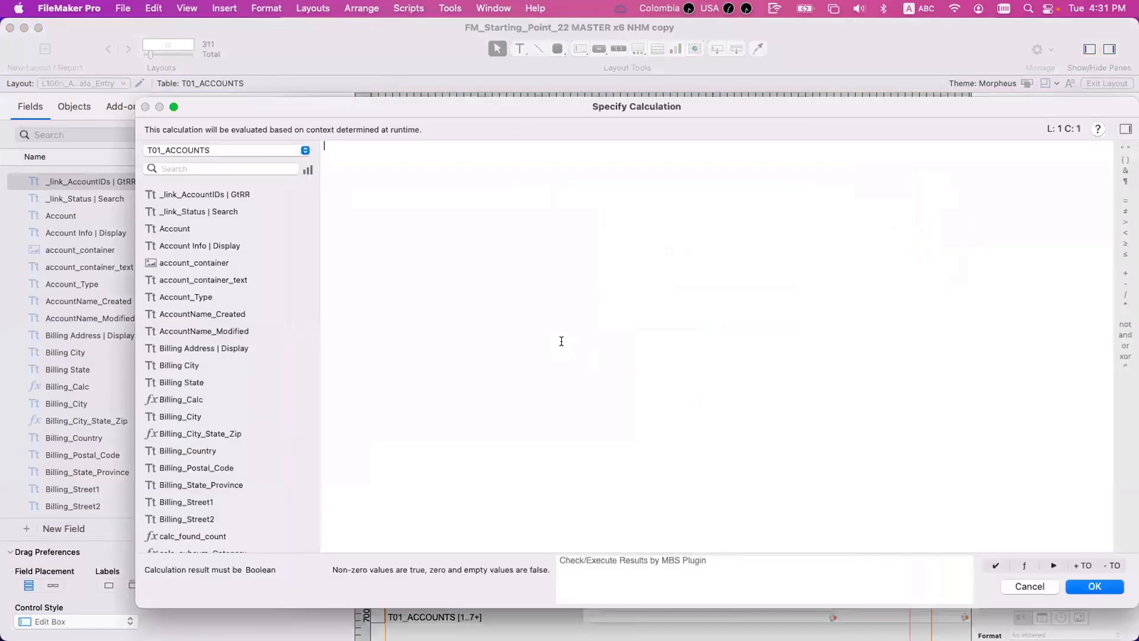
type("tag_")
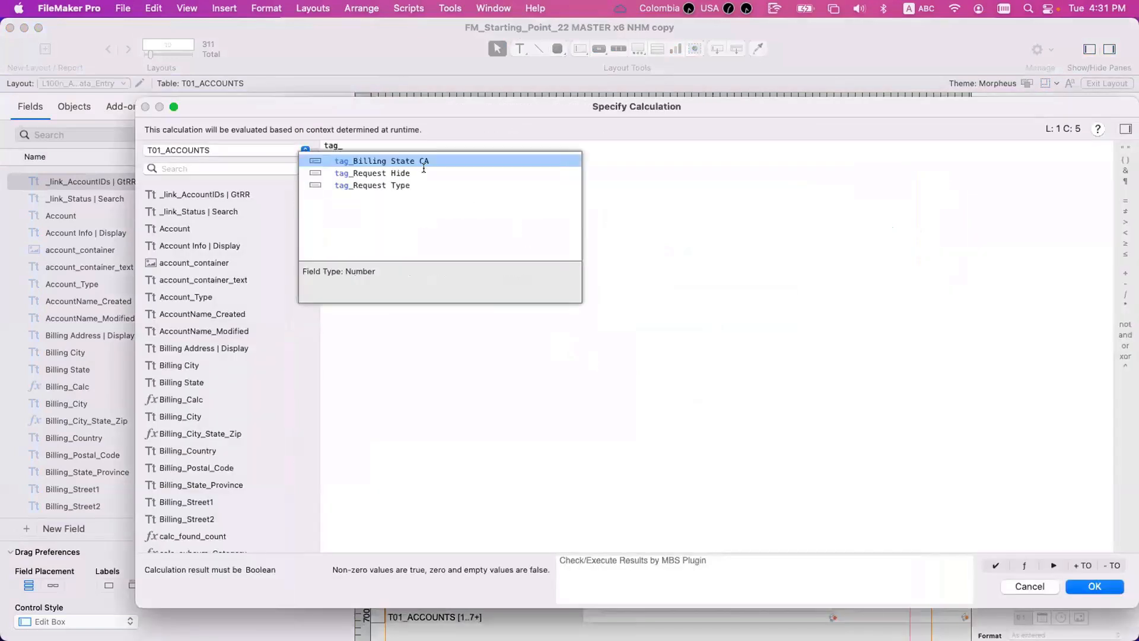
key("Return")
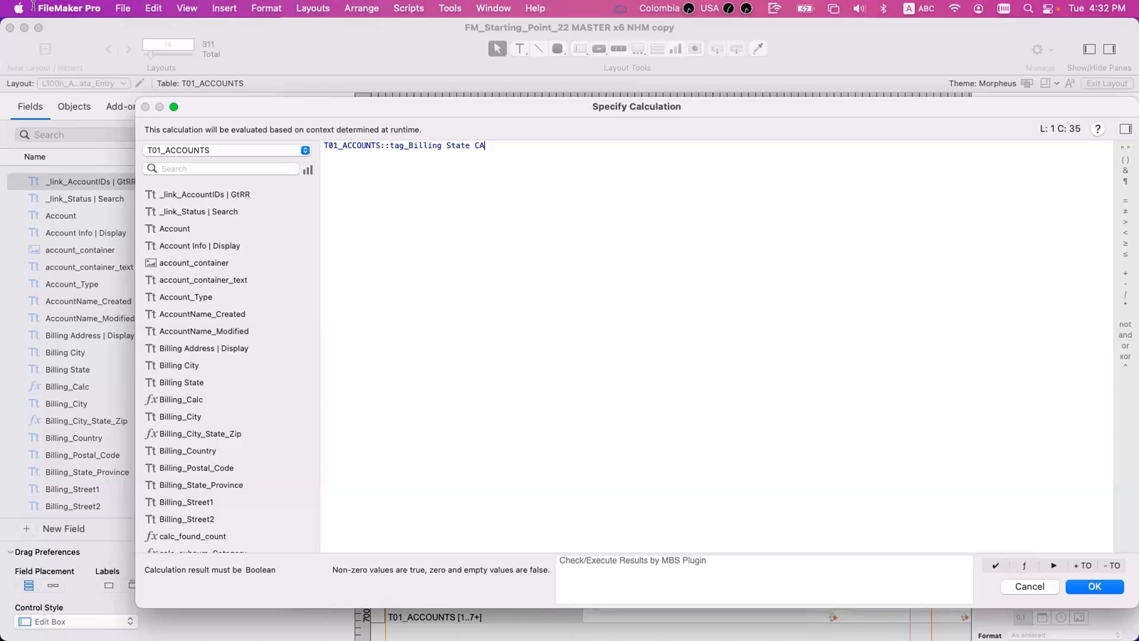
key("super+a")
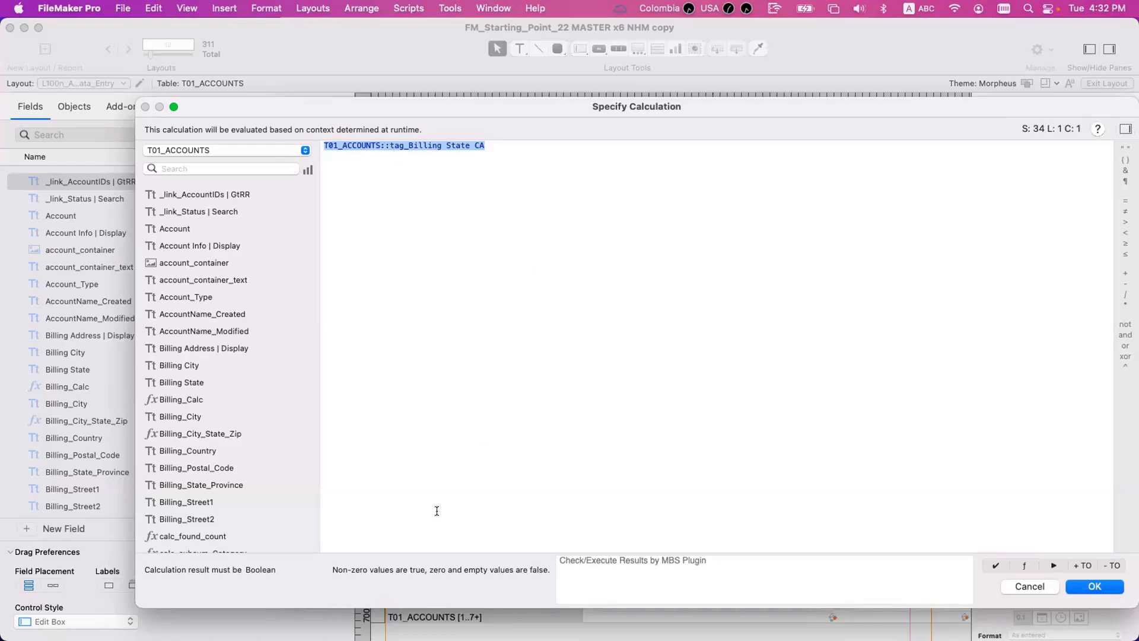
left_click(630, 306)
key("super+a")
key("Escape")
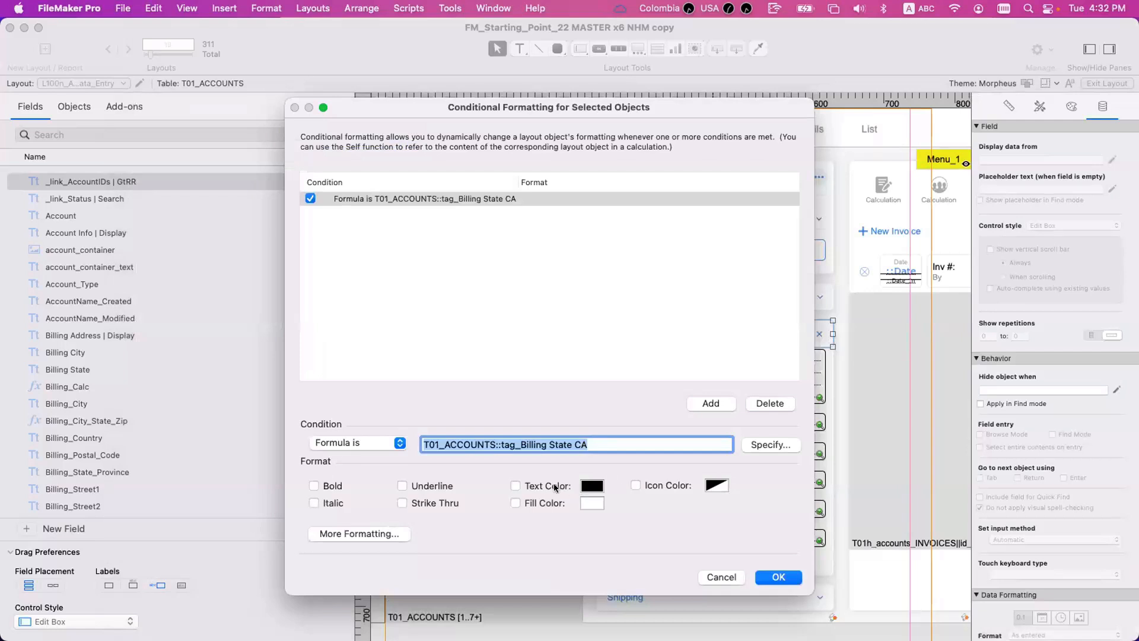
Give the condition a green text color and a white icon color, and apply the conditional formatting
left_click(580, 485)
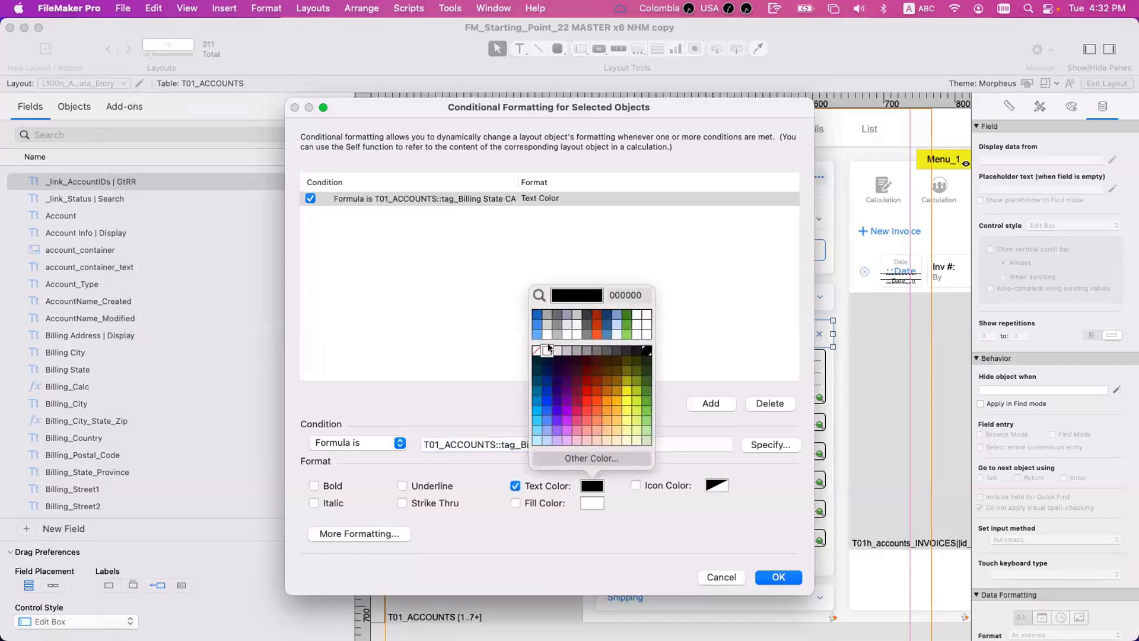
left_click(625, 324)
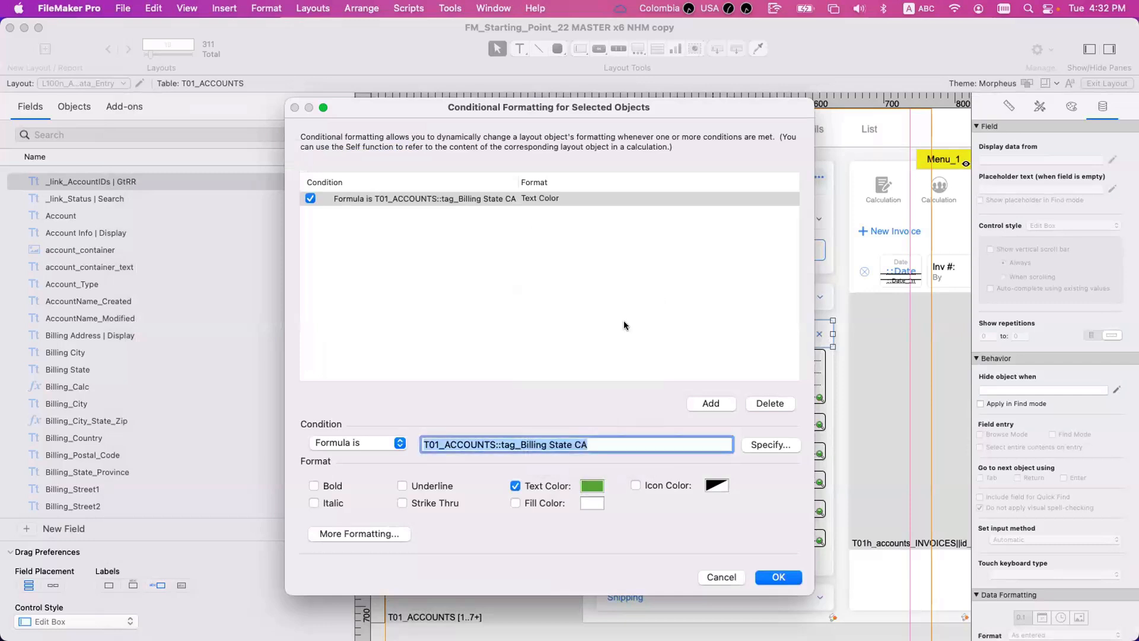
left_click(657, 485)
left_click(720, 485)
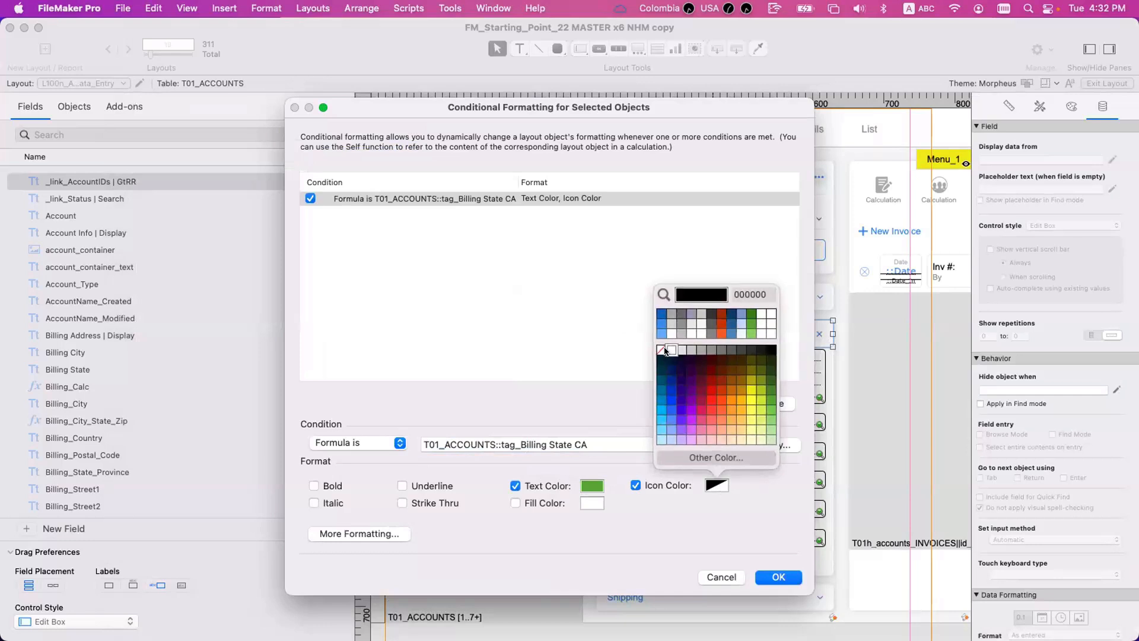
left_click(663, 346)
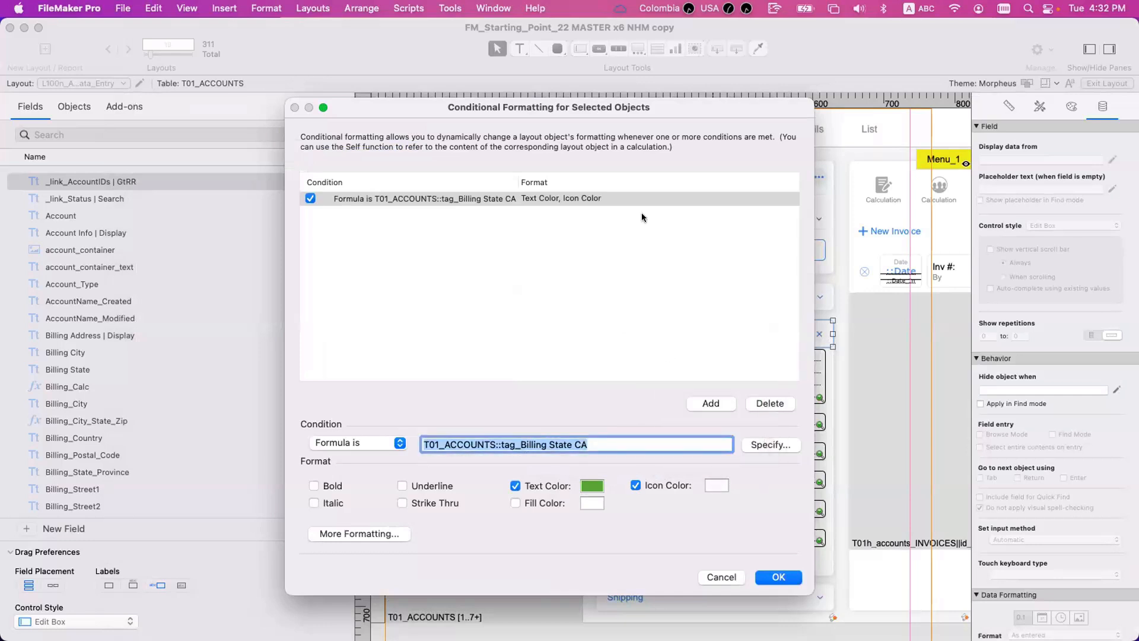
left_click_drag(529, 107, 673, 530)
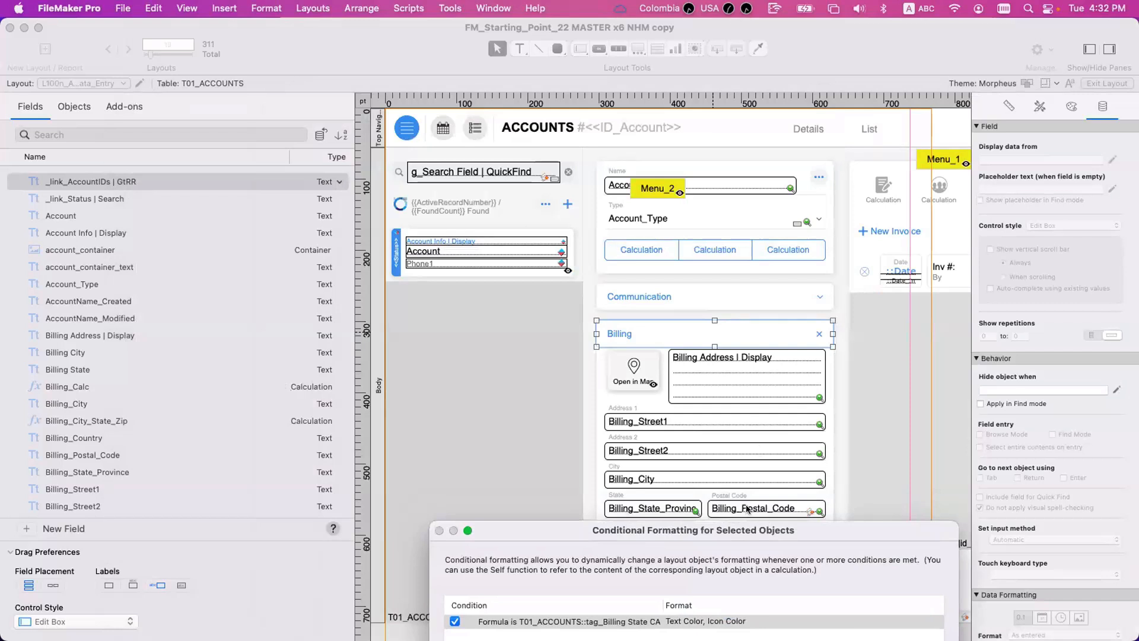
left_click_drag(757, 530, 570, 120)
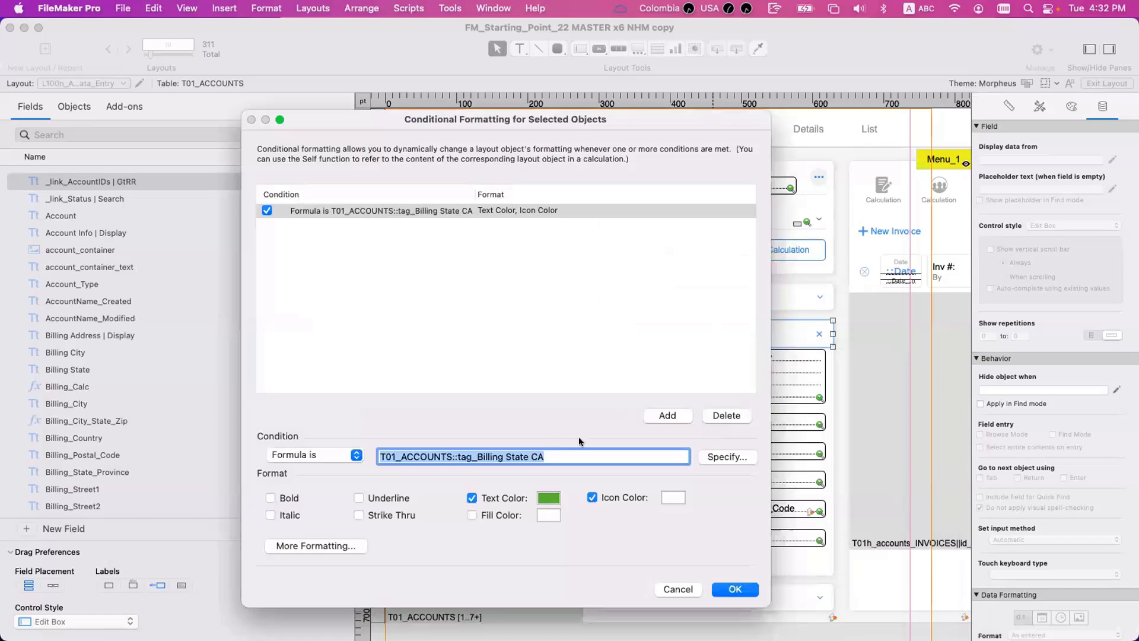
left_click(733, 590)
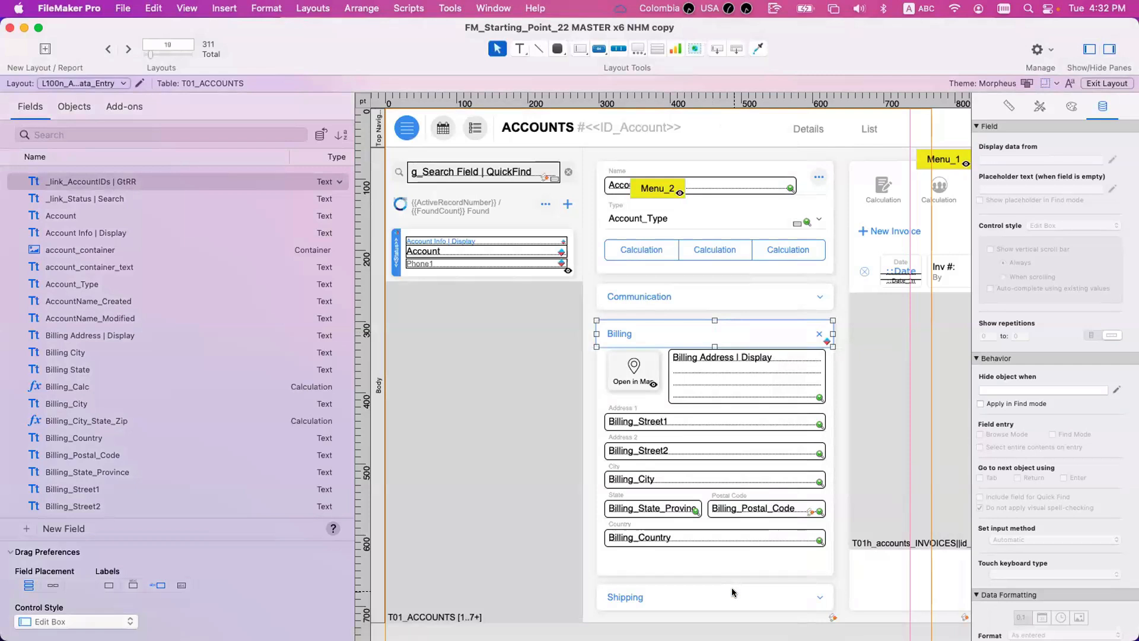
Duplicate the formatted Billing header button from the second slide and place the copy outside the slide control, over the account status buttons
double_click(747, 579)
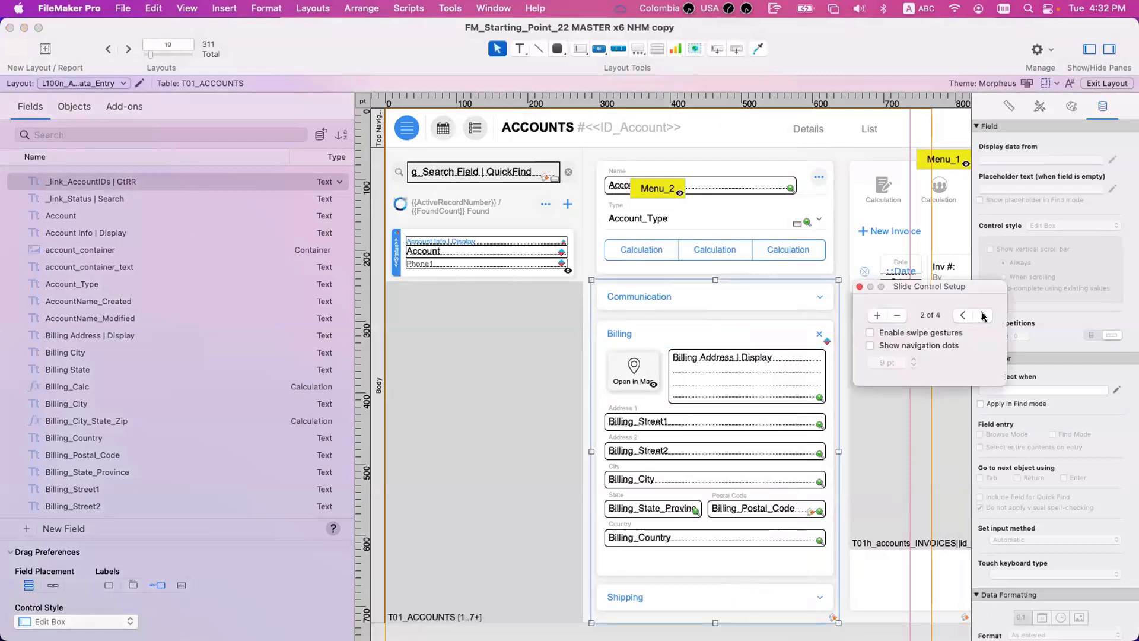
left_click(961, 315)
left_click(961, 316)
left_click(974, 316)
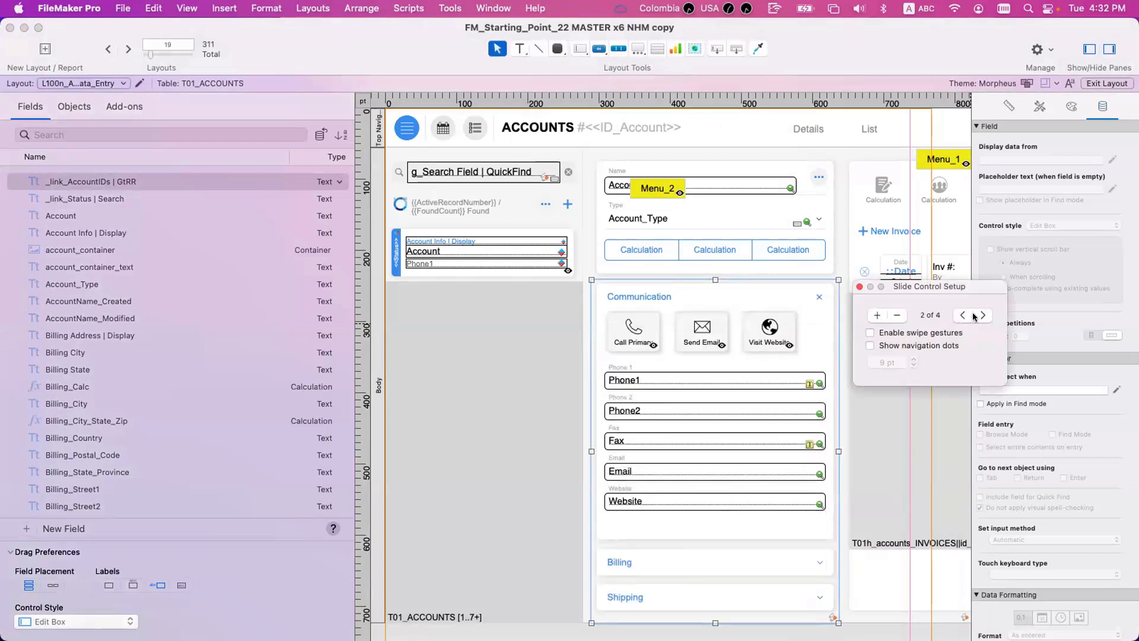
left_click(770, 338)
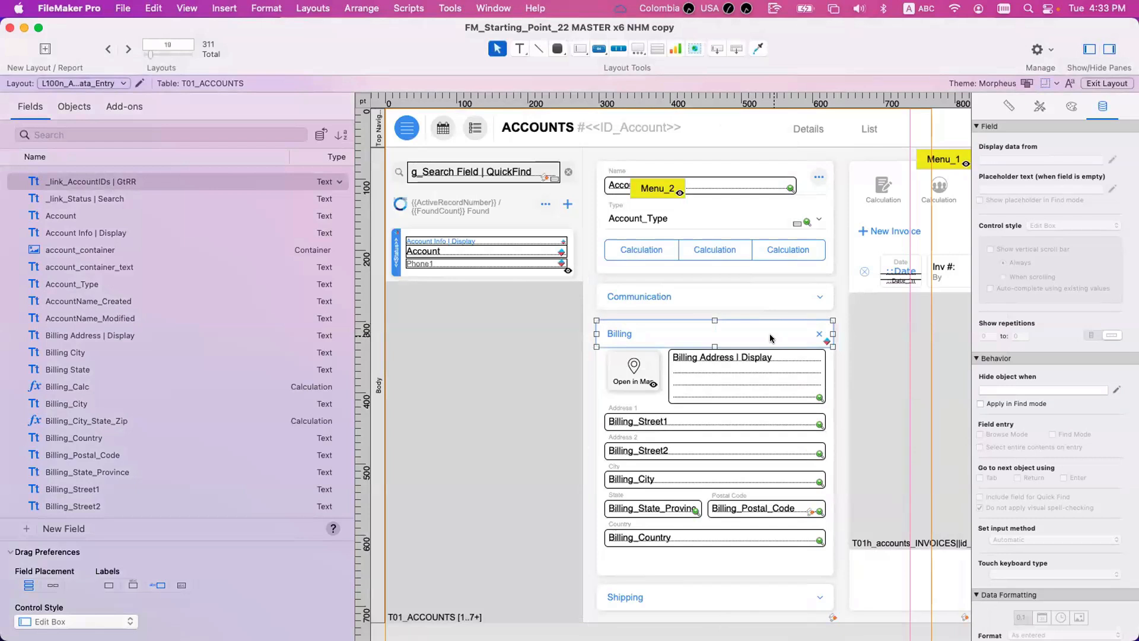
left_click_drag(697, 329, 757, 255)
Apply the duplicate button's conditional formatting to the collapsed Billing button on the slide control's first slide
double_click(707, 317)
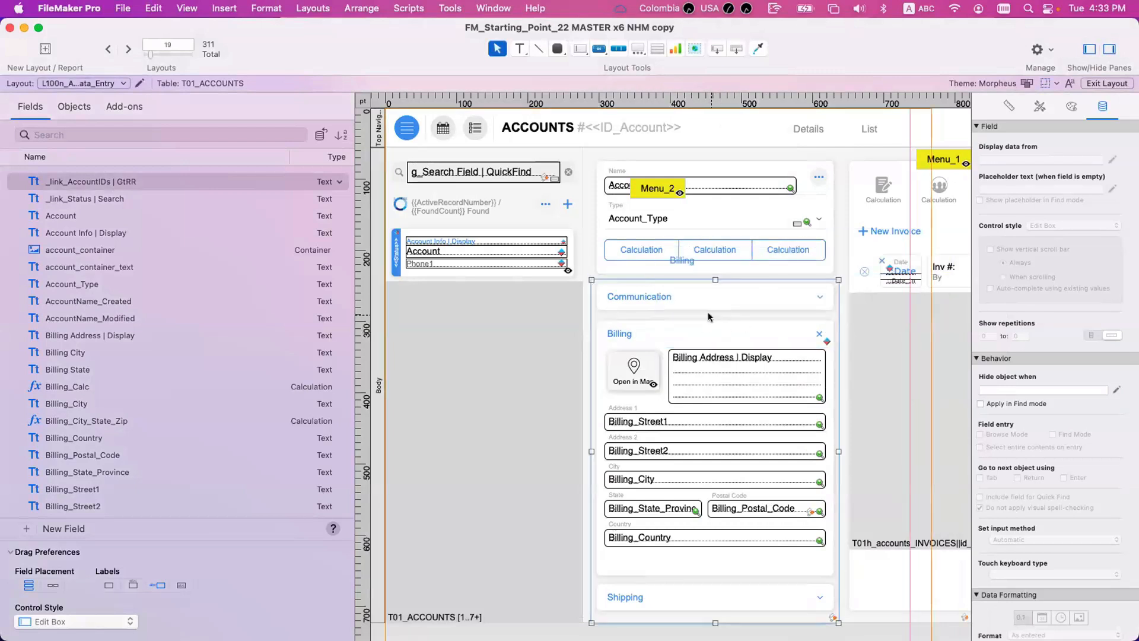
left_click(982, 315)
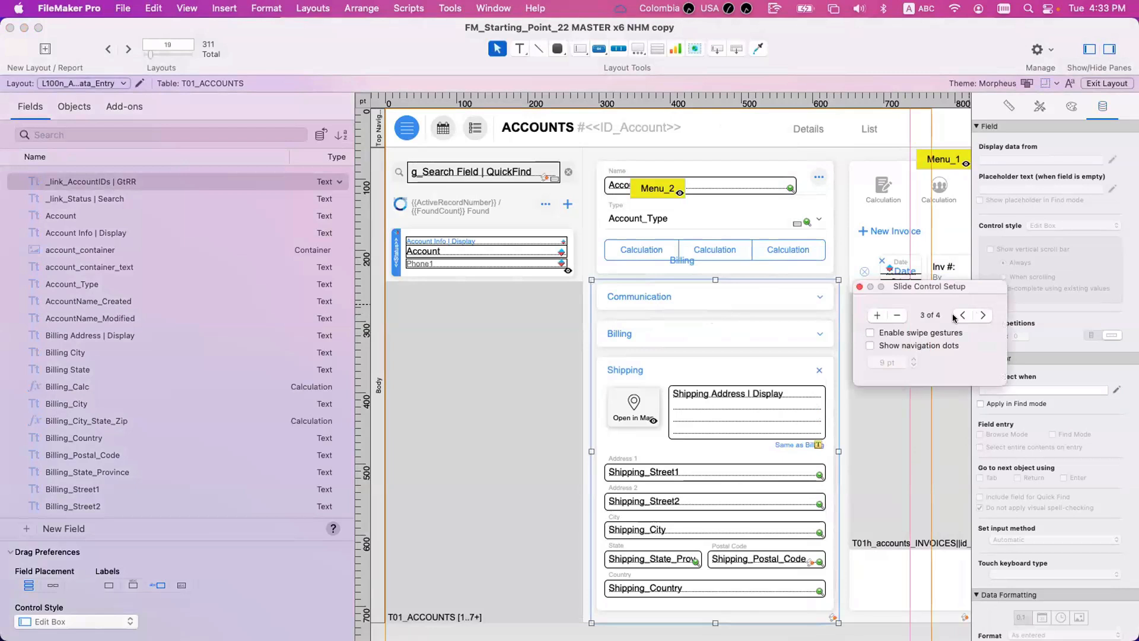
left_click(962, 315)
left_click(962, 315)
left_click(701, 563)
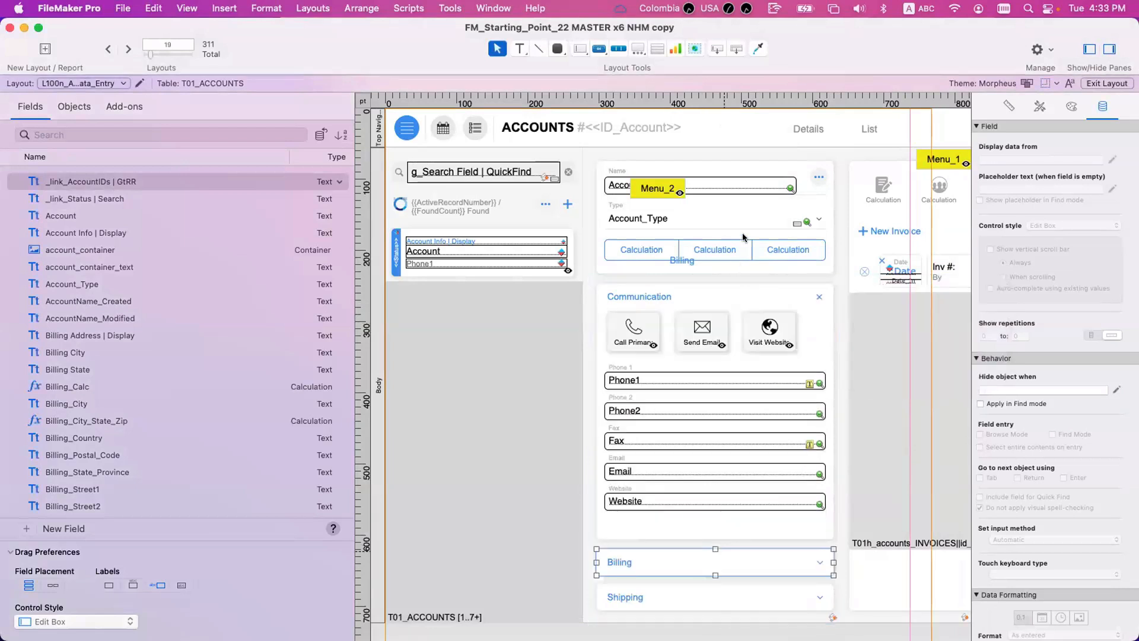
left_click(711, 258, "shift")
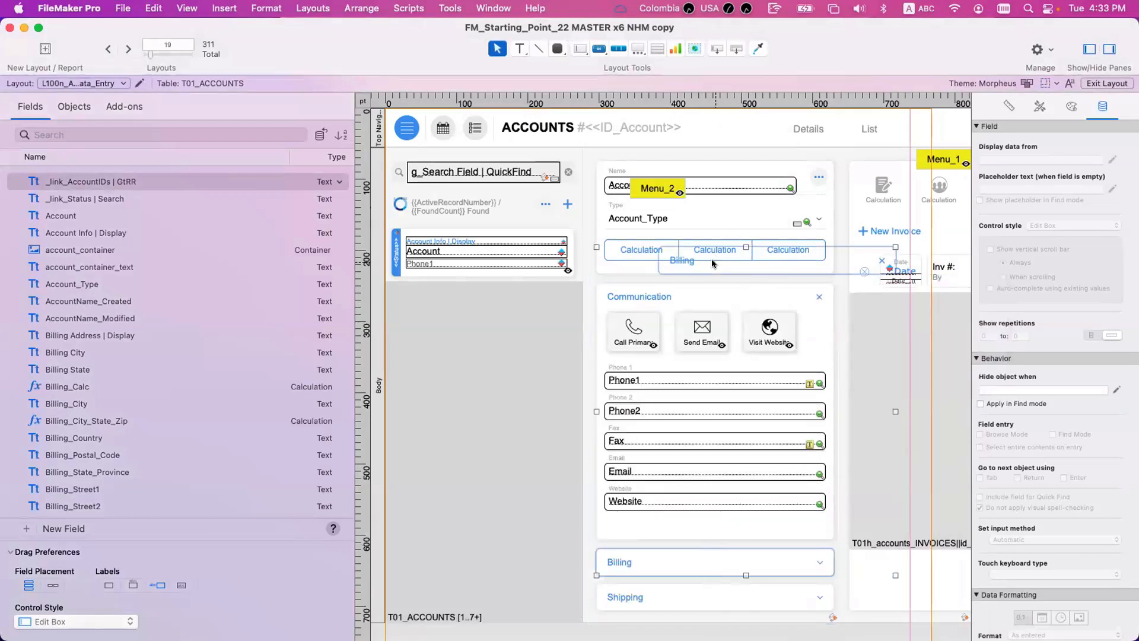
right_click(711, 258)
left_click(765, 377)
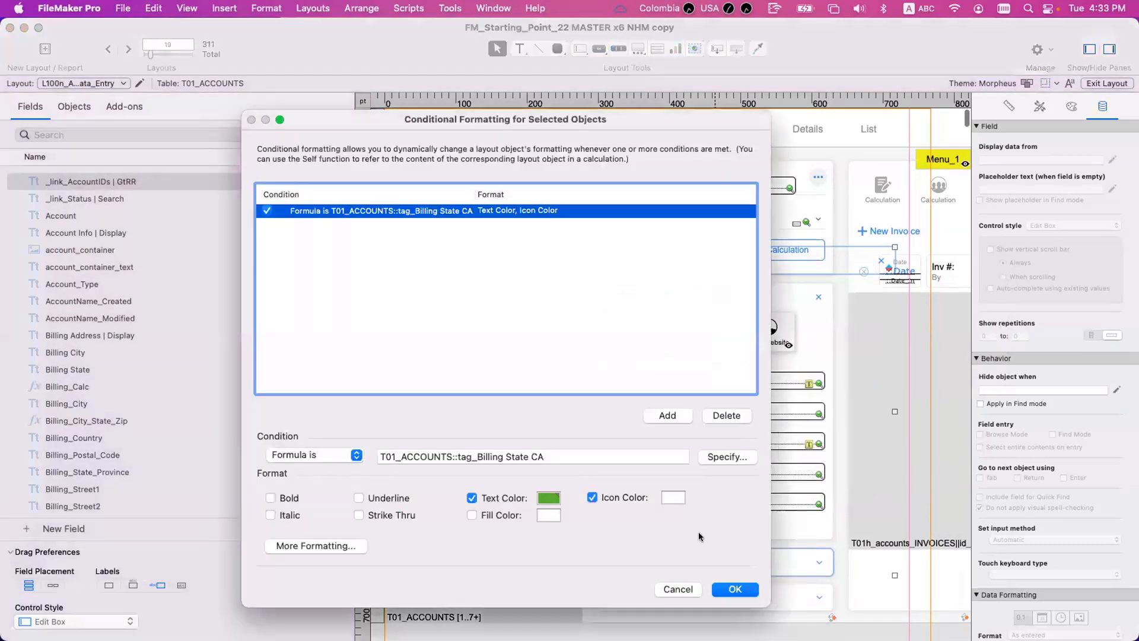
left_click(725, 591)
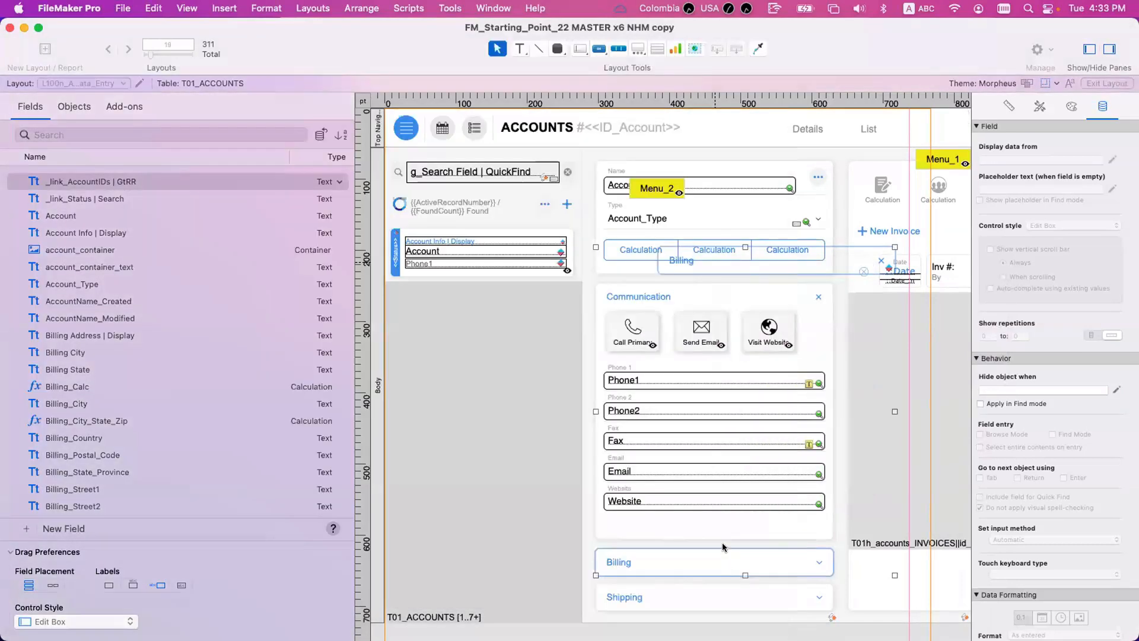
Apply the duplicate button's conditional formatting to the collapsed Billing button on the slide with the Shipping section expanded
double_click(723, 539)
left_click(982, 315)
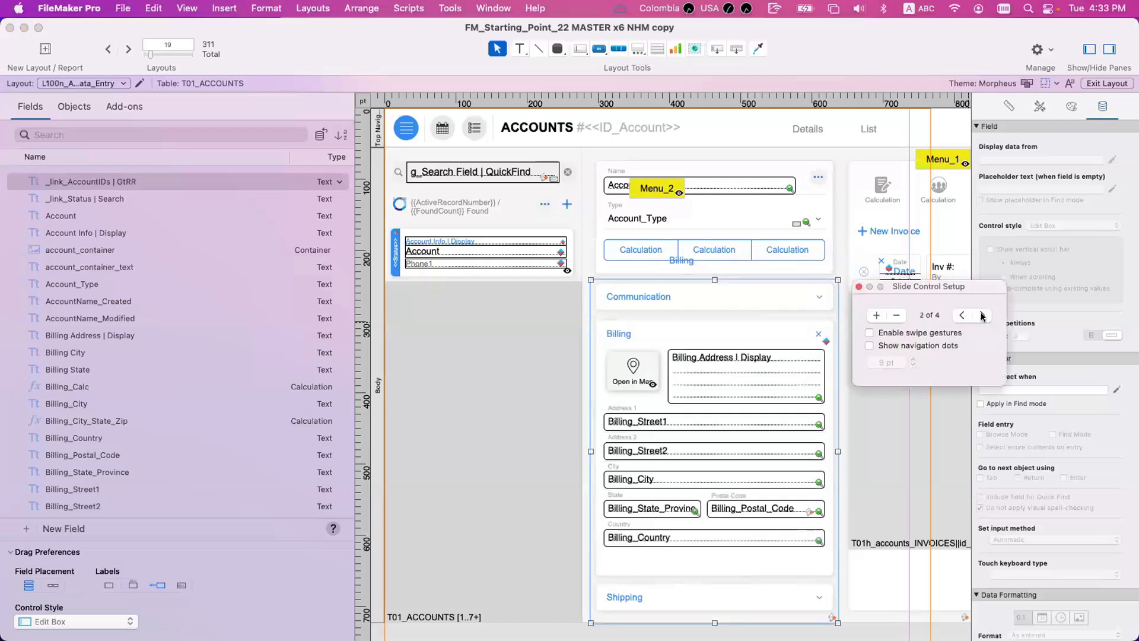
left_click(981, 315)
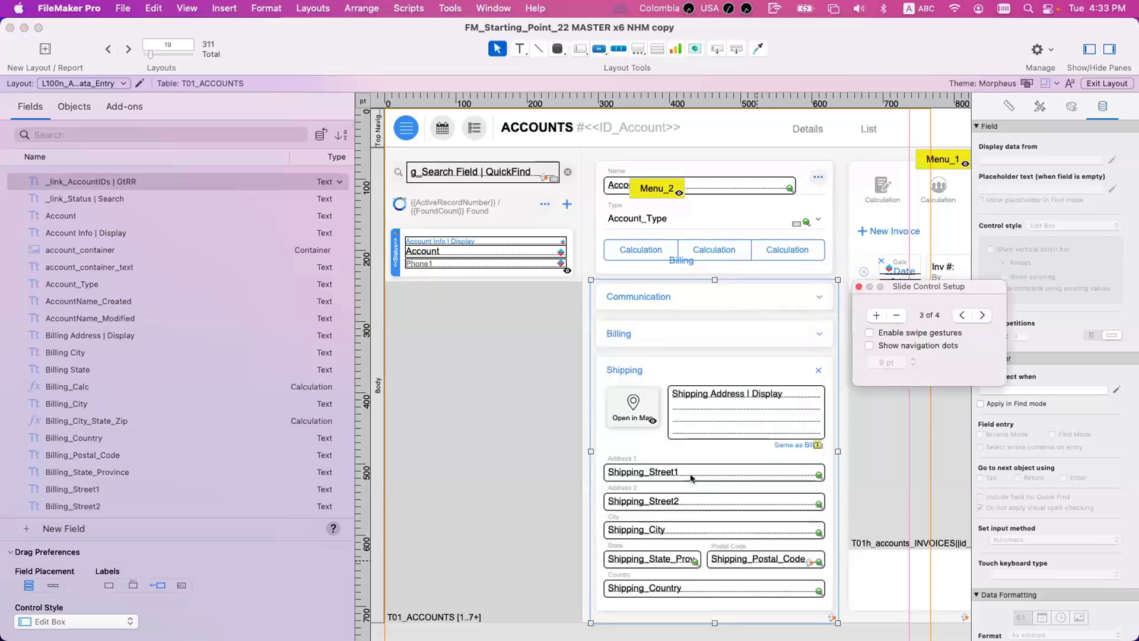
left_click(656, 337)
right_click(700, 262)
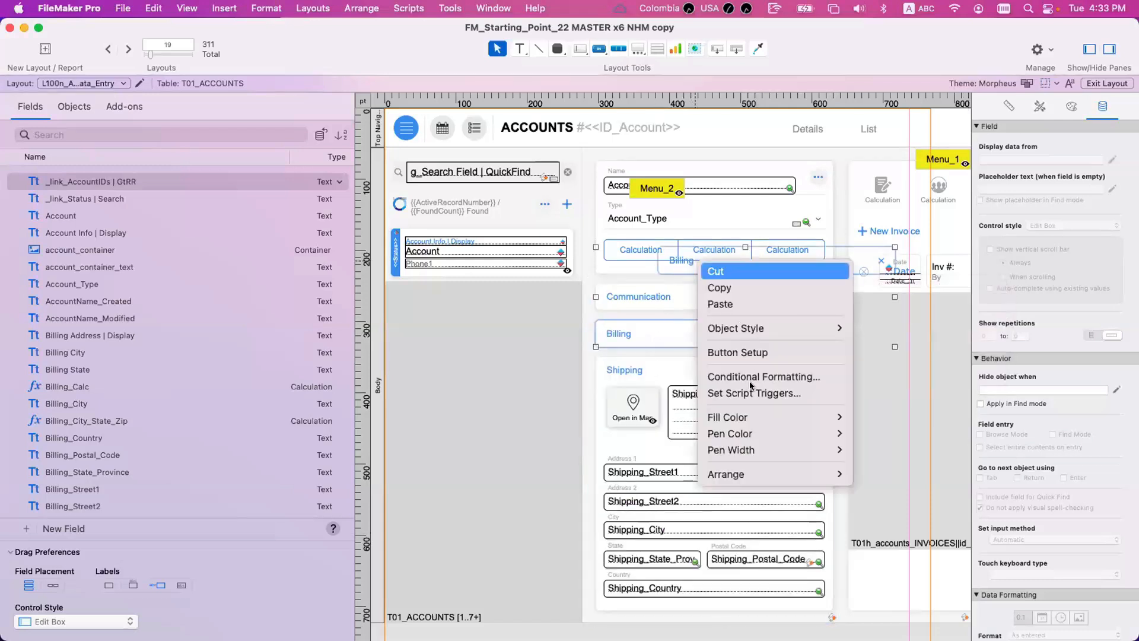
left_click(752, 378)
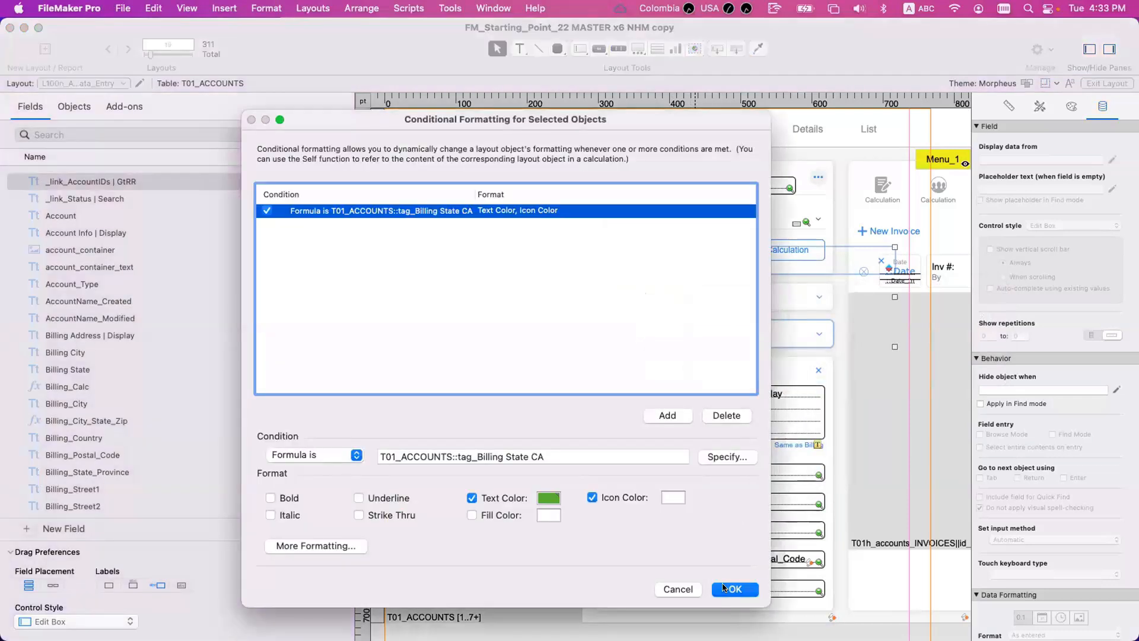
left_click(731, 589)
Apply the duplicate button's conditional formatting to the Billing button on the fourth slide, with all sections collapsed, and remove the duplicate
left_click(826, 342)
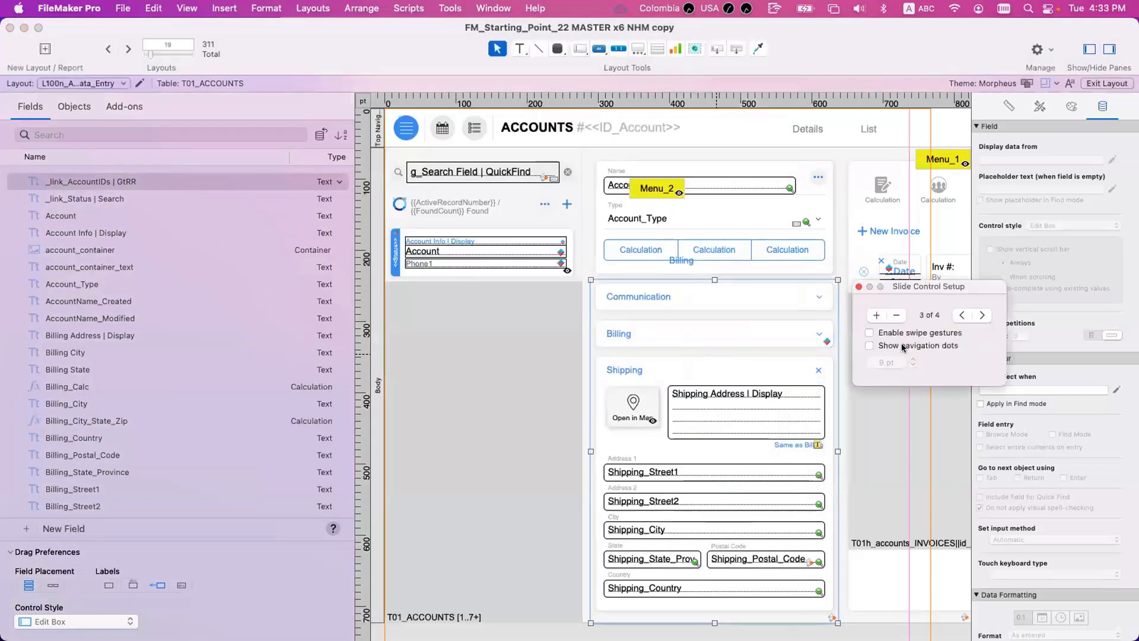
left_click(981, 315)
left_click(671, 305)
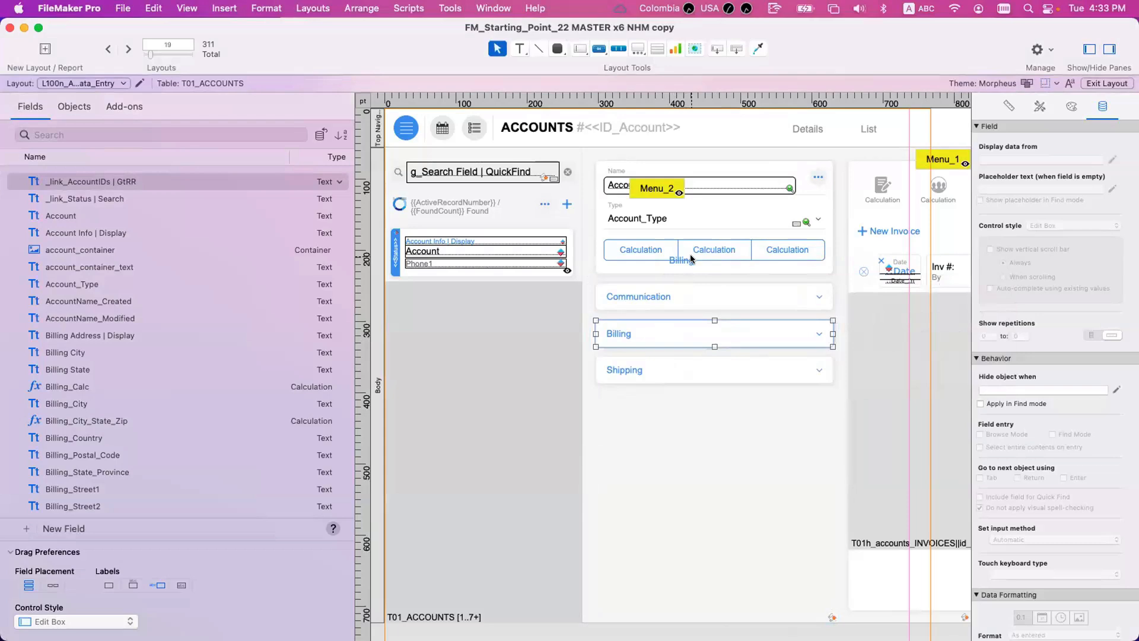
right_click(692, 256)
left_click(768, 374)
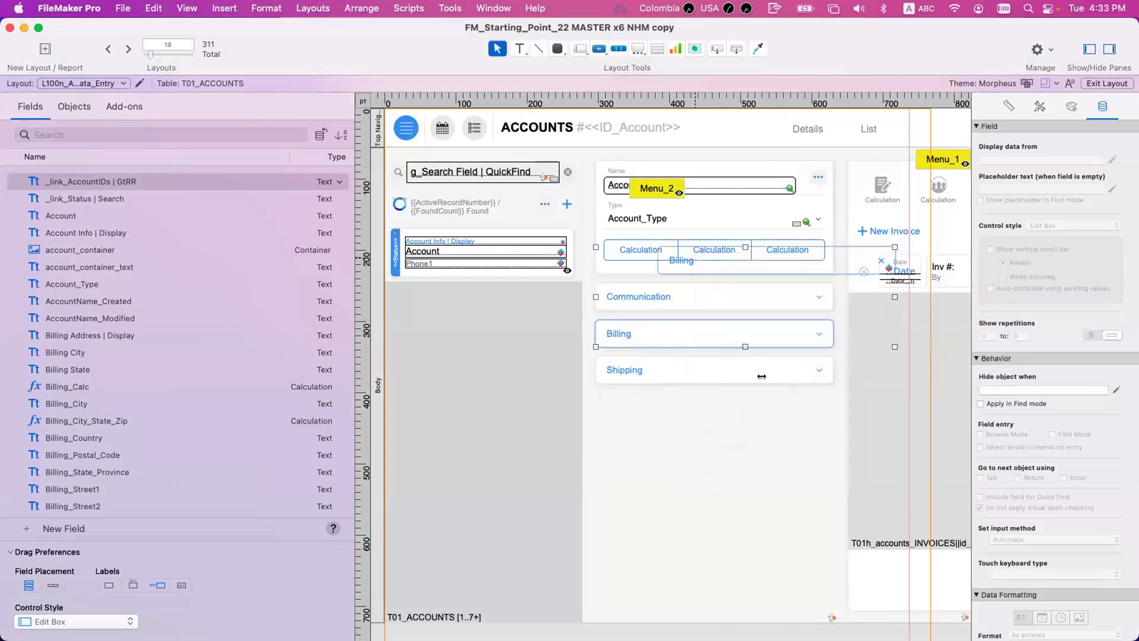
key("Return")
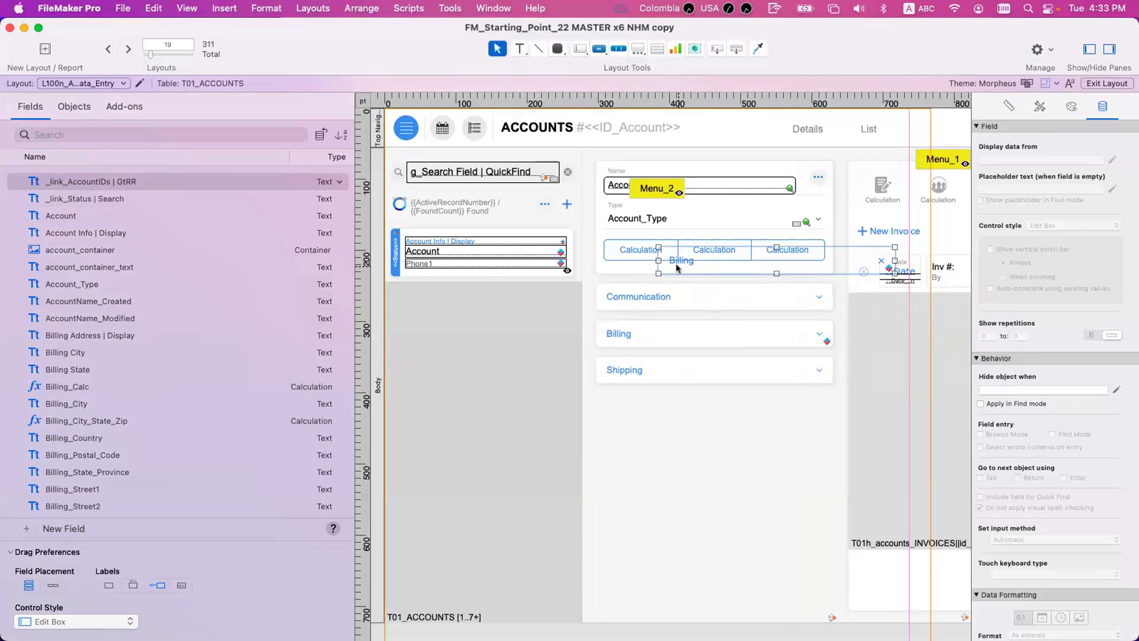
key("super+z")
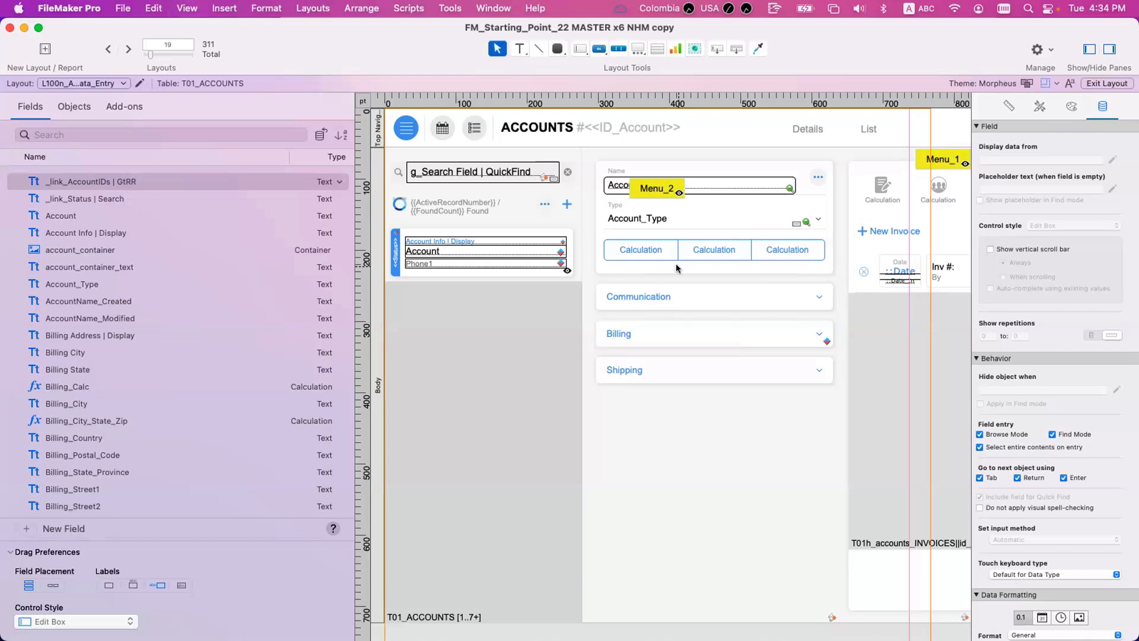
Check the Billing button's conditional formatting in Browse mode with the Communication, Billing and Shipping sections expanded and collapsed
key("super+b")
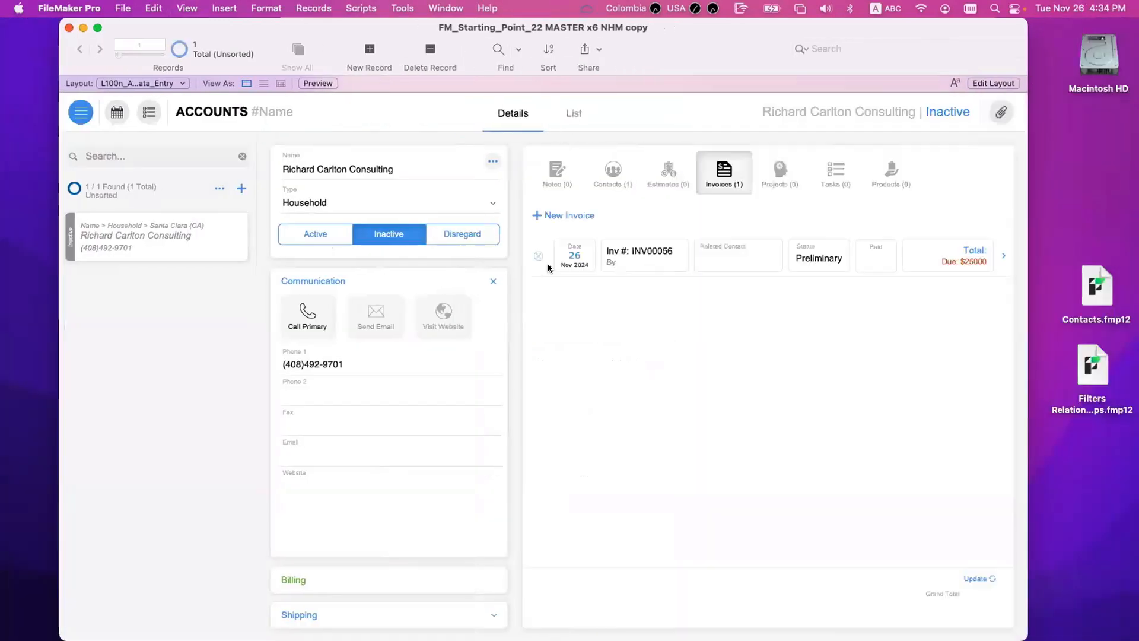
left_click(494, 280)
left_click(460, 318)
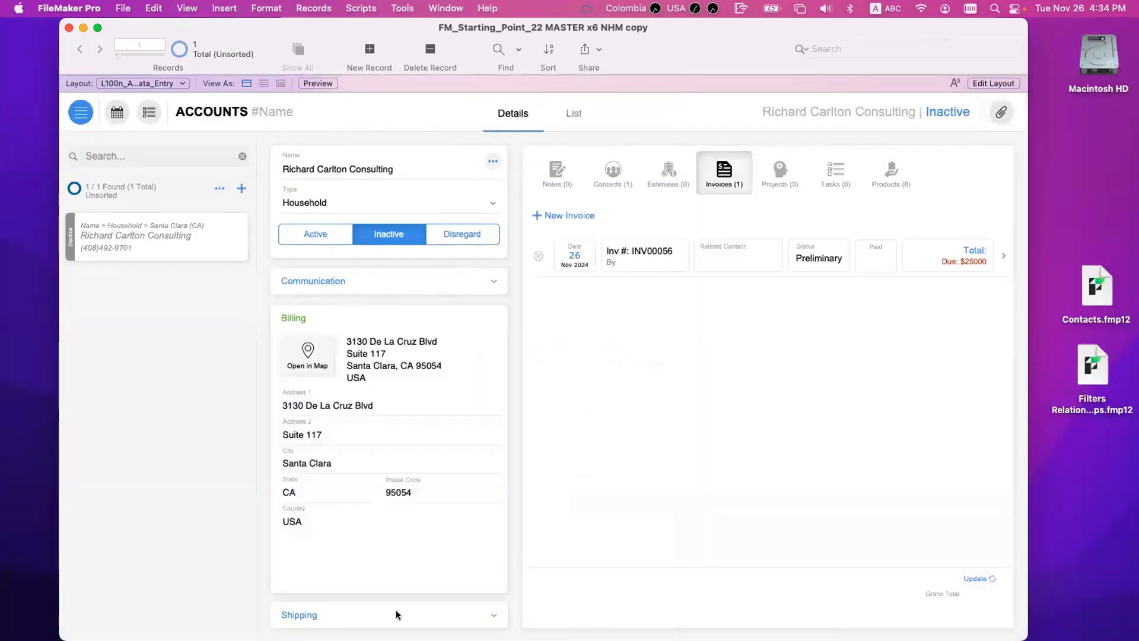
left_click(367, 317)
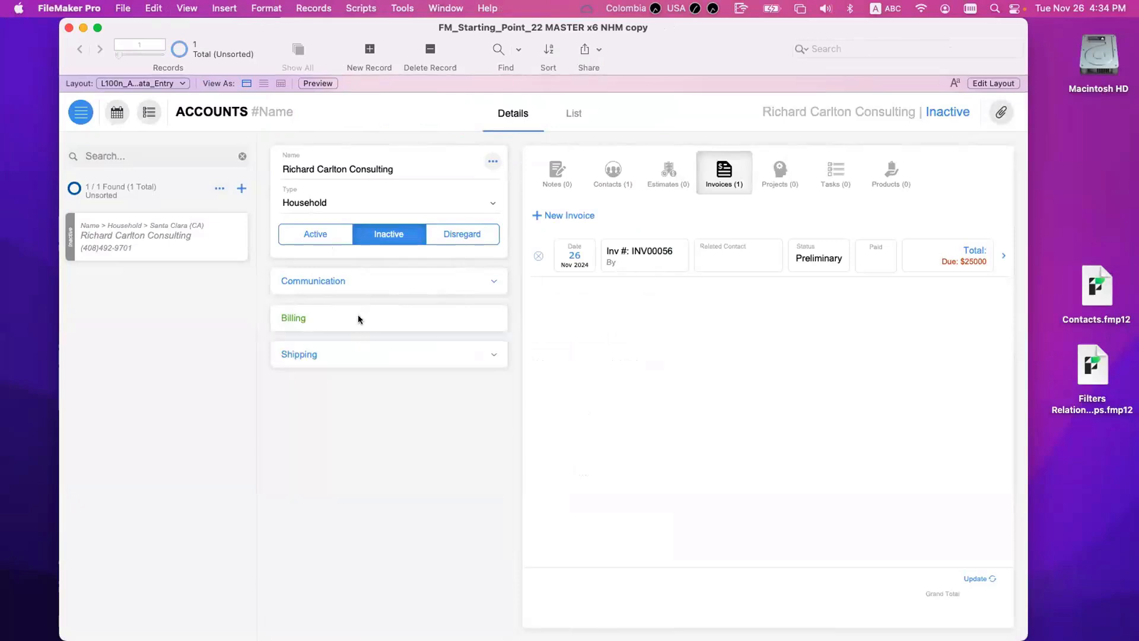
left_click(363, 318)
left_click(363, 623)
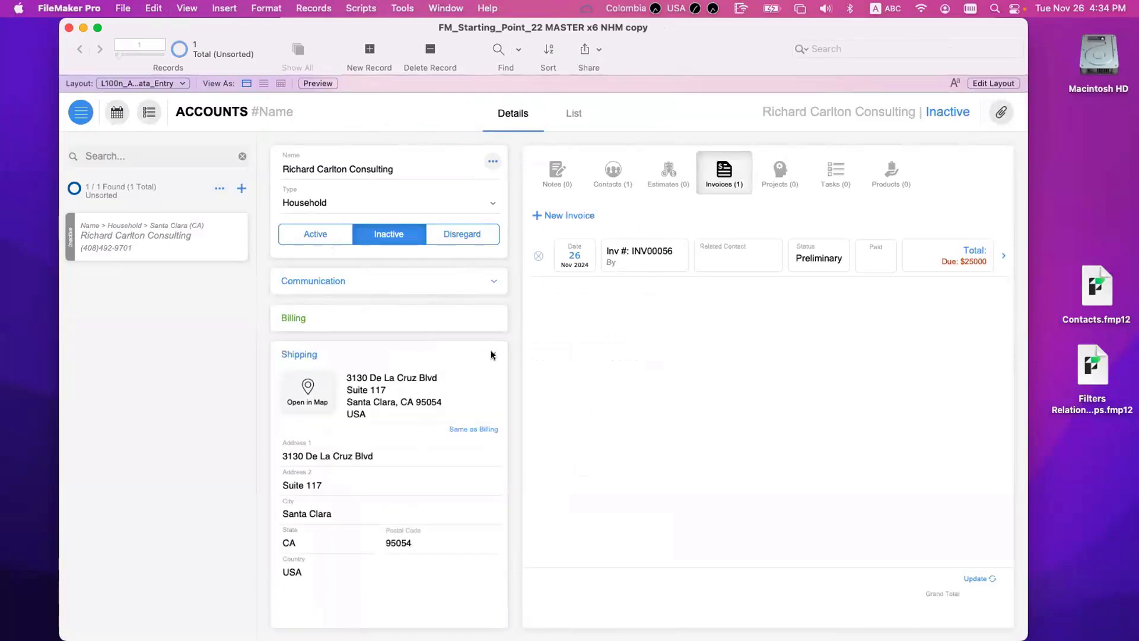
left_click(492, 353)
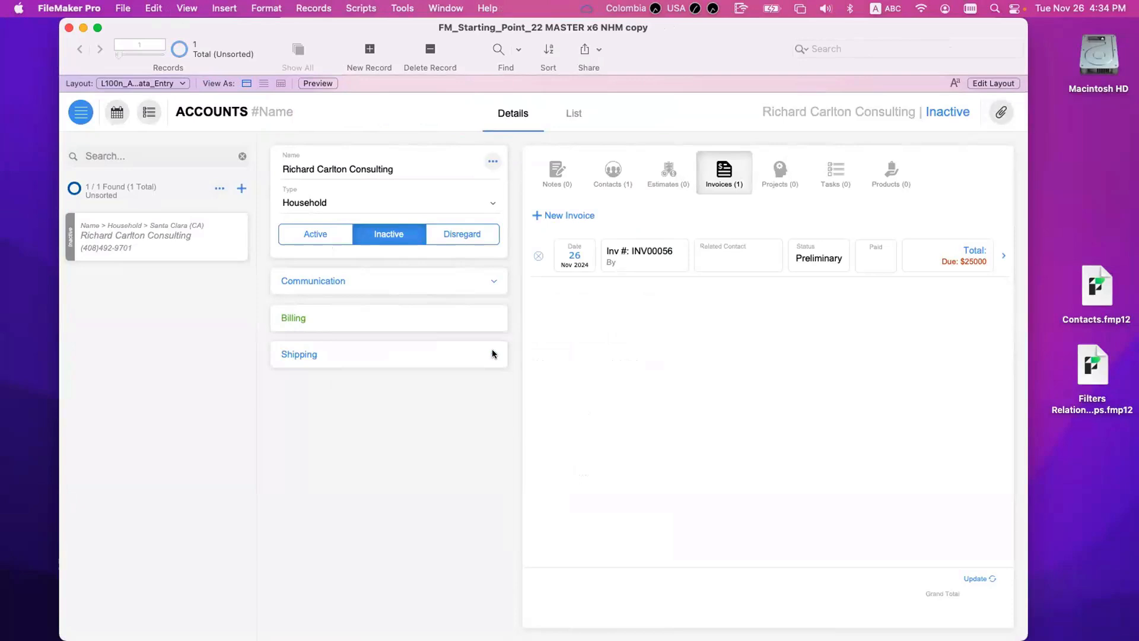
left_click(322, 285)
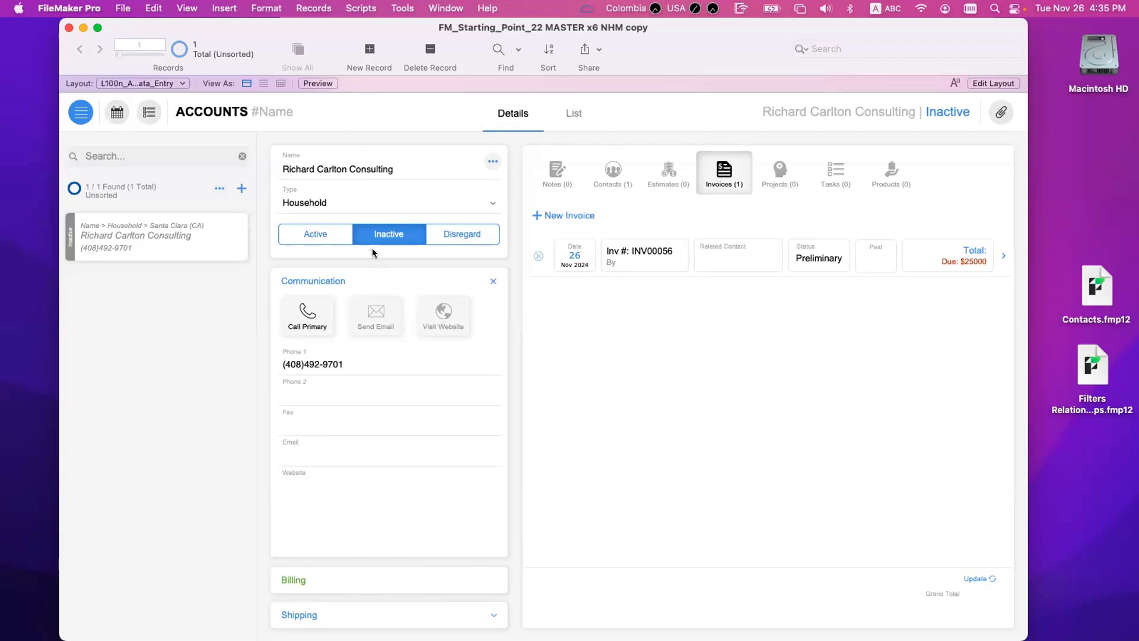
In Layout mode, draw a small text button over the account name panel's upper corner, label it Set Active and choose a Single Step action
key("super+l")
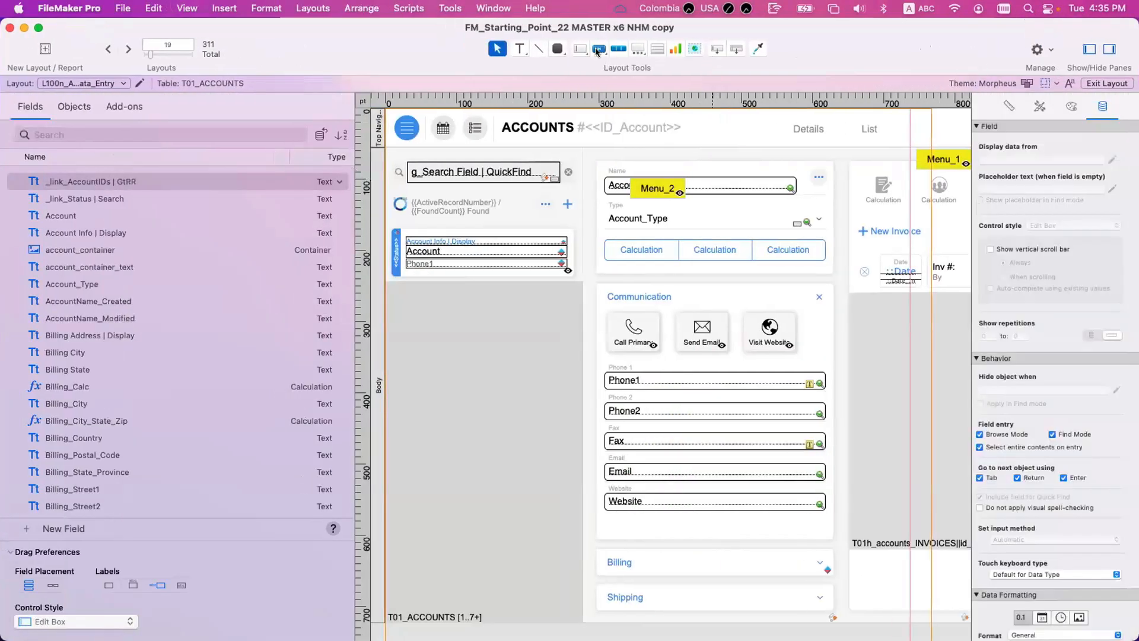
left_click(598, 50)
left_click_drag(783, 152, 841, 171)
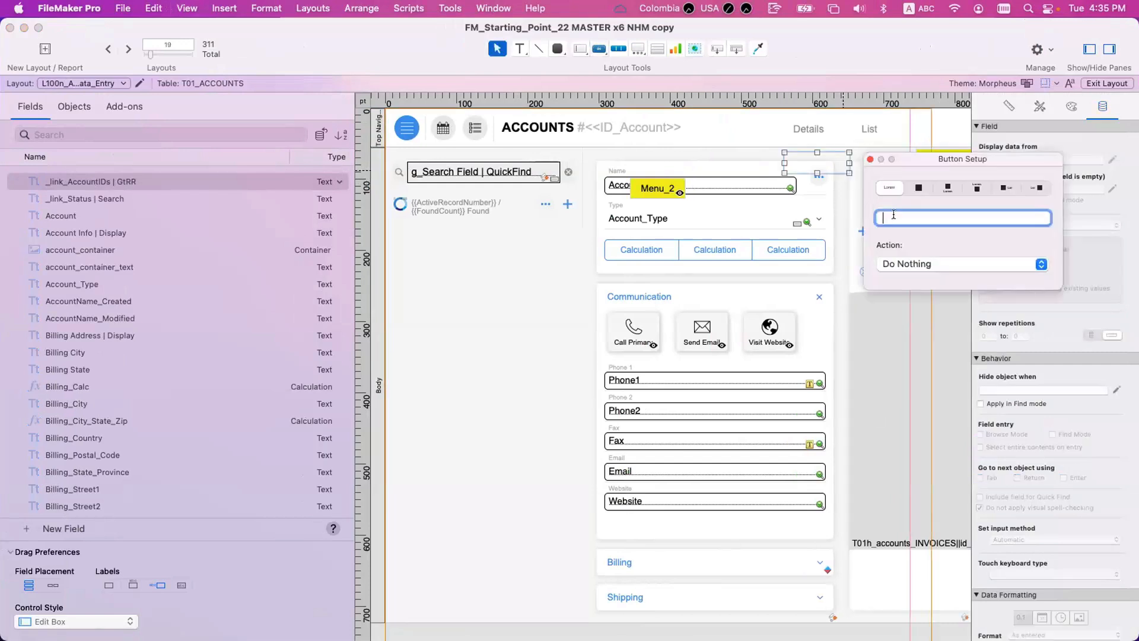
type("Set Vatiable")
left_click(943, 263)
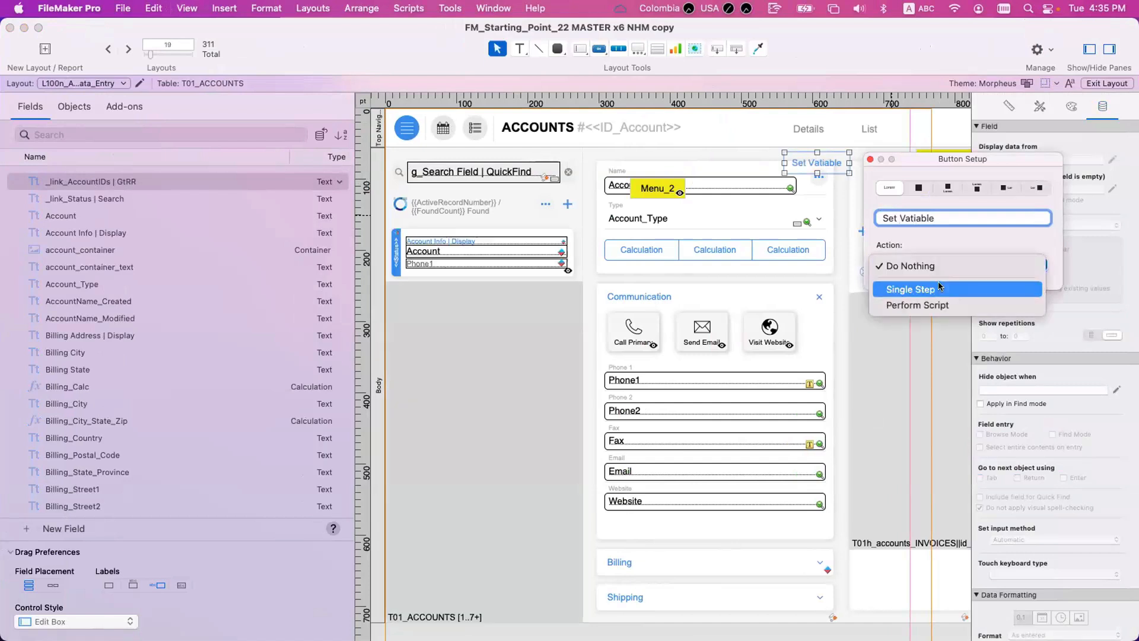
key("Escape")
double_click(924, 218)
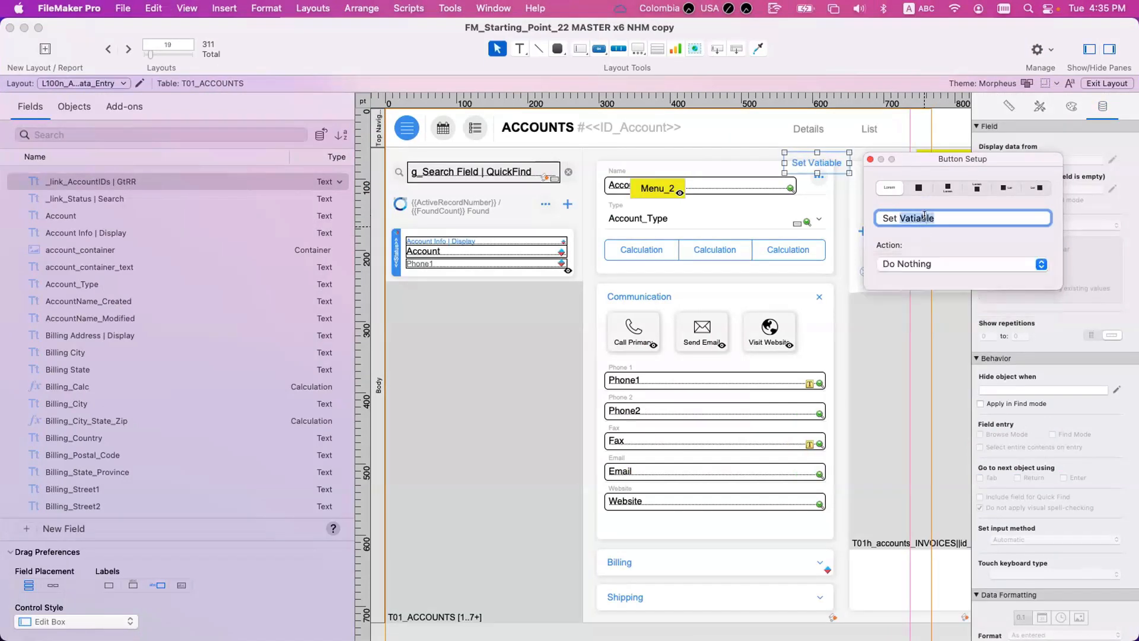
type("Avtive")
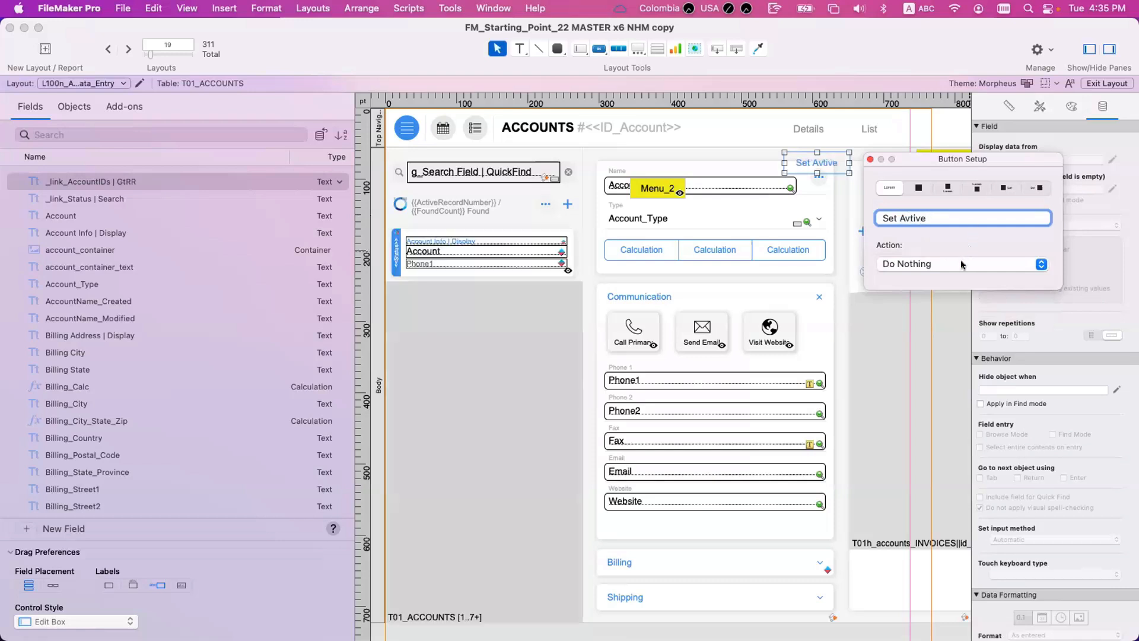
double_click(915, 219)
type("Active")
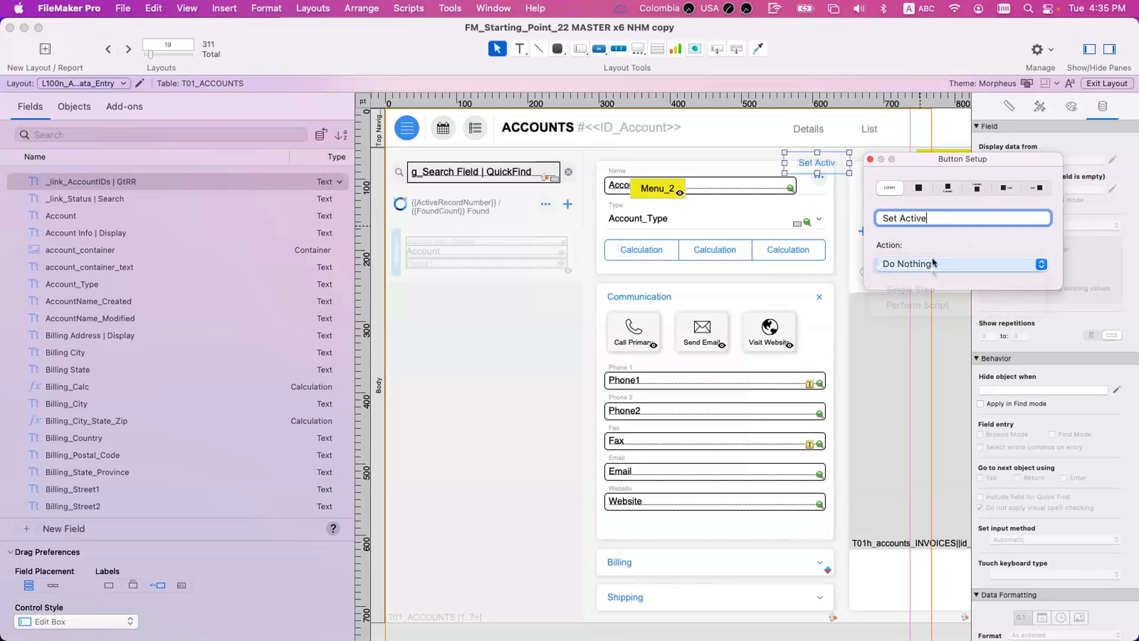
left_click(949, 264)
left_click(918, 289)
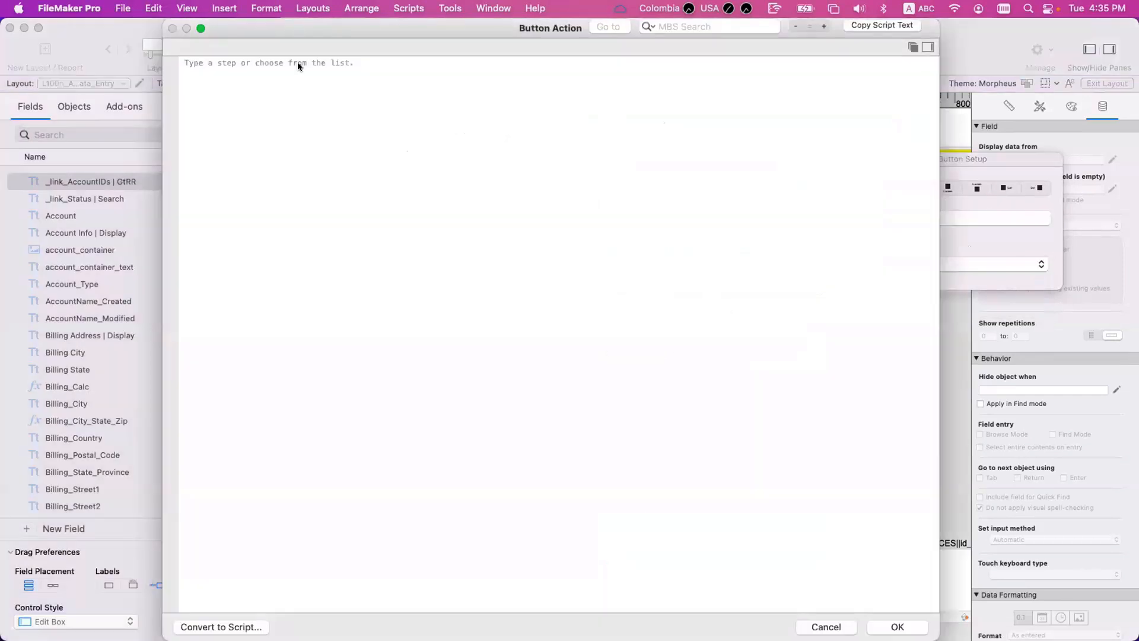
type("Set AI")
key("Return")
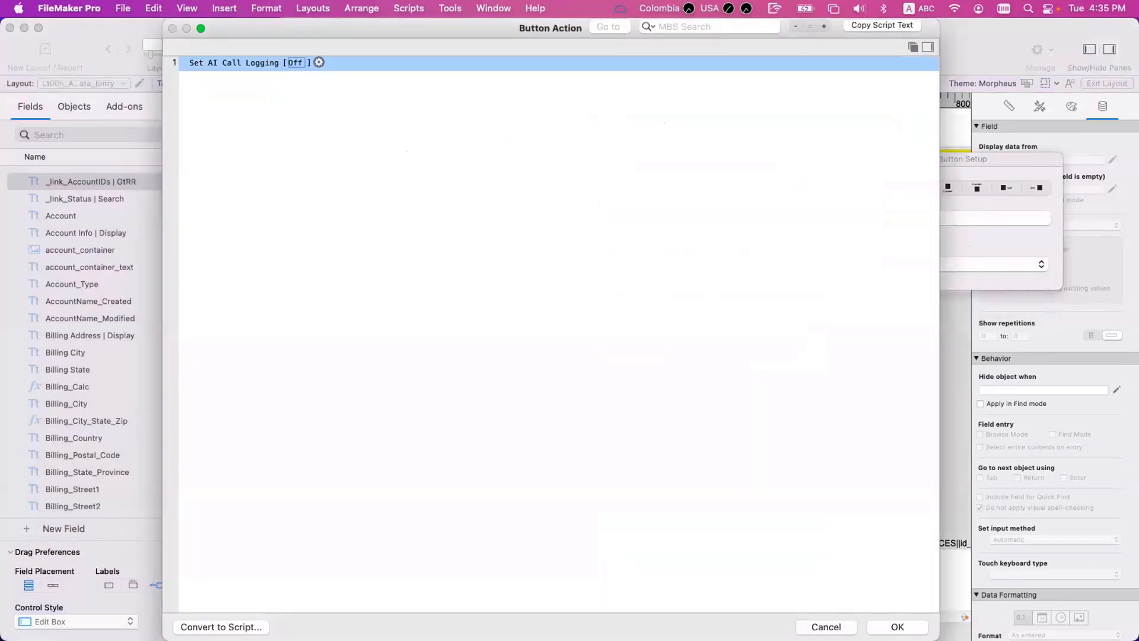
key("BackSpace")
Make the Set Active button's action a Set Variable step that sets the global variable $$active to "Active"
type("Set Var")
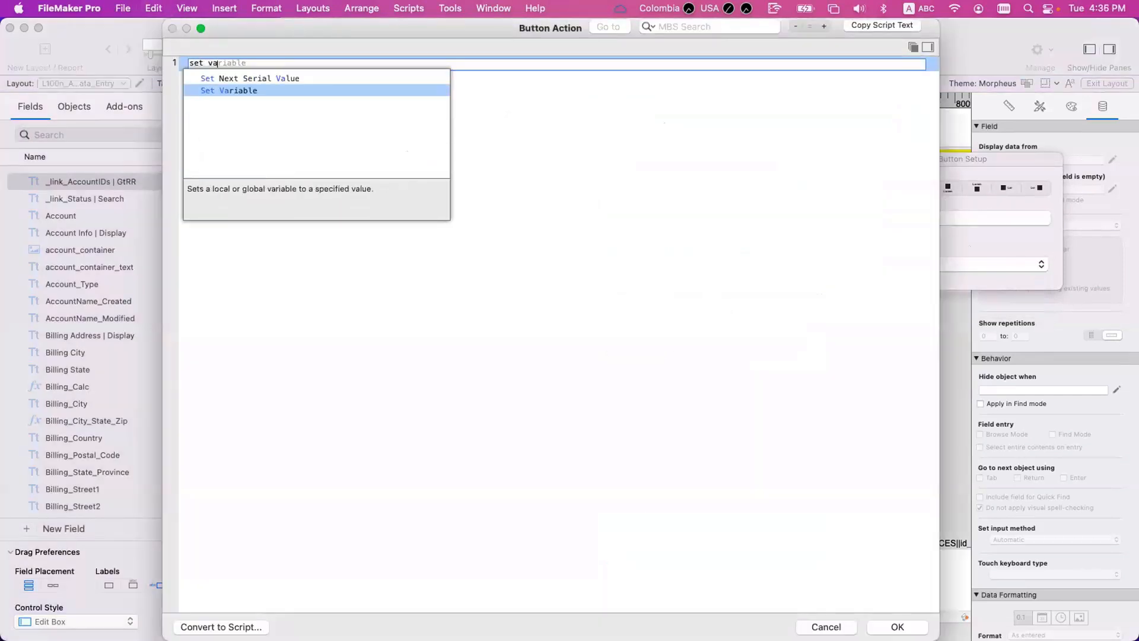
key("Return")
type("$$")
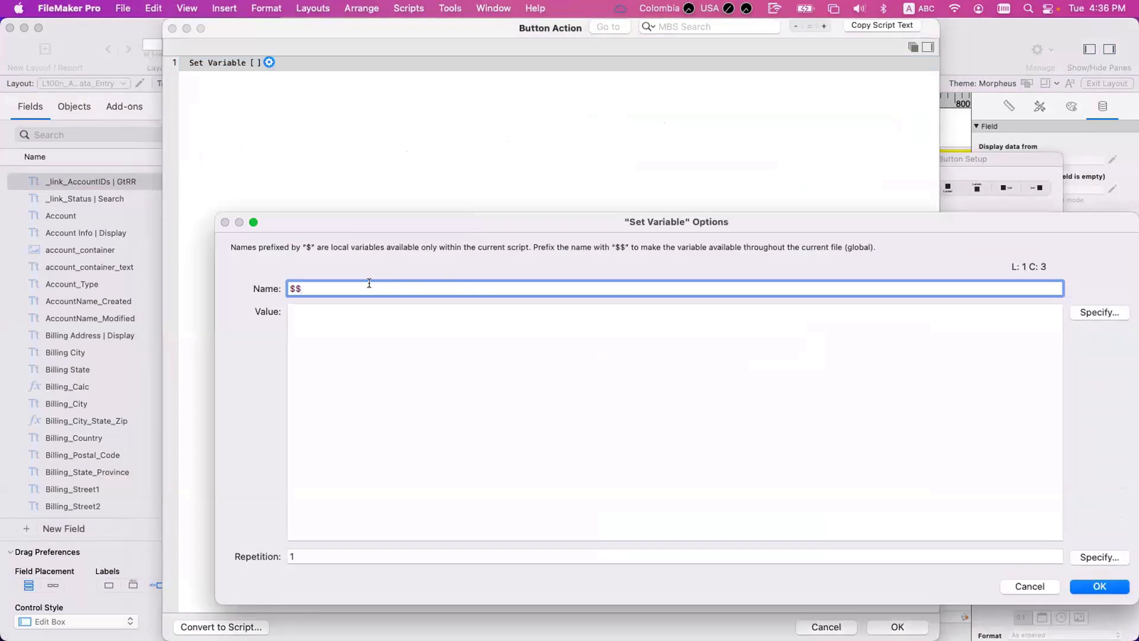
type("active")
left_click(340, 351)
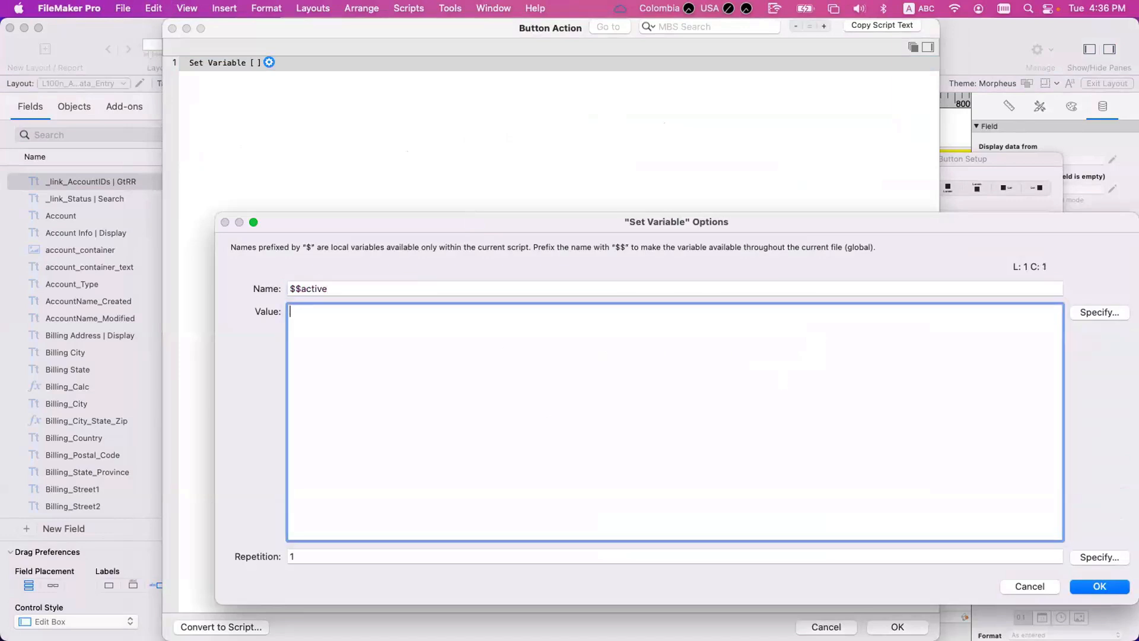
type("\"Activ")
key("BackSpace")
type("ive\"")
key("Return")
key("Return")
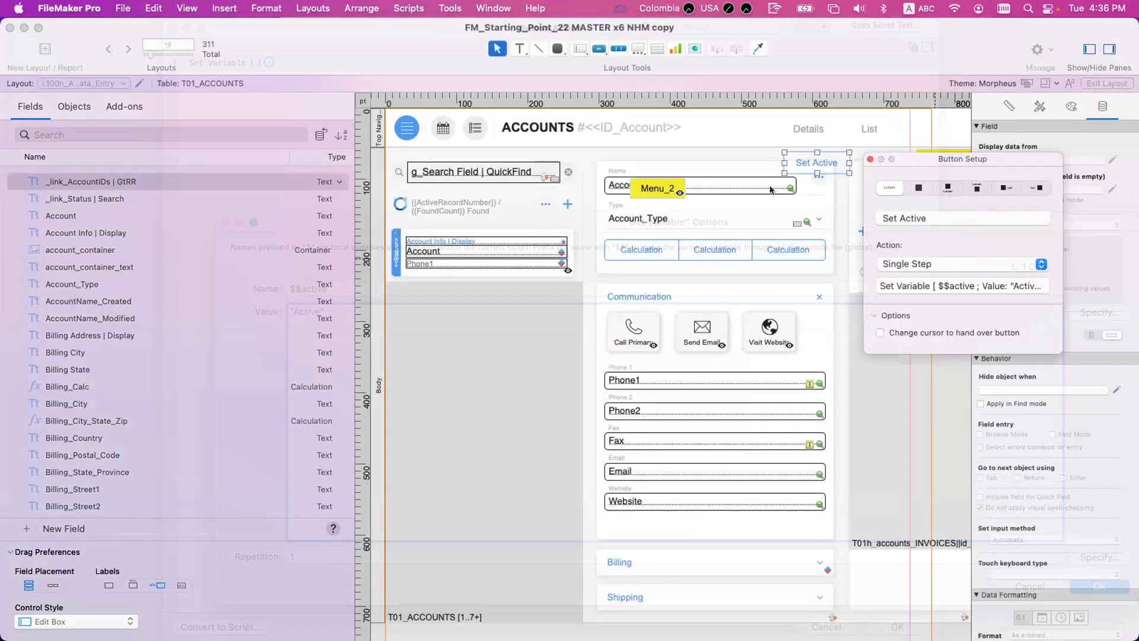
Move the Set Active button below the invoices portal and place a duplicate beside it labelled Set Inactive
left_click_drag(811, 165, 890, 581)
scroll(852, 582, "right", 4)
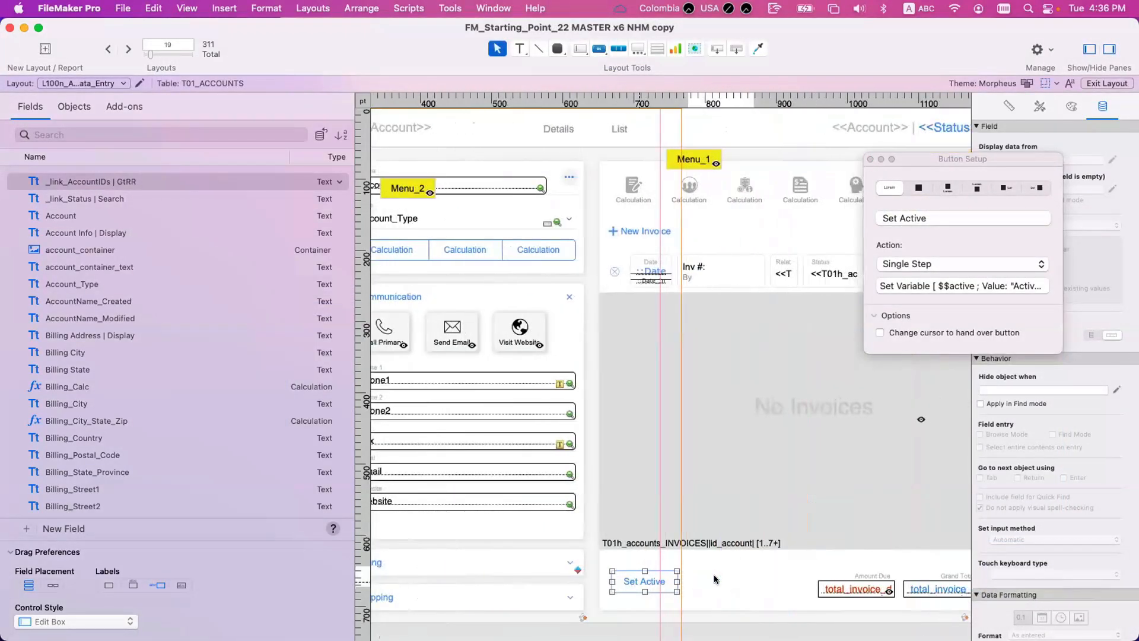
double_click(721, 576)
type("Set Inactive")
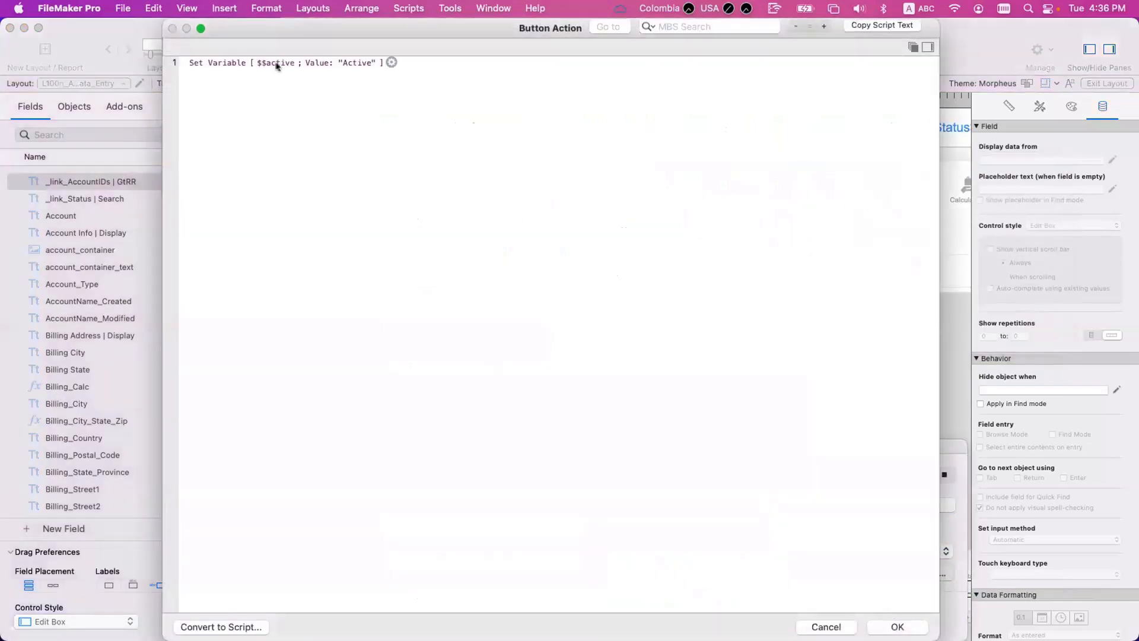
Change the Set Inactive button's Set Variable action to set $$inactive to "Inactive"
double_click(275, 64)
double_click(322, 287)
type("inactive")
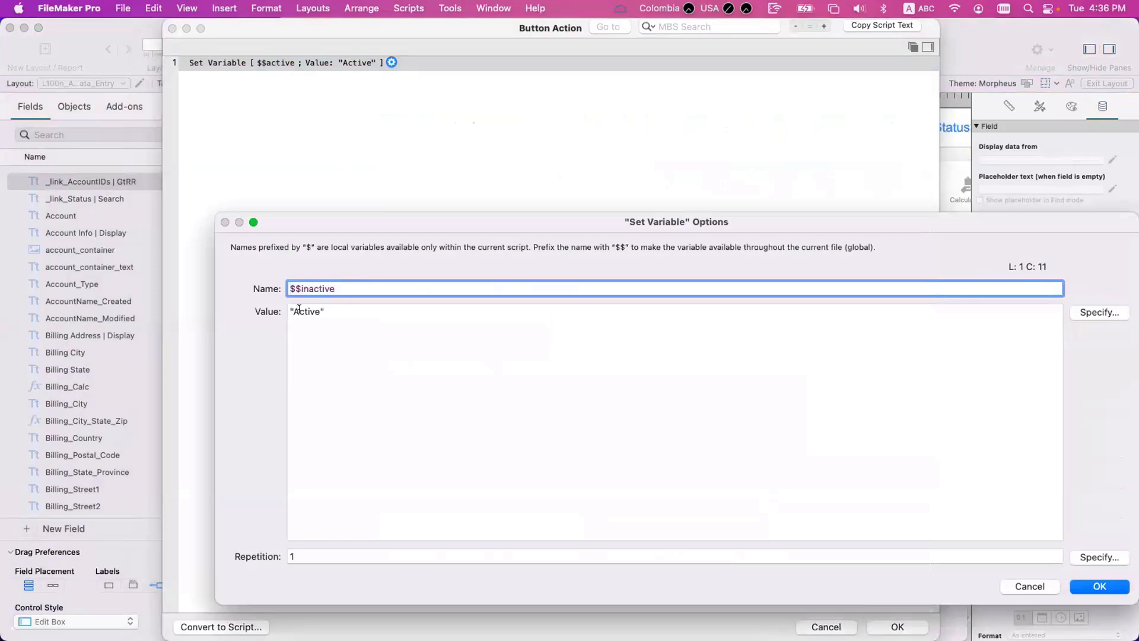
key("Tab")
type("\"Inactive")
key("Return")
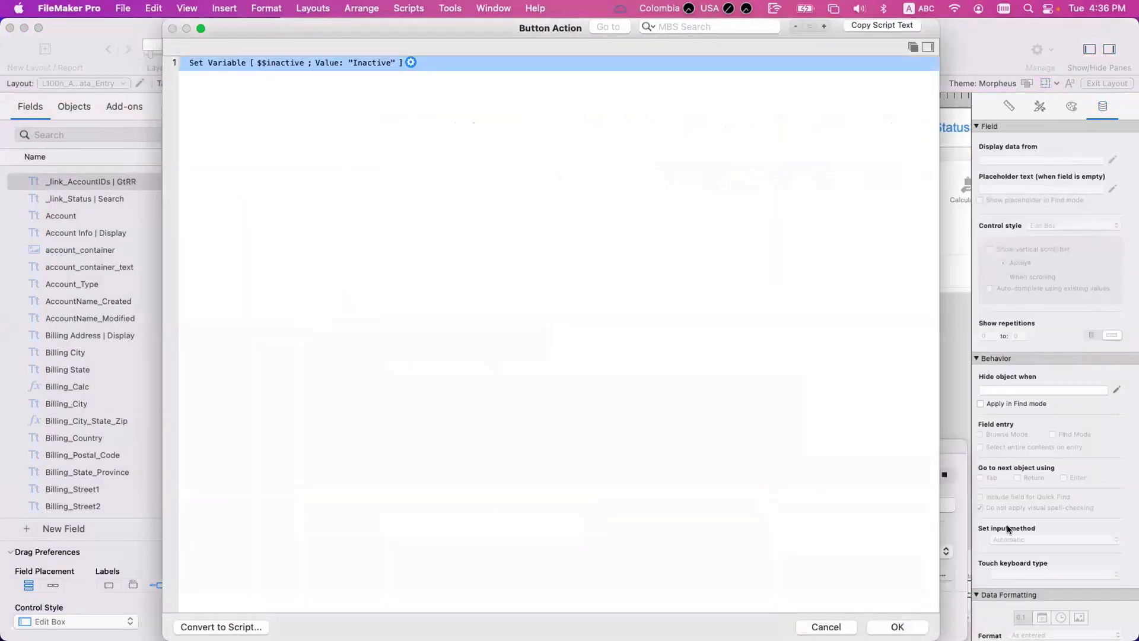
key("Return")
left_click(776, 446)
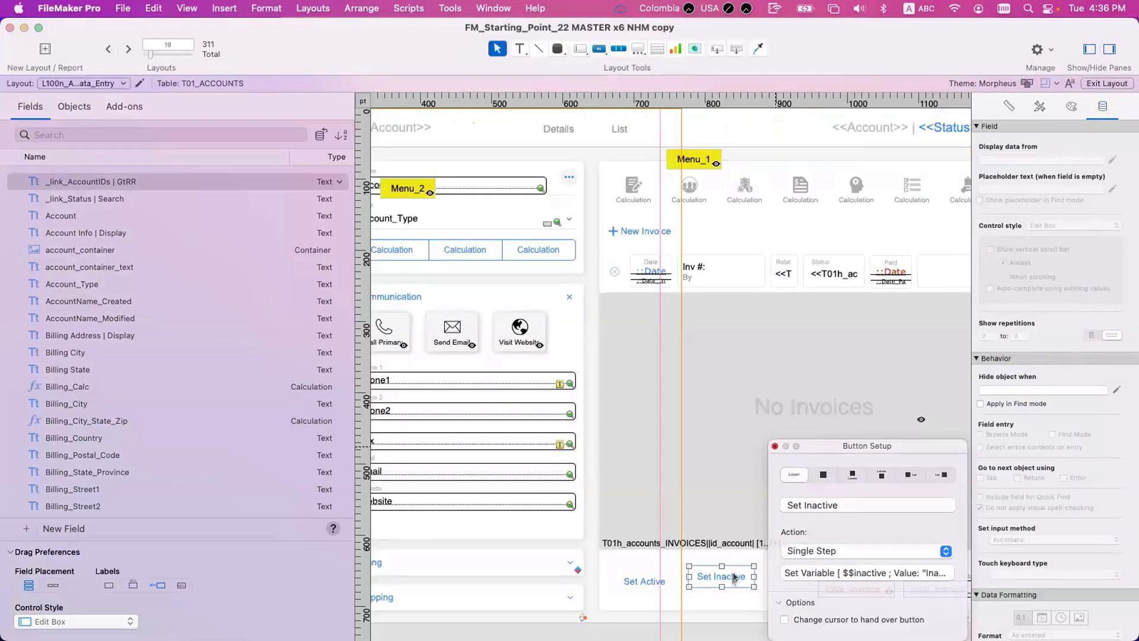
Line up the Set Inactive button with the Set Active button below the invoices portal
left_click_drag(733, 573, 733, 580)
left_click(645, 581, "shift")
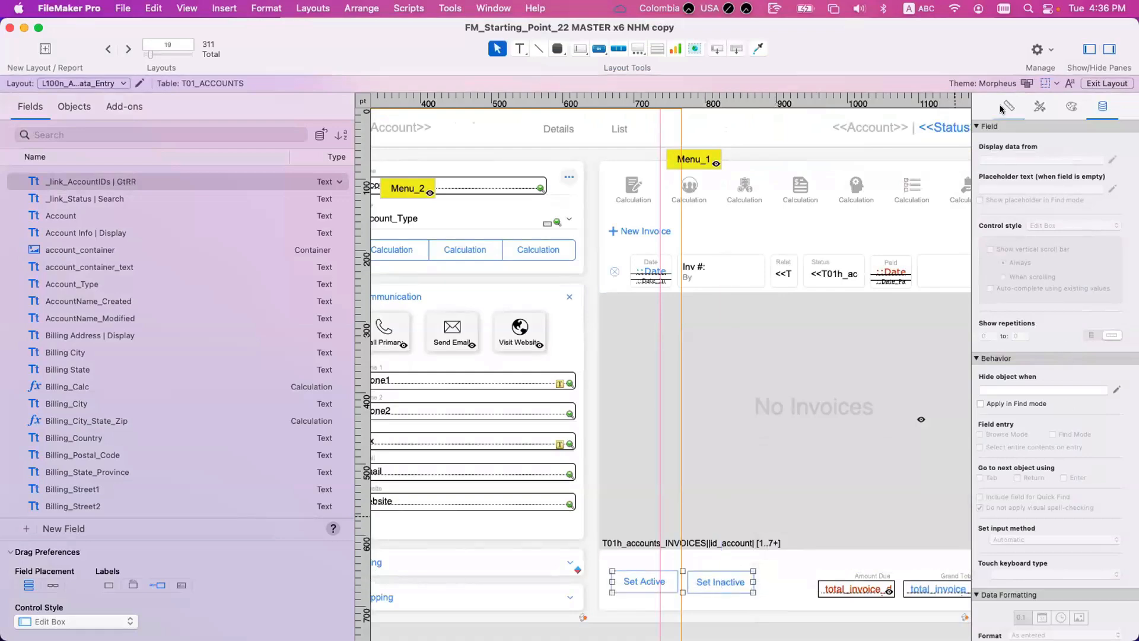
left_click(1009, 105)
Collapse the Communication section in Browse mode, and examine the collapsed Billing button's script action and parameter in Layout mode
key("super+b")
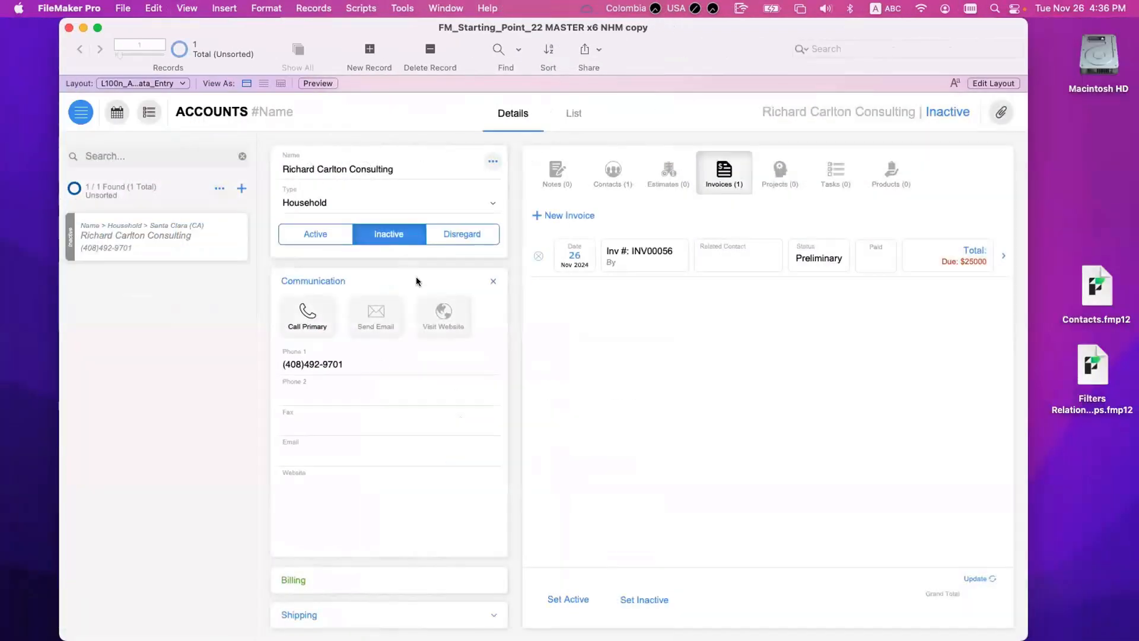
left_click(419, 283)
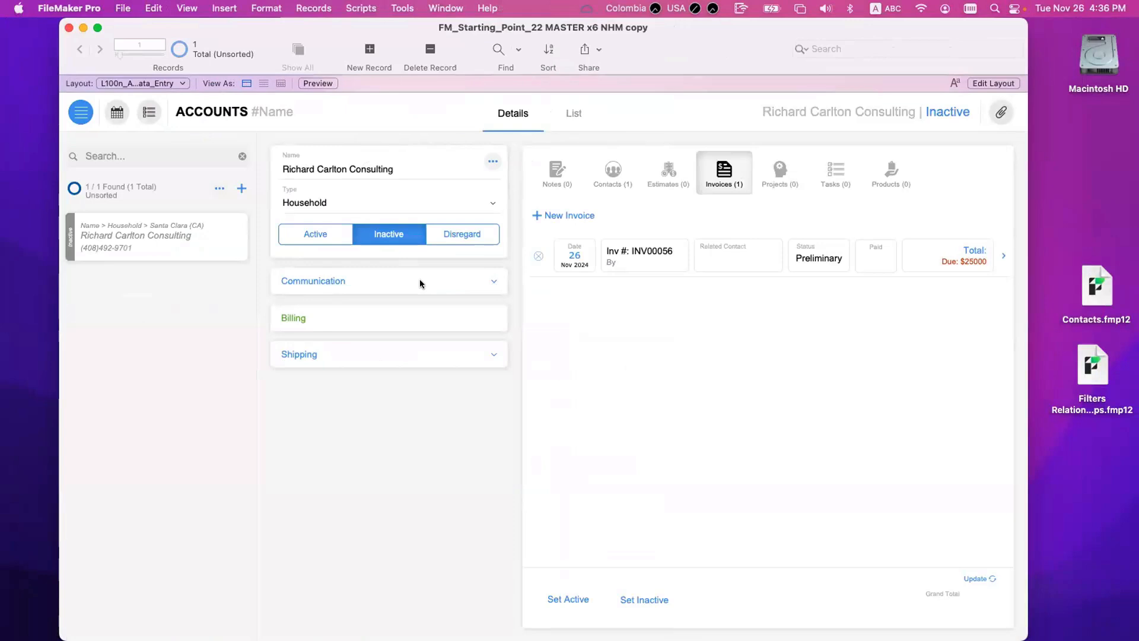
key("super+l")
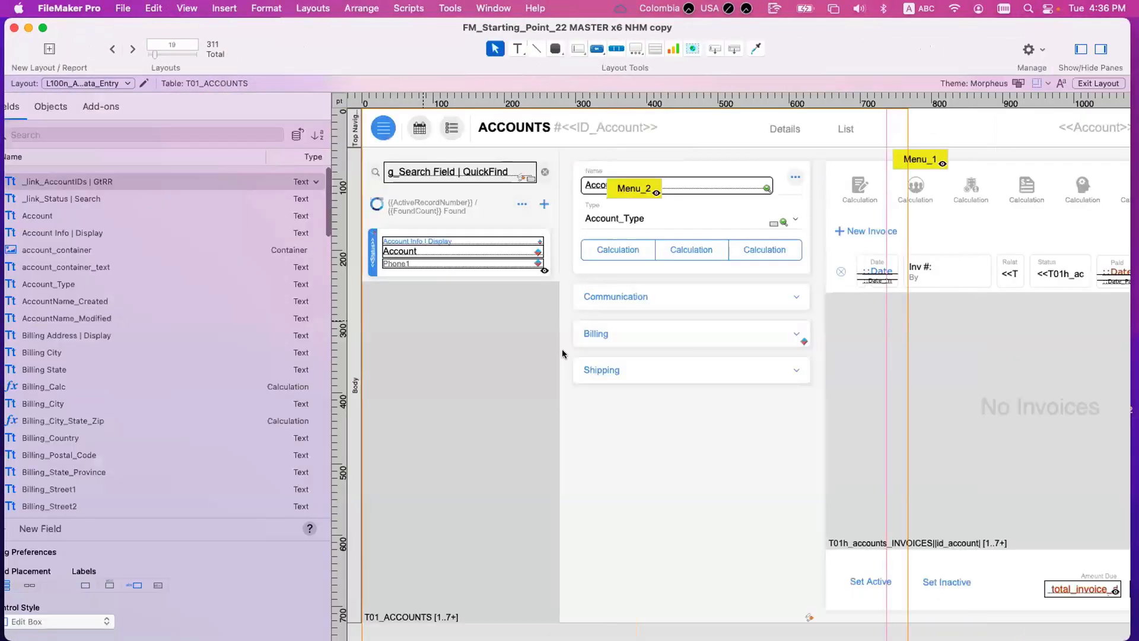
left_click(653, 338)
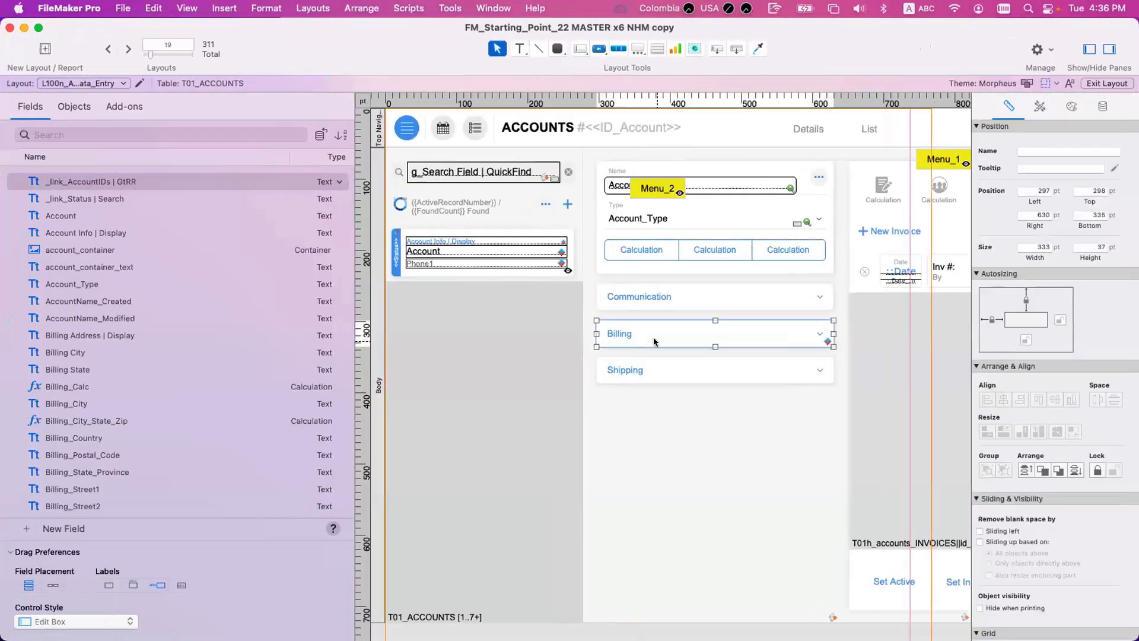
double_click(653, 337)
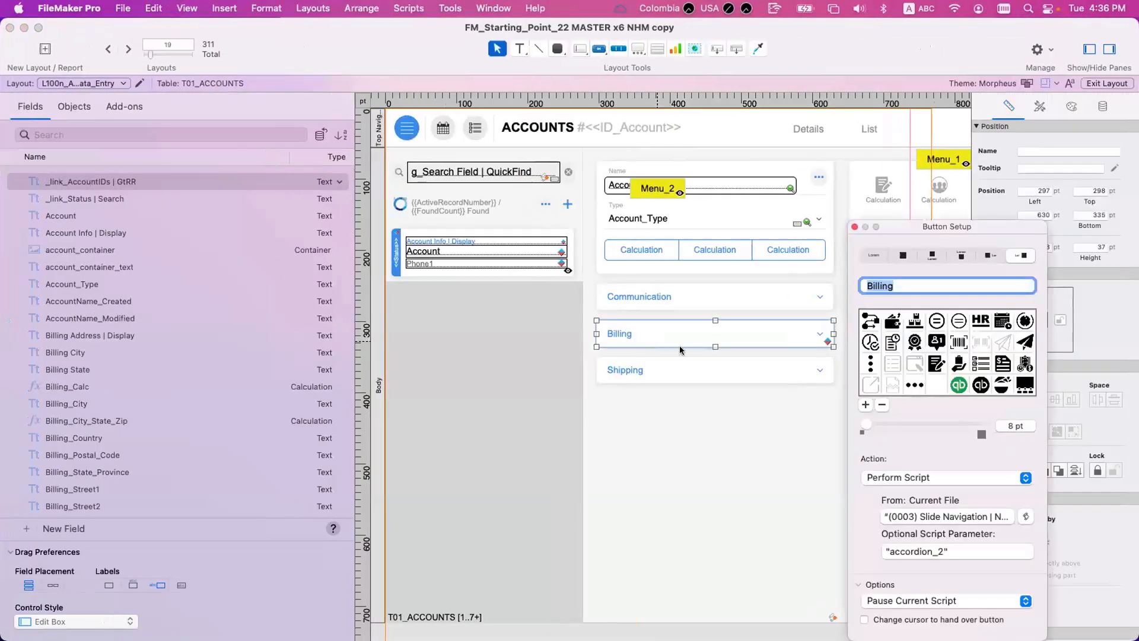
left_click(953, 549)
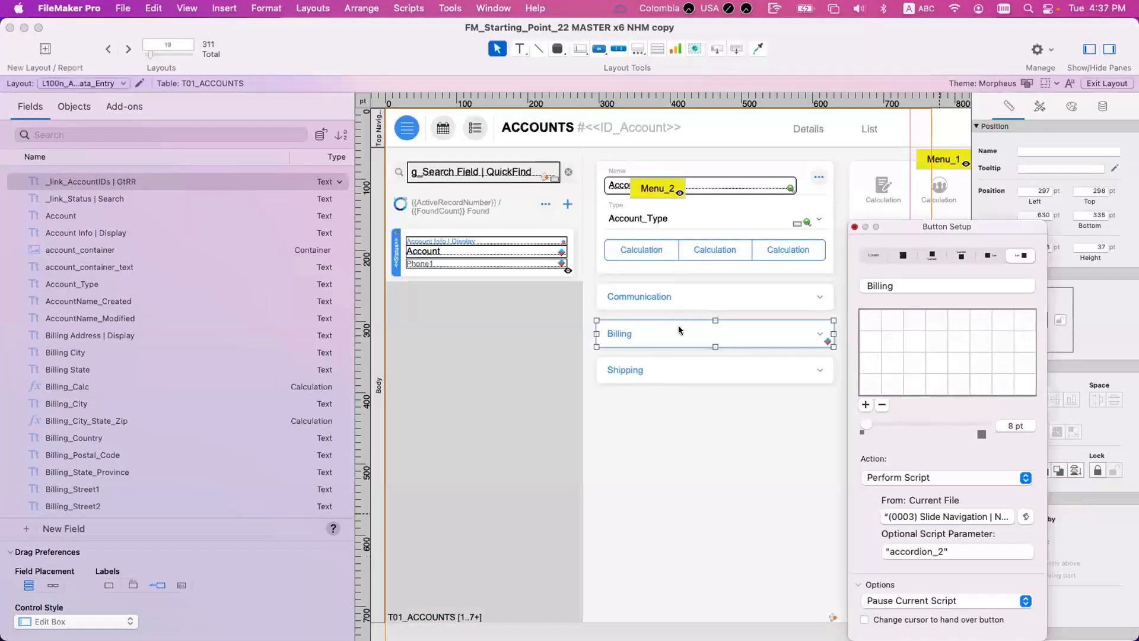
Change the collapsed Billing button's conditional formatting formula to $$status = "Active"
right_click(683, 329)
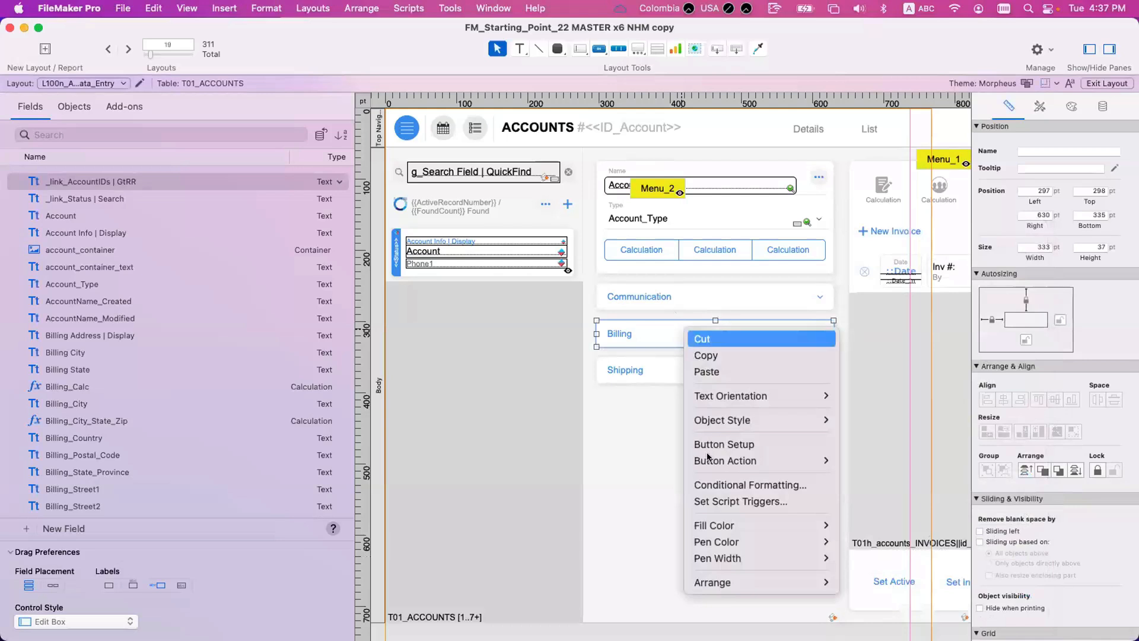
left_click(712, 484)
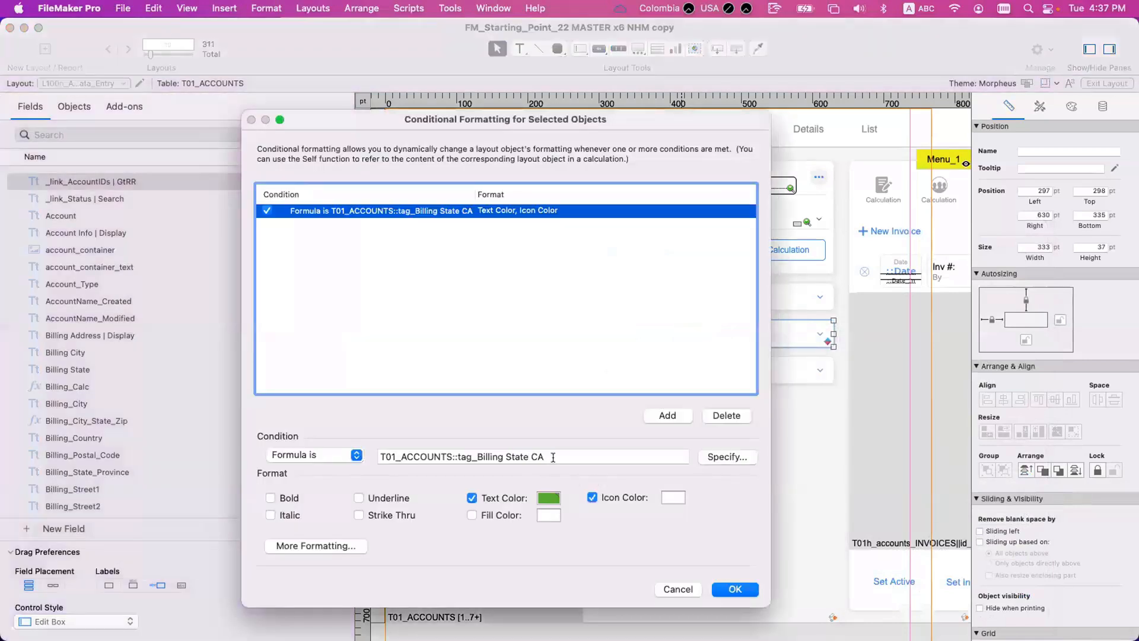
left_click_drag(563, 457, 401, 443)
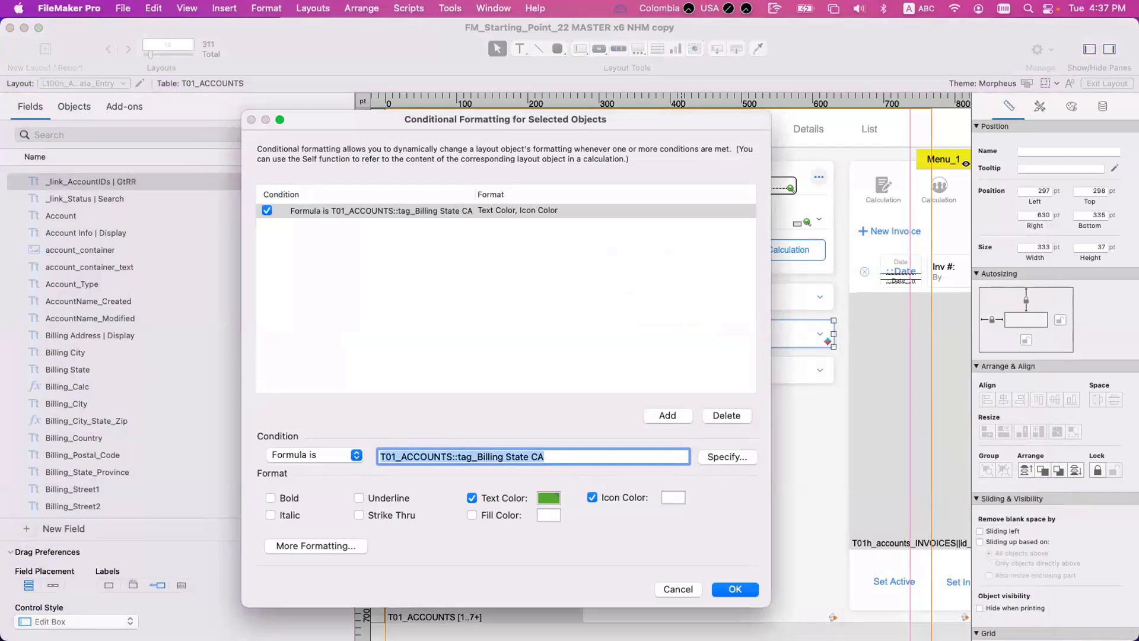
type("$$")
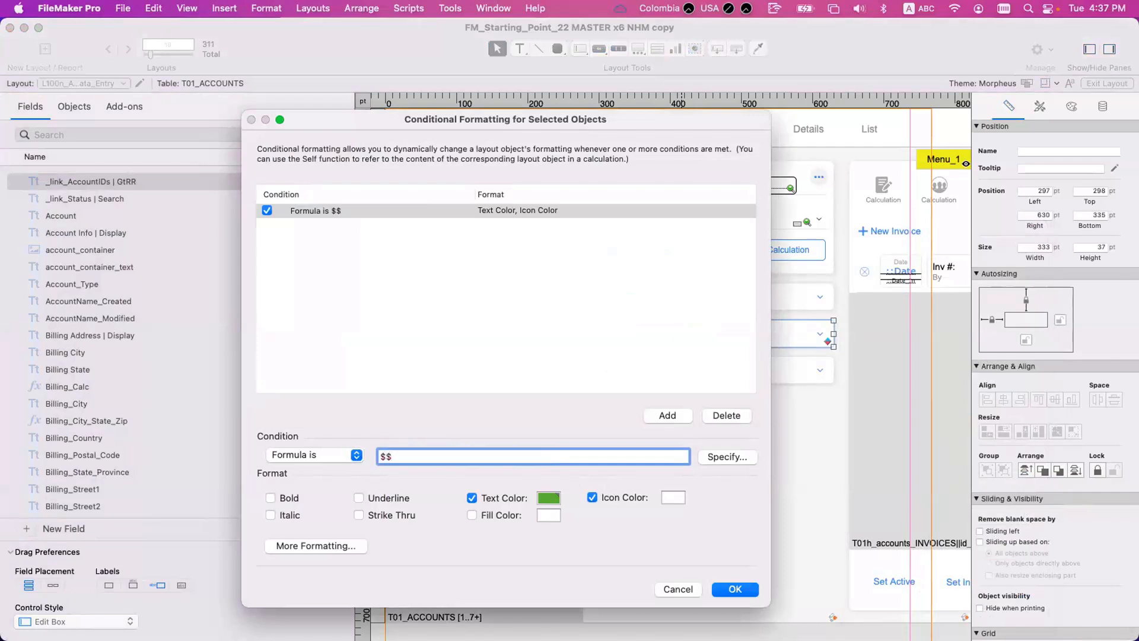
type("atatus")
double_click(394, 452)
type("status = \"Active\"")
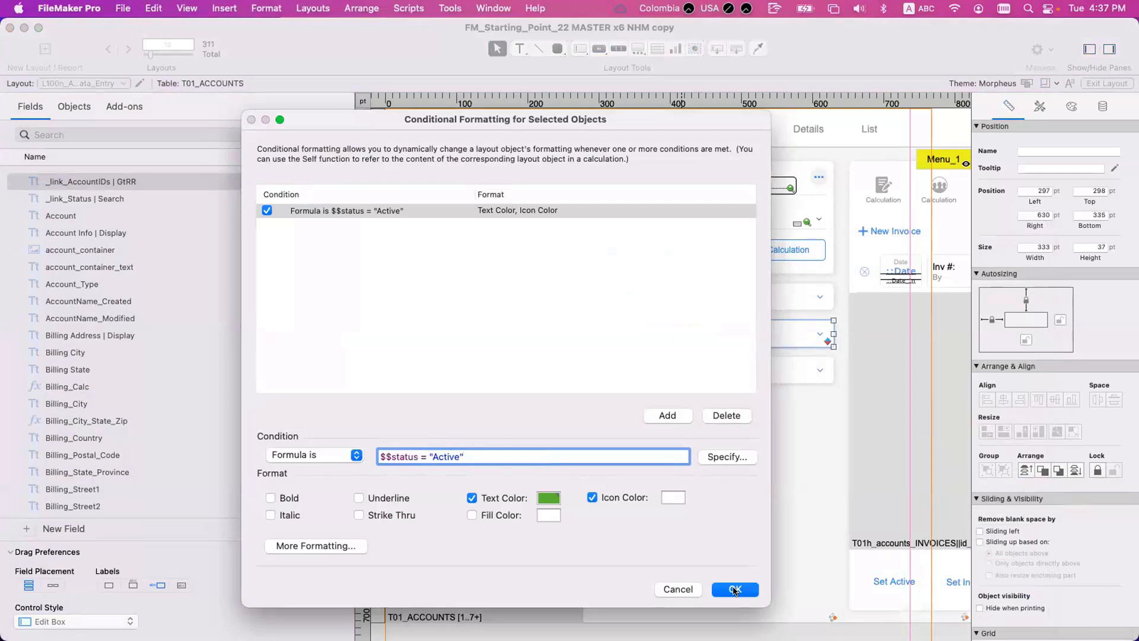
double_click(442, 454)
key("Return")
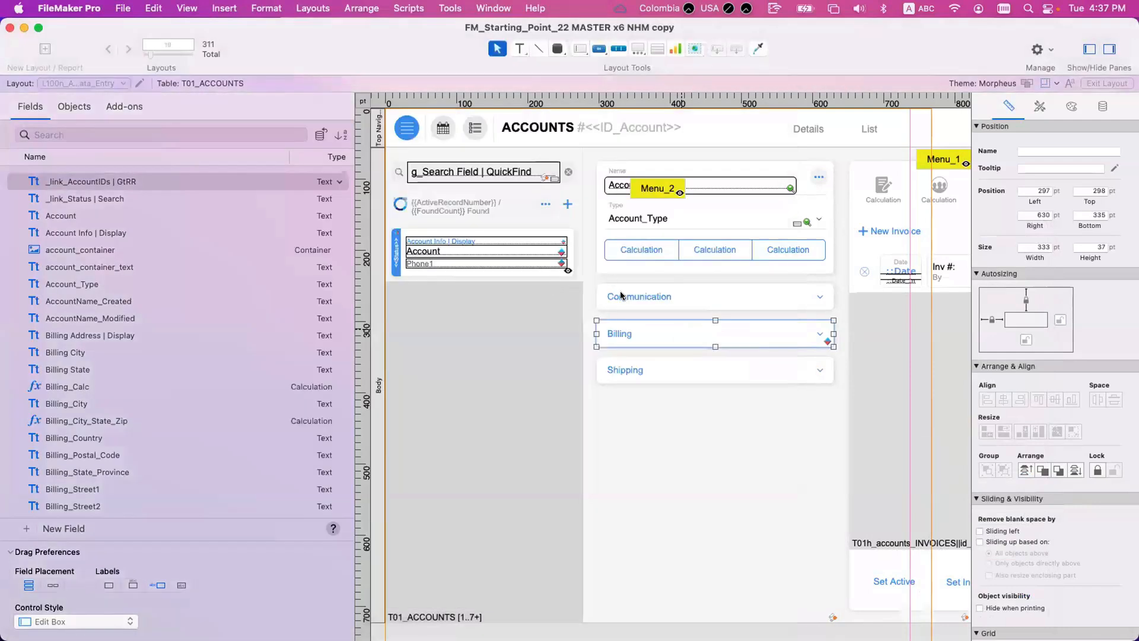
Rename the variable in the Set Active button's Set Variable action to $$status
scroll(619, 290, "right", 5)
left_click(872, 578)
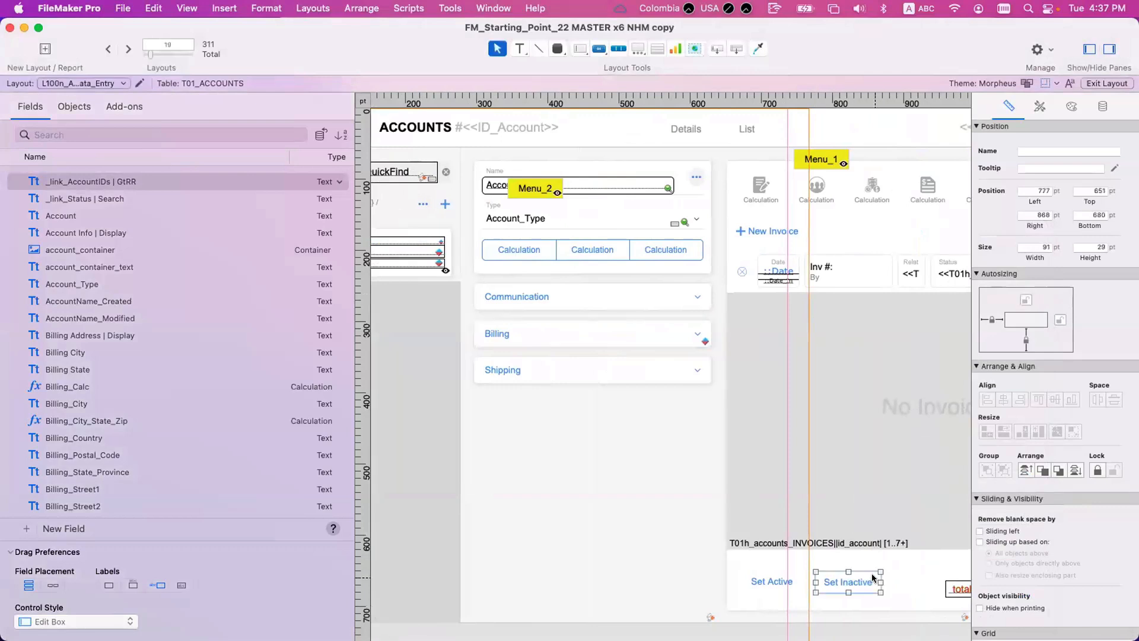
key("BackSpace")
scroll(767, 577, "down", 1)
double_click(766, 573)
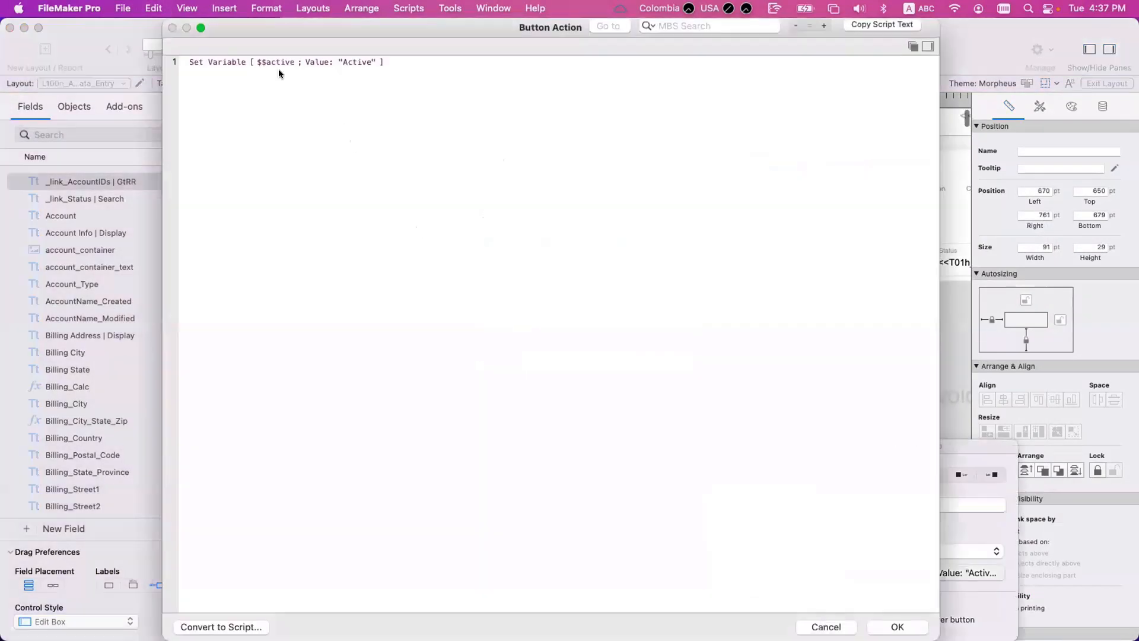
double_click(280, 67)
left_click(325, 287)
double_click(326, 287)
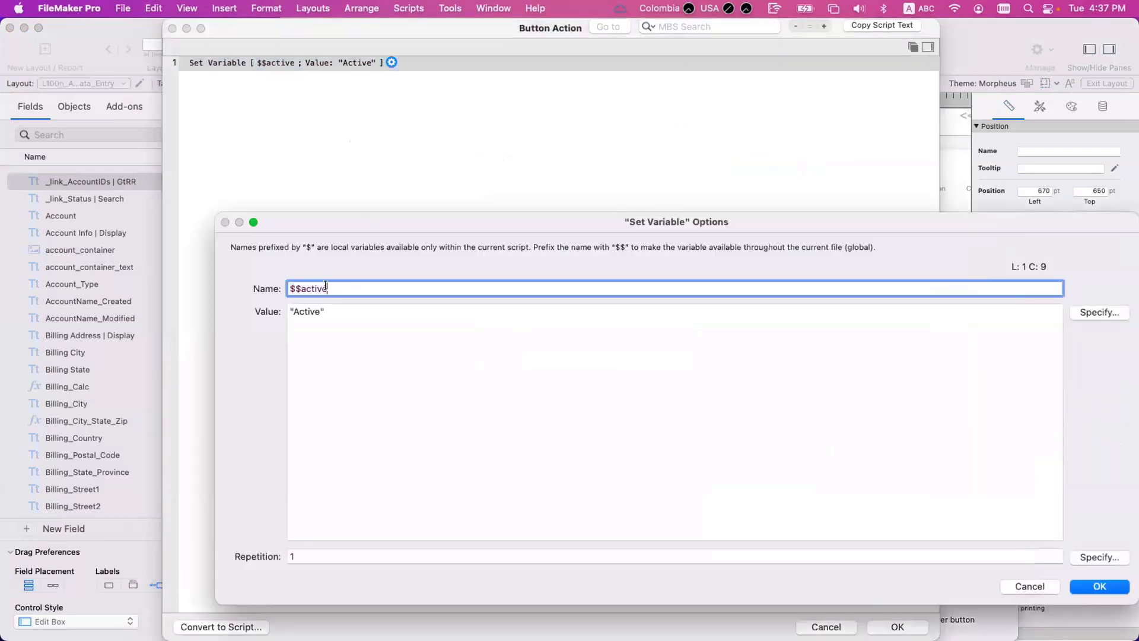
type("status")
key("Return")
key("Return")
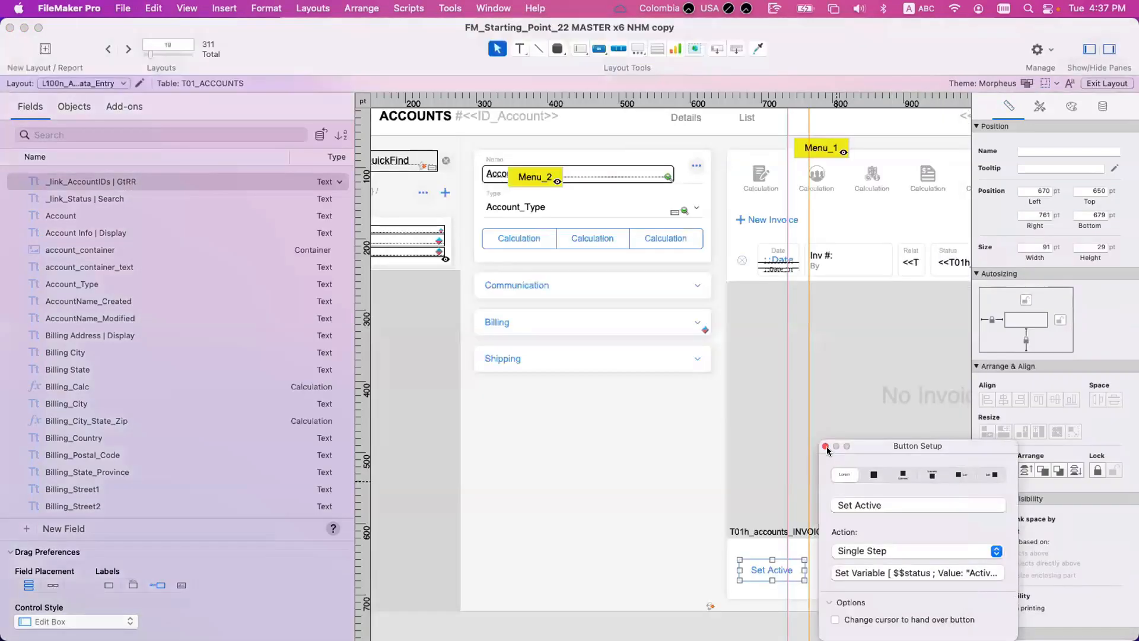
Rename the variable in the Set Inactive button's Set Variable action to $$status
double_click(847, 570)
left_click(967, 575)
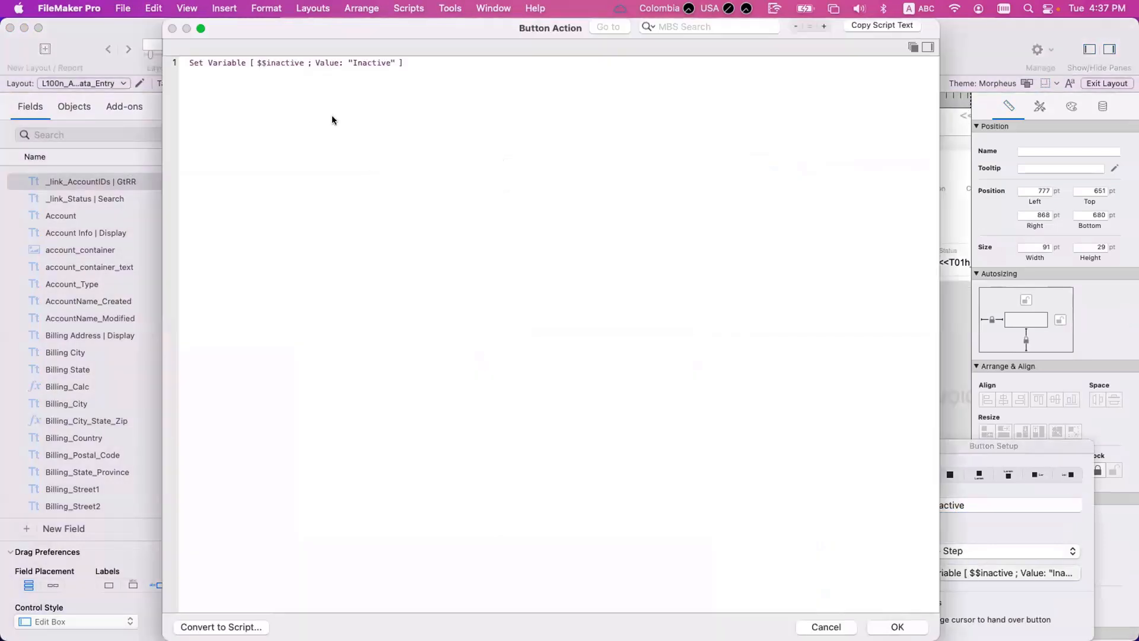
double_click(272, 65)
double_click(343, 284)
type("status")
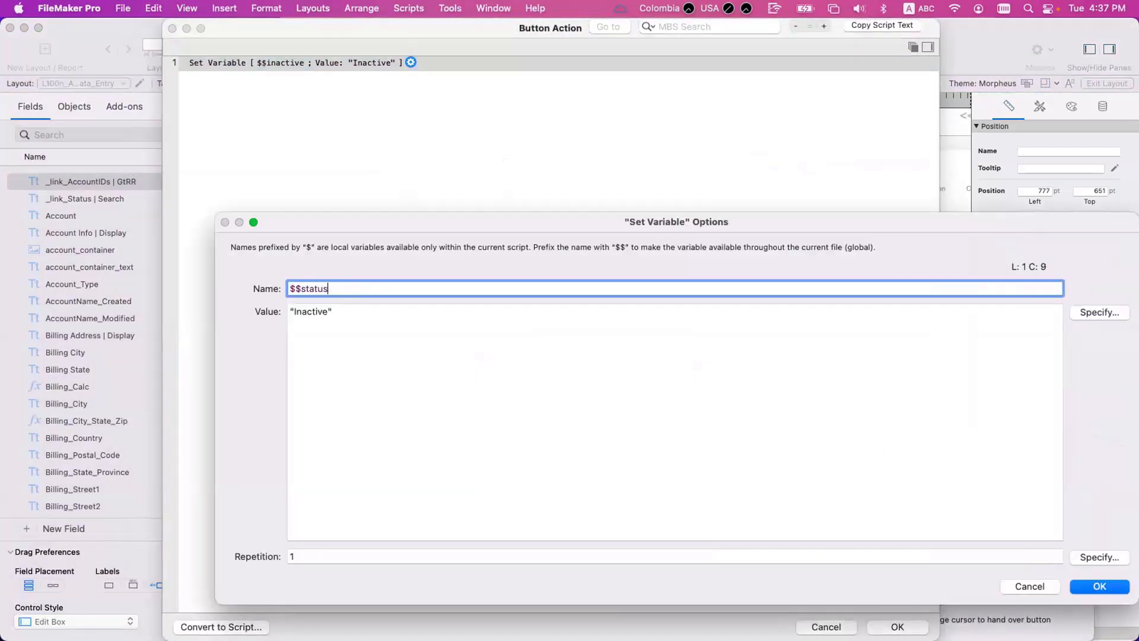
key("Return")
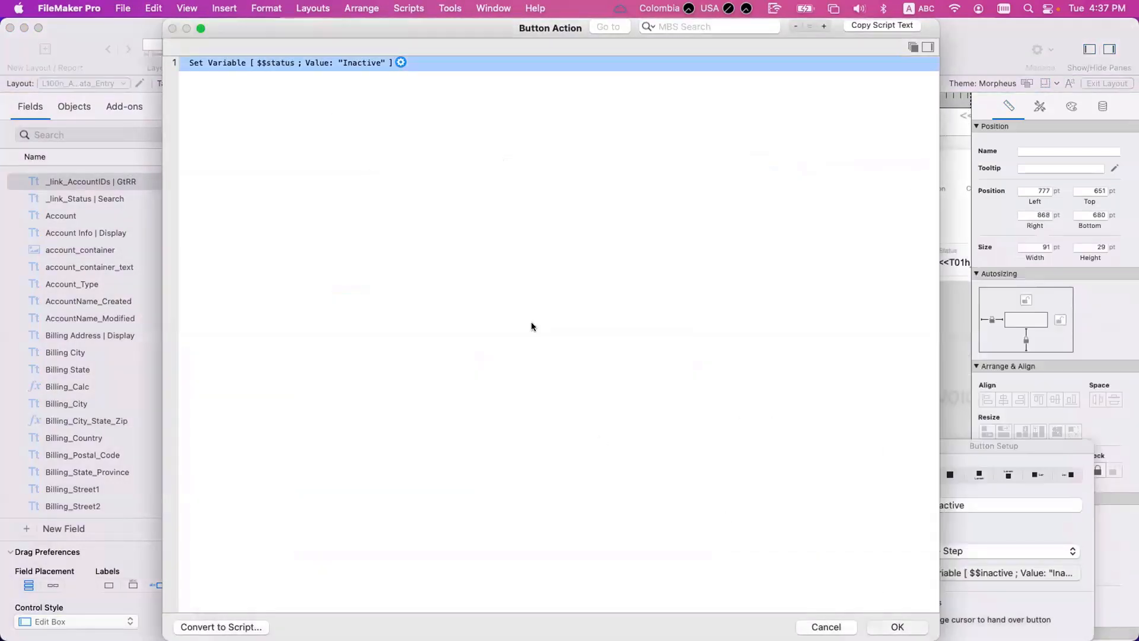
key("Return")
Review the conditional formatting formula on the collapsed Billing button
left_click(534, 323)
right_click(534, 325)
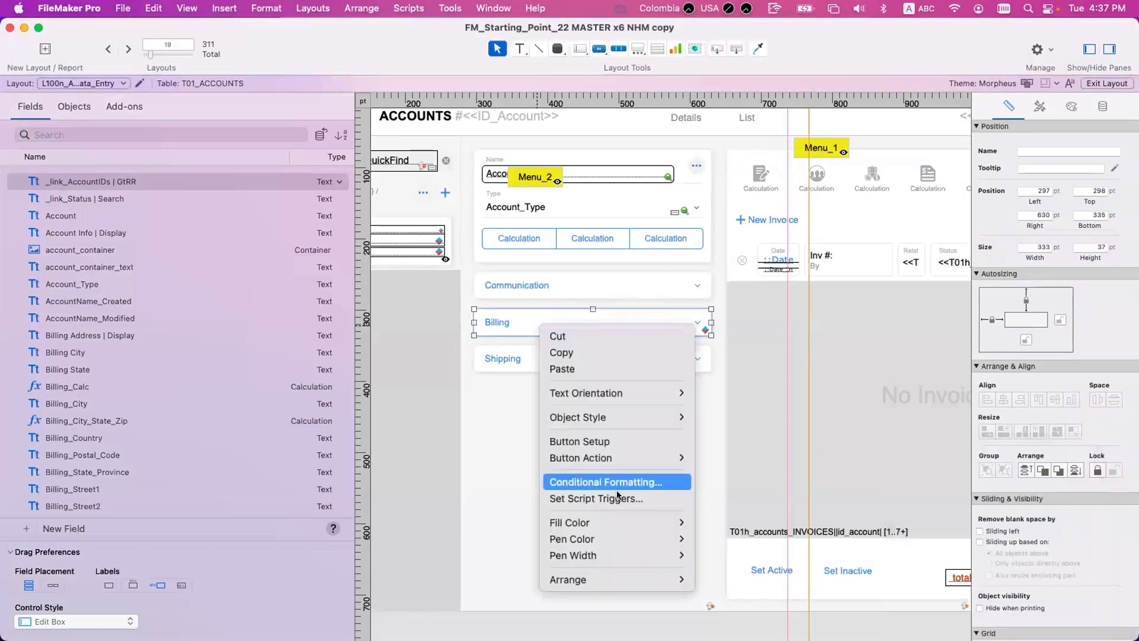
left_click(608, 476)
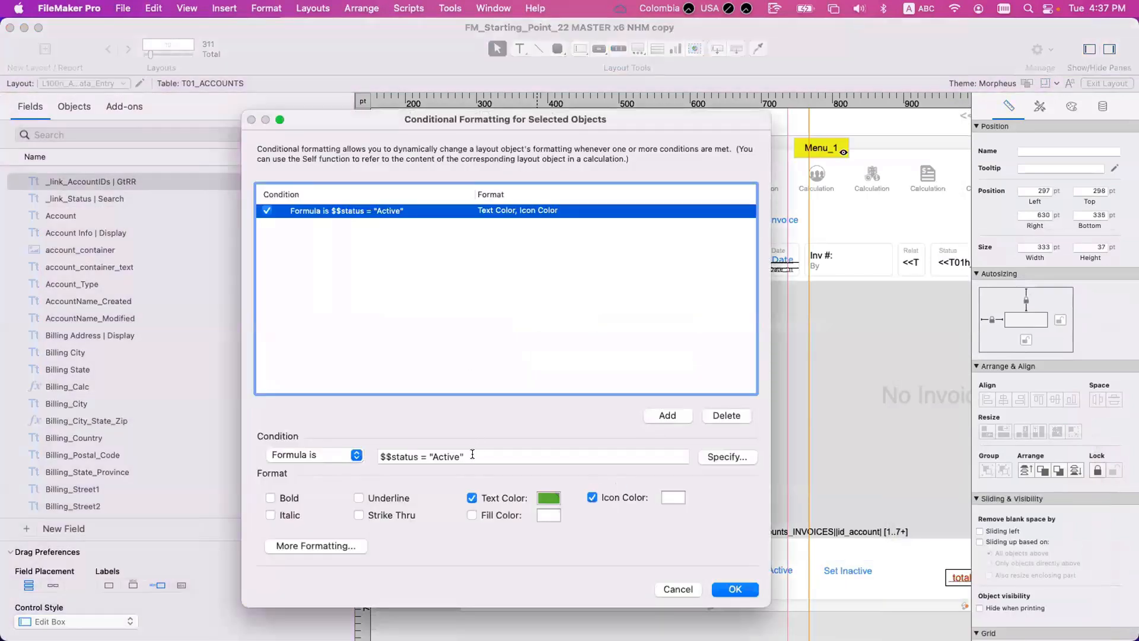
left_click(736, 589)
Duplicate the collapsed Billing button over the invoices area and try to share its conditional formatting with the Billing button on the Communication slide
left_click_drag(533, 325, 800, 234)
double_click(636, 415)
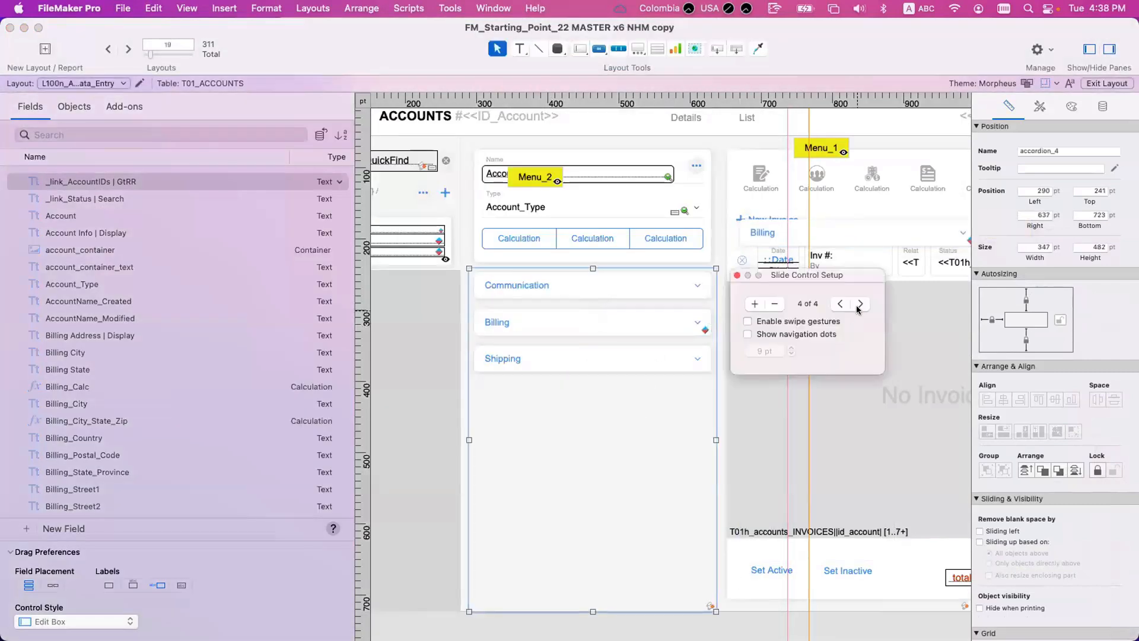
left_click(860, 304)
left_click(584, 544)
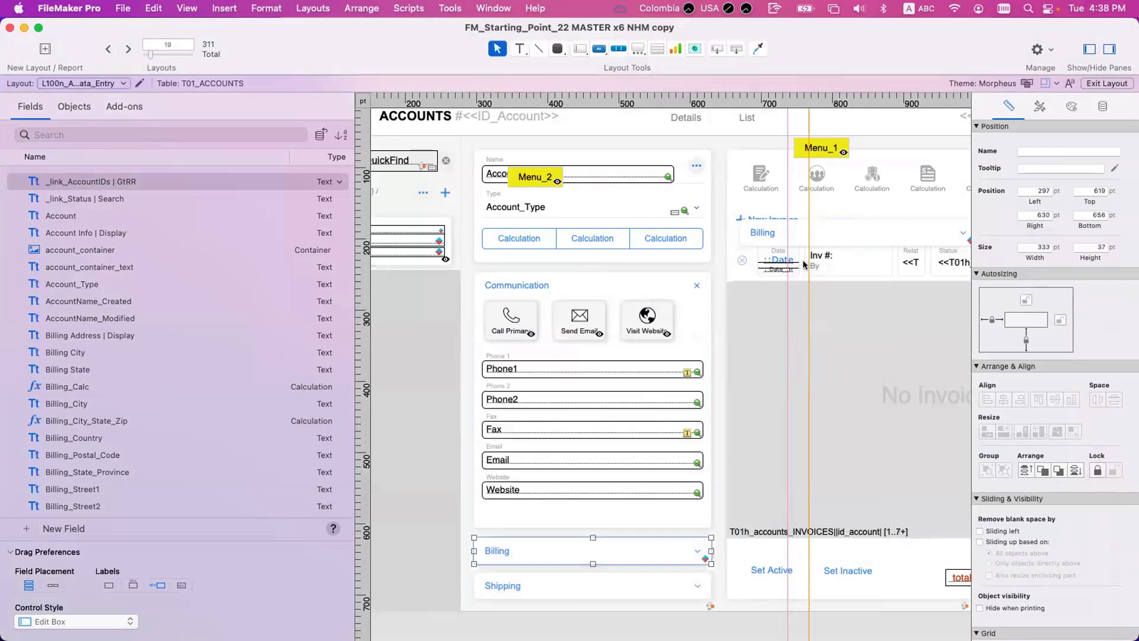
right_click(797, 233)
left_click(865, 346)
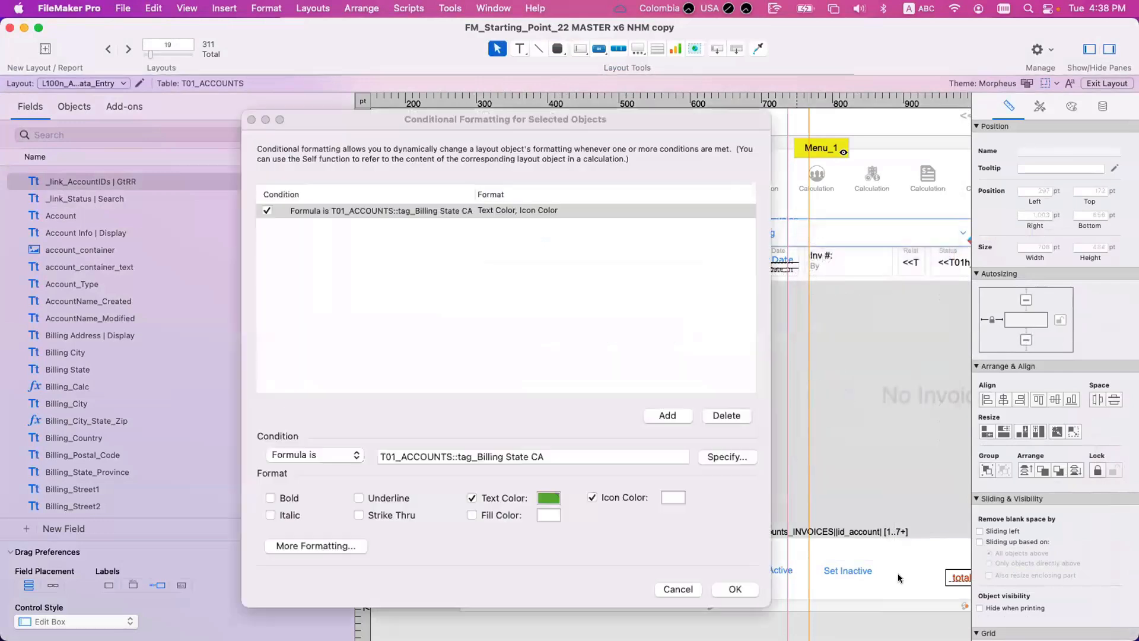
left_click(717, 588)
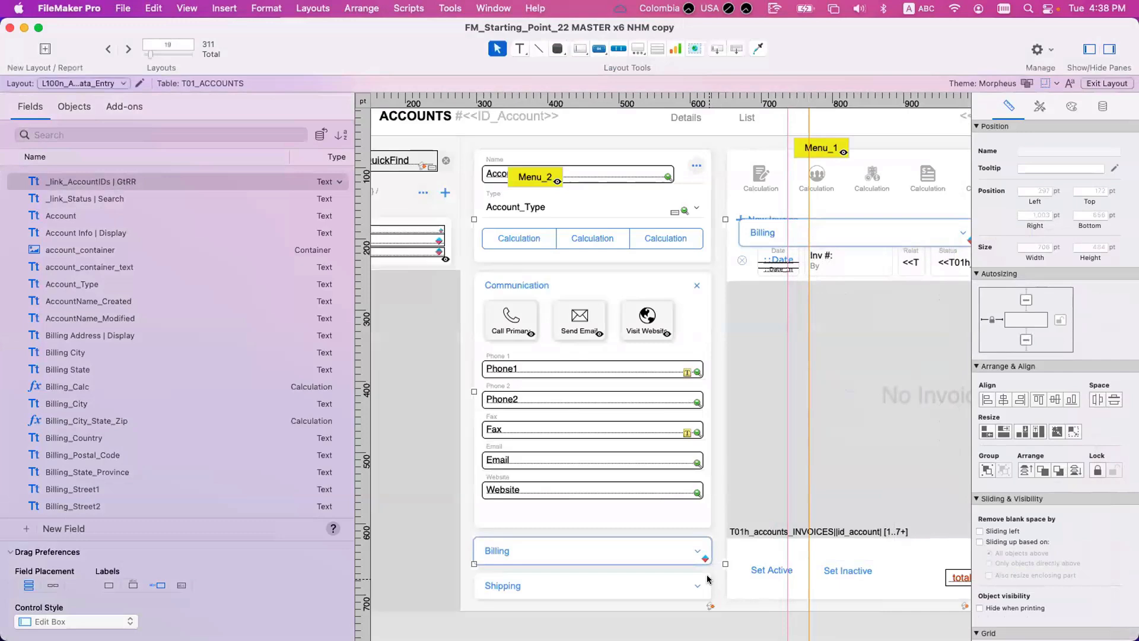
Examine the conditional formatting of the Billing copy and the Communication slide's Billing button, separately and together
left_click(807, 239)
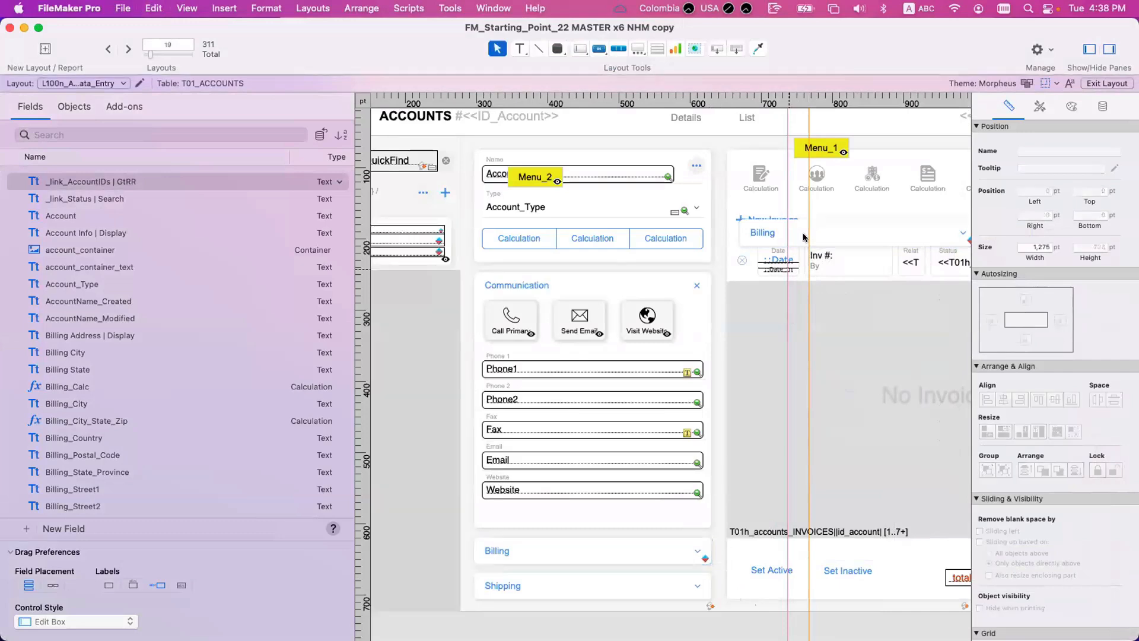
right_click(809, 236)
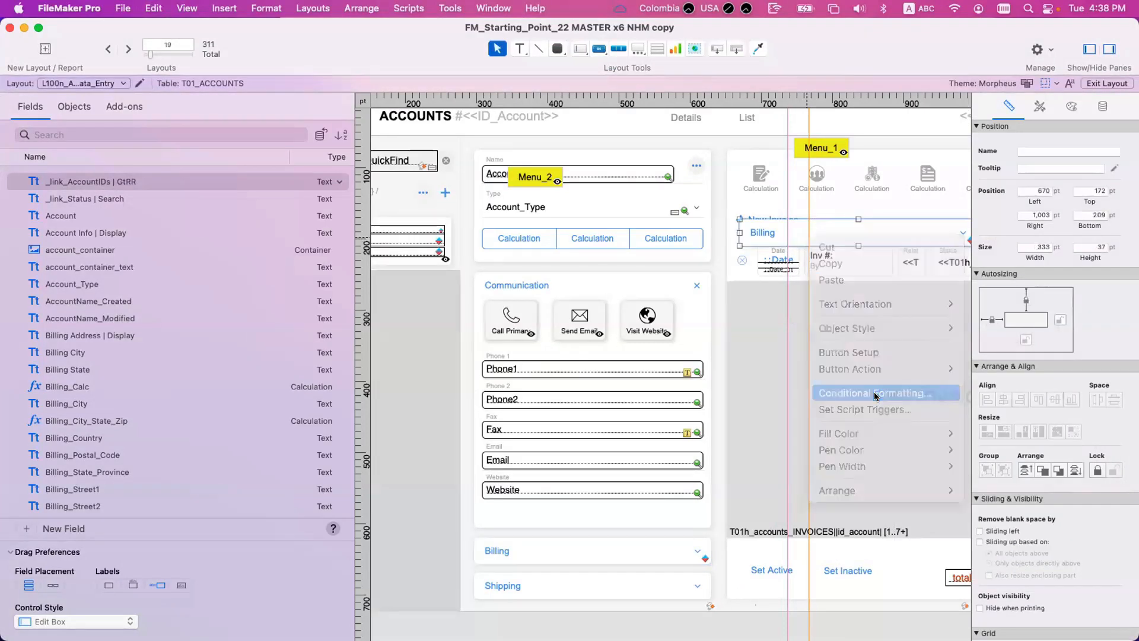
left_click(875, 393)
left_click(678, 589)
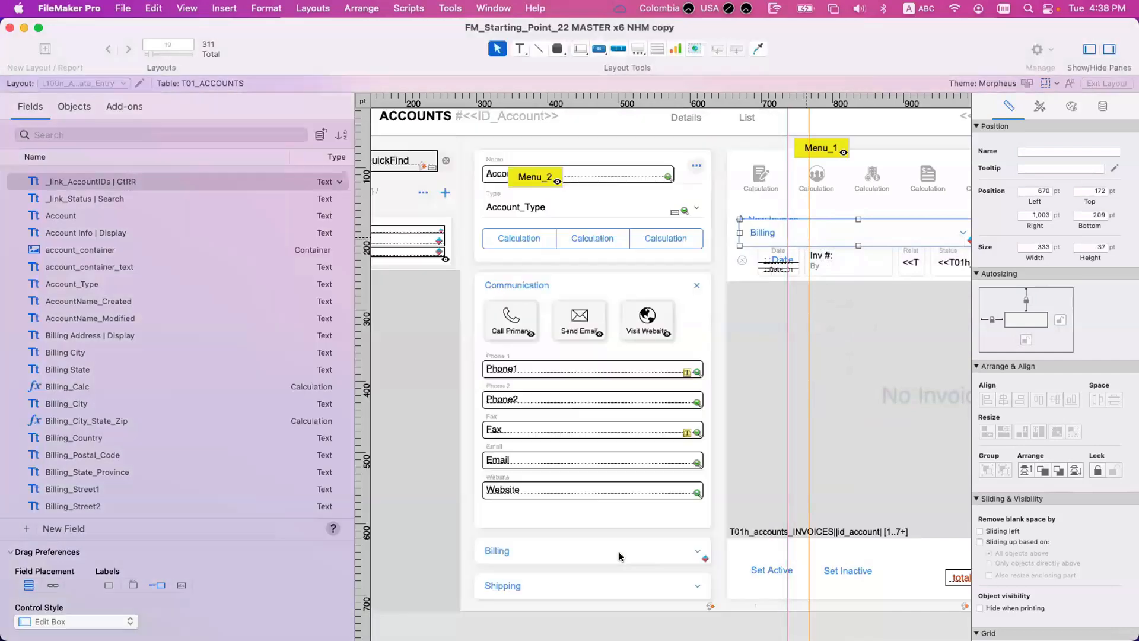
right_click(623, 551)
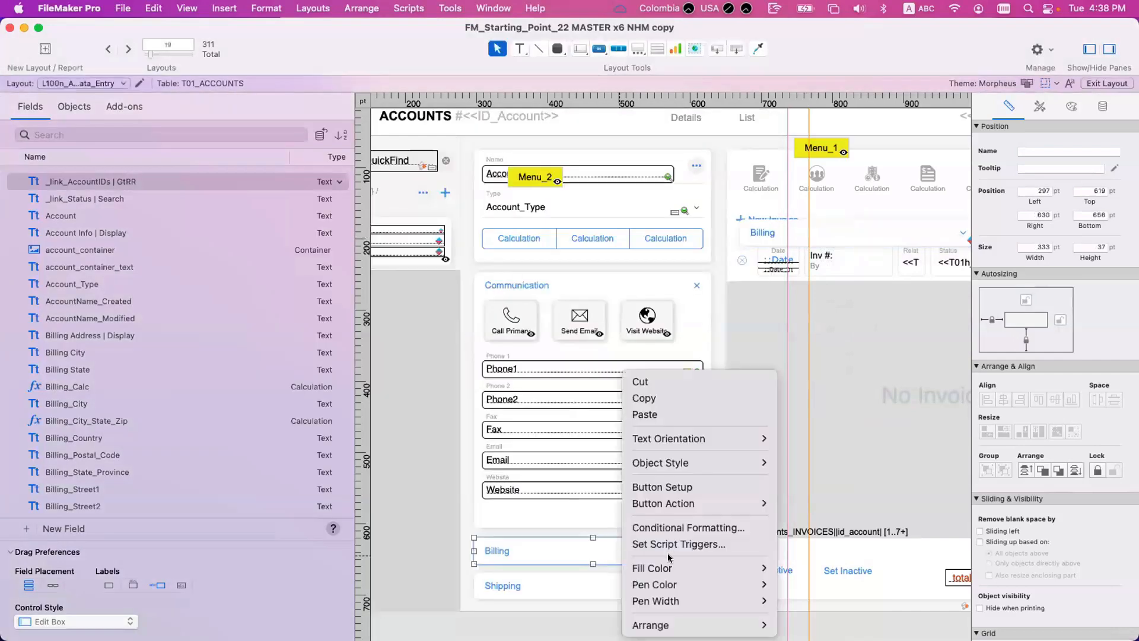
left_click(700, 529)
key("Escape")
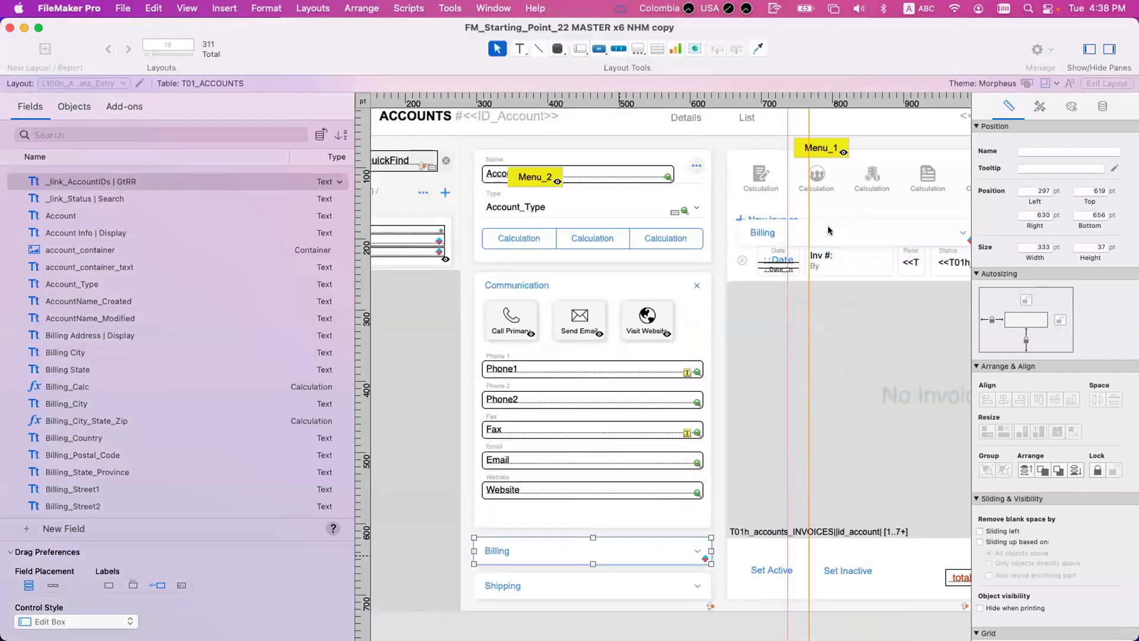
left_click(829, 232, "shift")
right_click(589, 541)
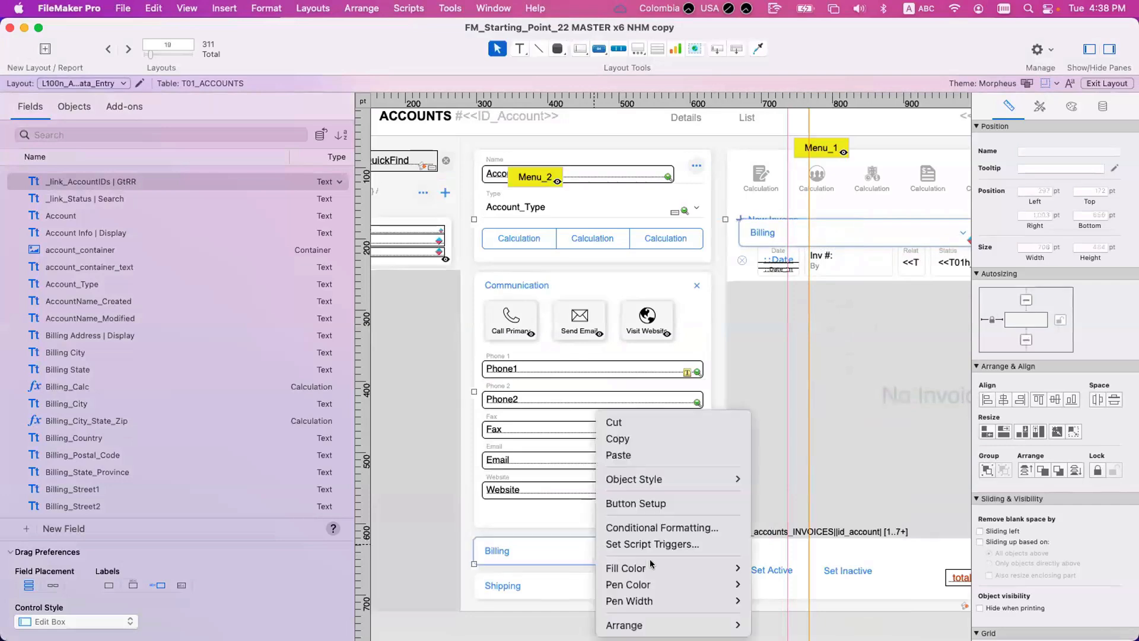
left_click(655, 529)
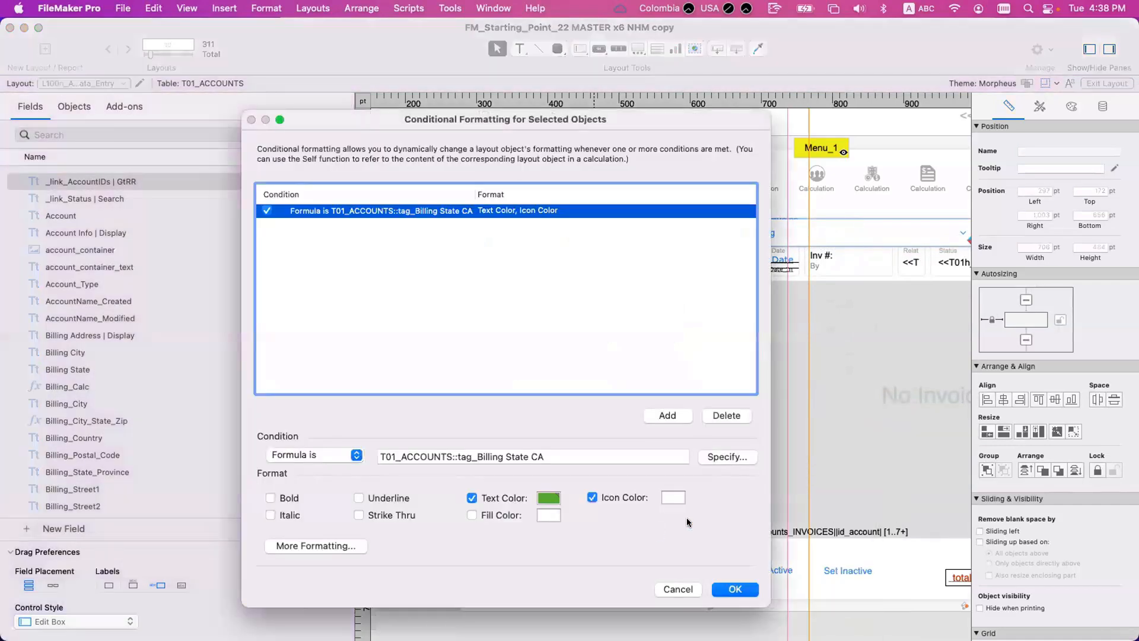
key("Escape")
Delete the Billing copy from the invoices area and return the slide control to its fourth, fully collapsed slide
left_click(783, 235)
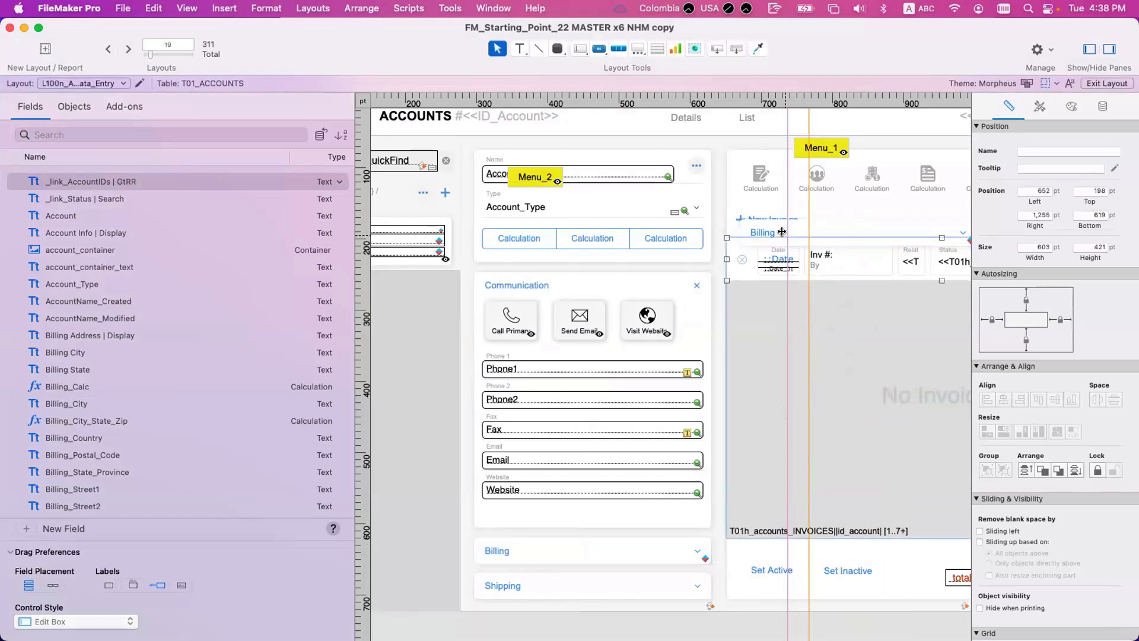
left_click(800, 233)
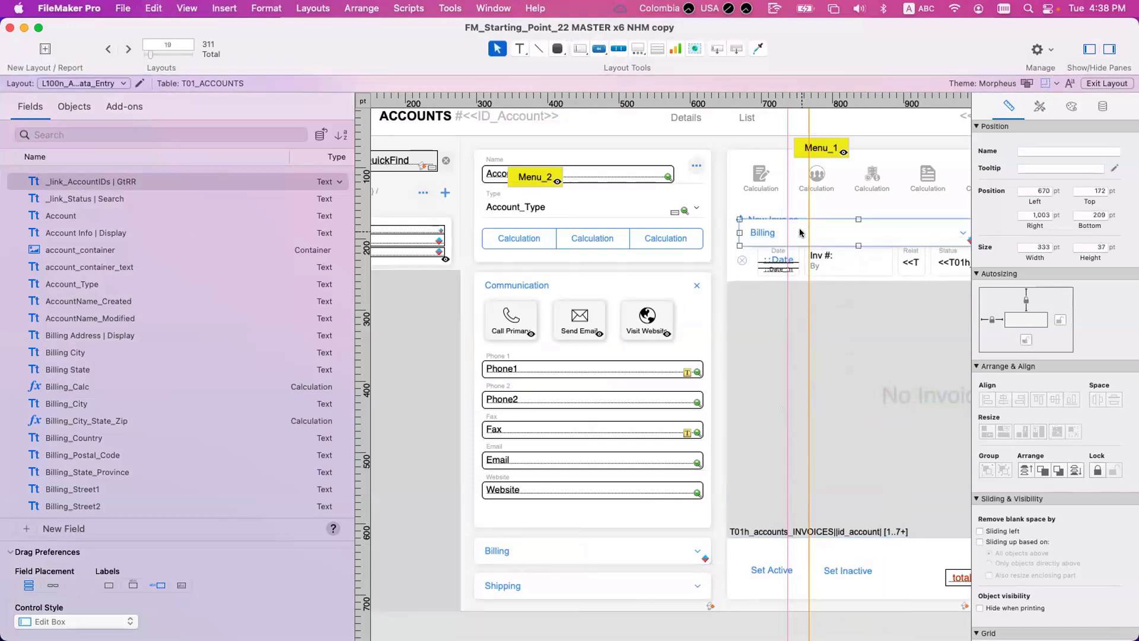
double_click(661, 546)
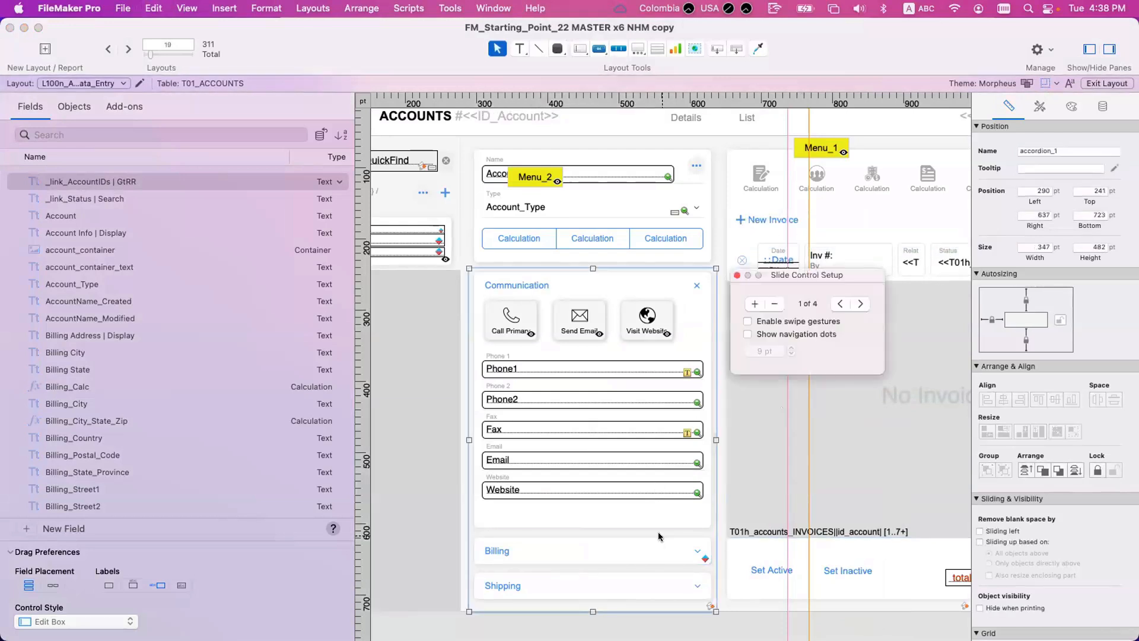
left_click(860, 304)
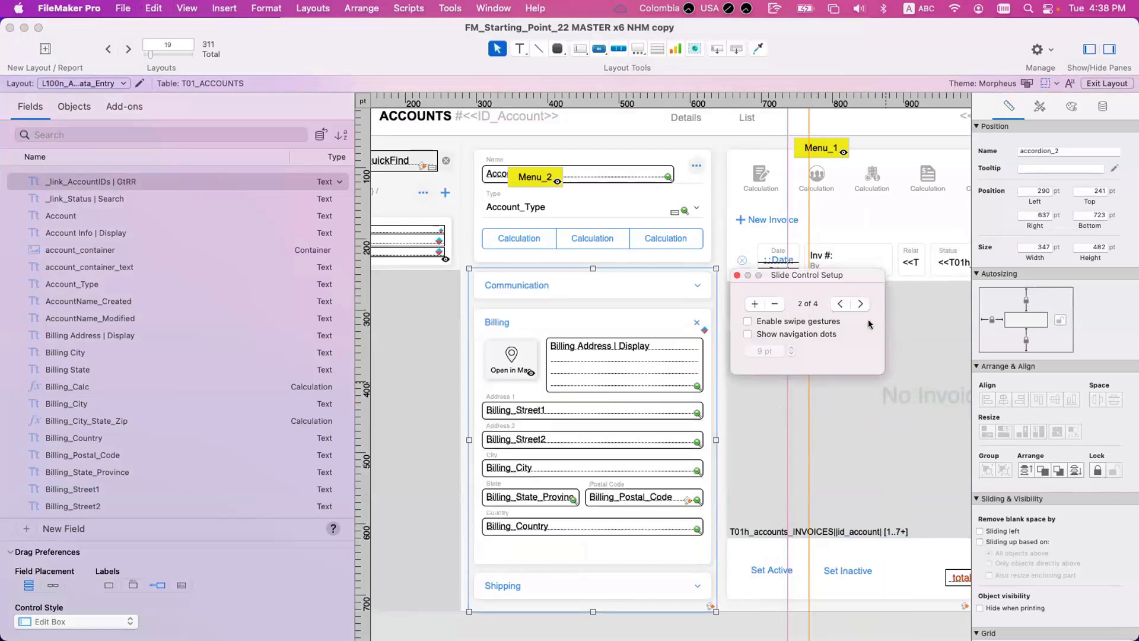
left_click(860, 303)
left_click(860, 304)
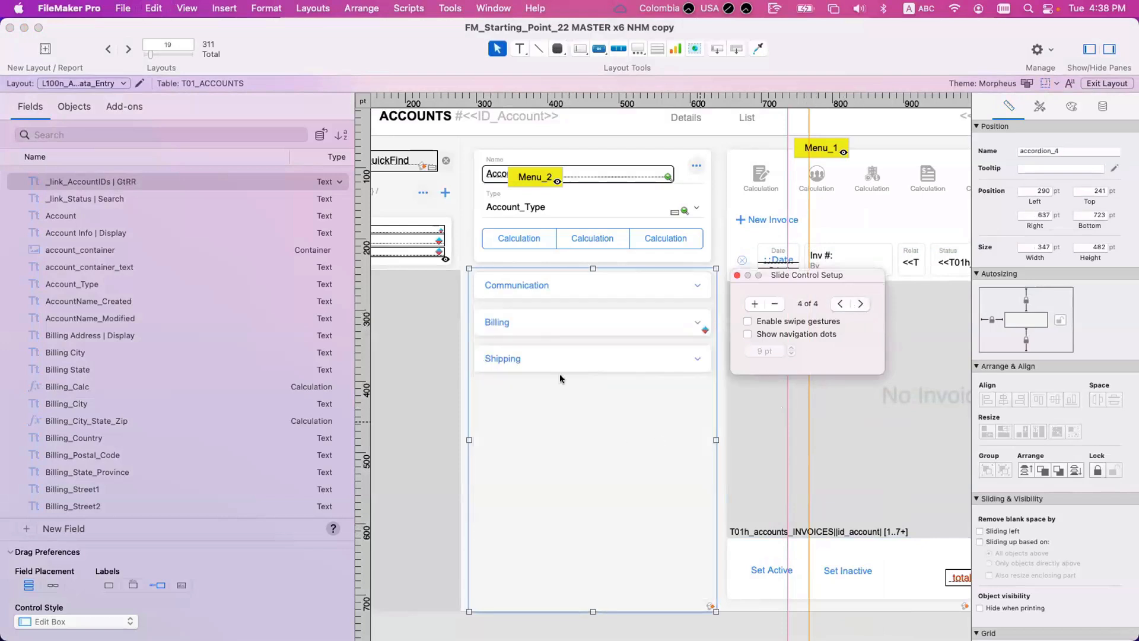
Duplicate the collapsed slide's Billing button over the area just above the invoices portal
left_click(590, 329)
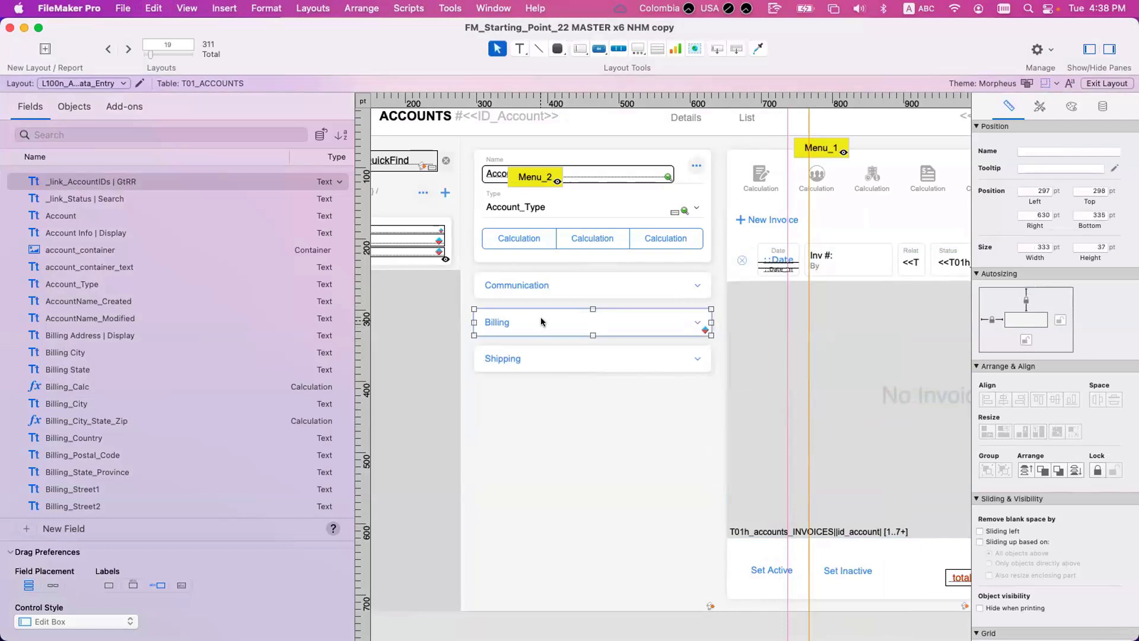
left_click_drag(541, 321, 807, 219)
left_click(640, 421)
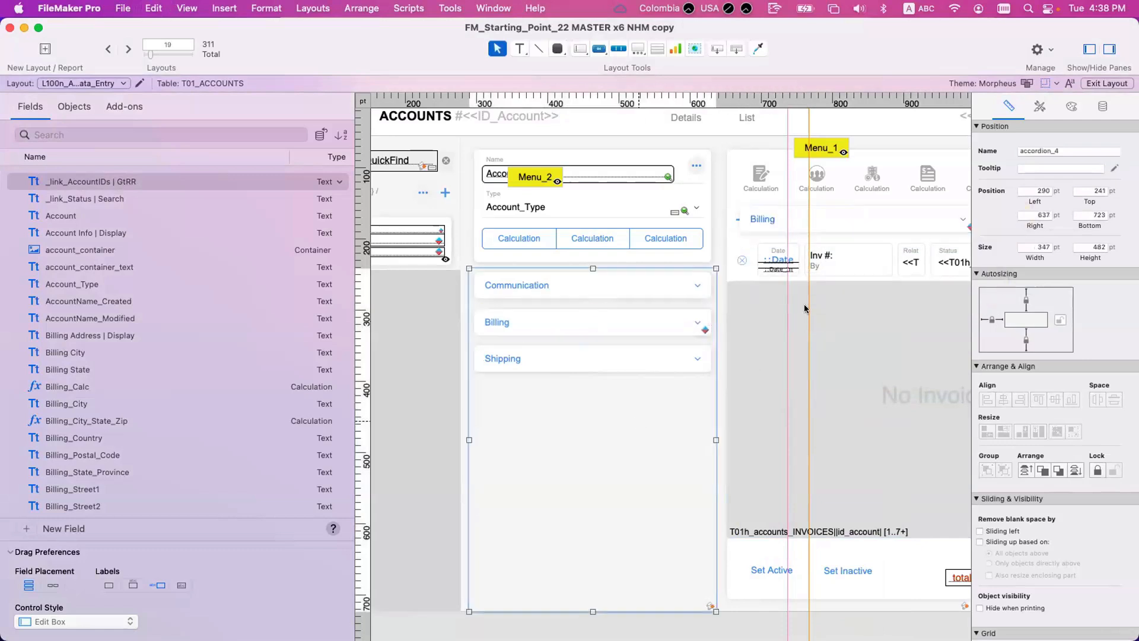
Check the shared conditional formatting of the Communication slide's Billing button and the Billing copy selected together
left_click(858, 304)
left_click(574, 544)
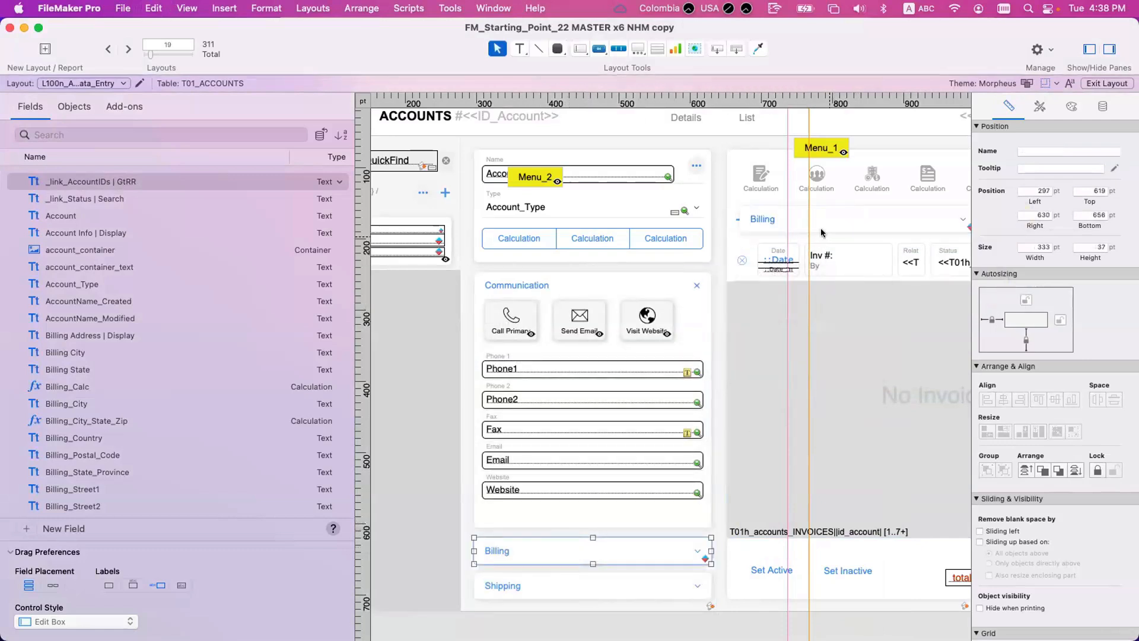
right_click(822, 223, "shift")
left_click(874, 340)
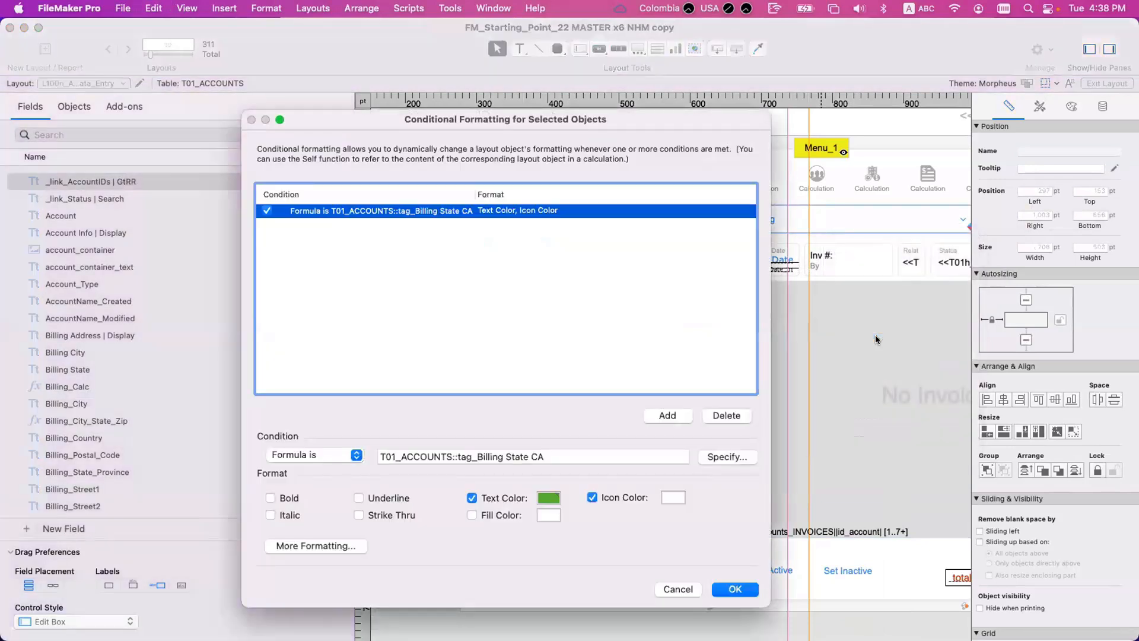
left_click(678, 588)
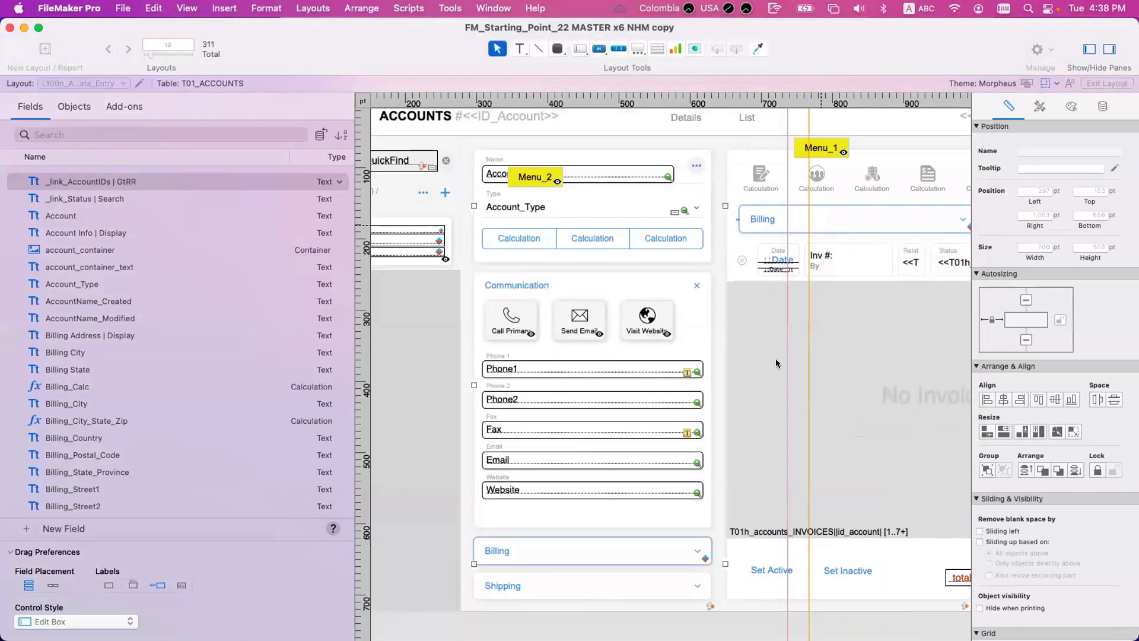
Copy the formula $$status = "Active" from the Billing copy's conditional formatting into that of the Communication slide's Billing button
right_click(805, 217)
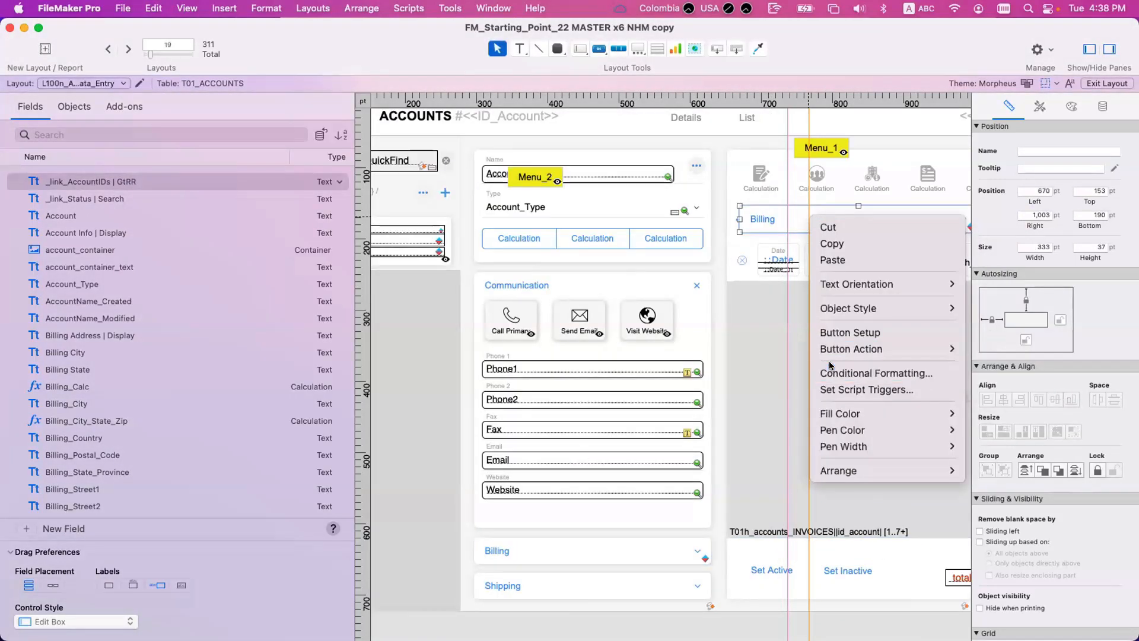
left_click(847, 372)
left_click_drag(504, 451, 334, 443)
key("super+c")
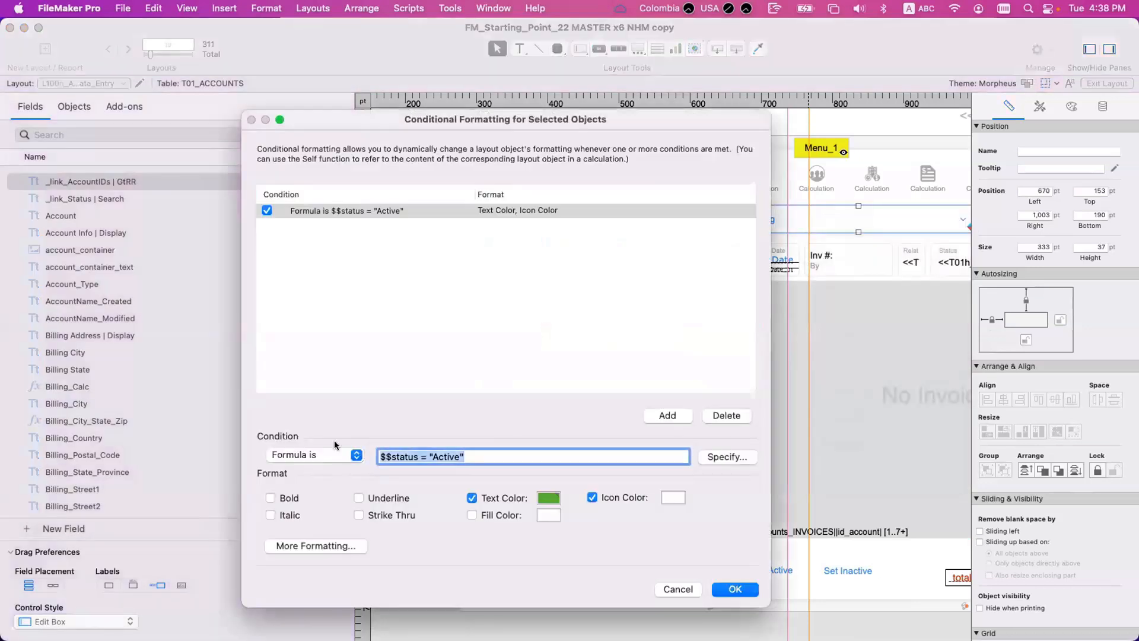
key("Escape")
right_click(607, 551)
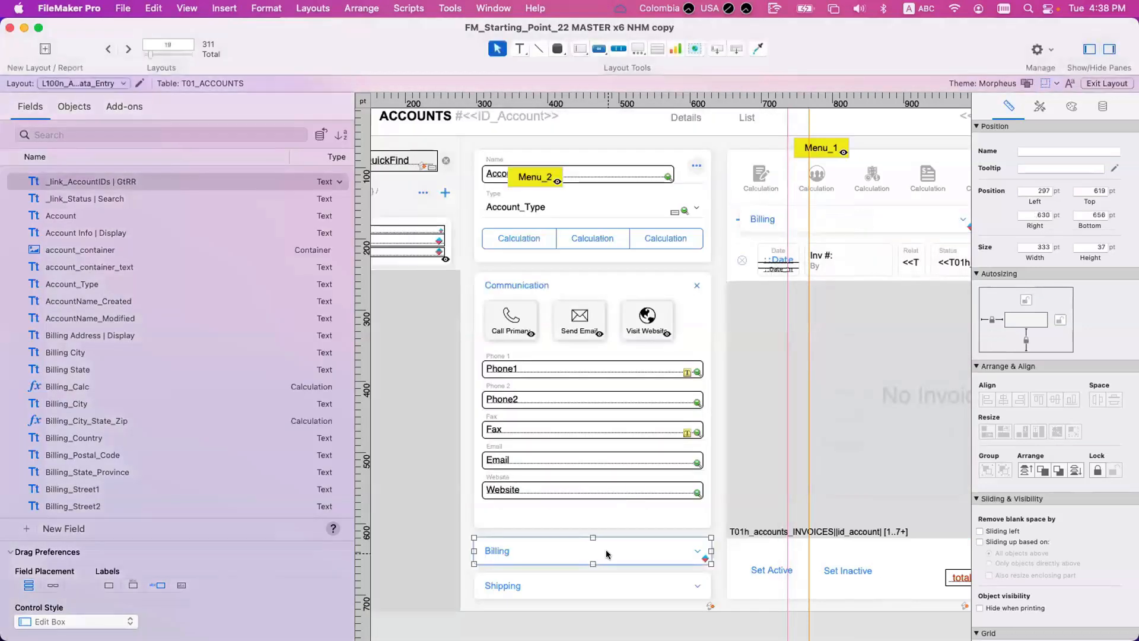
left_click(665, 526)
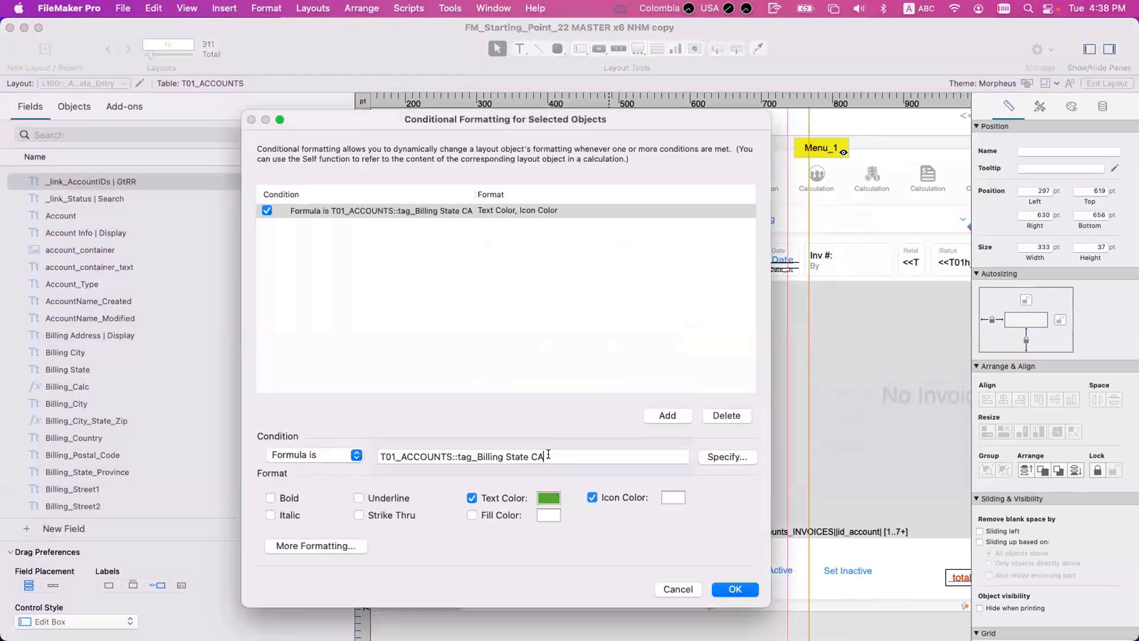
key("super+a")
key("super+v")
left_click(727, 586)
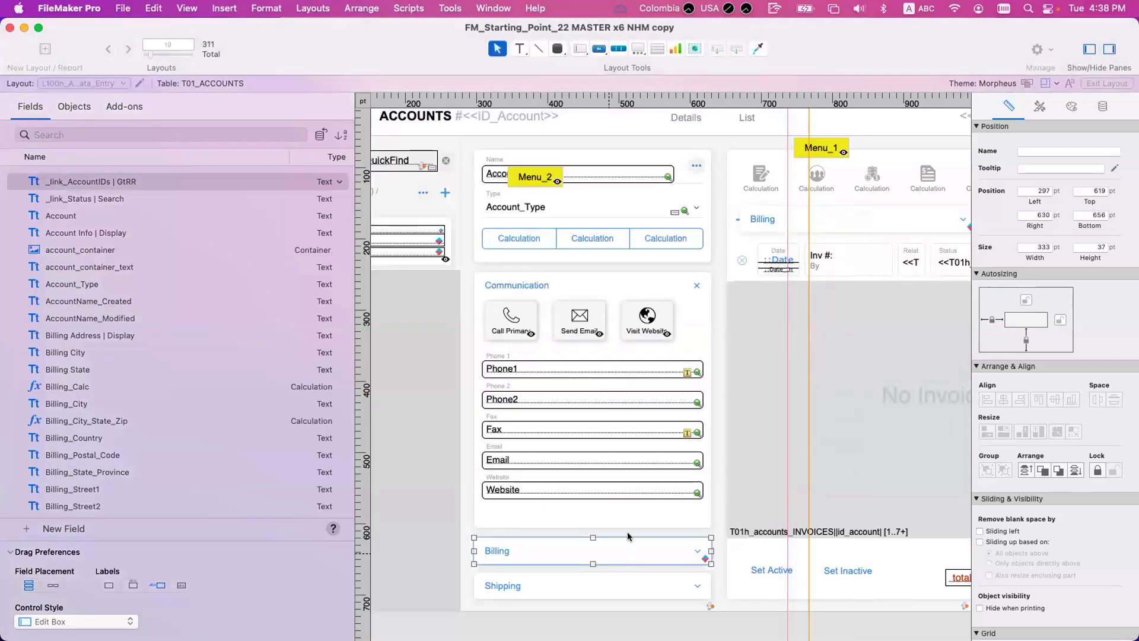
On the slide control's second slide, set the Billing button's conditional formatting formula to $$status = "Active"
double_click(627, 532)
left_click(860, 304)
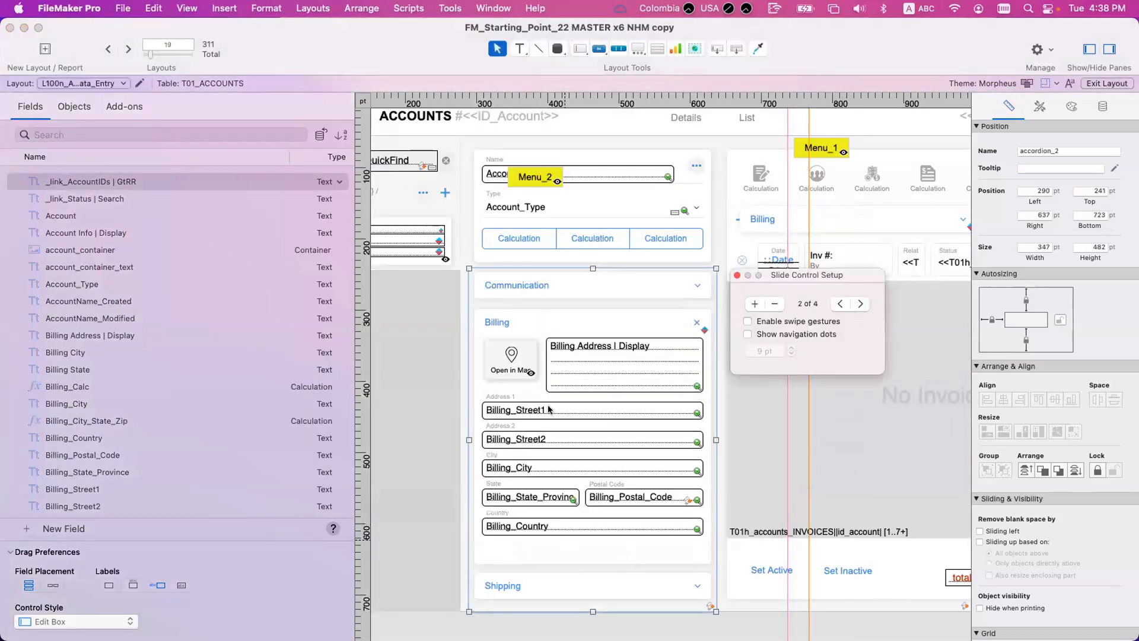
right_click(560, 320)
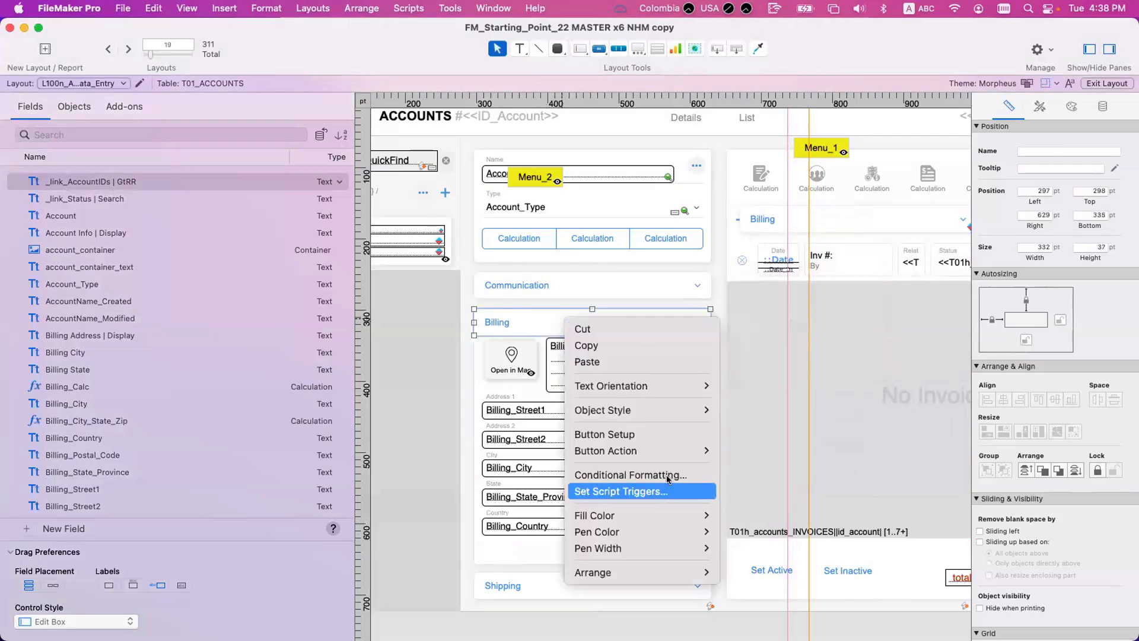
left_click(611, 475)
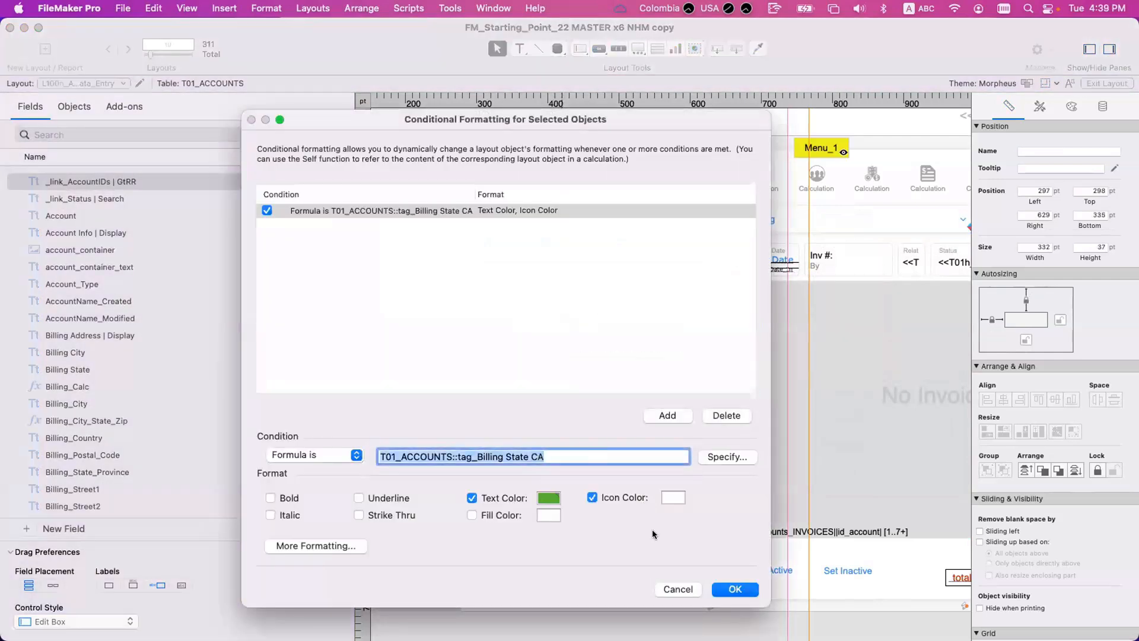
key("super+v")
key("Return")
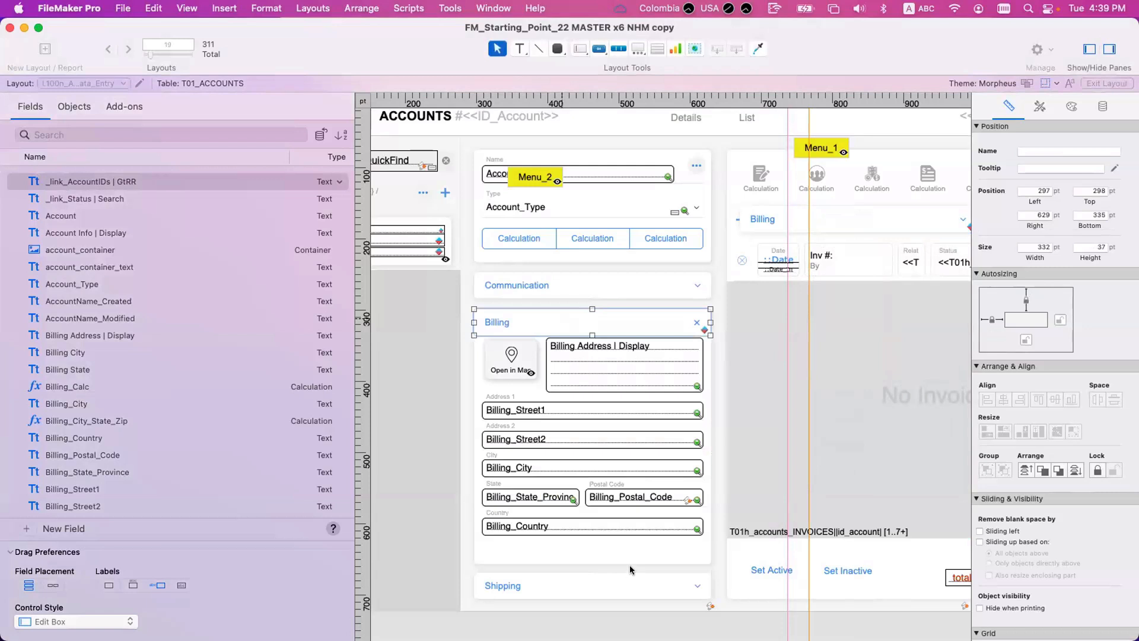
On the slide control's third slide, set the Billing button's conditional formatting formula to $$status = "Active"
left_click(858, 303)
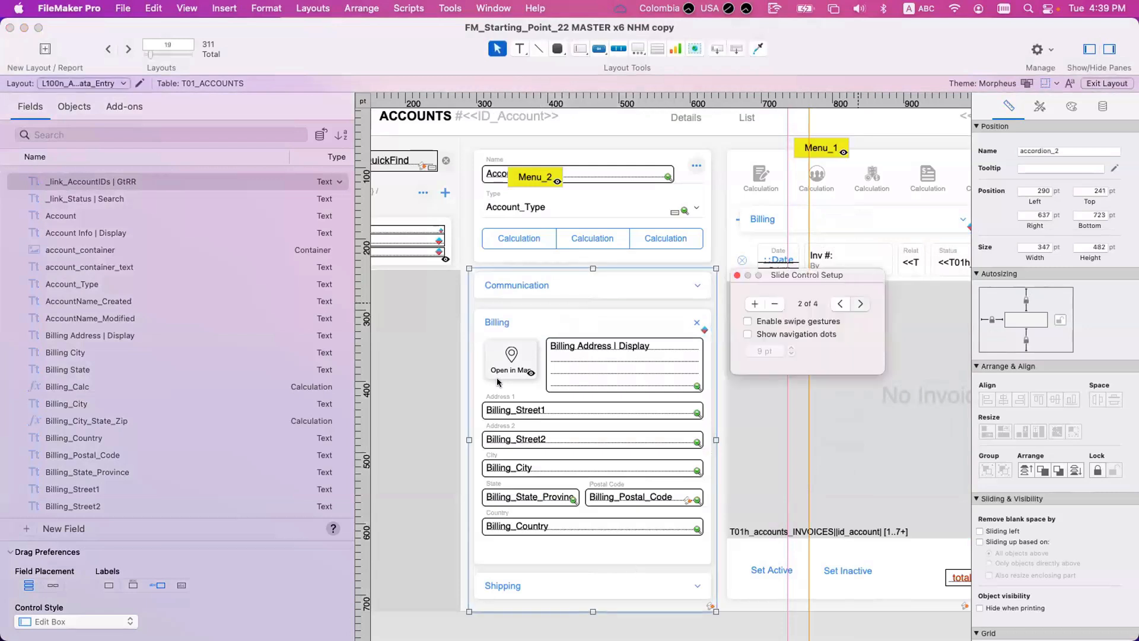
right_click(564, 331)
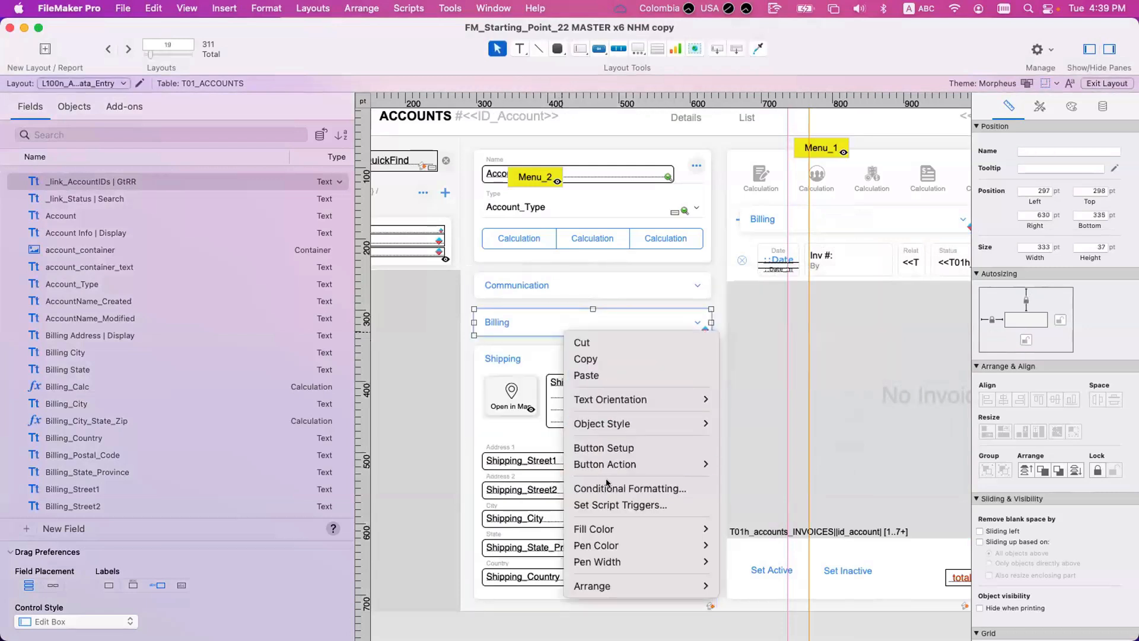
left_click(620, 485)
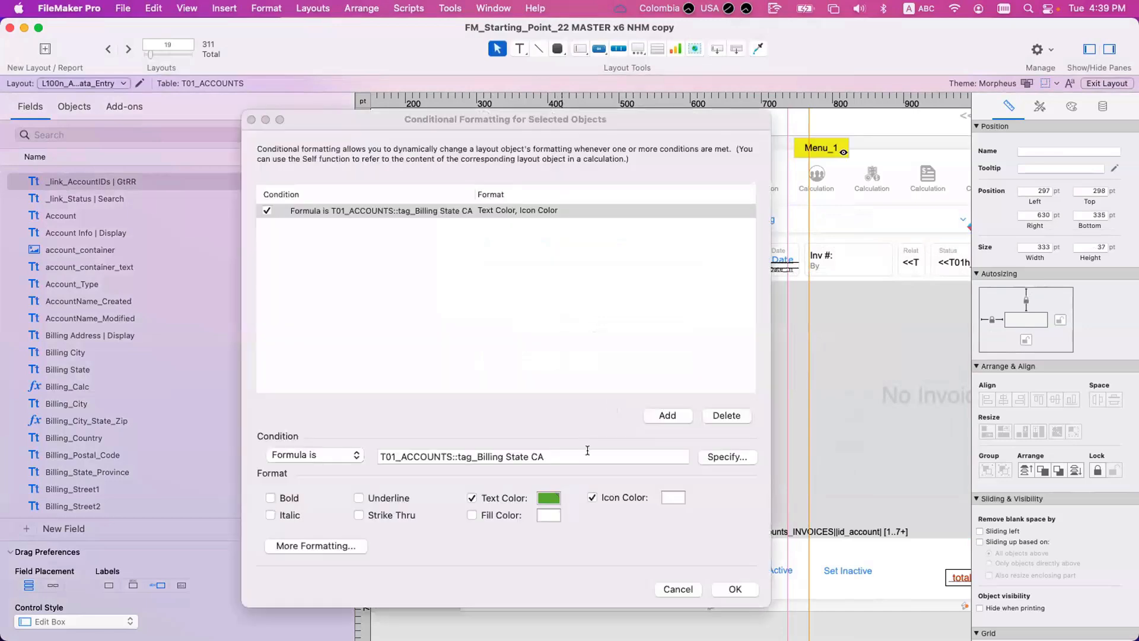
type("$Status = \"Active\"")
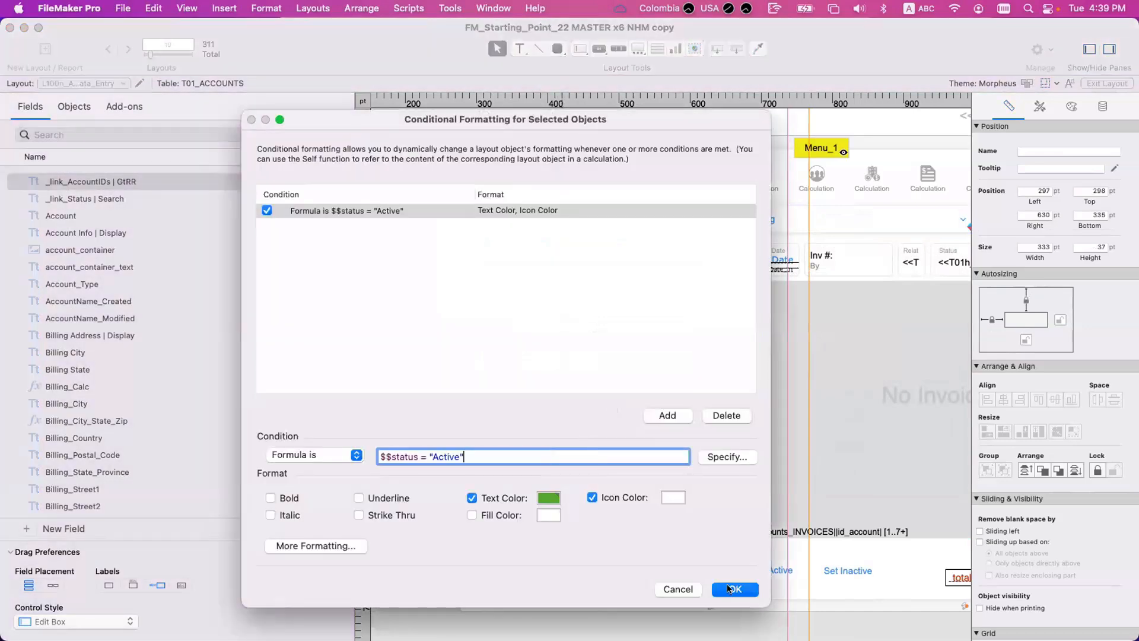
left_click(730, 589)
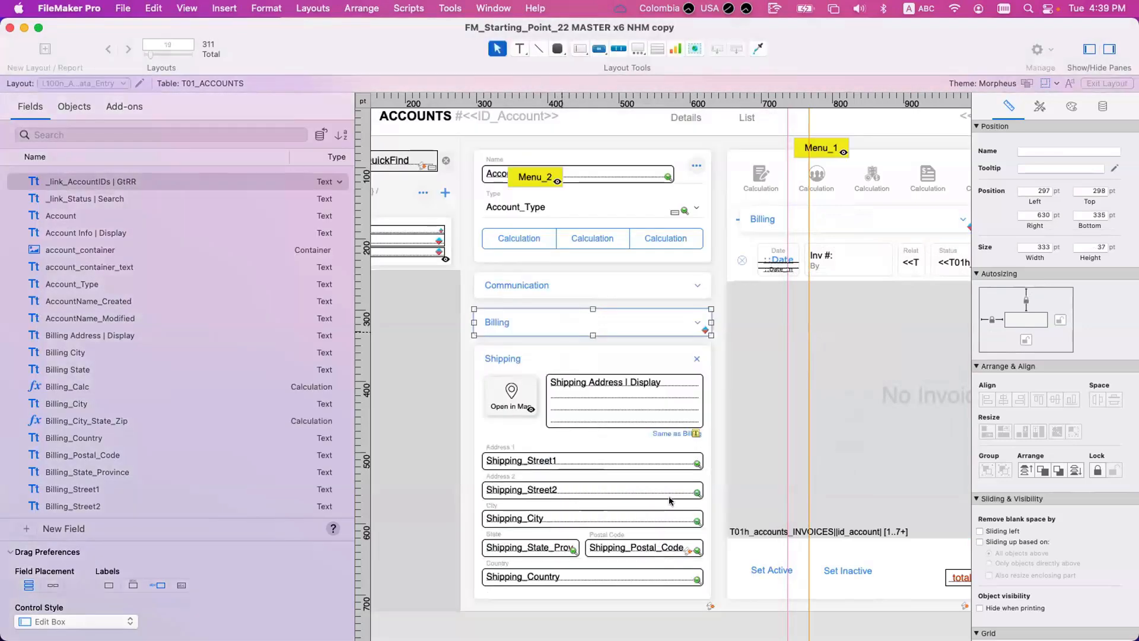
Return the slide control to its fourth, fully collapsed slide and switch the Accounts layout to Browse mode
double_click(642, 338)
left_click(861, 304)
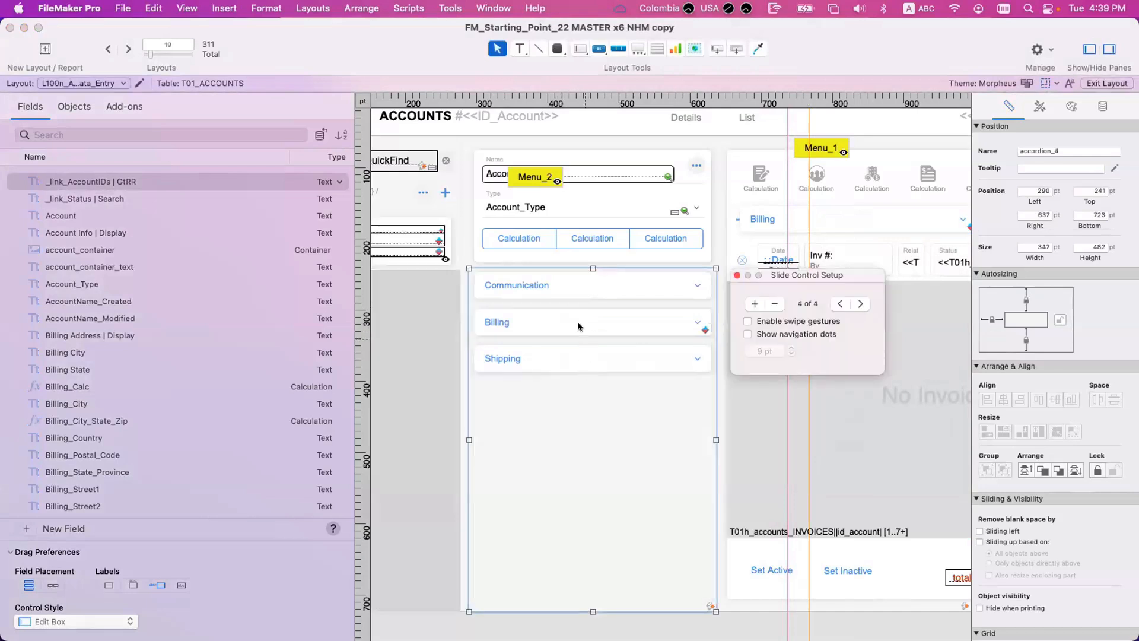
left_click(580, 325)
left_click(559, 457)
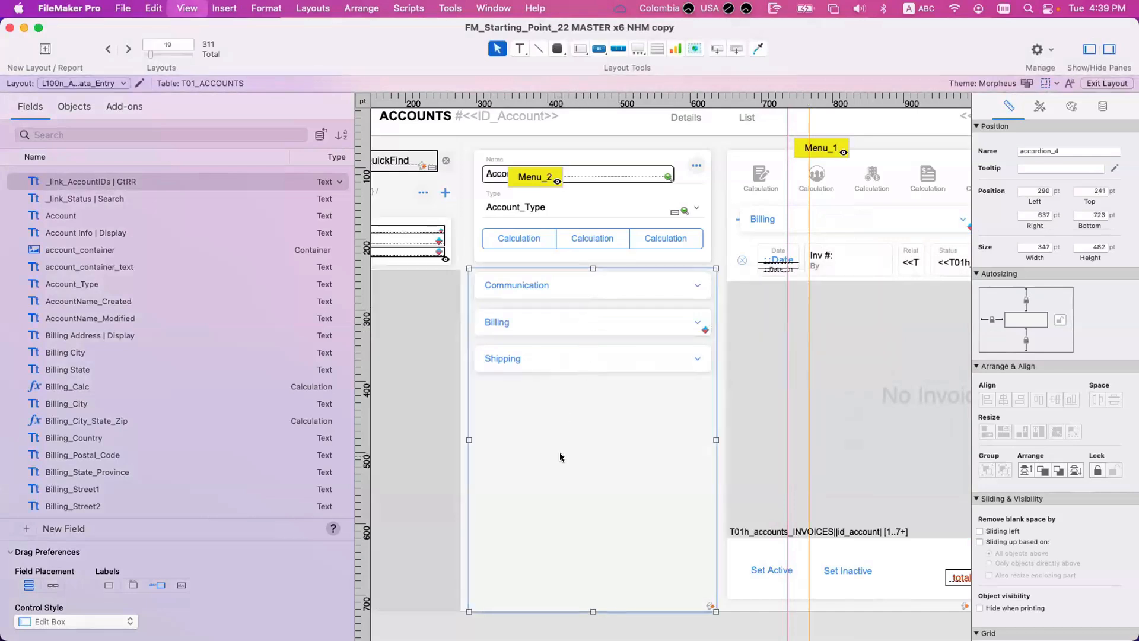
key("super+b")
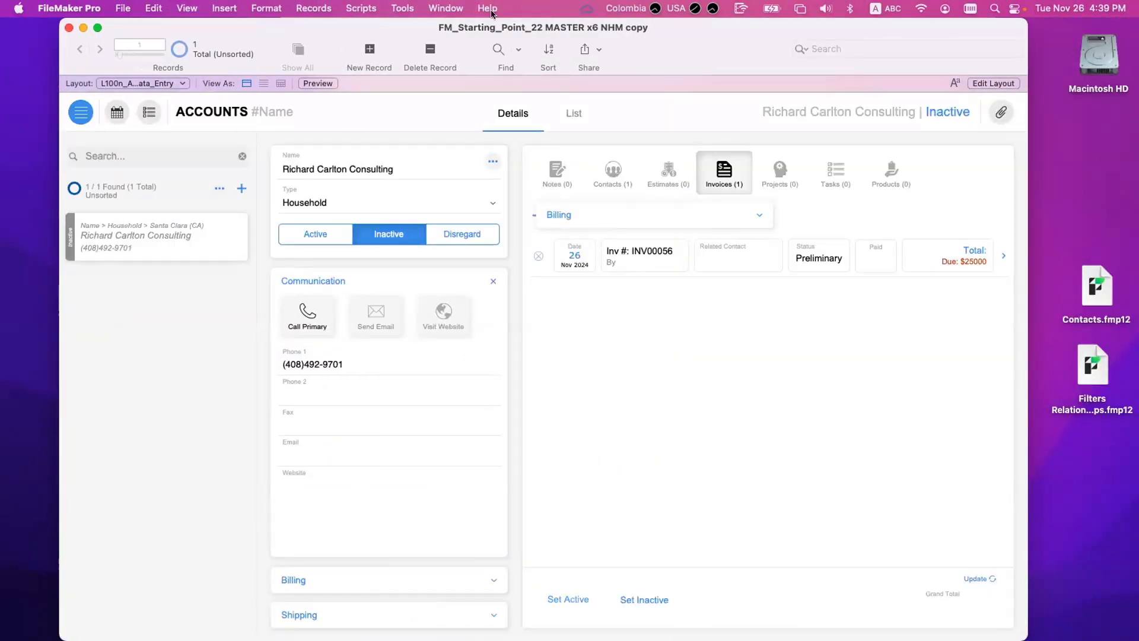
Sort the Data Viewer's variables by name, compare $$status with the Billing button's formatting, and close the viewer
left_click(403, 7)
left_click(417, 61)
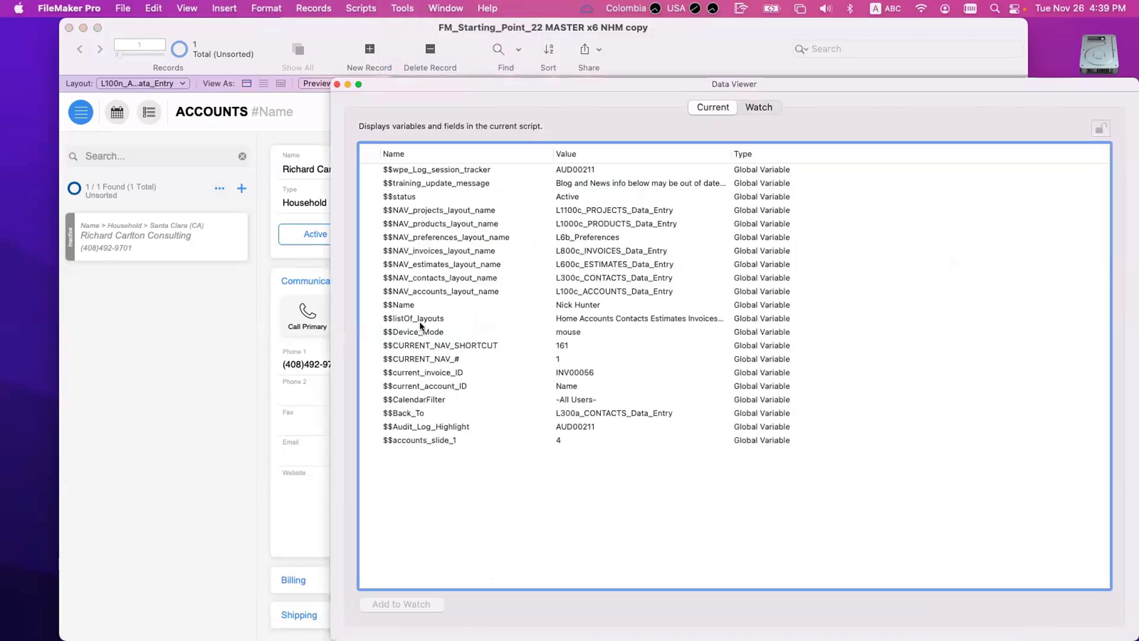
left_click(461, 152)
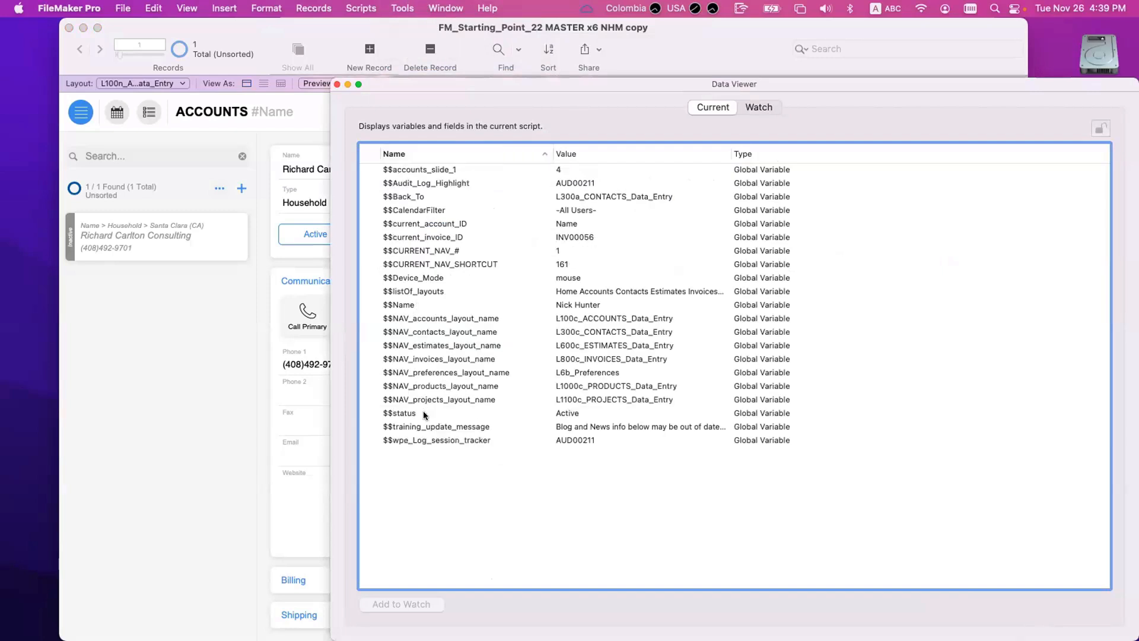
left_click(540, 415)
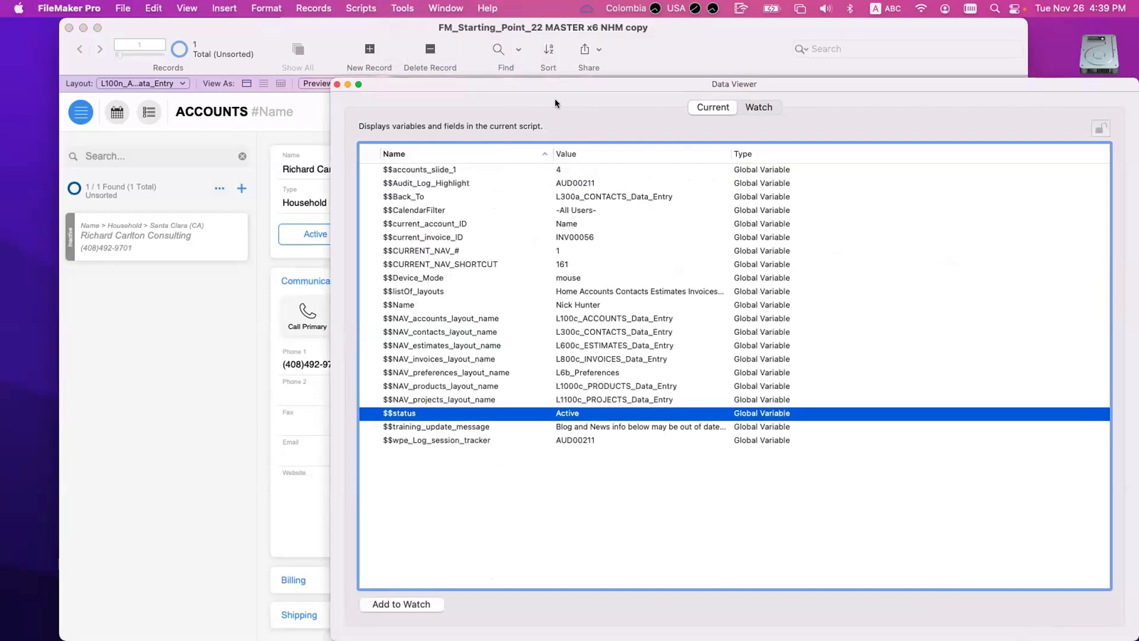
left_click_drag(638, 96, 995, 133)
left_click(513, 571)
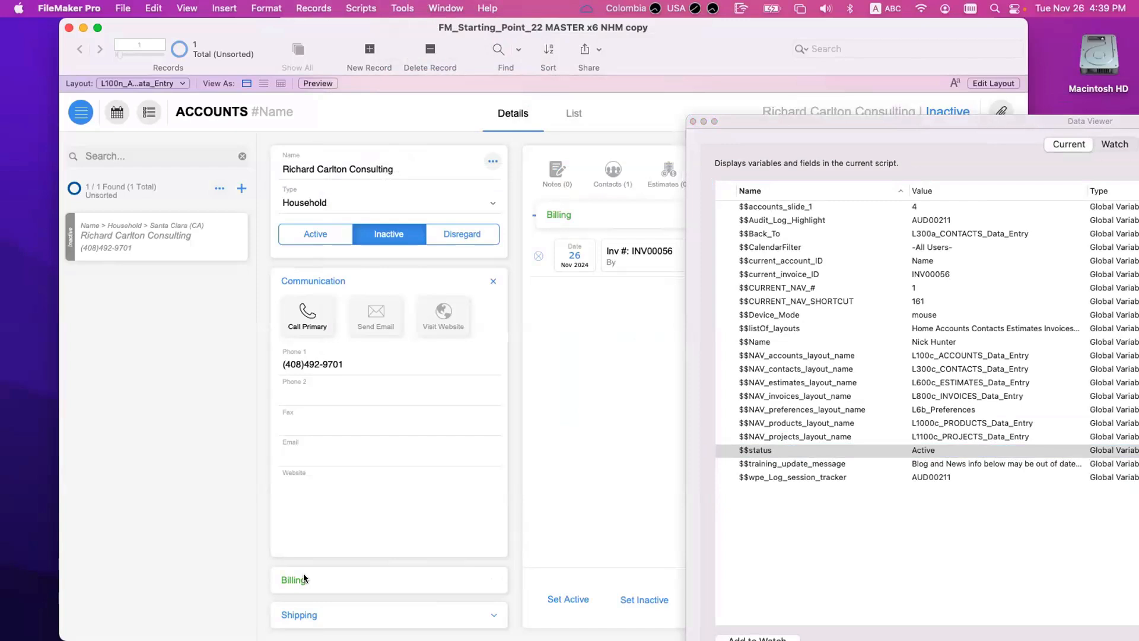
left_click(692, 121)
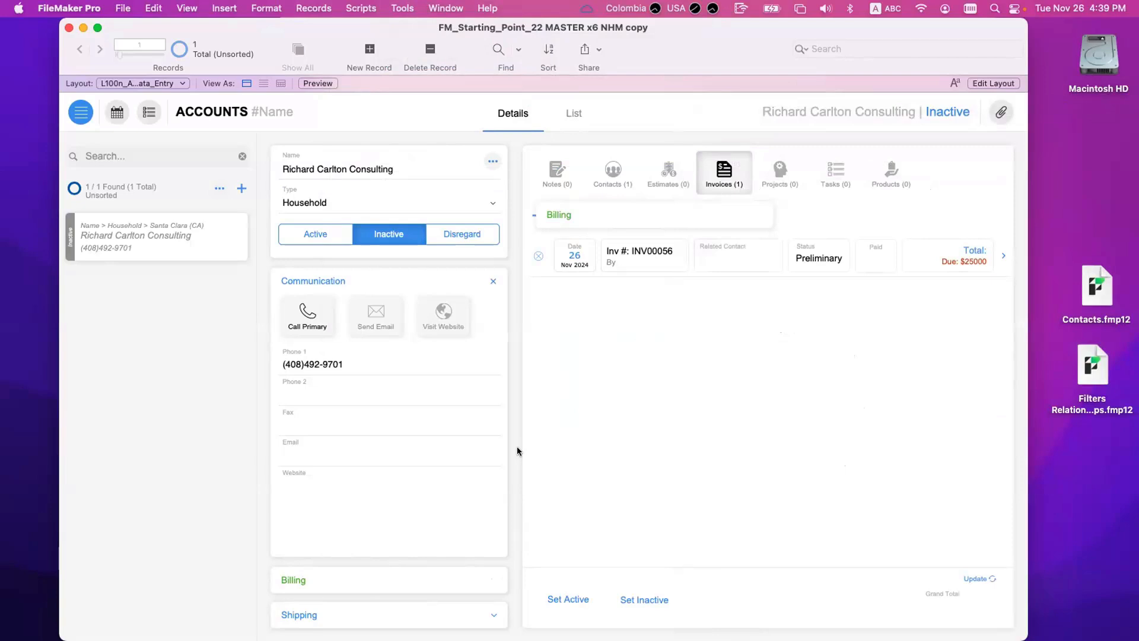
Return to Layout mode and review the Set Active button, the accordion slide control and the Communication slide's Billing button
key("super+l")
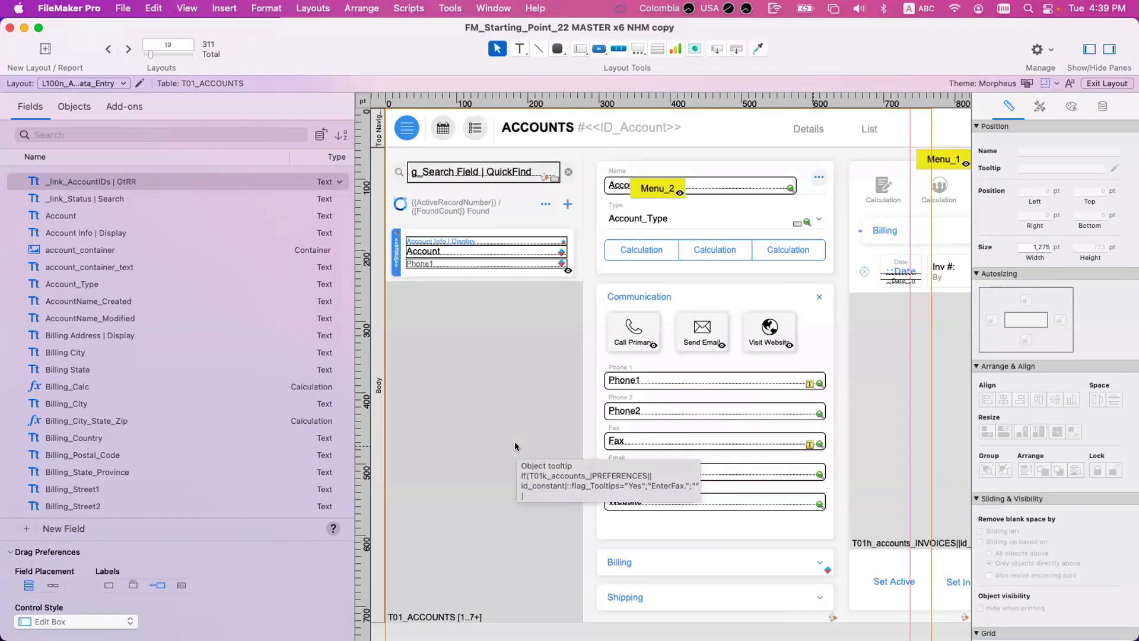
left_click_drag(467, 49, 317, 28)
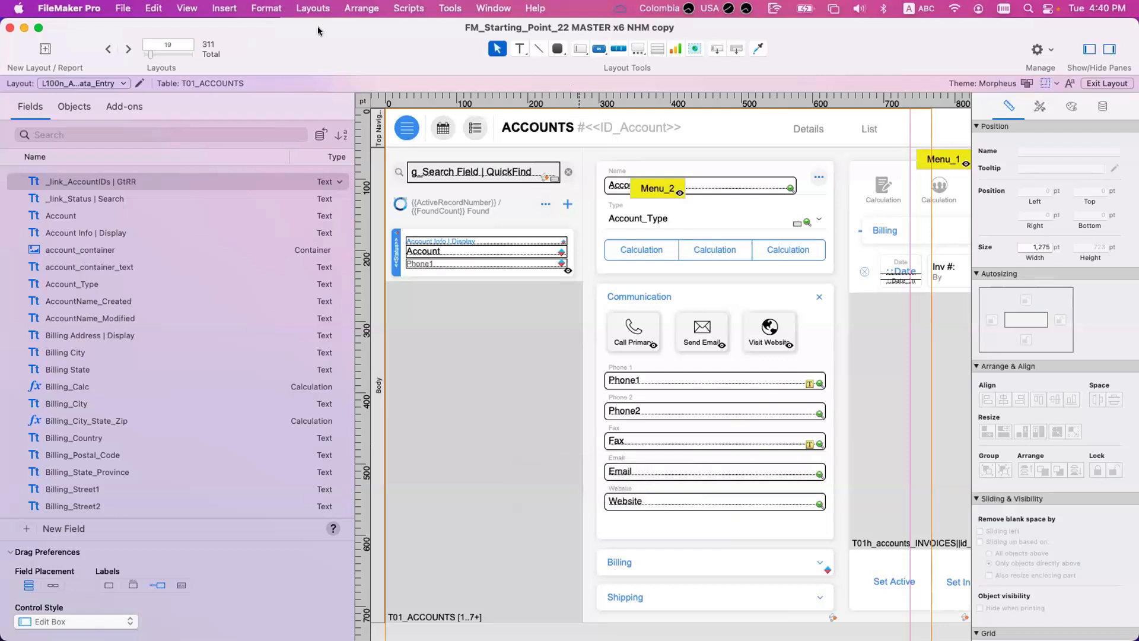
left_click(745, 577)
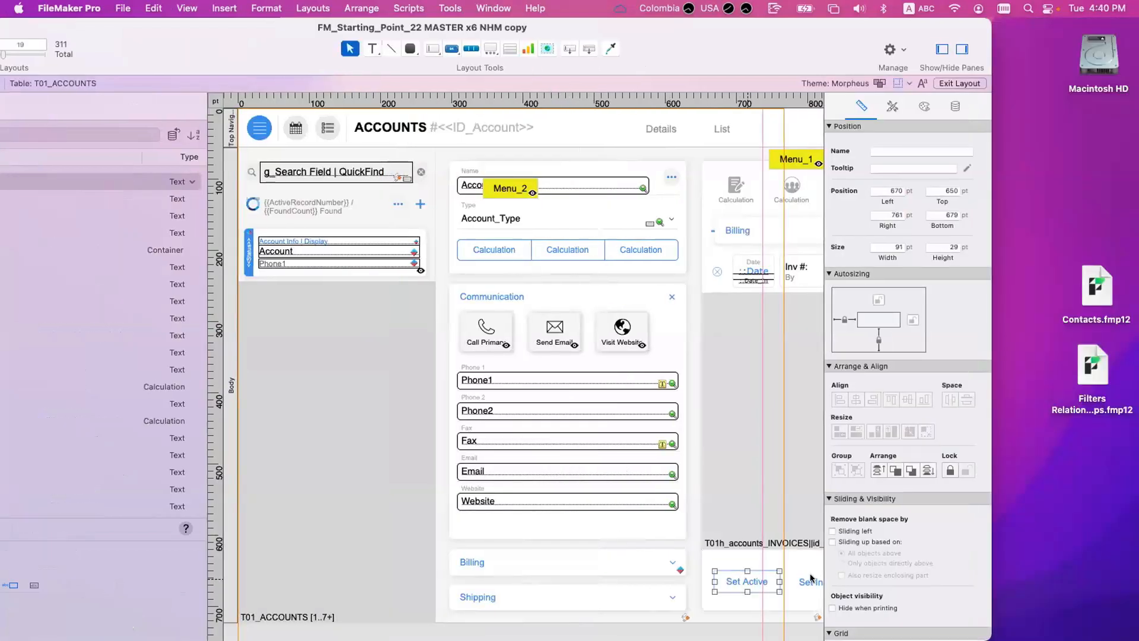
left_click(565, 540)
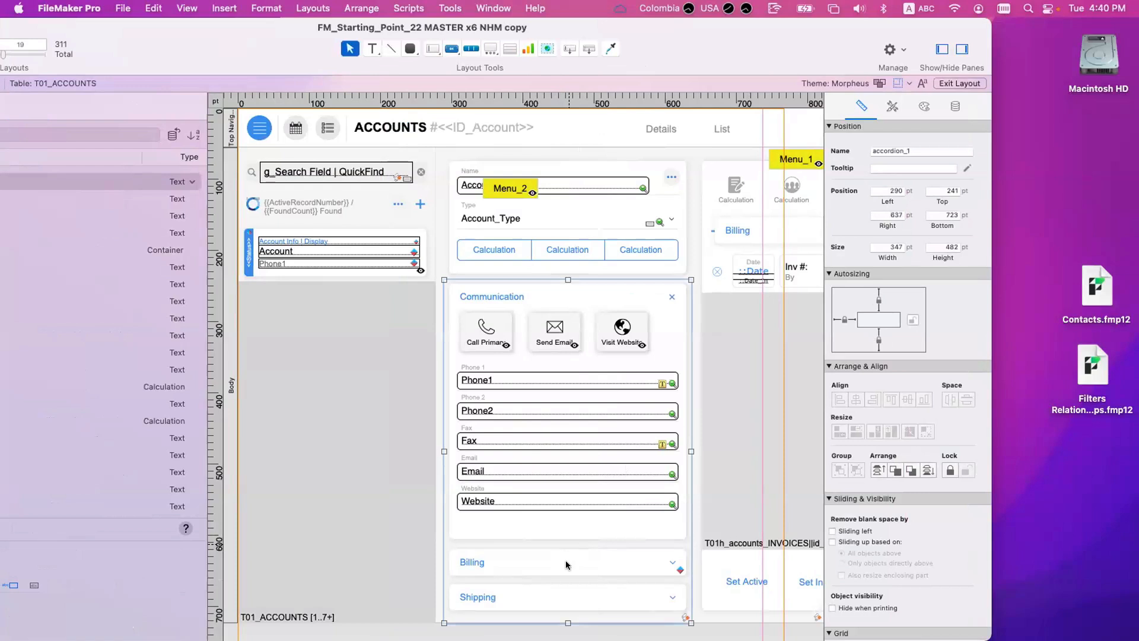
left_click(567, 563)
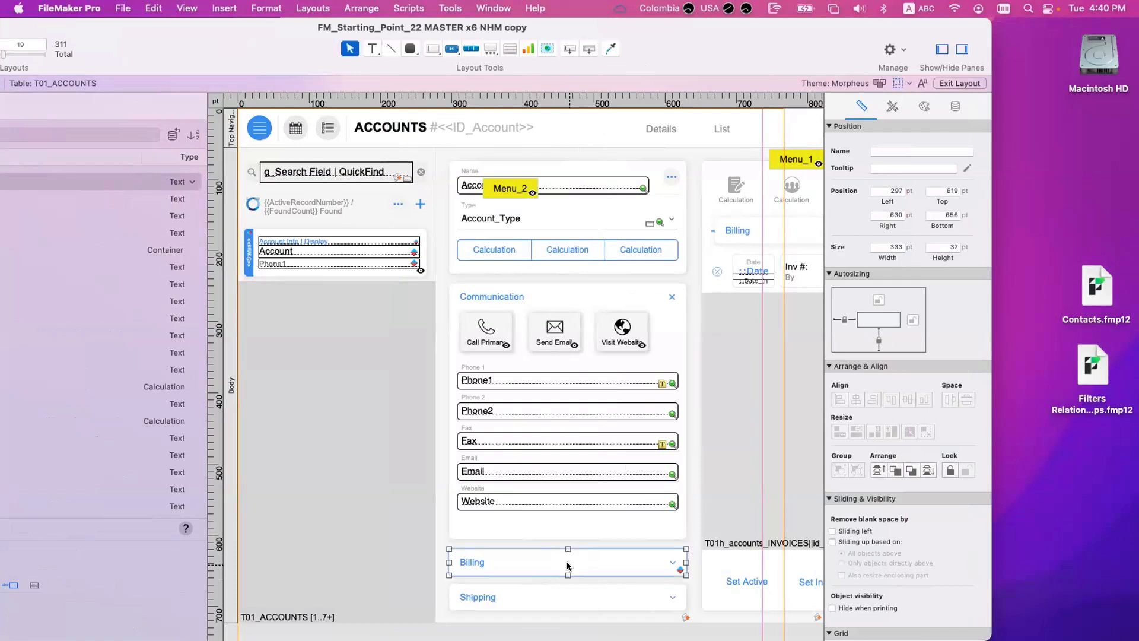
left_click(578, 541)
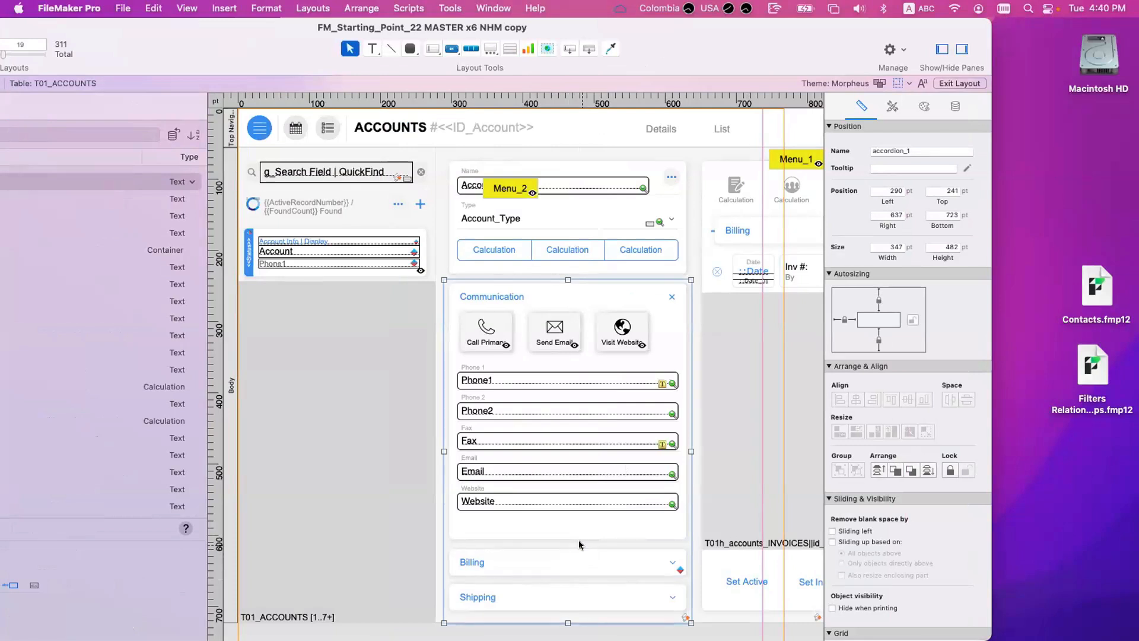
double_click(624, 561)
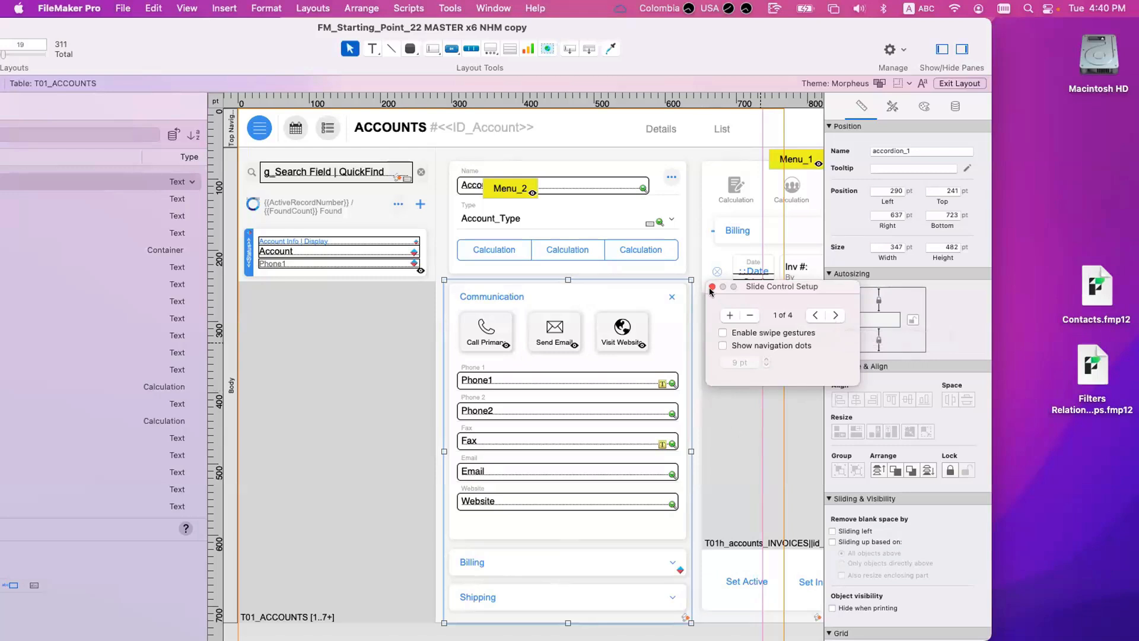
left_click(711, 287)
left_click(689, 310)
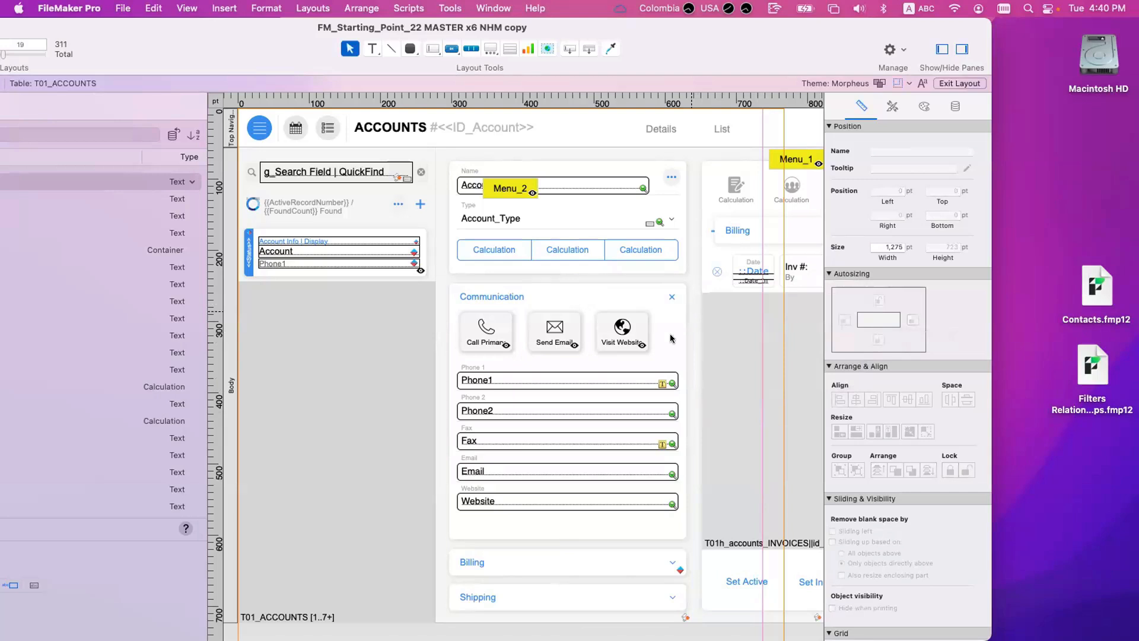
Open the accordion slide control's setup and step through all four slides to examine each one's contents
scroll(652, 299, "right", 5)
scroll(650, 297, "right", 3)
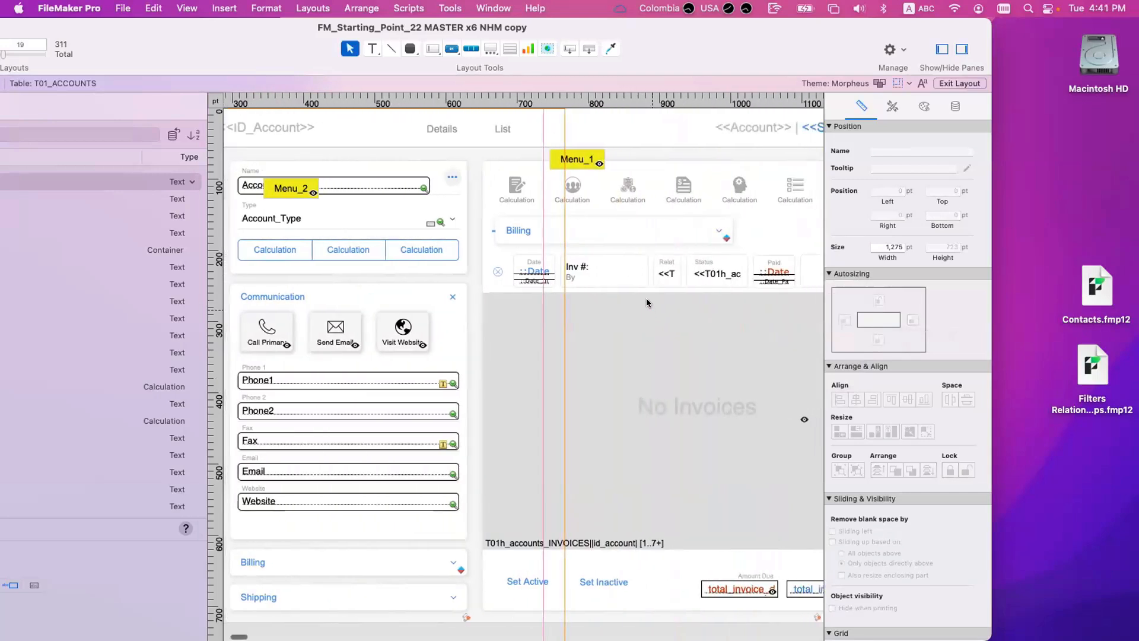
left_click(325, 537)
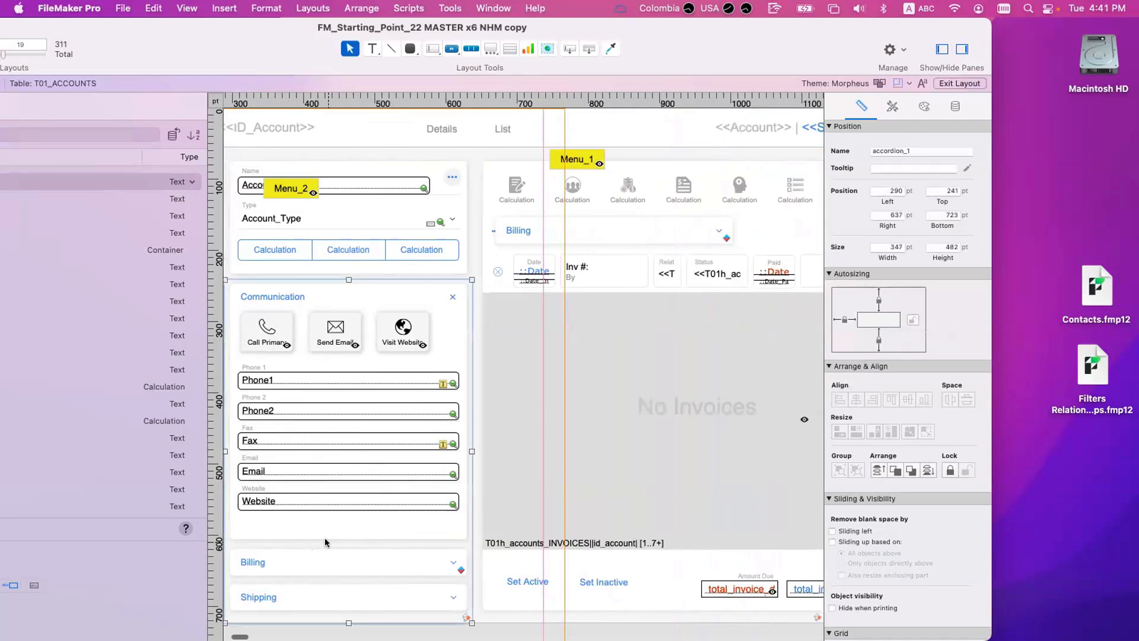
scroll(325, 541, "left", 3)
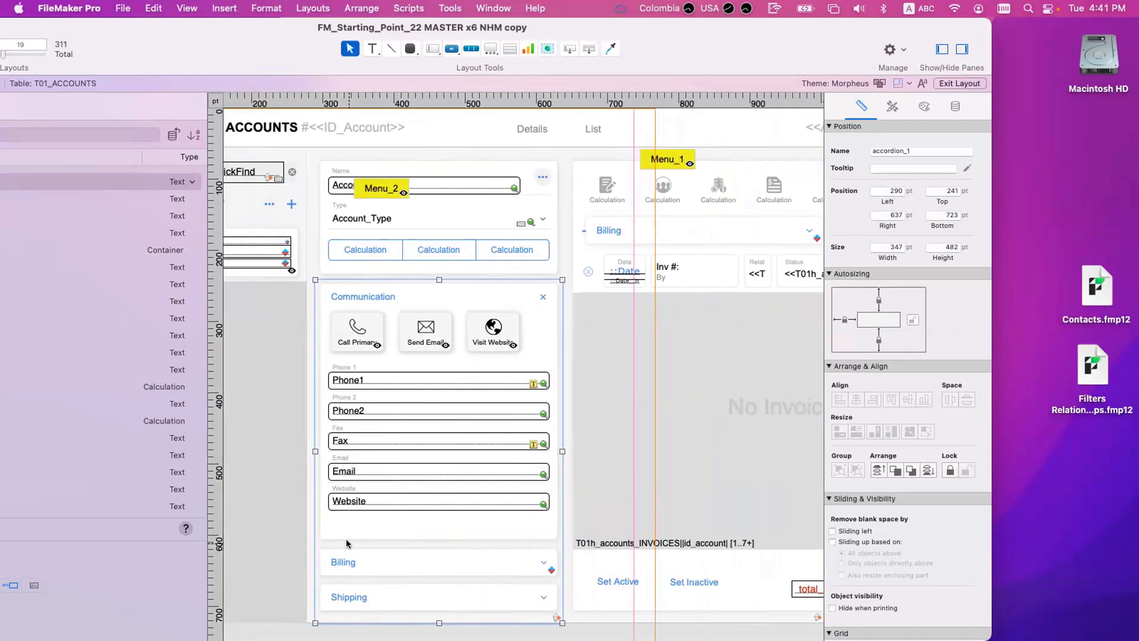
double_click(407, 540)
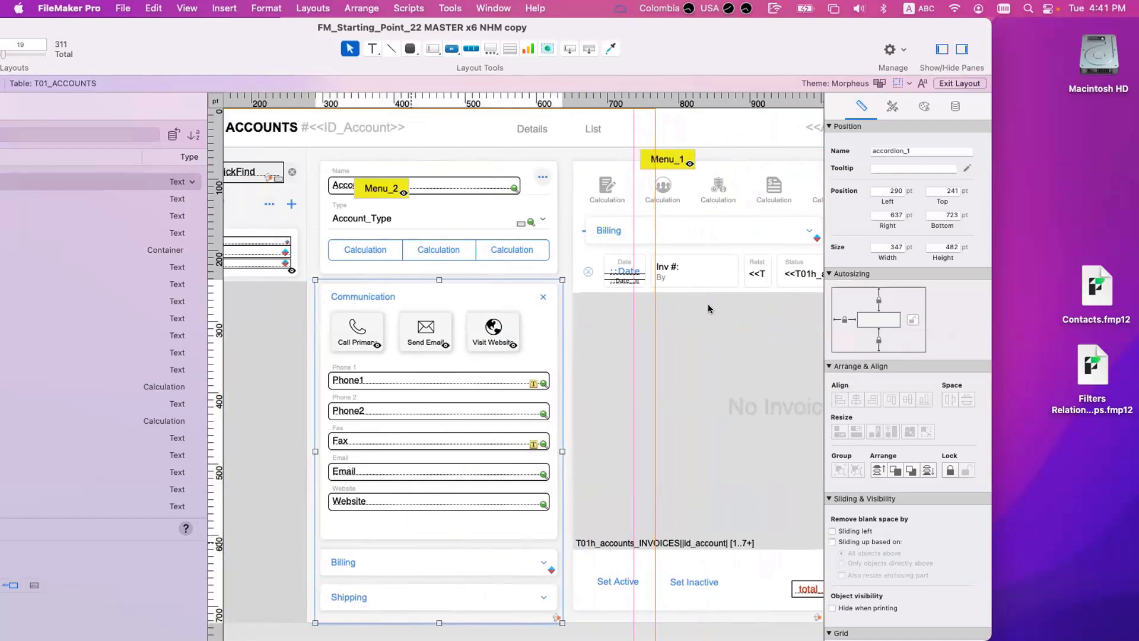
left_click(704, 315)
left_click(704, 315)
left_click(702, 316)
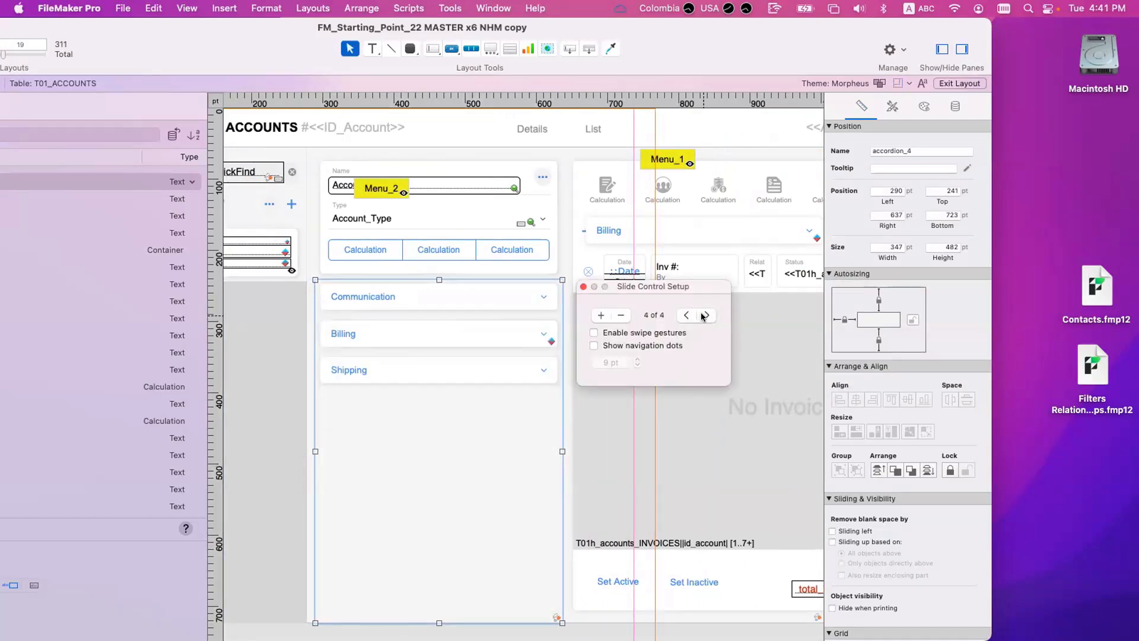
left_click(702, 316)
left_click(703, 316)
left_click(702, 316)
left_click(703, 316)
left_click(702, 316)
left_click(702, 317)
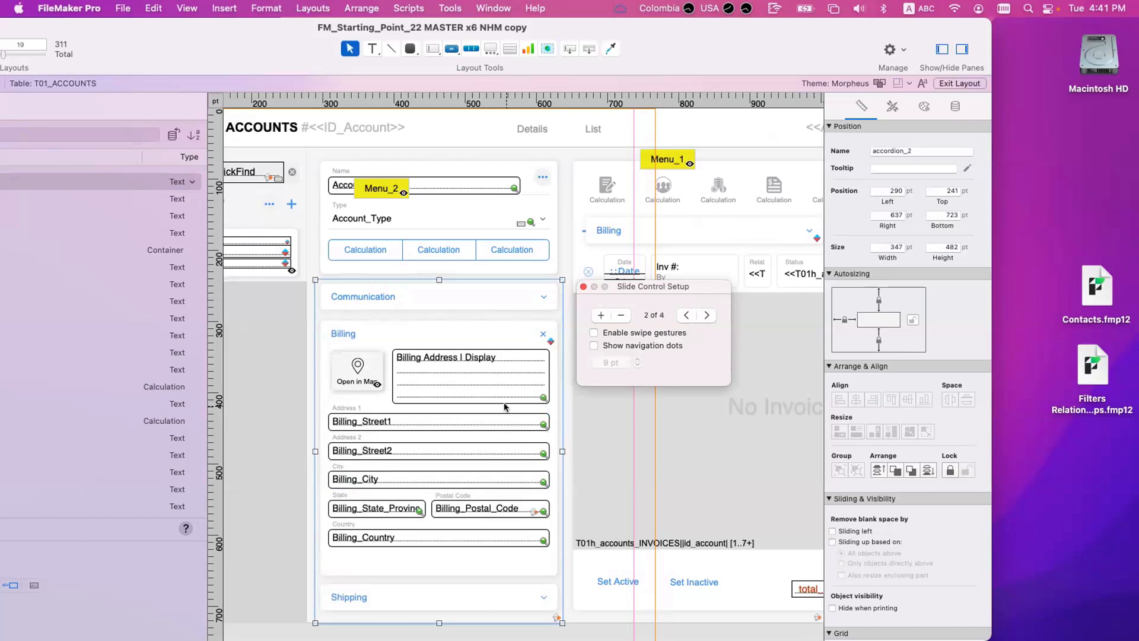
Bring up the layout's object list and view accordion_1 through accordion_4 individually, then their parent Slide Control
scroll(510, 405, "left", 5)
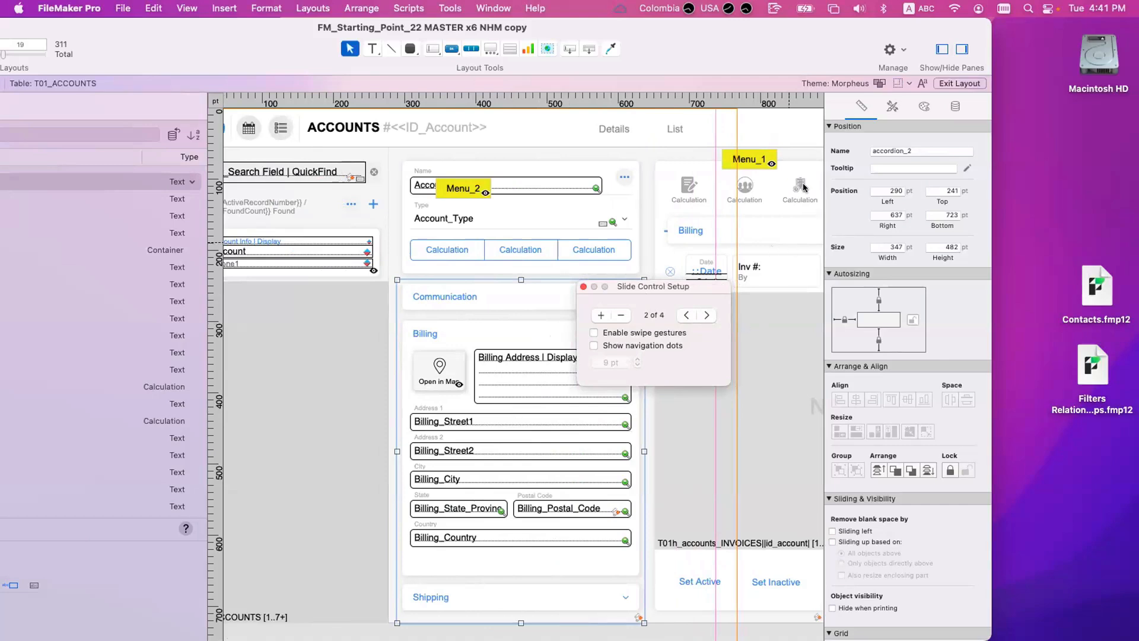
scroll(497, 259, "left", 4)
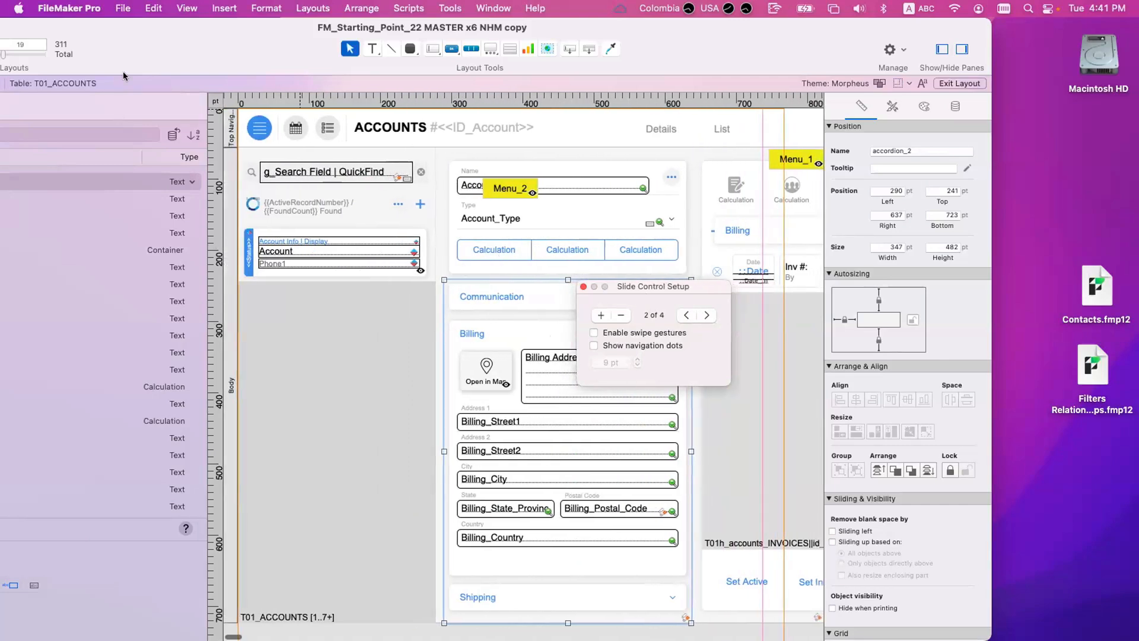
left_click_drag(131, 58, 323, 60)
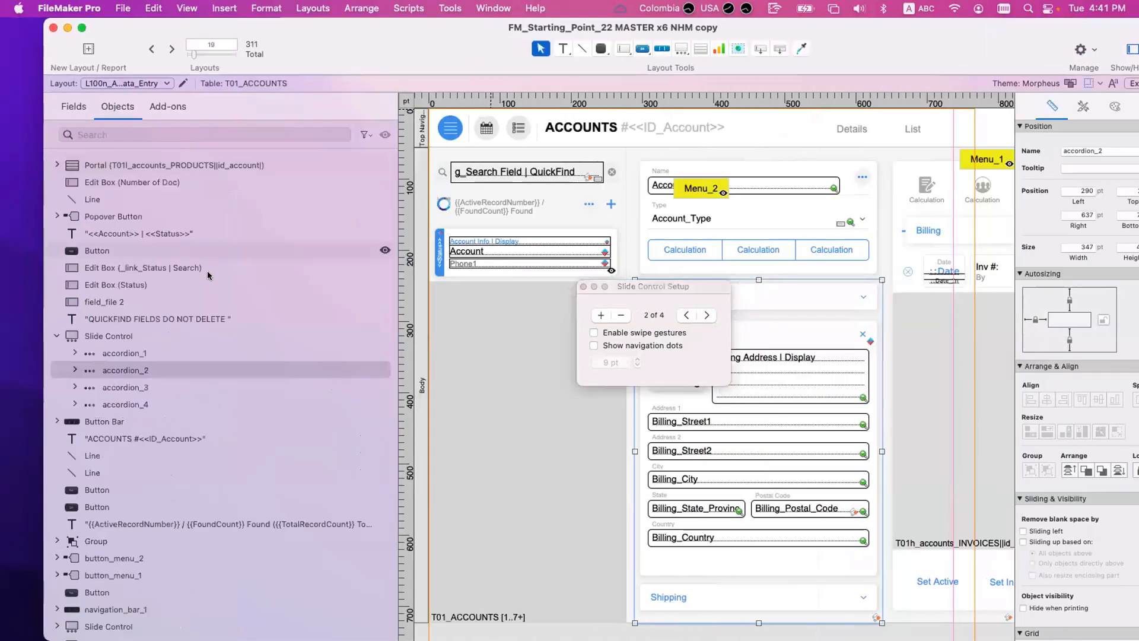
left_click(183, 354)
left_click(180, 370)
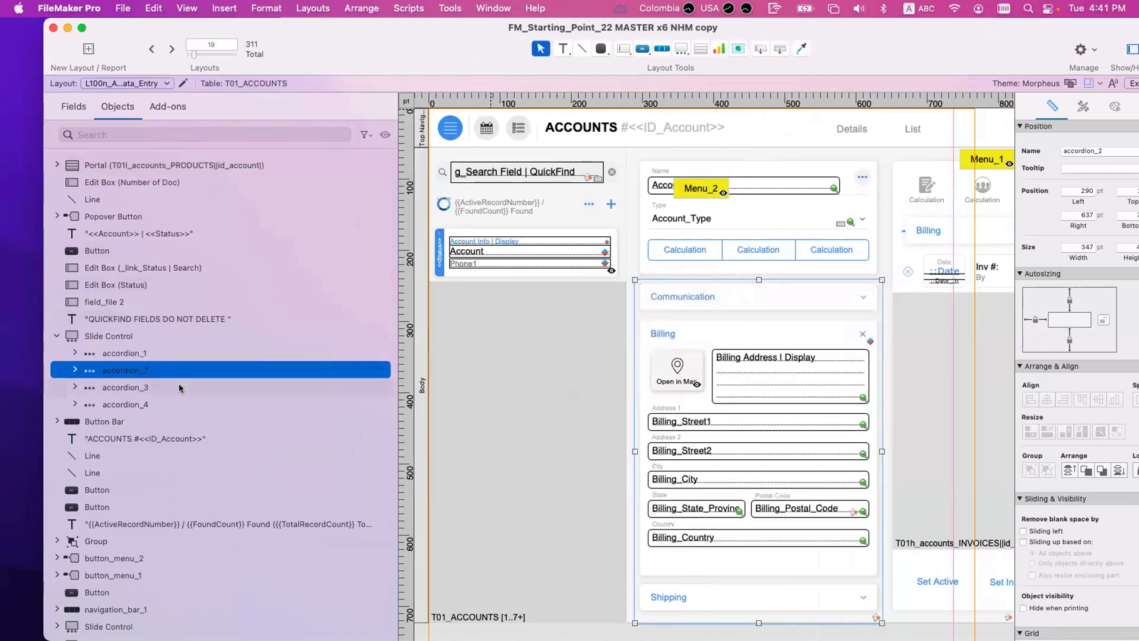
left_click(179, 387)
left_click(179, 403)
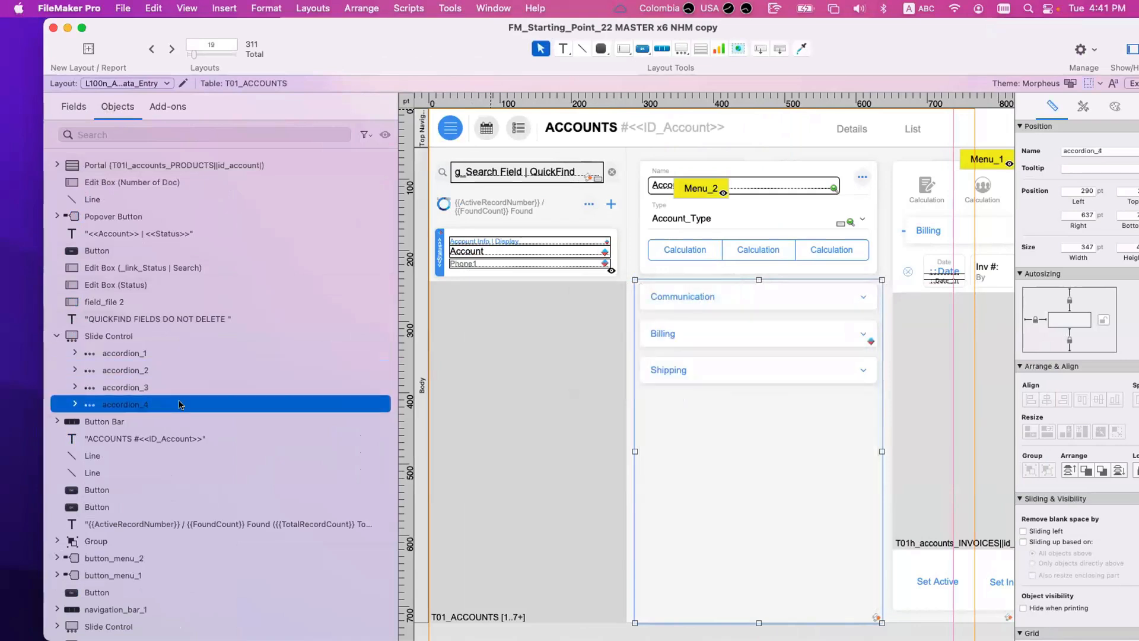
left_click(129, 338)
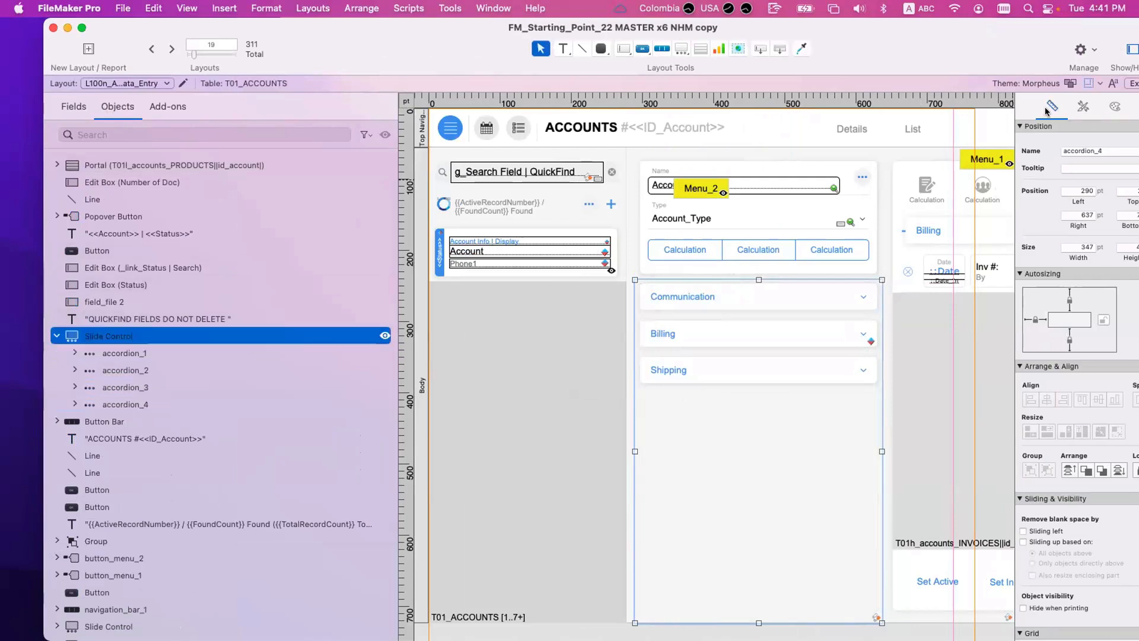
Cycle through the four accordion panels again in the object list, ending on accordion_1
left_click(236, 363)
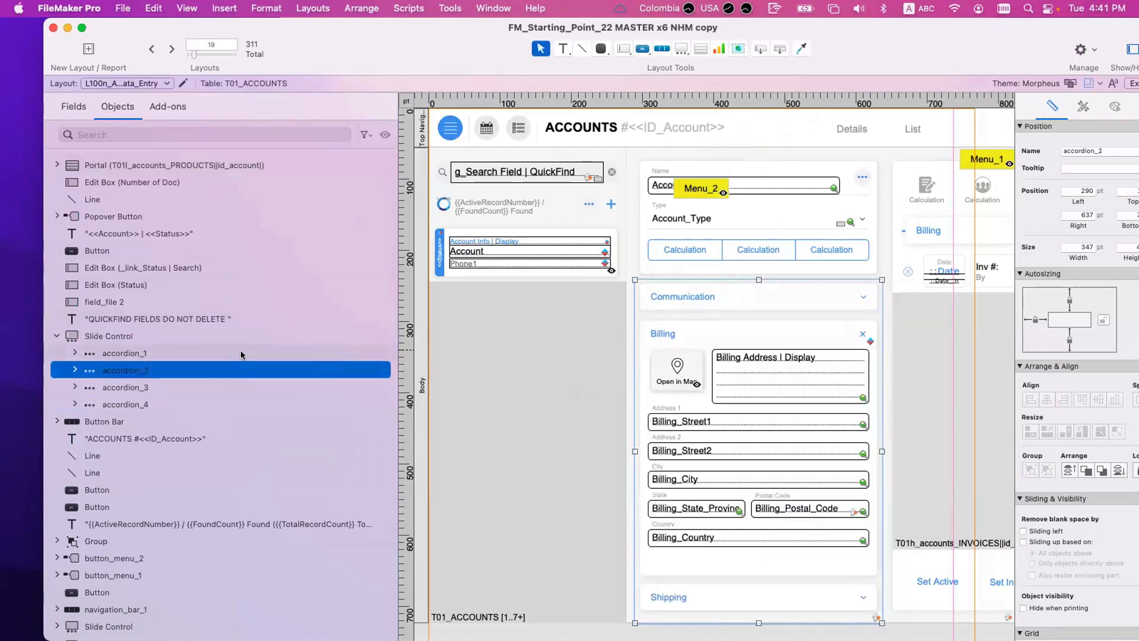
left_click(233, 356)
left_click(230, 375)
left_click(229, 382)
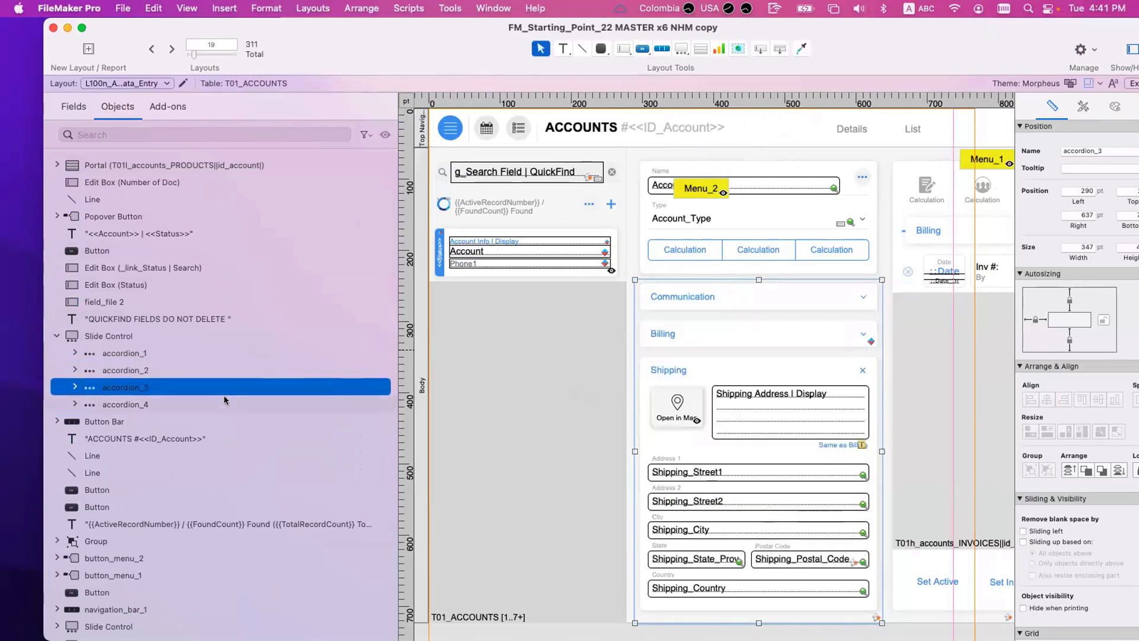
left_click(218, 403)
left_click(211, 387)
left_click(202, 363)
left_click(201, 352)
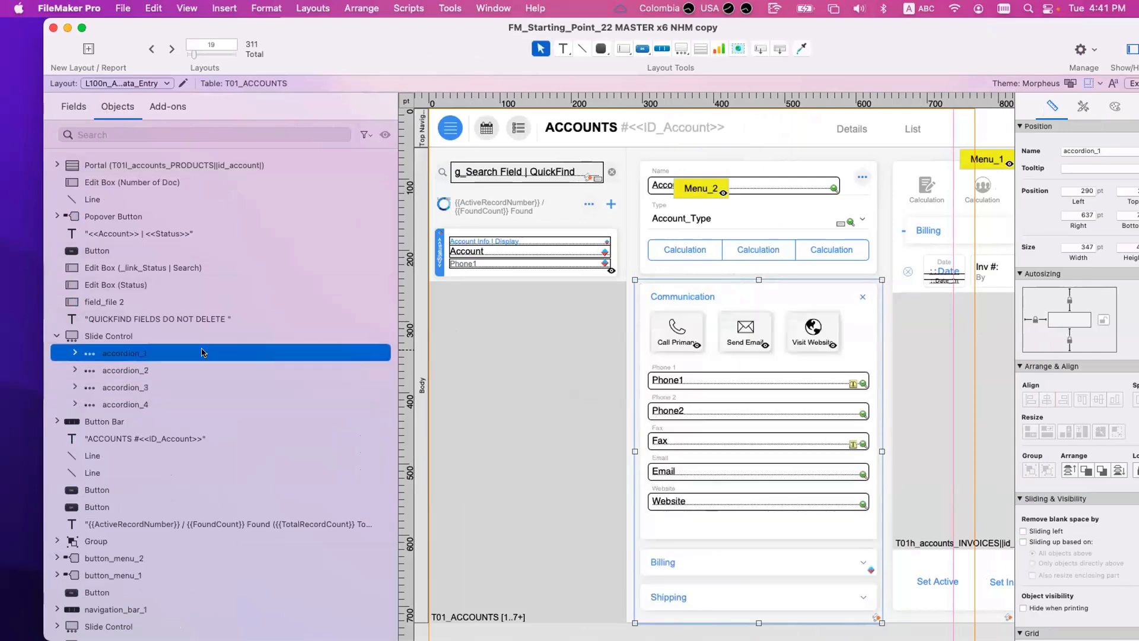
Select all four accordion panels together, then check which commands are available for the parent Slide Control
left_click(198, 369, "shift")
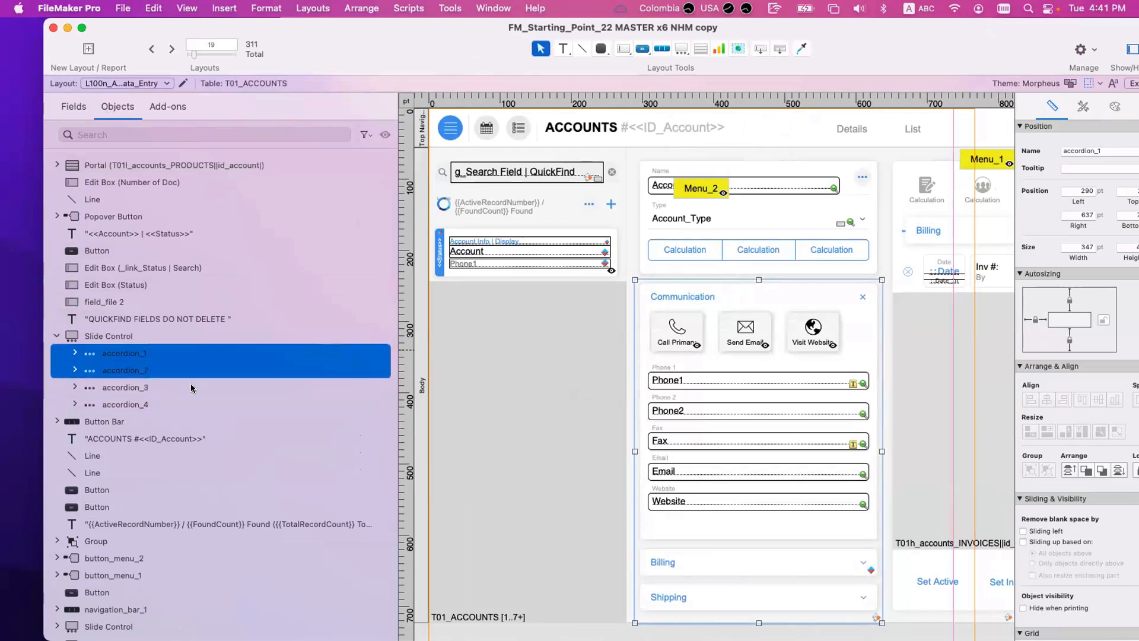
left_click(190, 386, "shift")
left_click(191, 404, "shift")
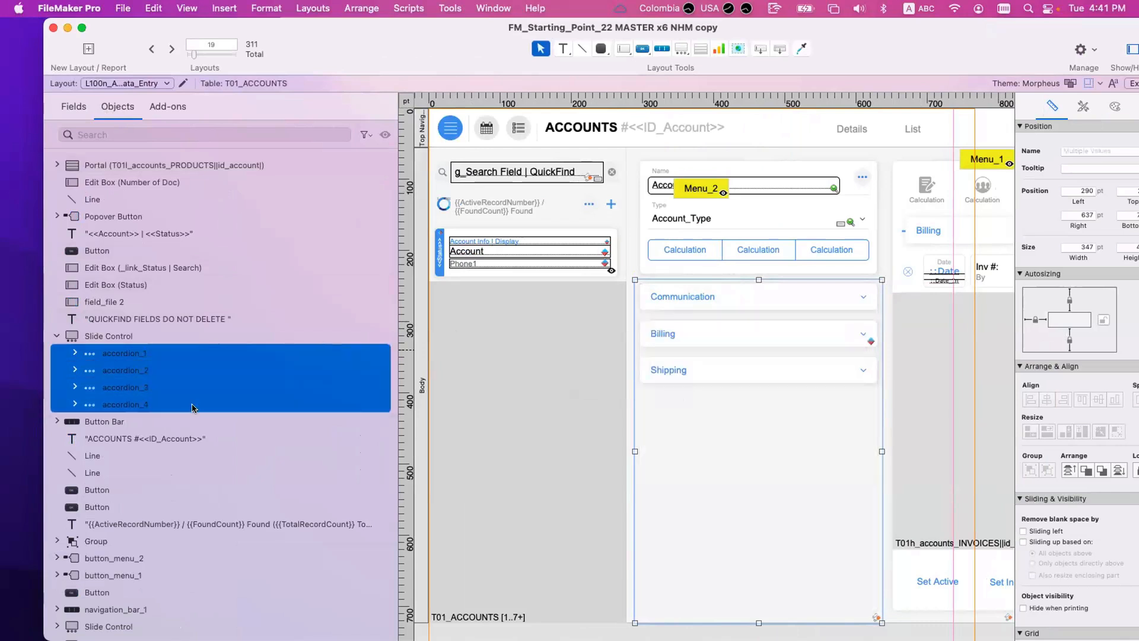
left_click(153, 337)
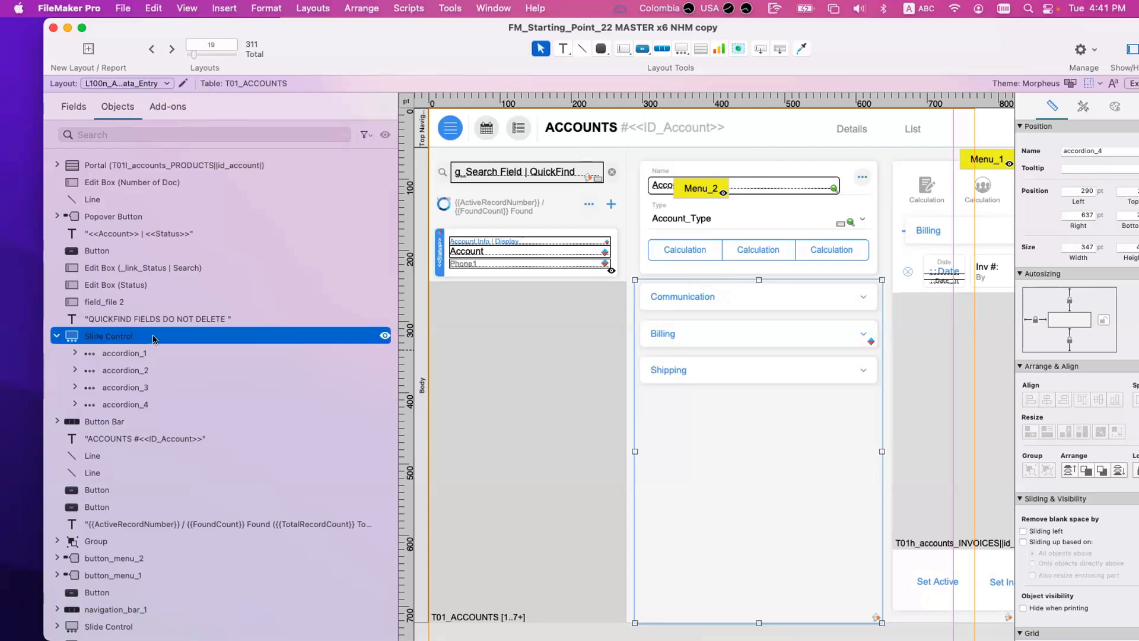
right_click(153, 339)
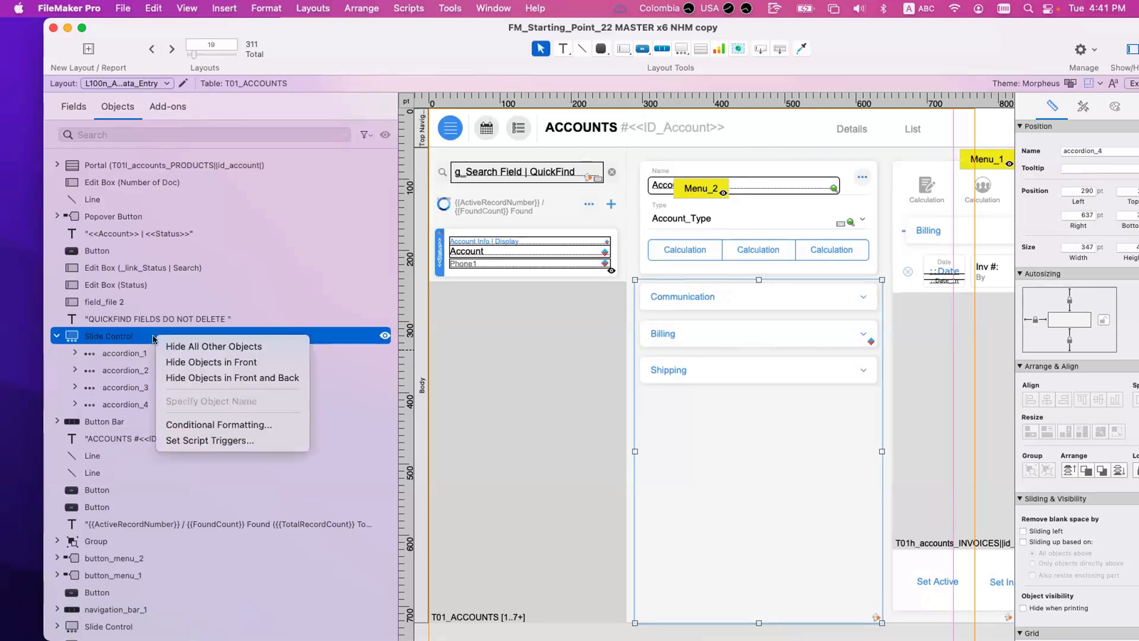
left_click(623, 291)
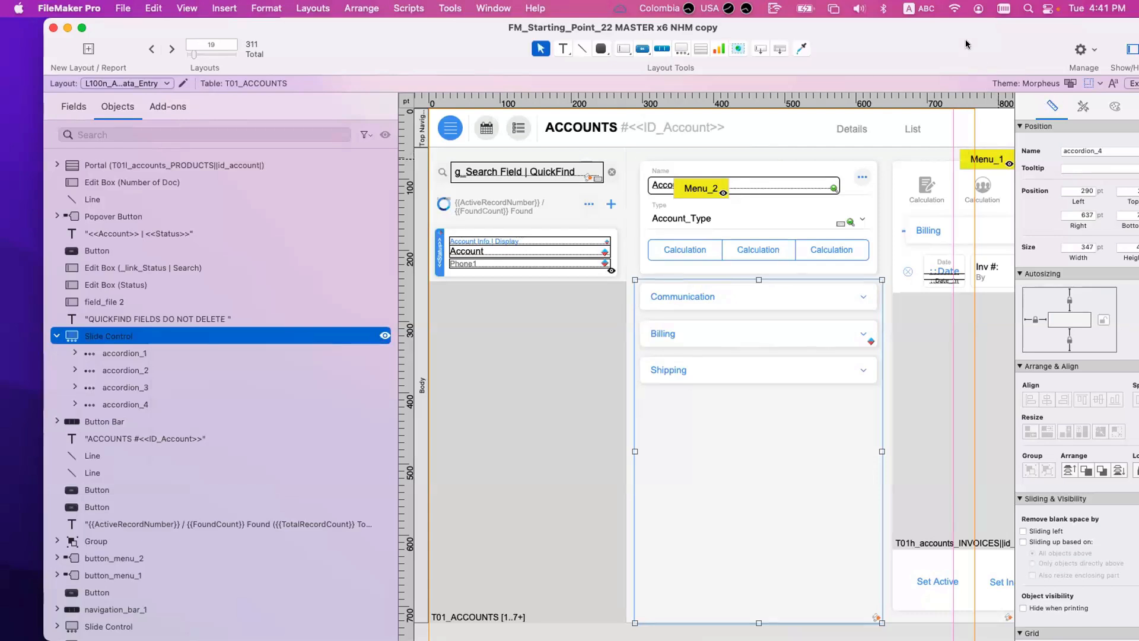
Select the accordion on the layout and go back through its panels from accordion_3 to accordion_1
left_click_drag(948, 34, 874, 34)
left_click(593, 277)
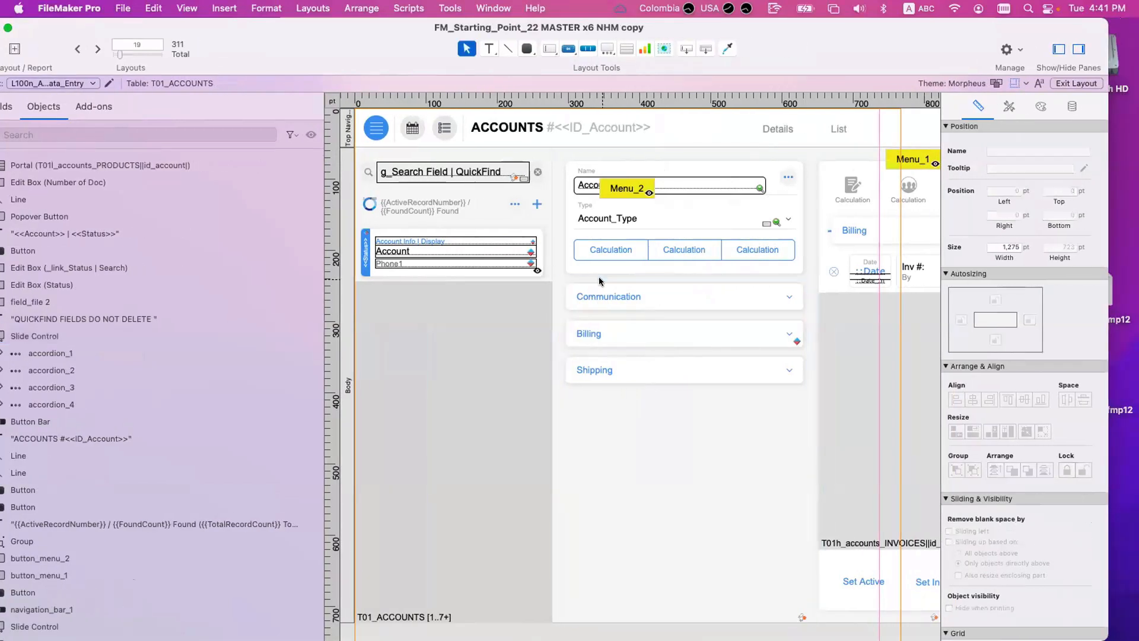
left_click(657, 487)
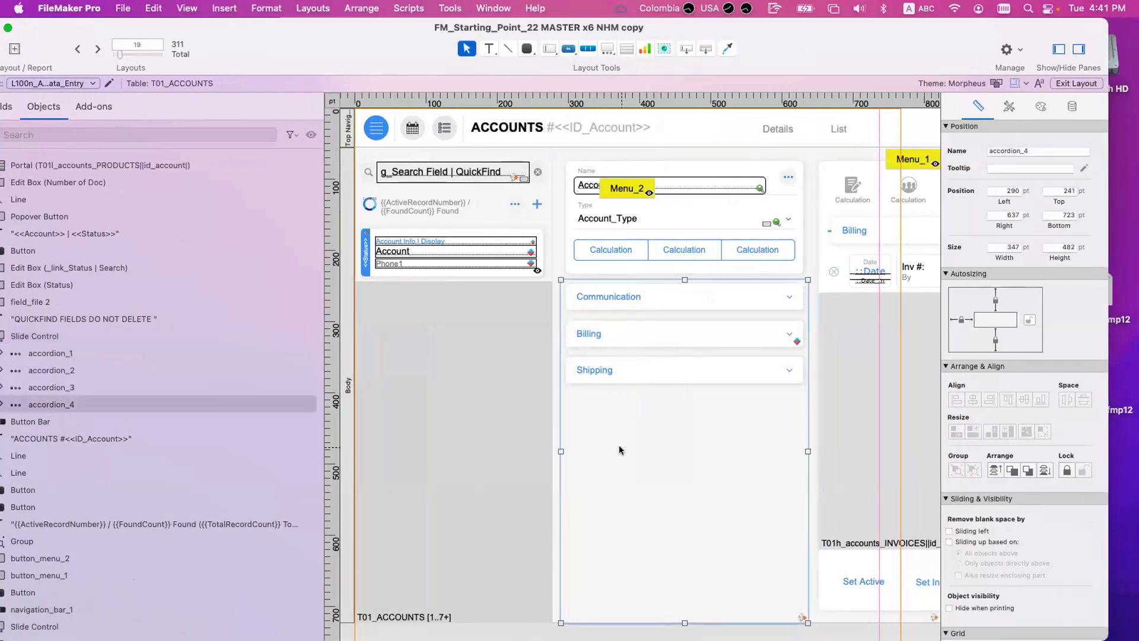
left_click(110, 387)
left_click(109, 369)
left_click(108, 353)
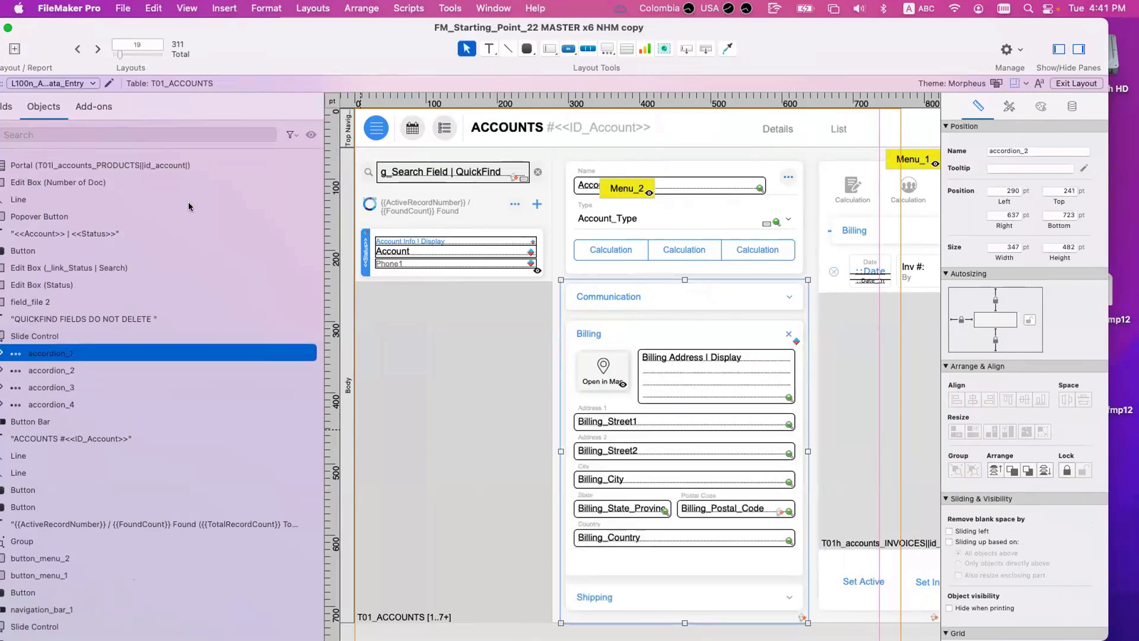
Compare selecting the parent Slide Control with selecting accordion_1 through accordion_4 together in the object list
left_click_drag(235, 53, 383, 55)
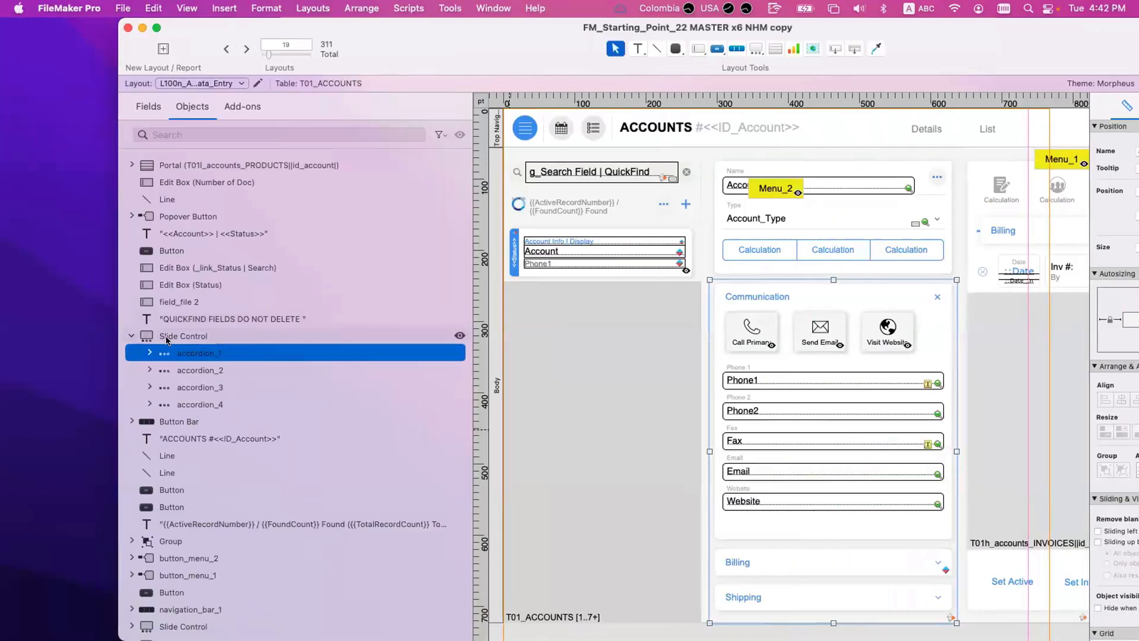
left_click(168, 339)
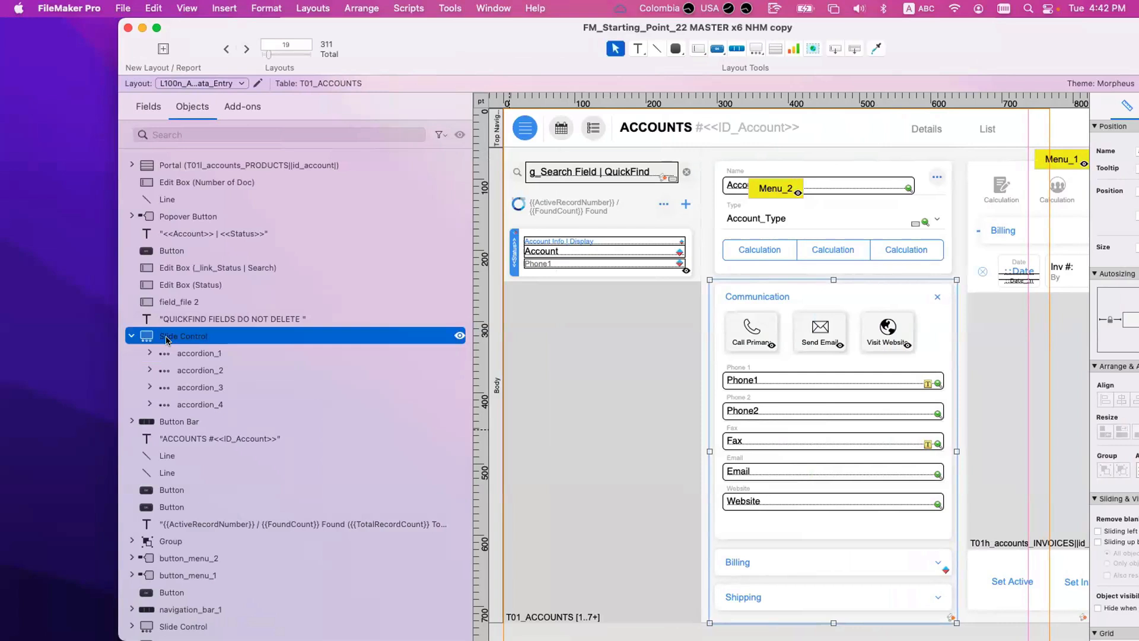
left_click(191, 352)
left_click(218, 371, "shift")
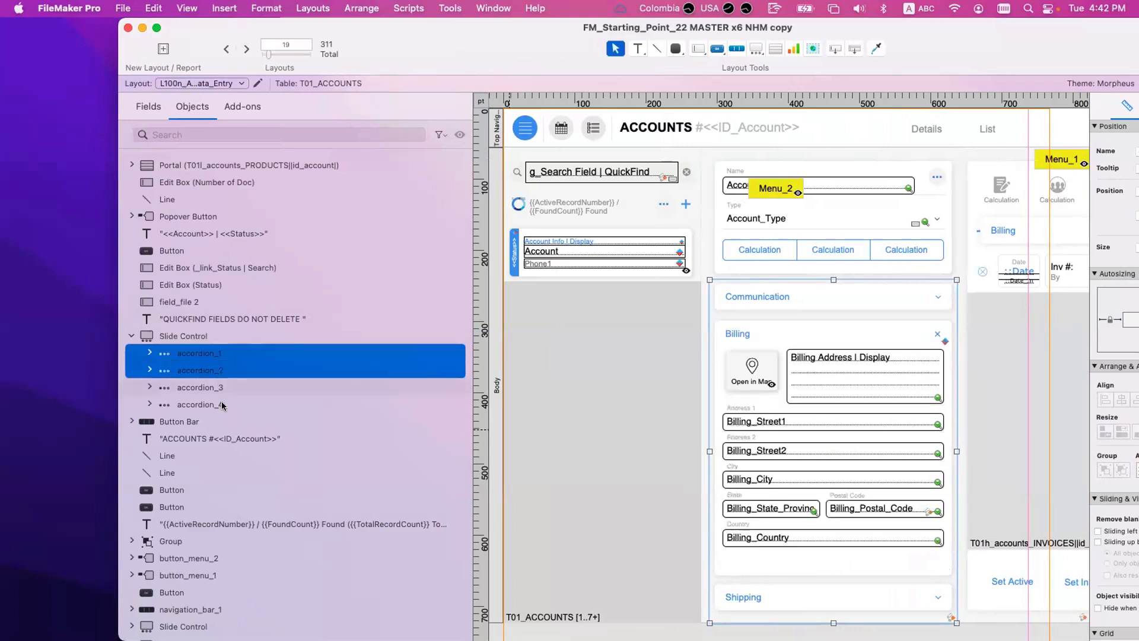
left_click(222, 403, "shift")
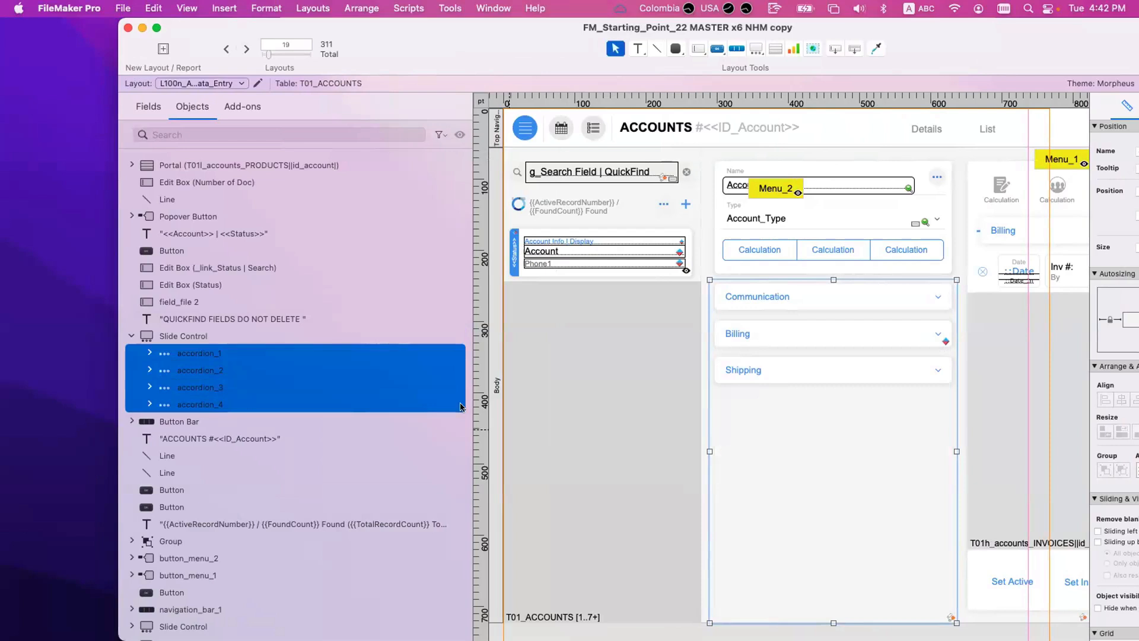
Make three copies of the Billing button above the invoices portal, giving a staggered stack of four buttons
scroll(569, 398, "right", 5)
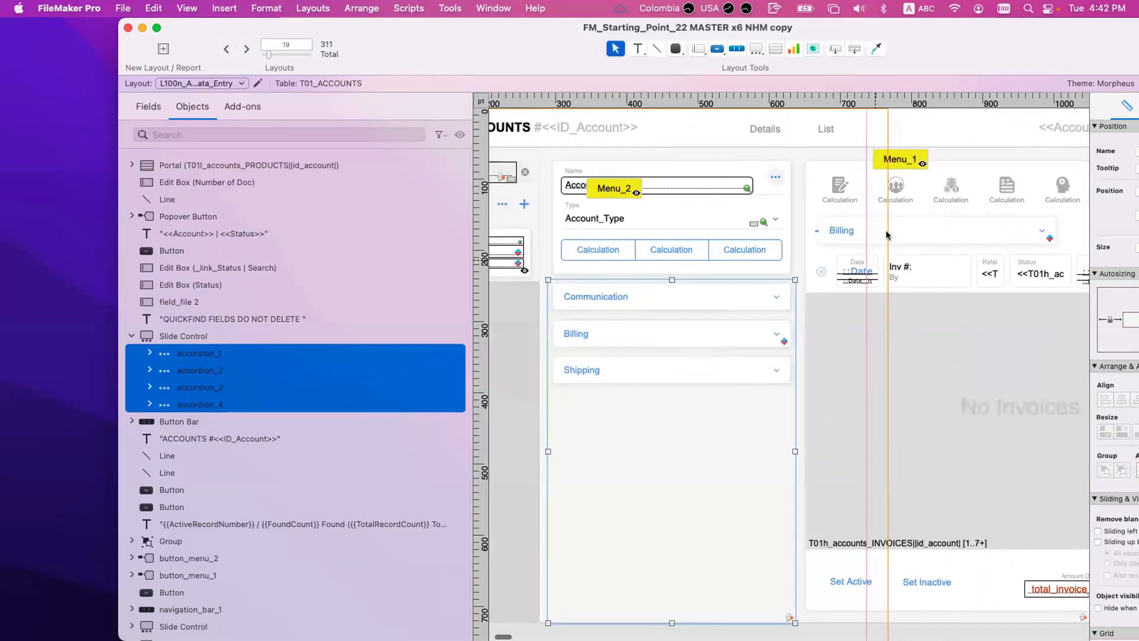
left_click(906, 231)
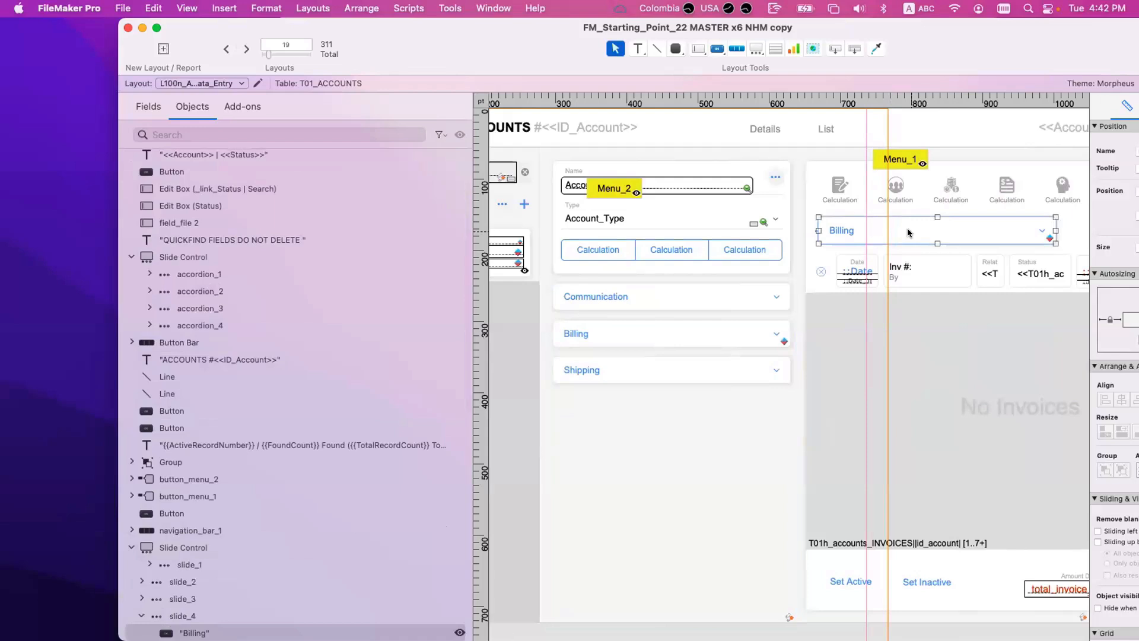
left_click_drag(907, 230, 916, 303)
key("super+d")
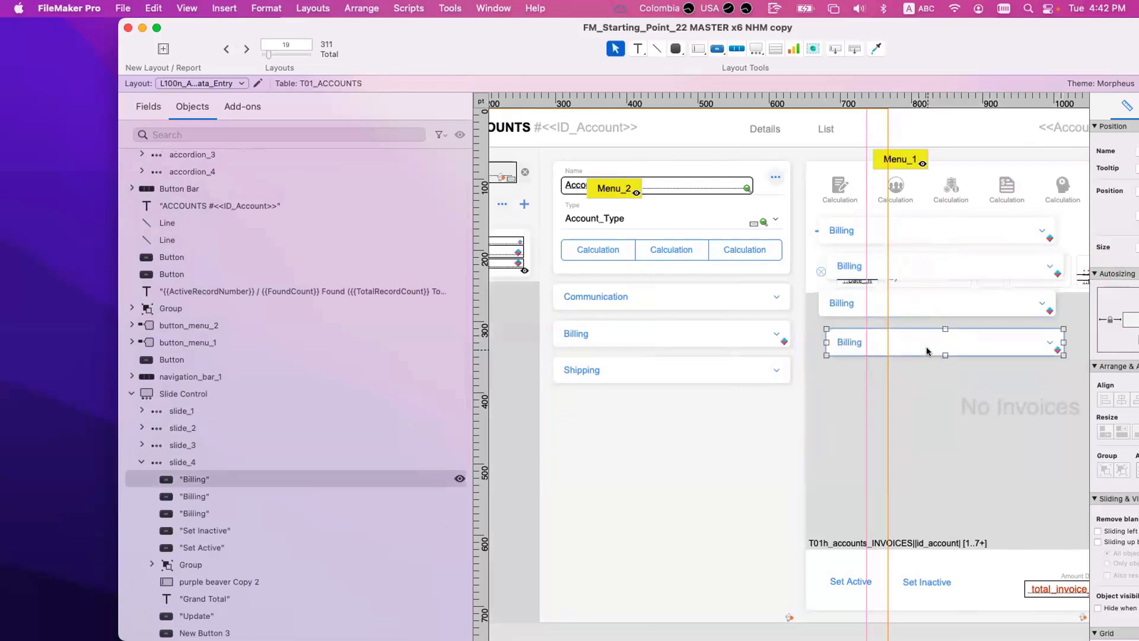
Try to group the four Billing buttons while they sit over the invoices portal
left_click(934, 304, "shift")
left_click(935, 264, "shift")
left_click(927, 221, "shift")
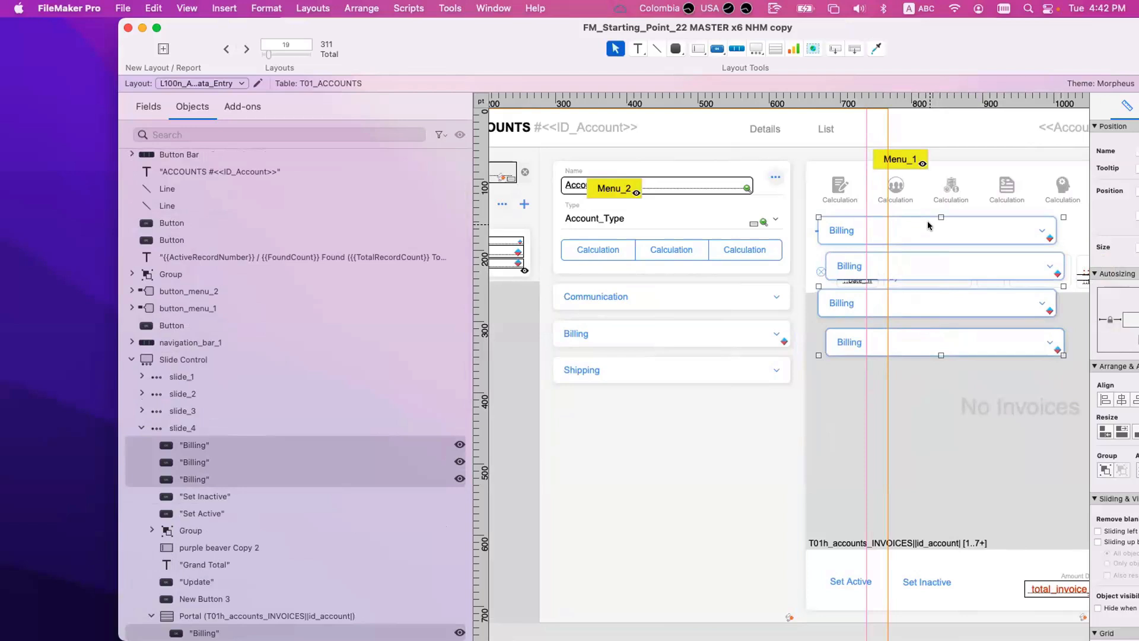
key("alt+super+Left")
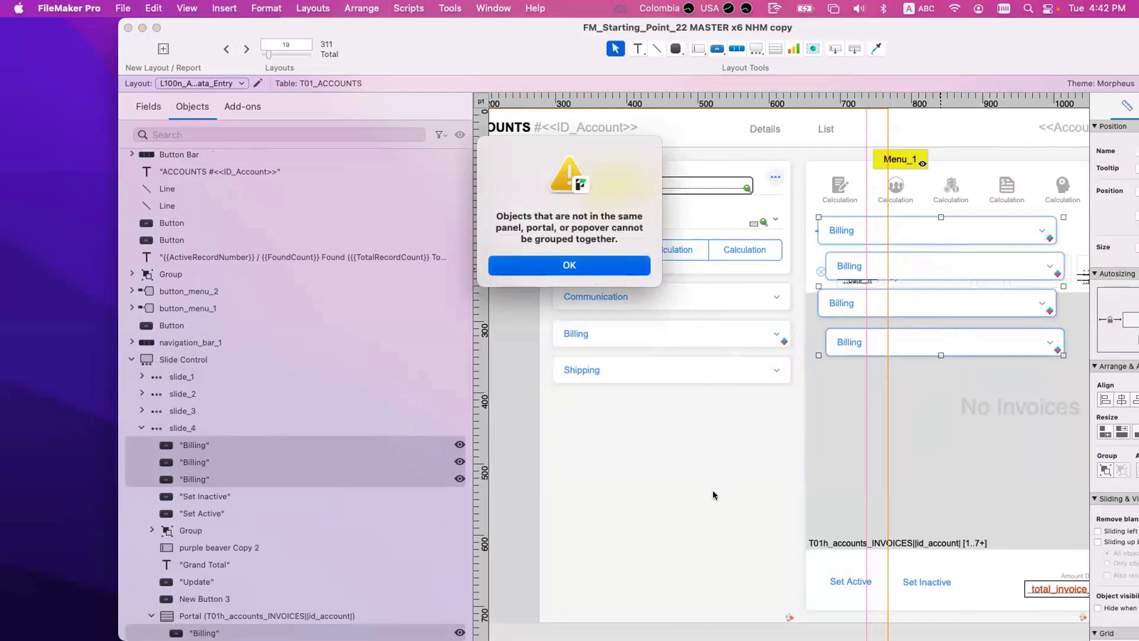
key("Return")
Reselect the four Billing buttons and move them out of the invoices area to below the Shipping section
left_click(976, 348)
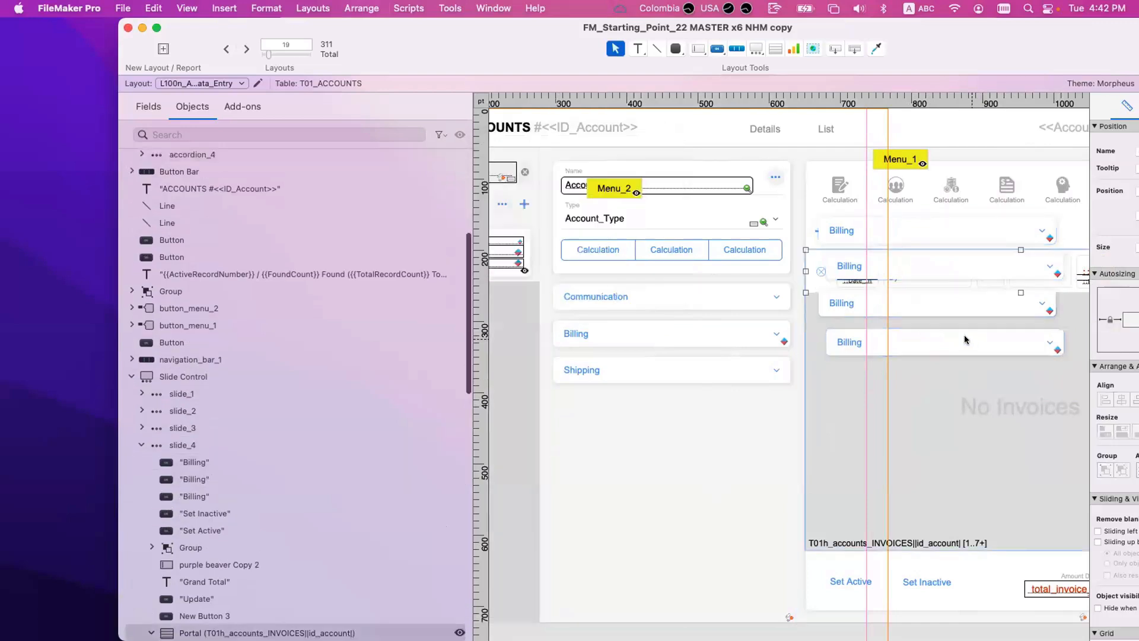
left_click(939, 301, "shift")
left_click(937, 271, "shift")
left_click(942, 235, "shift")
scroll(942, 235, "right", 8)
left_click_drag(645, 300, 569, 439)
scroll(605, 465, "left", 10)
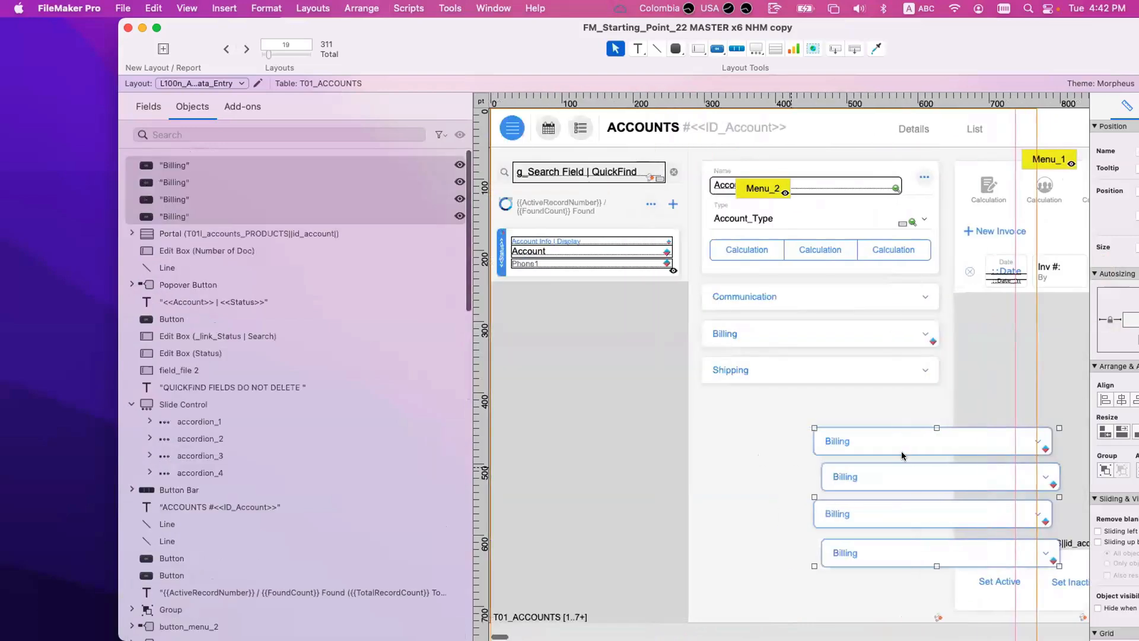
Nudge the four Billing buttons slightly upward and group them into a single object
scroll(901, 451, "left", 1)
left_click_drag(902, 440, 903, 430)
key("super+r")
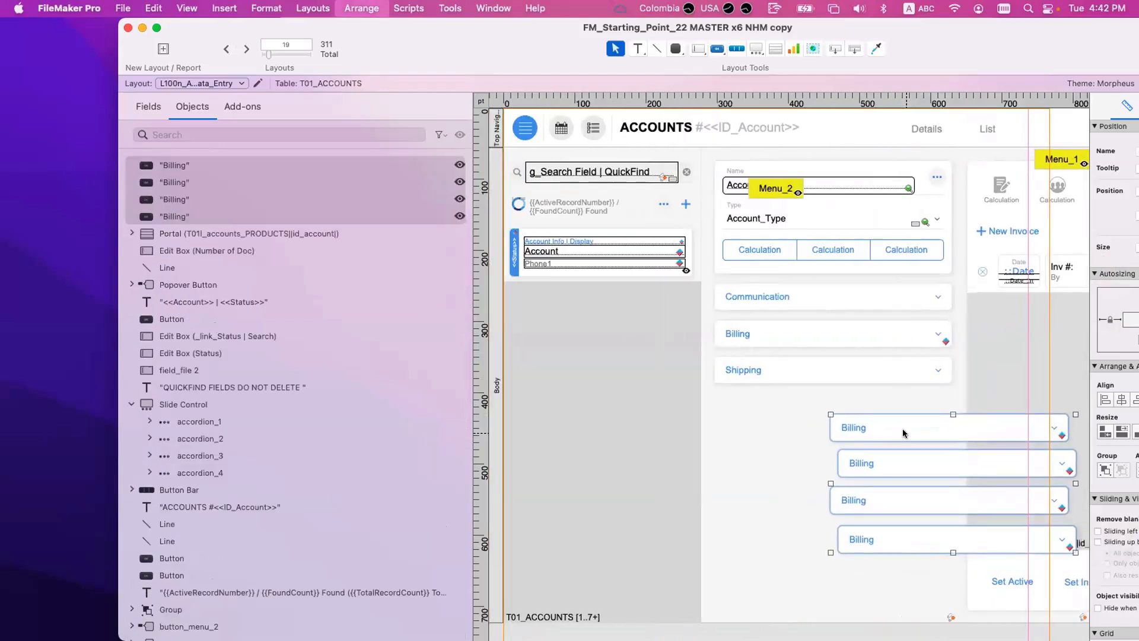
left_click_drag(938, 52, 828, 52)
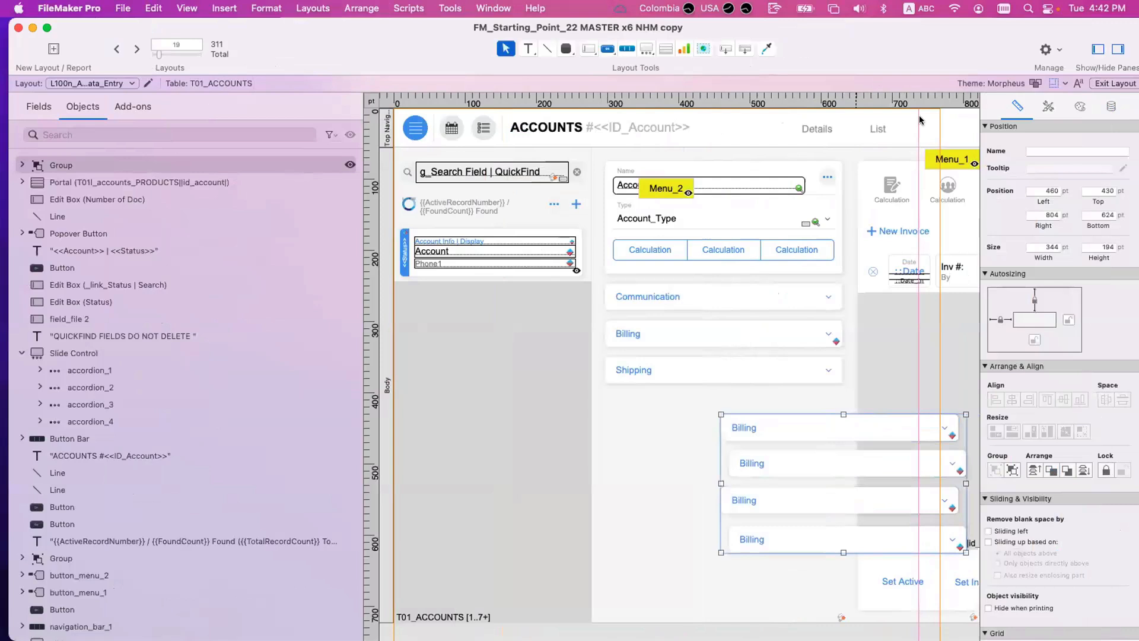
Name the group of four Billing buttons group_to_refresh, copy that name, and shift the group toward the middle of the layout
left_click(1034, 151)
type("g")
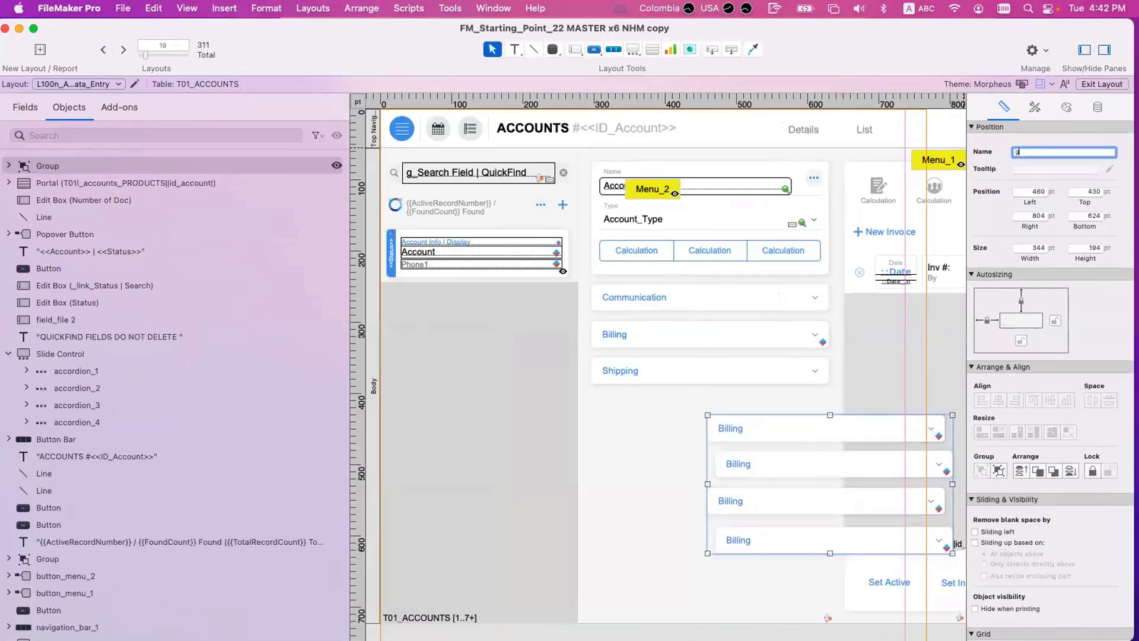
type("roup_to_refresh")
key("super+a")
key("super+c")
key("Return")
left_click_drag(784, 427, 700, 423)
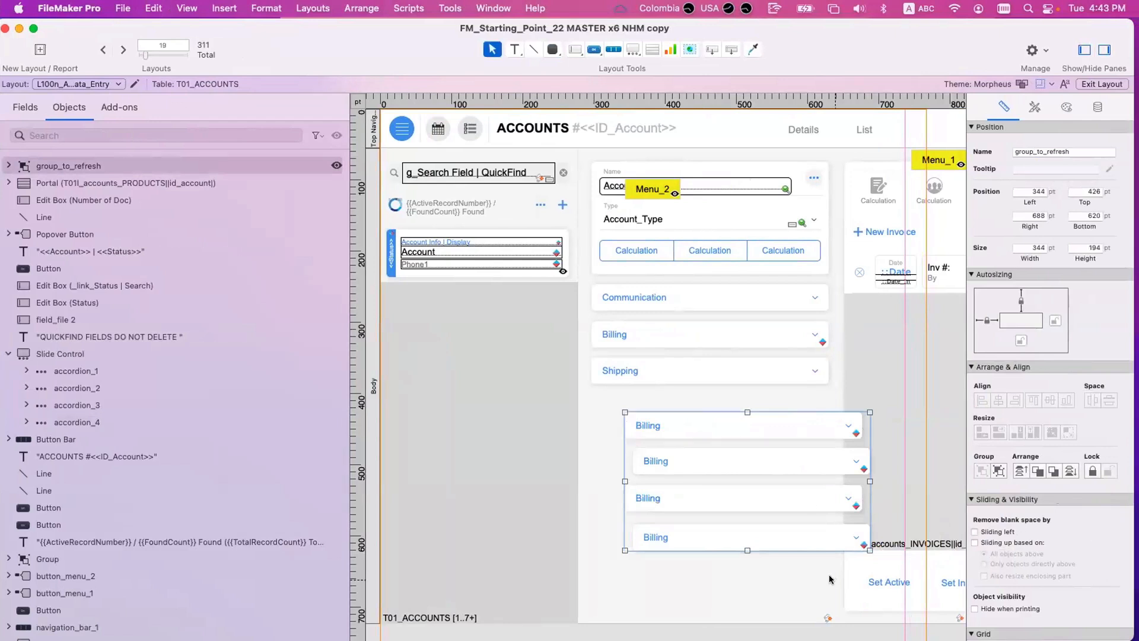
Convert the Set Active button's single-step action into a script named "Set Status Active"
double_click(896, 586)
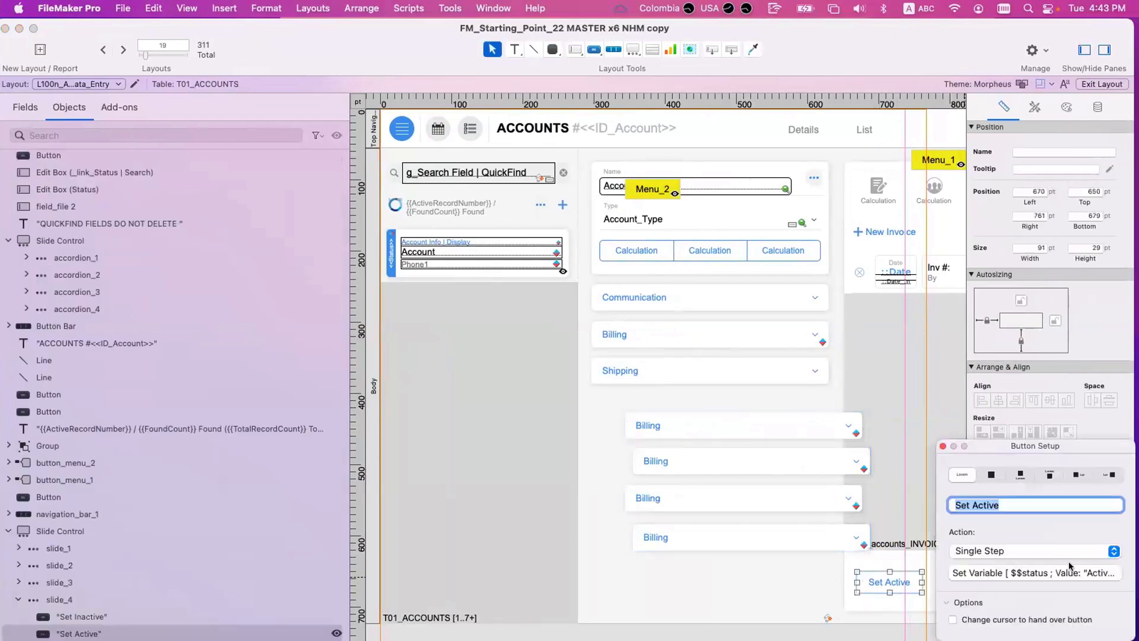
left_click(1062, 560)
left_click(1062, 553)
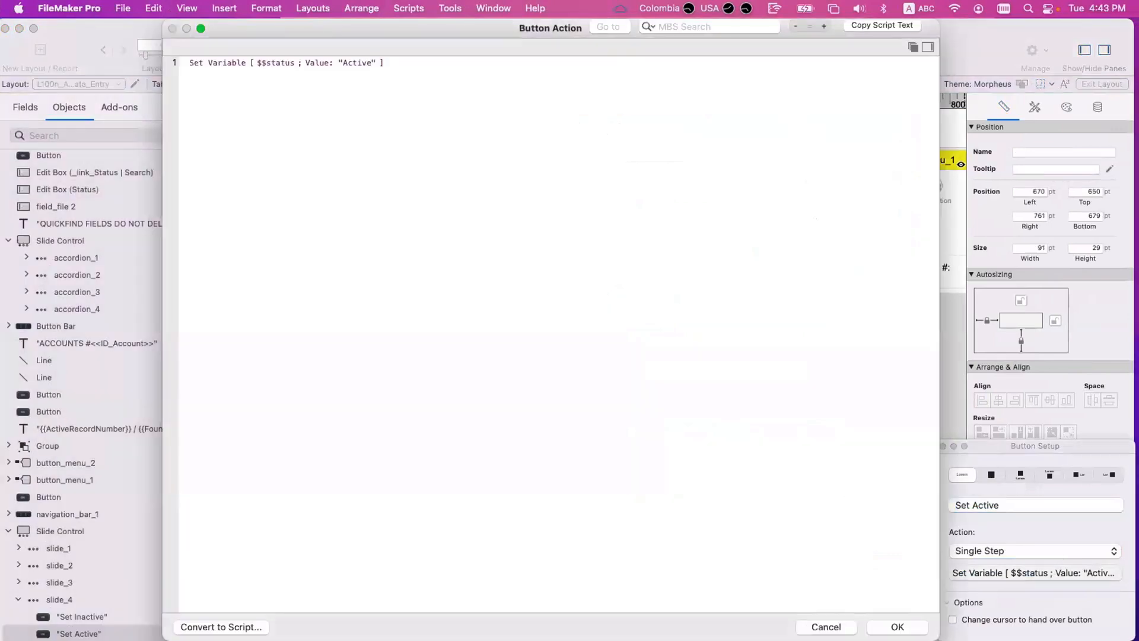
left_click(189, 626)
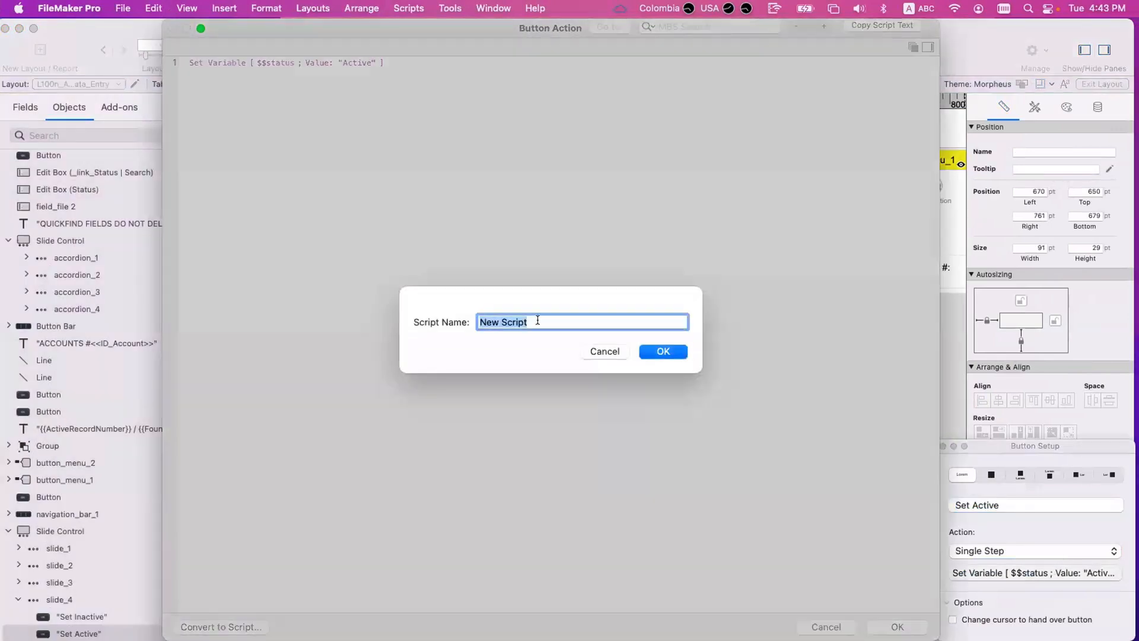
type("Set Status Avtive")
key("BackSpace")
key("BackSpace")
key("BackSpace")
key("BackSpace")
key("BackSpace")
type("ctive")
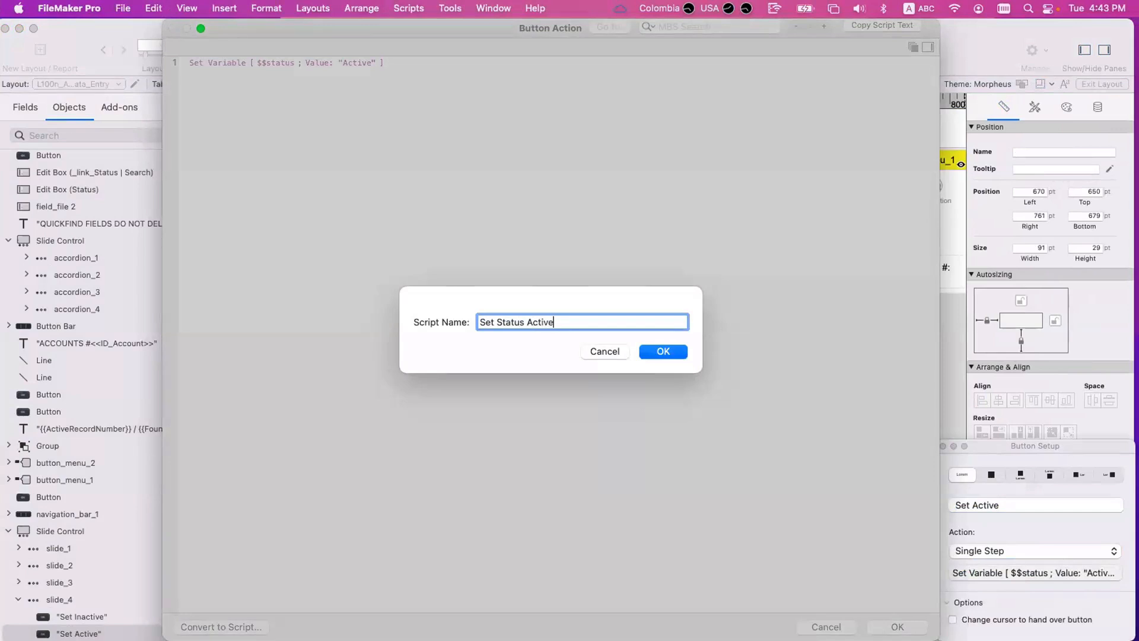
key("Return")
Add a Refresh Object step for group_to_refresh after the Set Variable line and save the script
left_click(203, 61)
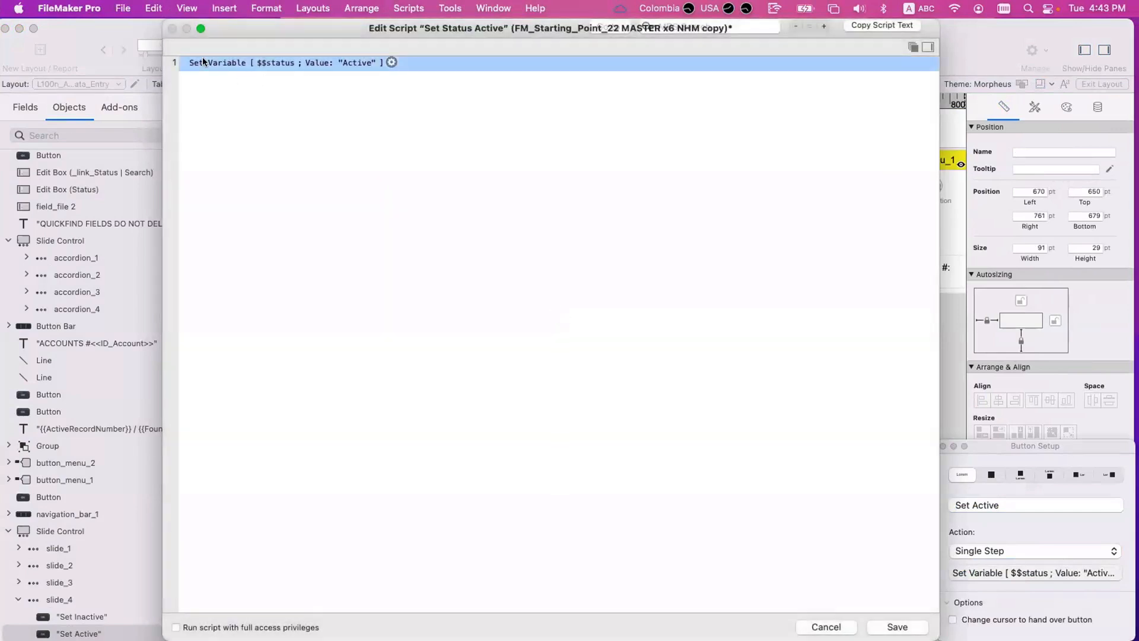
key("Return")
type("refre")
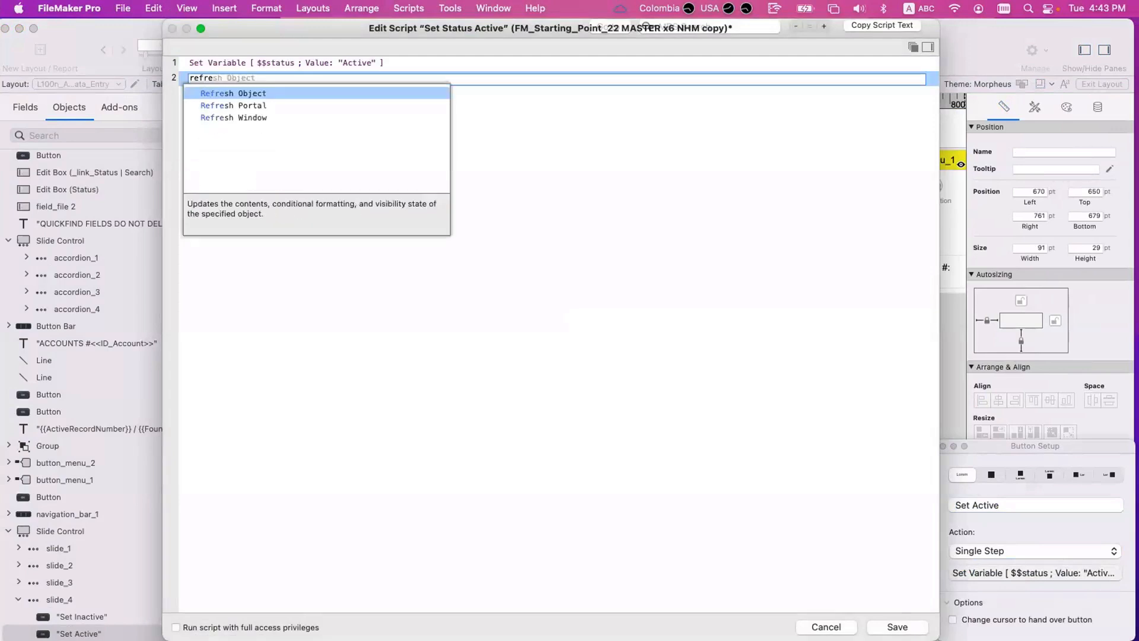
key("Return")
left_click(337, 77)
key("super+v")
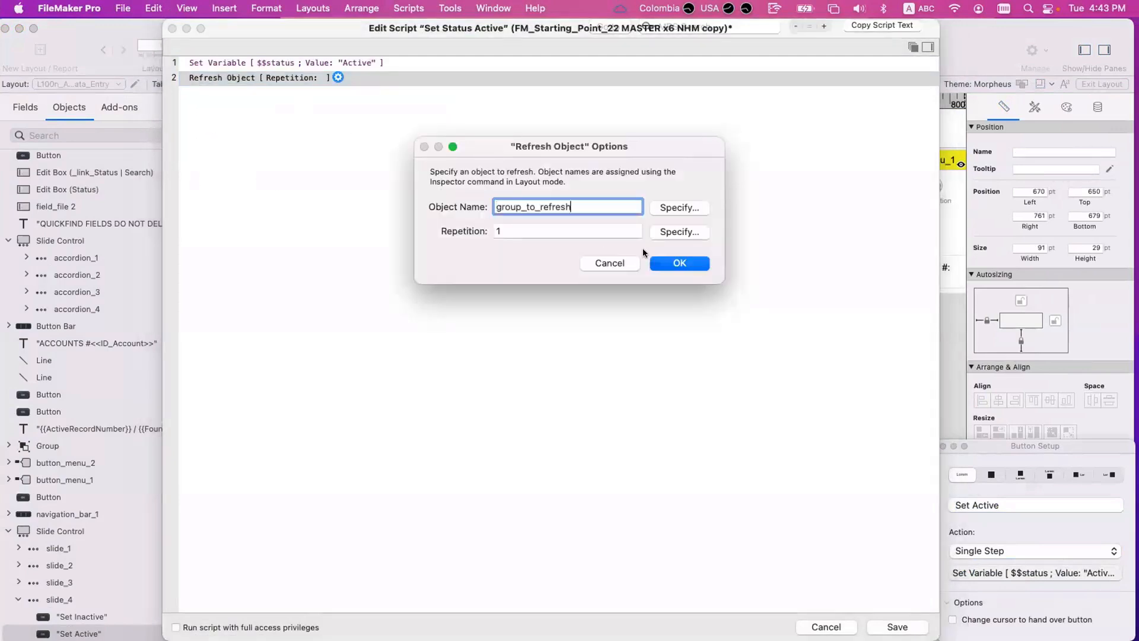
left_click(688, 265)
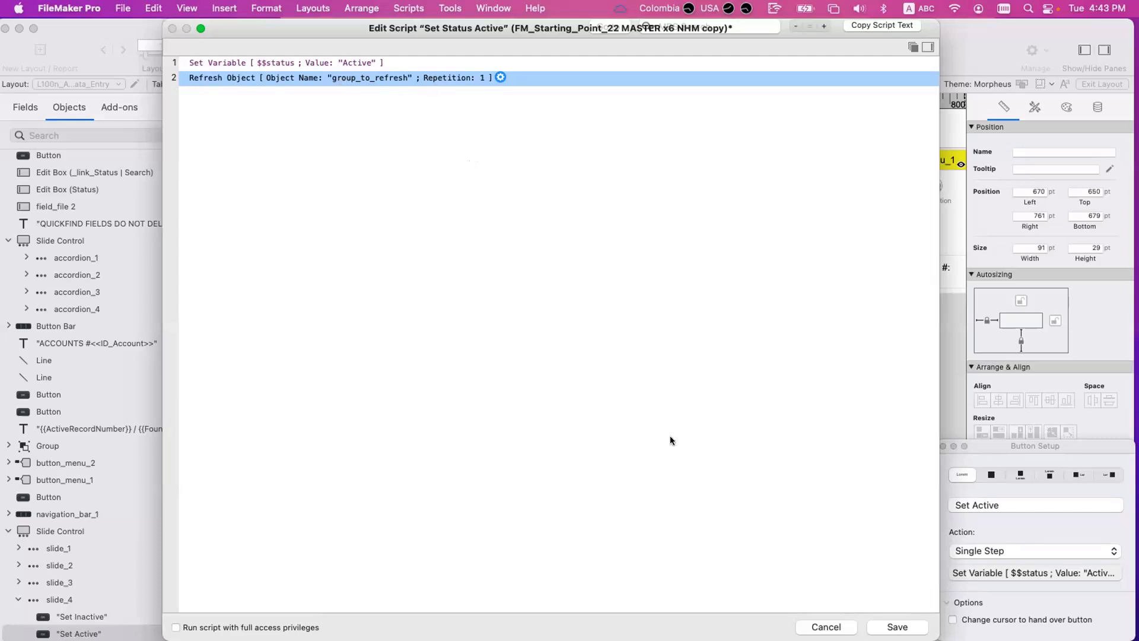
left_click(894, 626)
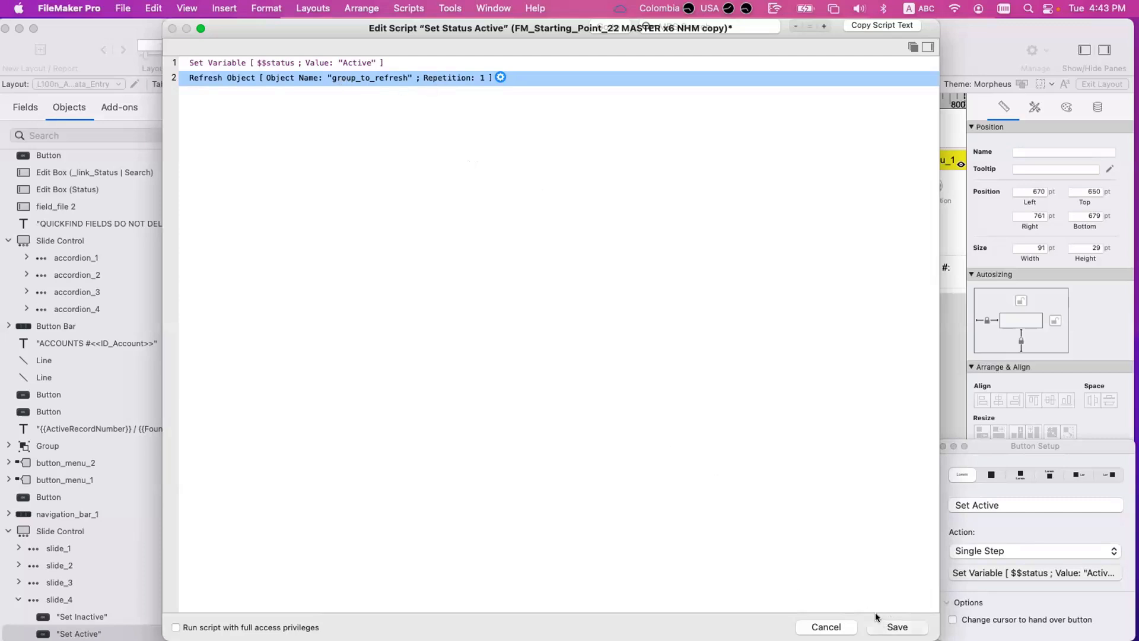
In Browse mode, inspect the $$status variable in the Data Viewer and place the viewer and the Accounts window side by side
scroll(781, 581, "right", 3)
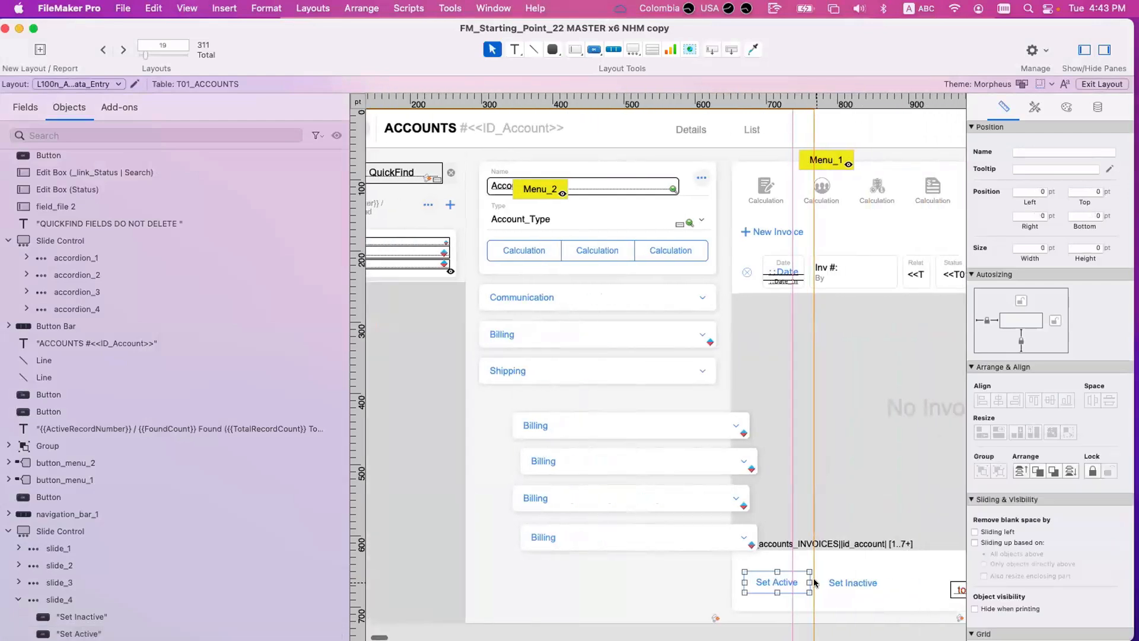
key("super+b")
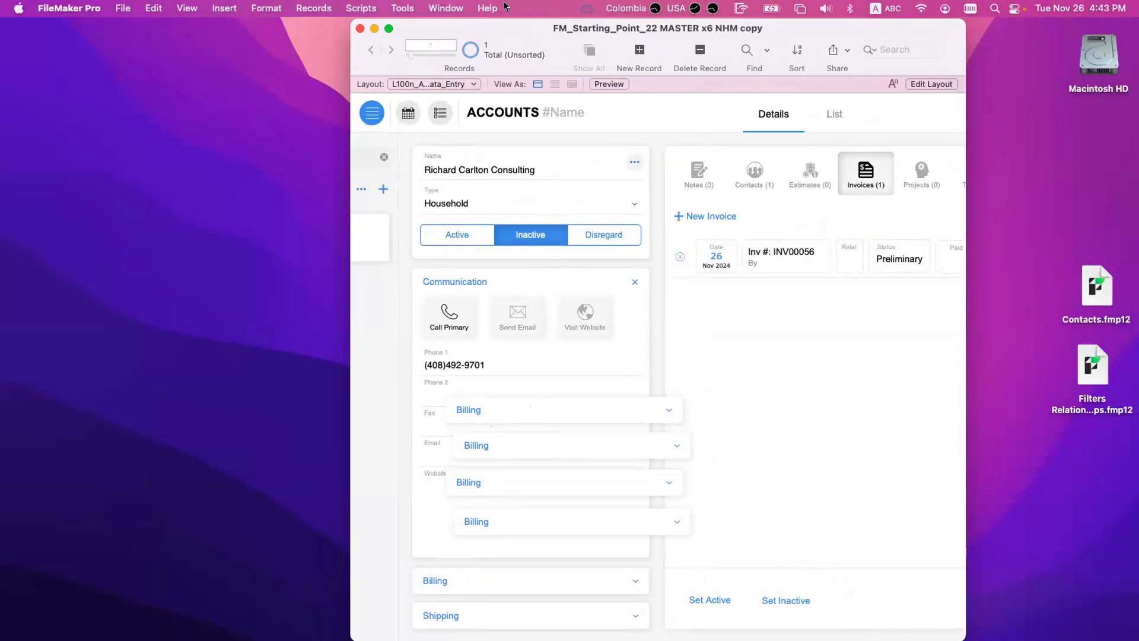
left_click(402, 8)
left_click(415, 69)
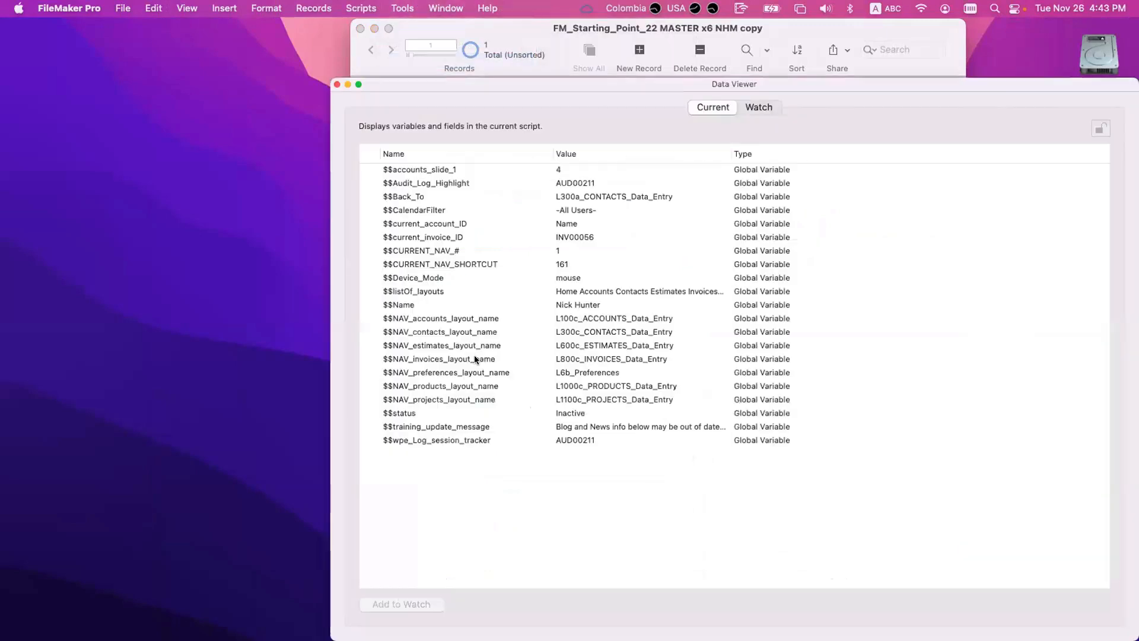
left_click(436, 414)
left_click_drag(561, 85, 957, 84)
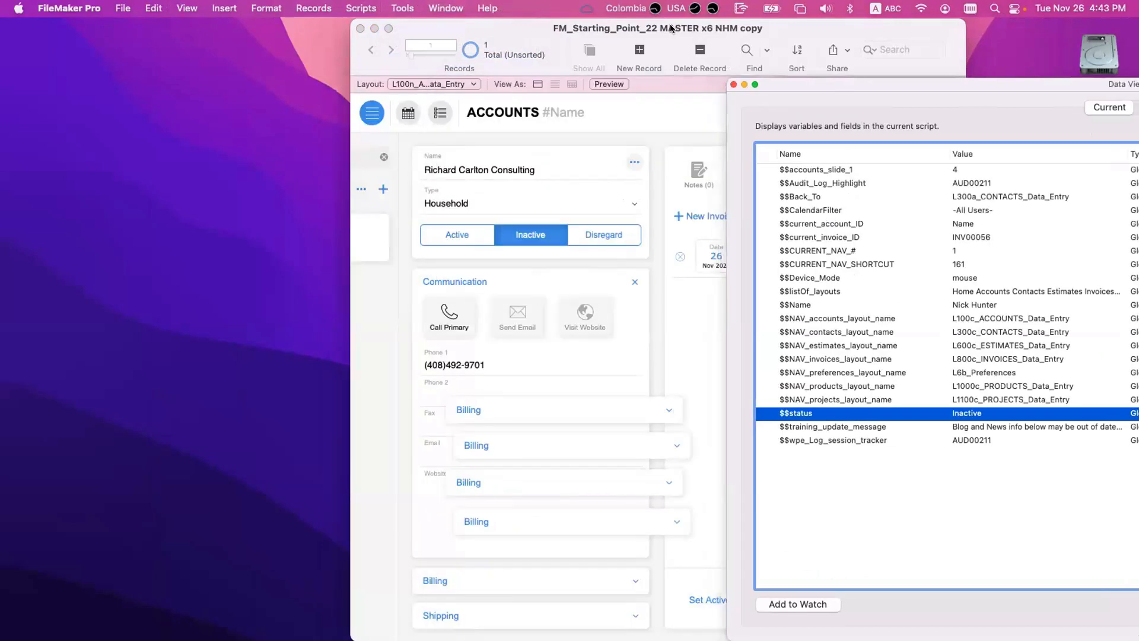
left_click_drag(673, 29, 440, 11)
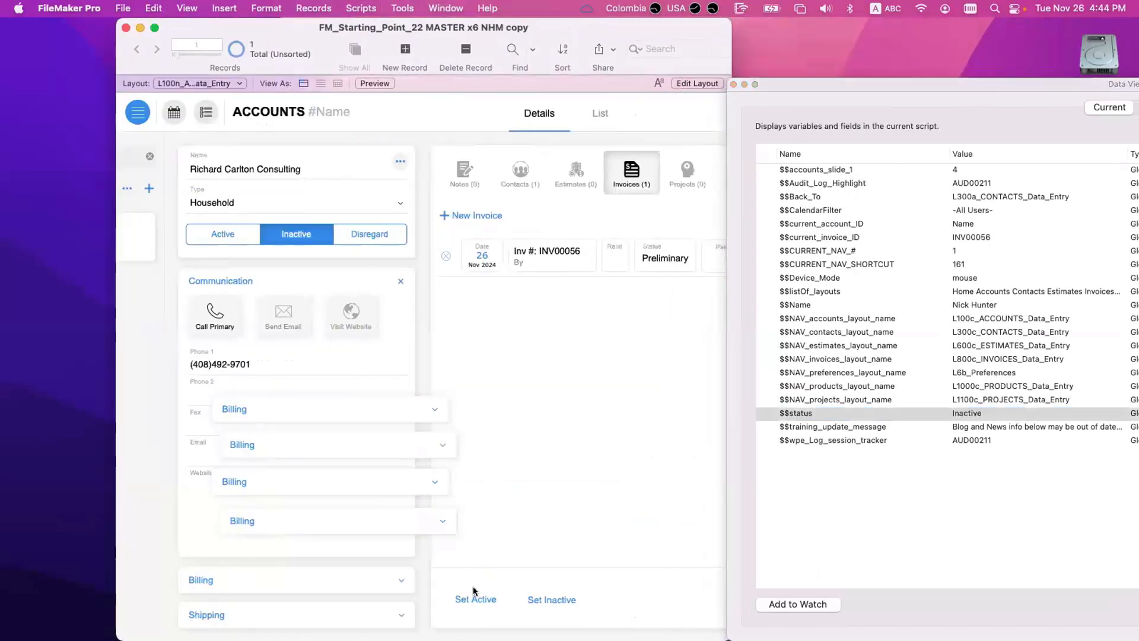
Open the Script Debugger and move it clear of the Set Active button
left_click(429, 8)
left_click(401, 6)
left_click(401, 7)
left_click(439, 32)
left_click_drag(678, 121, 794, 120)
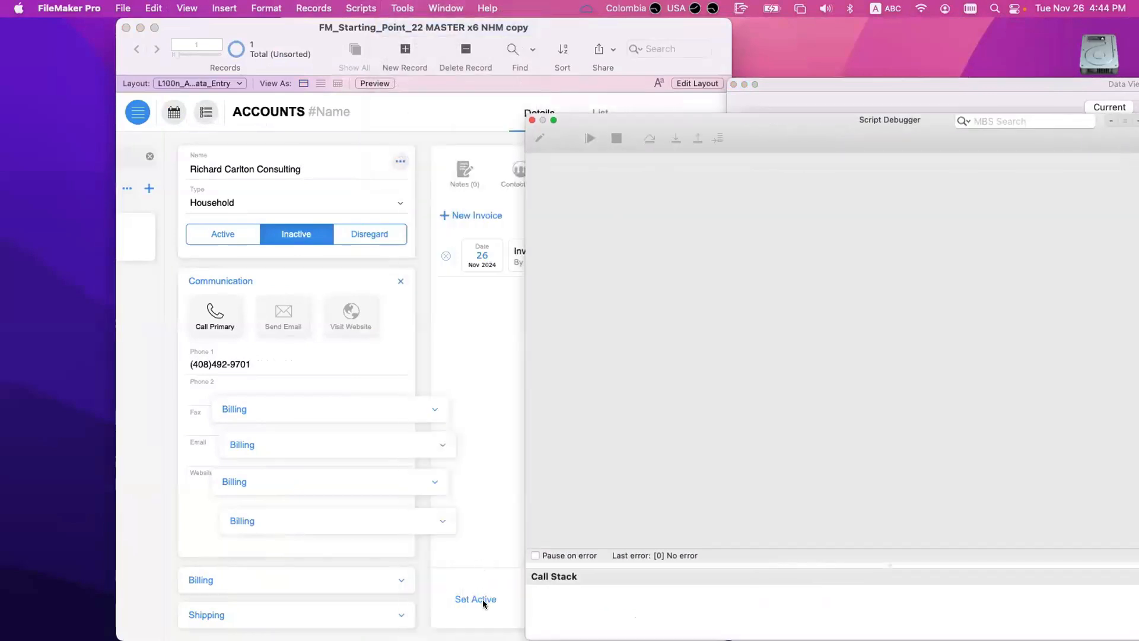
Run the Set Active button's script step by step in the debugger, and close the debugger and Data Viewer
left_click(483, 599)
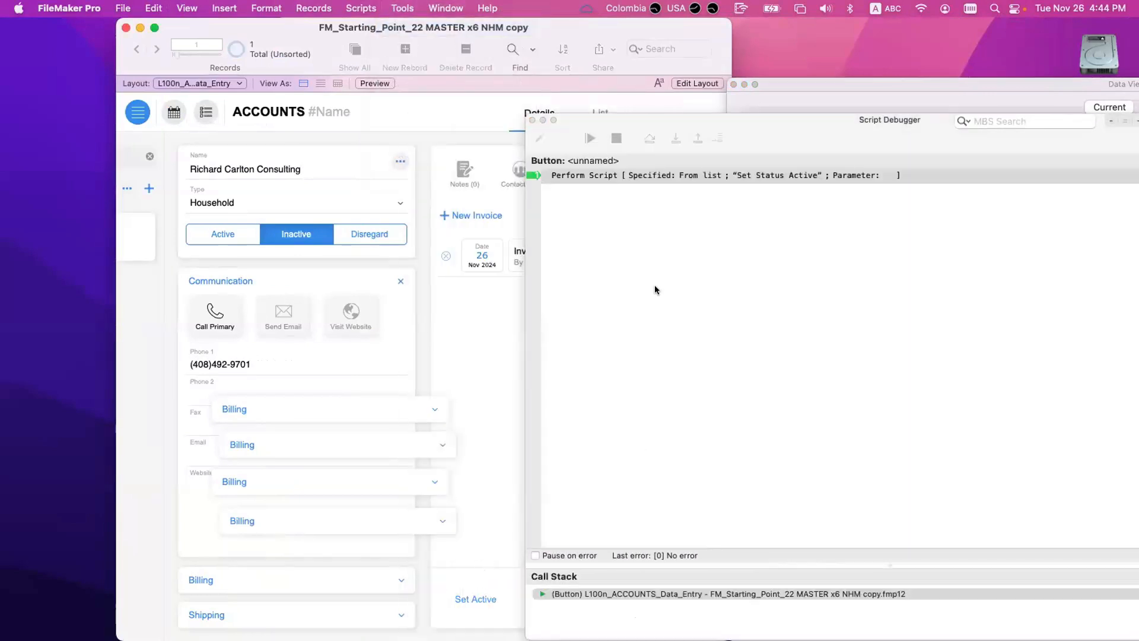
left_click(675, 138)
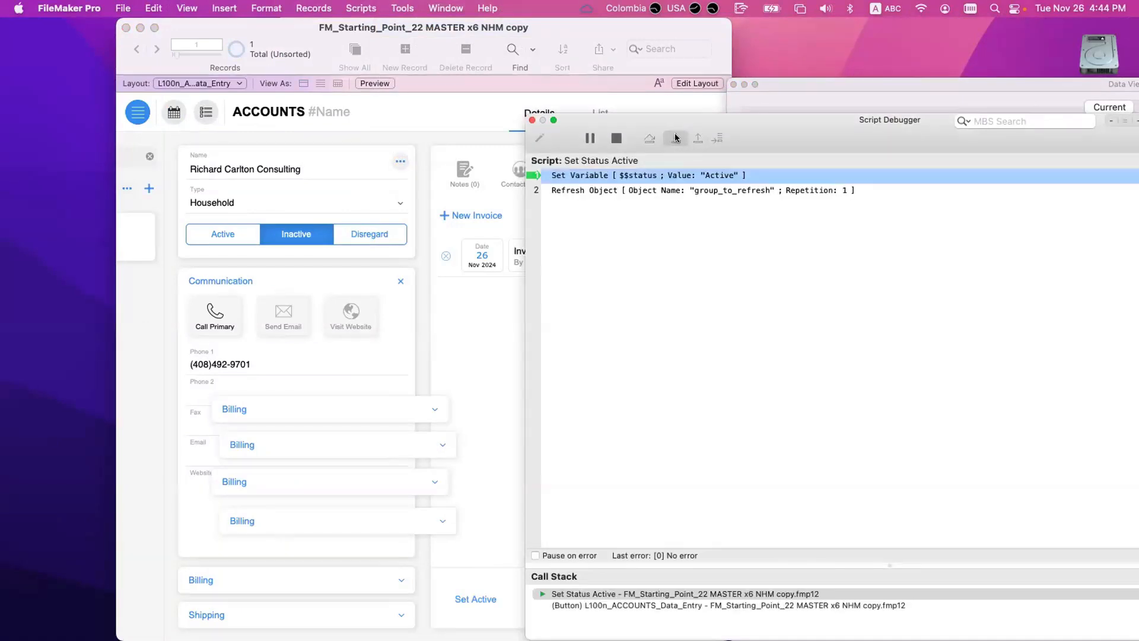
left_click(675, 138)
left_click_drag(774, 121, 684, 192)
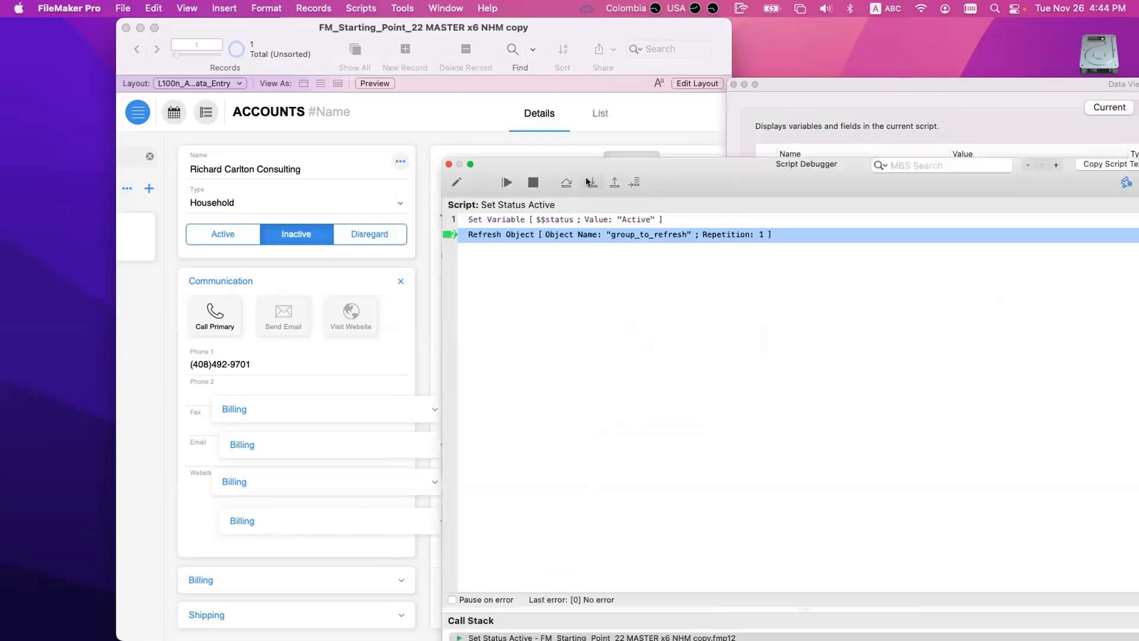
left_click(588, 182)
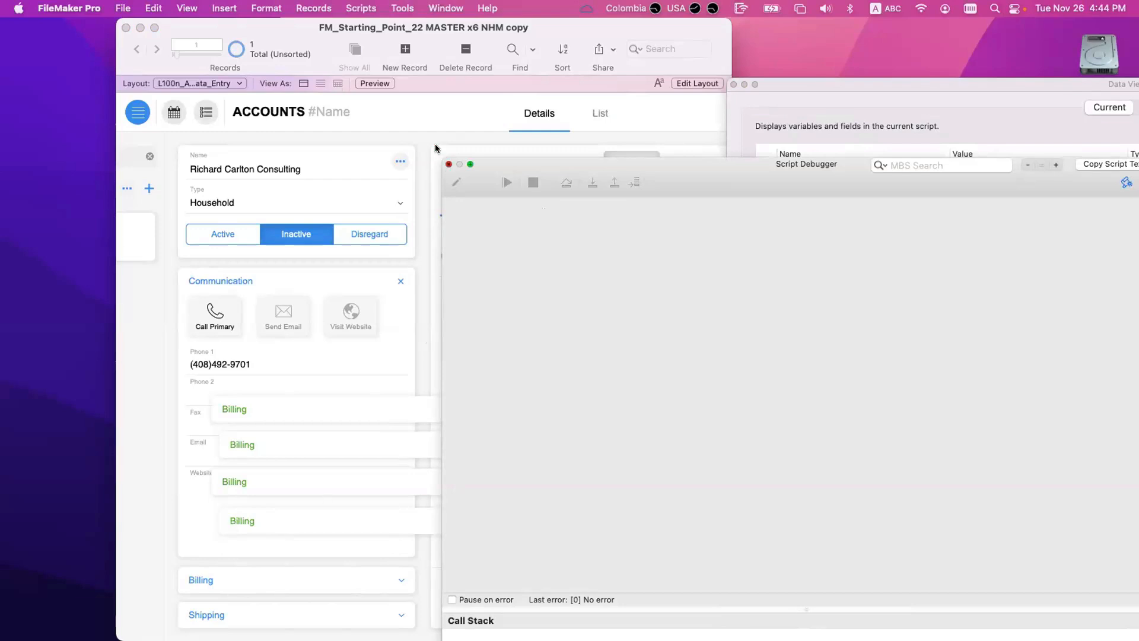
left_click(449, 165)
left_click(733, 85)
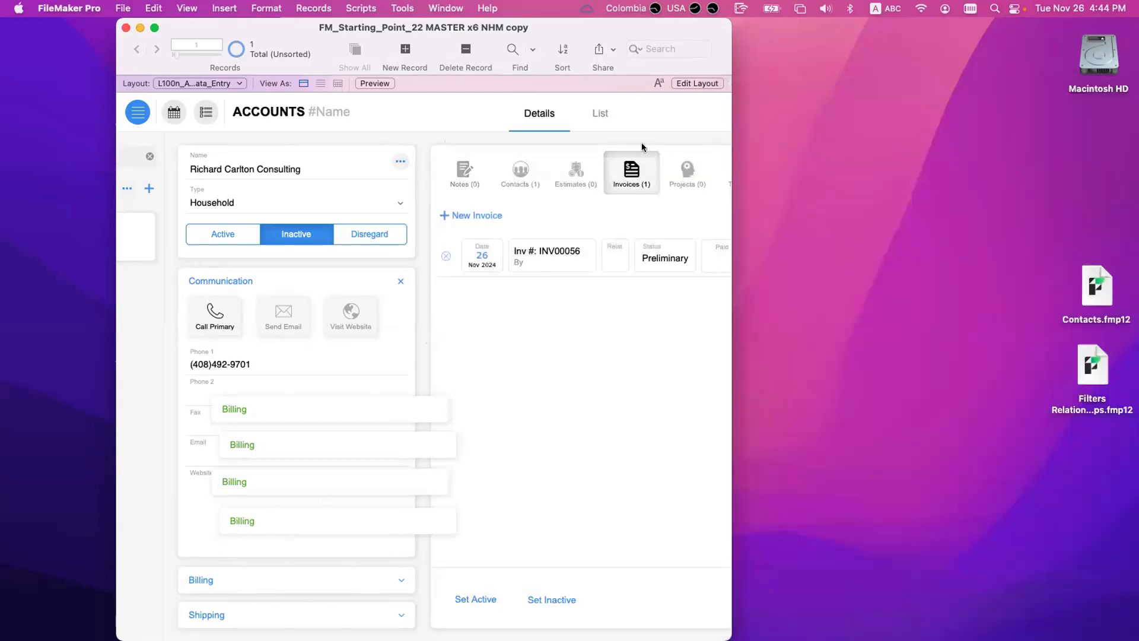
In Layout mode, delete the group_to_refresh group of Billing buttons from the Accounts layout
key("super+l")
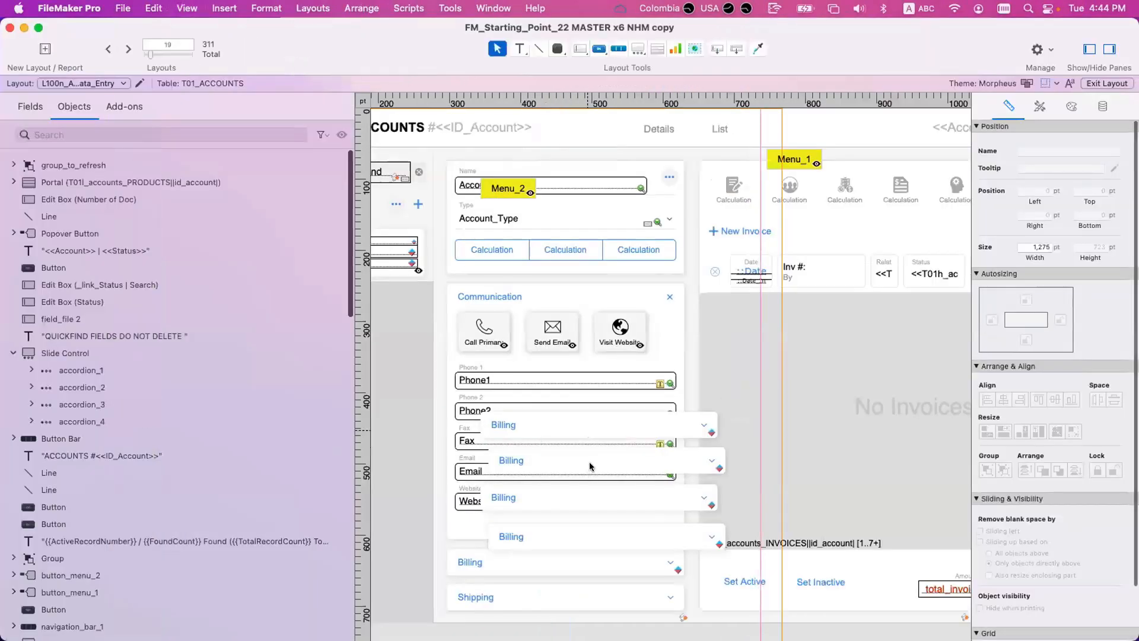
left_click_drag(589, 464, 806, 431)
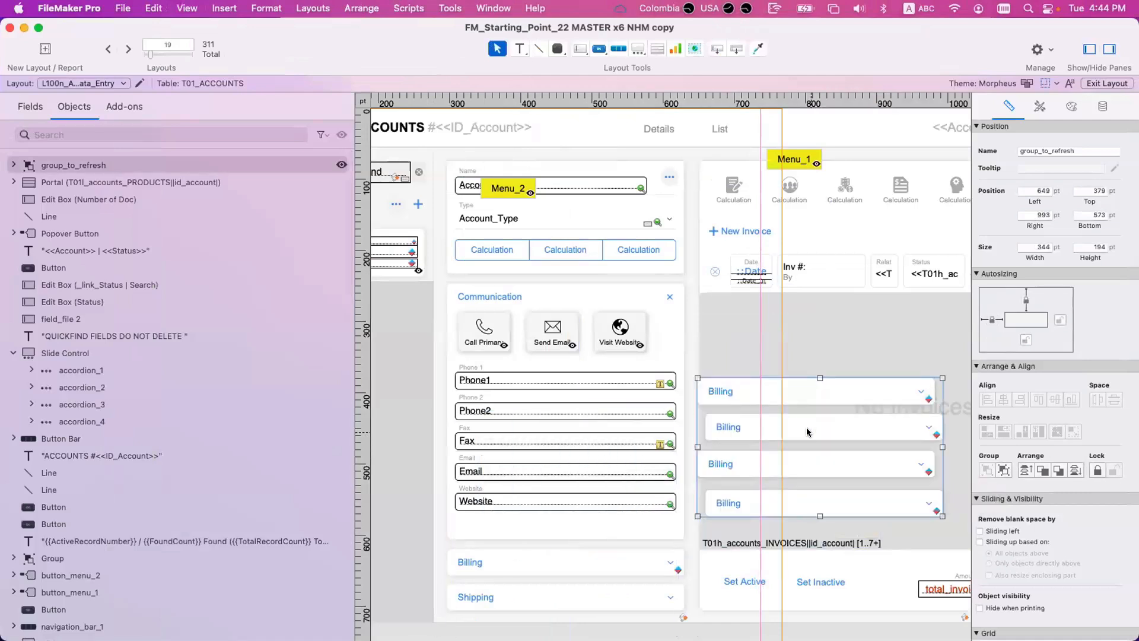
key("Delete")
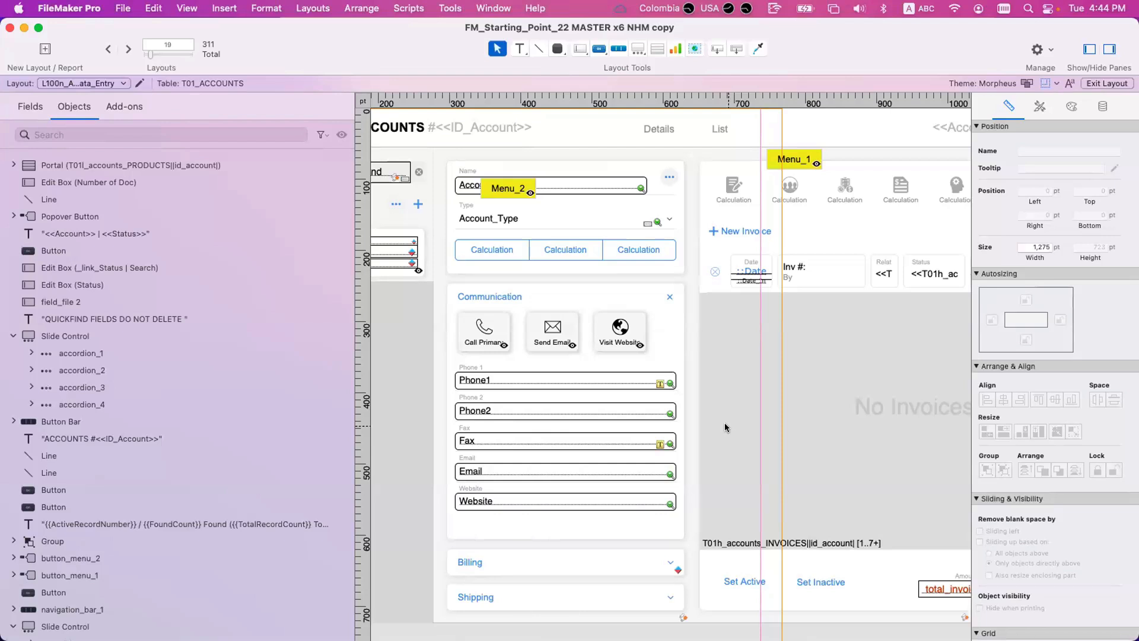
Draft a text field g_Status with global storage in the ACC_Accounts table, and discard the database changes
key("super+shift+d")
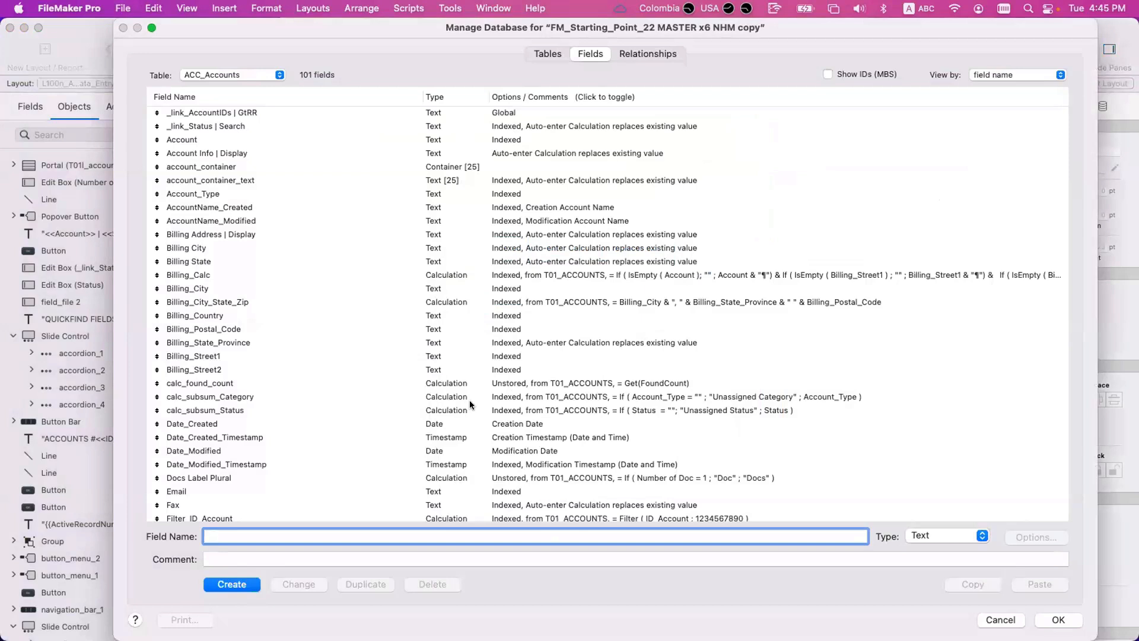
type("g_Status")
left_click(231, 584)
left_click(1055, 534)
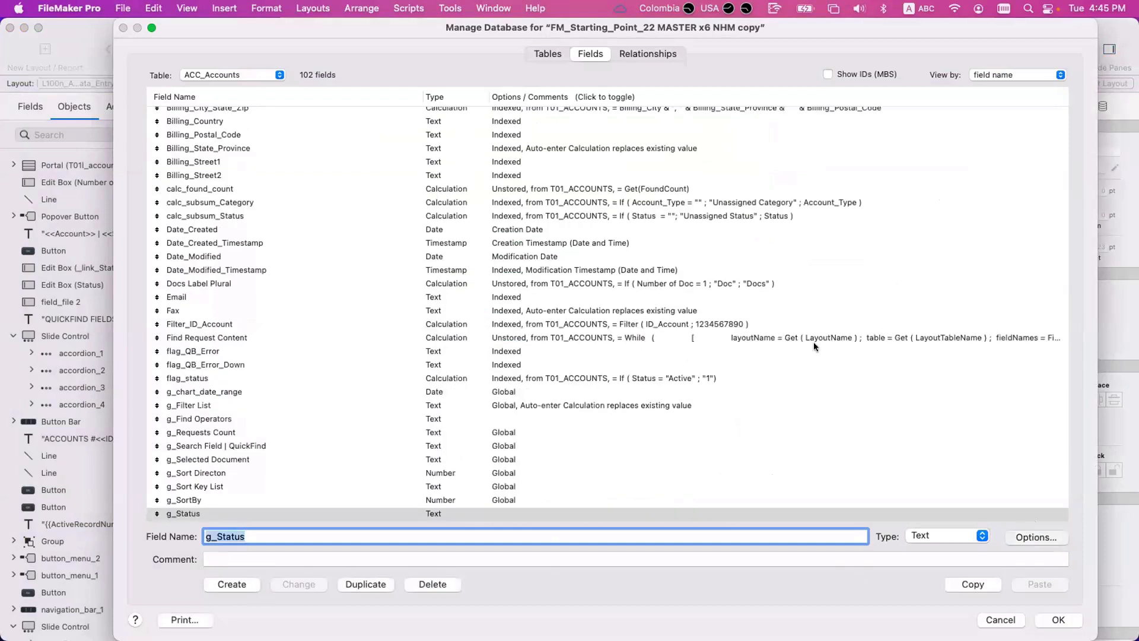
left_click(834, 224)
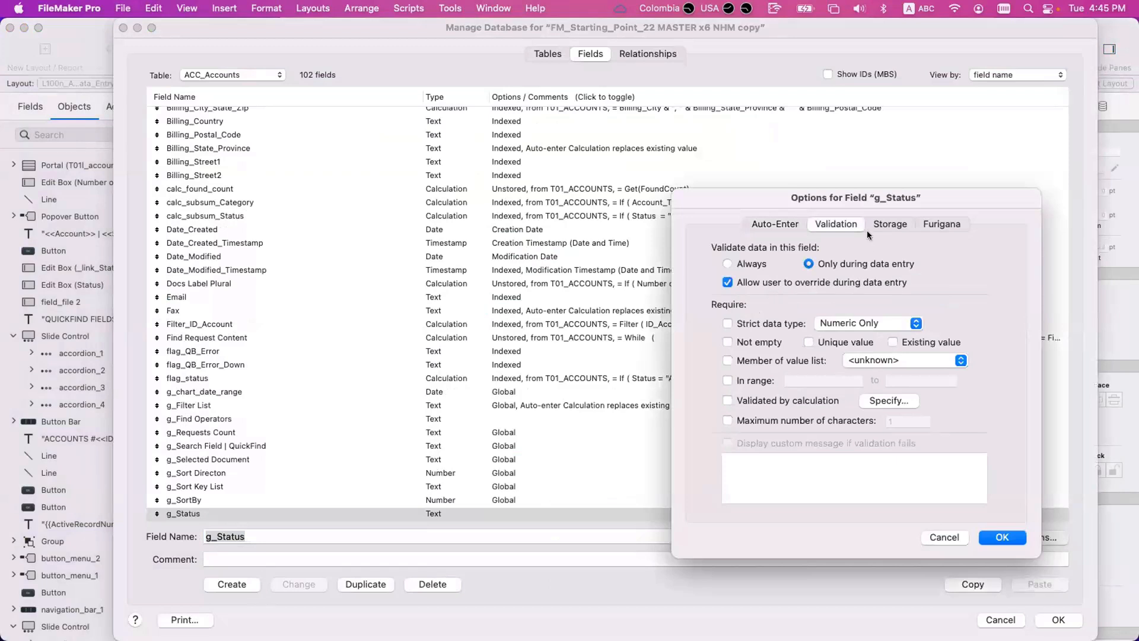
left_click(884, 225)
left_click(763, 302)
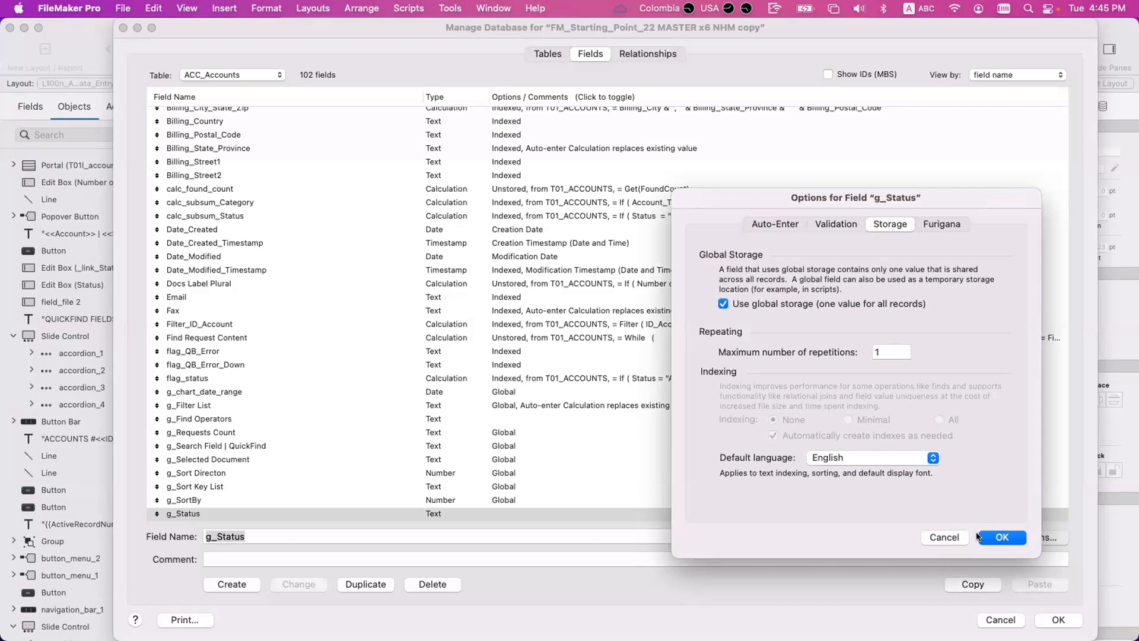
left_click(960, 538)
left_click(1001, 619)
left_click(287, 199)
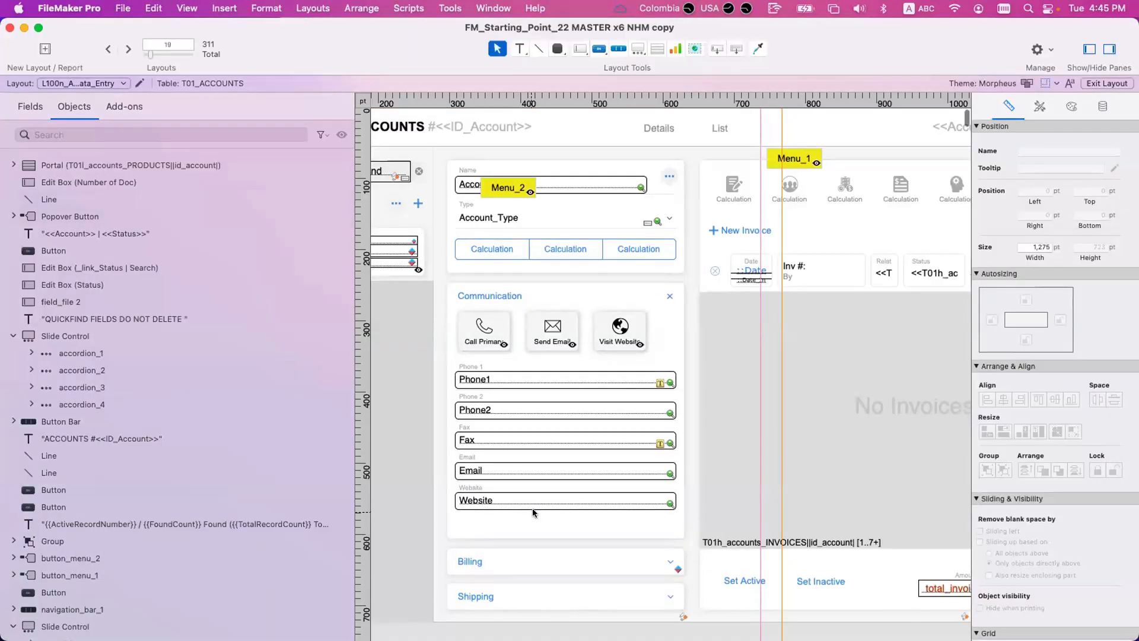
Delete the Set Active and Set Inactive buttons from the layout, and view the Accounts record in a wider Browse mode window
left_click(574, 522)
left_click(590, 544)
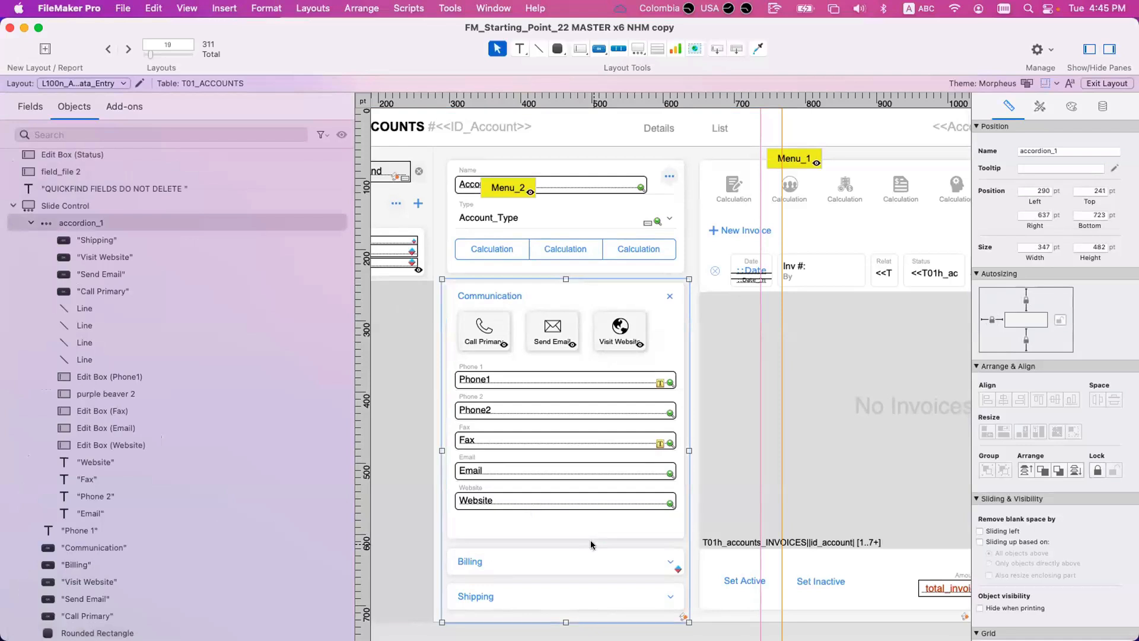
left_click(743, 586)
left_click(822, 586, "shift")
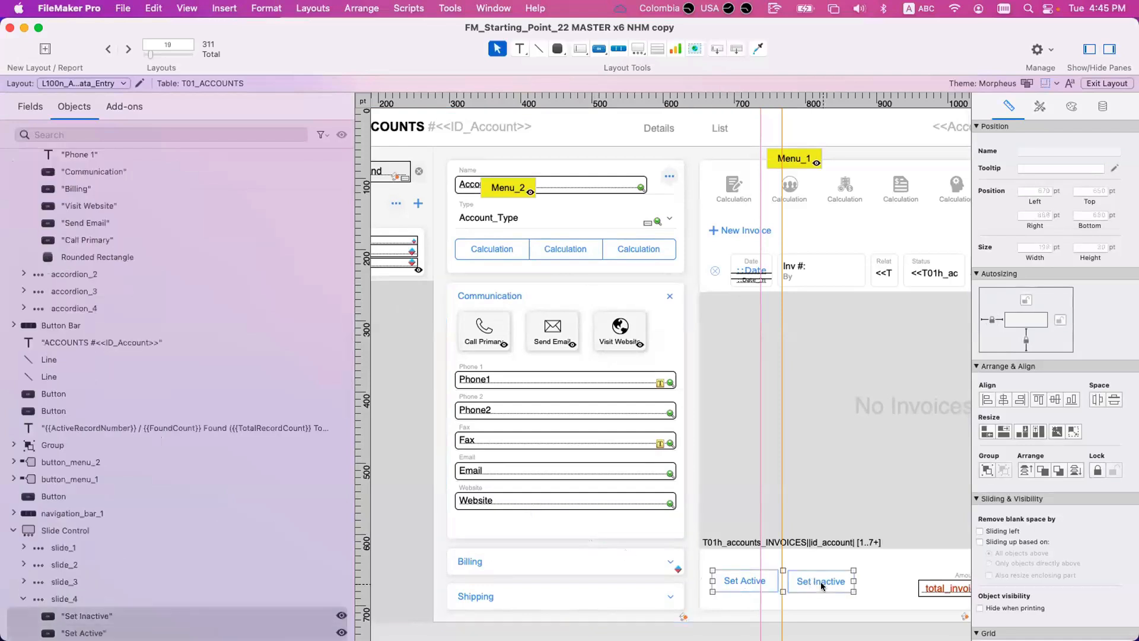
key("Delete")
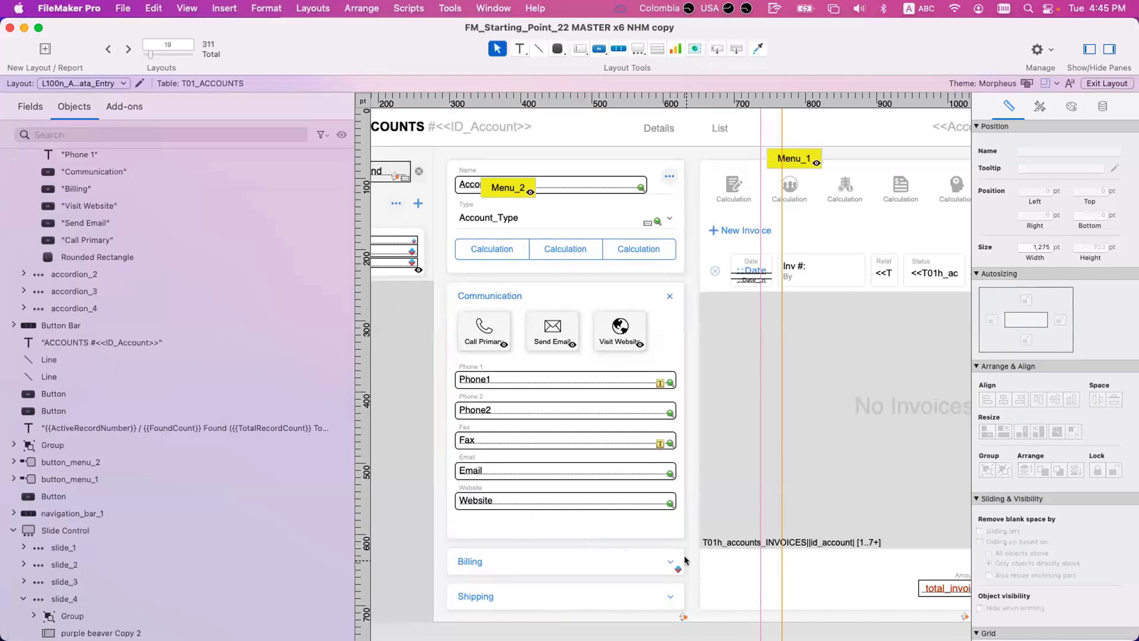
key("super+b")
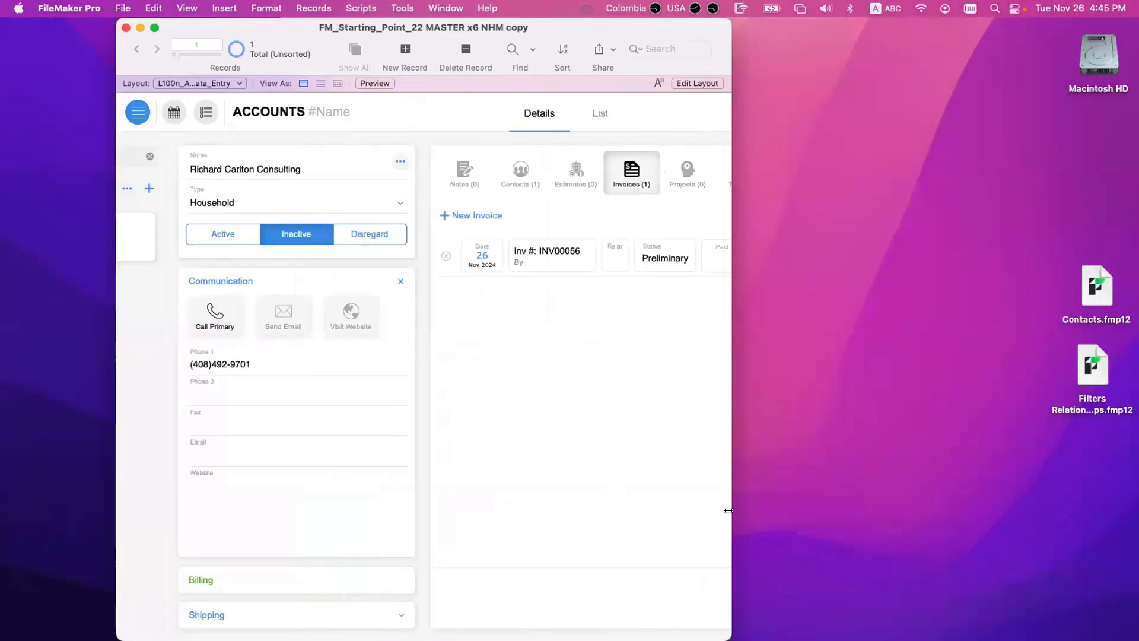
left_click_drag(730, 511, 973, 512)
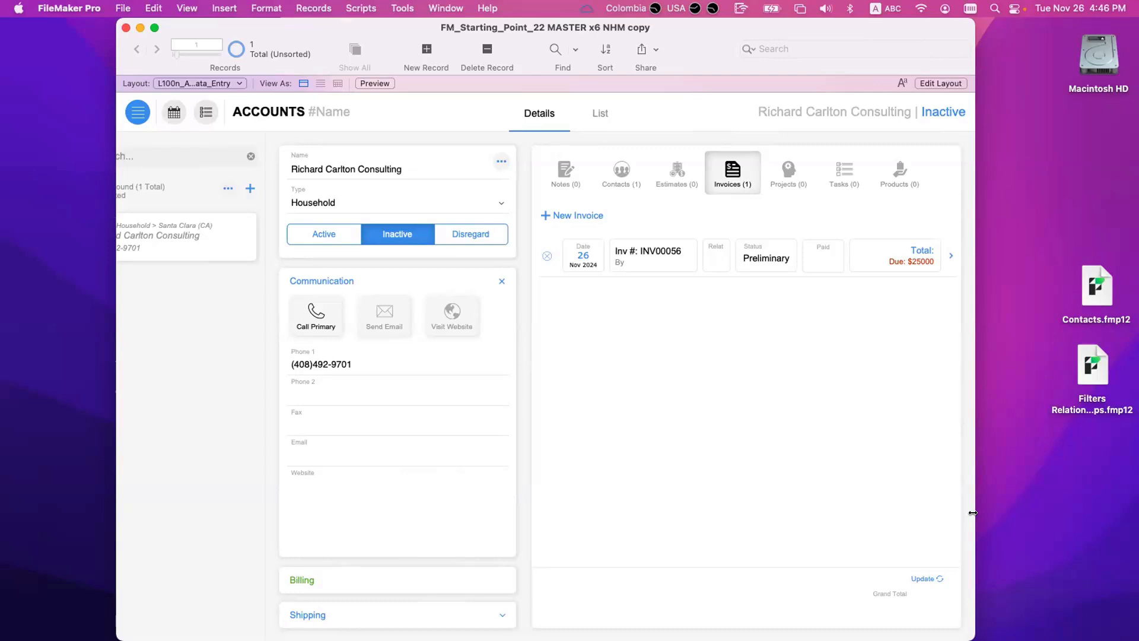
In Layout mode, change the tag_Billing State CA field's type to Text in ACC_Accounts, and view the layout field's data formatting options
key("super+l")
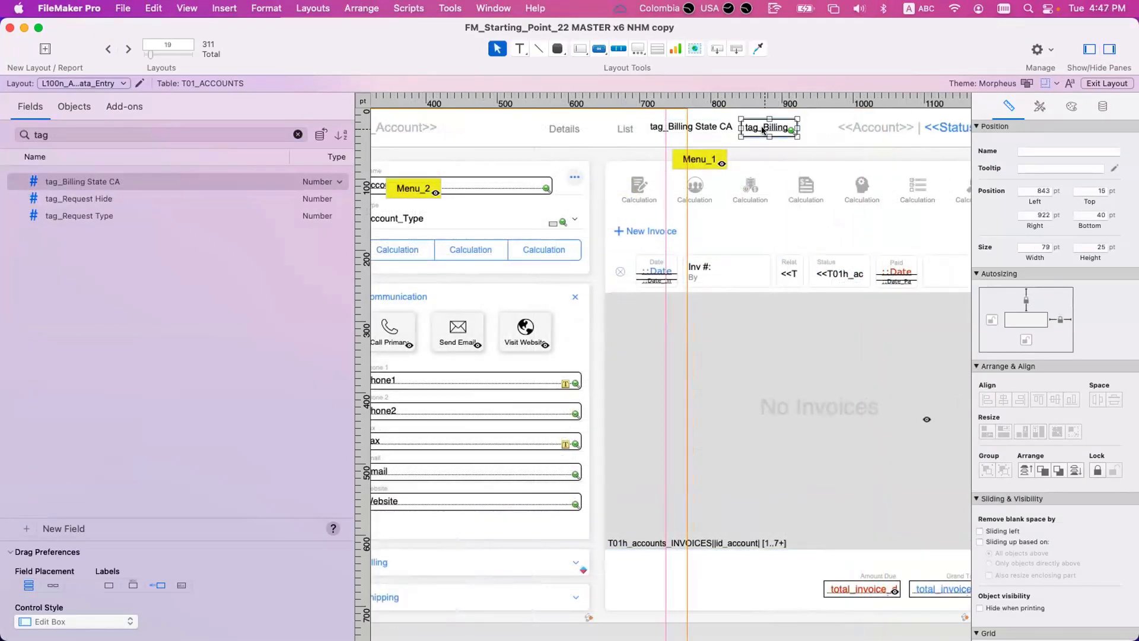
key("super+shift+d")
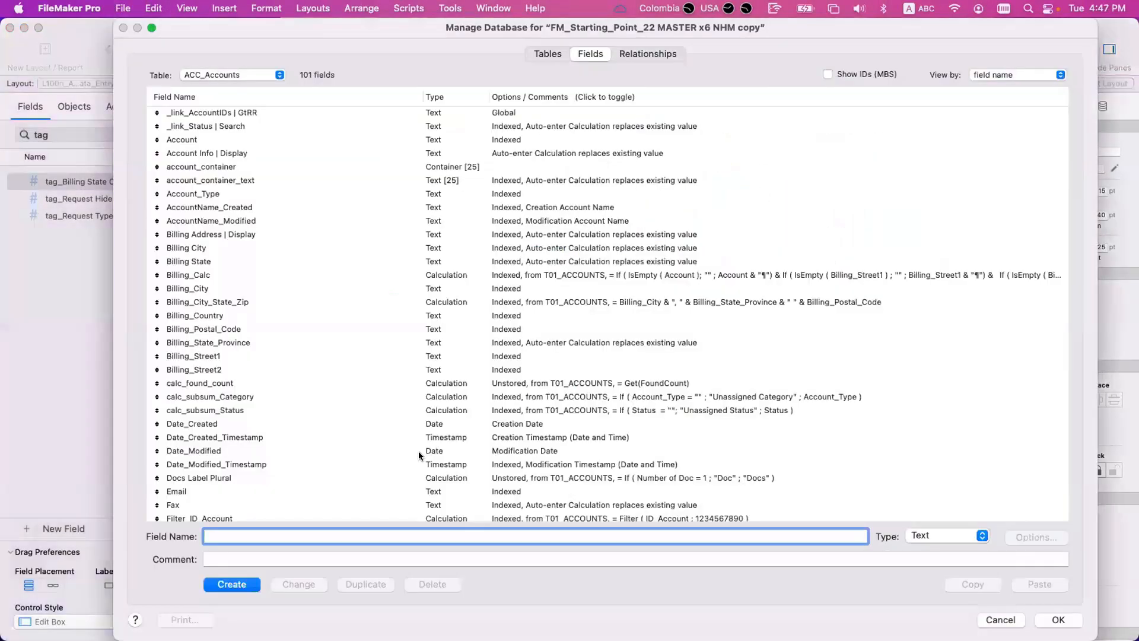
left_click(418, 452)
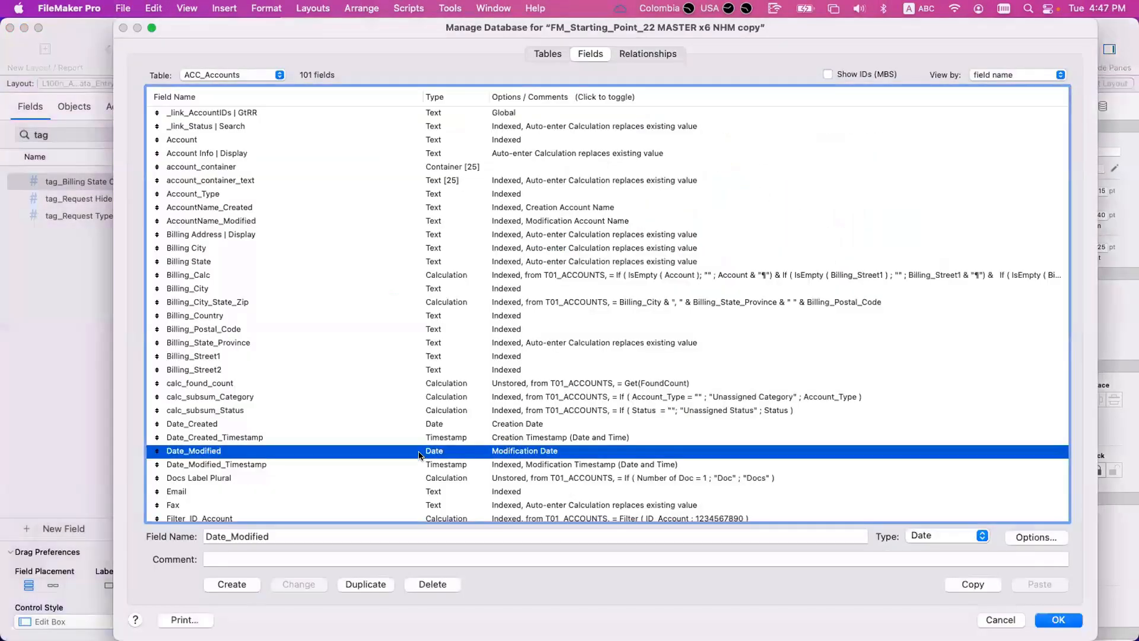
key("t")
scroll(418, 456, "down", 2)
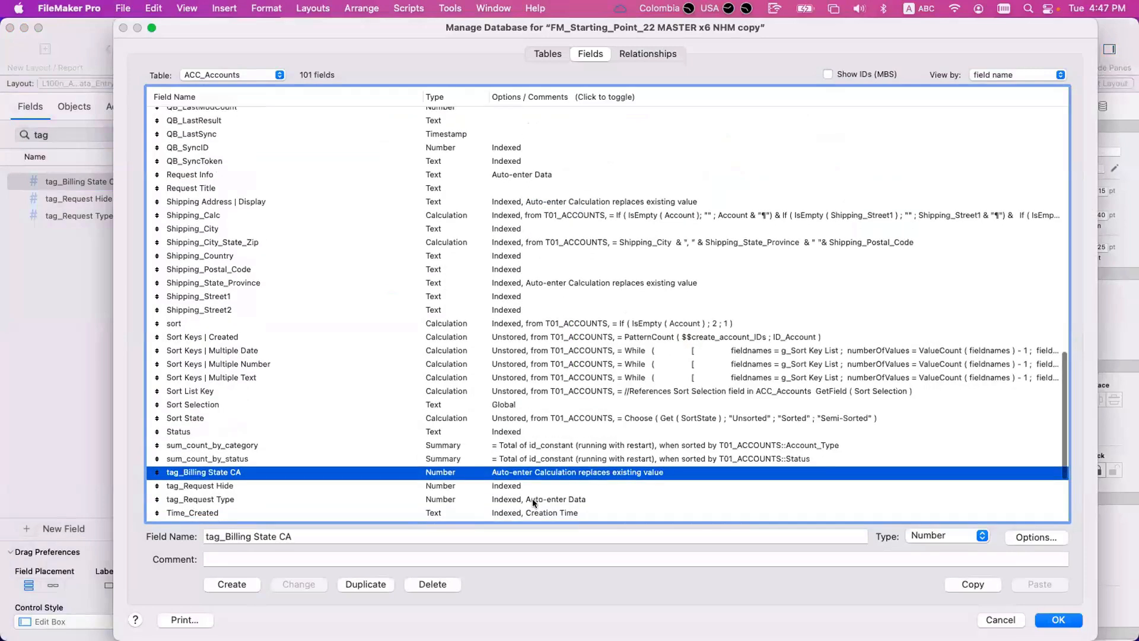
left_click(946, 536)
left_click(931, 522)
left_click(315, 586)
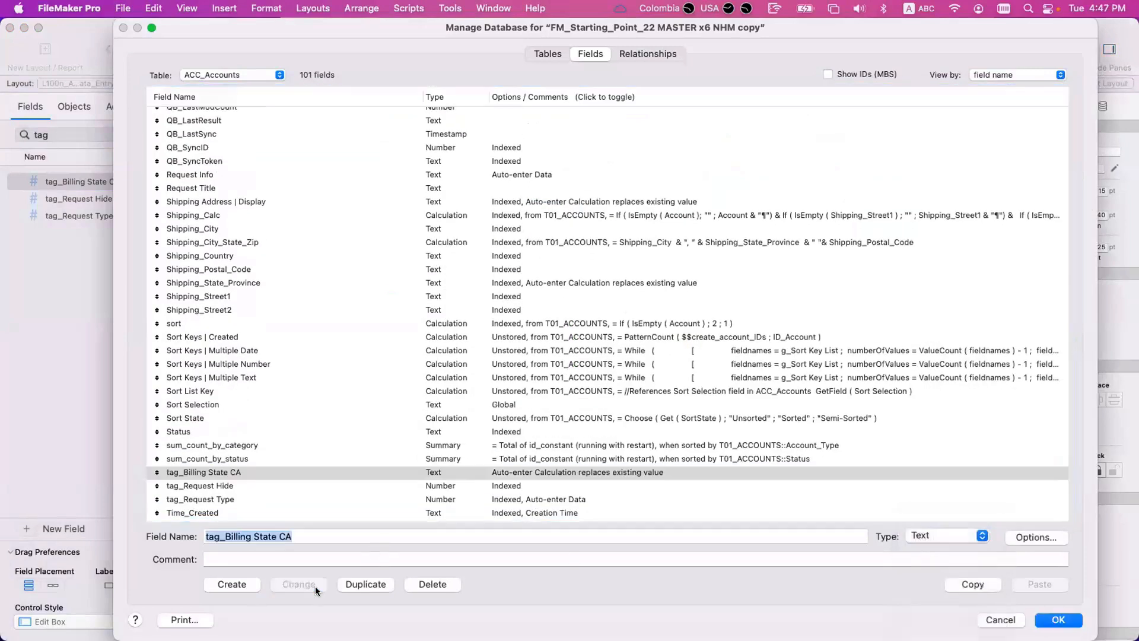
left_click(1050, 621)
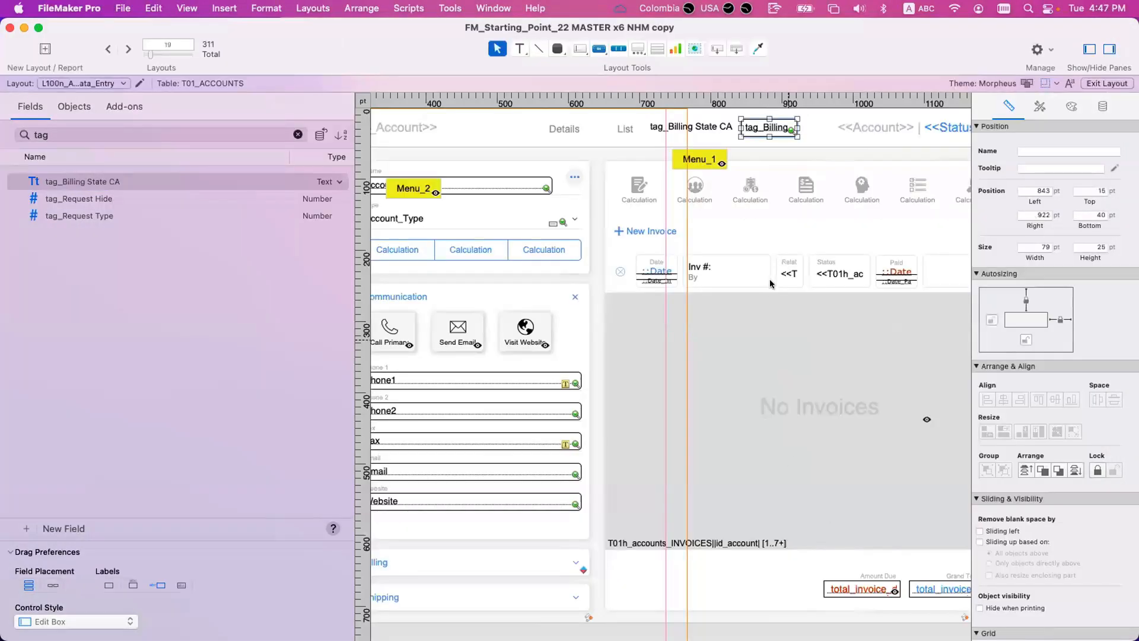
left_click(1100, 104)
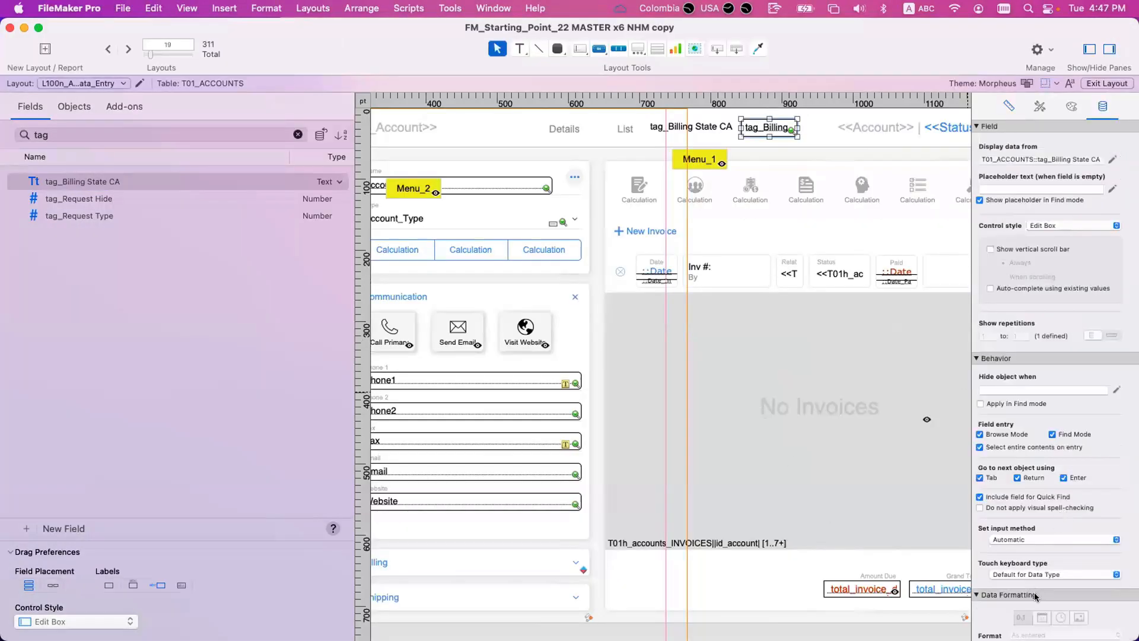
scroll(1033, 594, "down", 3)
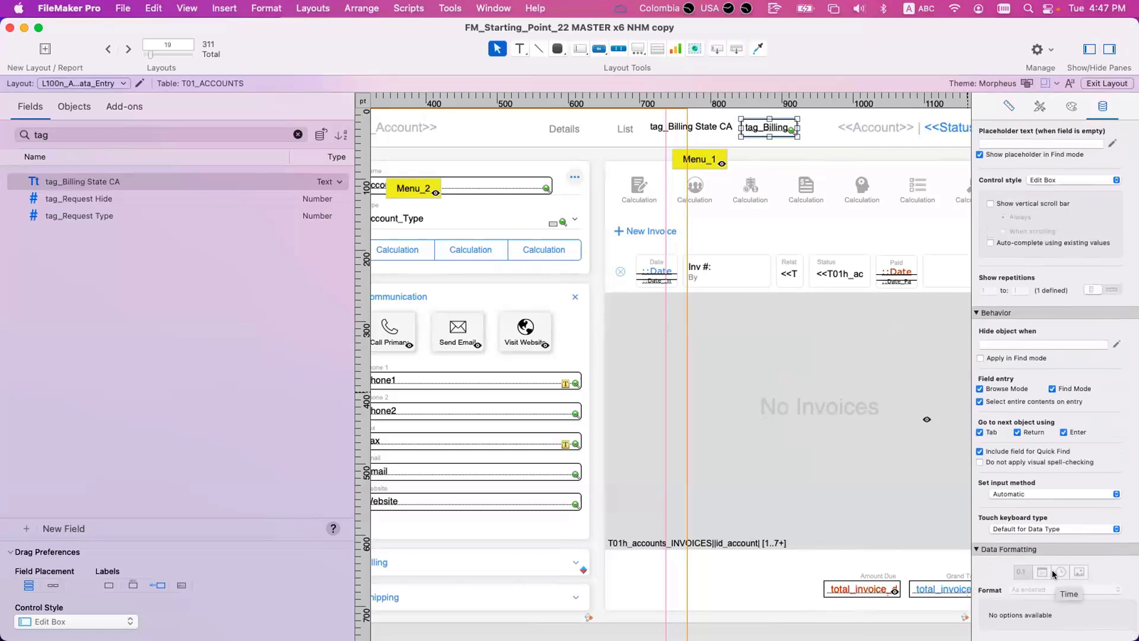
Set the tag_Billing State CA field's type back to Number in the ACC_Accounts table and save the database changes
key("super+shift+d")
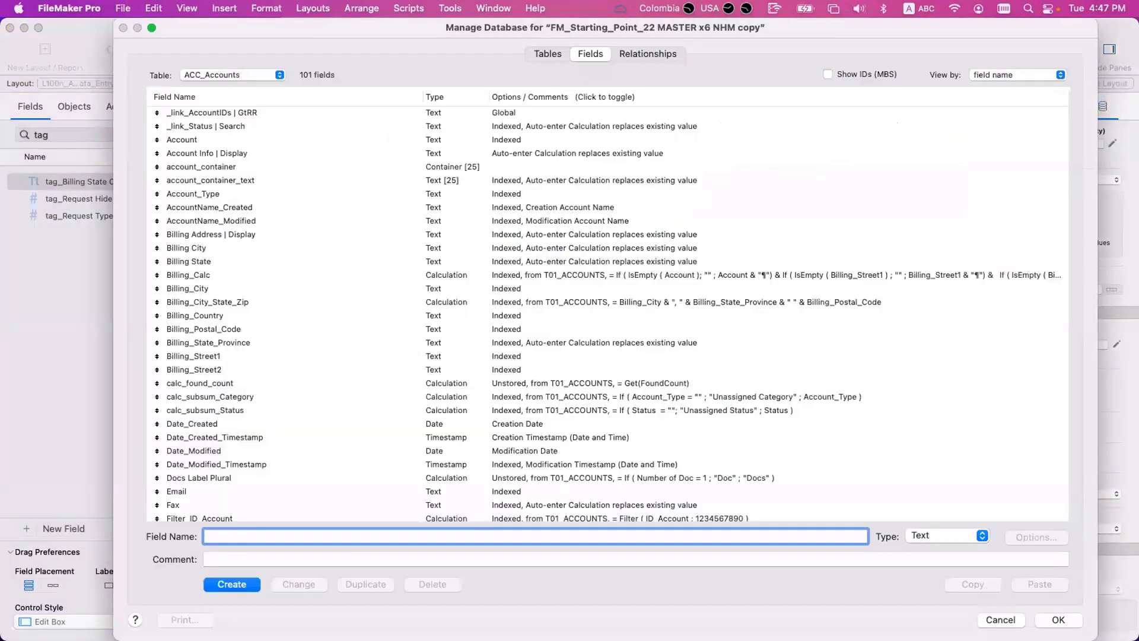
left_click(446, 481)
key("t")
scroll(446, 485, "down", 3)
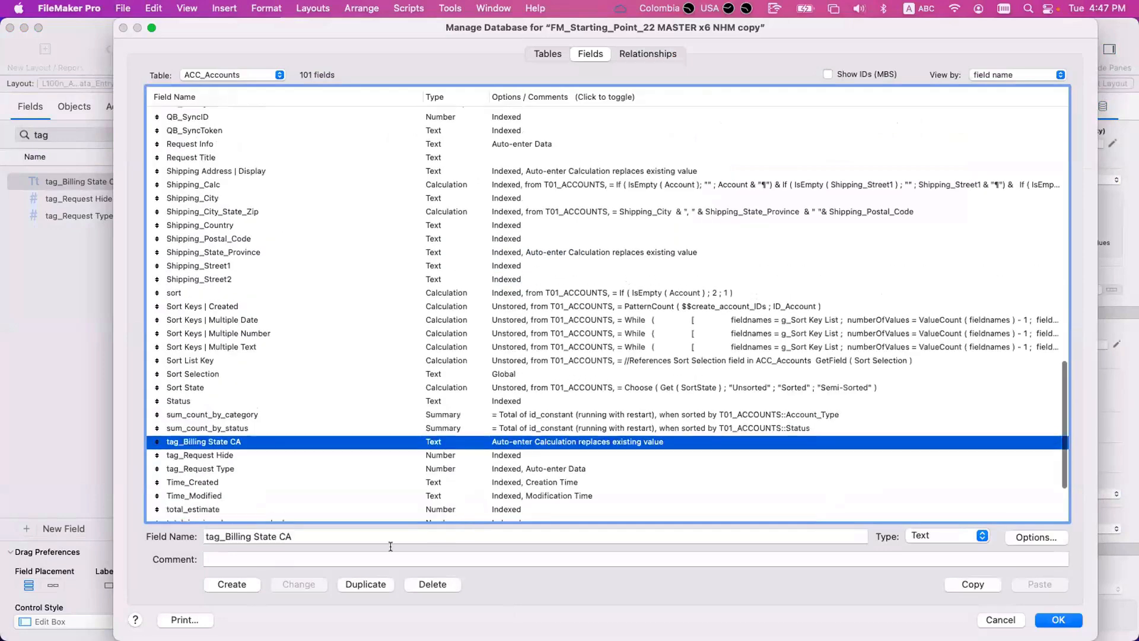
left_click(924, 535)
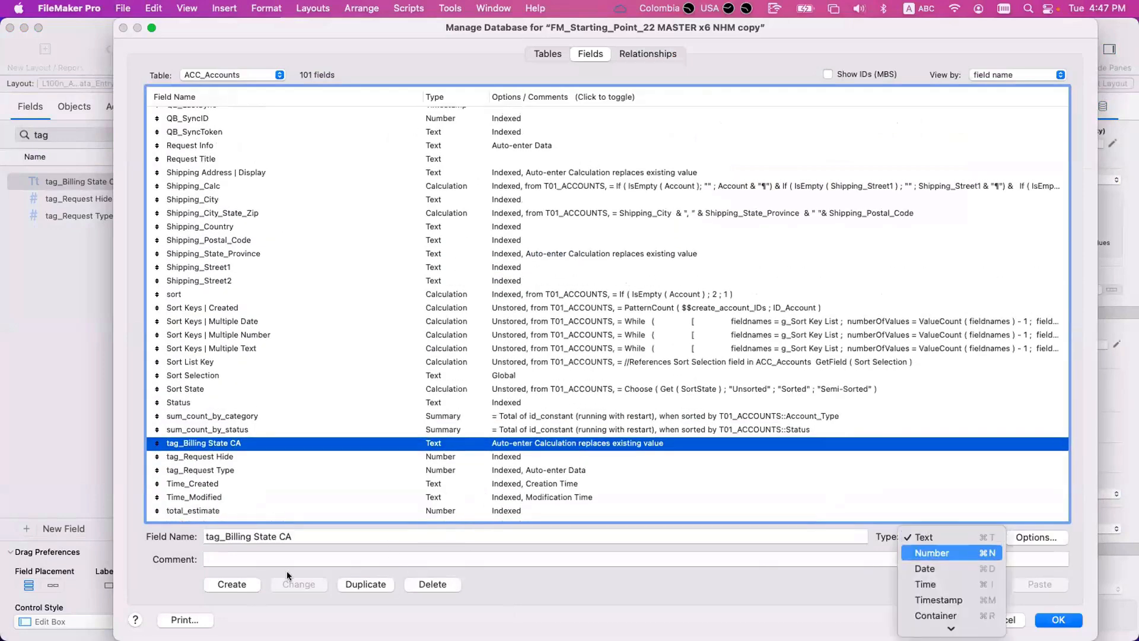
left_click(929, 554)
left_click(293, 584)
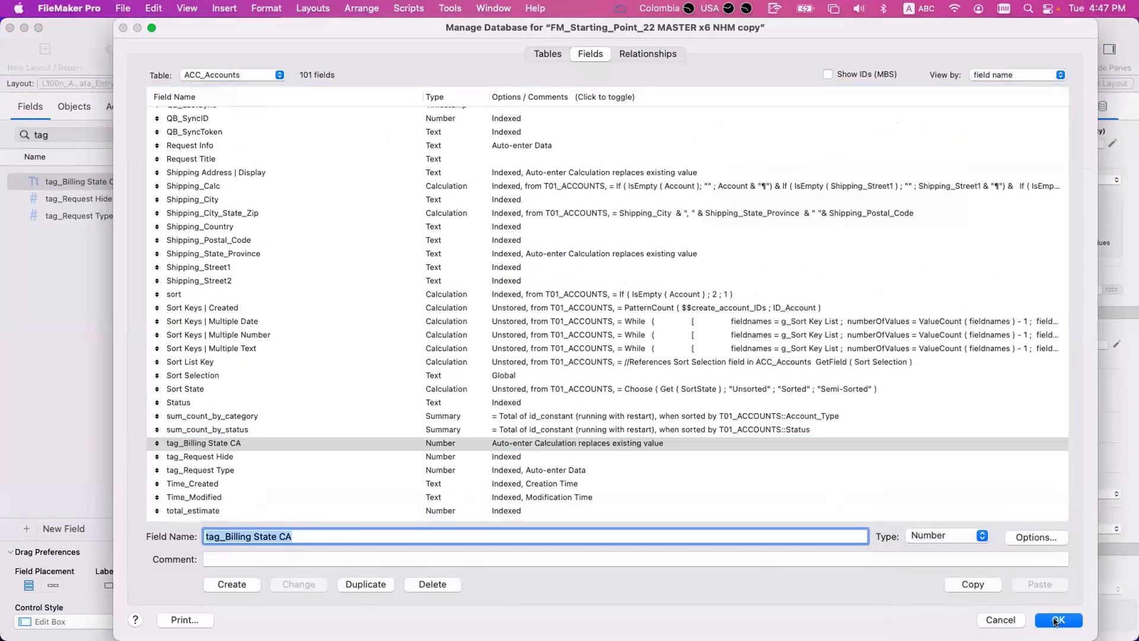
key("Return")
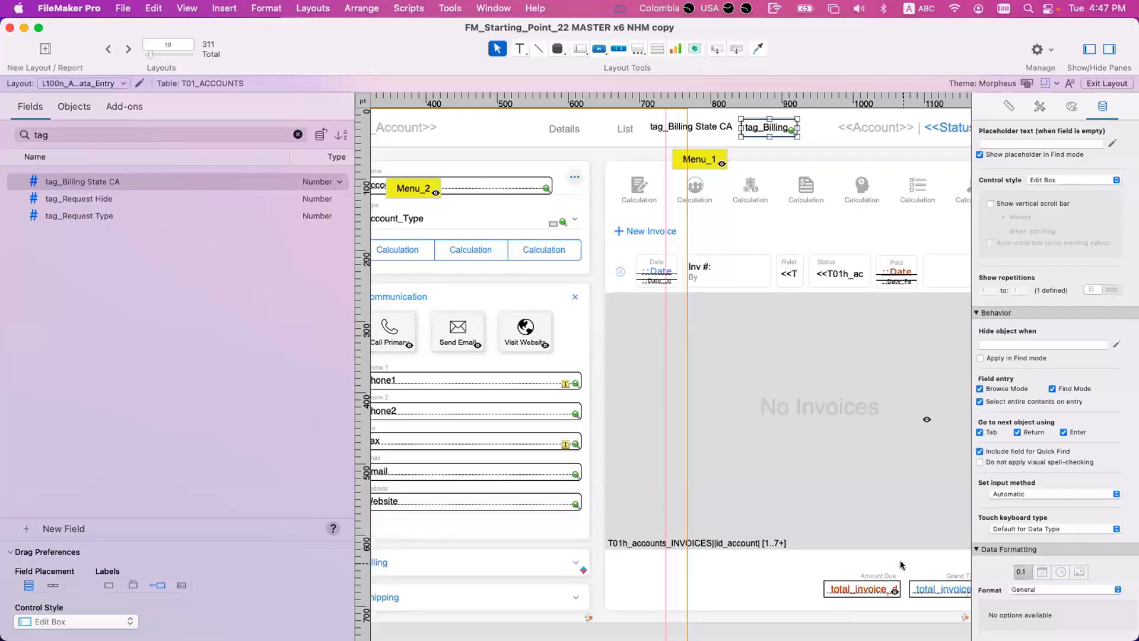
Format the tag_Billing State CA layout field as Boolean, showing non-zeros as "It is" and zeros as "It's not"
left_click(1045, 594)
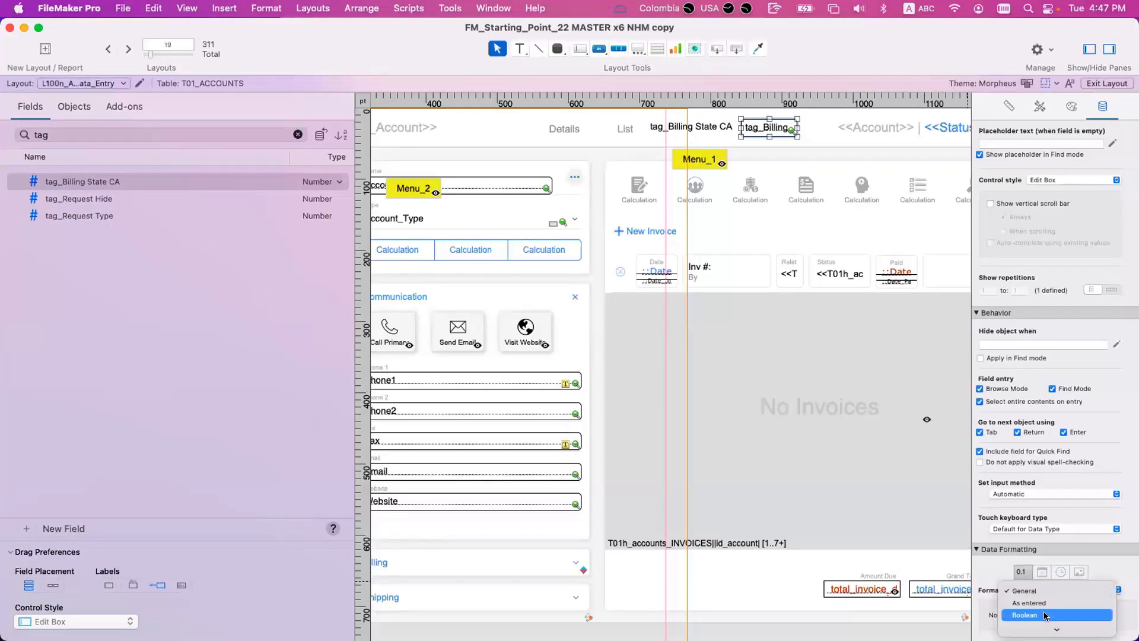
left_click(1046, 616)
scroll(911, 564, "down", 3)
scroll(1035, 598, "down", 1)
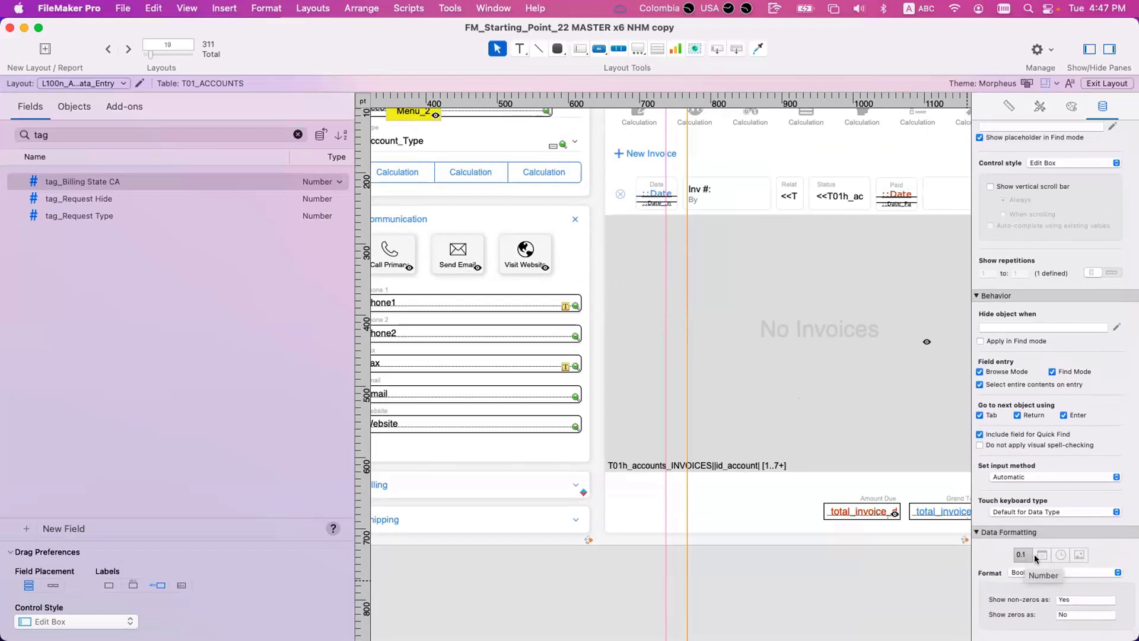
double_click(1070, 599)
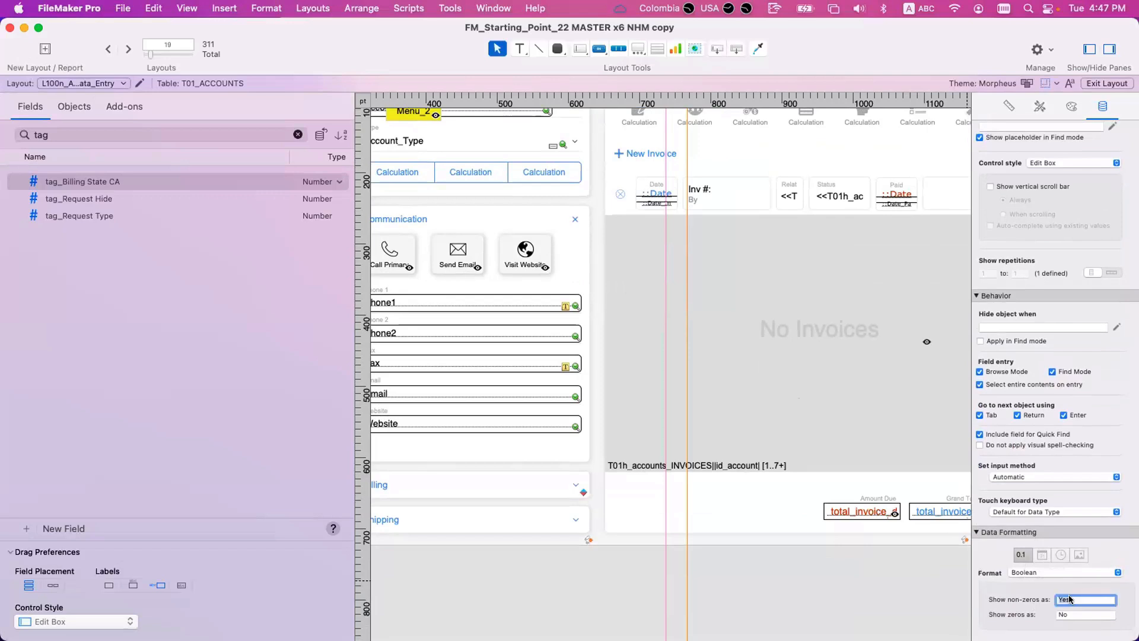
scroll(1068, 592, "up", 1)
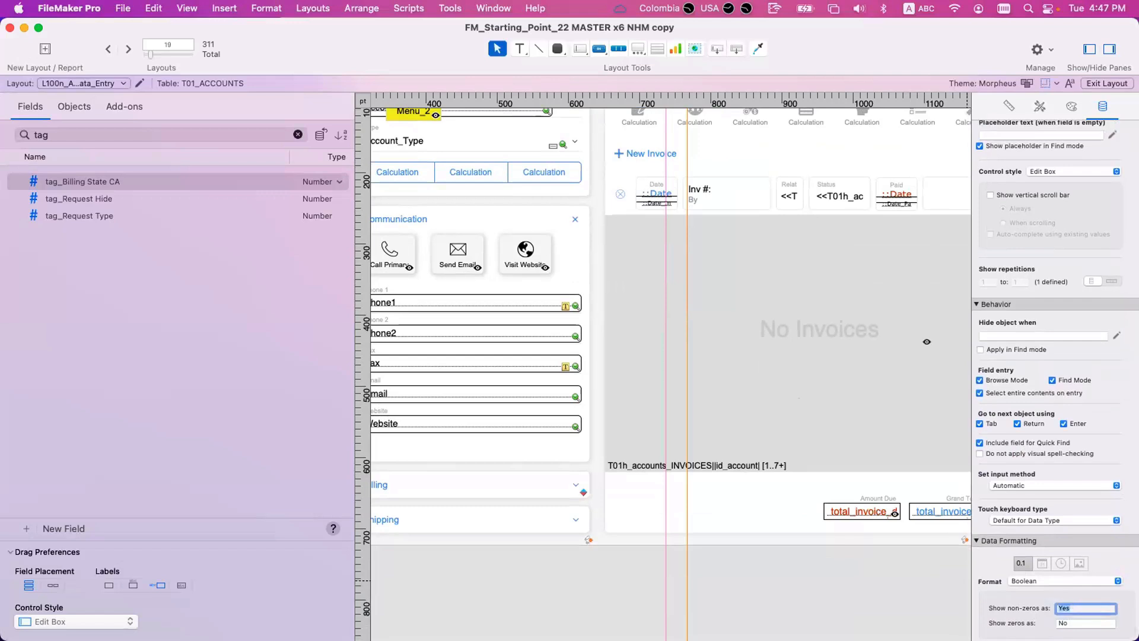
type("It is")
double_click(1066, 621)
type("It's not")
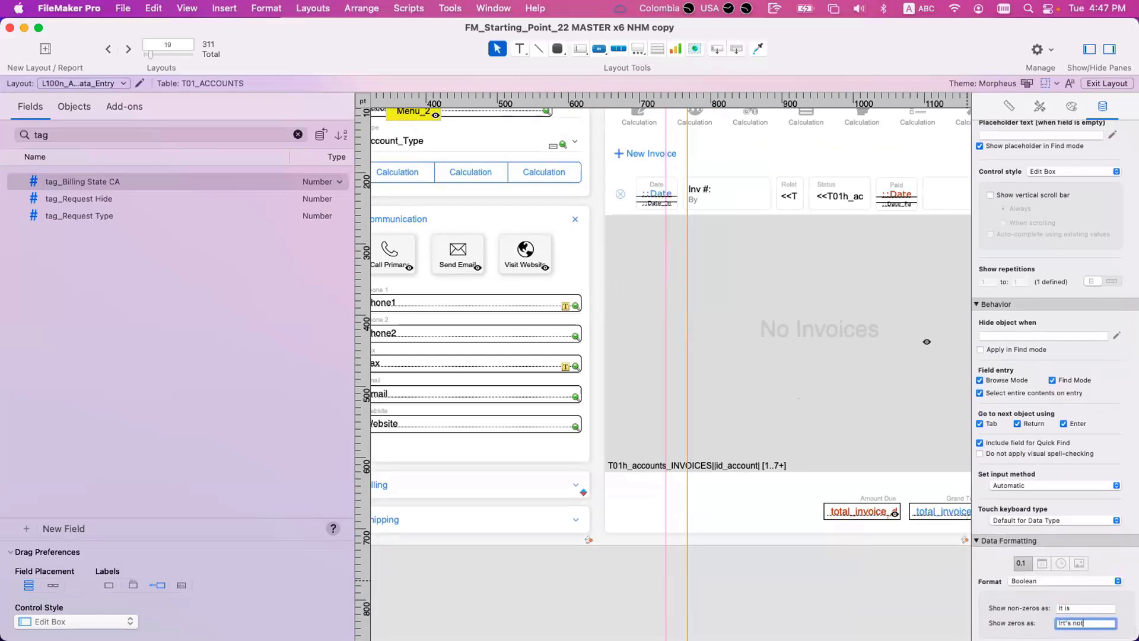
left_click(867, 581)
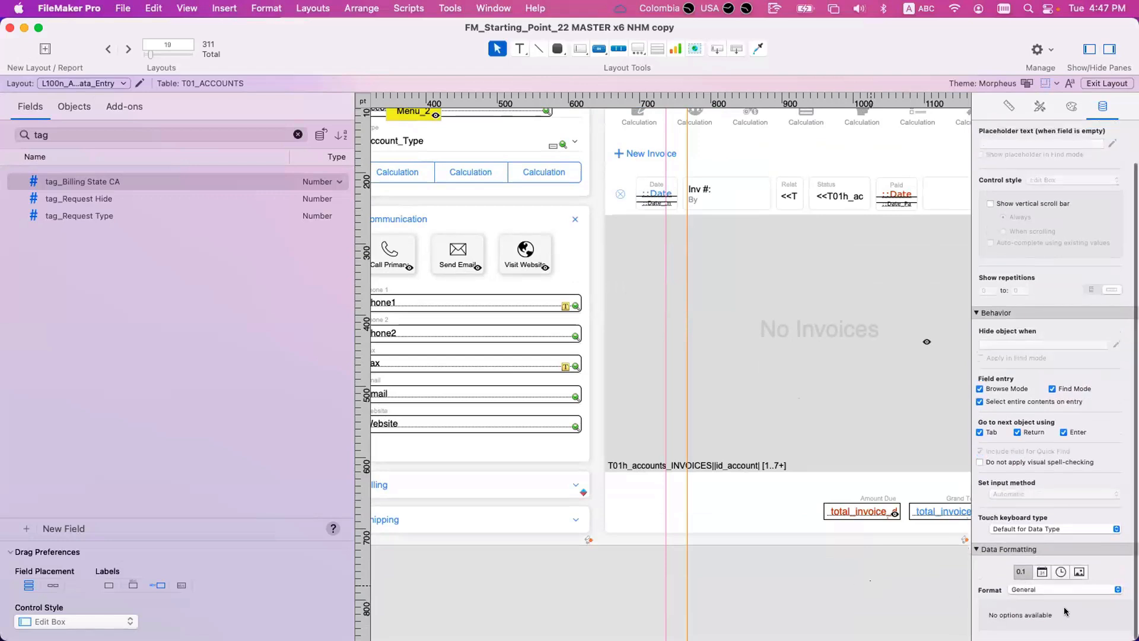
With no layout object selected, set the default number format to Boolean
left_click(1033, 589)
left_click(1025, 615)
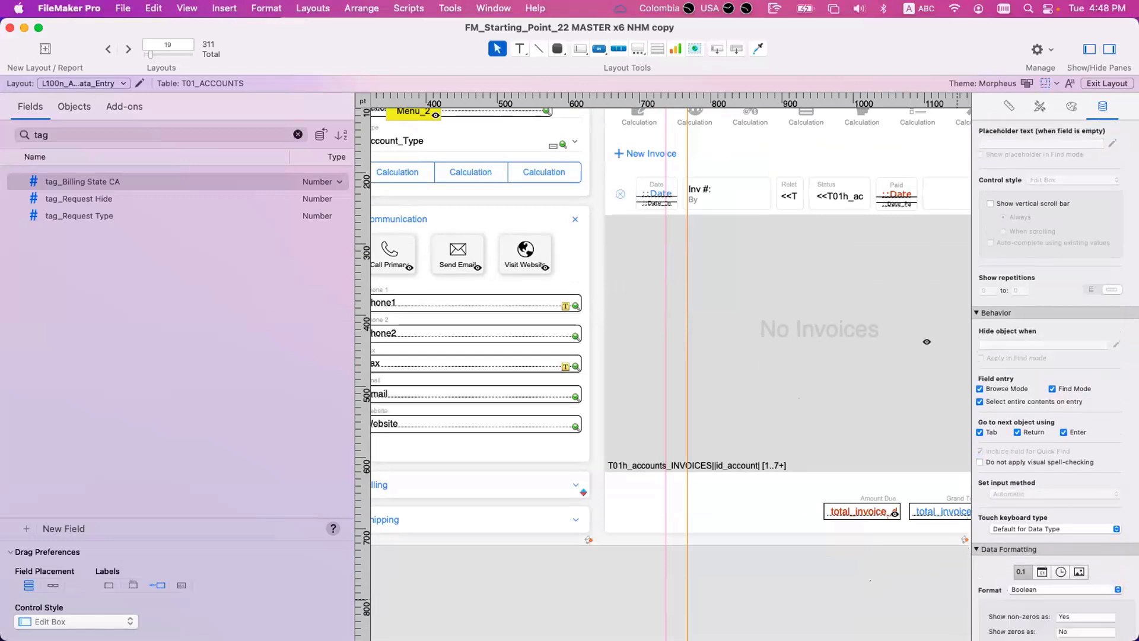
left_click(1086, 631)
scroll(746, 152, "up", 3)
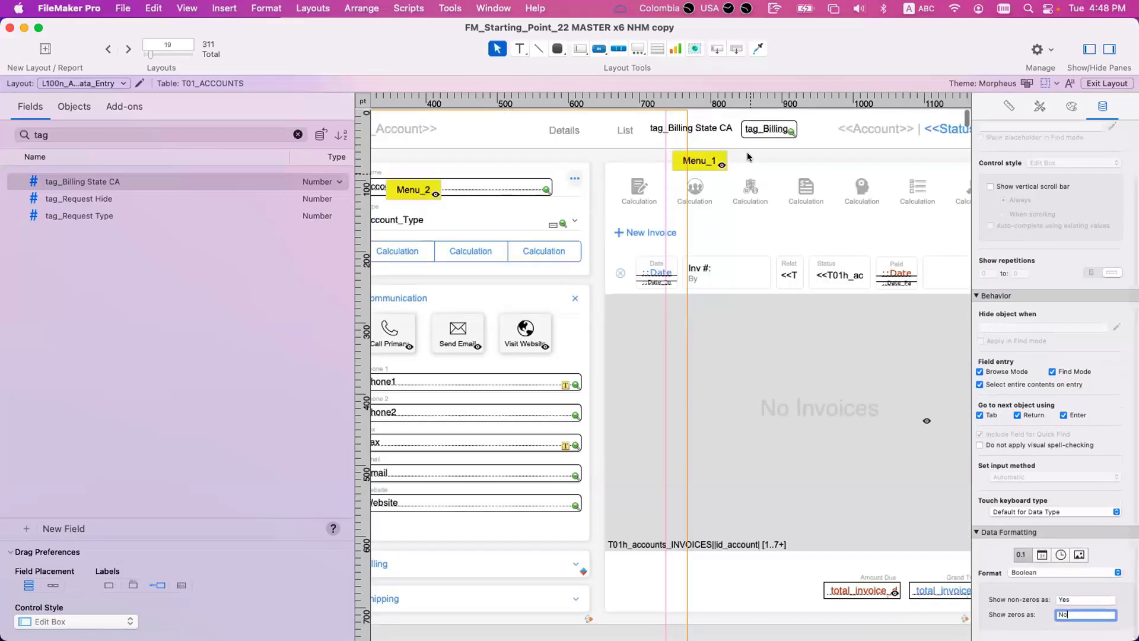
Set the tag_Billing State CA layout field's Boolean format to show zeros as Wrong and non-zeros as Good
left_click(768, 127)
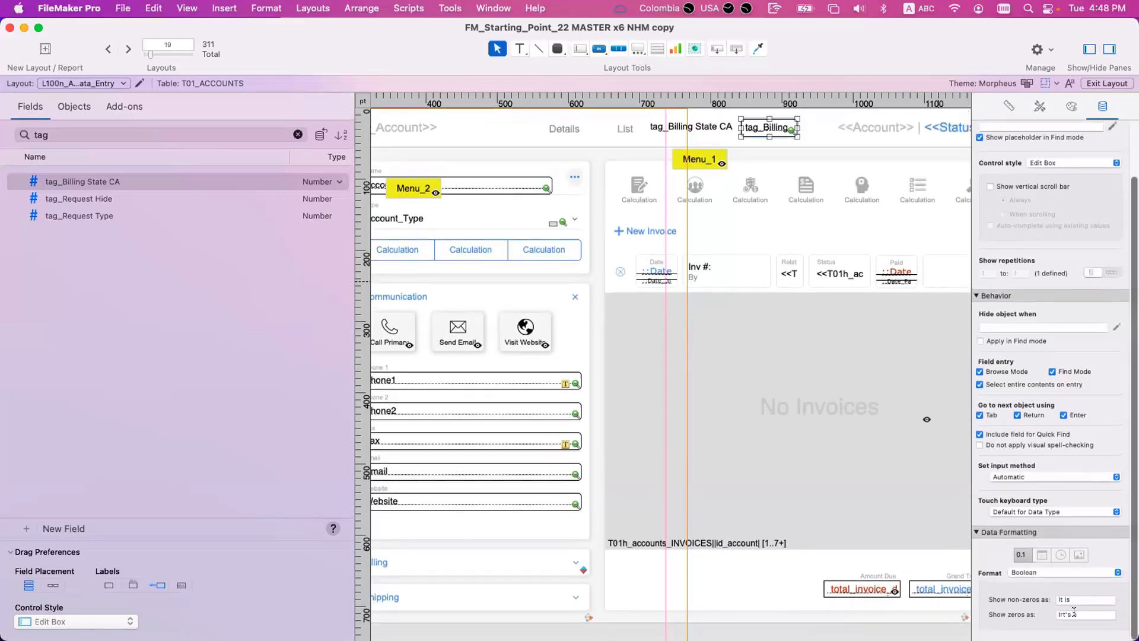
left_click_drag(1080, 615, 1041, 613)
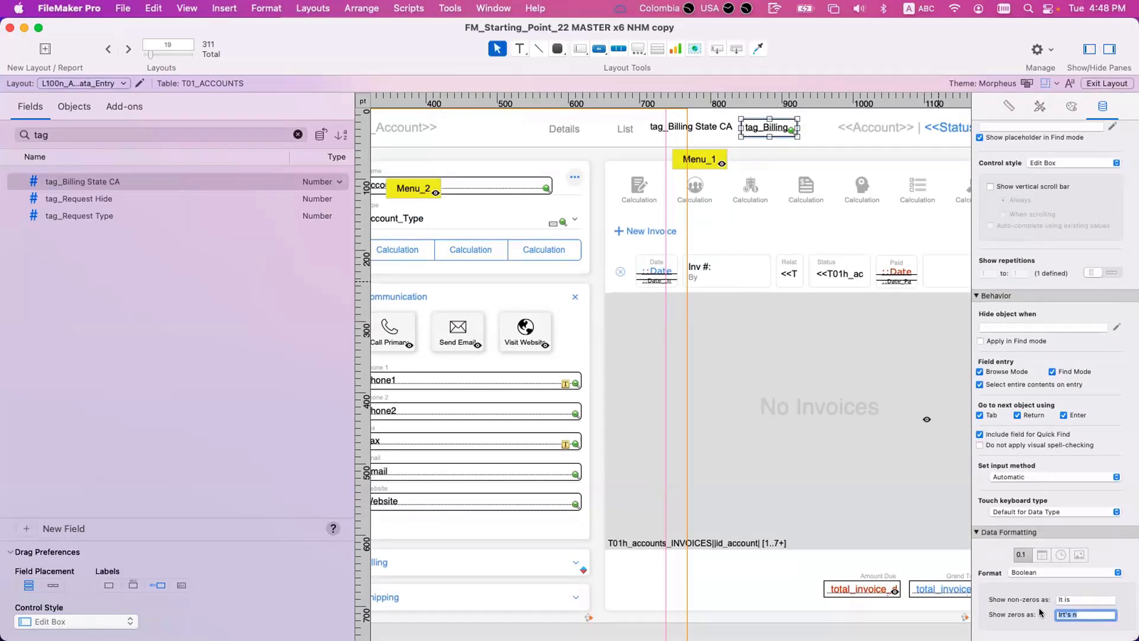
type("Wrong")
scroll(1068, 602, "up", 1)
left_click(1076, 602)
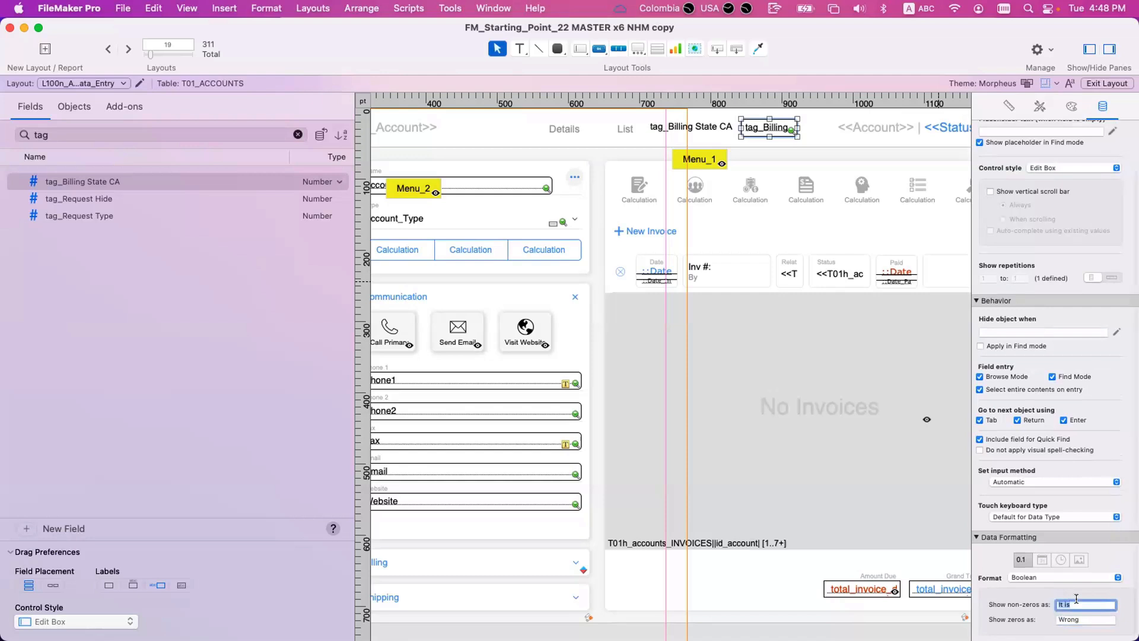
type("Good")
left_click(833, 489)
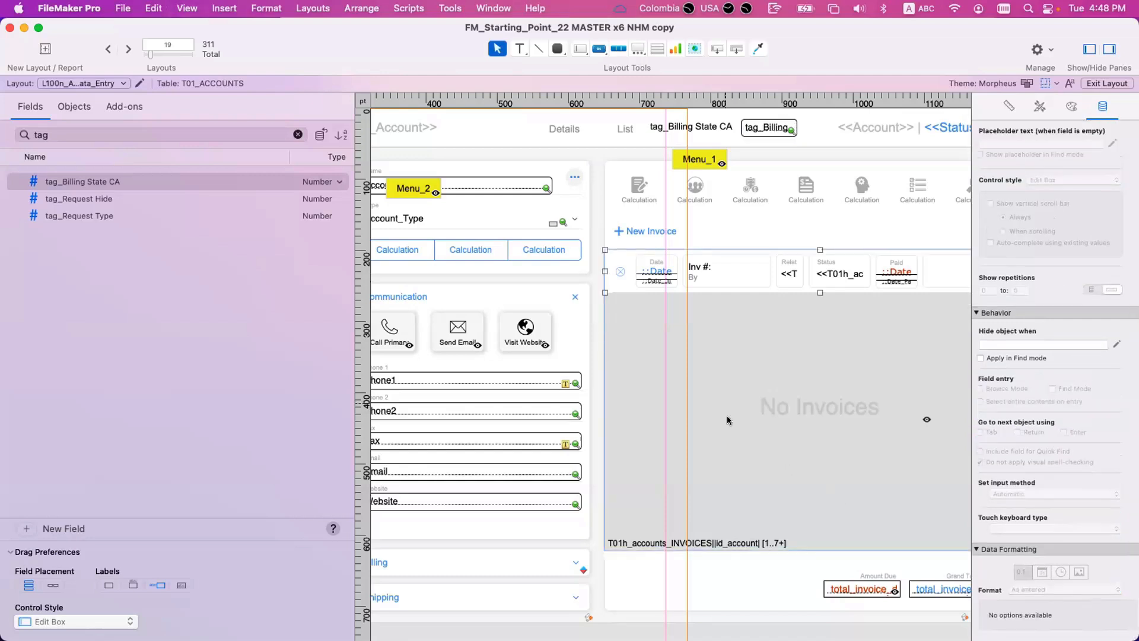
In Browse mode, expand the account's Billing section, change the State to TX, and commit the record
key("super+b")
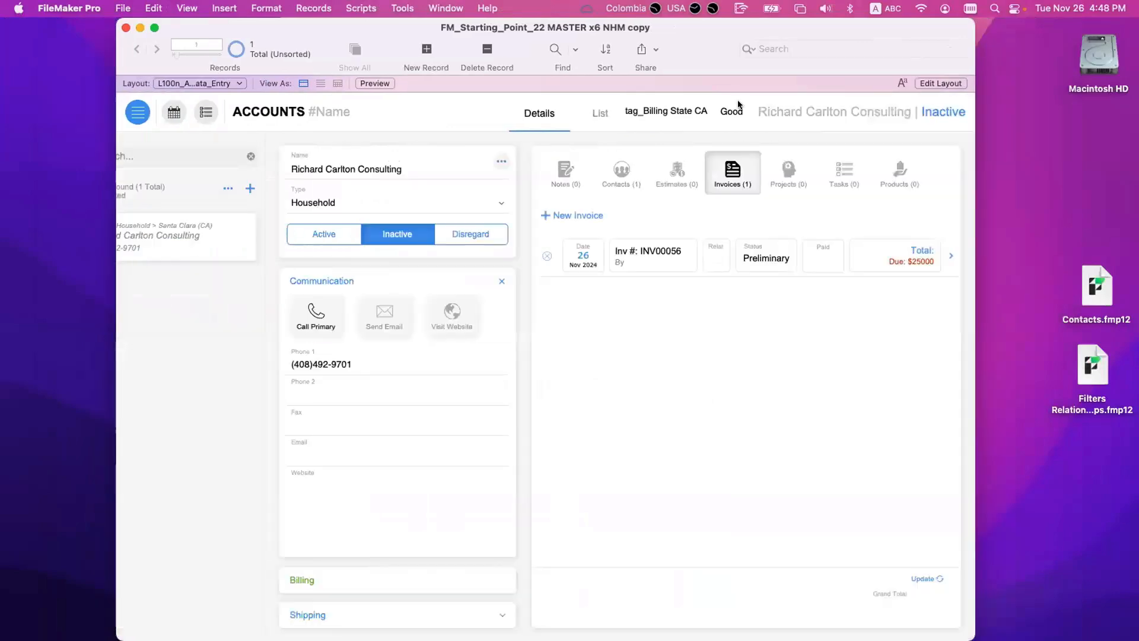
left_click(295, 582)
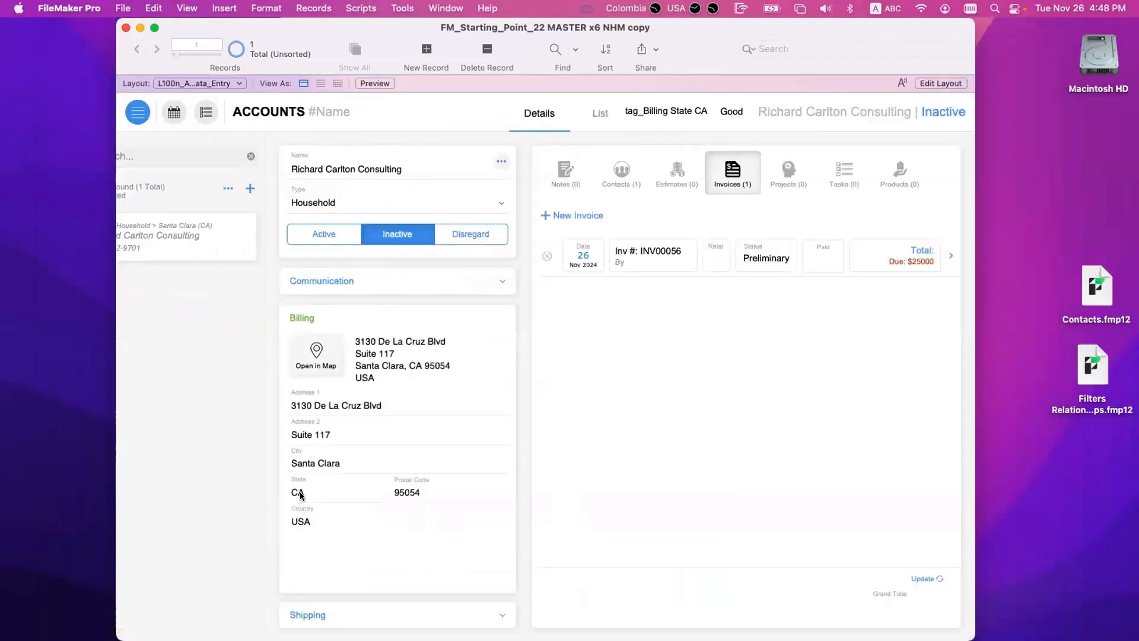
left_click(300, 490)
type("TX")
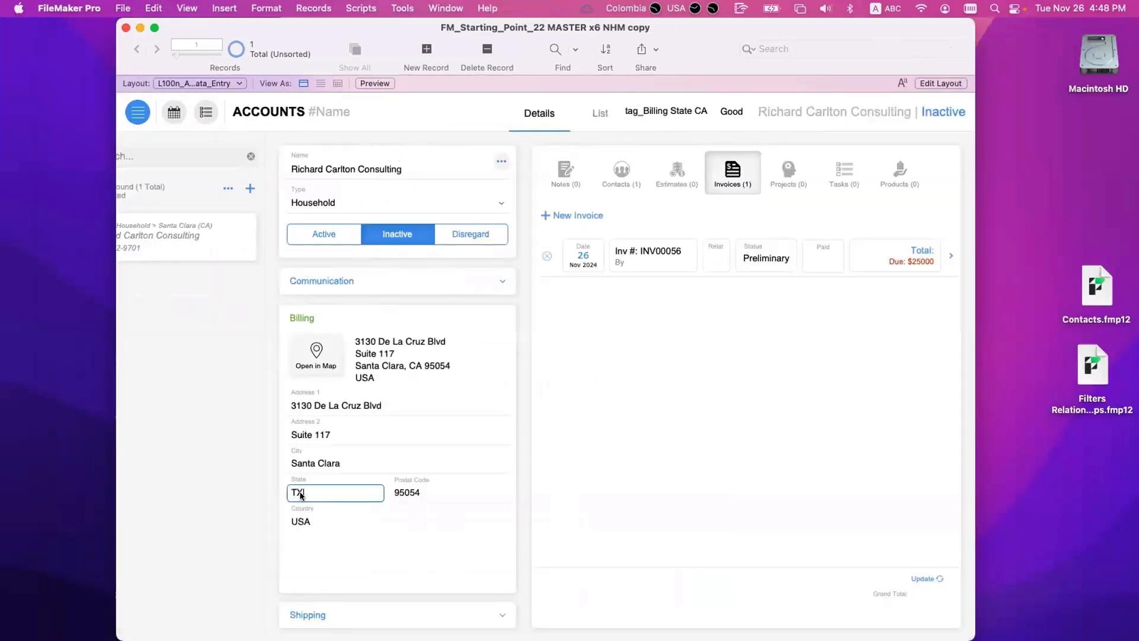
left_click(259, 511)
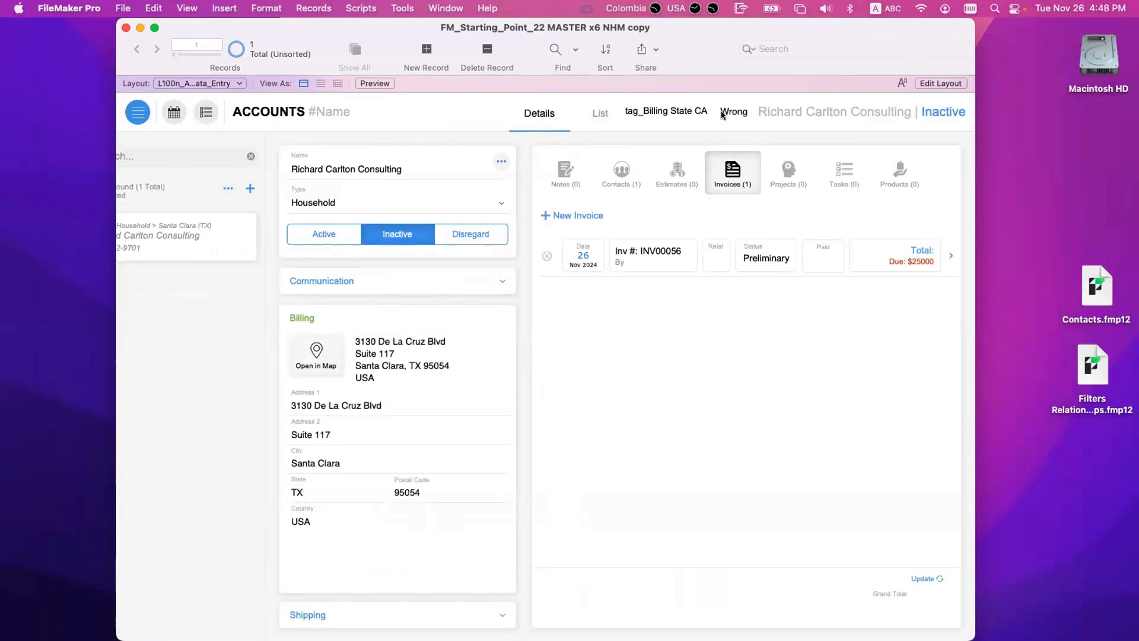
In Layout mode, view the number format choices, delete the tag_Billing State CA field and its label, and return to Browse mode
key("super+l")
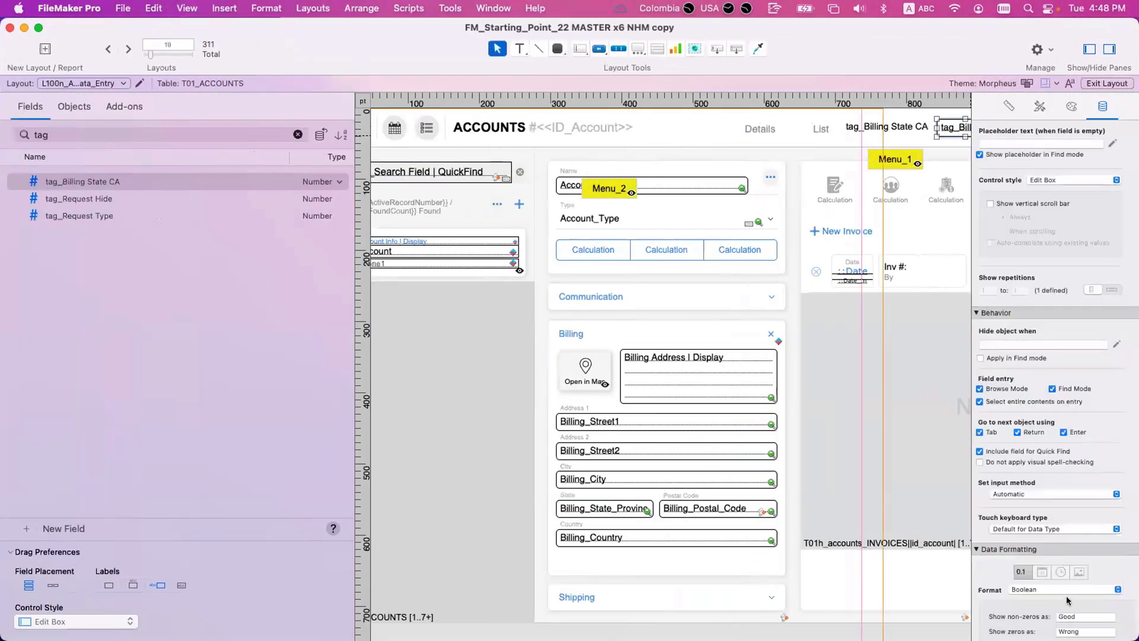
left_click(1055, 592)
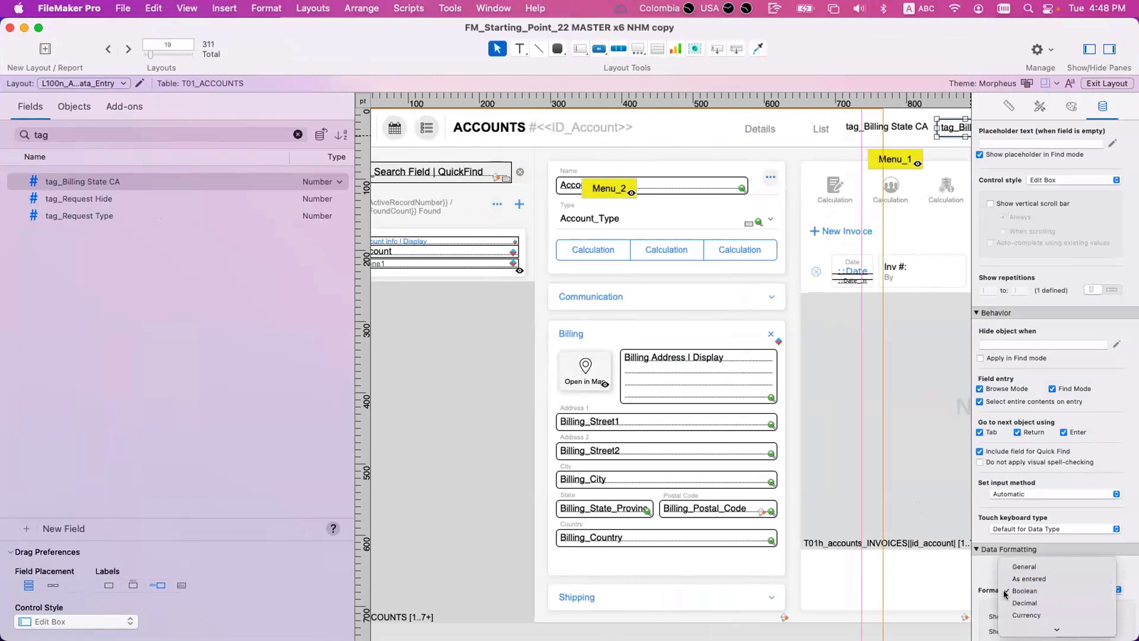
left_click(989, 579)
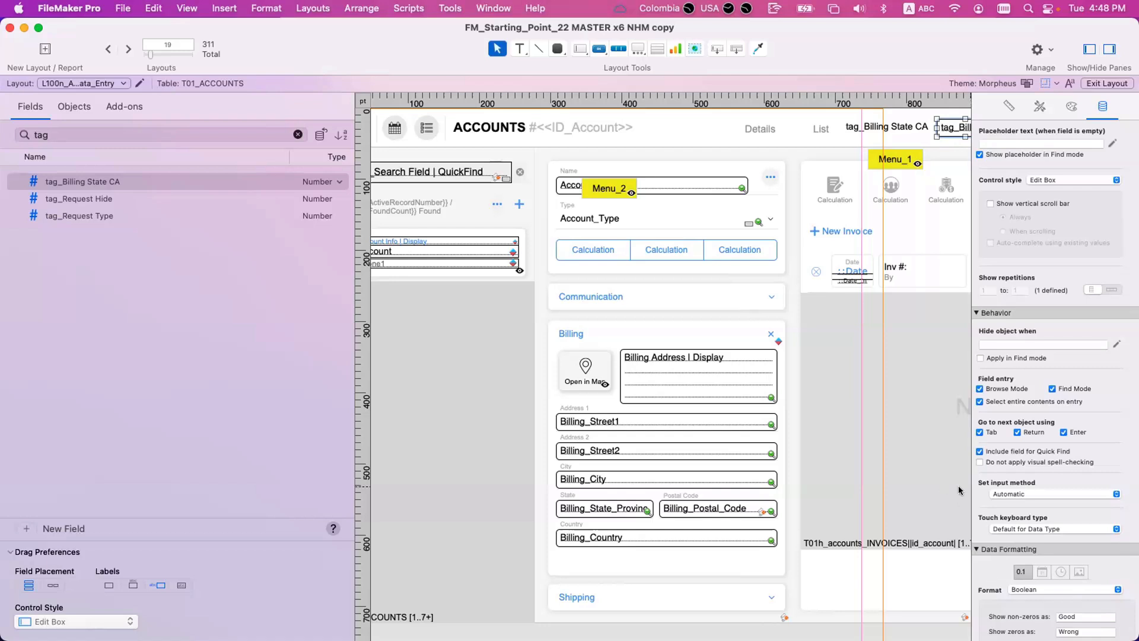
left_click(916, 124)
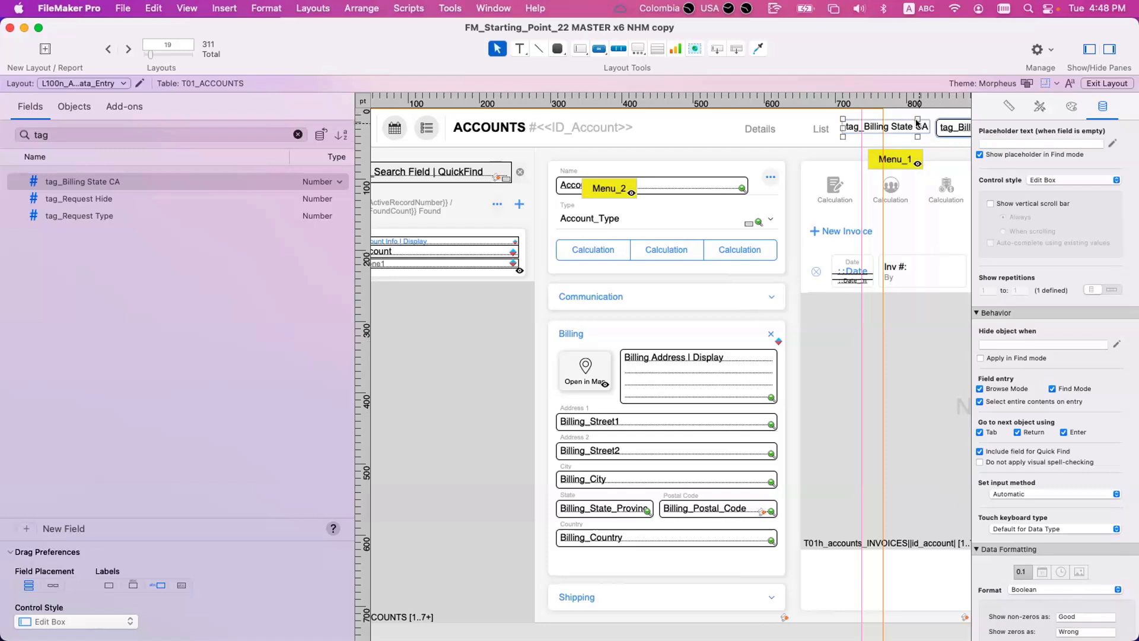
key("Delete")
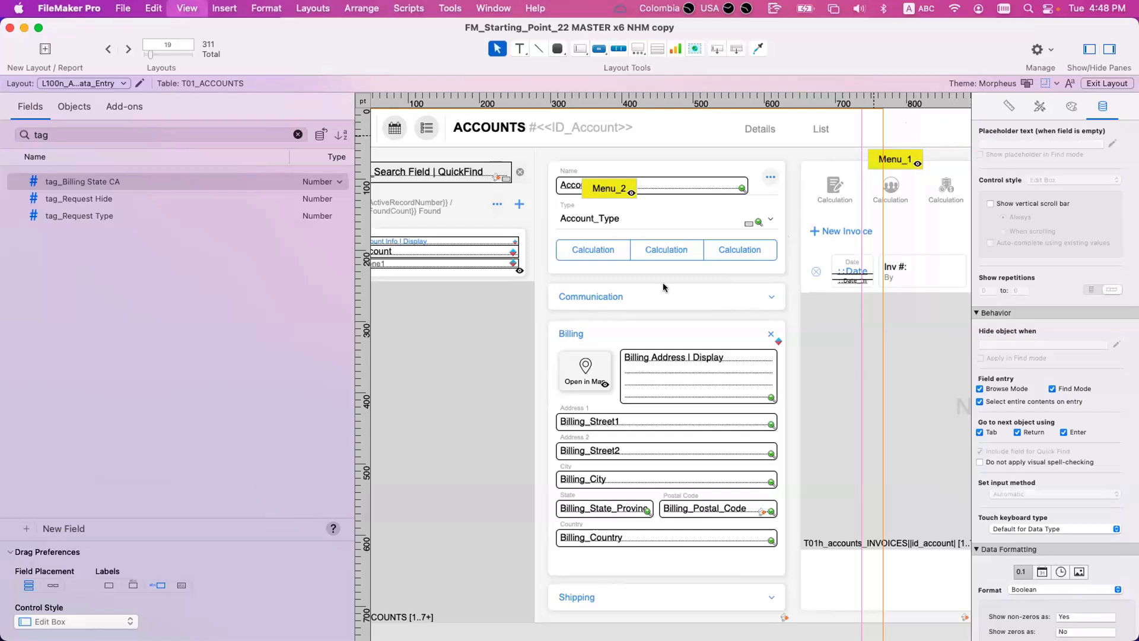
key("super+b")
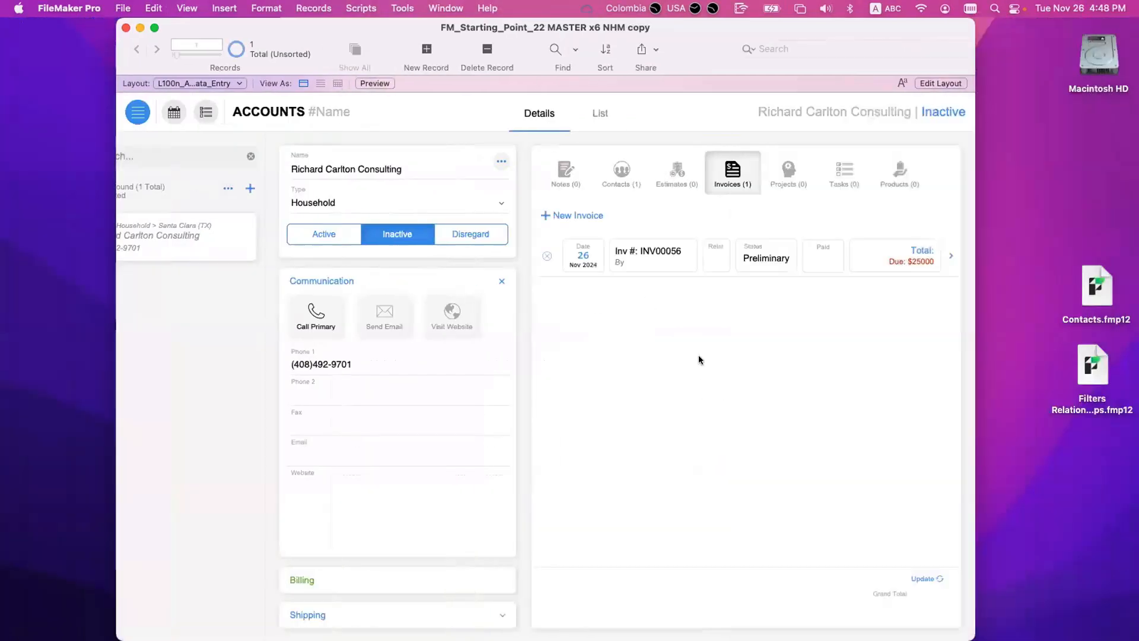
Widen the window, and in Layout mode place a copy of the Billing accordion button outside the layout area, below the QuickFind fields box
left_click_drag(974, 406, 1076, 406)
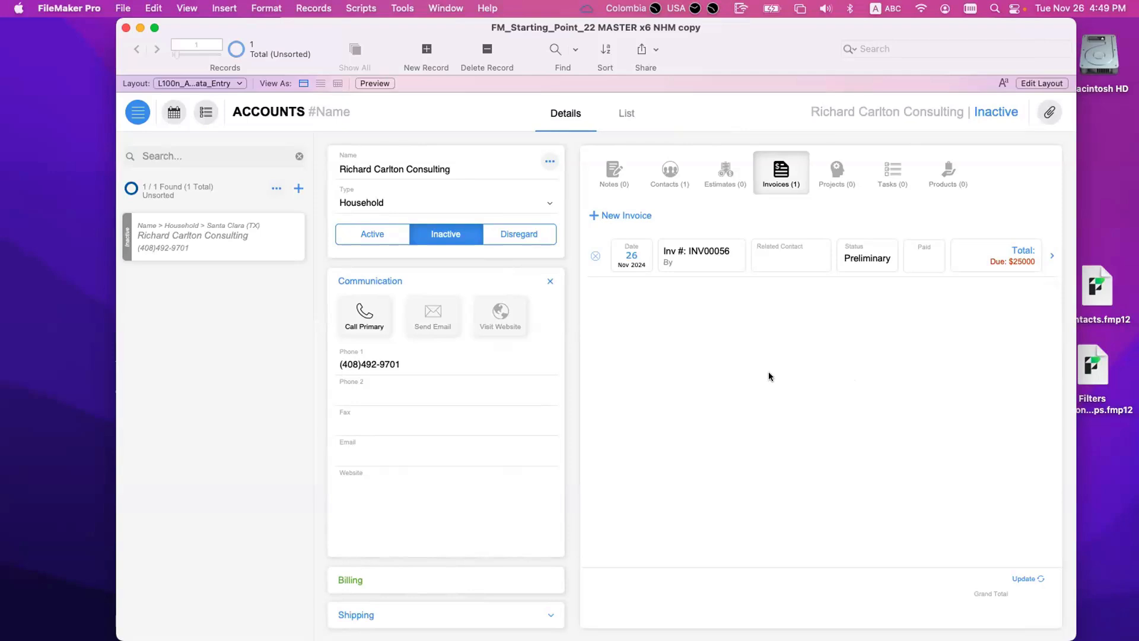
key("super+l")
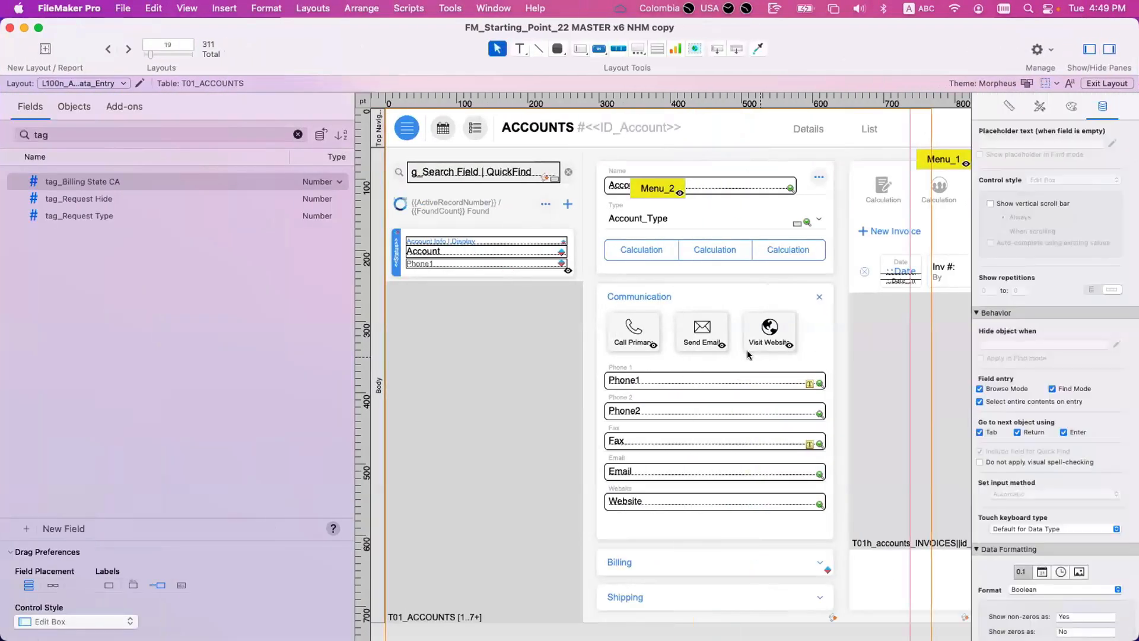
scroll(700, 386, "right", 5)
left_click(573, 563)
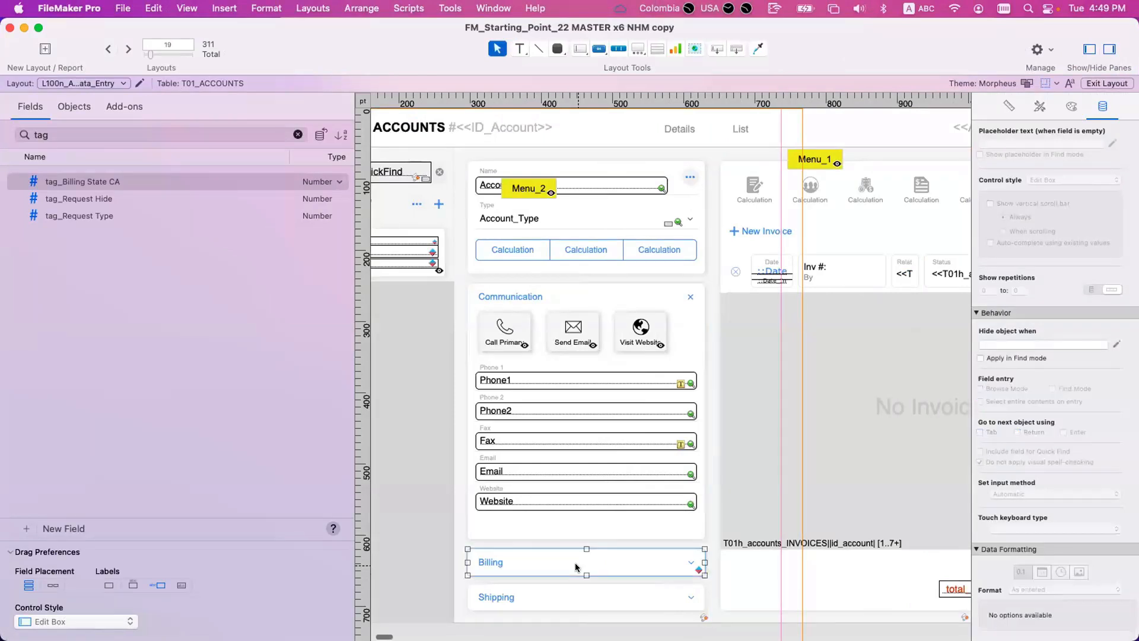
double_click(564, 562)
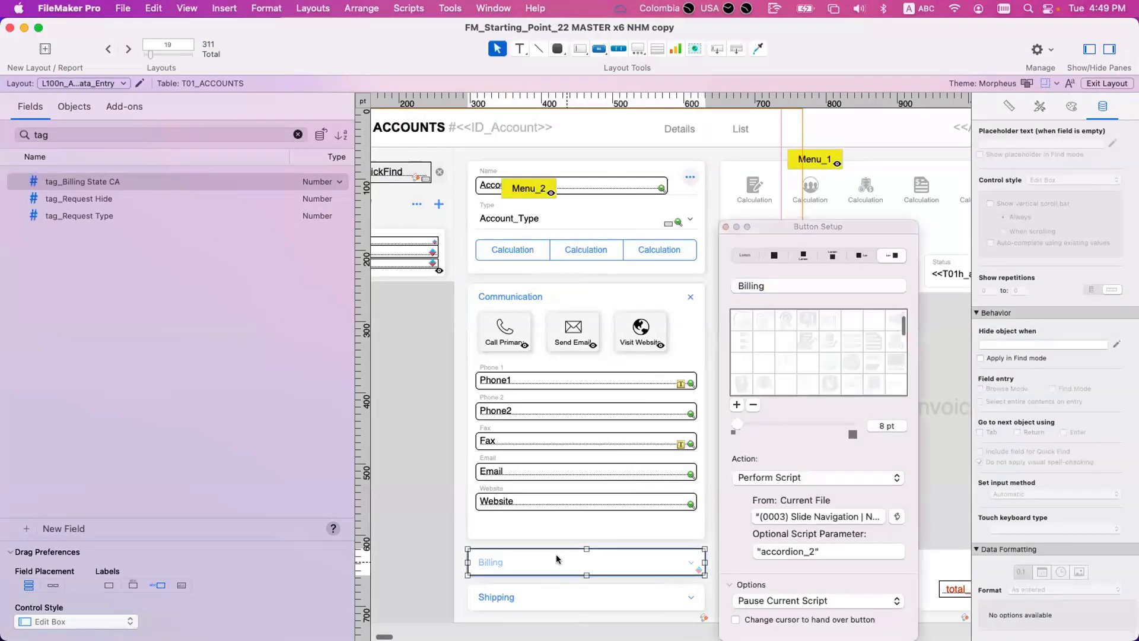
left_click_drag(567, 562, 875, 446)
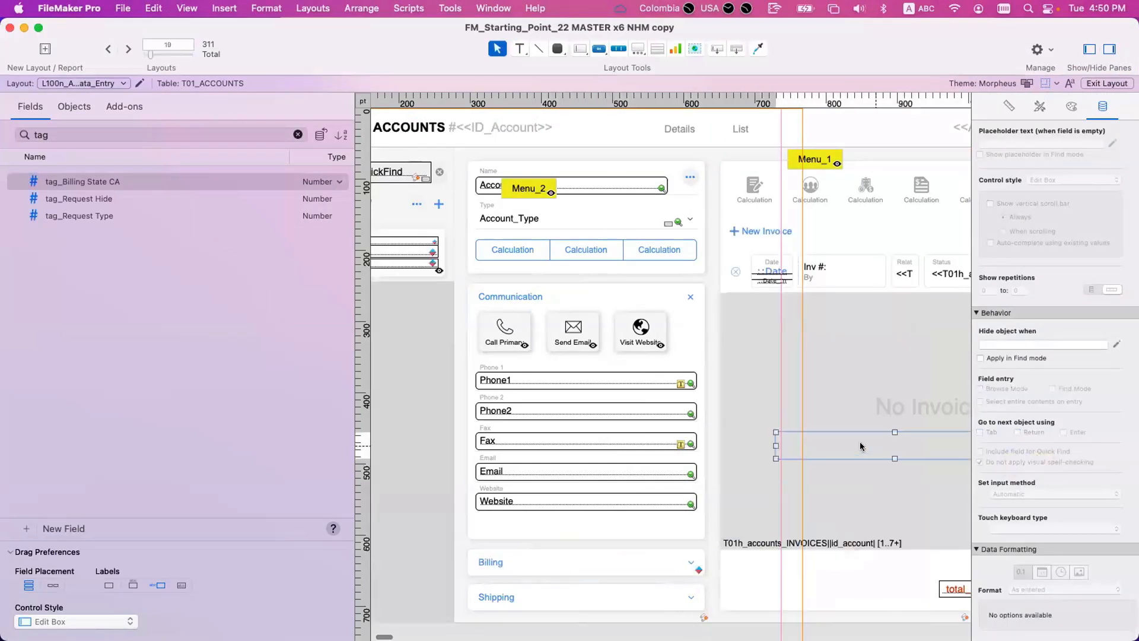
scroll(810, 452, "right", 9)
left_click_drag(389, 445, 819, 409)
double_click(819, 408)
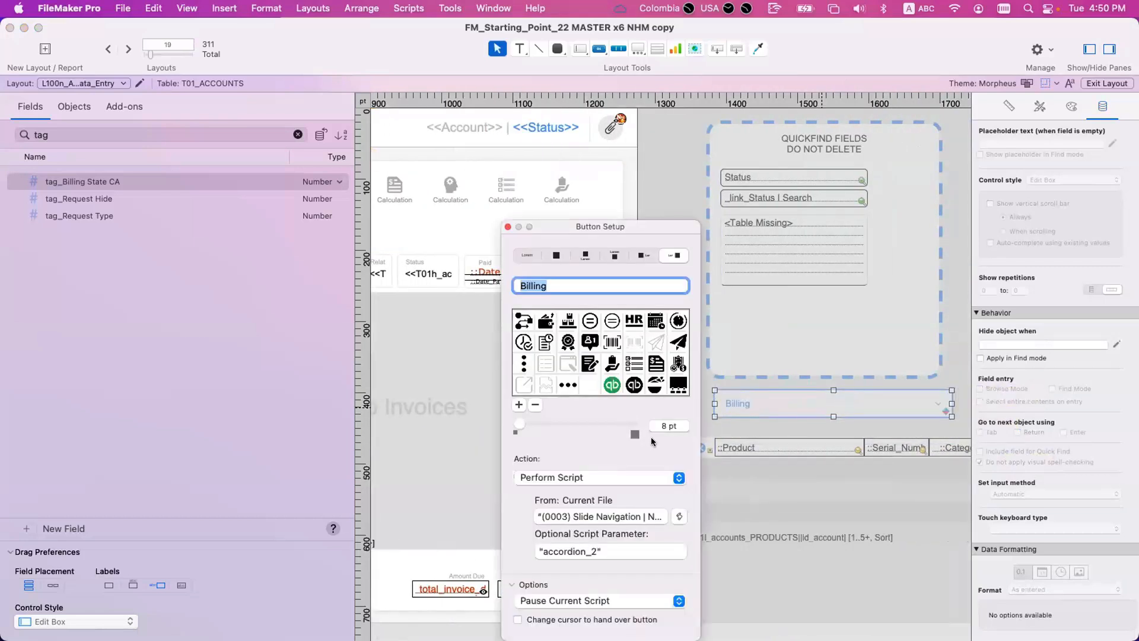
Set the copied button's action to Do Nothing and its label to Status
left_click(578, 477)
left_click(575, 439)
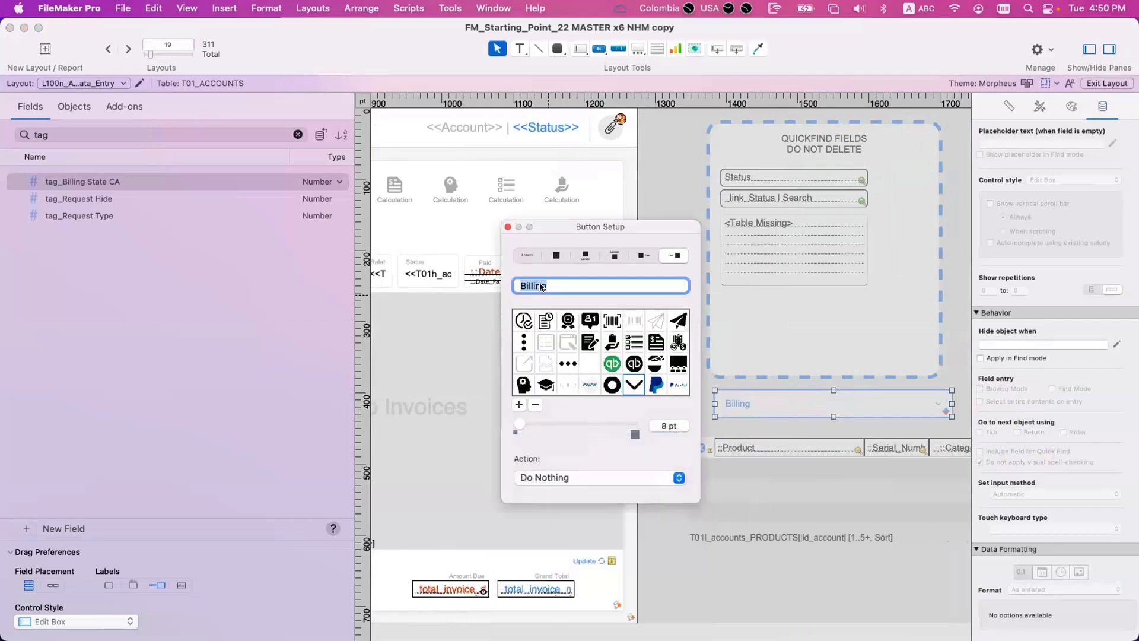
type("Status")
left_click(781, 399)
Change the Status button's conditional formatting formula to T01_ACCOUNTS::Billing_State_Province = "CA"
right_click(780, 398)
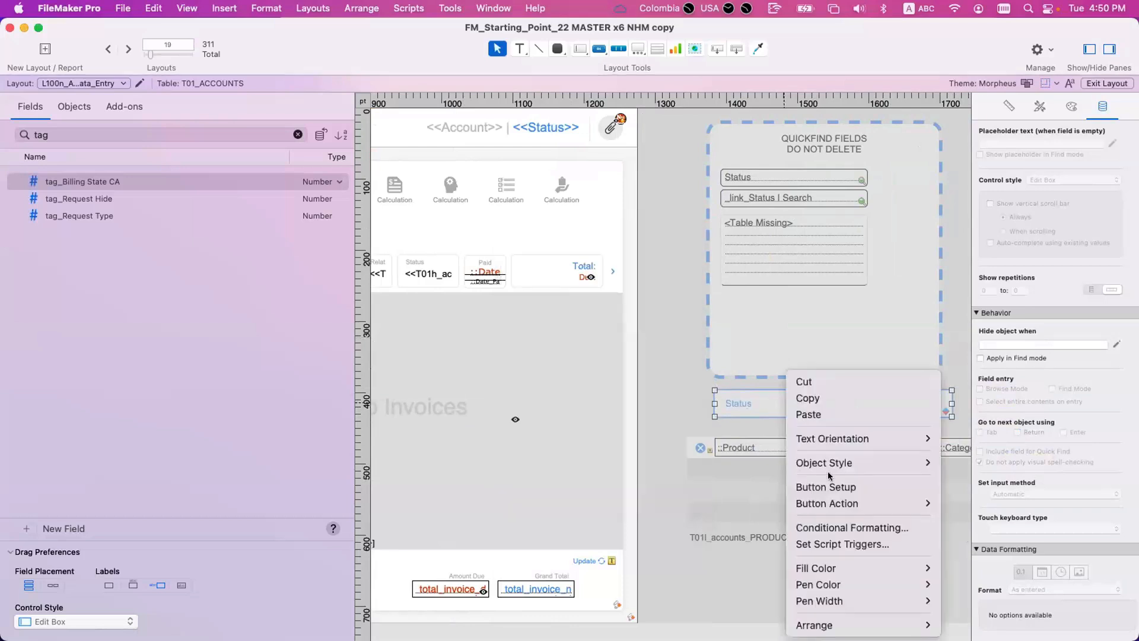
left_click(836, 530)
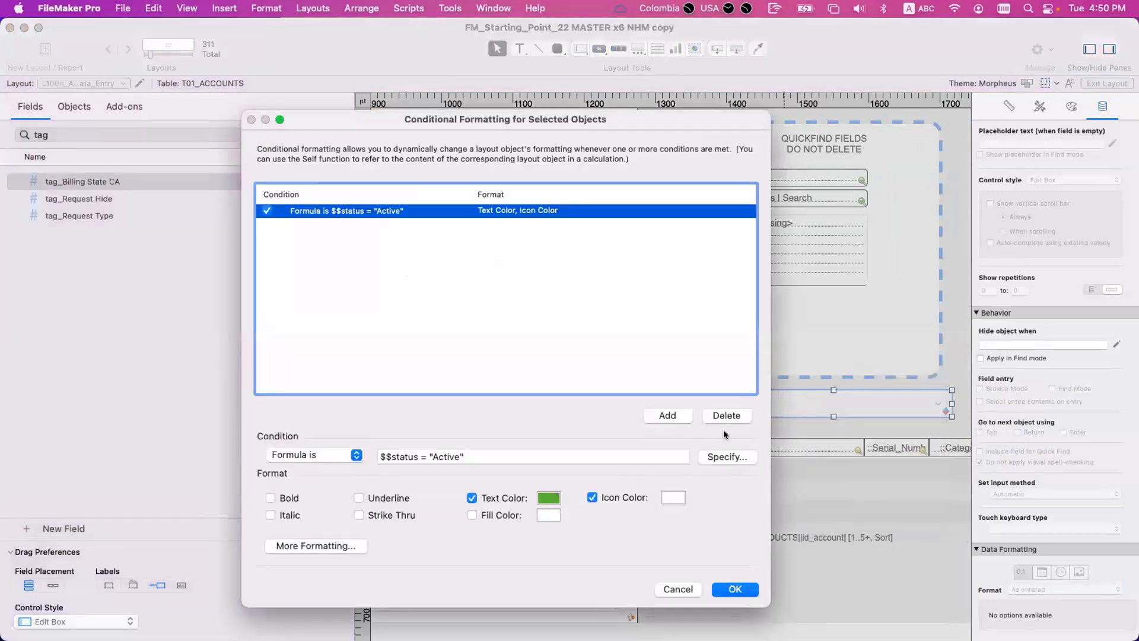
left_click(735, 457)
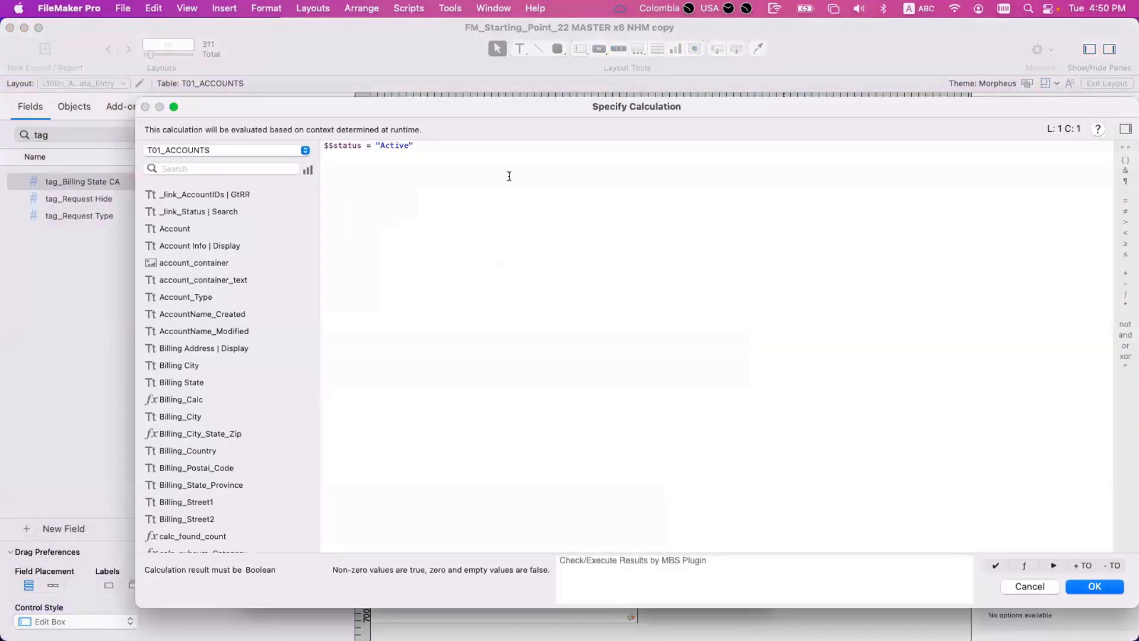
left_click_drag(508, 176, 324, 113)
left_click_drag(415, 146, 341, 138)
double_click(340, 138)
left_click(359, 146)
left_click_drag(418, 147, 313, 149)
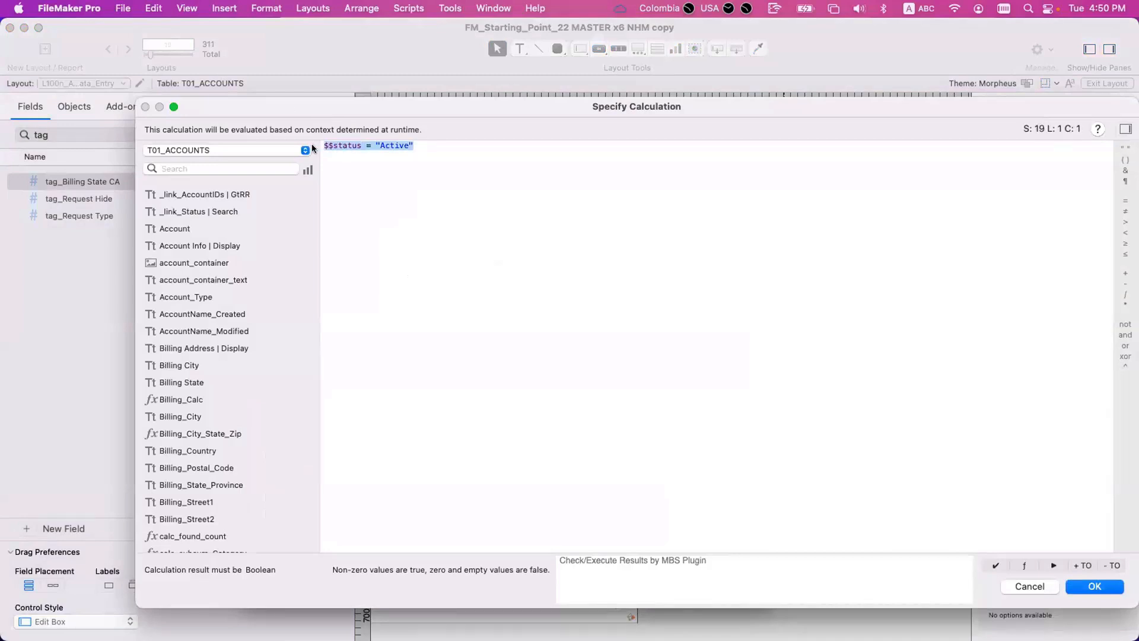
type("billin")
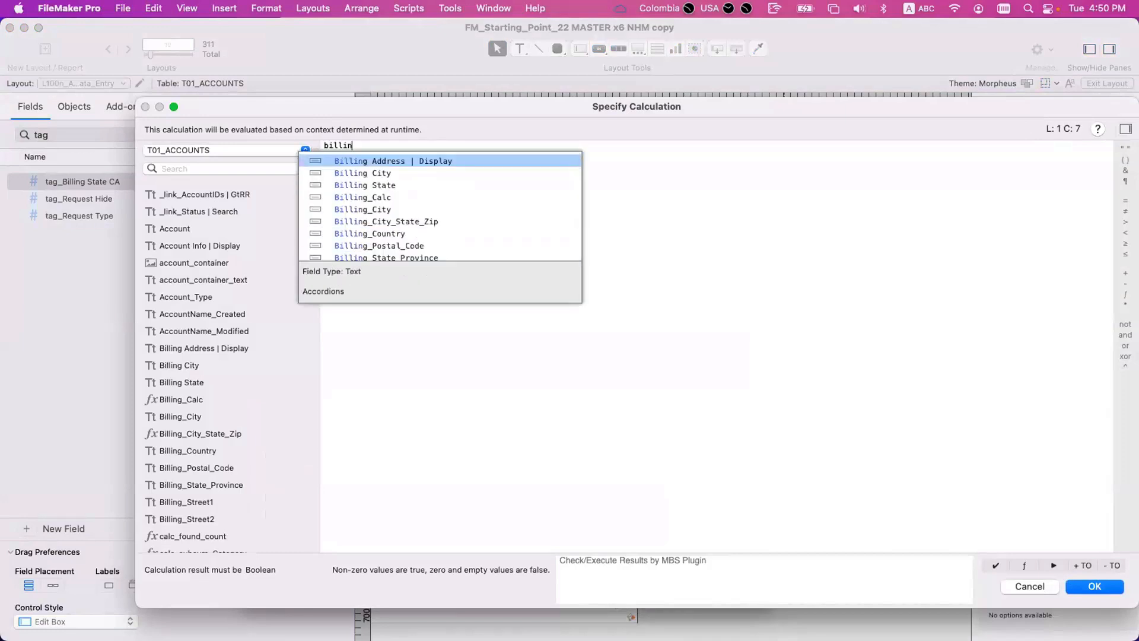
key("Down")
key("Down")
key("Down")
key("Down")
key("Down")
key("Down")
key("Down")
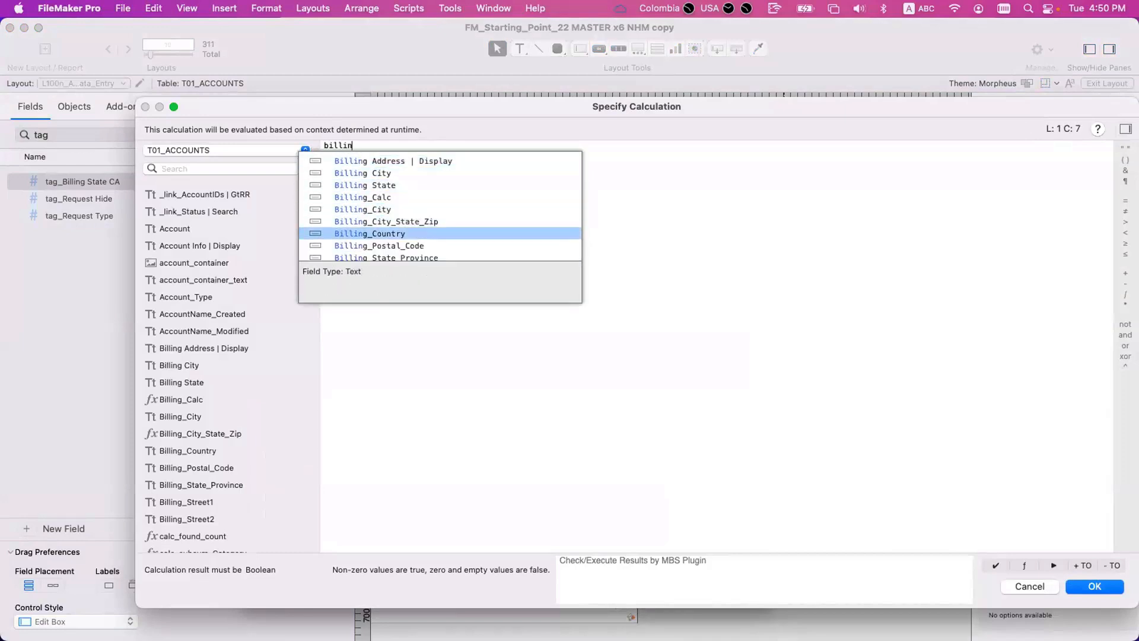
key("Down")
key("Down")
key("Up")
key("Return")
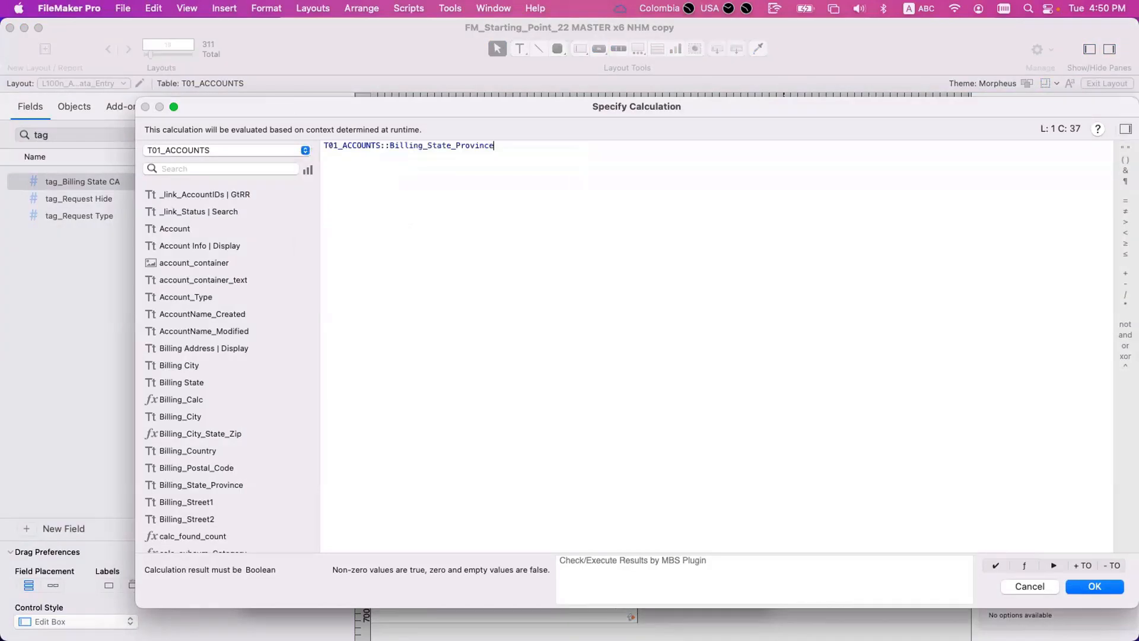
type("= \"CA")
key("Return")
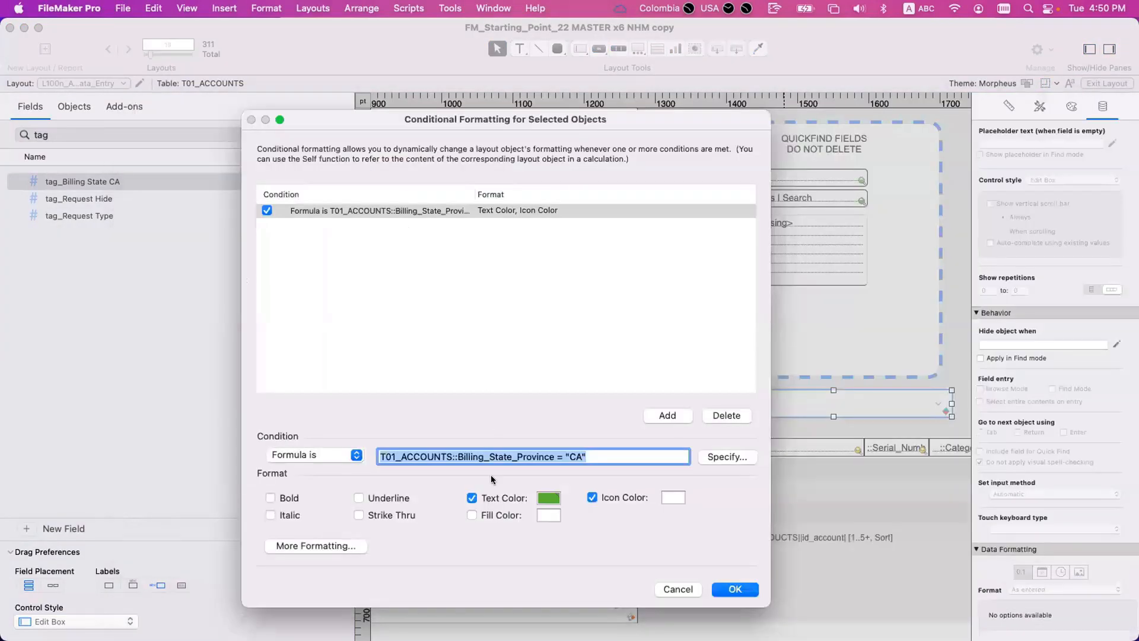
left_click(736, 589)
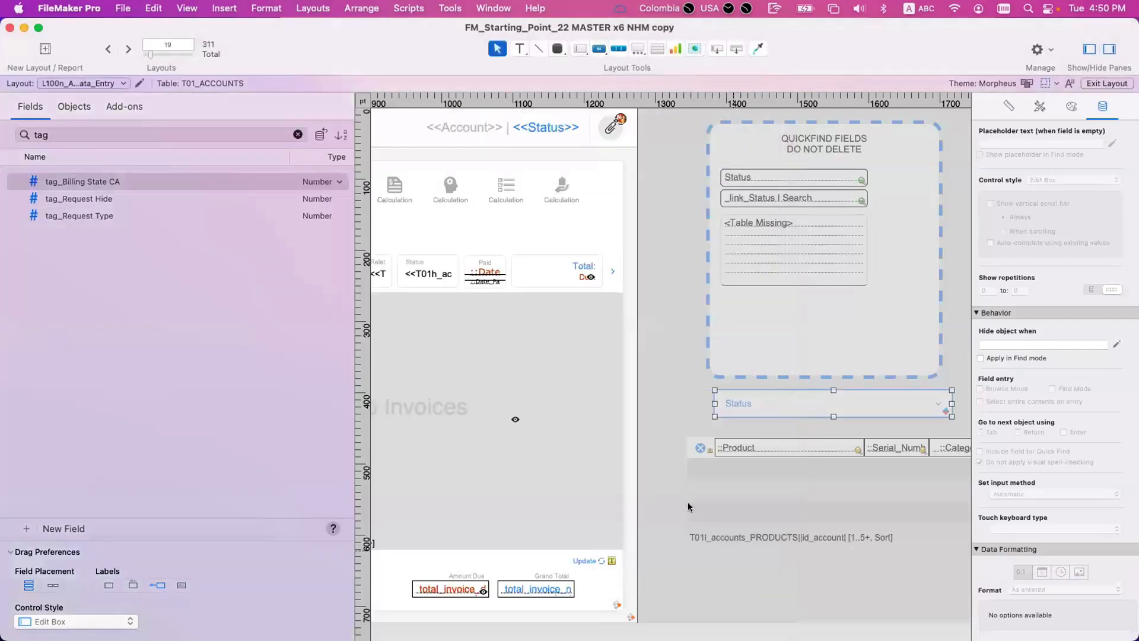
Select the collapsed Billing button together with the Status button and apply the Status button's conditional formatting to both
scroll(688, 507, "left", 10)
scroll(686, 507, "left", 4)
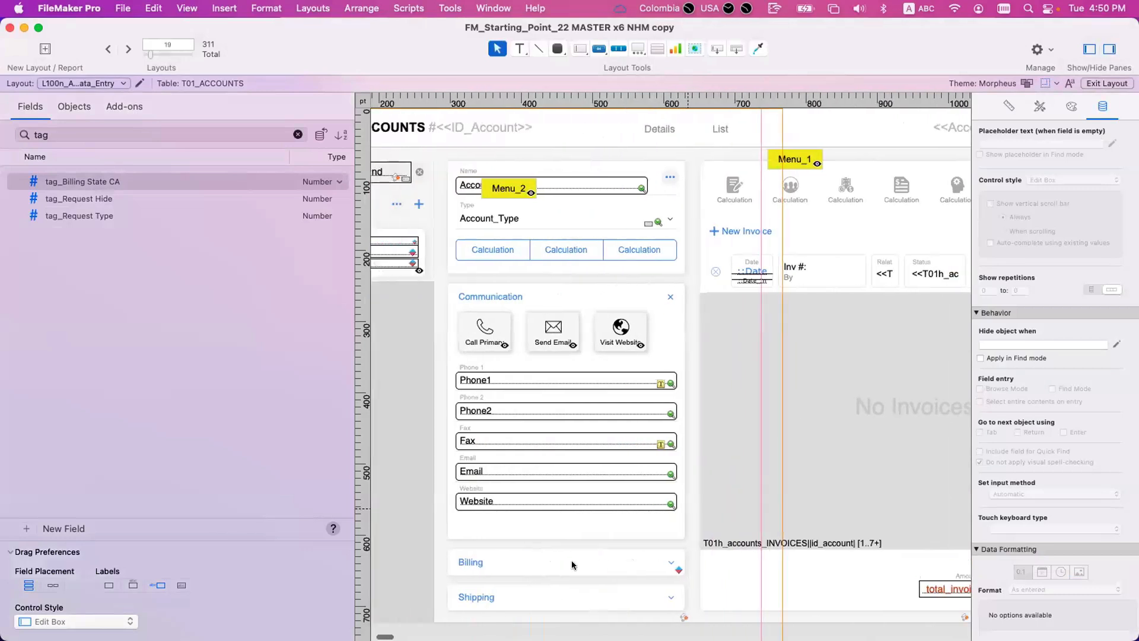
left_click(571, 560)
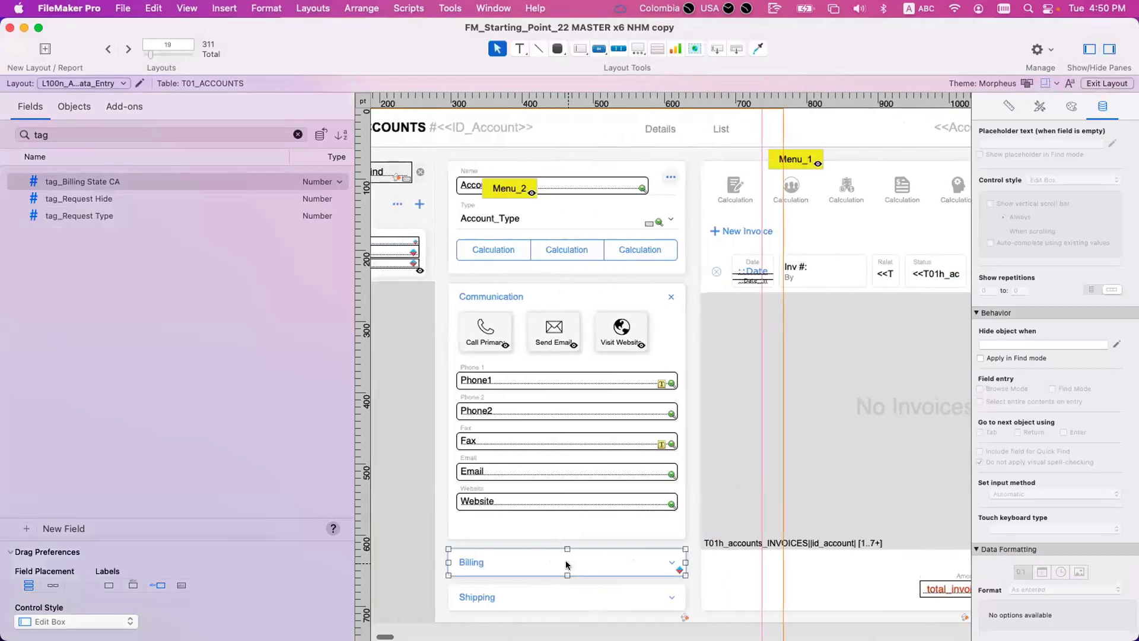
left_click(608, 539)
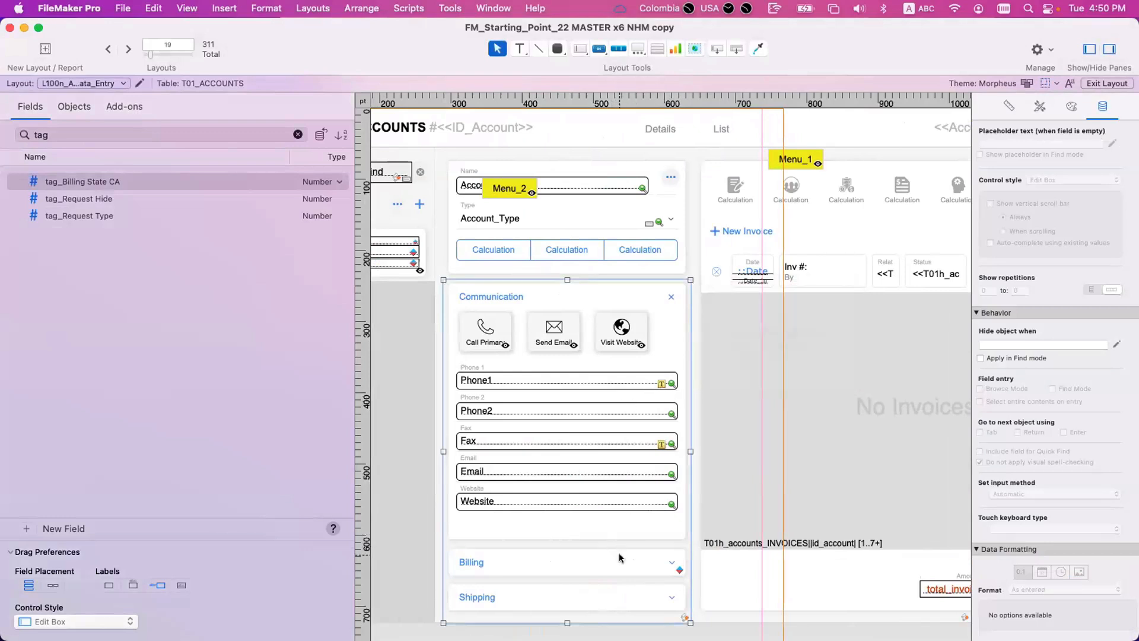
scroll(652, 534, "right", 10)
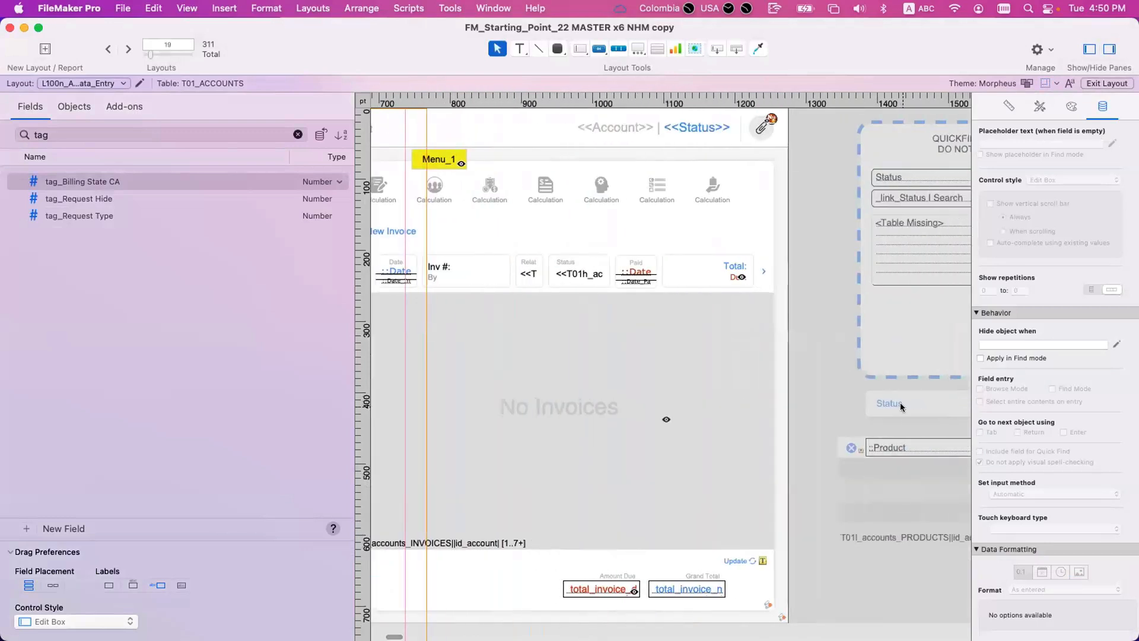
scroll(652, 475, "left", 10)
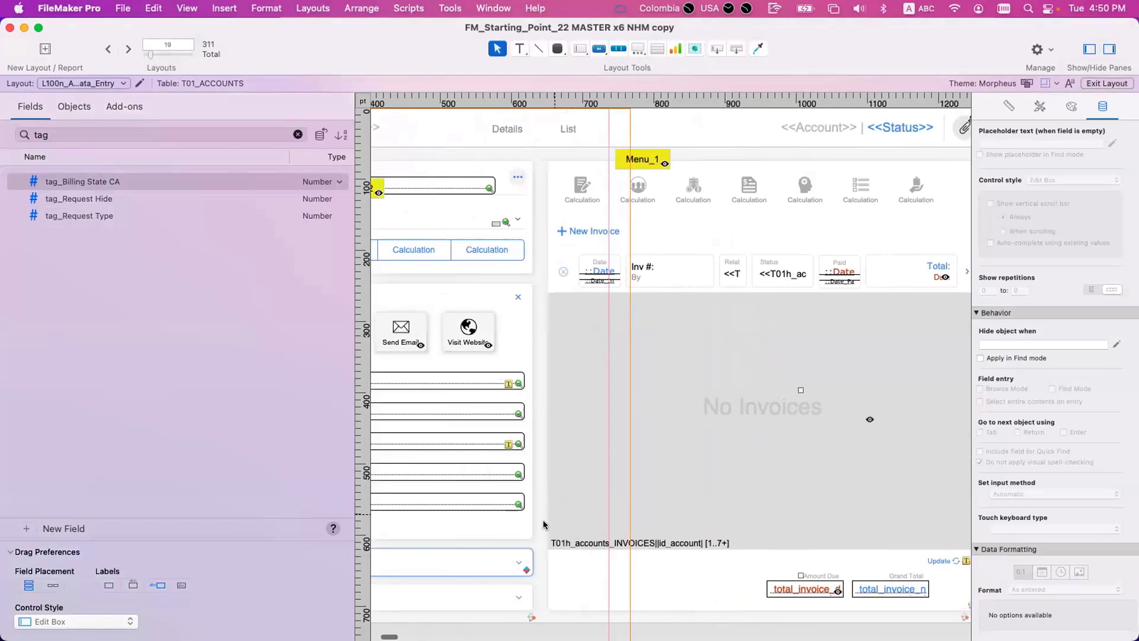
scroll(794, 396, "right", 14)
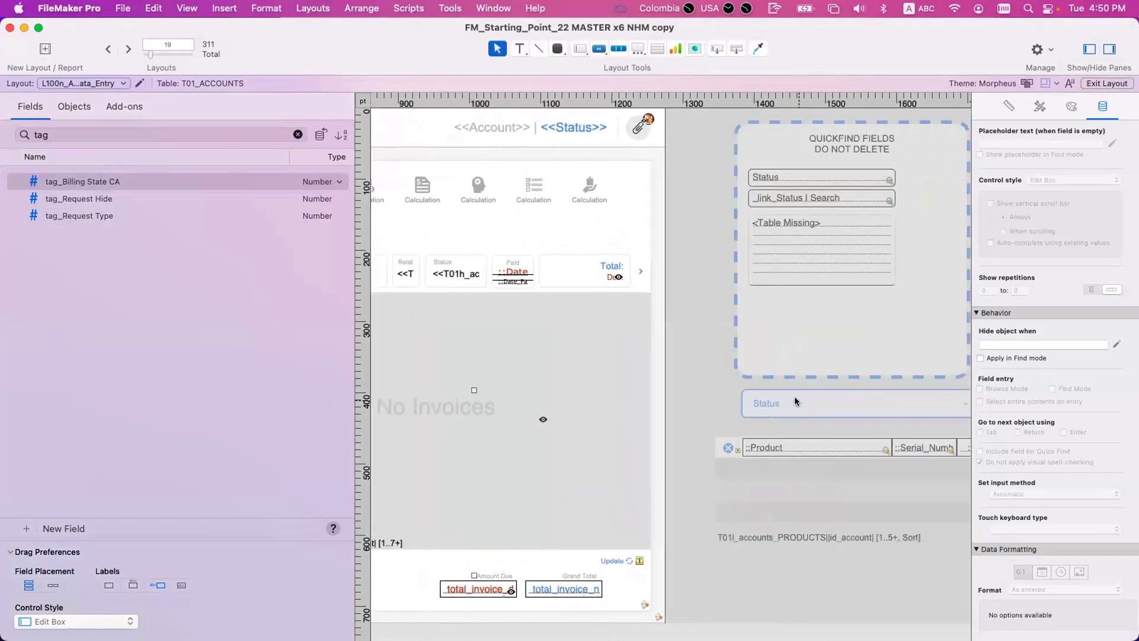
scroll(712, 421, "left", 8)
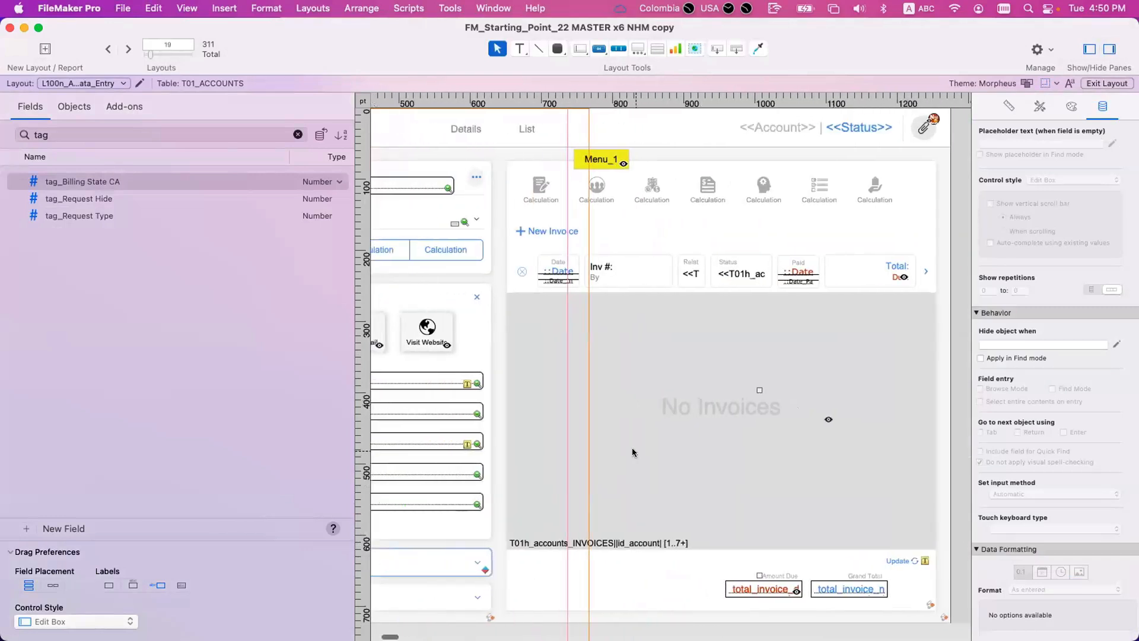
scroll(632, 448, "right", 8)
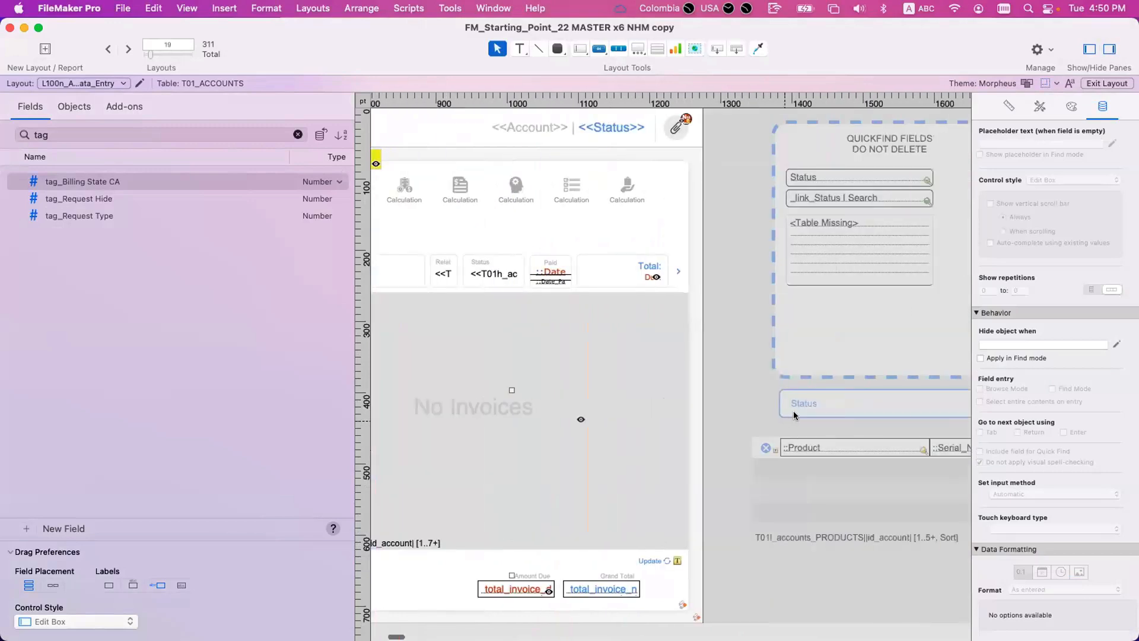
right_click(793, 410)
left_click(837, 526)
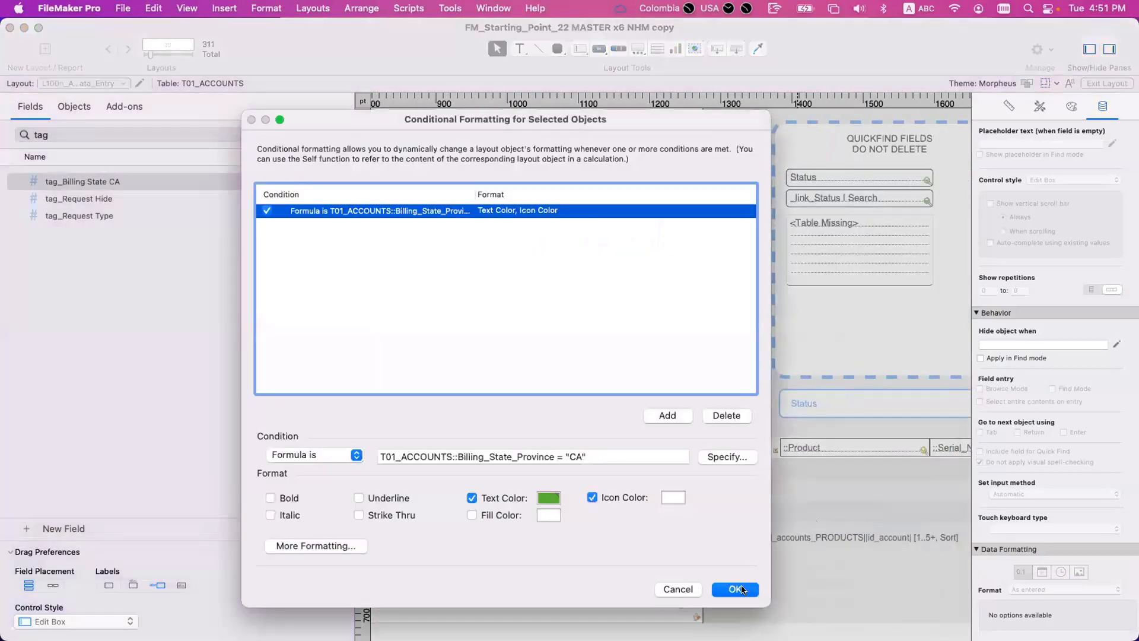
left_click(740, 590)
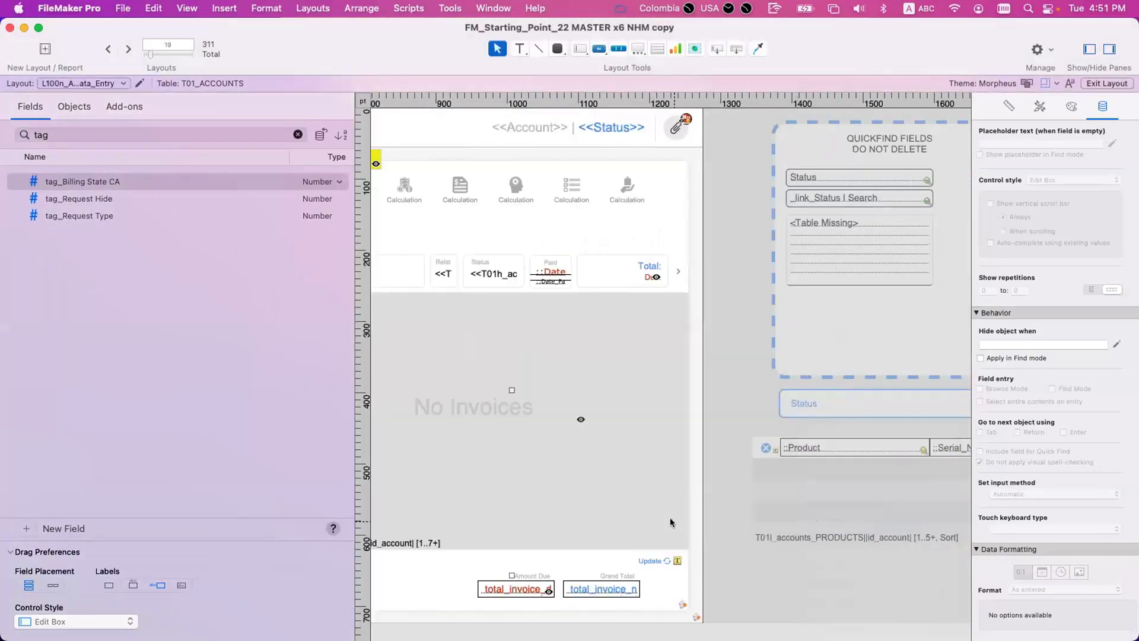
Check the conditional formatting on the collapsed Billing button alone, then clear the selection
scroll(653, 492, "left", 10)
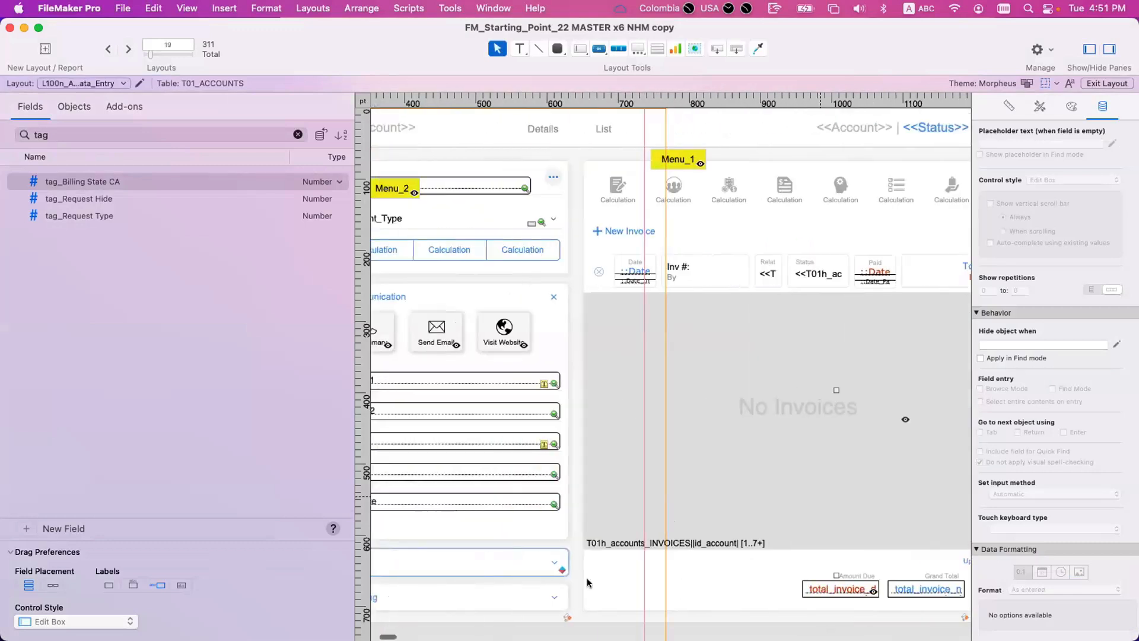
right_click(549, 560)
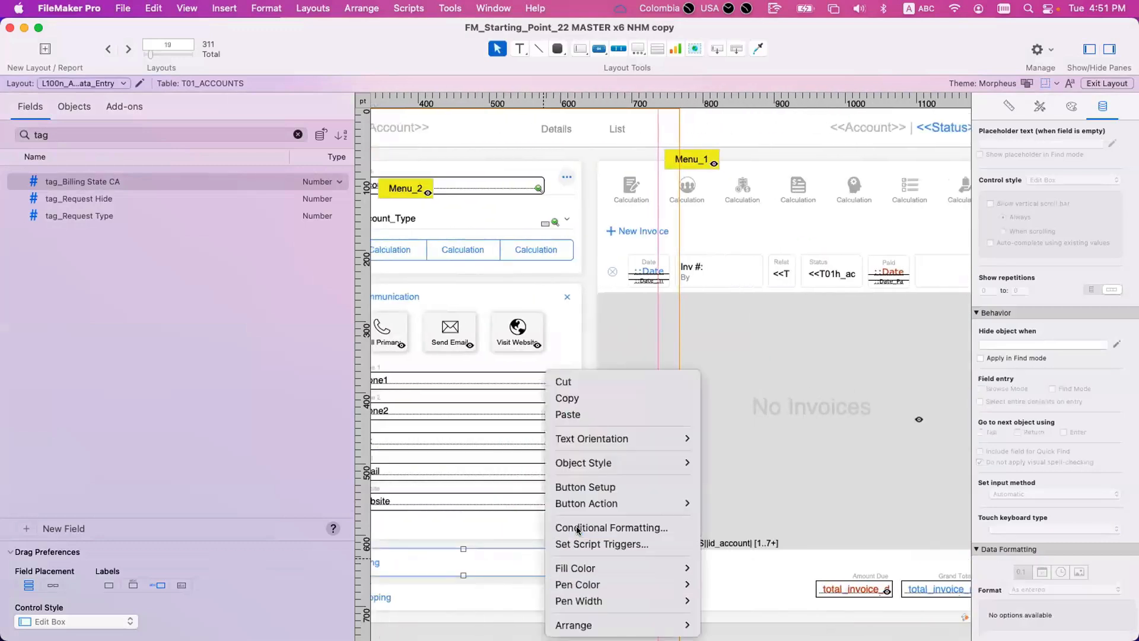
left_click(579, 525)
key("Escape")
left_click(588, 529)
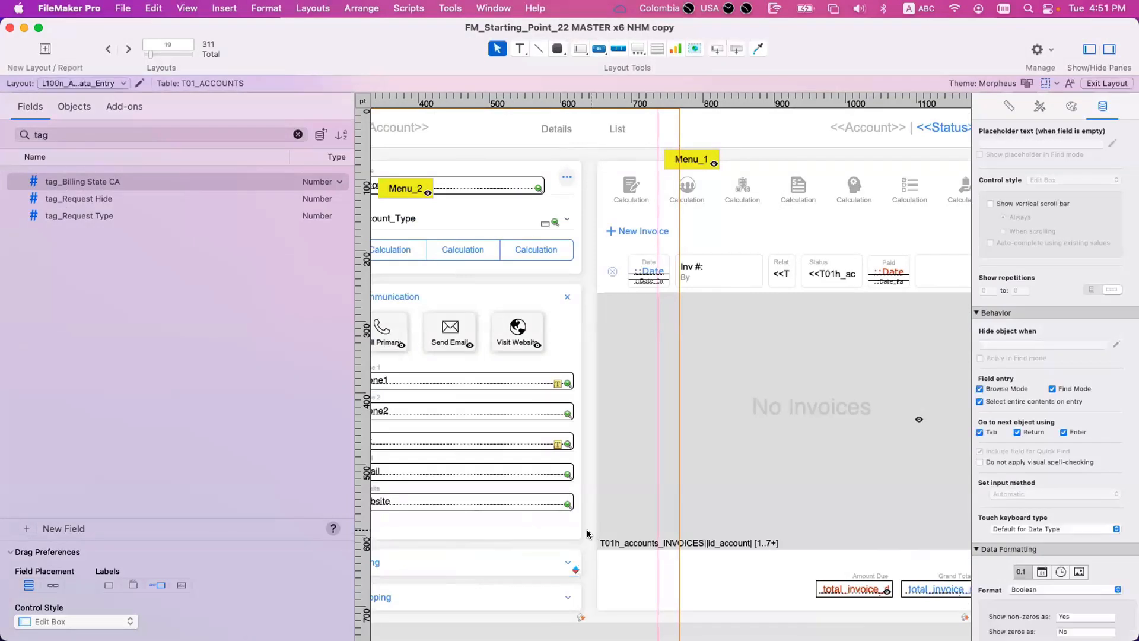
Go to the accordion's second slide and apply the Status button's conditional formatting to its expanded Billing header as well
double_click(562, 539)
left_click(731, 315)
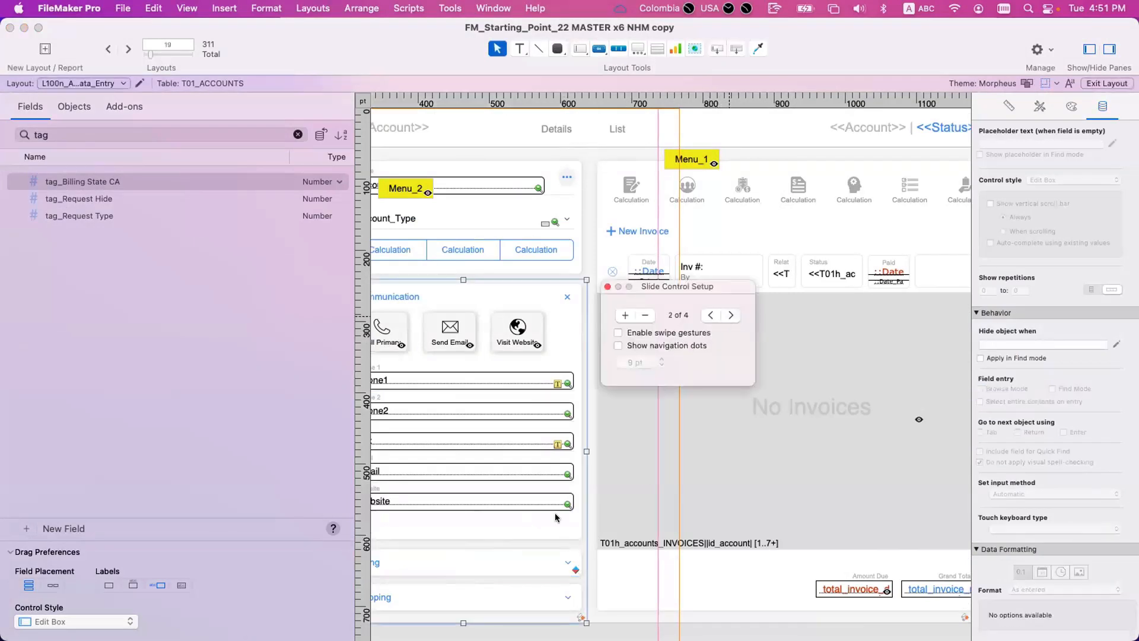
scroll(503, 555, "left", 3)
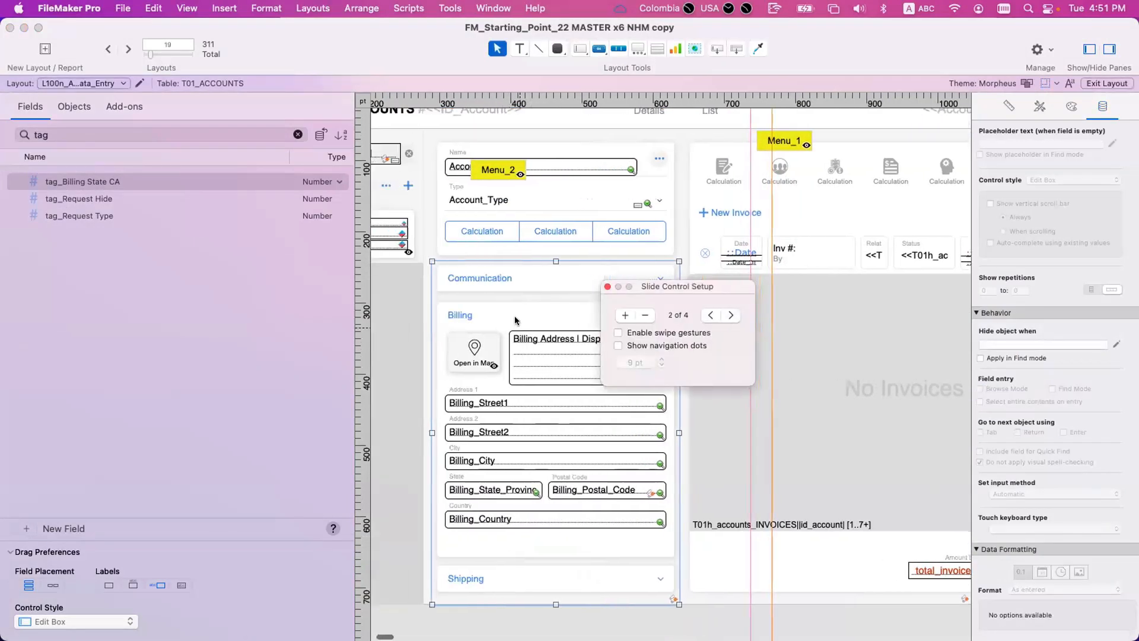
left_click(577, 320)
scroll(657, 338, "right", 7)
scroll(658, 338, "right", 5)
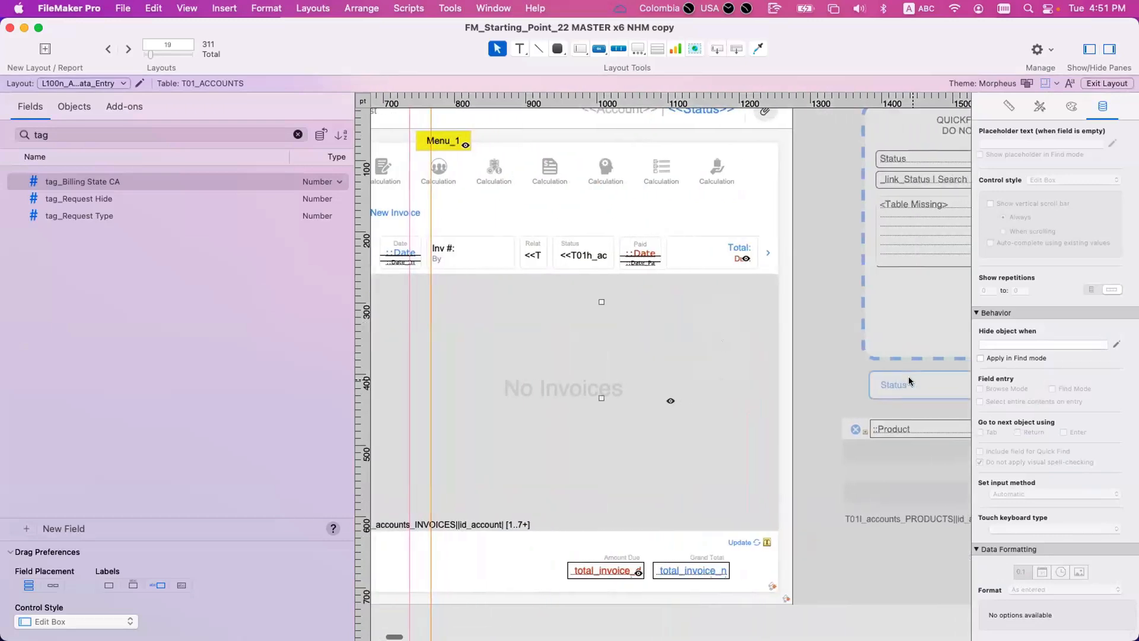
right_click(917, 380)
left_click(931, 494)
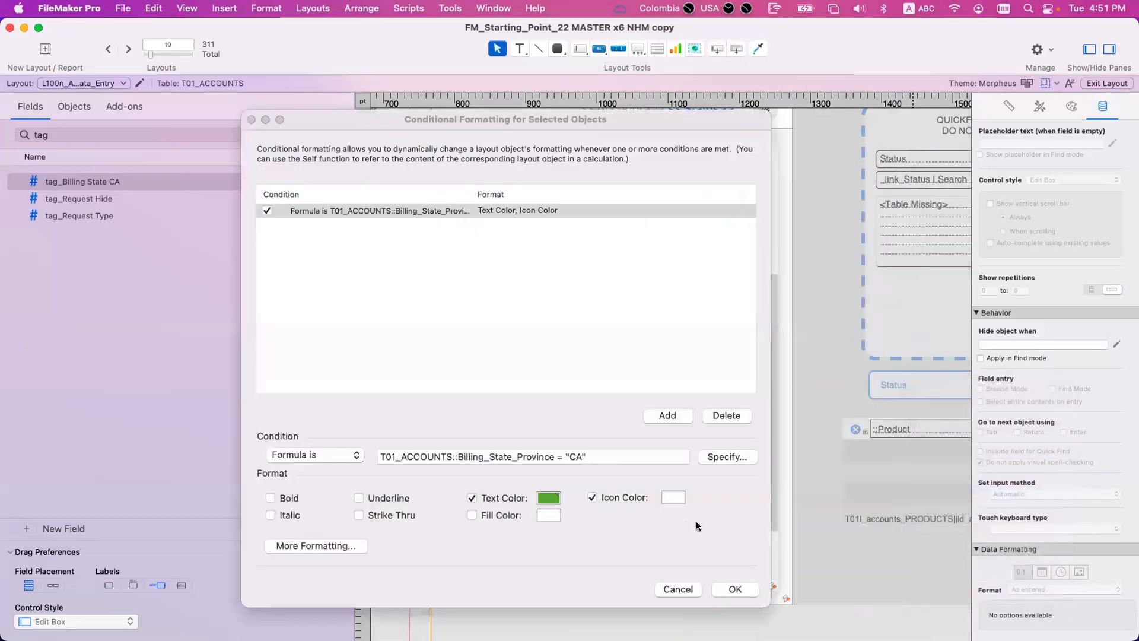
key("Return")
Go to the accordion's third slide and apply the Status button's conditional formatting to its collapsed Billing button as well
scroll(475, 398, "left", 10)
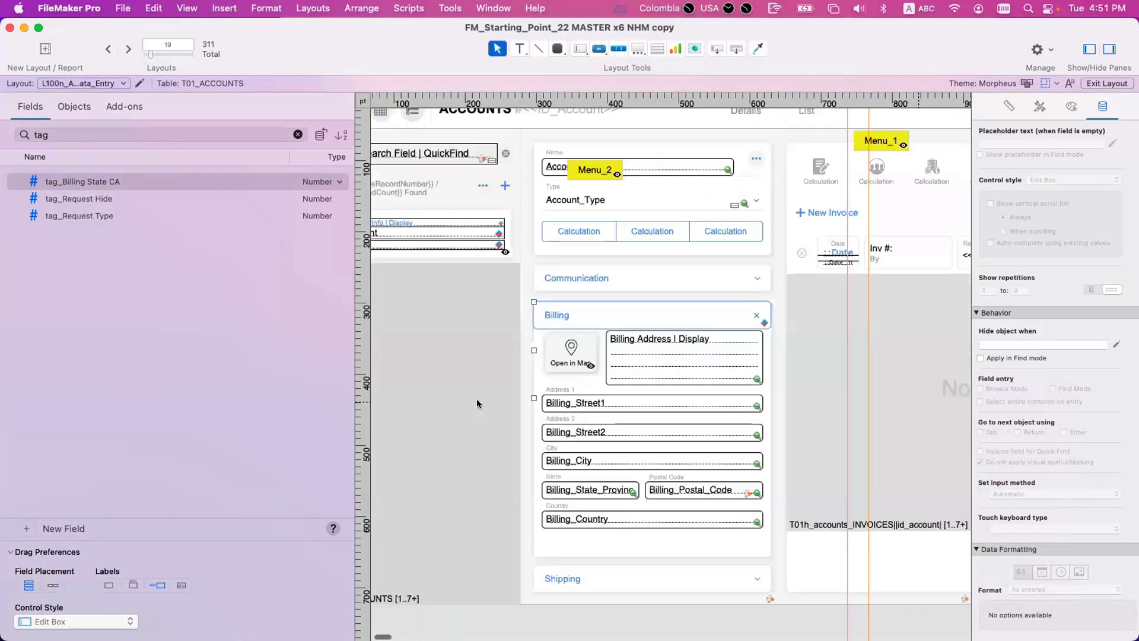
double_click(681, 296)
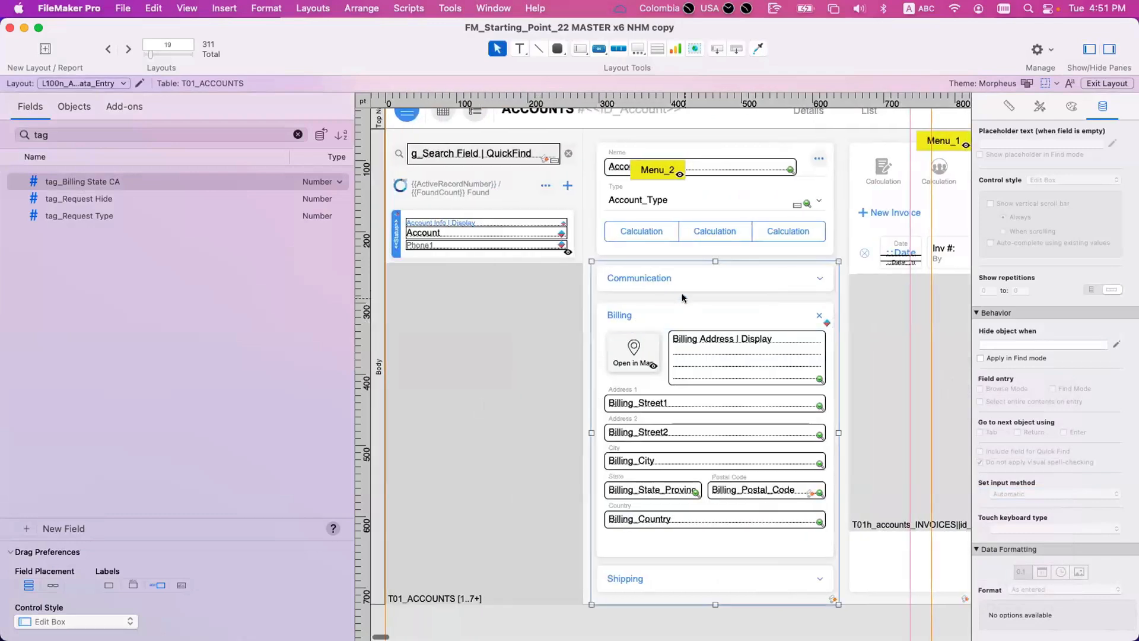
left_click(983, 296)
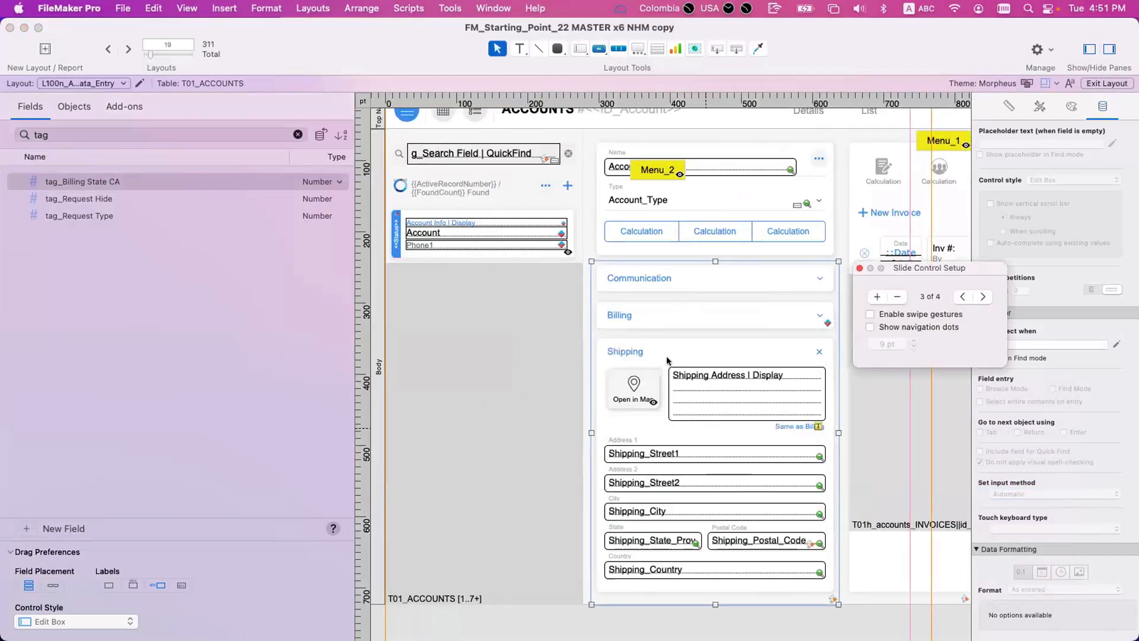
left_click(668, 351)
scroll(676, 321, "right", 10)
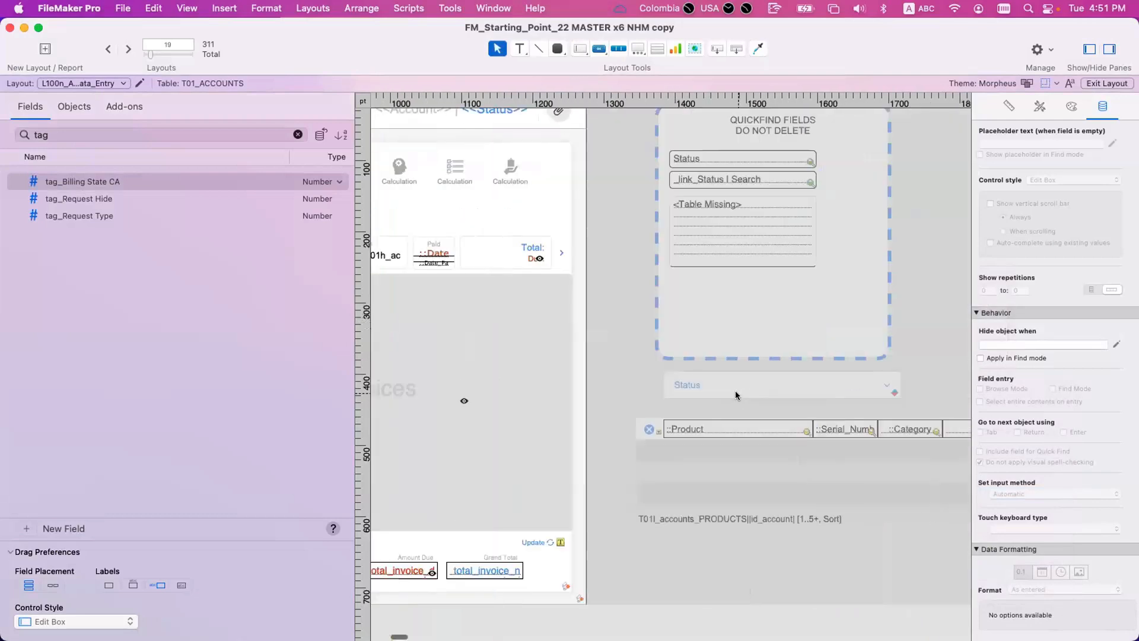
right_click(742, 393)
left_click(772, 503)
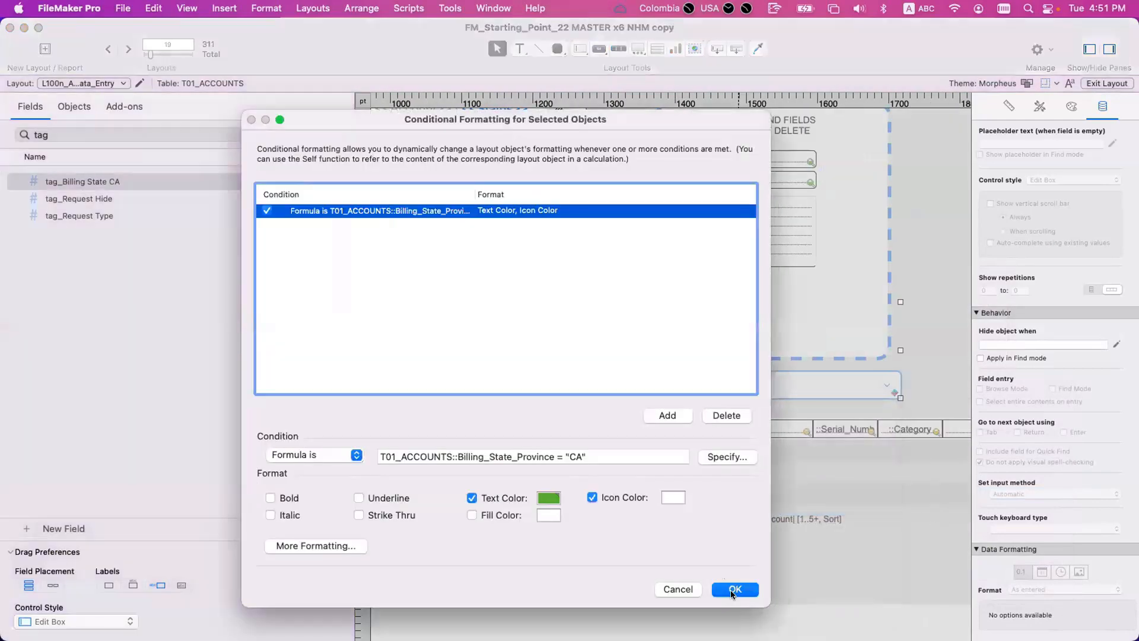
key("Return")
scroll(536, 394, "left", 10)
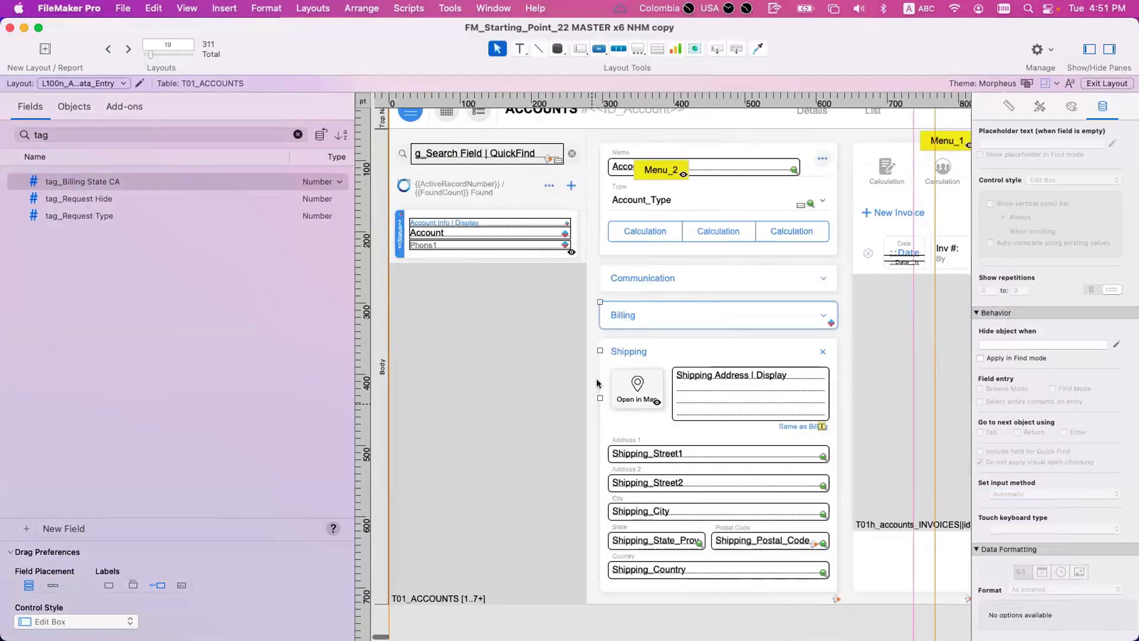
Go to the accordion's fourth slide and apply the Status button's conditional formatting to its collapsed Billing button too
left_click(611, 332)
double_click(782, 323)
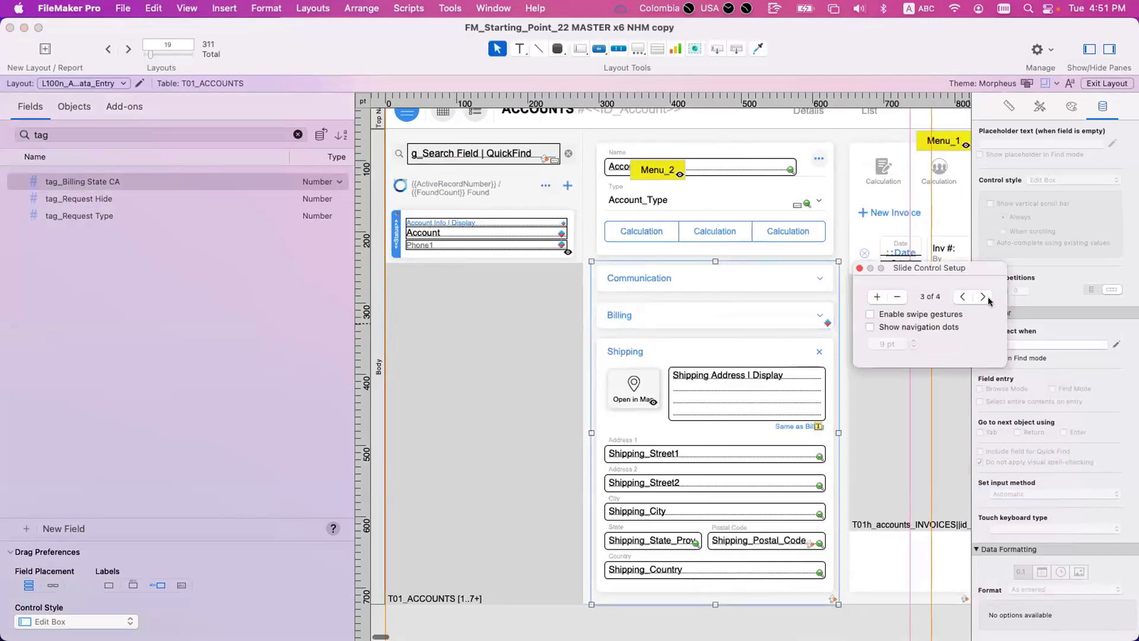
left_click(982, 297)
scroll(639, 320, "right", 10)
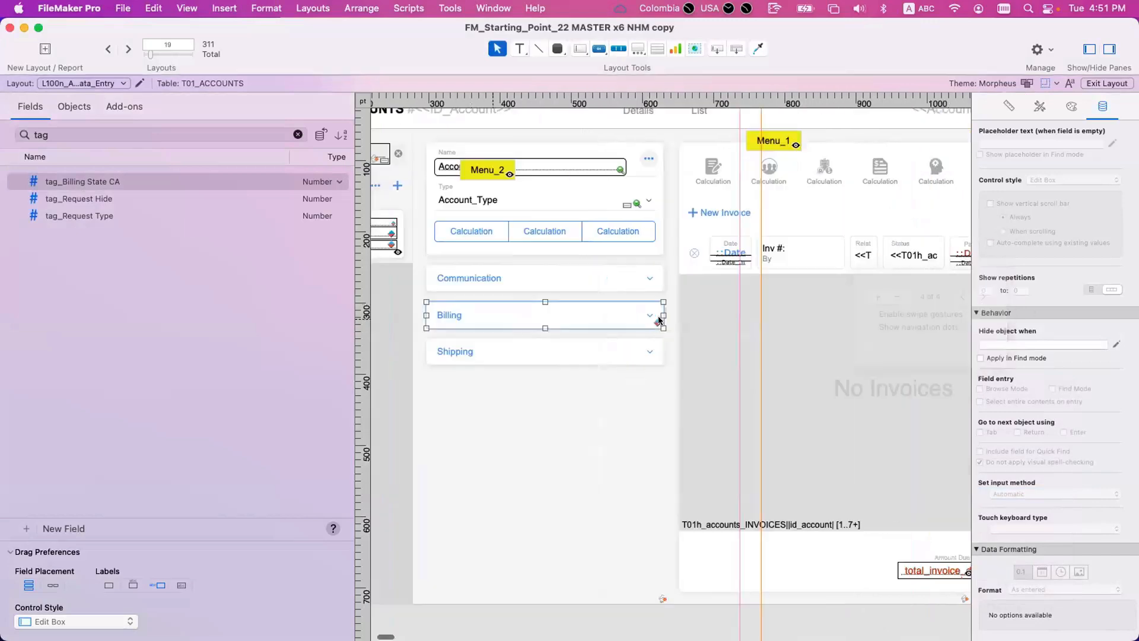
left_click(658, 377)
right_click(661, 373)
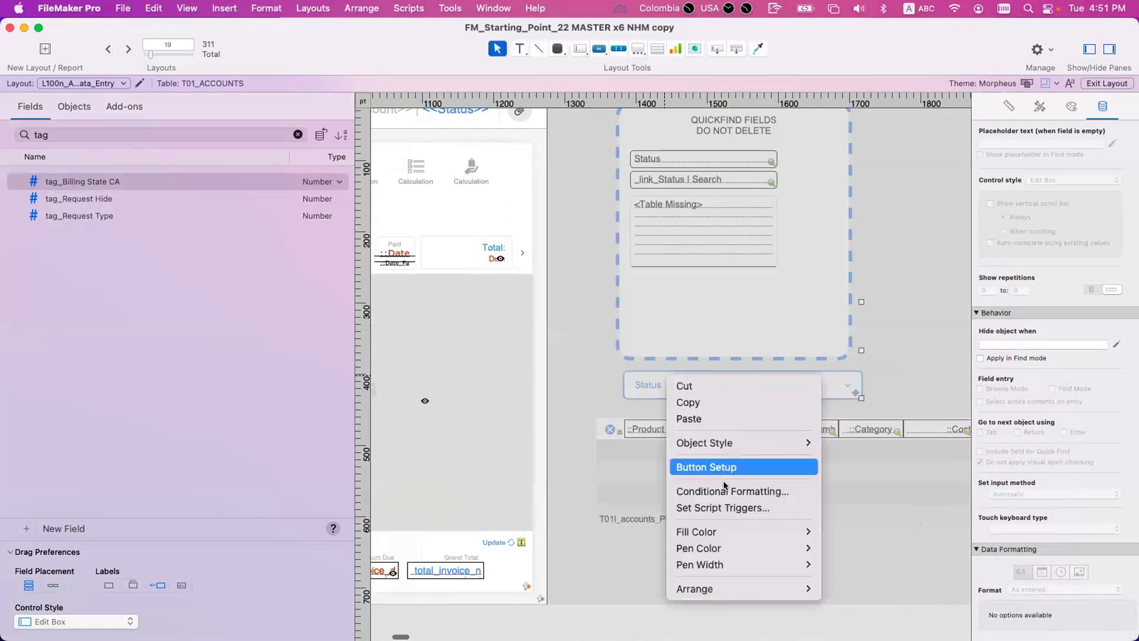
left_click(724, 416)
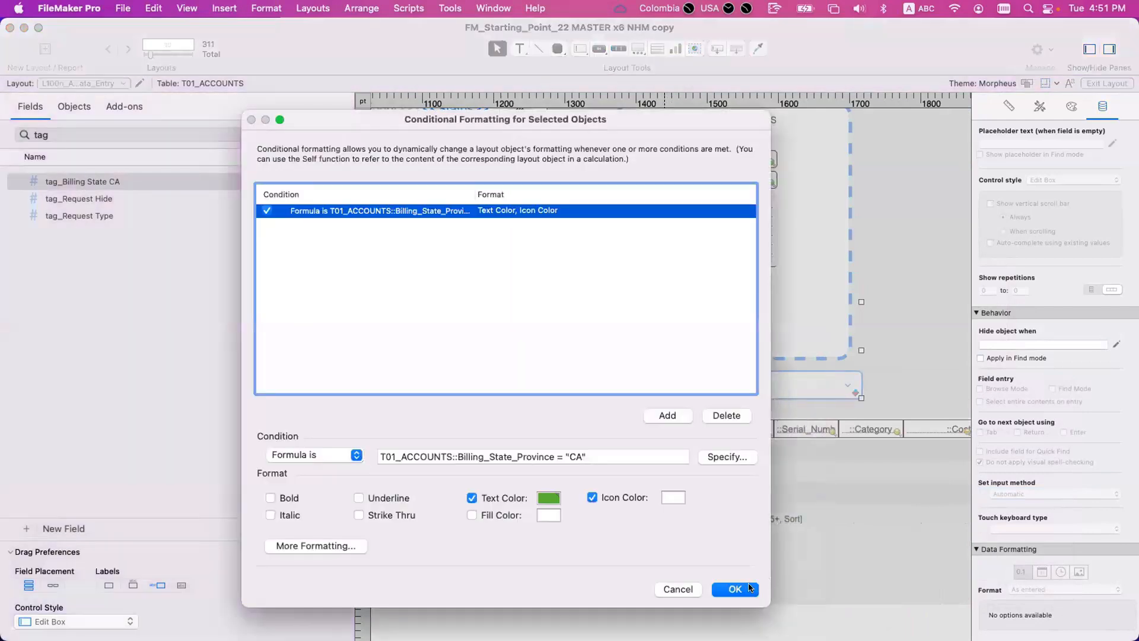
left_click(749, 587)
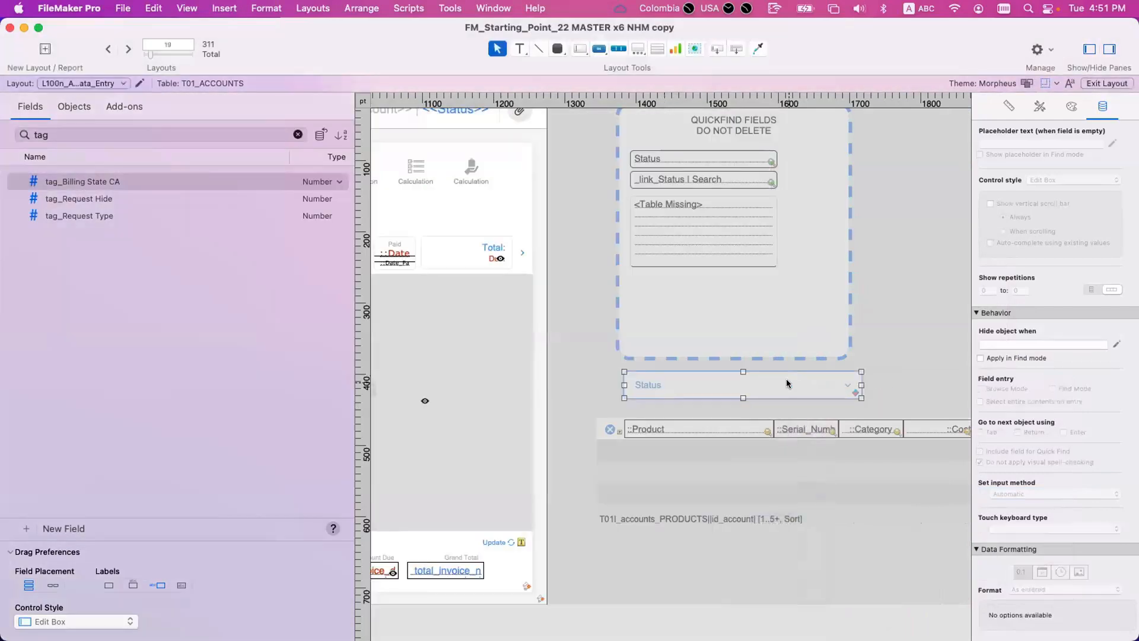
Copy the Status button to the L300n_CONTACTS_Data_Entry layout, placing it off-layout below the QuickFind fields box
left_click(97, 86)
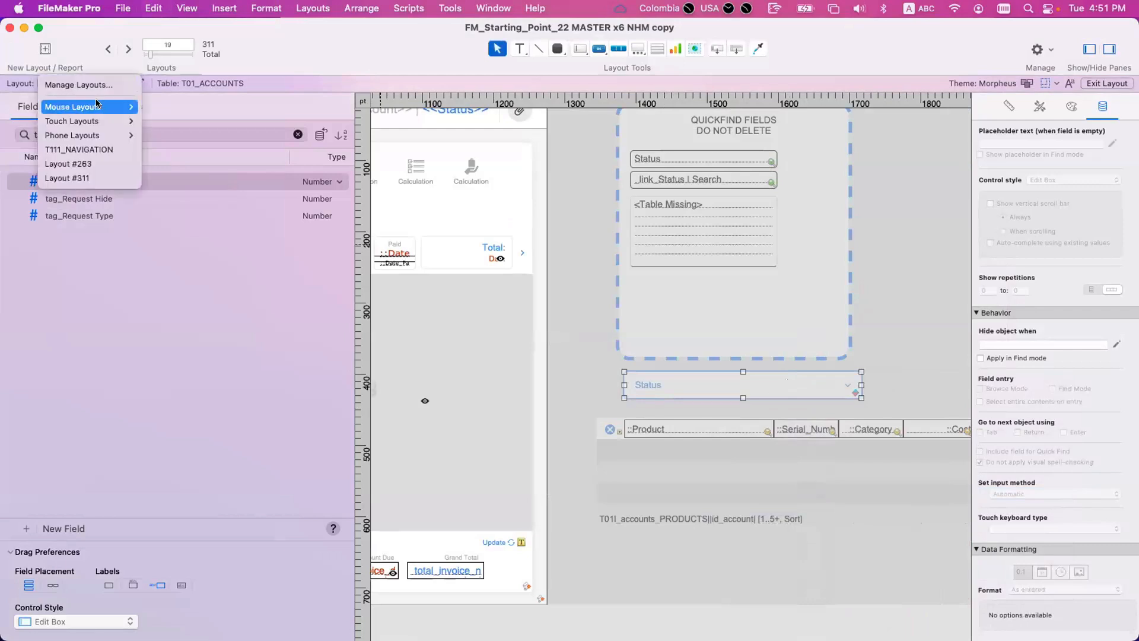
mouse_move(96, 105)
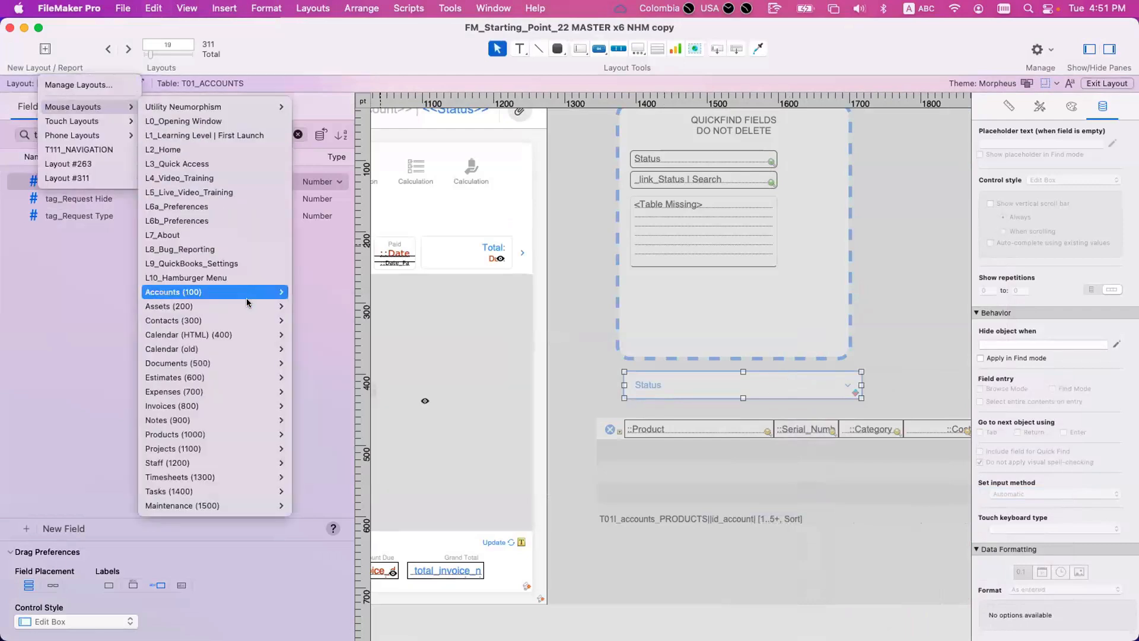
mouse_move(243, 320)
mouse_move(335, 325)
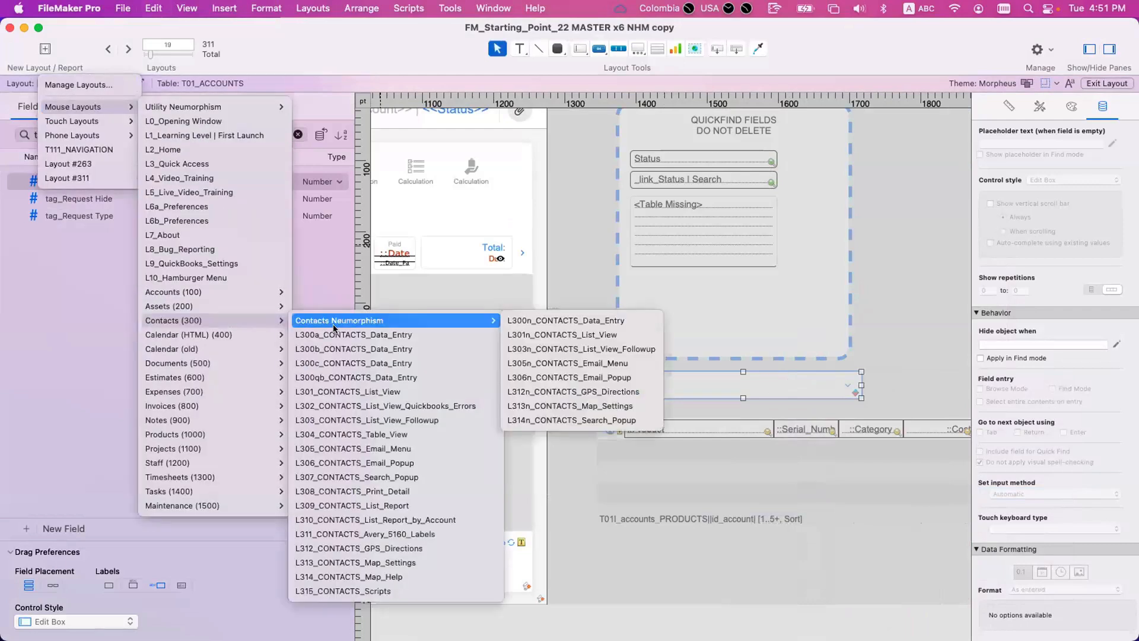
left_click(511, 322)
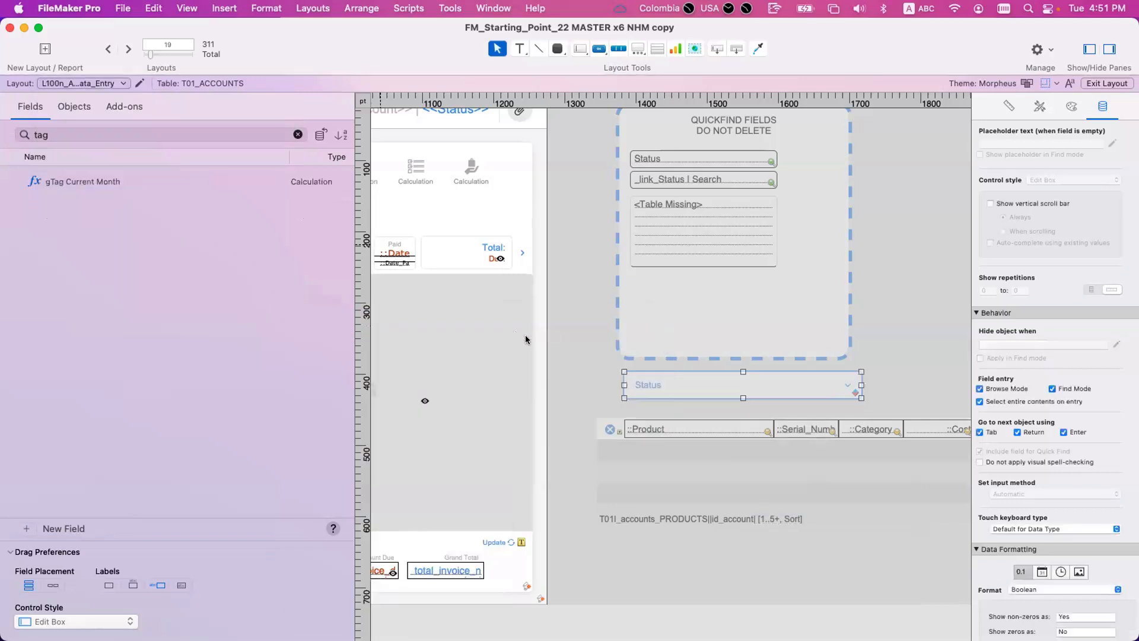
scroll(526, 334, "right", 10)
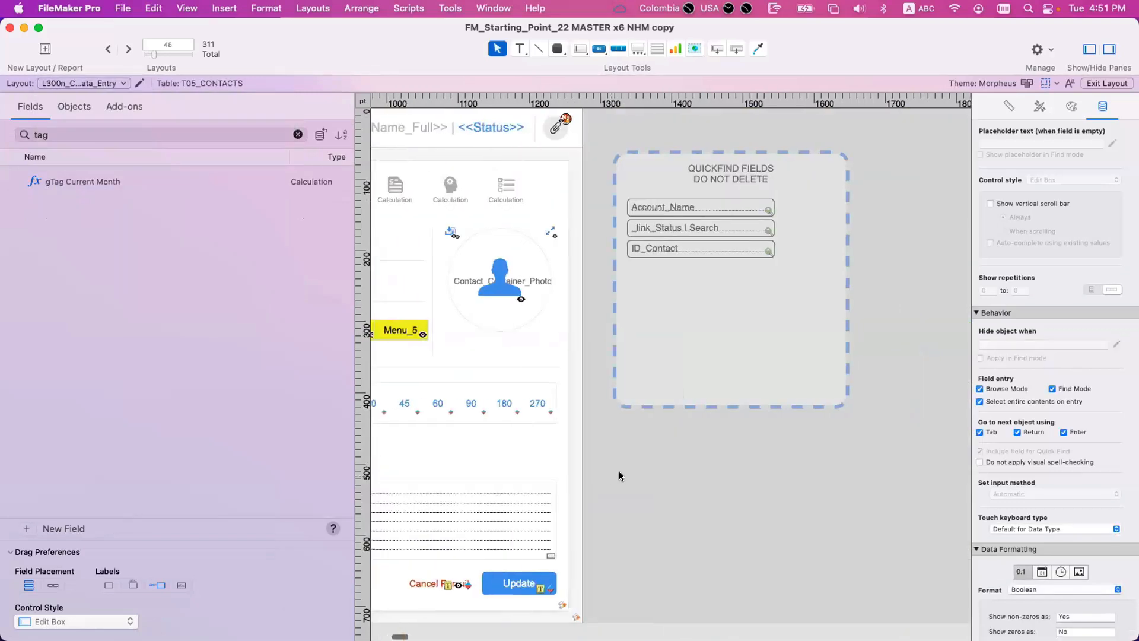
left_click(620, 473)
left_click_drag(619, 472, 714, 442)
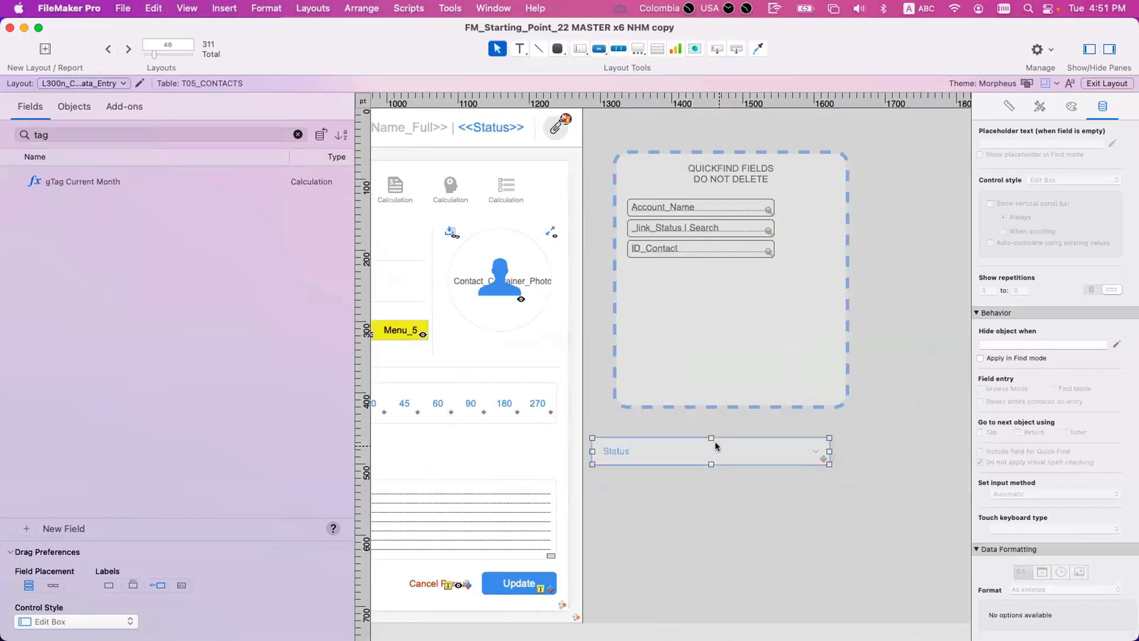
right_click(715, 444)
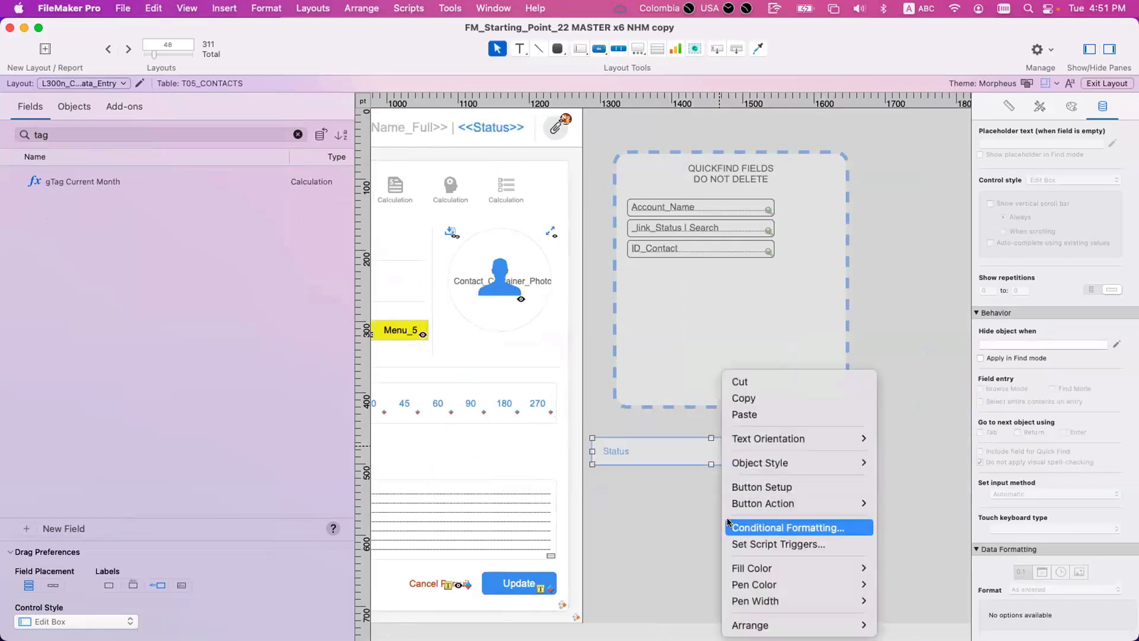
left_click(741, 526)
left_click(526, 457)
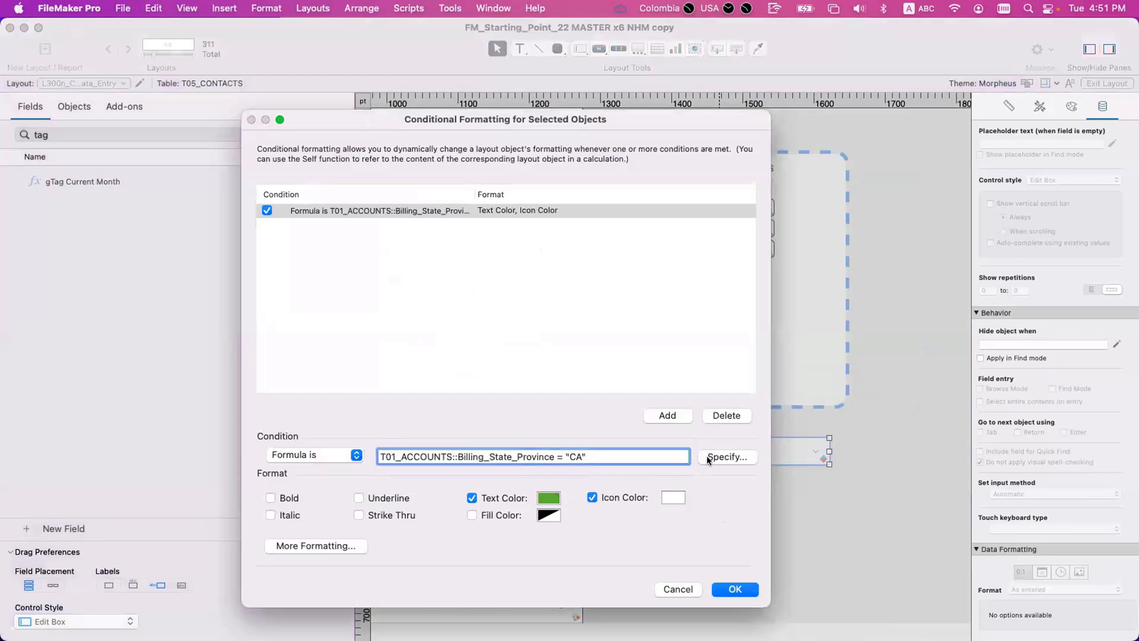
left_click(707, 456)
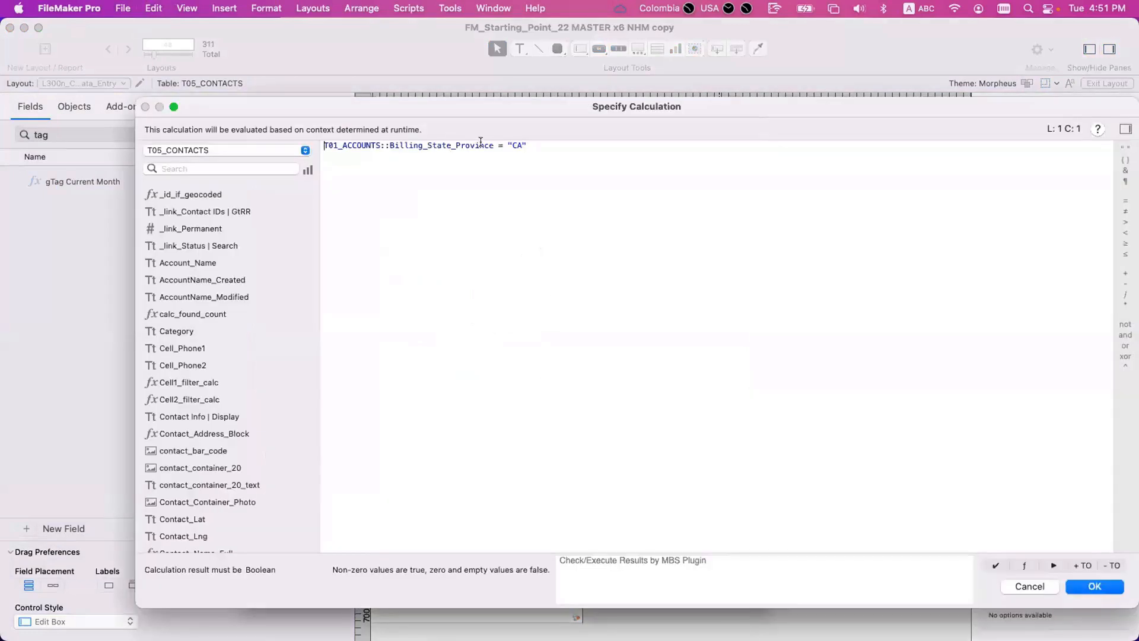
left_click_drag(493, 145, 301, 142)
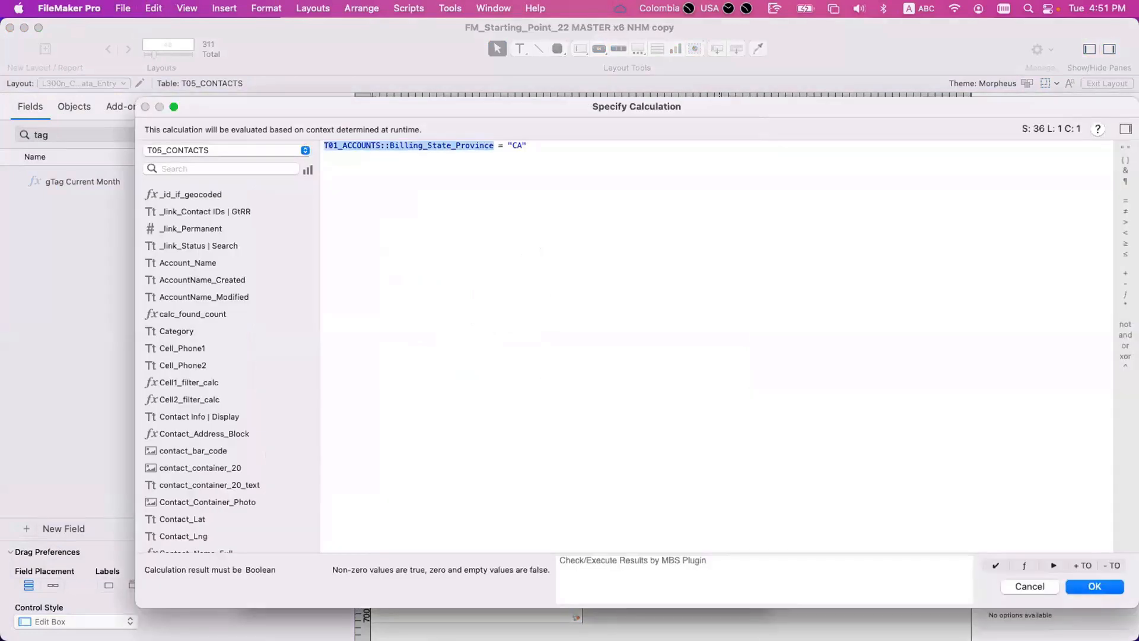
type("T05")
key("Return")
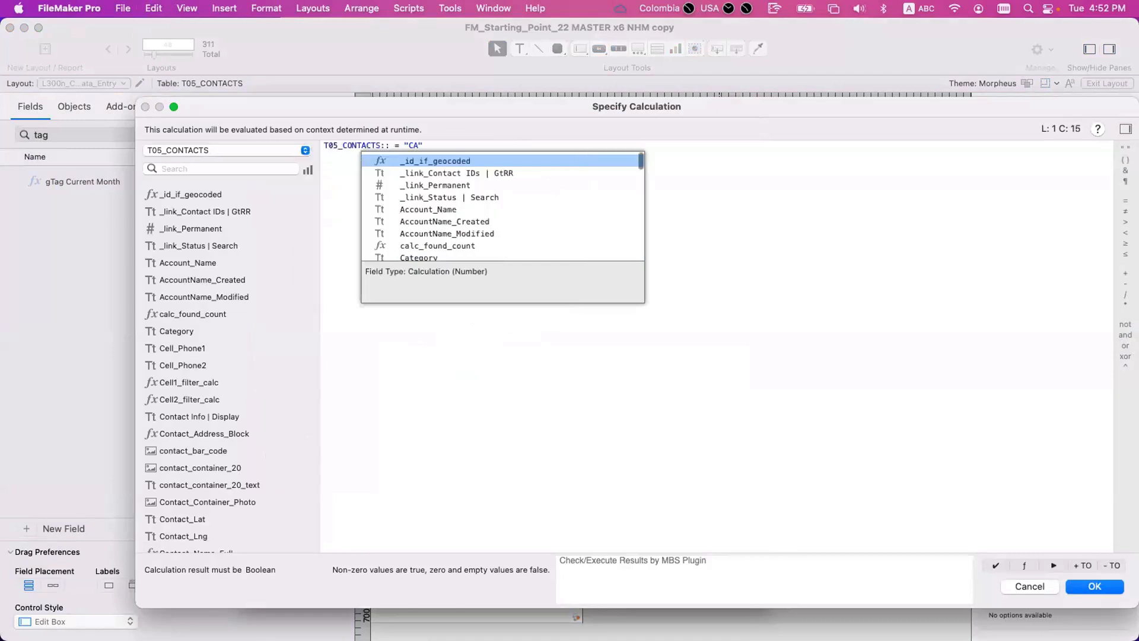
type("bill")
key("BackSpace")
key("BackSpace")
key("BackSpace")
key("BackSpace")
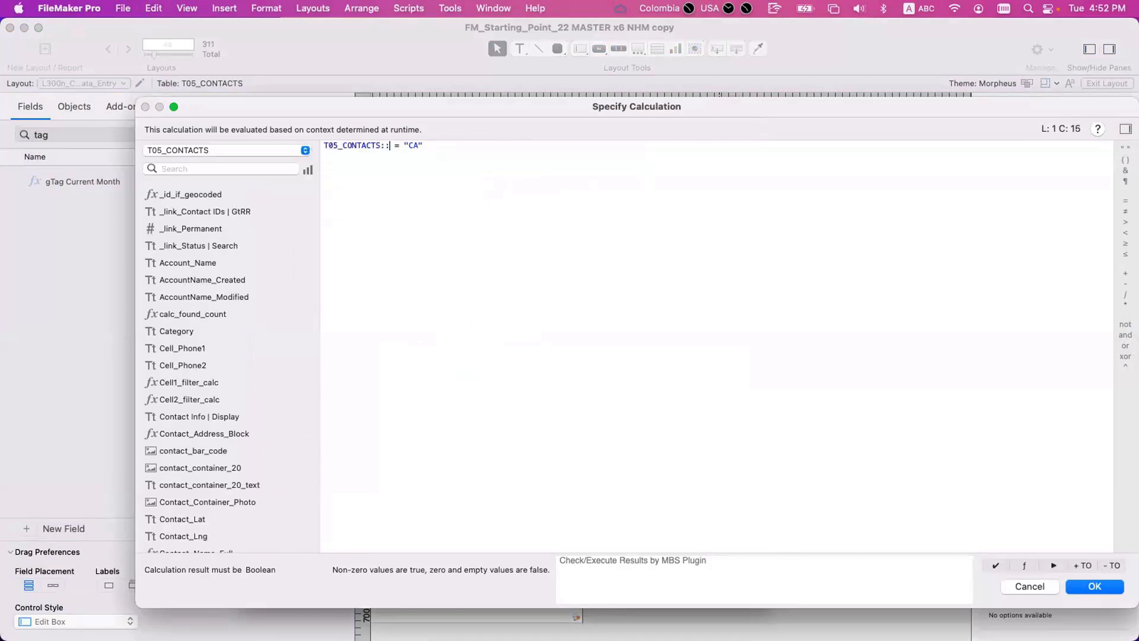
type("add")
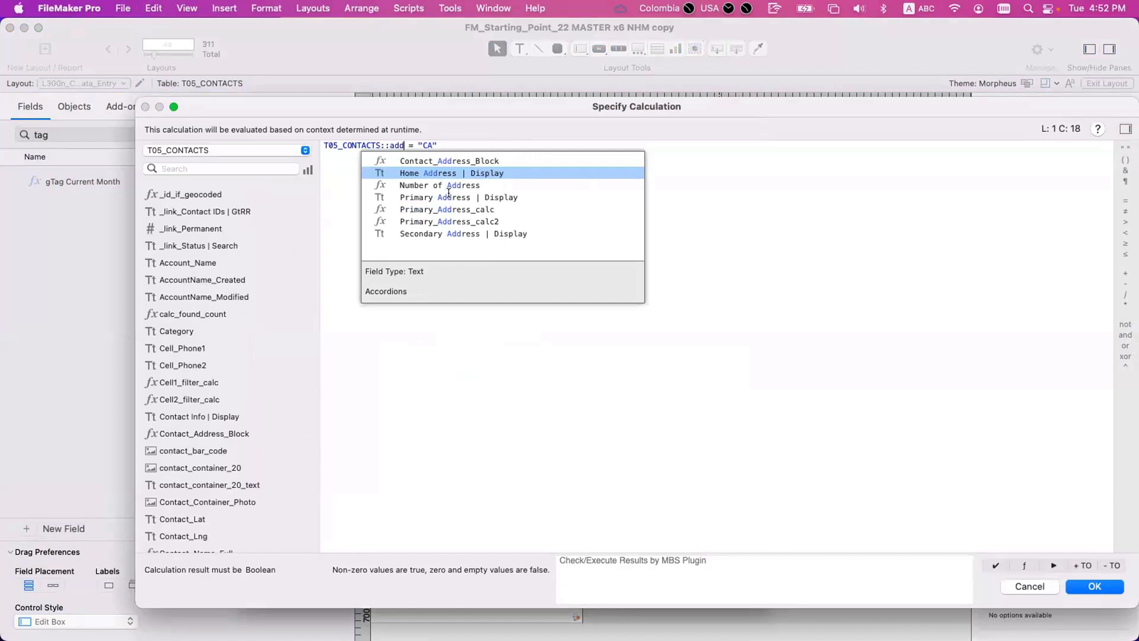
double_click(400, 146)
type("status")
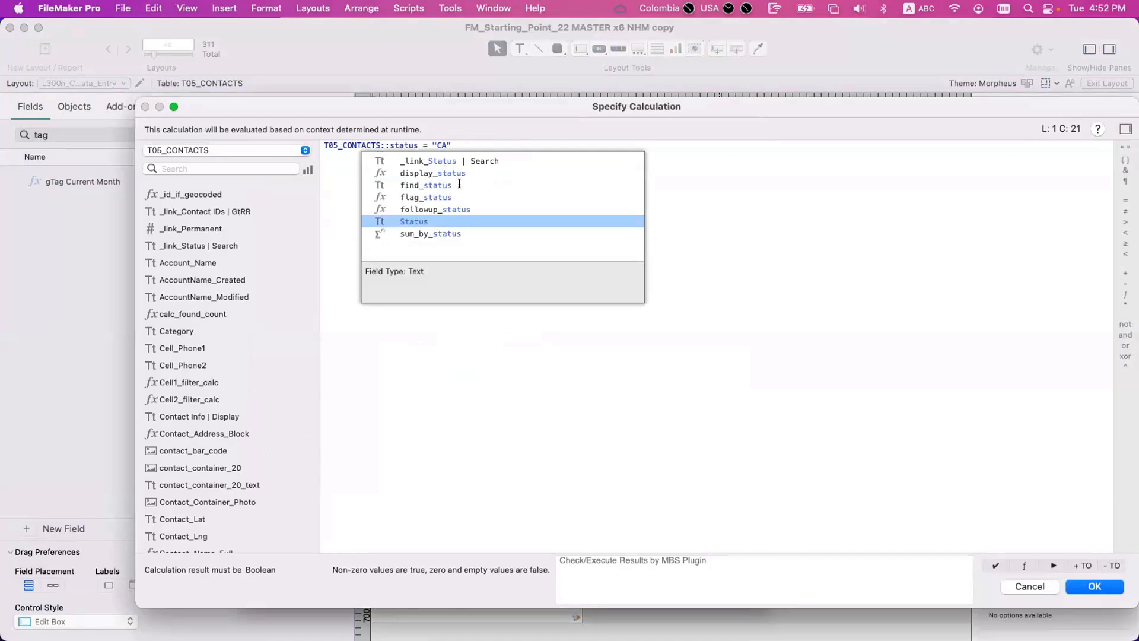
key("Escape")
key("Escape")
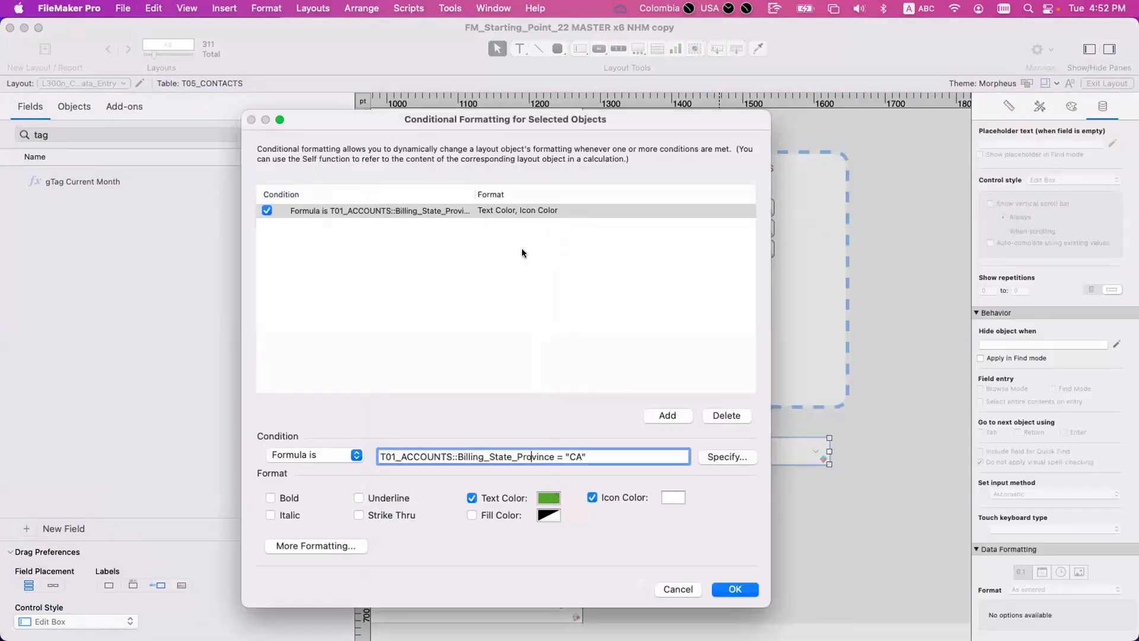
left_click(743, 589)
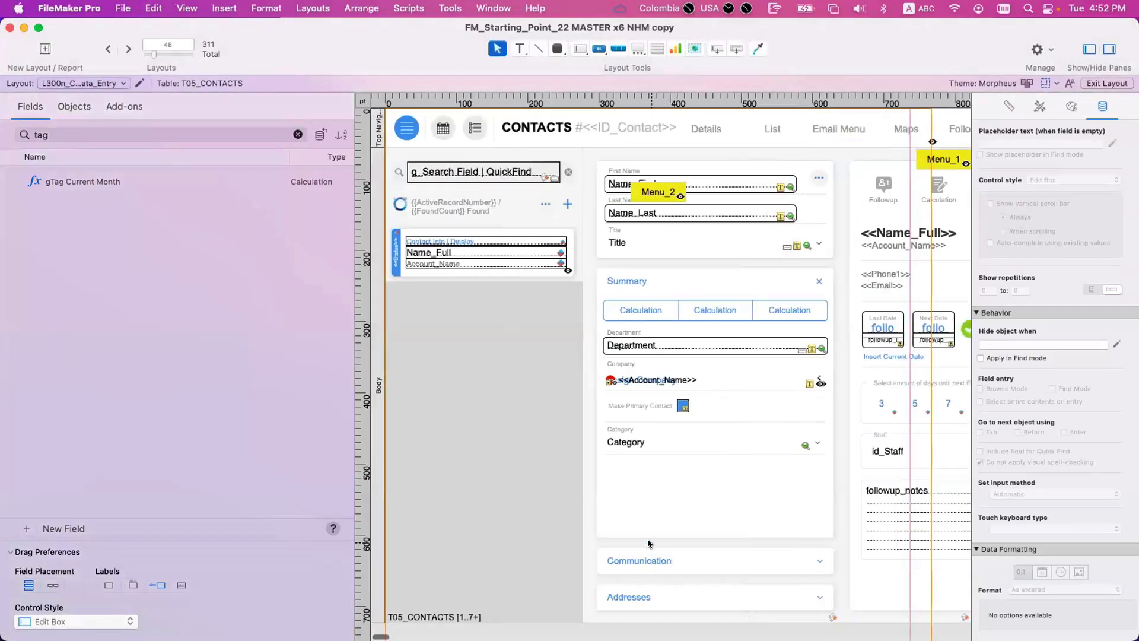
Show the third slide of the Contacts accordion, with the expanded Addresses panel, to check the primary state field's name
left_click(647, 541)
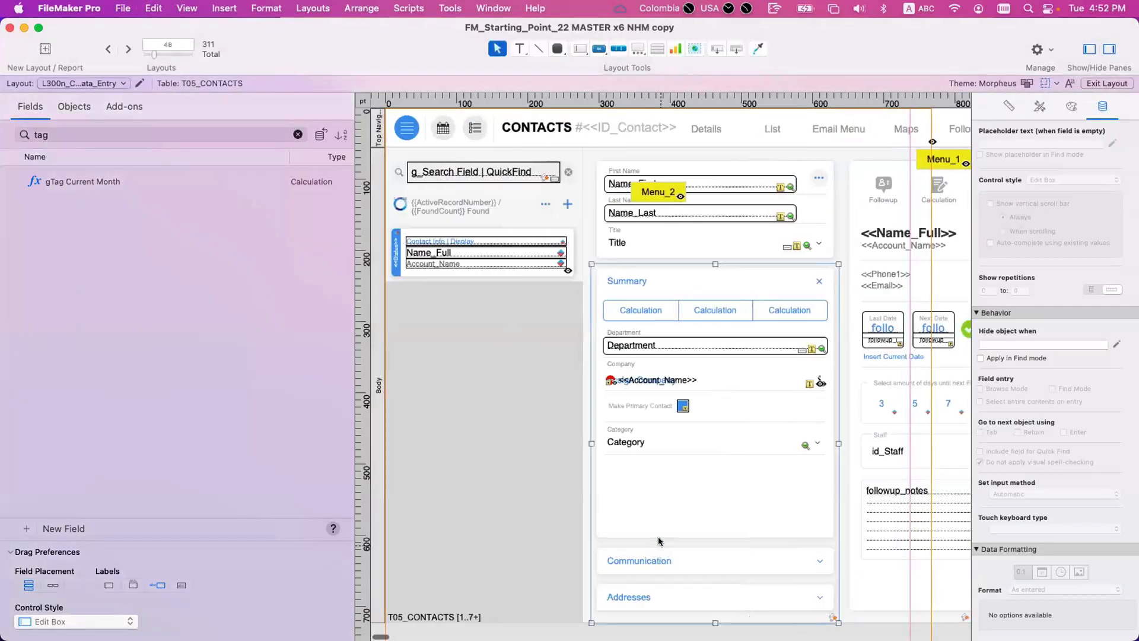
double_click(649, 540)
left_click(978, 298)
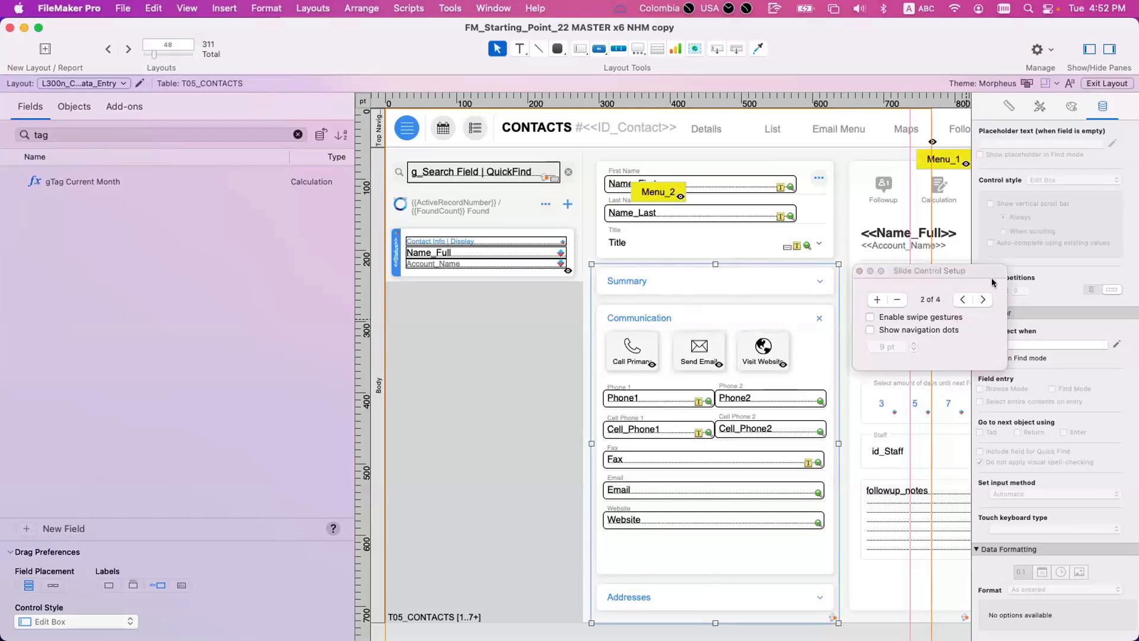
left_click(982, 299)
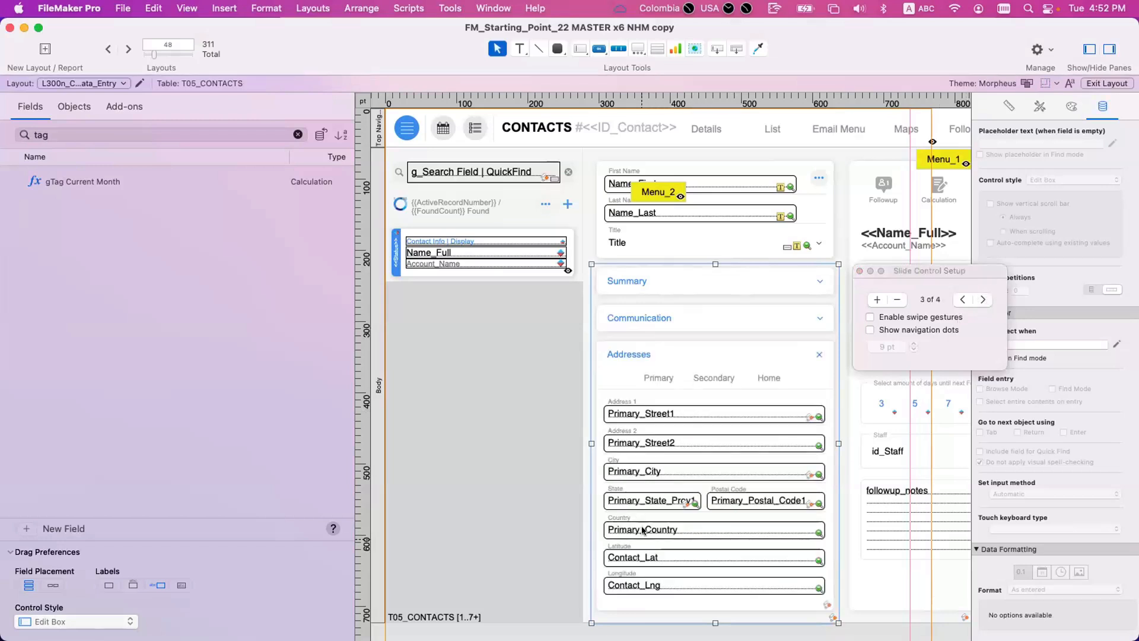
Change the off-layout Status button's conditional formatting formula to T05_CONTACTS::Primary_State_Prov1 = "CA" and shift the button slightly farther from the layout
scroll(643, 530, "right", 5)
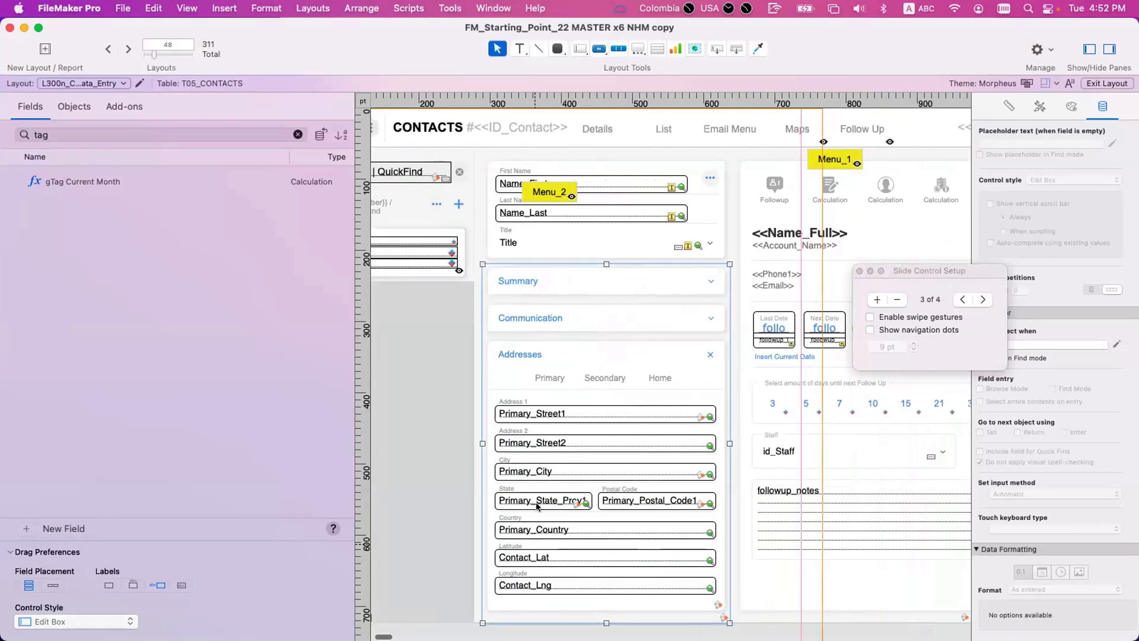
scroll(540, 501, "right", 8)
scroll(540, 497, "left", 4)
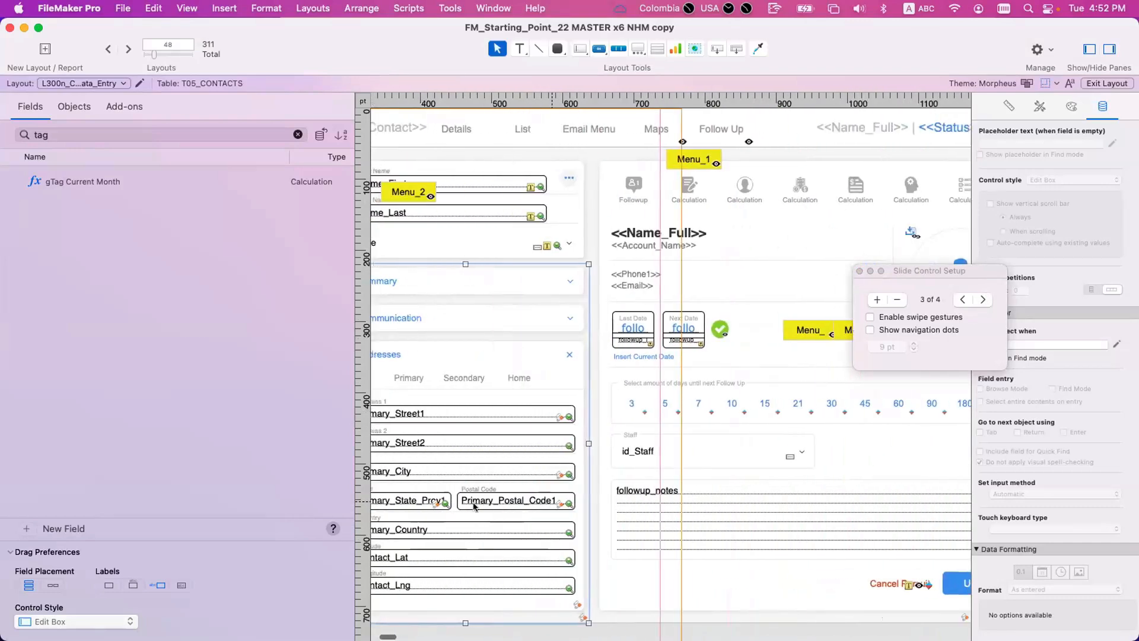
scroll(442, 500, "right", 6)
scroll(452, 500, "right", 3)
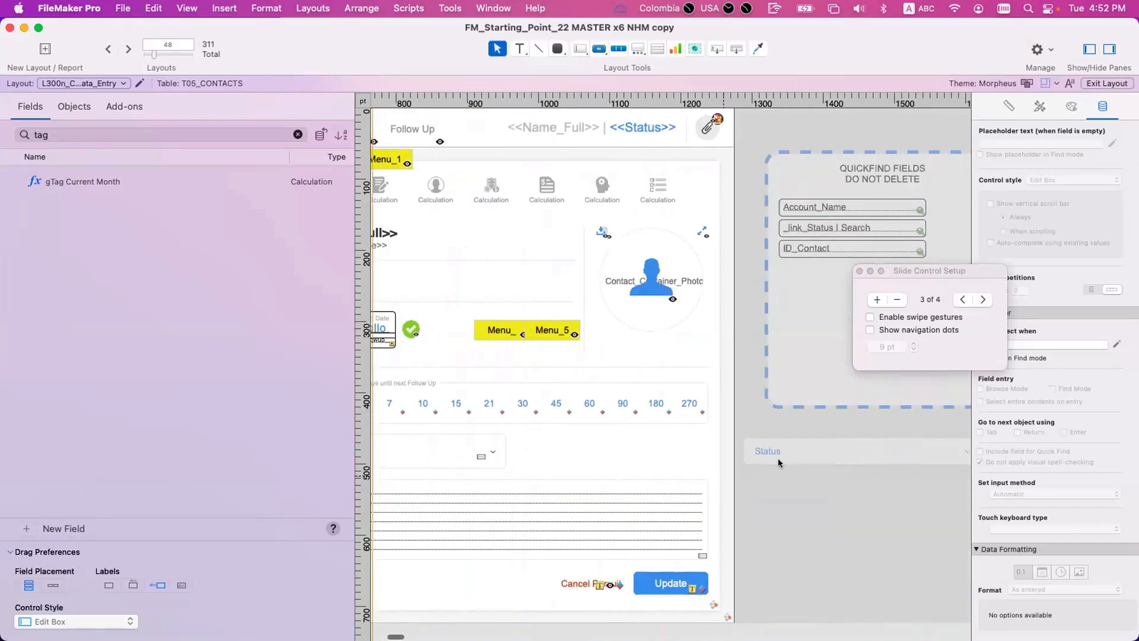
left_click(781, 453)
right_click(783, 453)
left_click(839, 525)
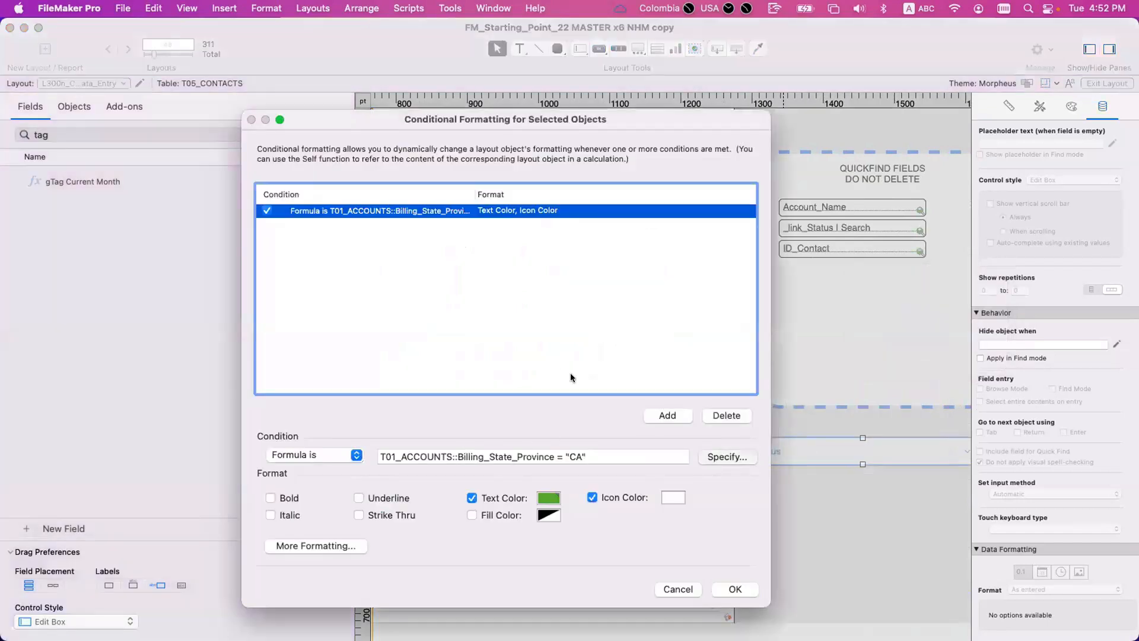
double_click(404, 215)
left_click_drag(493, 178, 324, 161)
type("prinary = \"CA")
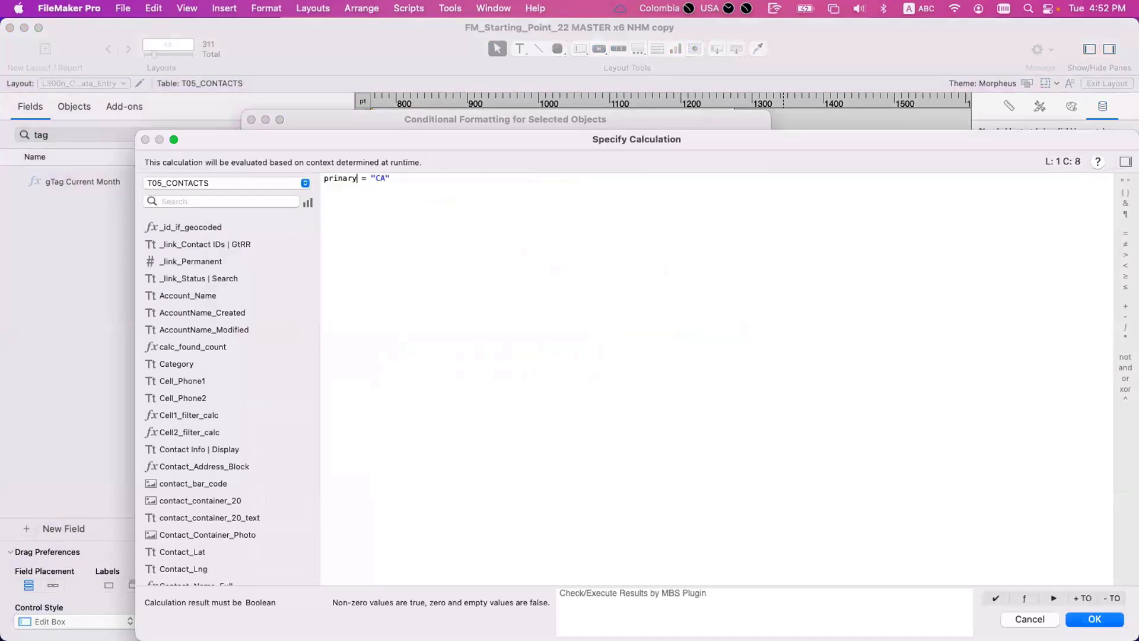
key("BackSpace")
key("BackSpace")
key("BackSpace")
key("BackSpace")
key("BackSpace")
type("ima")
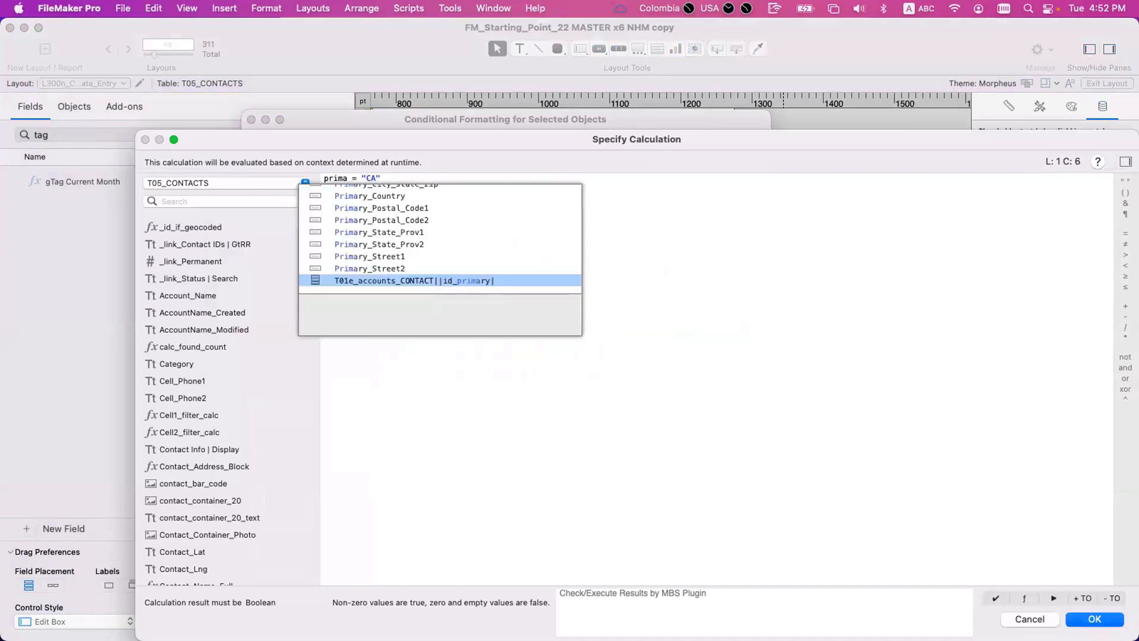
key("Up")
key("Up")
key("Up")
key("Up")
key("Return")
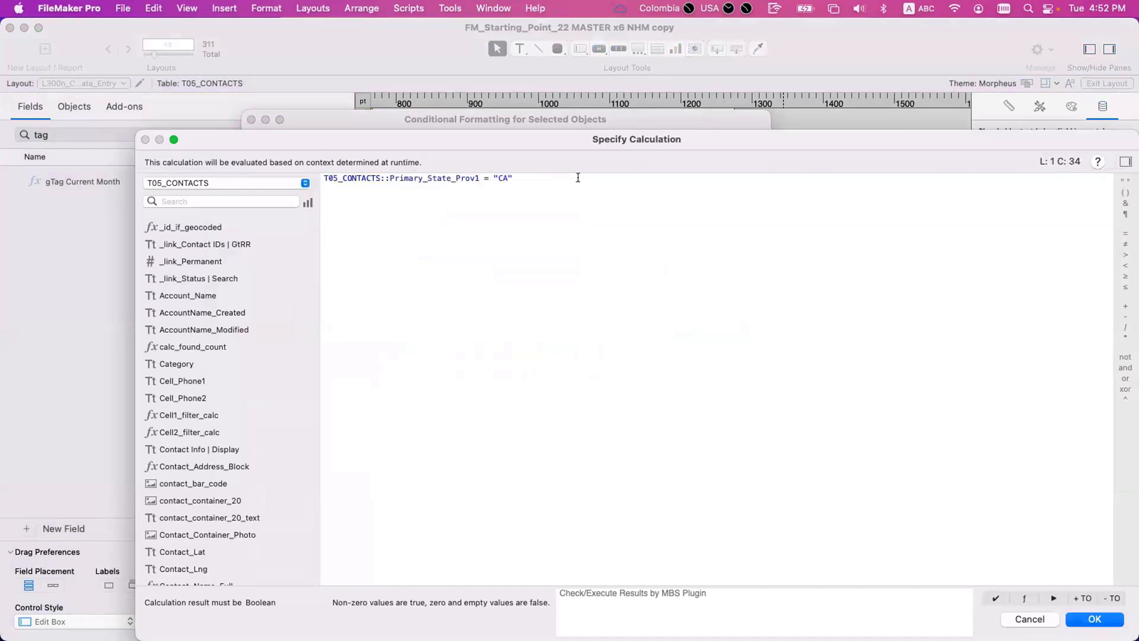
key("KP_Enter")
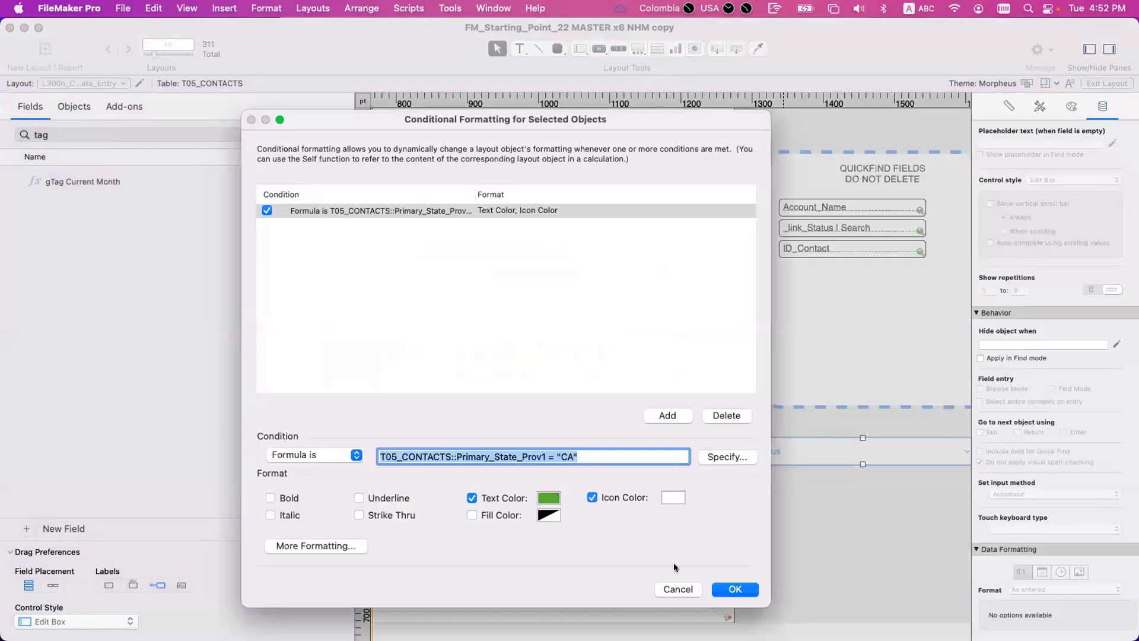
left_click(736, 590)
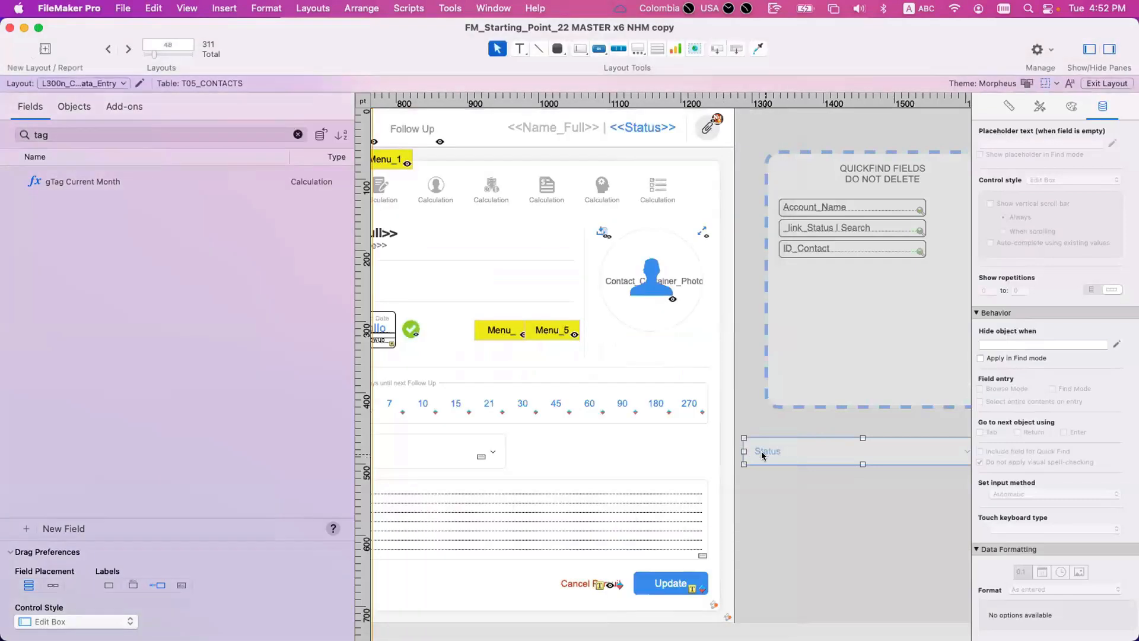
left_click_drag(762, 455, 829, 453)
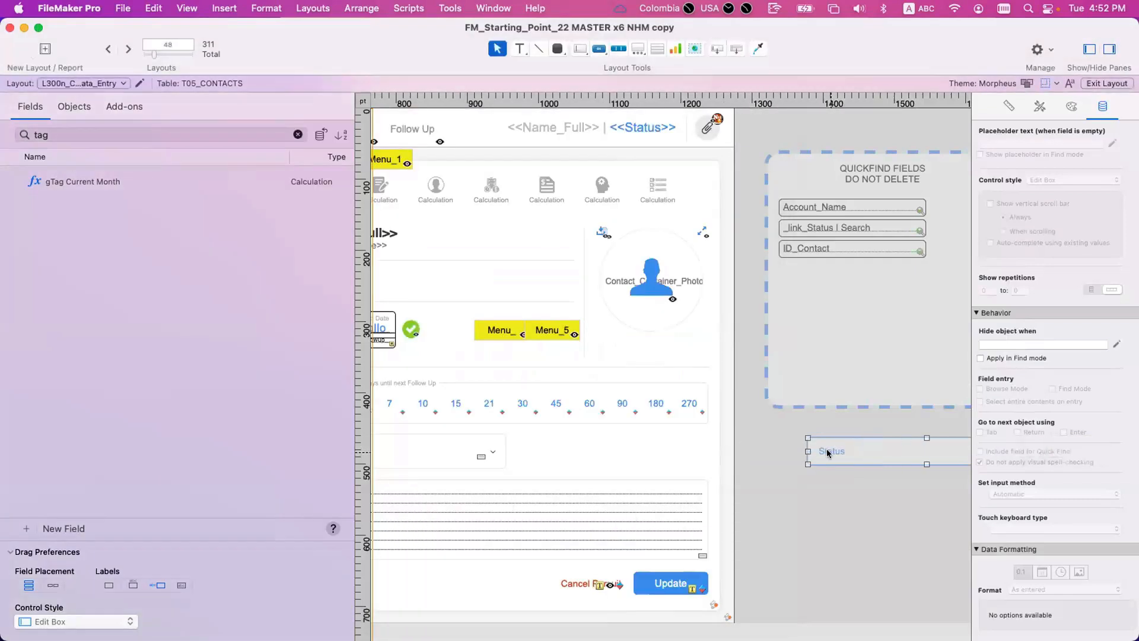
scroll(827, 453, "left", 10)
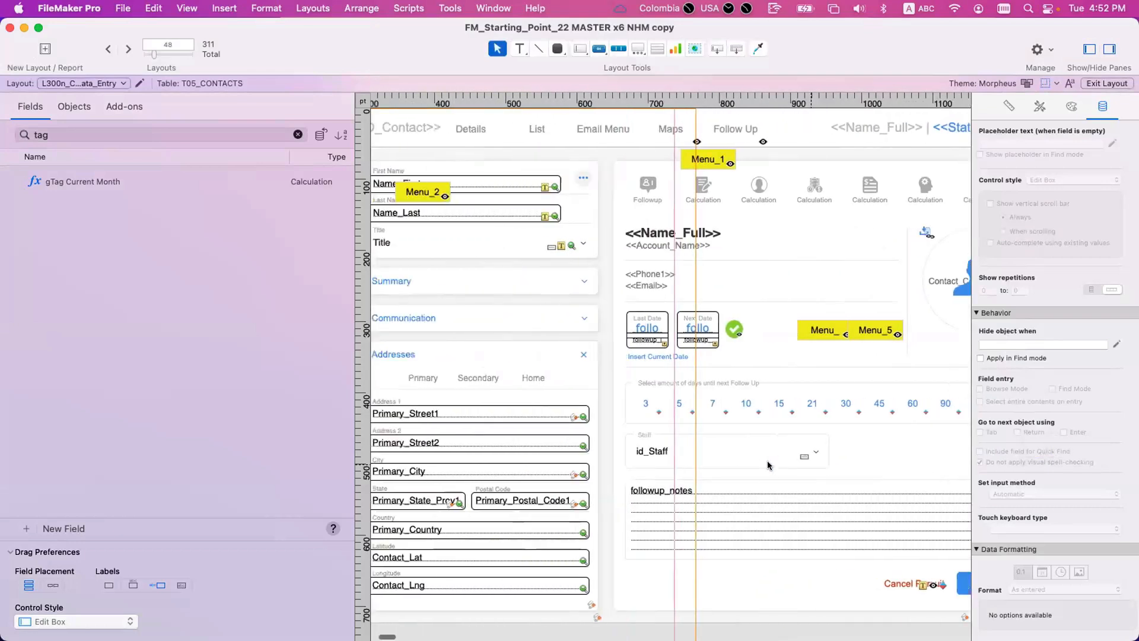
left_click(555, 354)
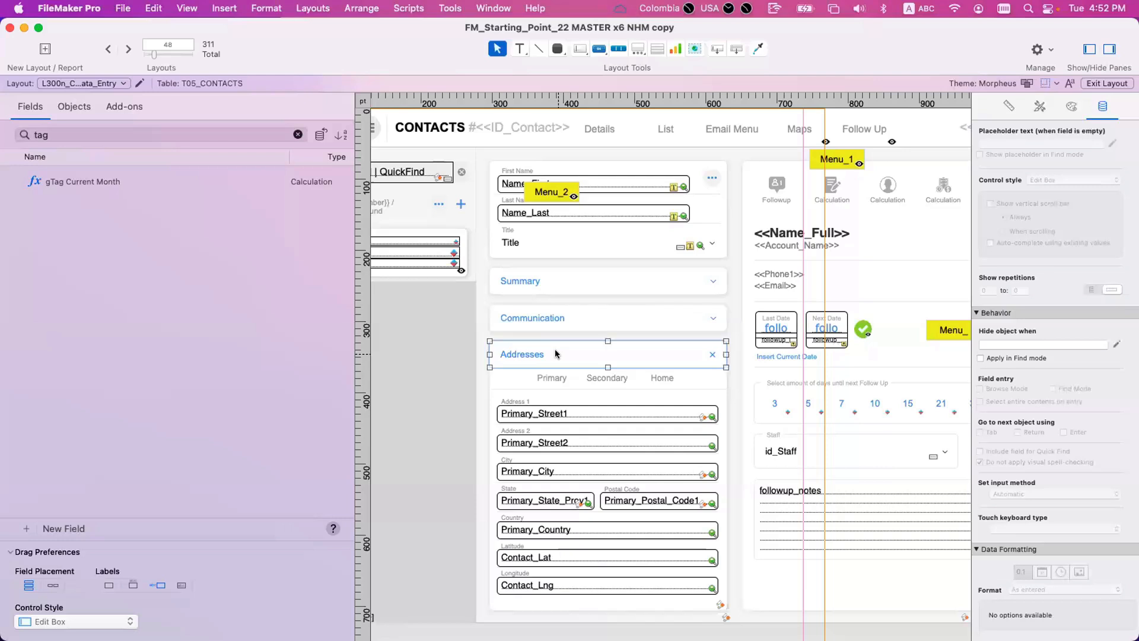
scroll(717, 297, "right", 10)
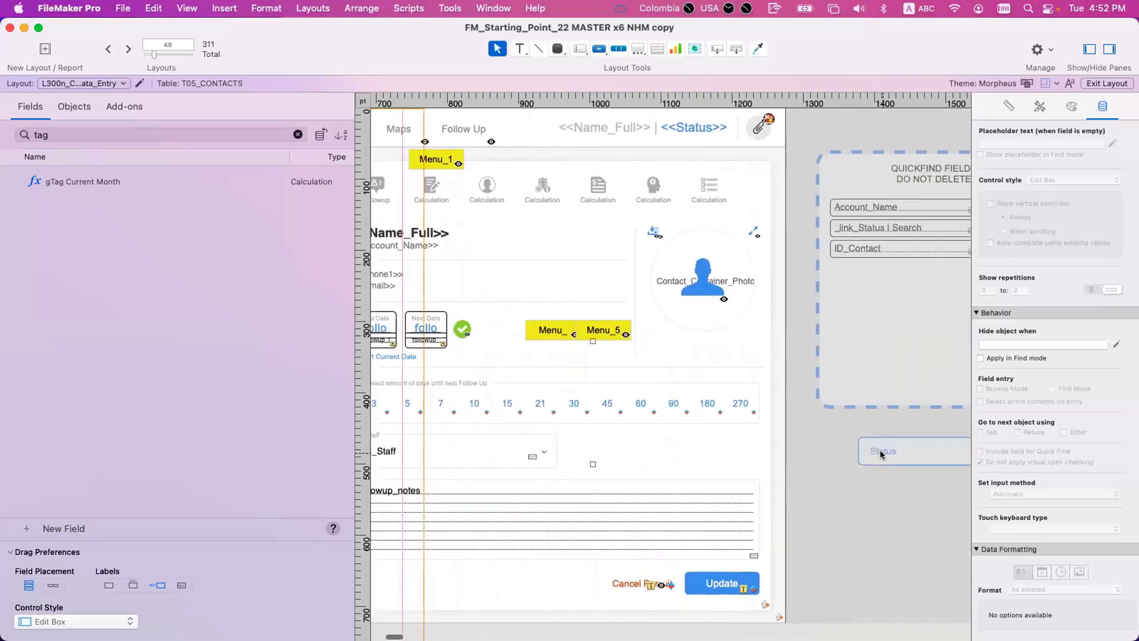
right_click(881, 455)
left_click(925, 526)
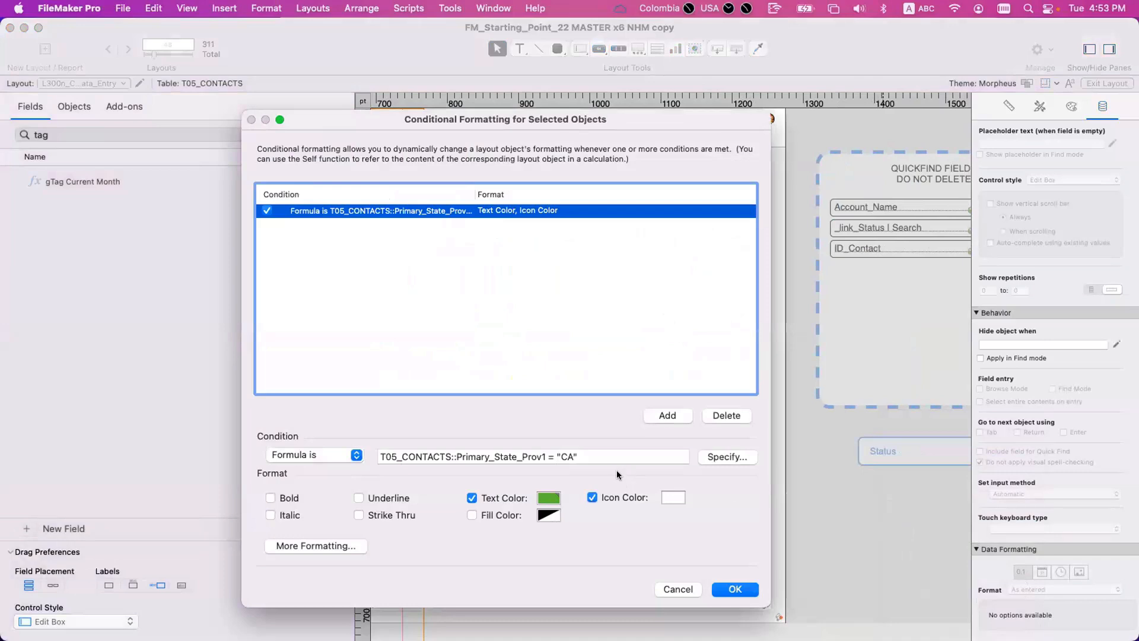
key("Escape")
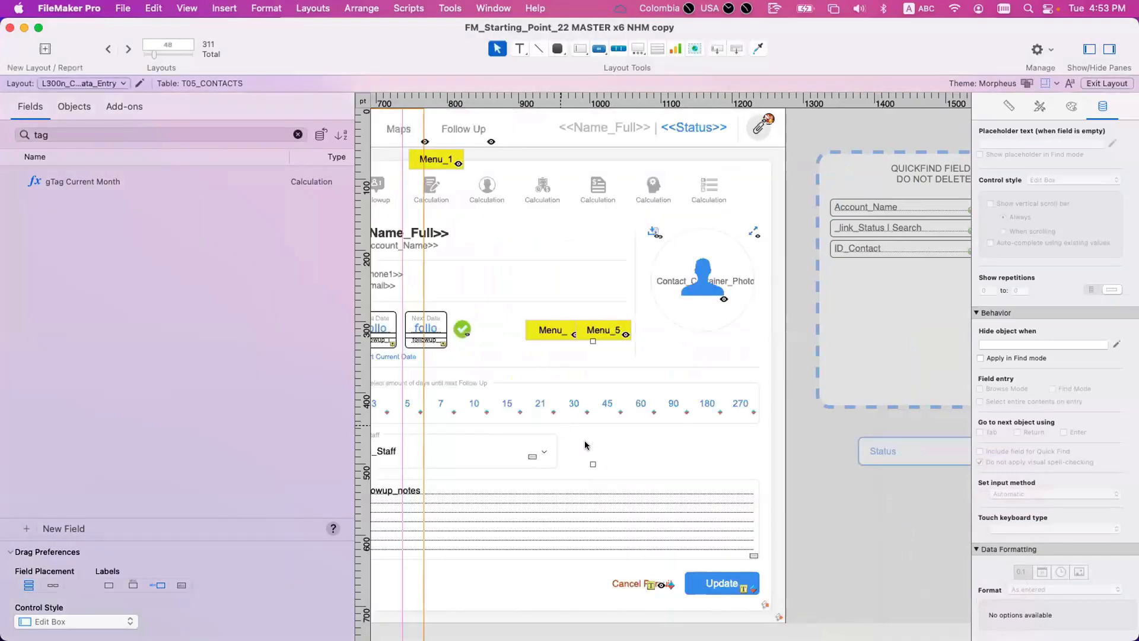
Check the conditional formatting of the expanded Addresses button on the accordion's third slide
scroll(613, 479, "left", 7)
scroll(614, 478, "left", 5)
left_click(562, 355)
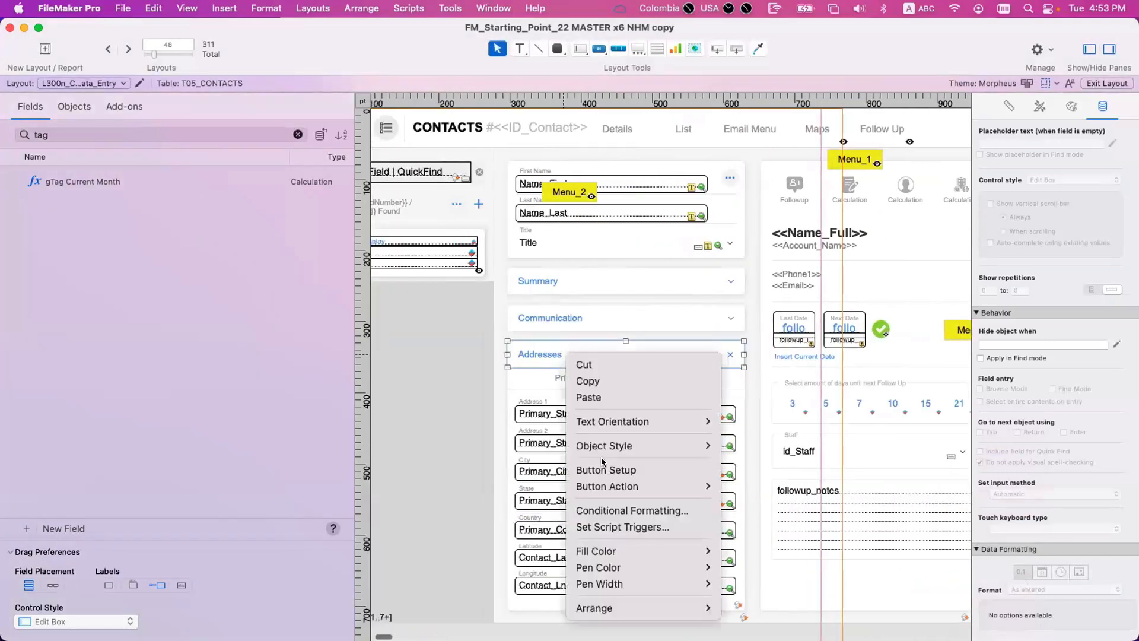
right_click(565, 354)
left_click(619, 510)
key("Escape")
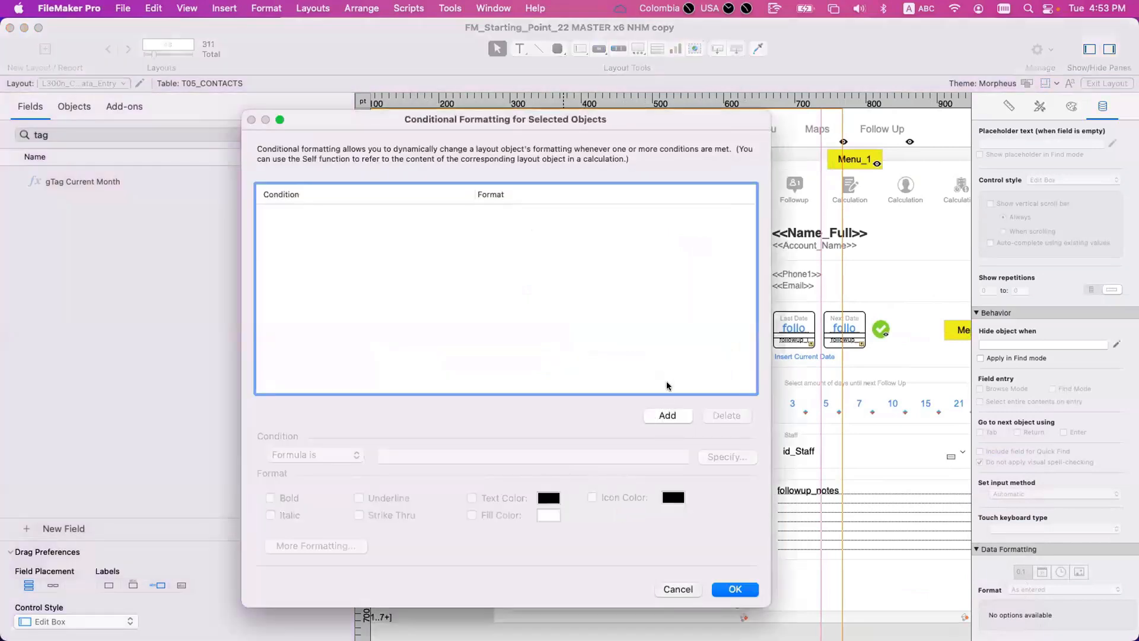
Apply the Status button's conditional formatting to the expanded Addresses button on the third slide
scroll(668, 393, "right", 12)
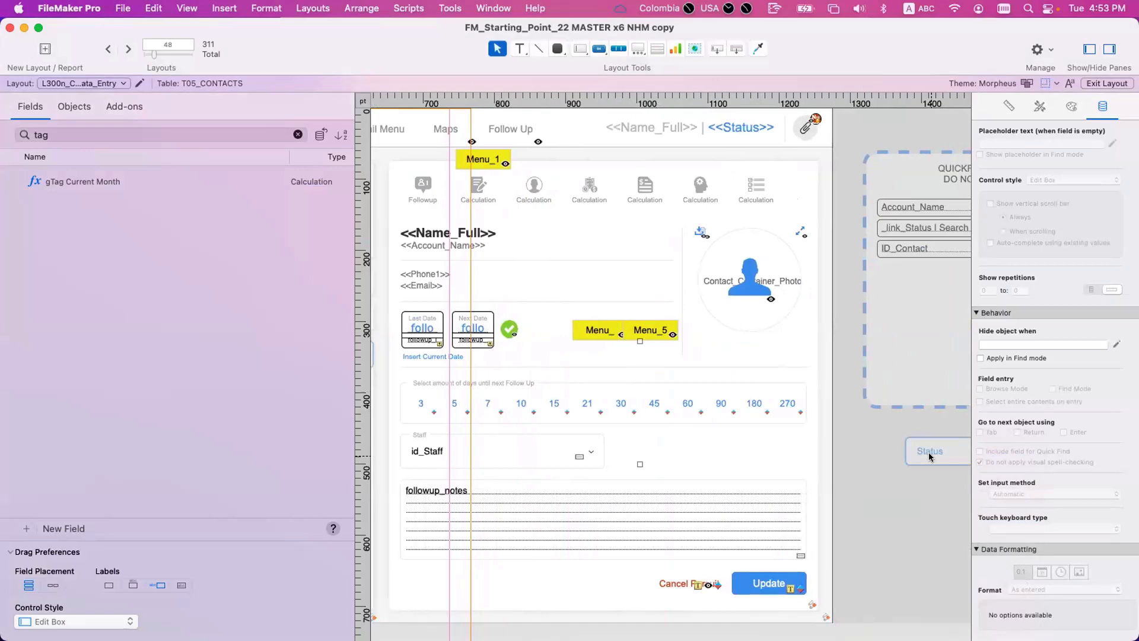
right_click(929, 456)
left_click(985, 527)
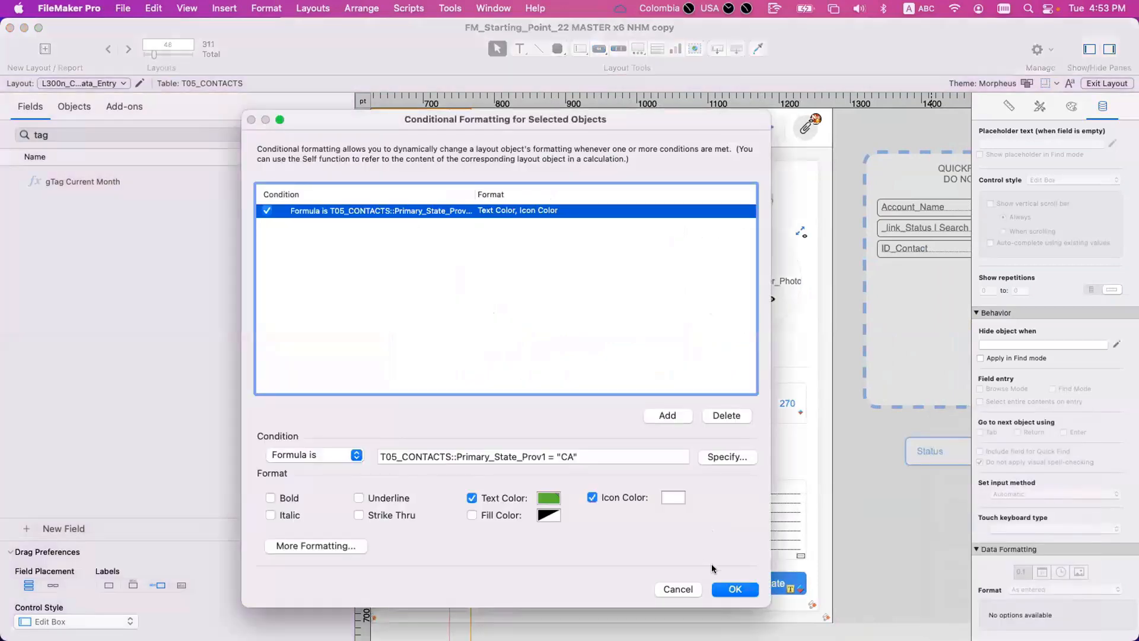
left_click(721, 586)
Go to the Contacts accordion's fourth slide and apply the Status button's conditional formatting to its collapsed Addresses button
scroll(551, 397, "left", 8)
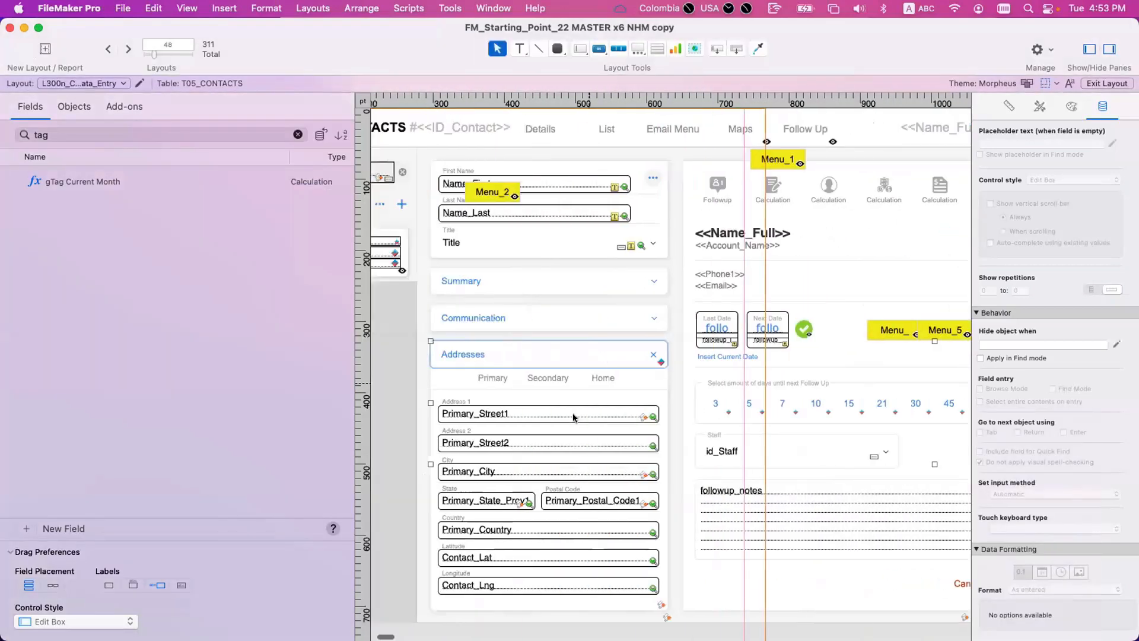
scroll(573, 417, "left", 1)
double_click(657, 347)
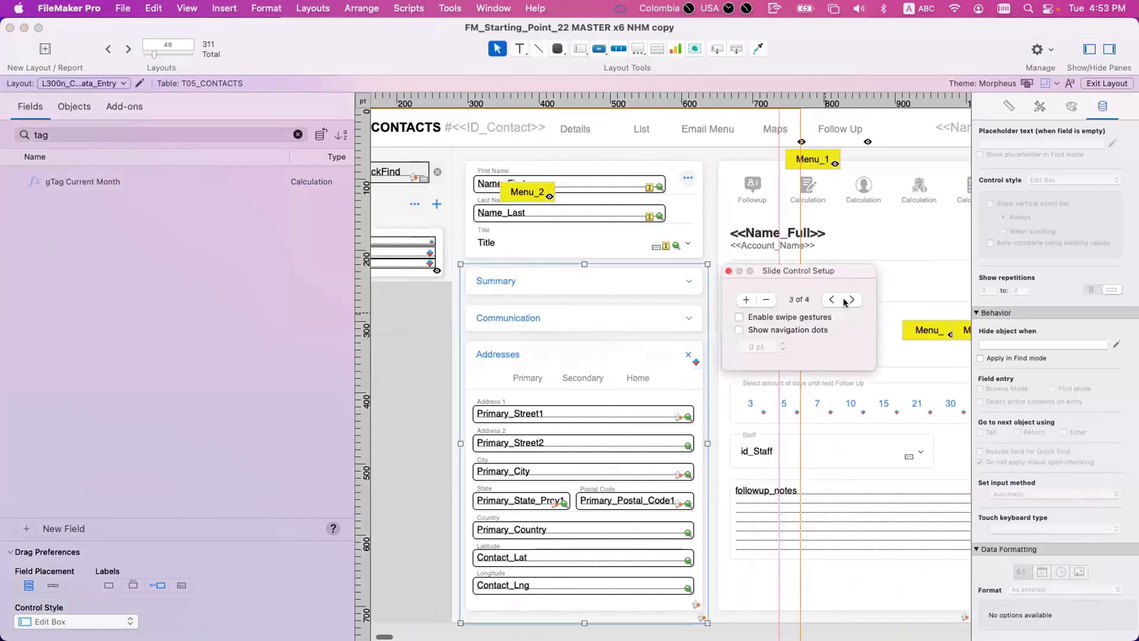
left_click(850, 299)
scroll(593, 355, "right", 15)
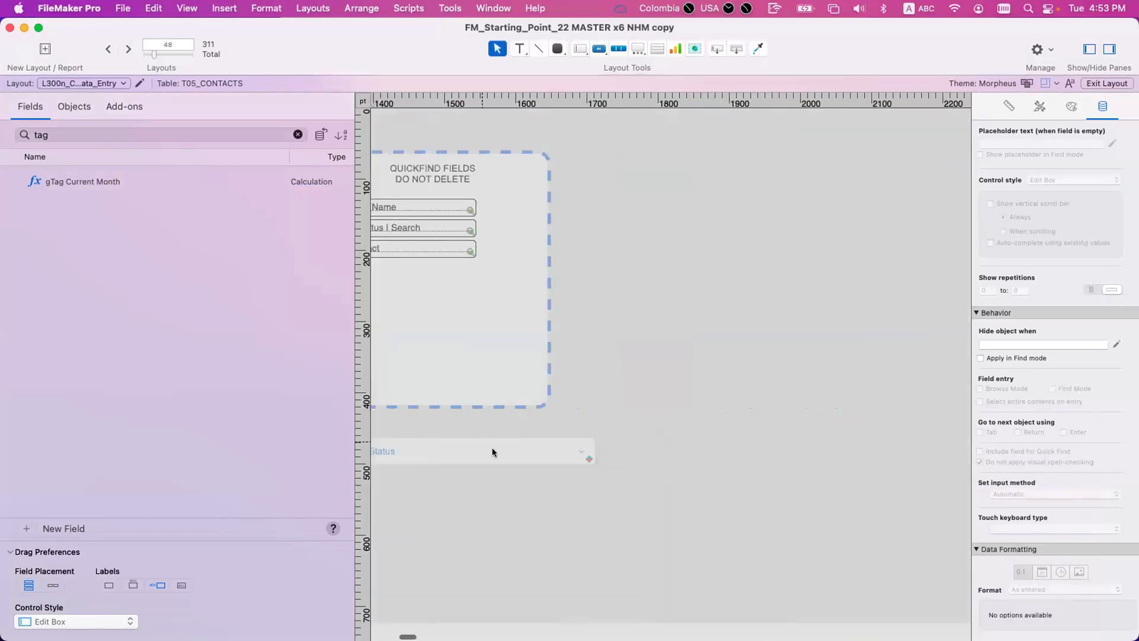
left_click(492, 449)
right_click(496, 450)
left_click(585, 527)
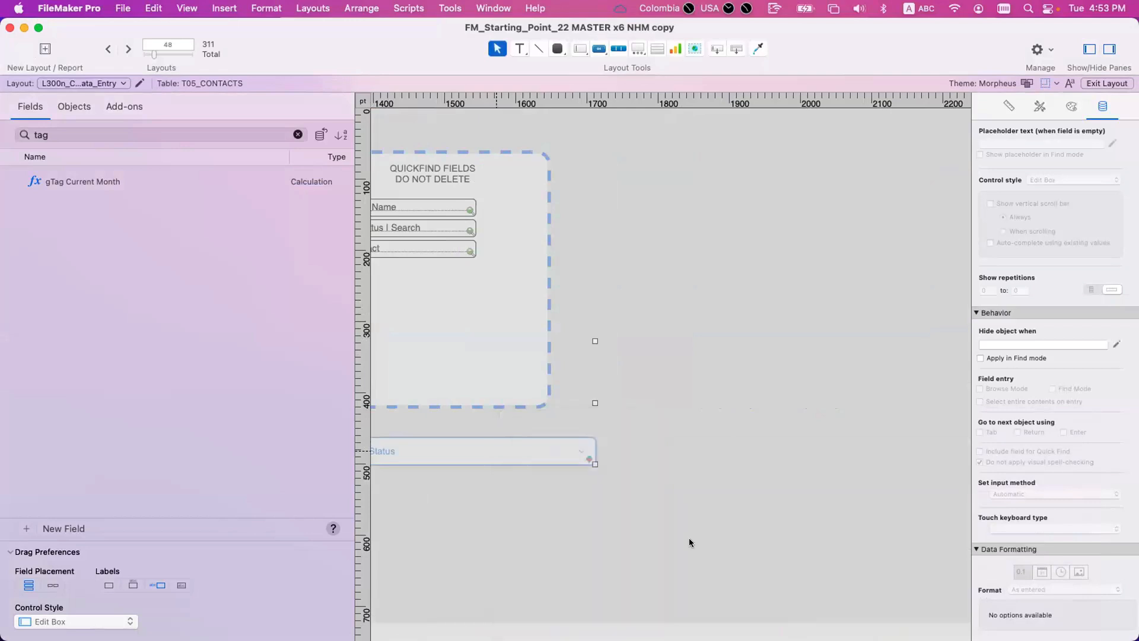
key("Escape")
Go to the accordion's first slide and apply the Status button's conditional formatting to the Addresses button below the Summary panel
scroll(622, 458, "left", 8)
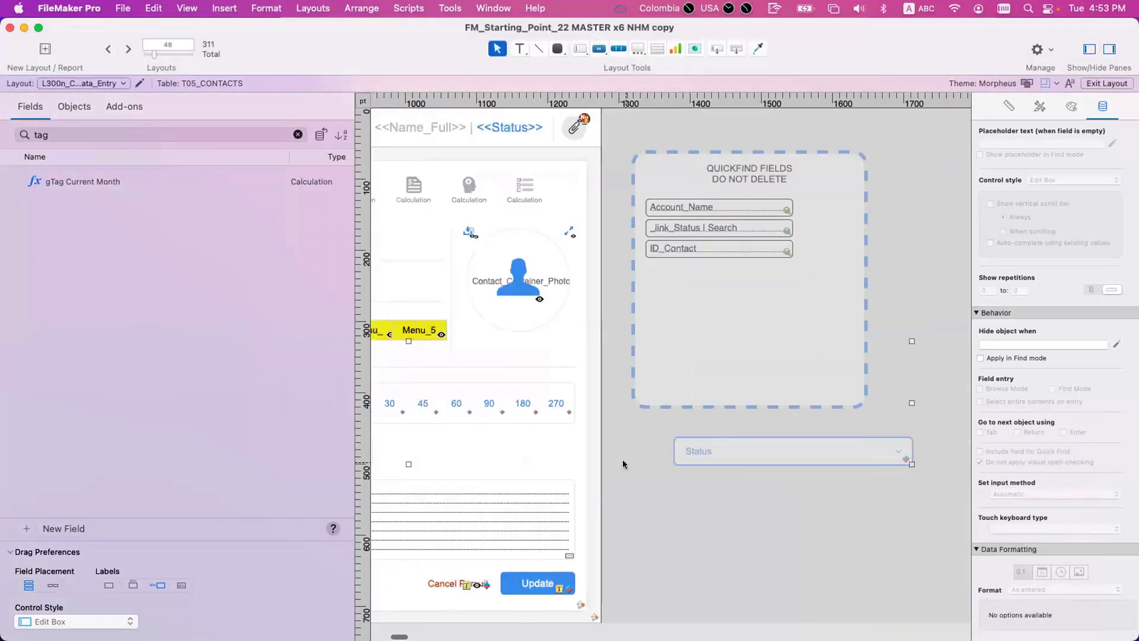
scroll(623, 464, "left", 15)
left_click(543, 394)
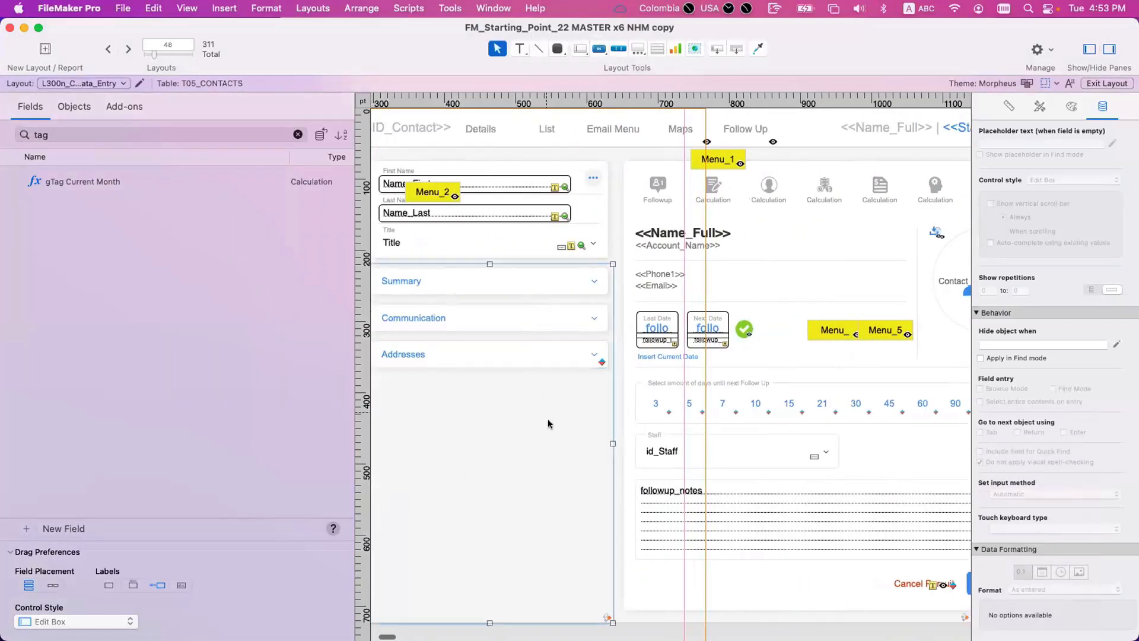
double_click(548, 423)
left_click(755, 300)
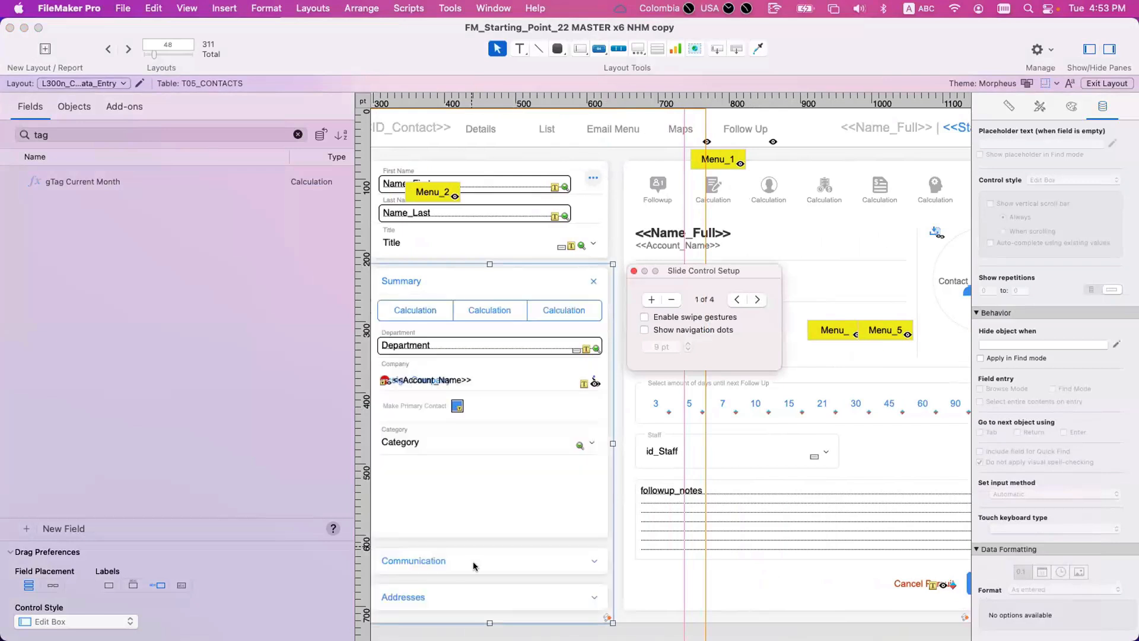
left_click(483, 600)
scroll(623, 466, "right", 15)
left_click(627, 453)
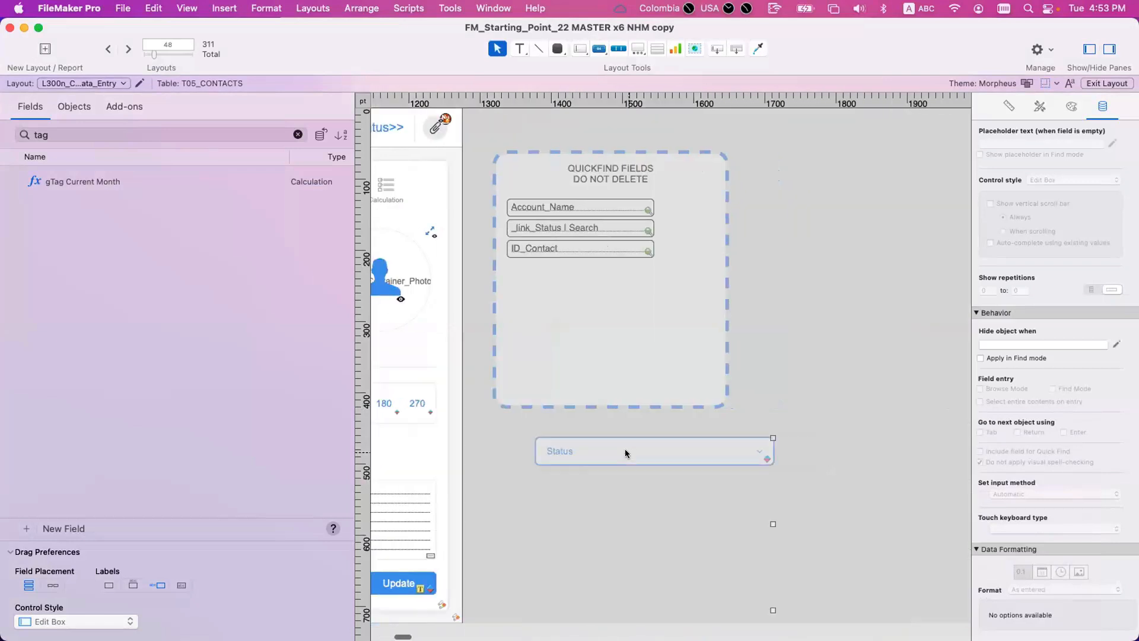
right_click(626, 453)
left_click(715, 527)
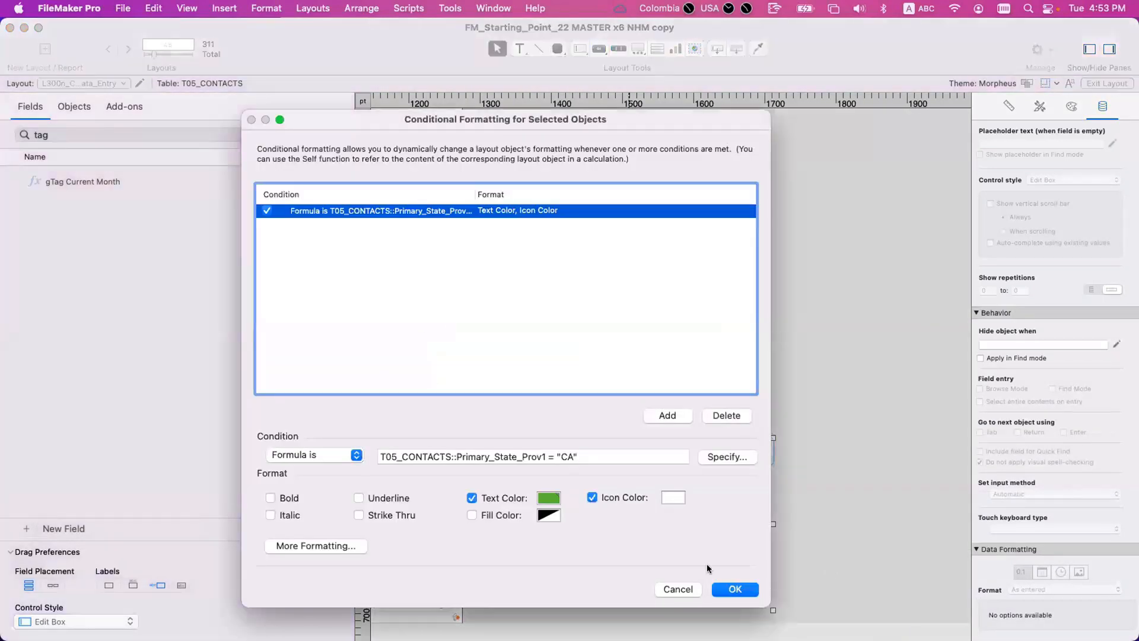
left_click(733, 589)
Go to the accordion's second slide and apply the Status button's conditional formatting to the Addresses button below the Communication panel
scroll(640, 461, "left", 15)
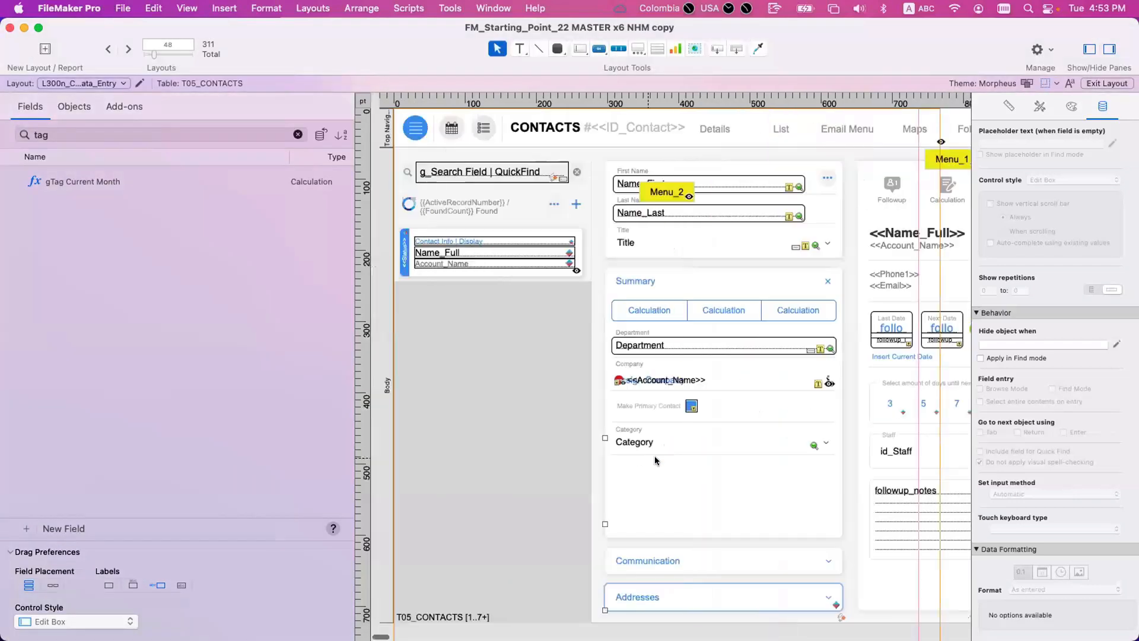
double_click(660, 550)
left_click(980, 300)
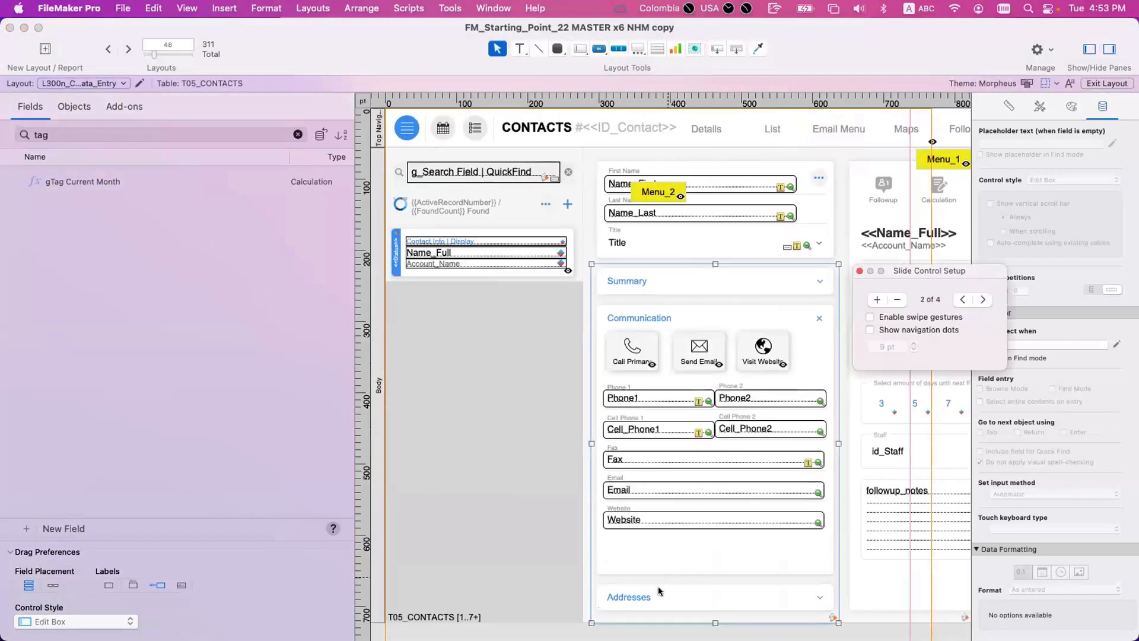
scroll(663, 593, "right", 15)
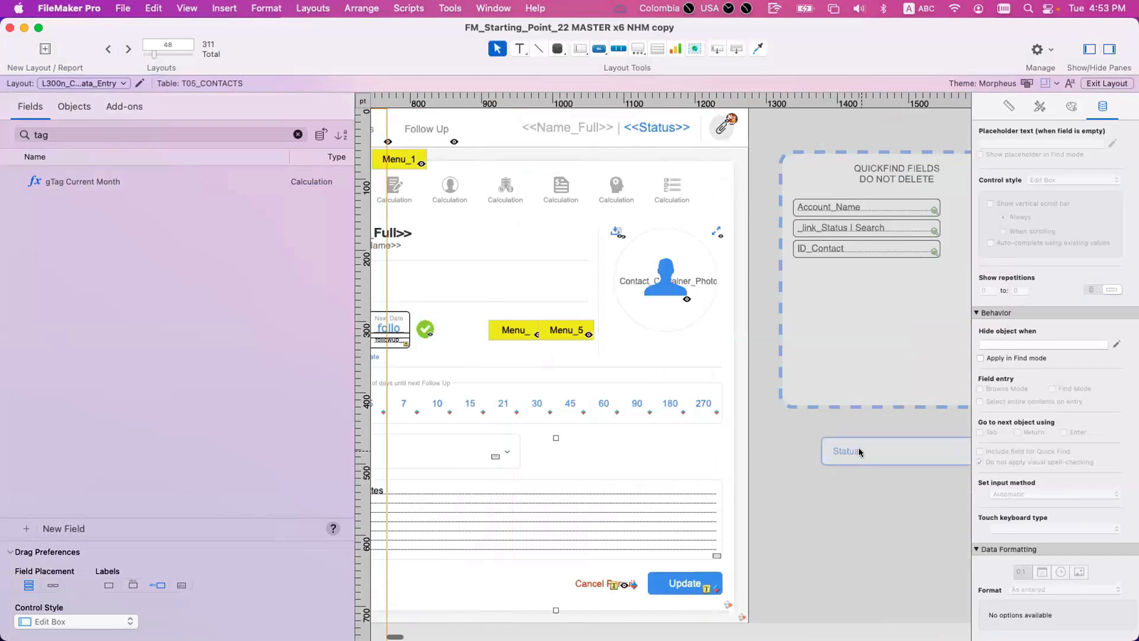
right_click(861, 452)
left_click(928, 527)
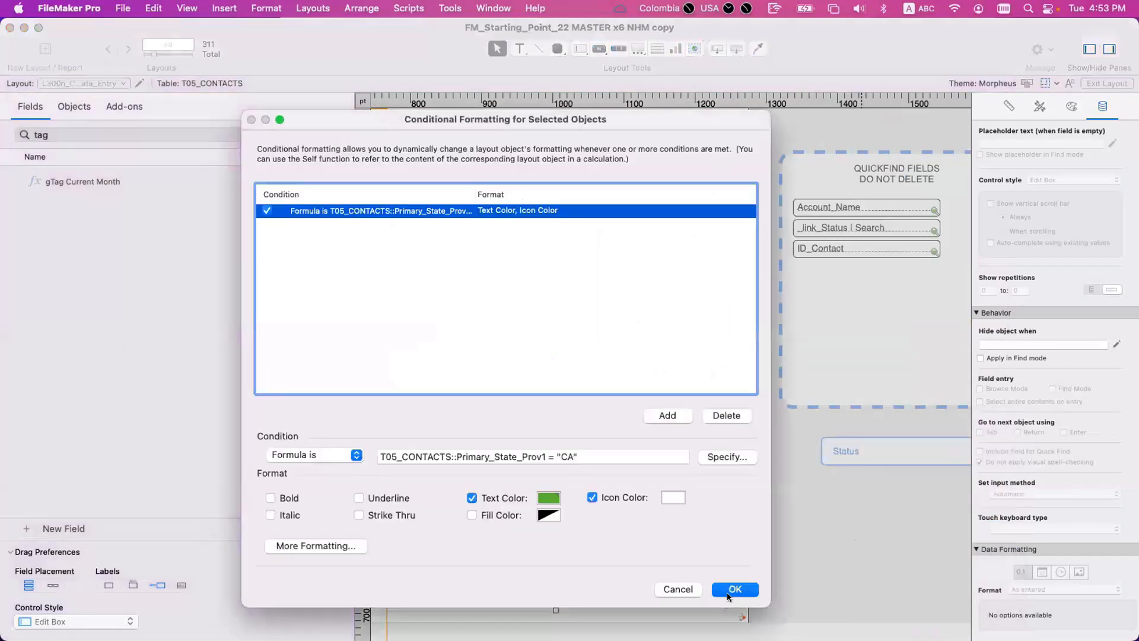
left_click(727, 592)
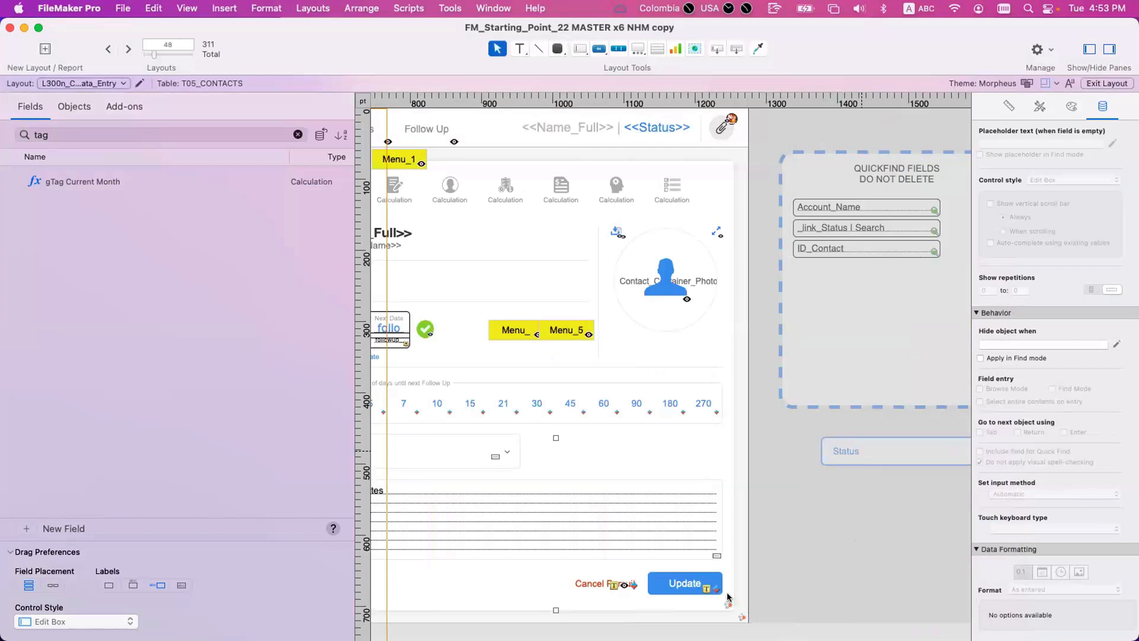
Switch the Contacts layout to Browse mode to check the Addresses button's color on the contact record
scroll(682, 581, "left", 15)
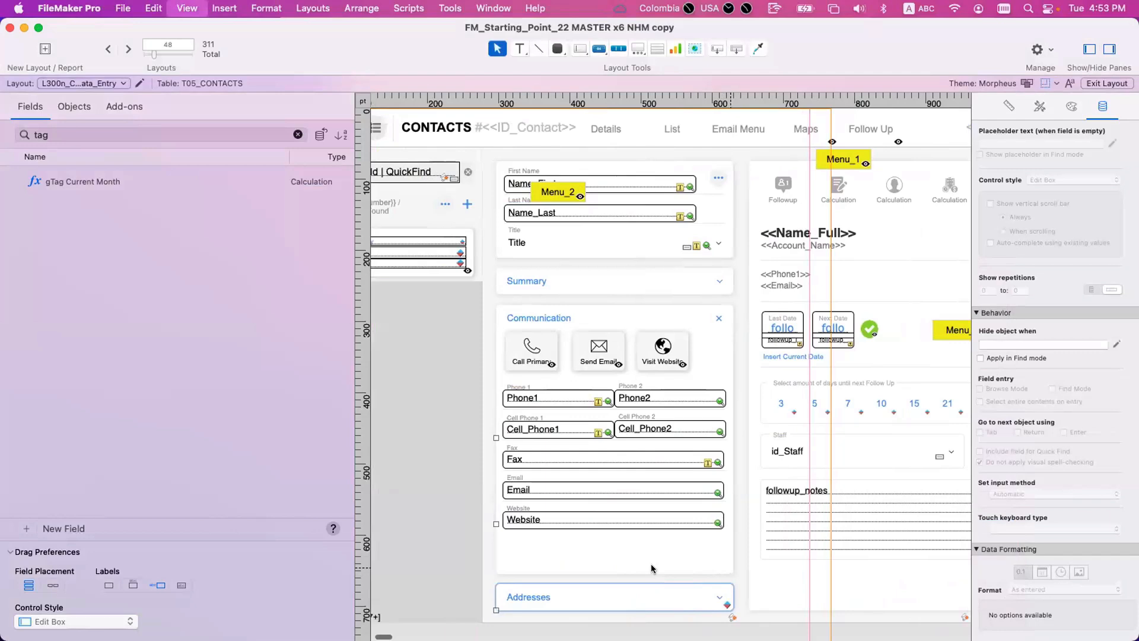
key("super+b")
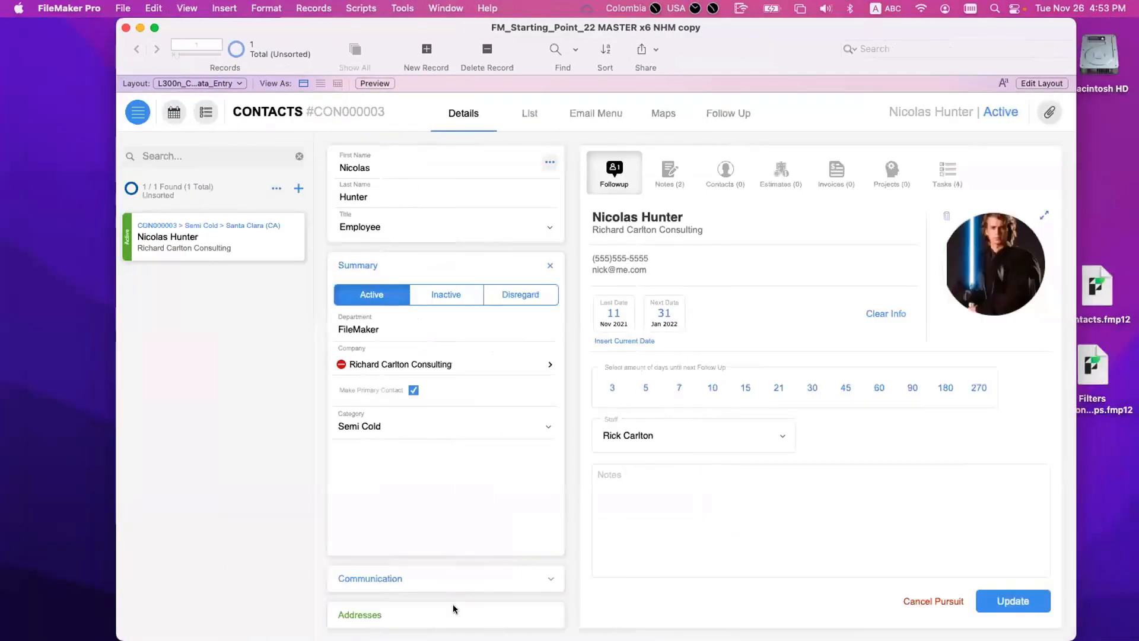
Expand the Communication panel and the Summary panel on the contact record to check the Addresses button's color
left_click(440, 577)
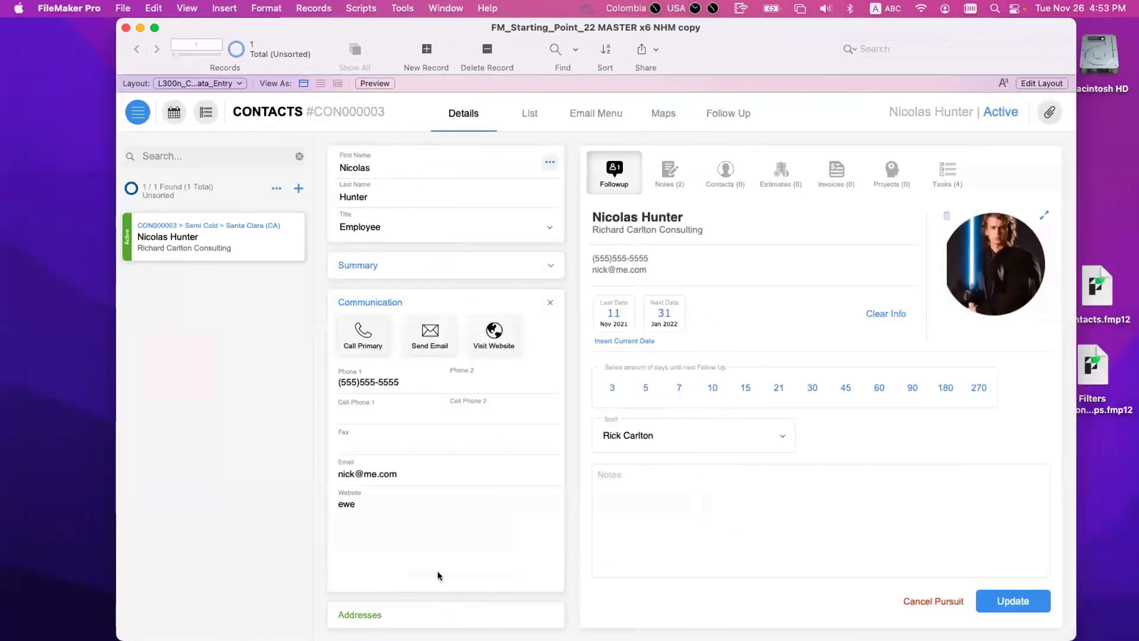
left_click(420, 269)
left_click(420, 269)
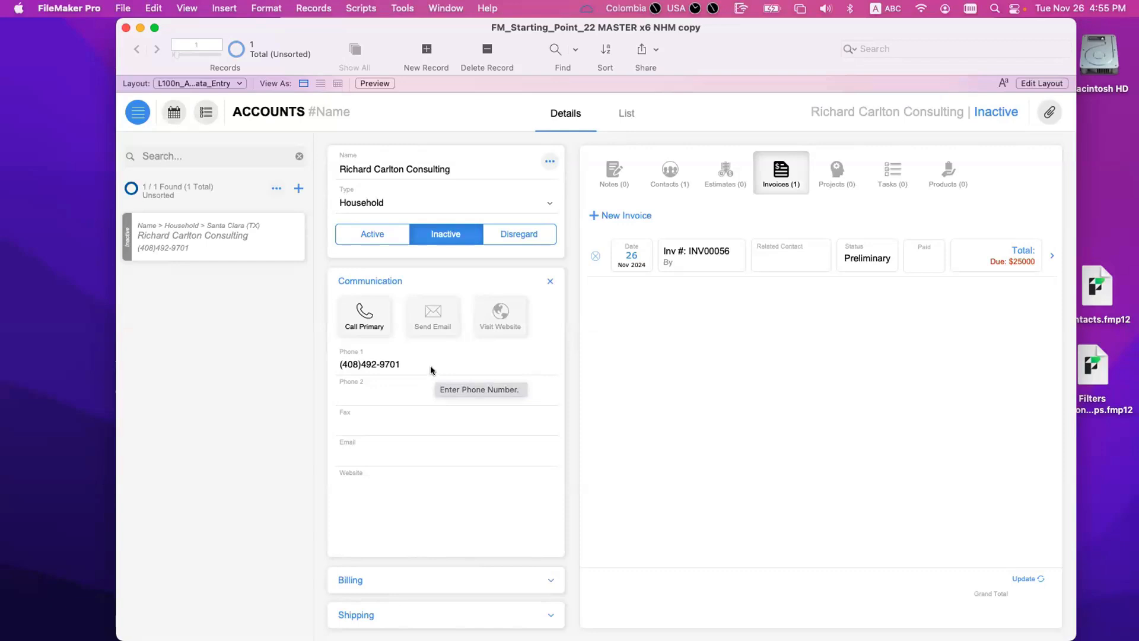
key("super+l")
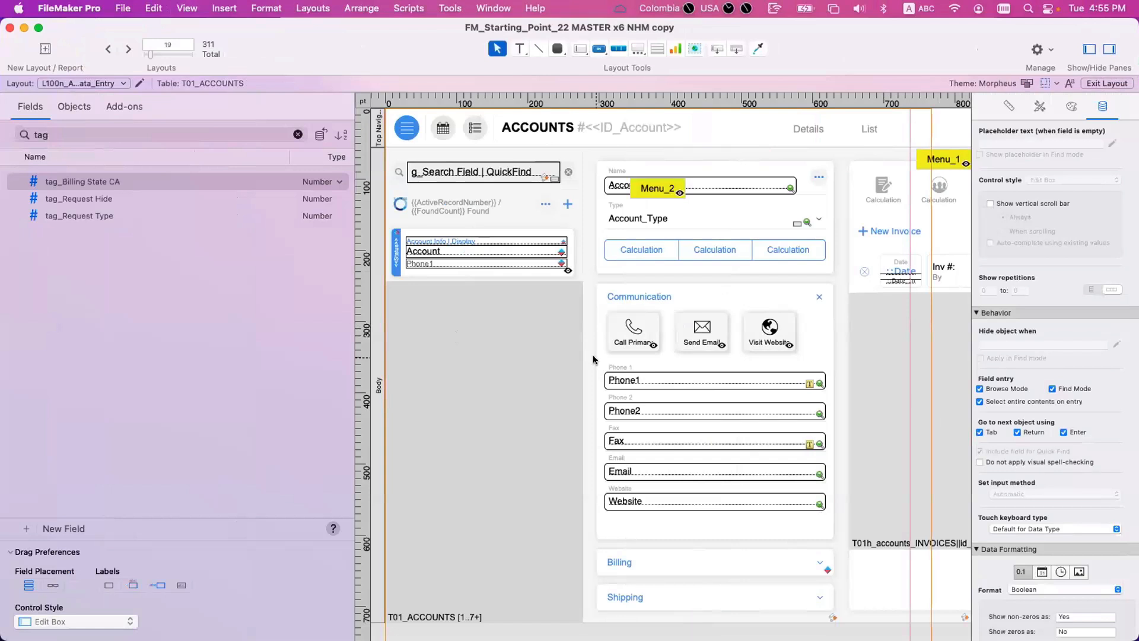
scroll(594, 358, "right", 3)
scroll(593, 355, "left", 3)
key("super+b")
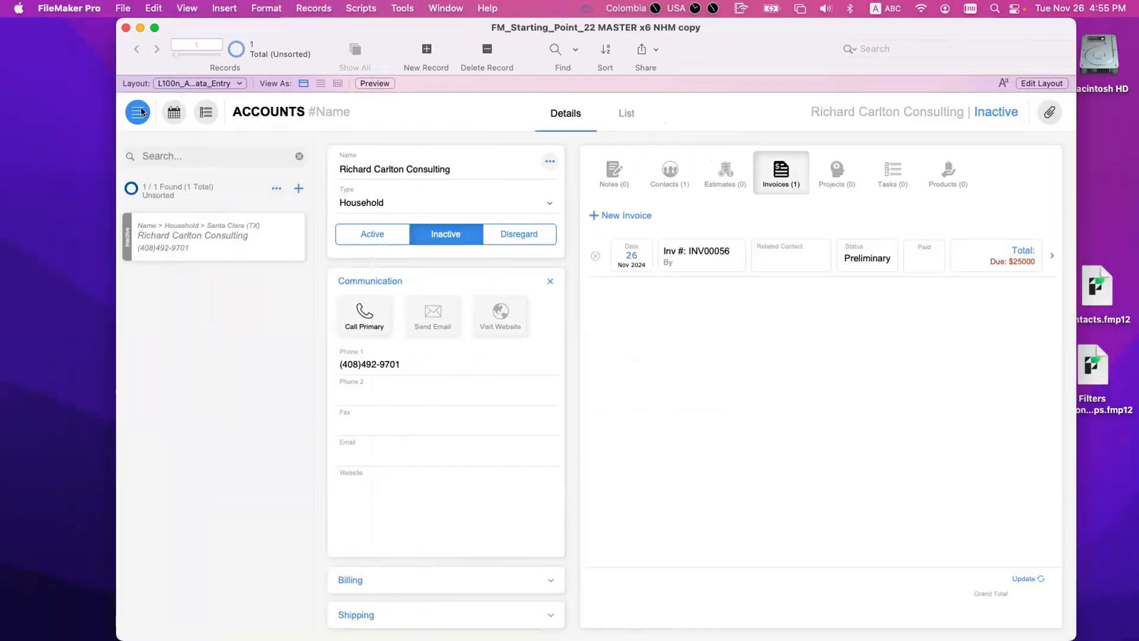
Go to the Invoices module and expand the invoice's Addresses panel
left_click(142, 112)
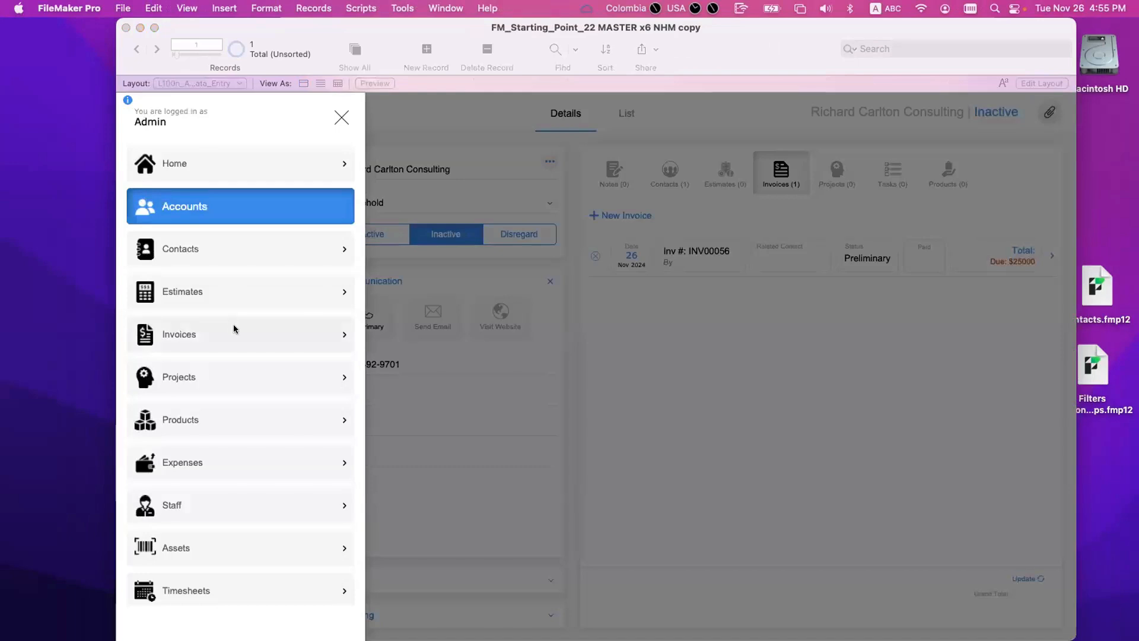
left_click(234, 329)
left_click(418, 602)
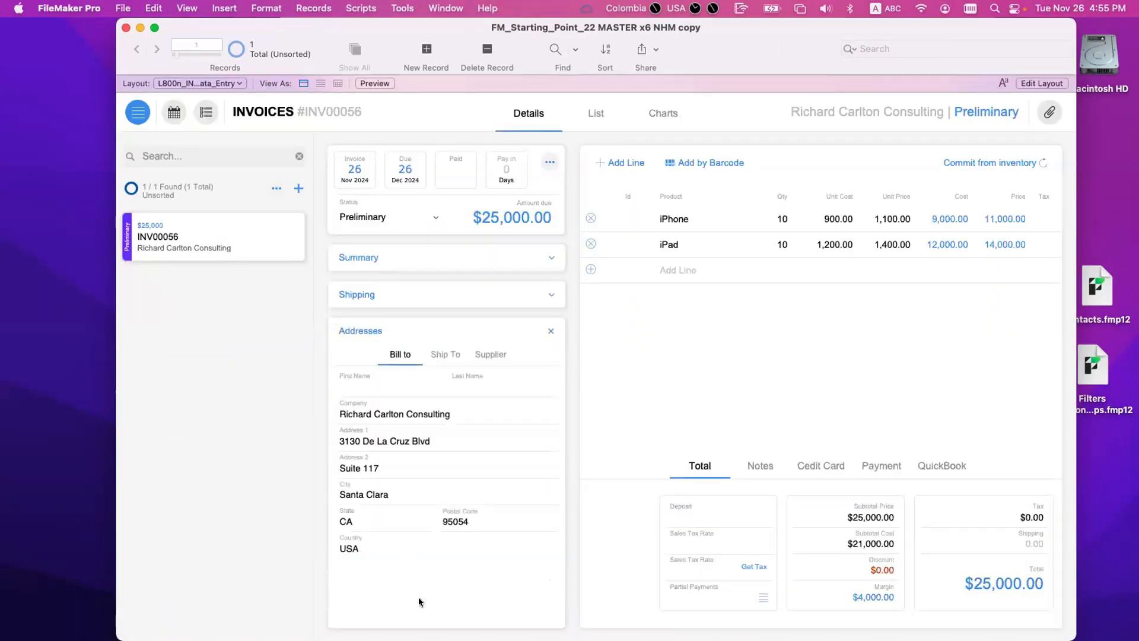
Switch between the invoice's Shipping and Addresses panels and check the State field under Bill to
left_click(375, 294)
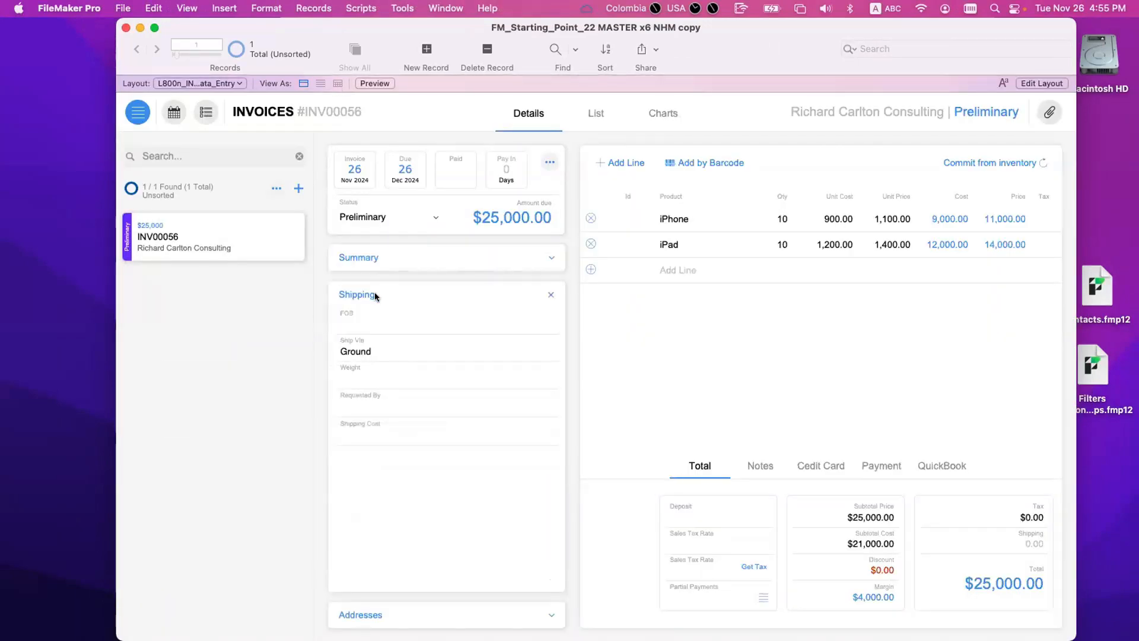
left_click(374, 293)
left_click(378, 332)
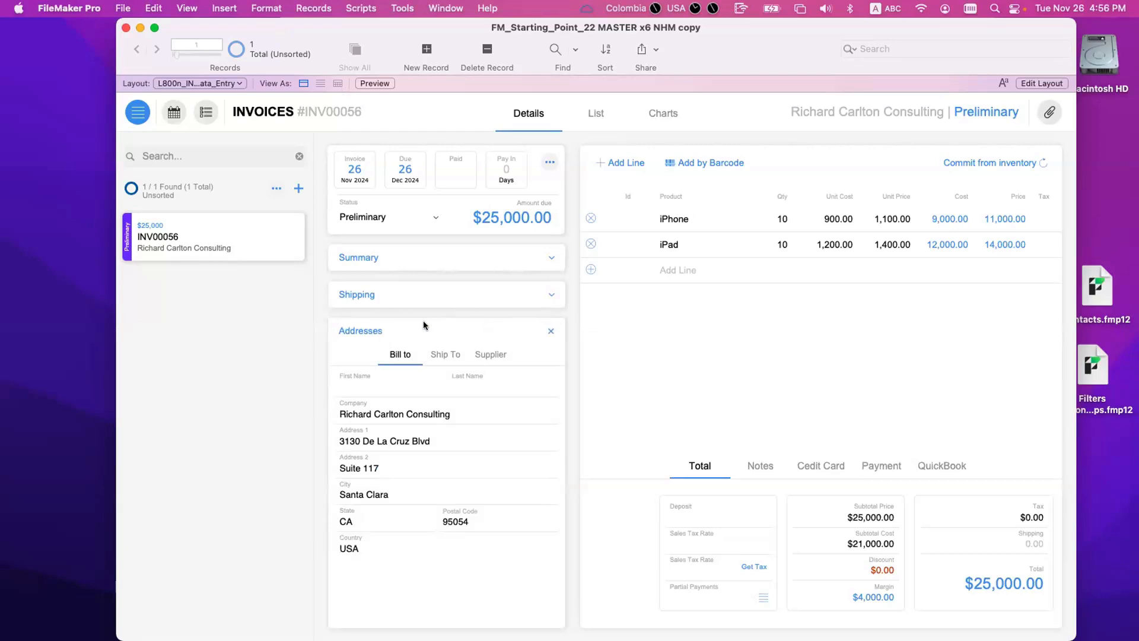
left_click(358, 524)
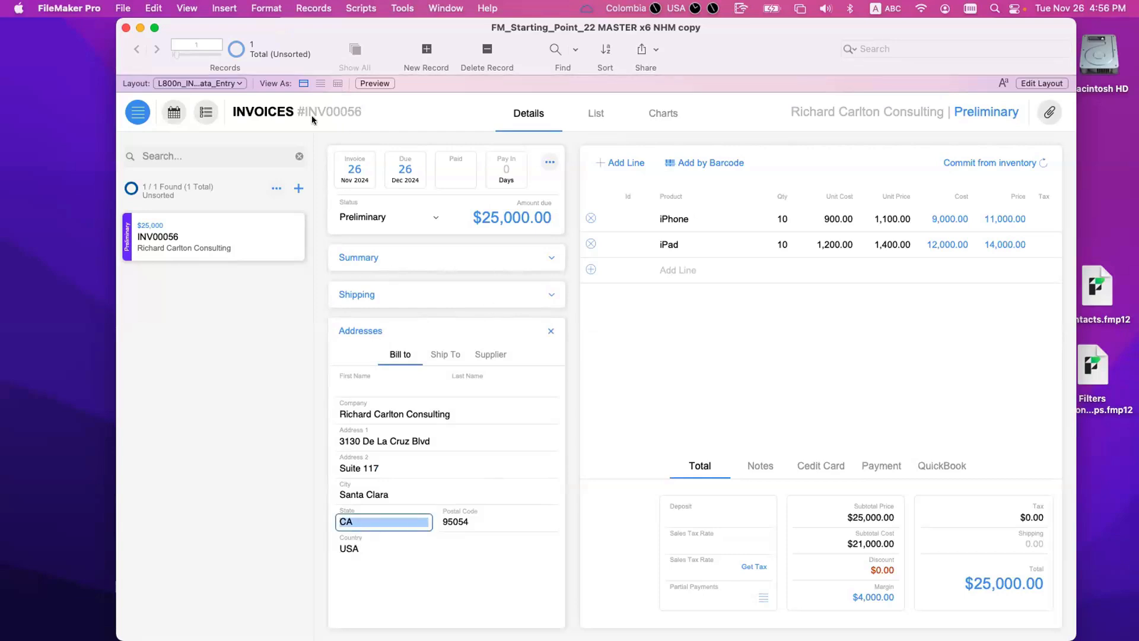
left_click(289, 115)
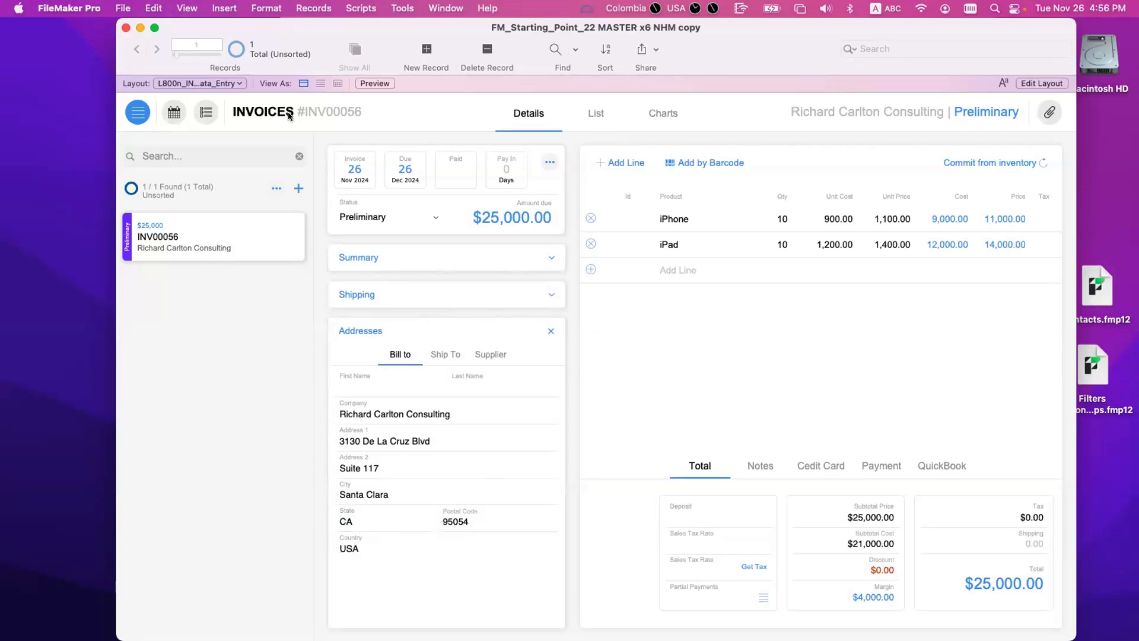
Switch the Invoices layout to Layout mode and show the accordion's fourth slide with all panels collapsed
key("super+l")
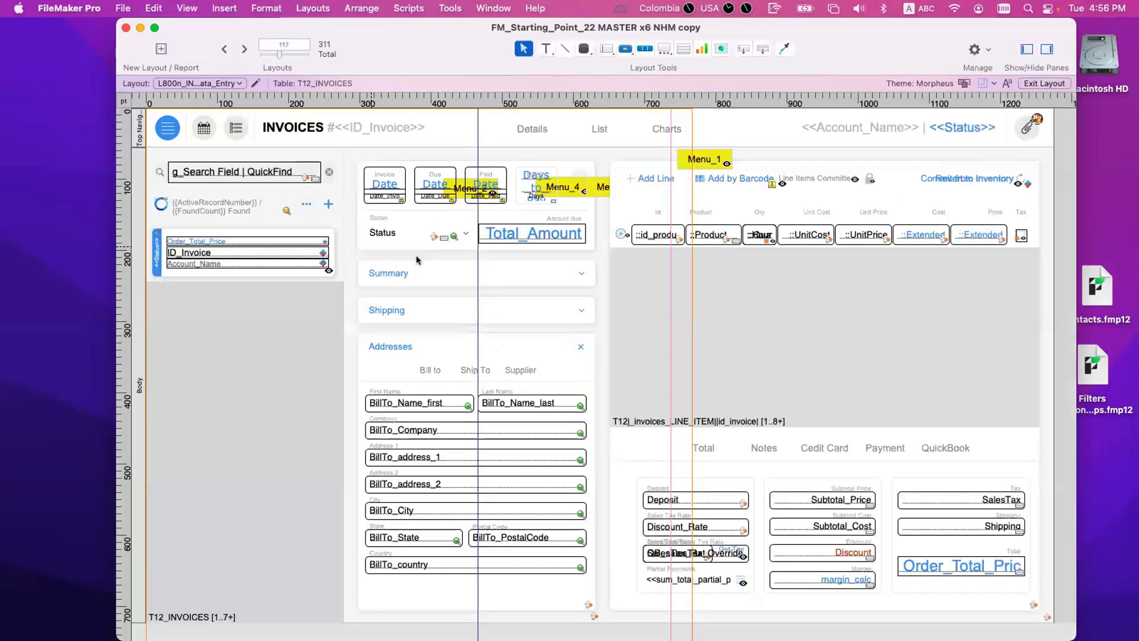
scroll(540, 349, "right", 2)
left_click(549, 348)
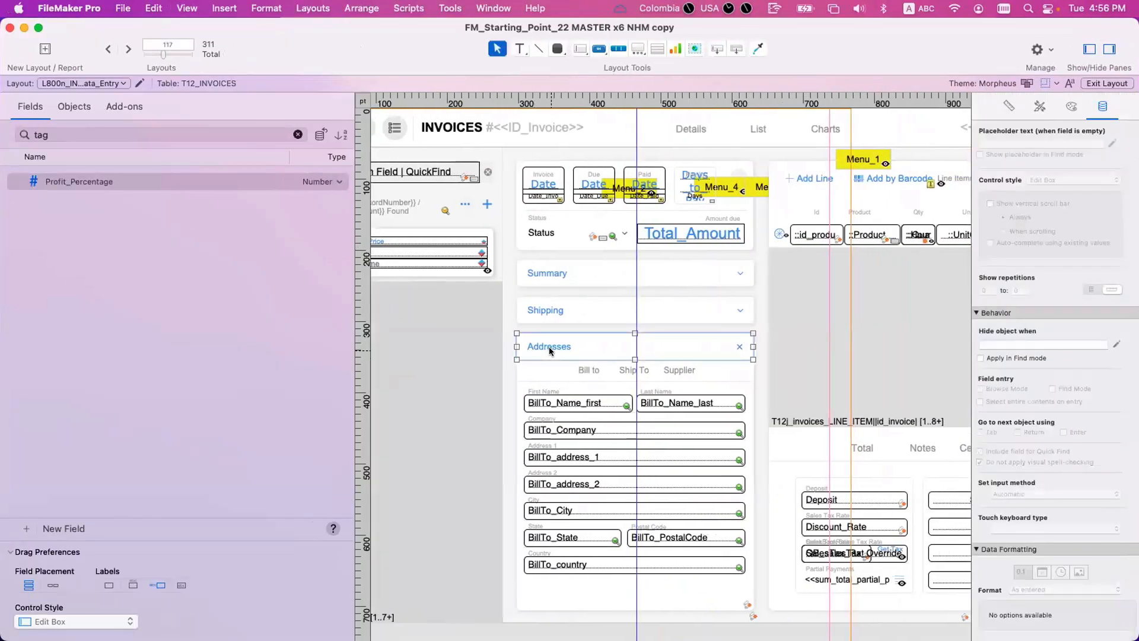
double_click(554, 325)
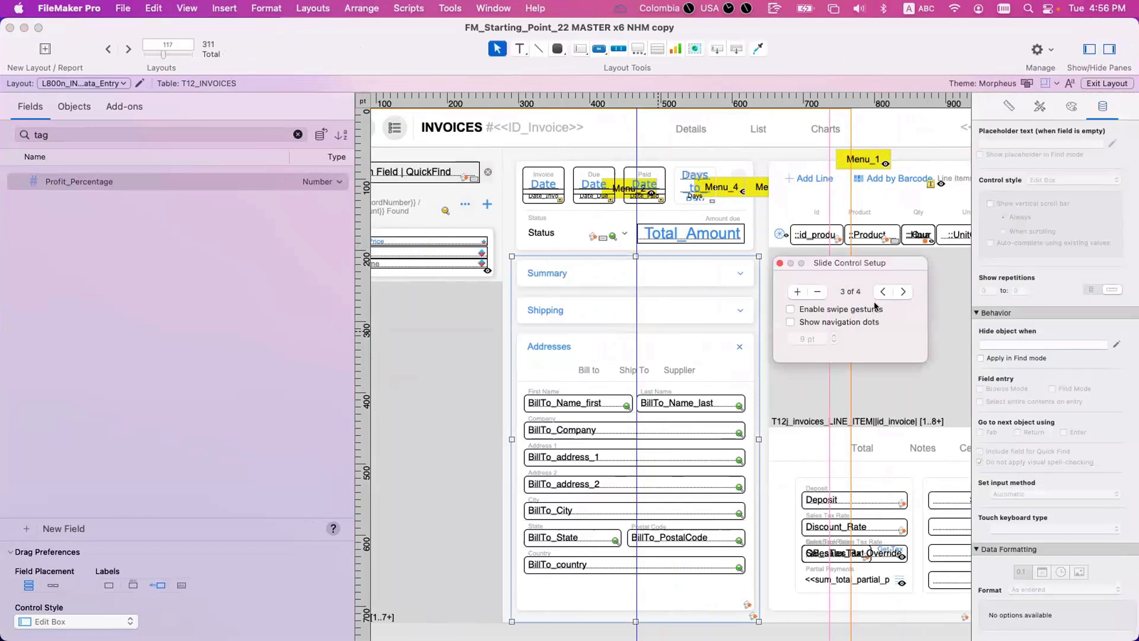
left_click(895, 292)
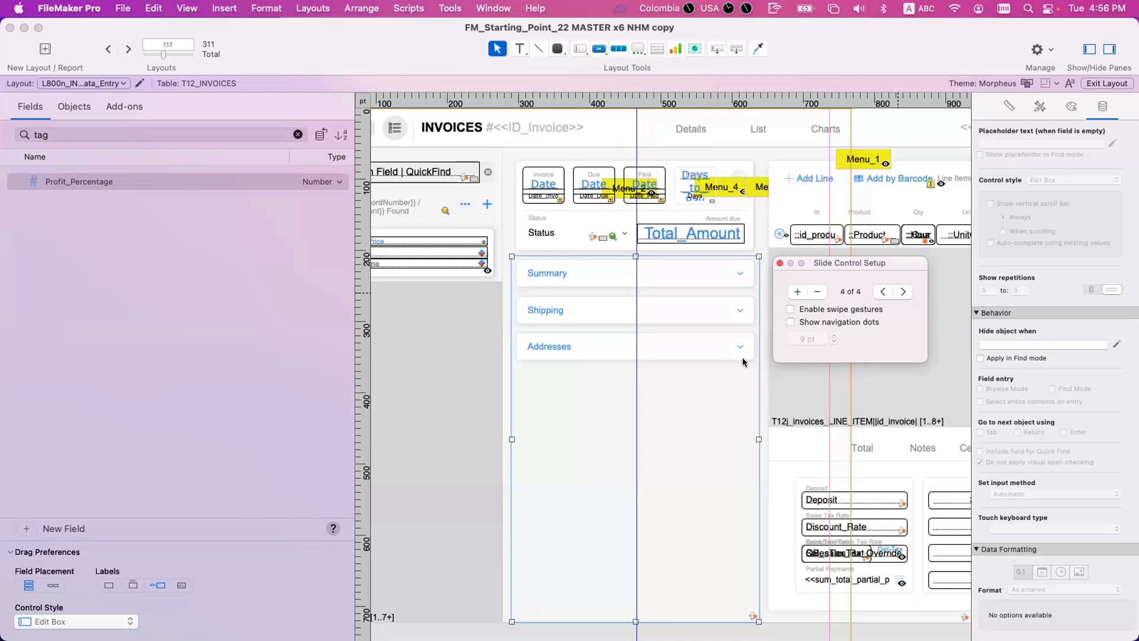
Paste the Status button off the Invoices layout and place it just below the QuickFind fields box
scroll(788, 485, "right", 15)
left_click(793, 486)
key("super+v")
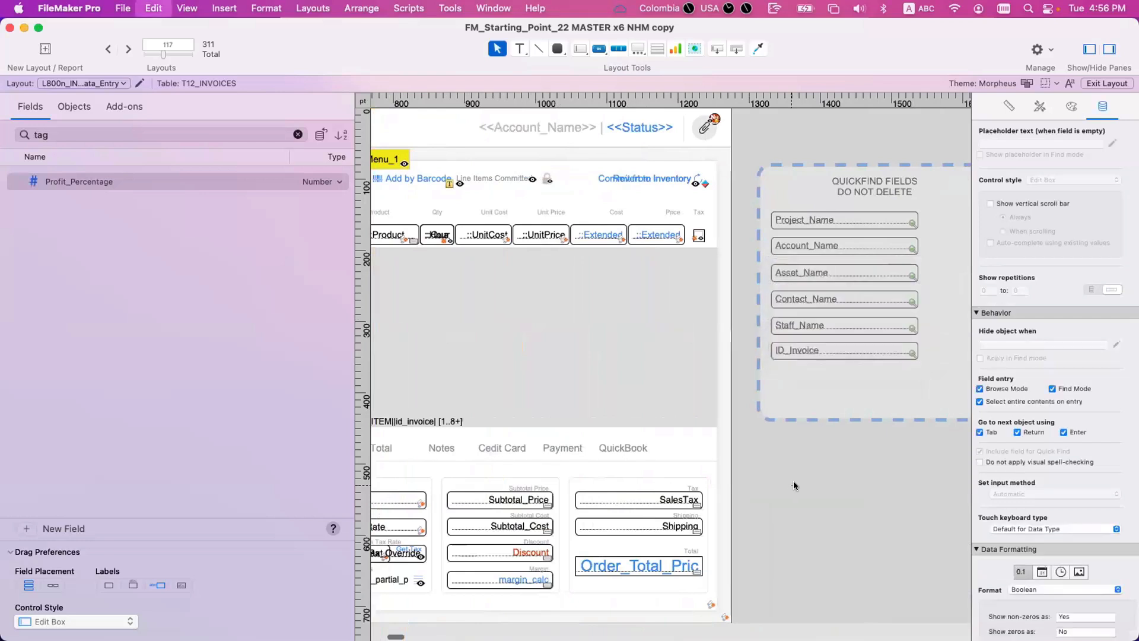
left_click_drag(749, 474, 851, 456)
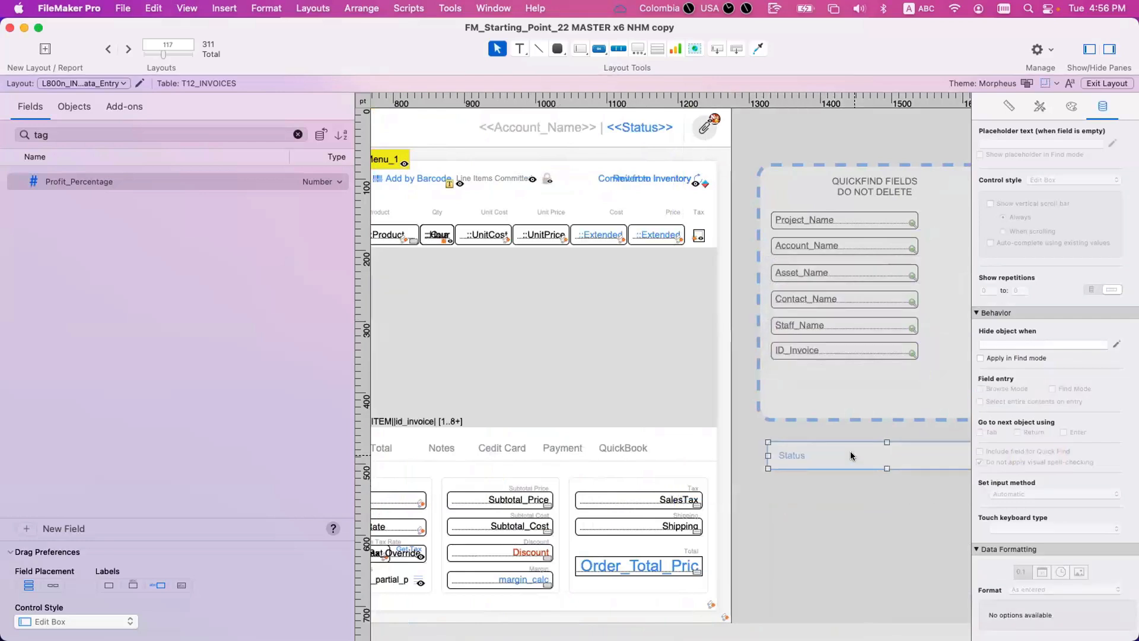
right_click(851, 455)
left_click(890, 526)
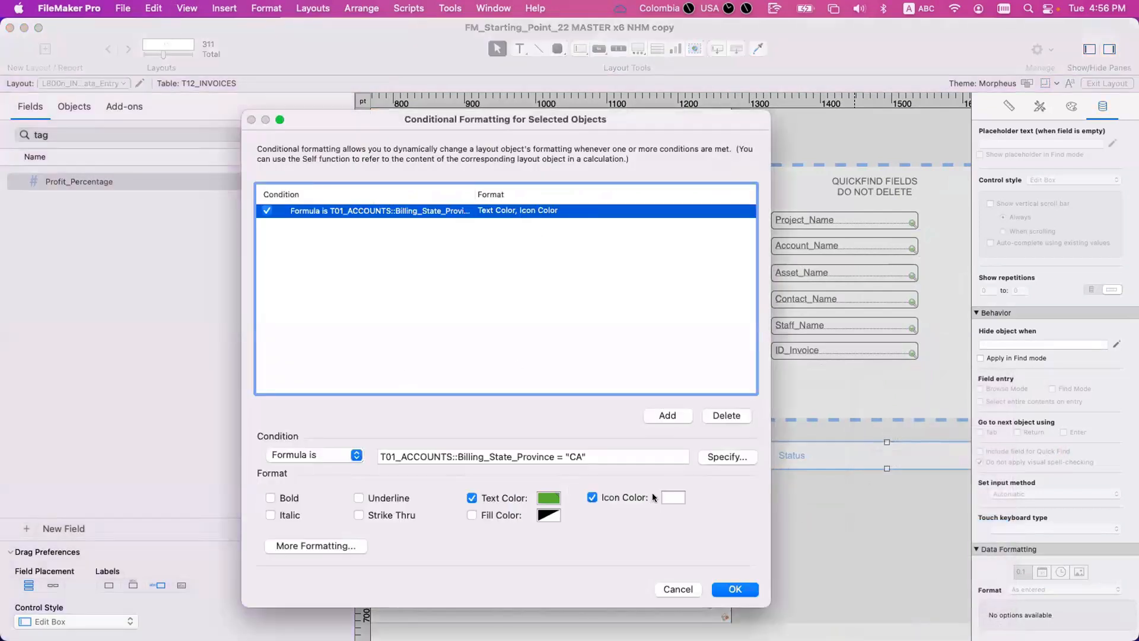
left_click(709, 457)
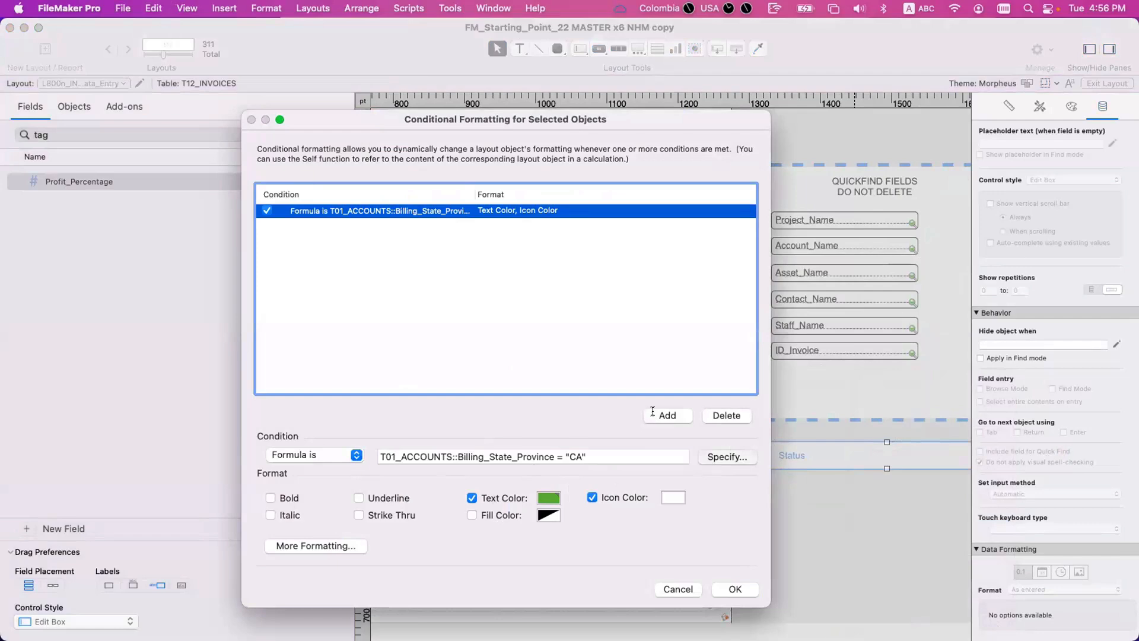
key("Escape")
key("Escape")
Return to the Invoices accordion and cycle it to the third slide, which holds the expanded Addresses panel
scroll(481, 401, "left", 8)
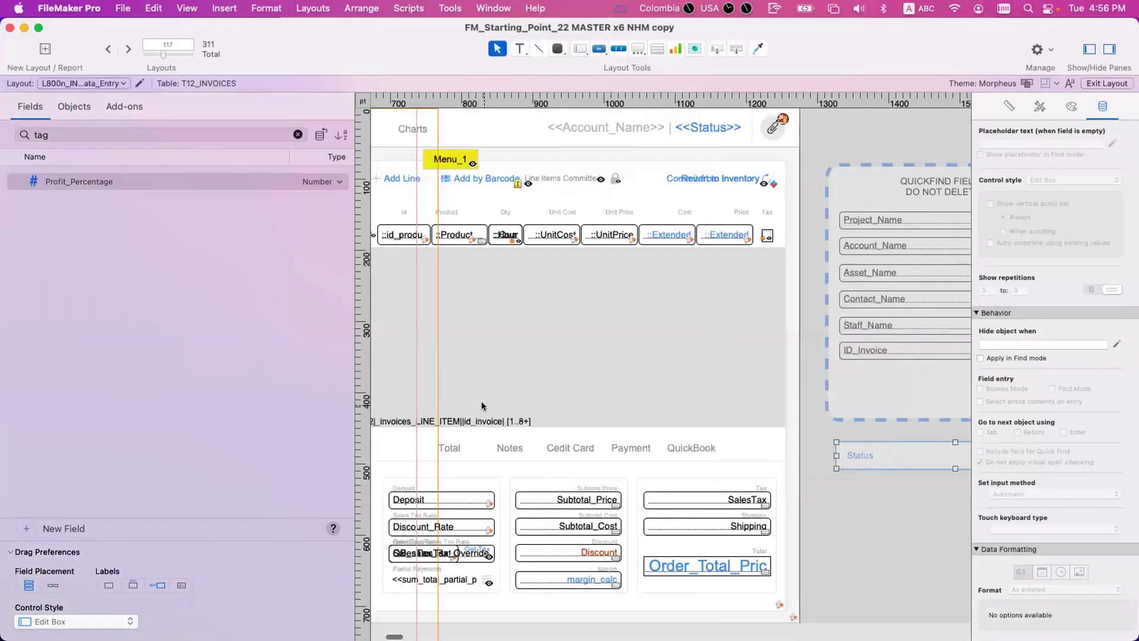
left_click(507, 348)
scroll(593, 344, "left", 3)
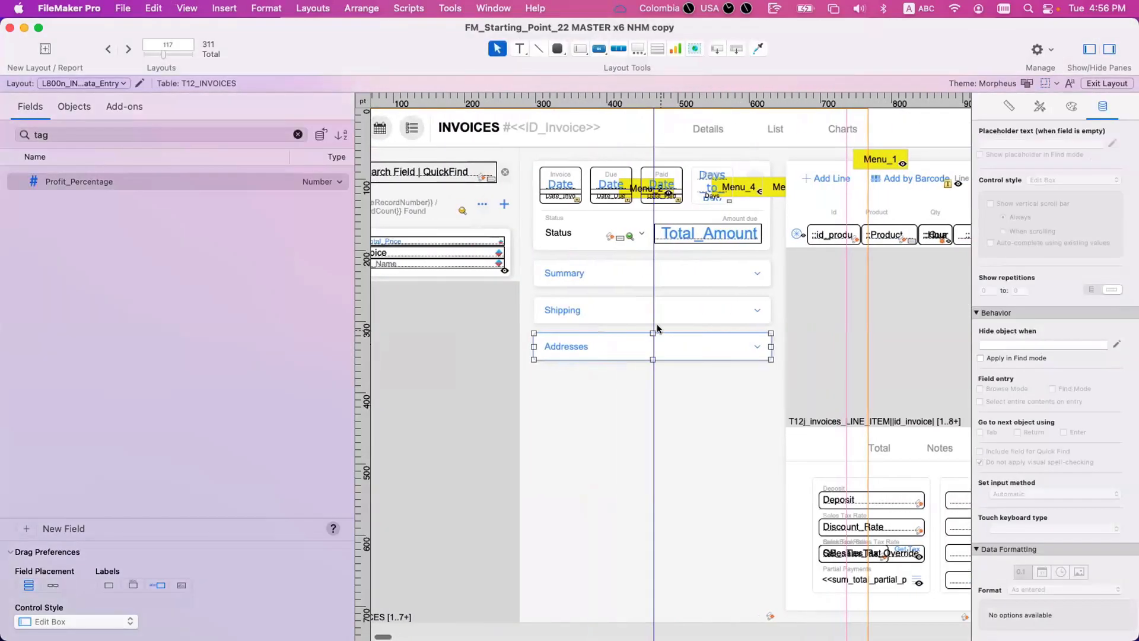
left_click(921, 291)
left_click(920, 291)
left_click(921, 291)
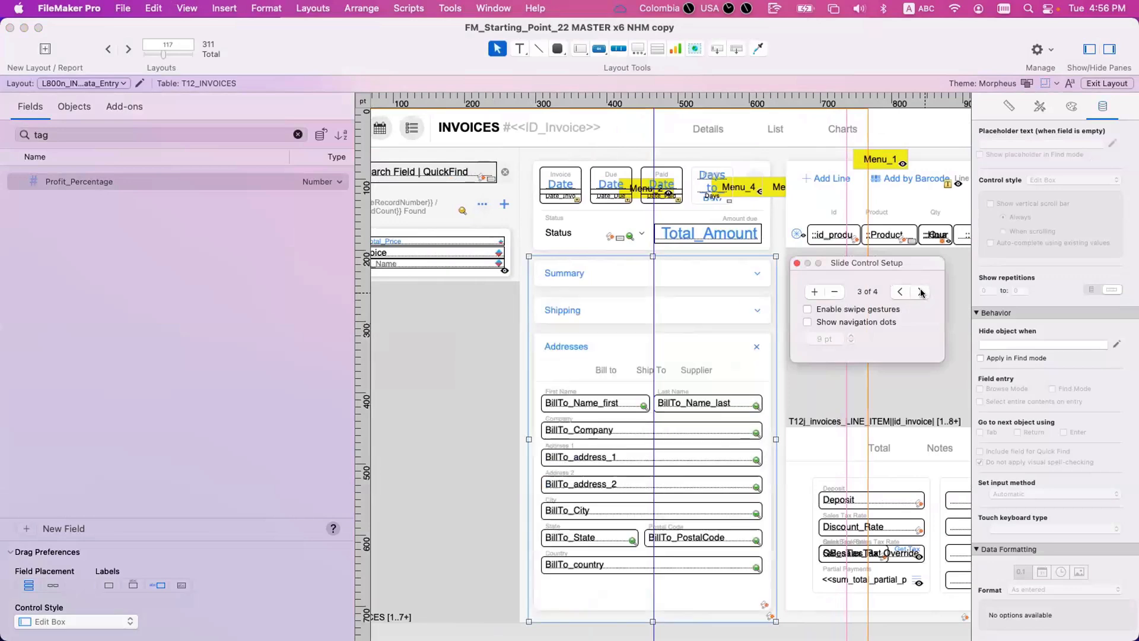
Change the Status button's conditional formatting formula to T12_INVOICES::BillTo_State = "CA"
scroll(664, 454, "right", 15)
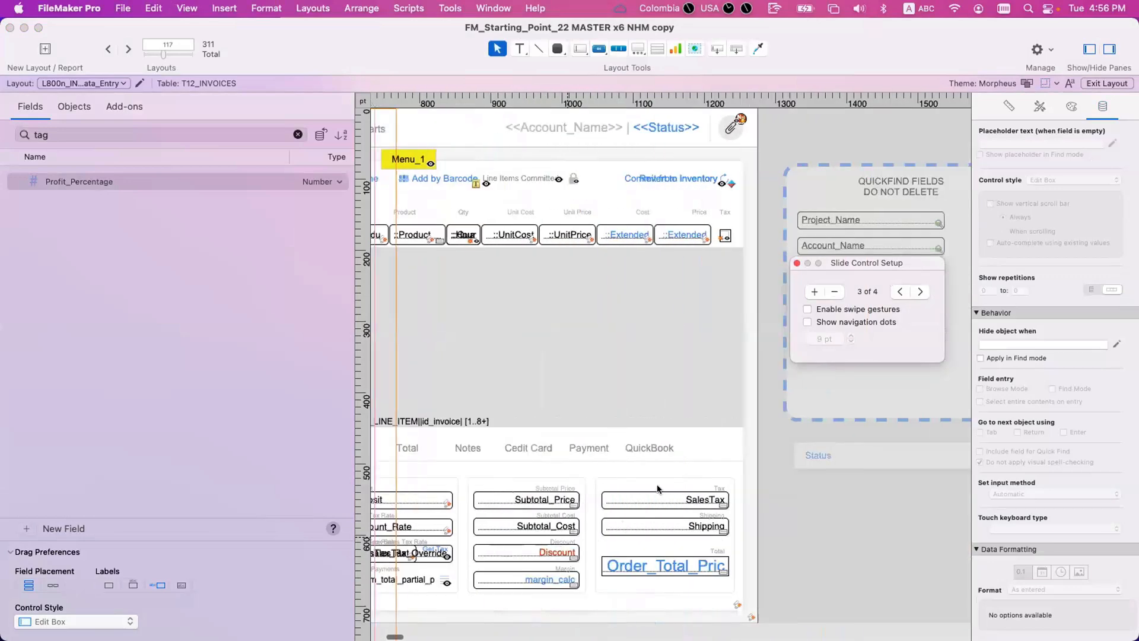
left_click(664, 455)
right_click(665, 455)
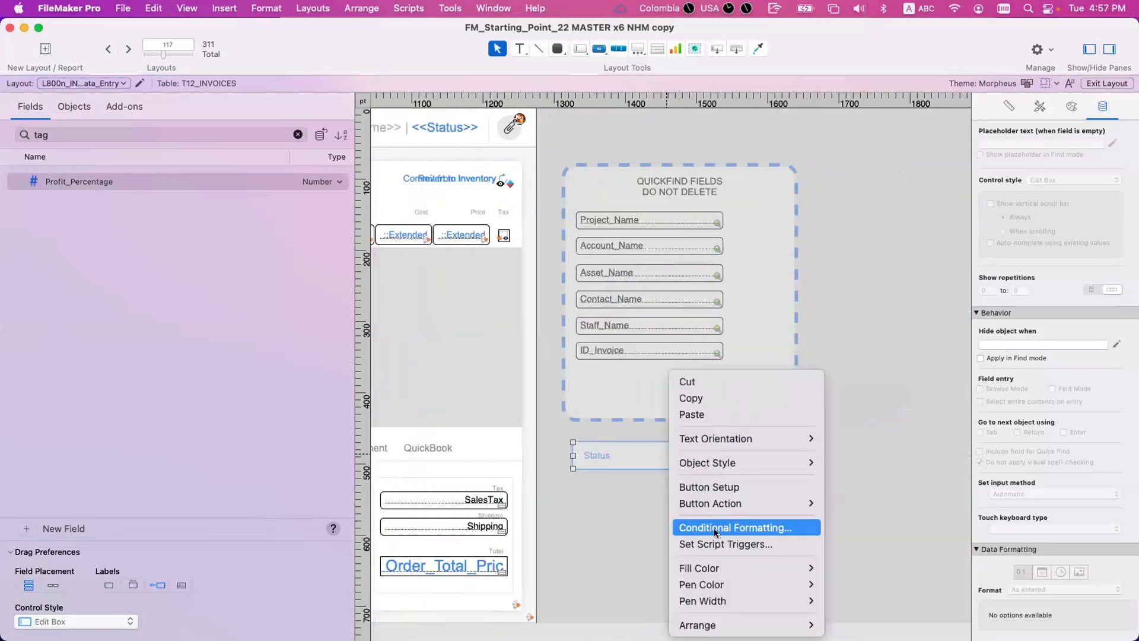
left_click(719, 528)
left_click(728, 456)
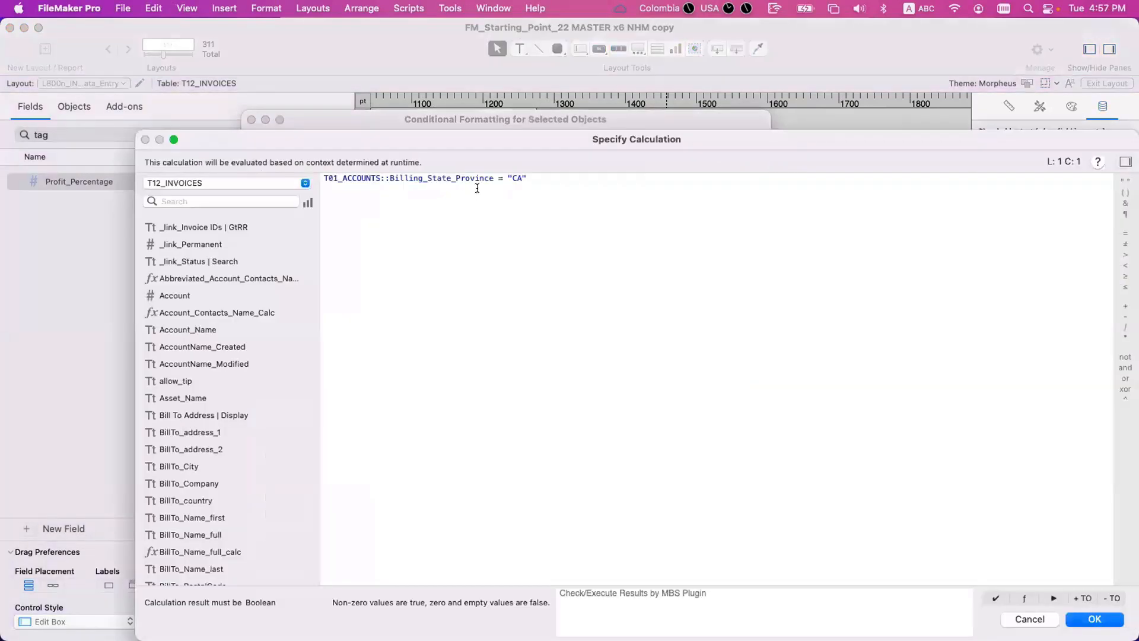
double_click(488, 178)
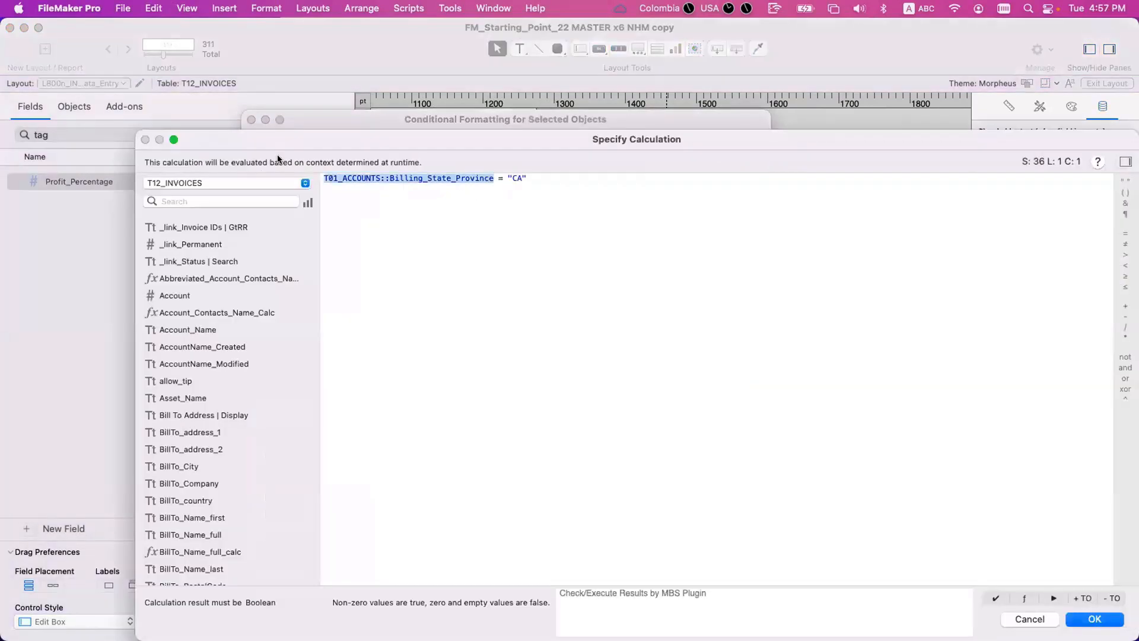
type("state")
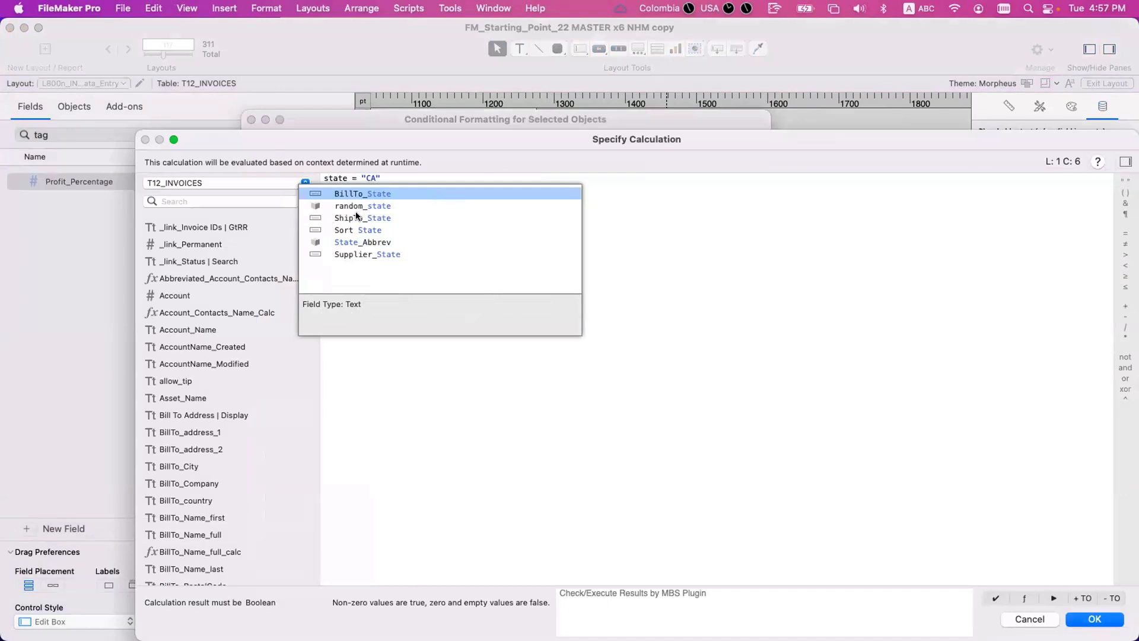
left_click(366, 196)
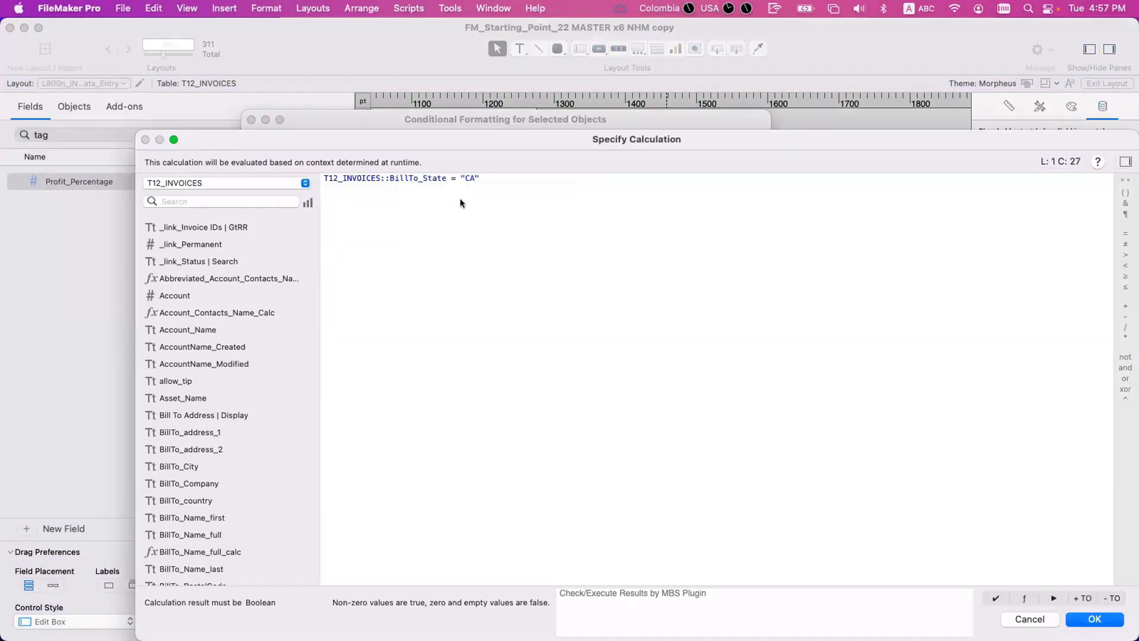
key("Return")
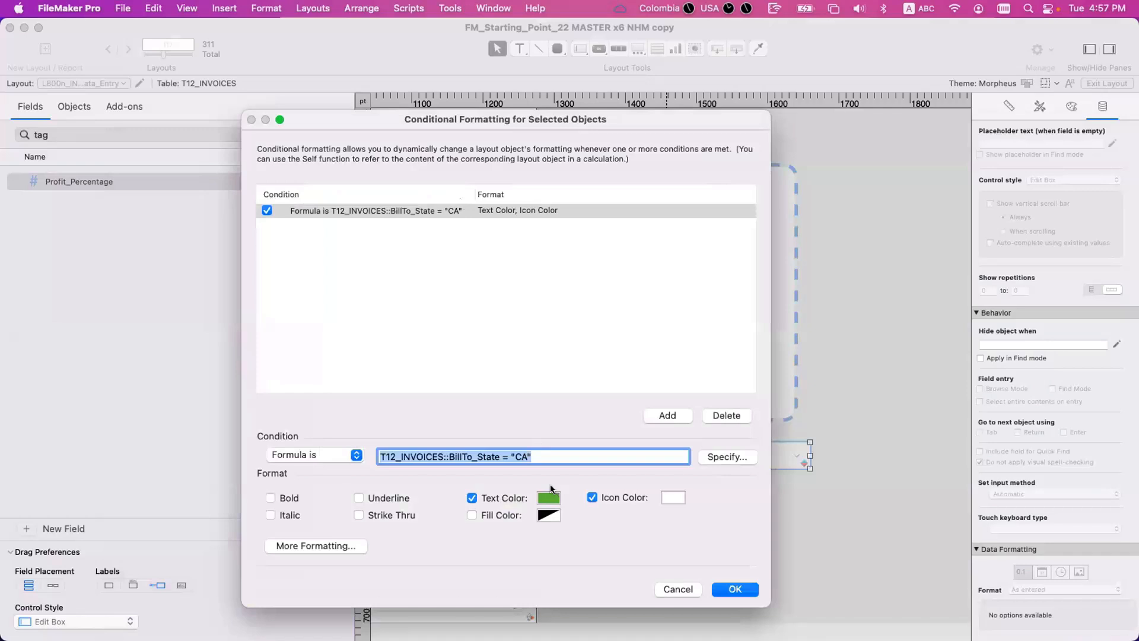
left_click(726, 587)
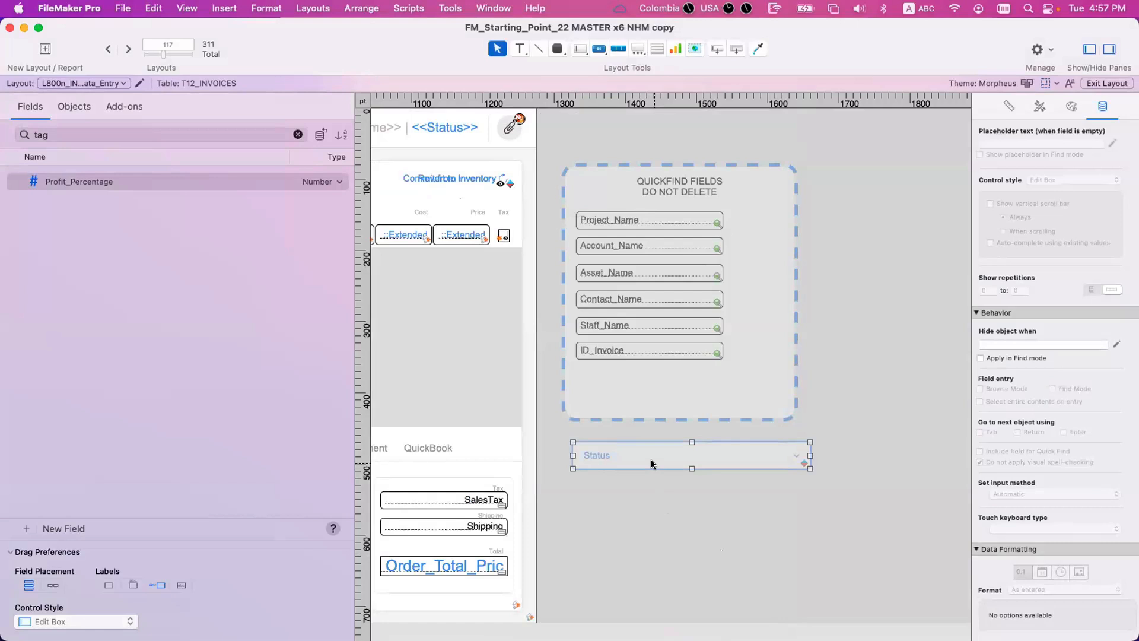
Reposition the Status button farther off the Invoices layout, below the QuickFind fields box, and review the expanded Addresses button on the third slide
left_click_drag(688, 461, 749, 466)
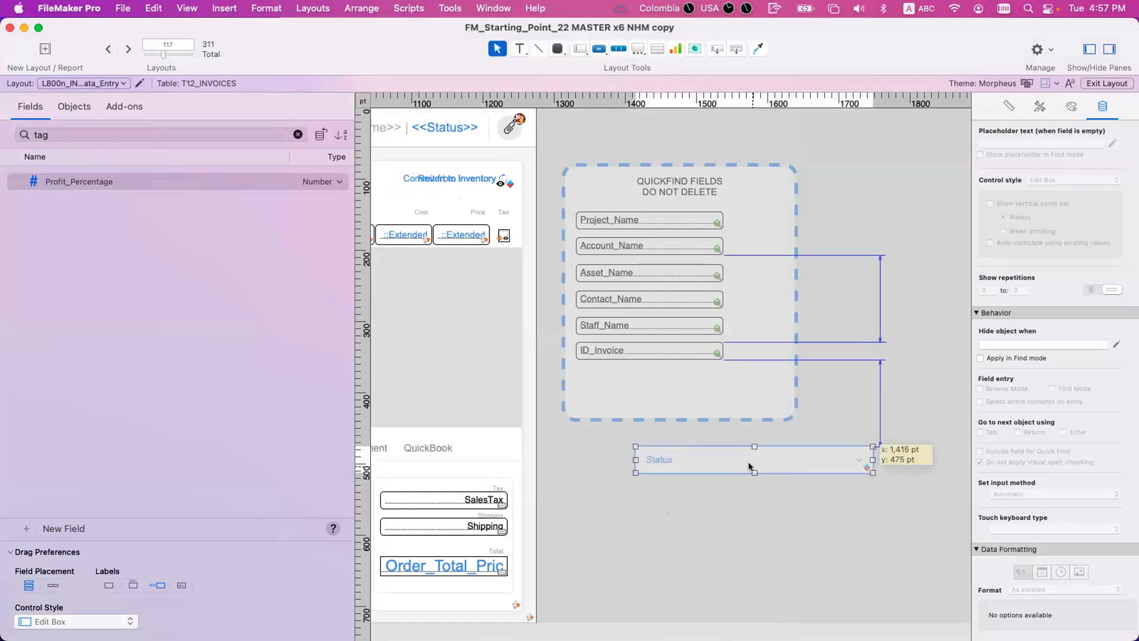
scroll(670, 453, "left", 10)
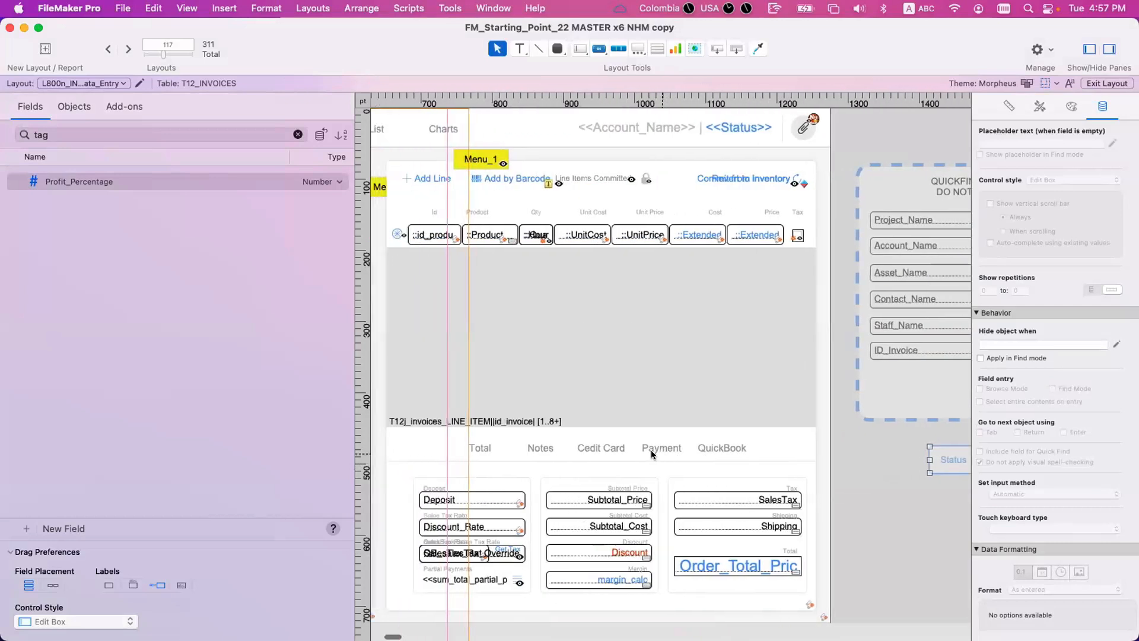
scroll(652, 454, "left", 5)
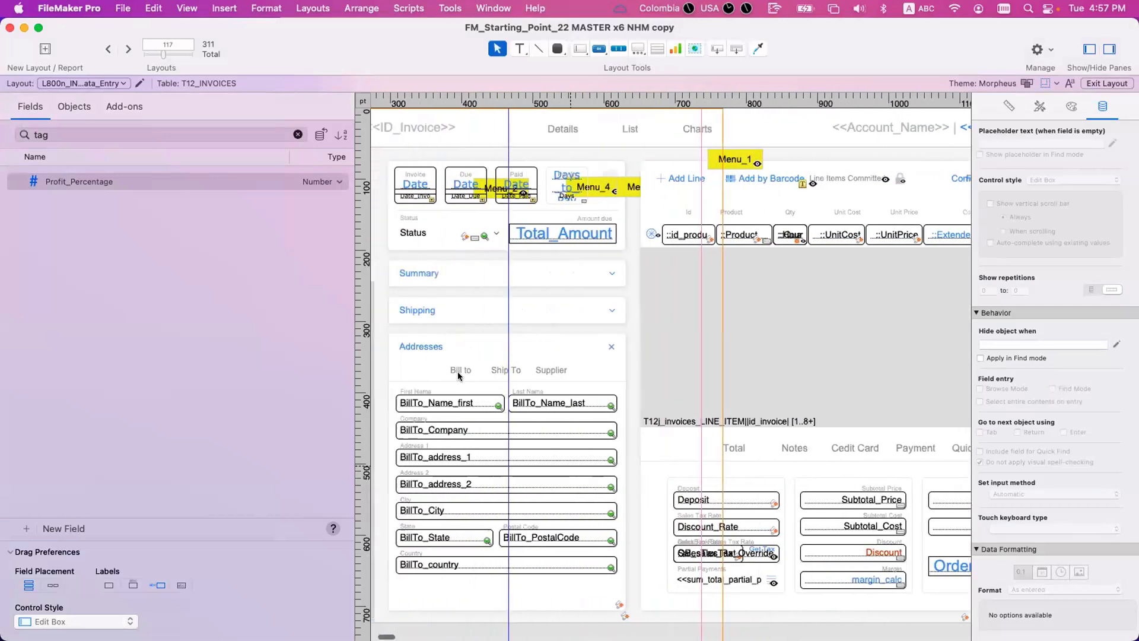
left_click(462, 347)
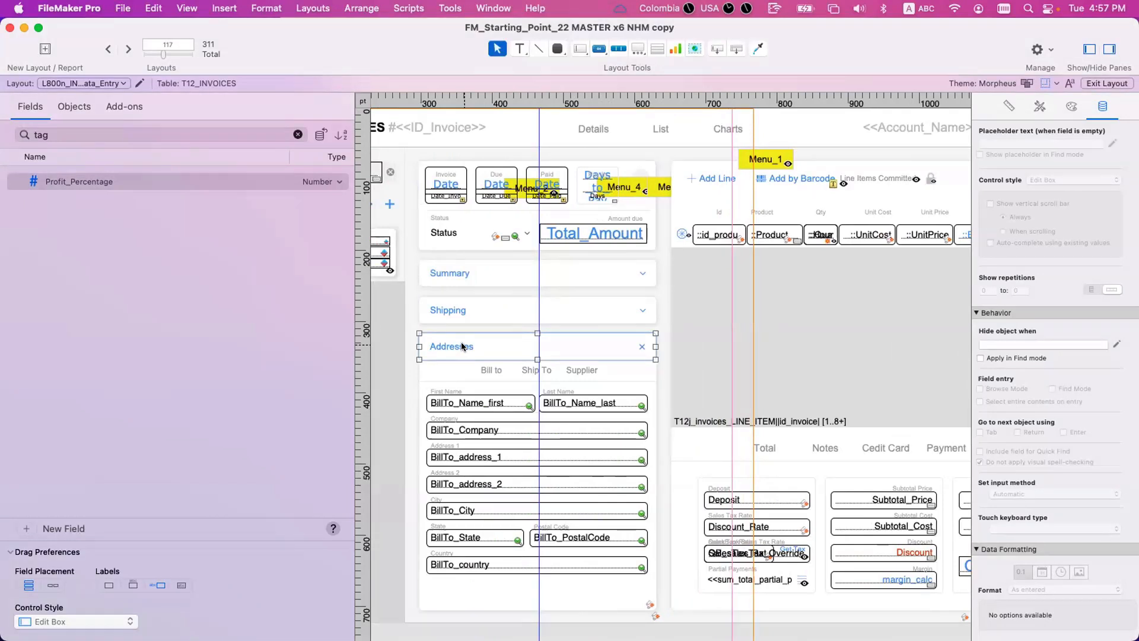
scroll(462, 347, "right", 8)
left_click(894, 462)
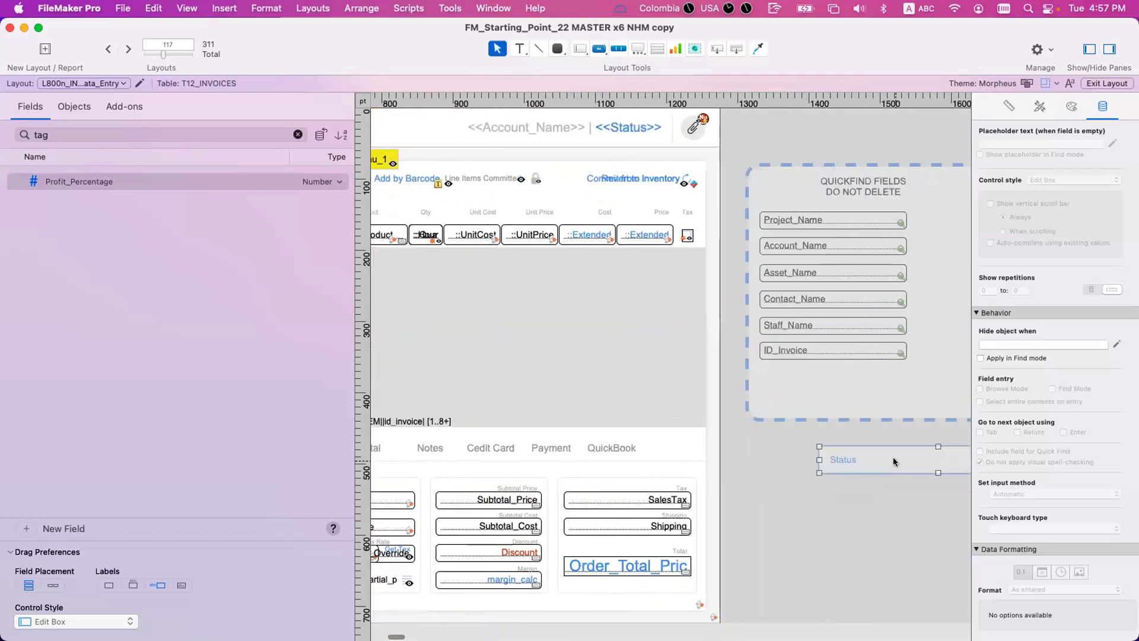
scroll(849, 449, "left", 6)
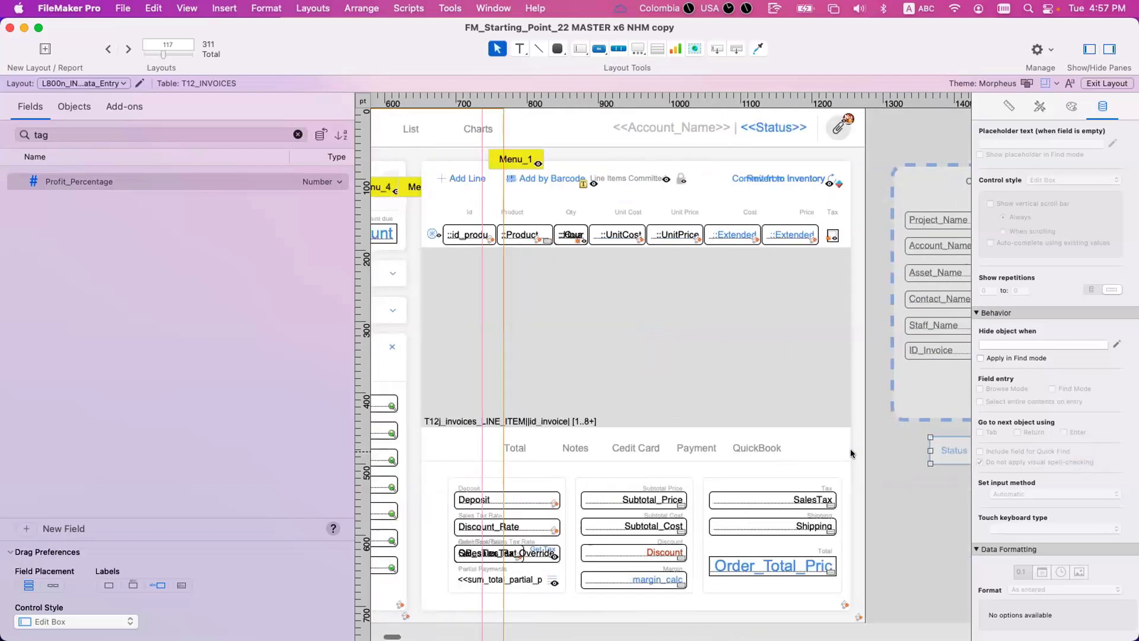
Move the Status button onto the layout, over the lower part of the line items portal and beside the accordion
scroll(878, 455, "right", 5)
left_click_drag(878, 456, 480, 417)
scroll(702, 445, "left", 10)
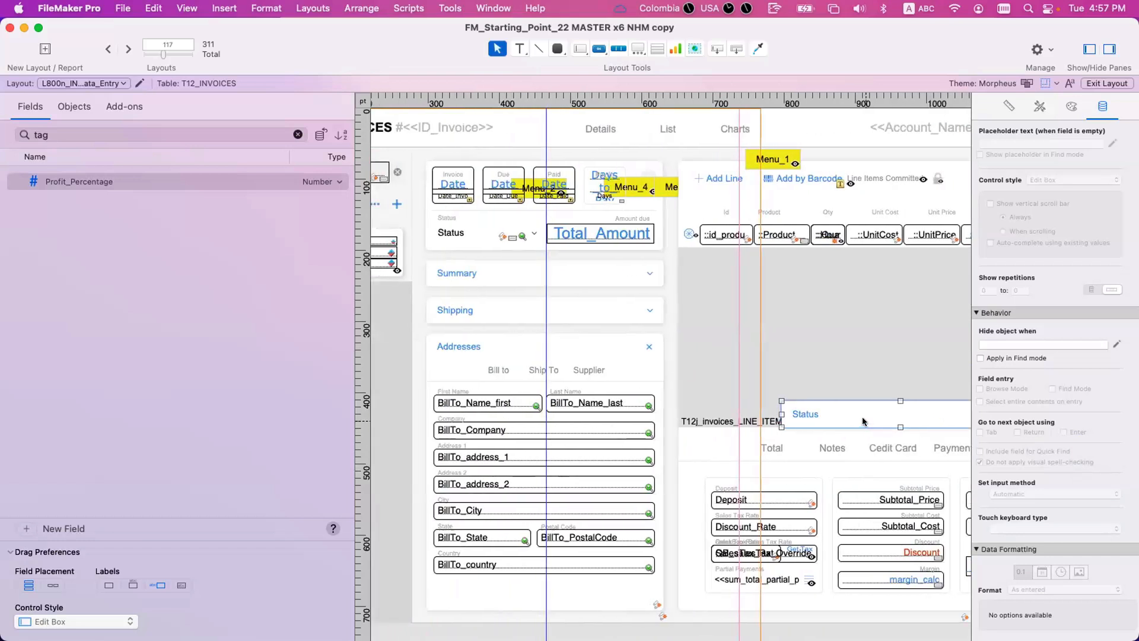
Select the expanded Addresses button together with the Status button and review their shared conditional formatting without changing it
left_click(493, 347)
scroll(493, 347, "left", 1)
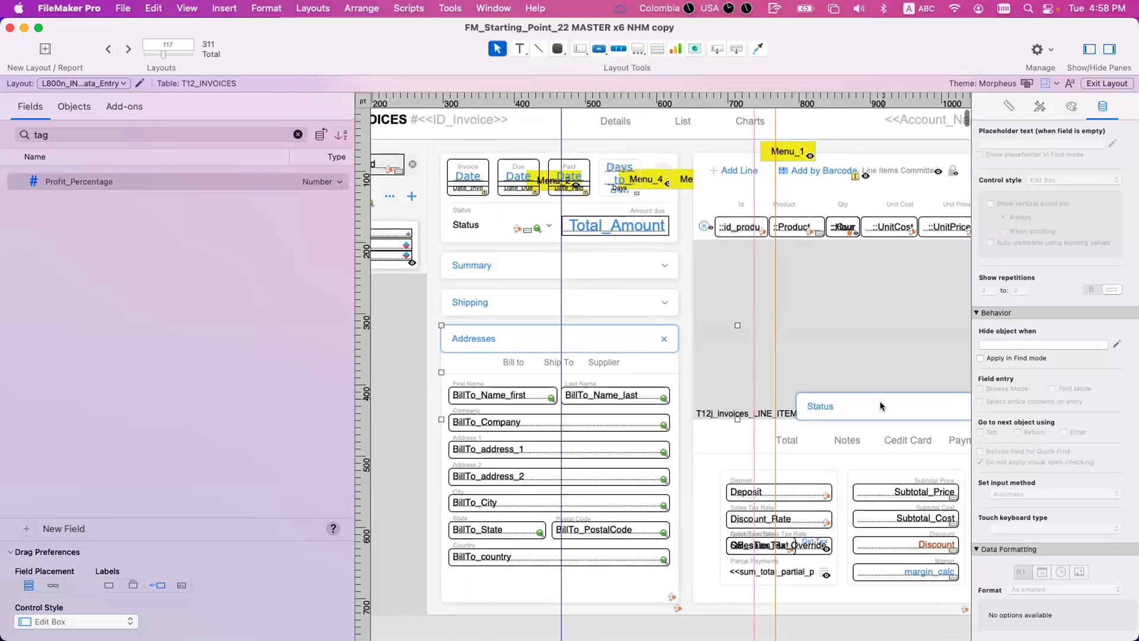
scroll(654, 371, "left", 1)
scroll(654, 372, "down", 1)
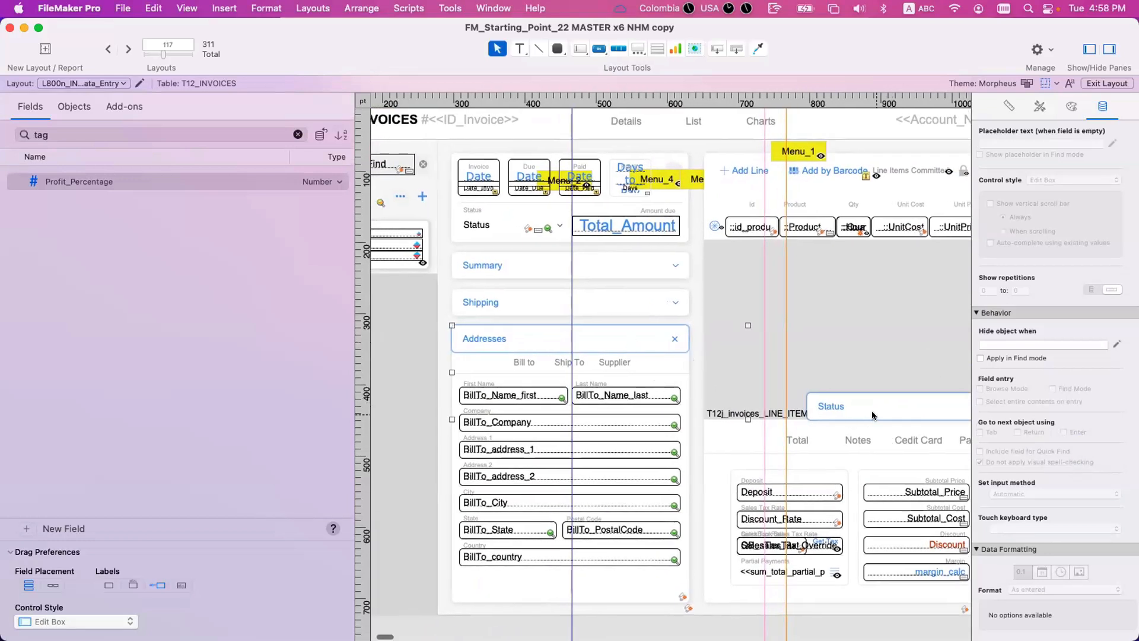
left_click(355, 7)
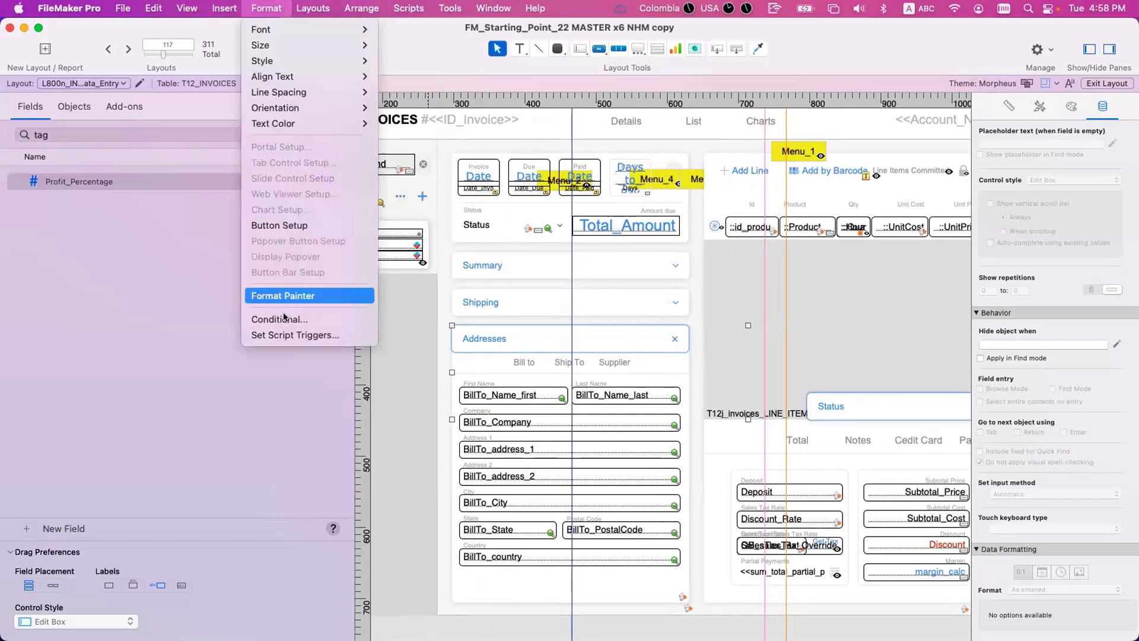
left_click(540, 382)
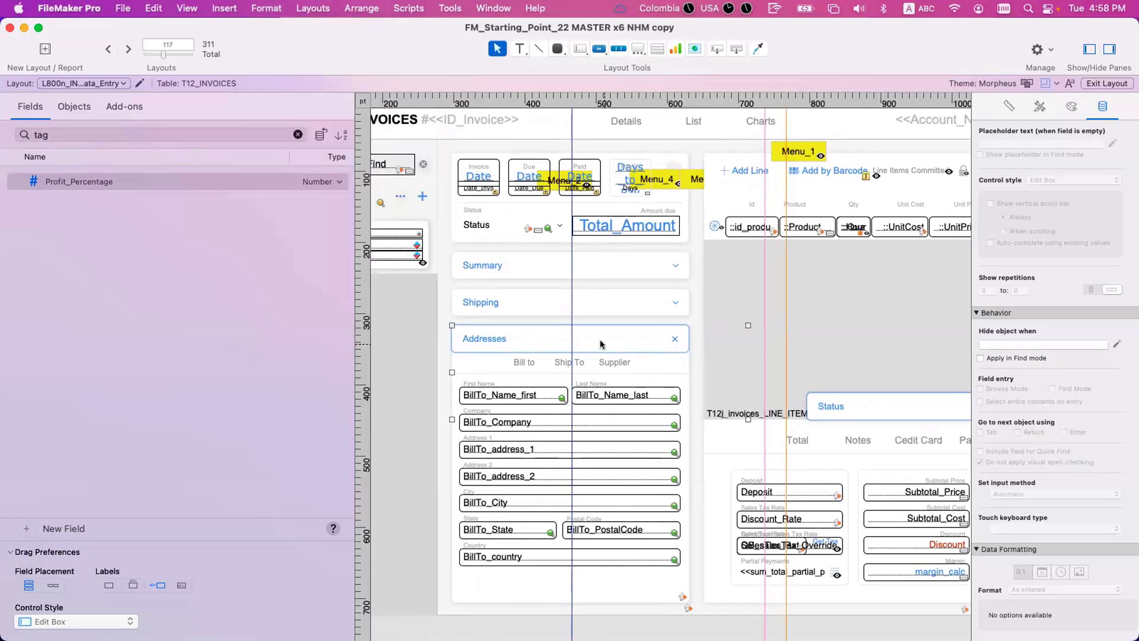
right_click(599, 340)
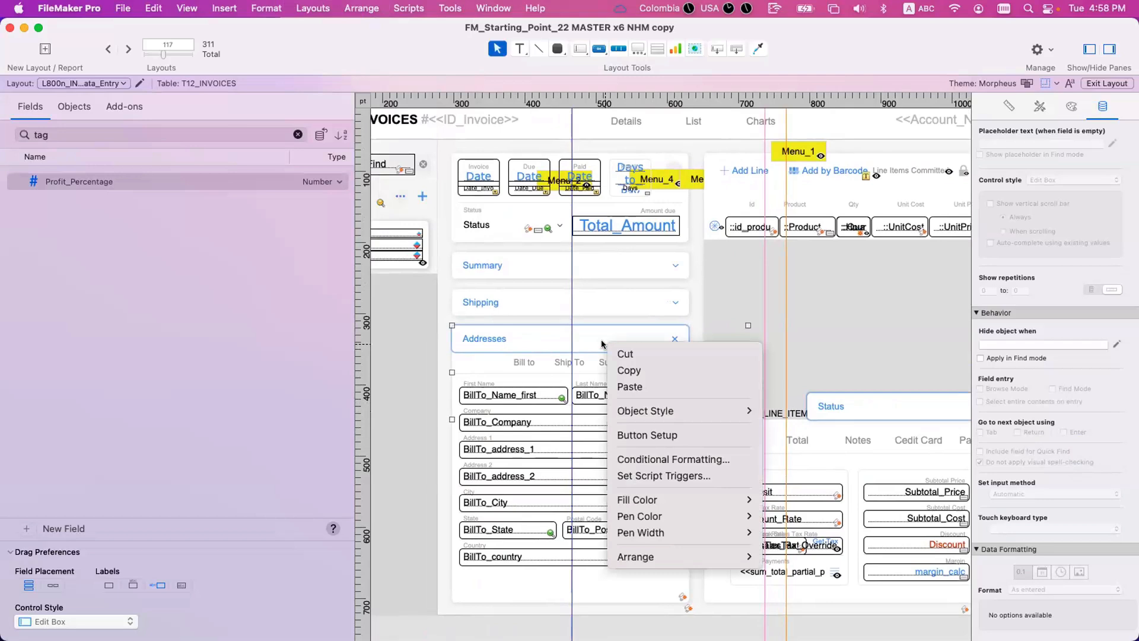
left_click(669, 457)
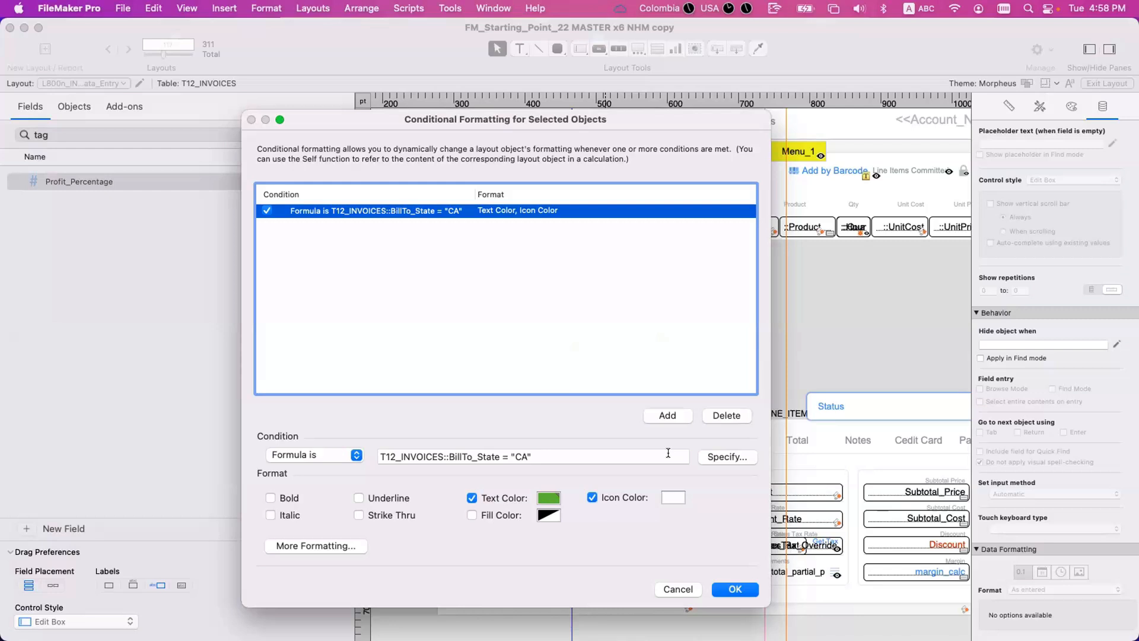
left_click(678, 589)
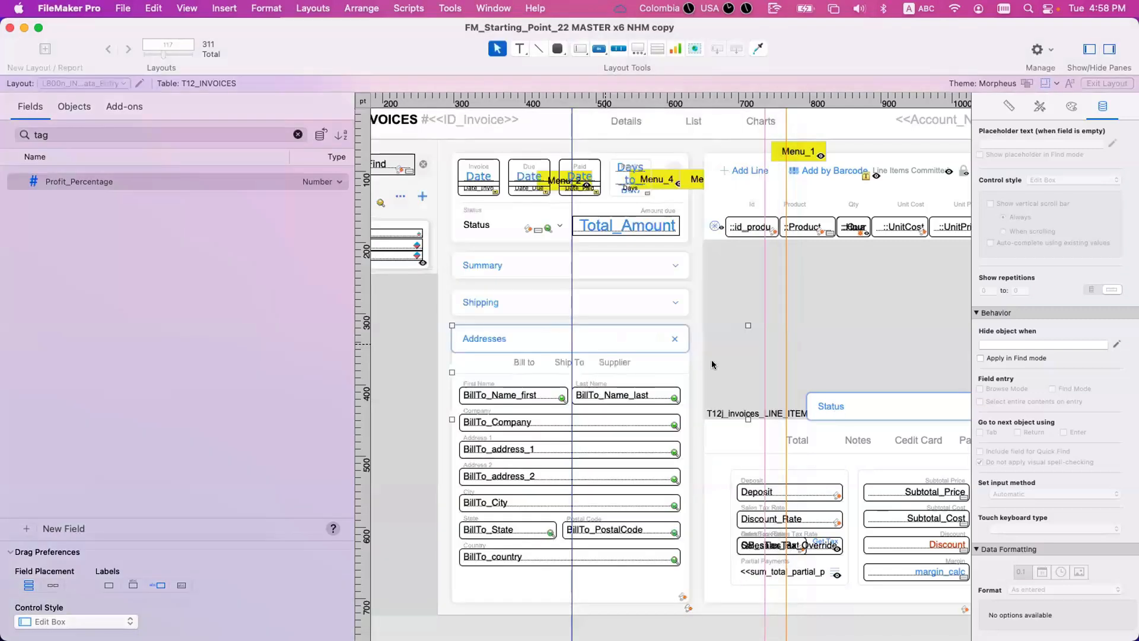
Select the Summary, Shipping, Addresses and Status buttons plus nearby invoice fields together and review their conditional formatting
left_click(837, 407)
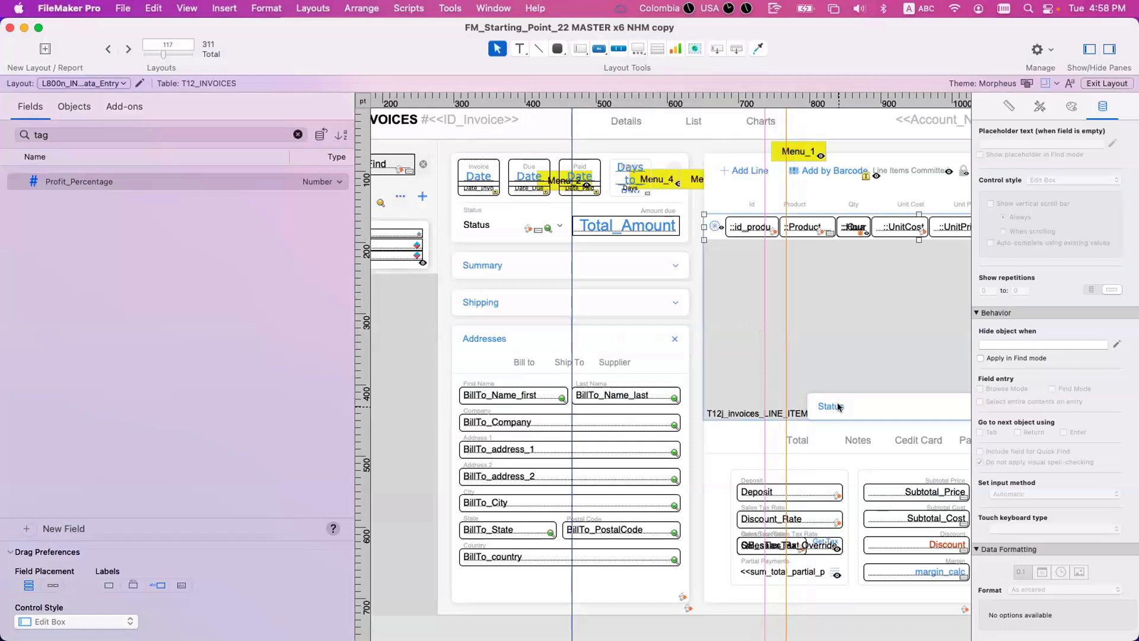
left_click(516, 302)
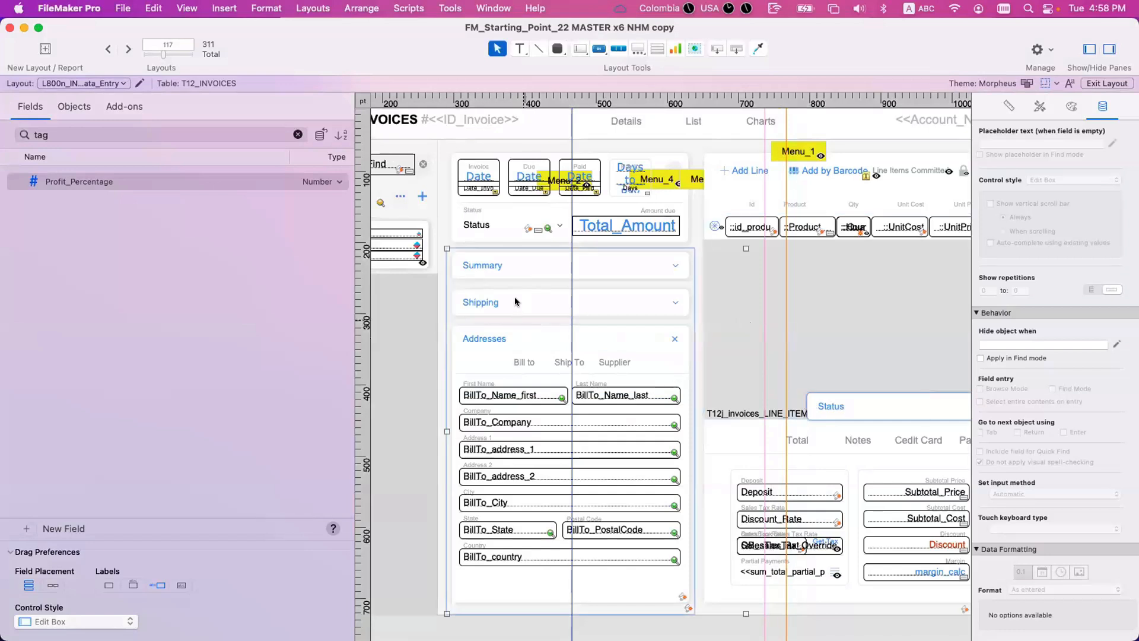
left_click(518, 337)
left_click(477, 229)
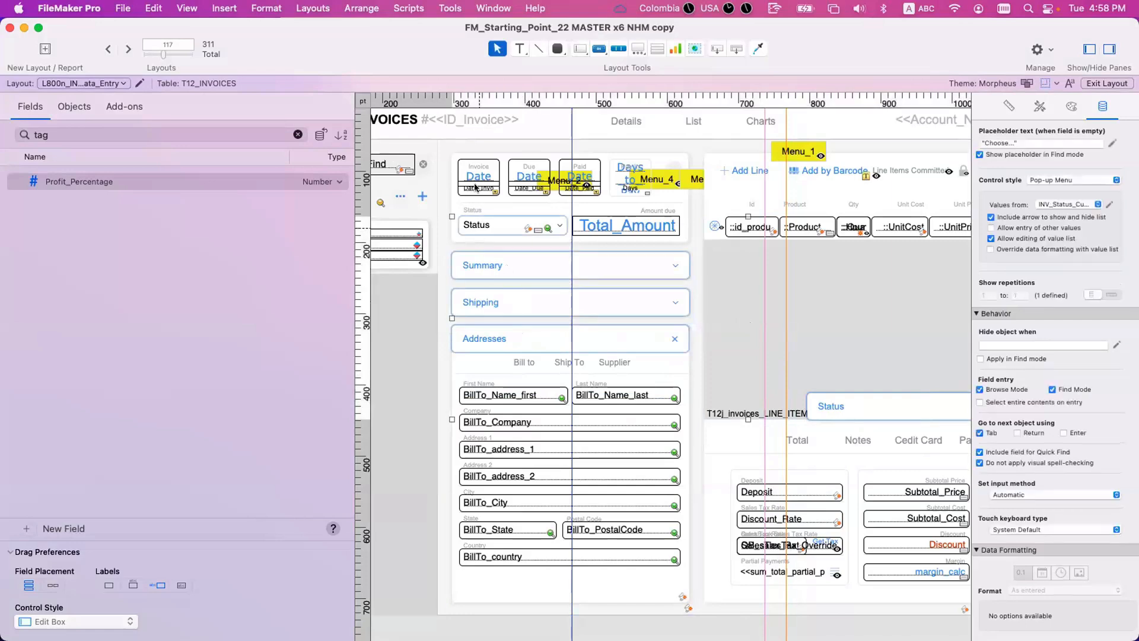
left_click(746, 231, "shift")
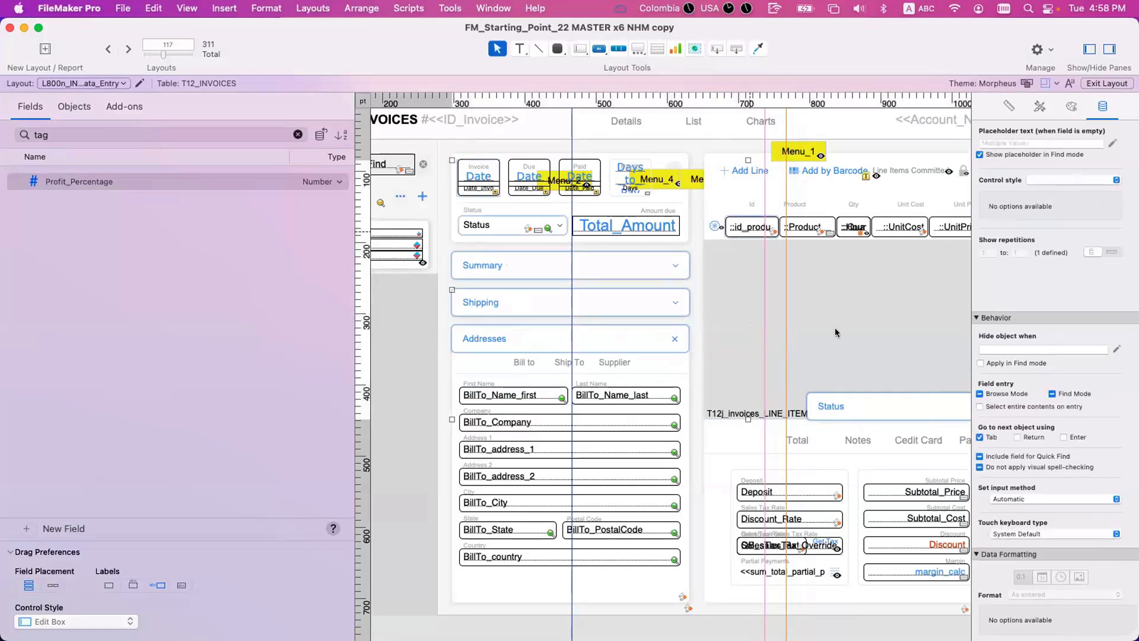
right_click(872, 411)
left_click(884, 523)
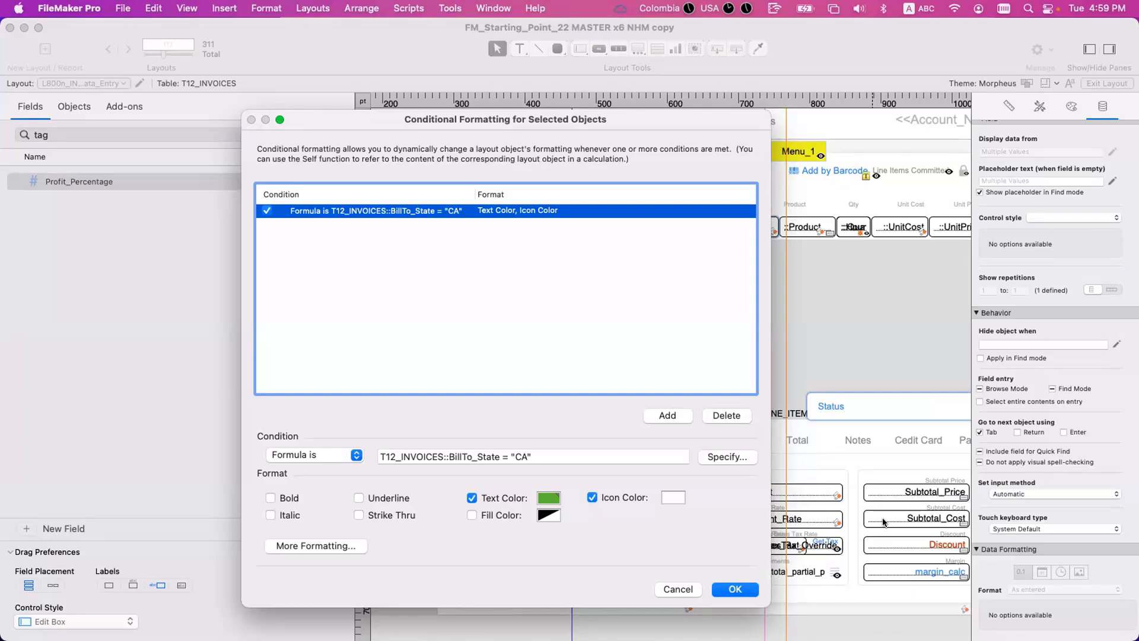
key("Return")
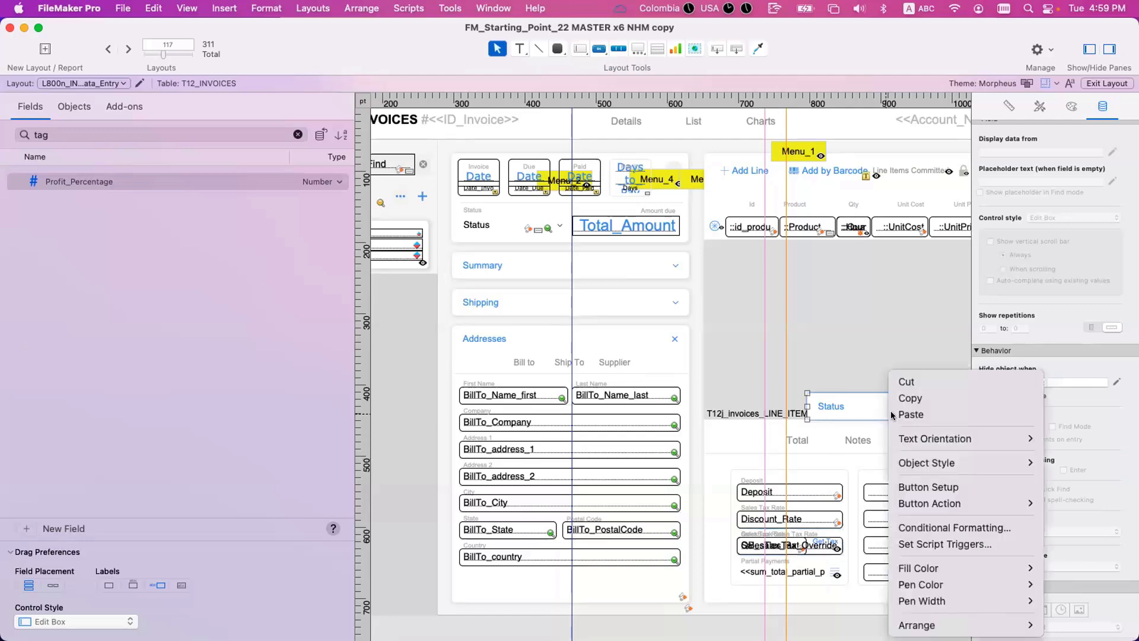
Open the Status button's conditional formatting and examine its text, fill and icon color choices
right_click(890, 411)
left_click(927, 526)
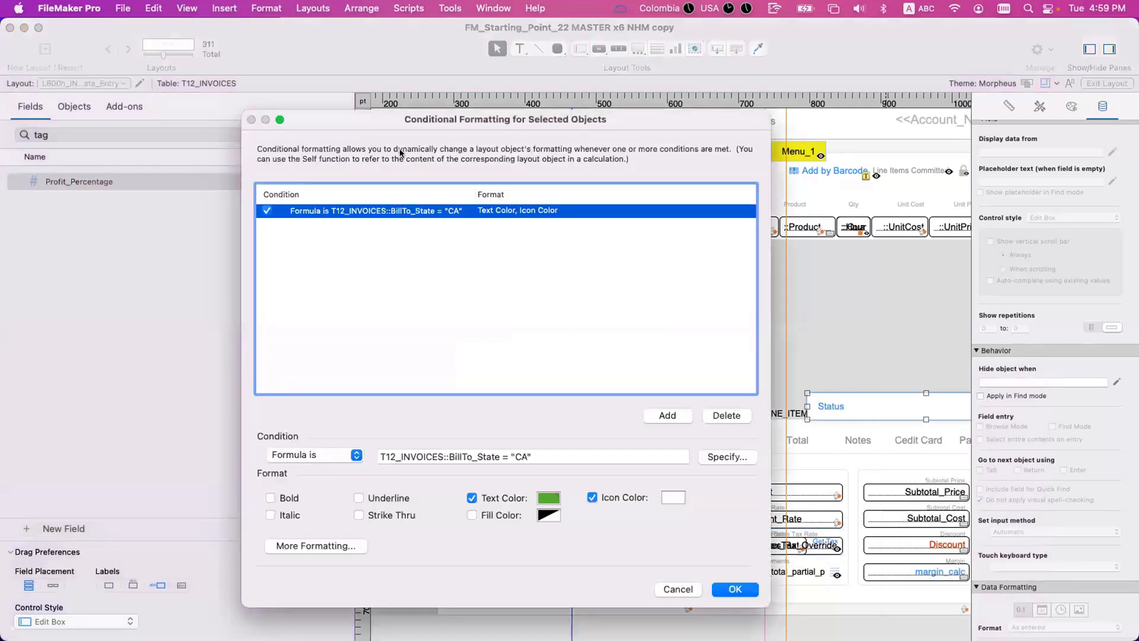
left_click_drag(402, 119, 540, 86)
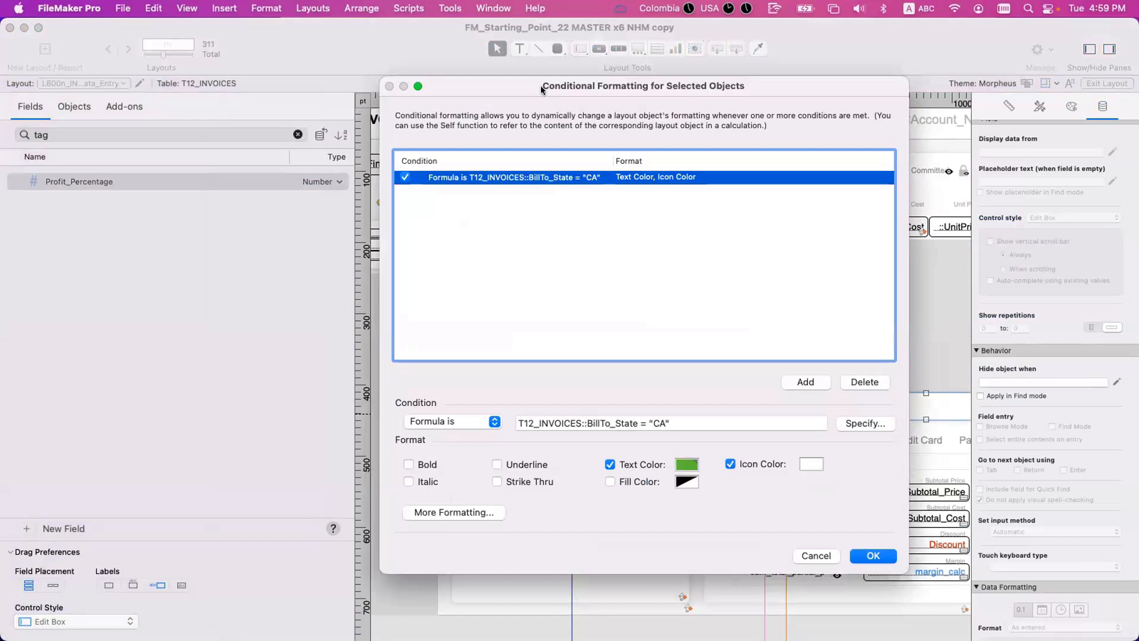
left_click(687, 464)
left_click(683, 482)
left_click(688, 482)
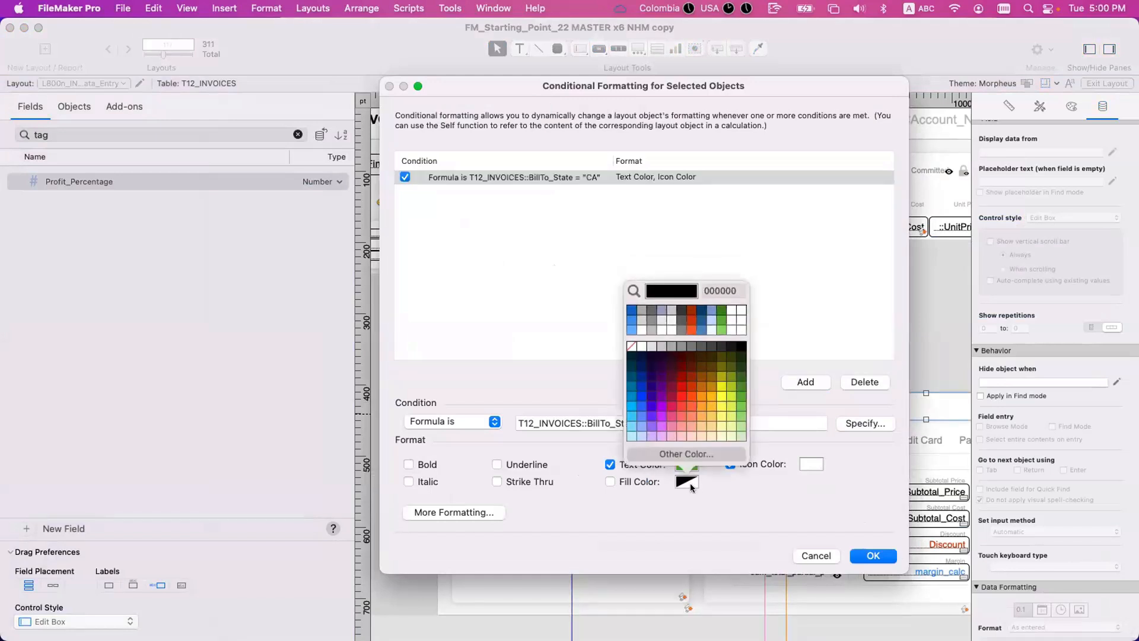
left_click(817, 461)
left_click(816, 464)
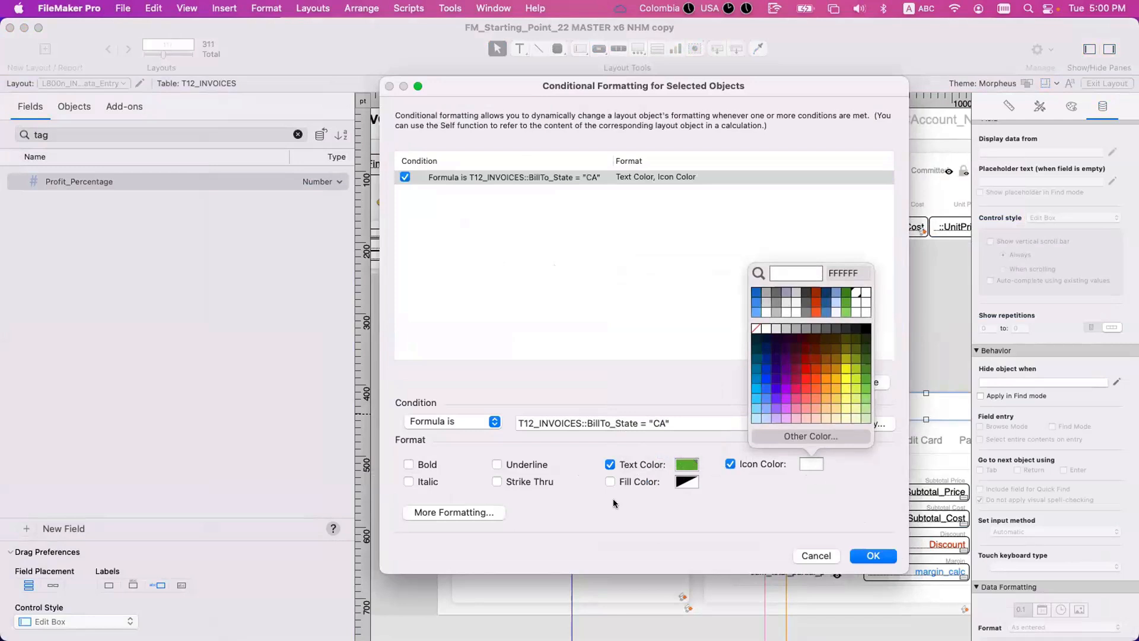
Add italic to the Status button's conditional format and review the additional text formatting options
left_click(435, 483)
left_click(426, 479)
left_click(493, 511)
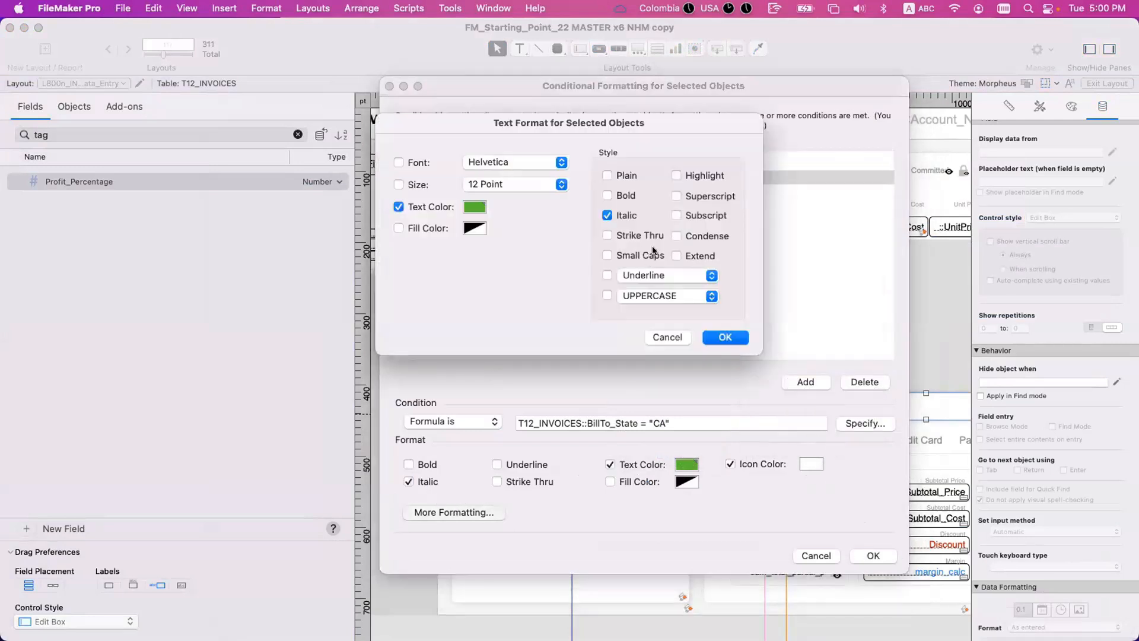
left_click(645, 258)
left_click(659, 276)
left_click(655, 293)
key("Return")
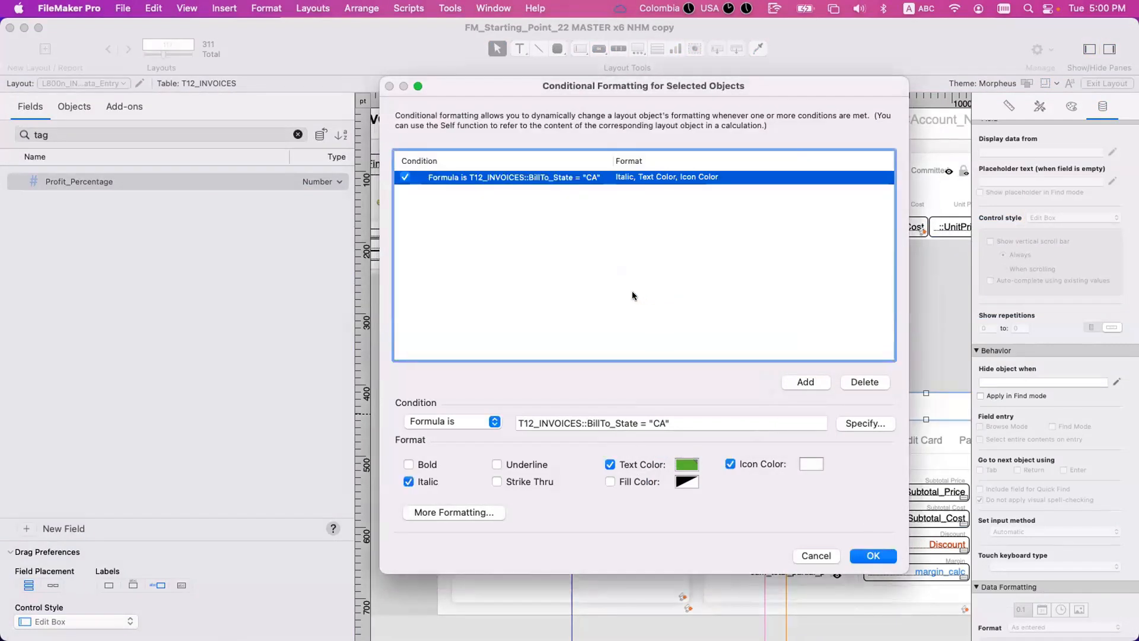
key("Return")
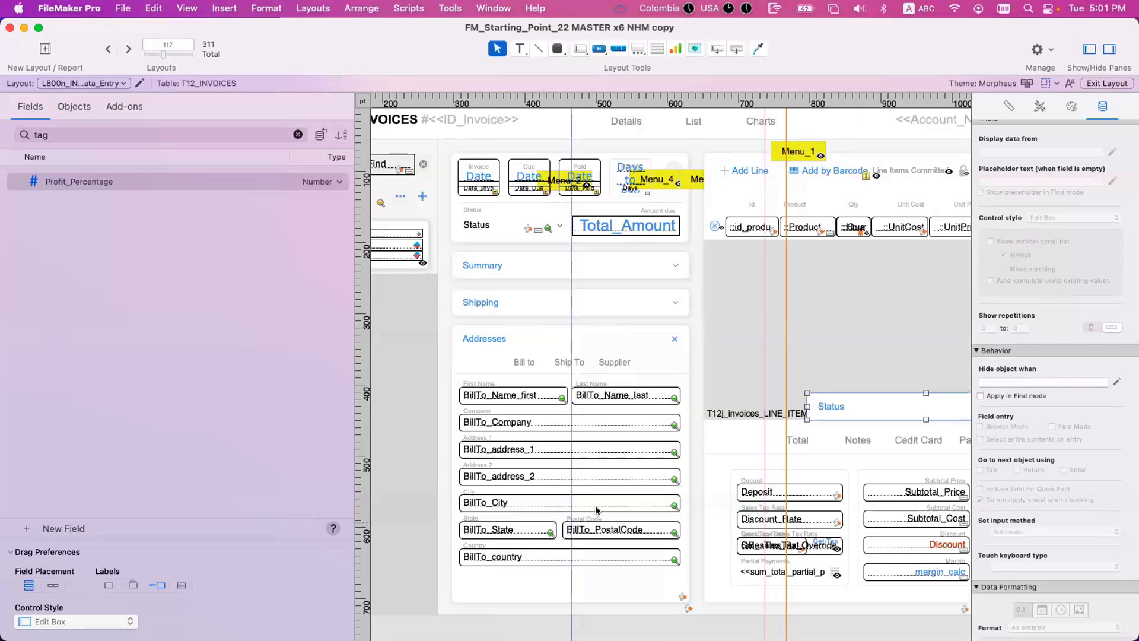
Add a conditional formatting rule to the expanded Addresses button with the formula 1
right_click(592, 333)
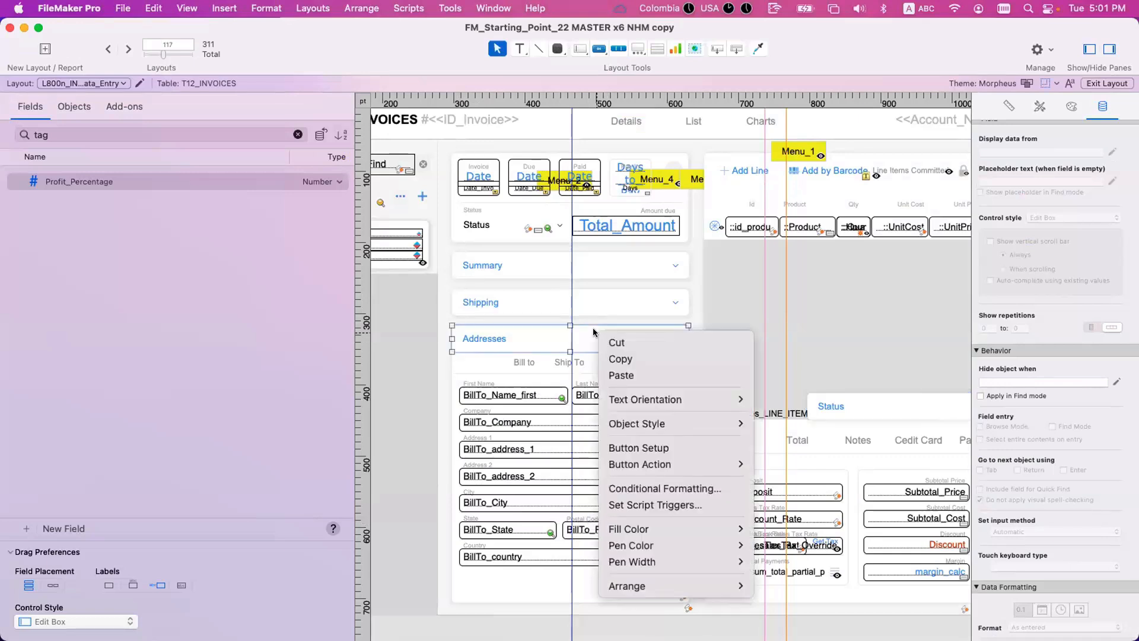
left_click(645, 487)
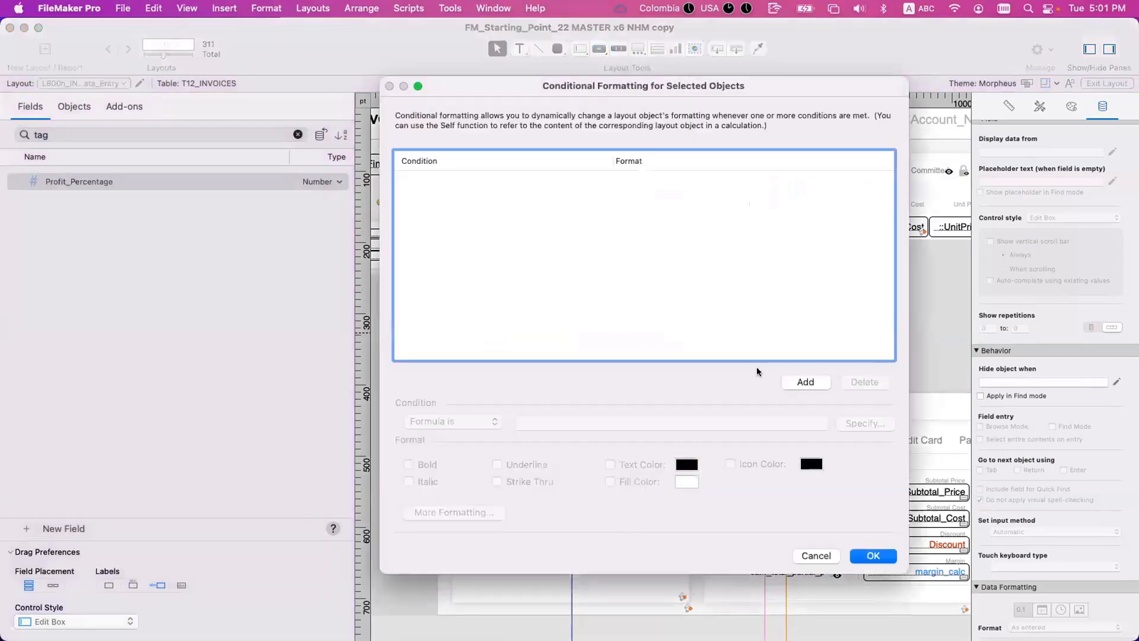
left_click(805, 381)
left_click(493, 421)
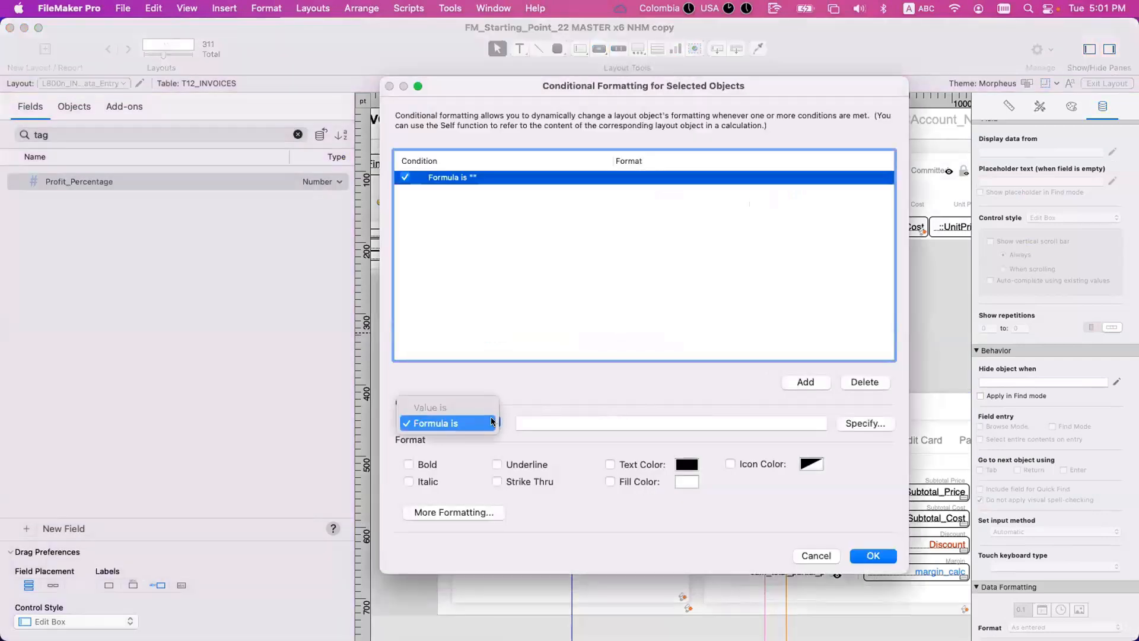
left_click(492, 422)
key("Tab")
type("1")
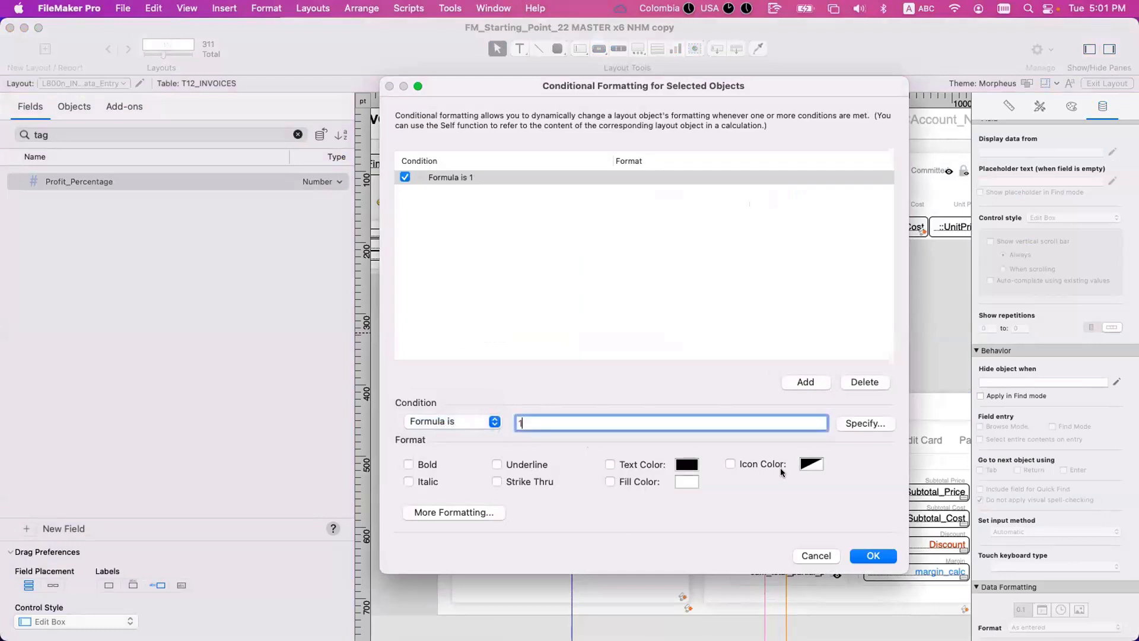
Enable icon color and a dark blue text color for the Addresses button's rule and apply it
left_click(745, 464)
left_click(663, 465)
left_click(682, 464)
left_click(668, 416)
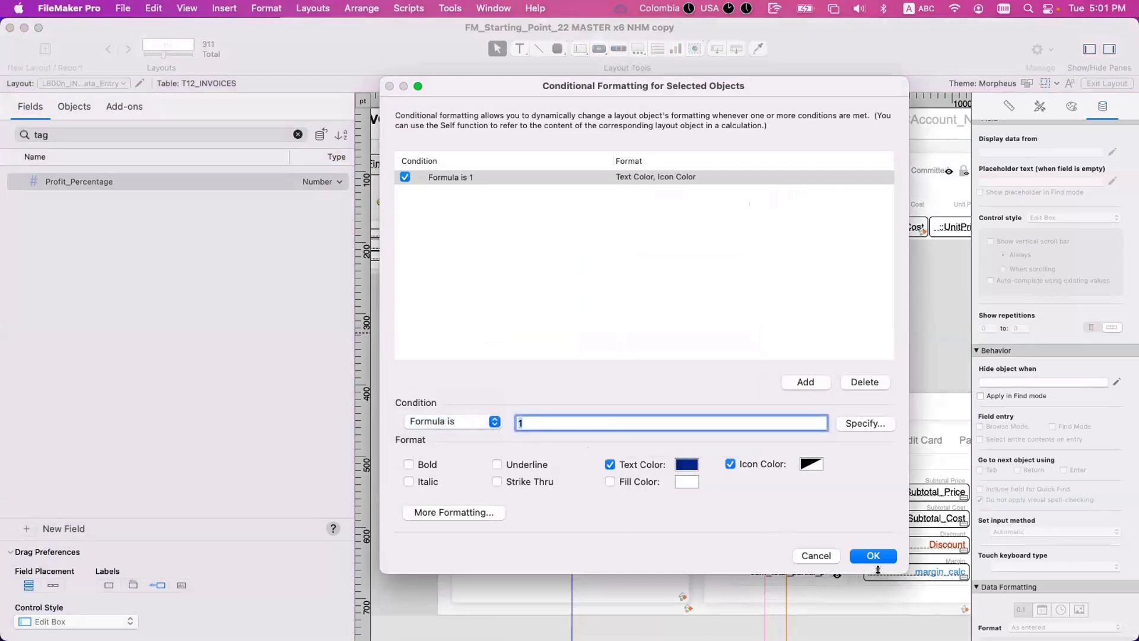
left_click(876, 560)
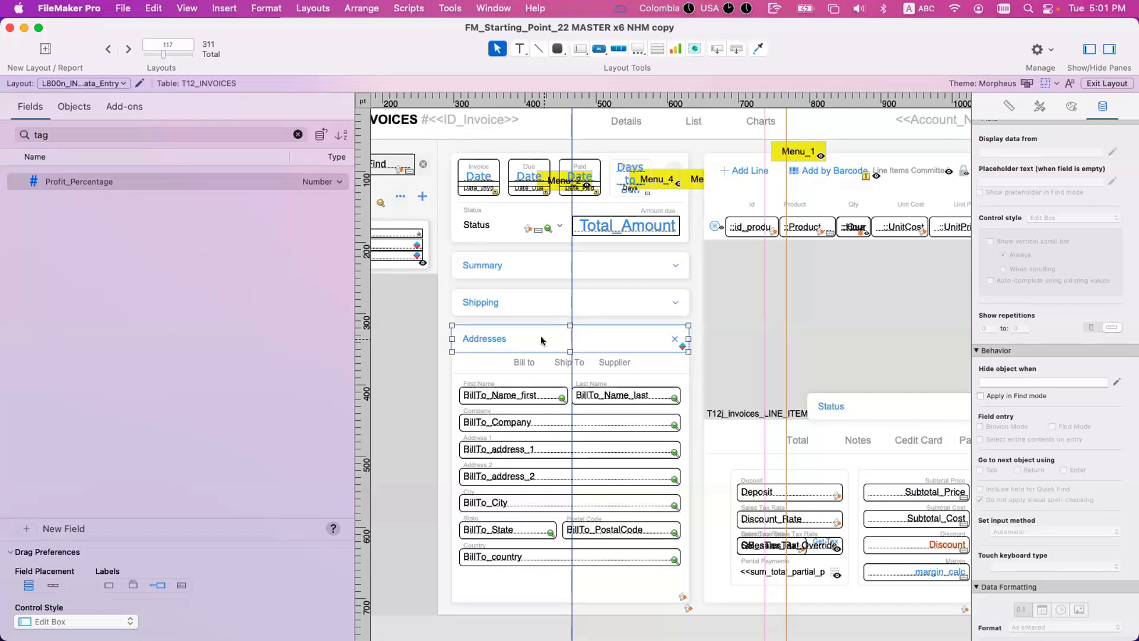
Examine where the Addresses and Status buttons sit in the layout's object hierarchy, including the accordion_3 slide
left_click(554, 383)
left_click(537, 348)
left_click(87, 109)
scroll(165, 282, "down", 3)
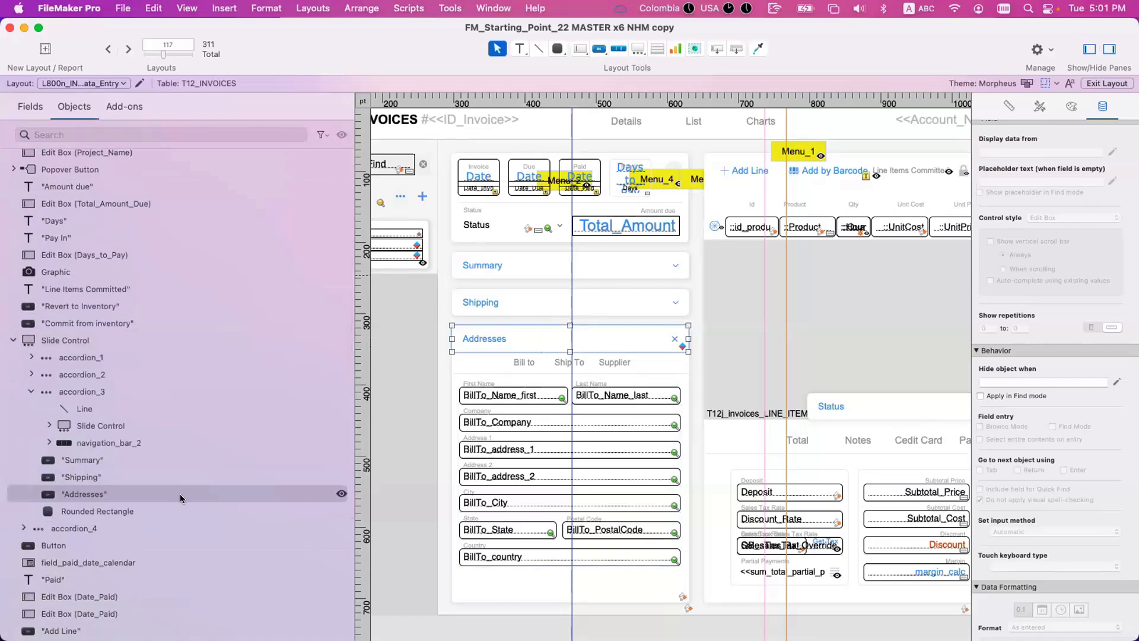
left_click(816, 407)
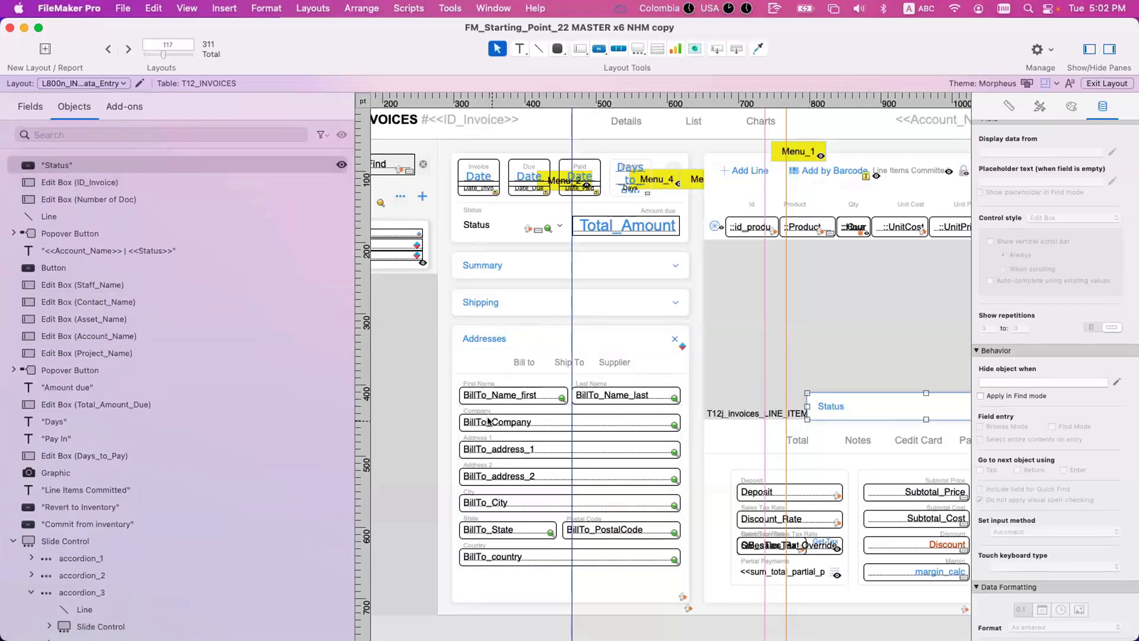
left_click(488, 346)
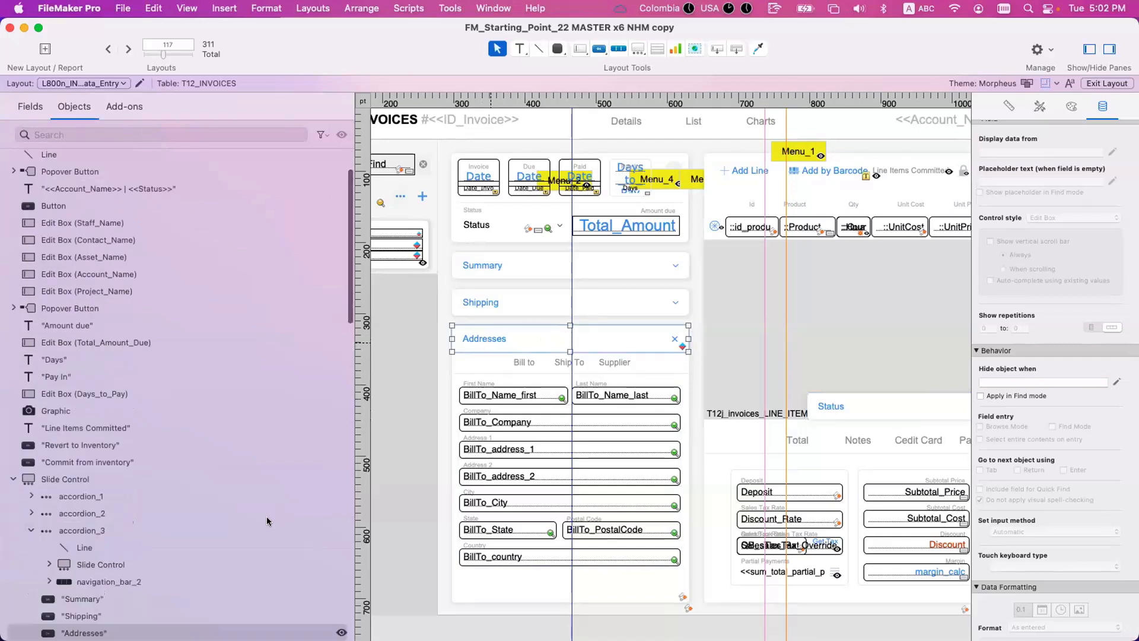
scroll(225, 556, "down", 2)
scroll(225, 556, "down", 2)
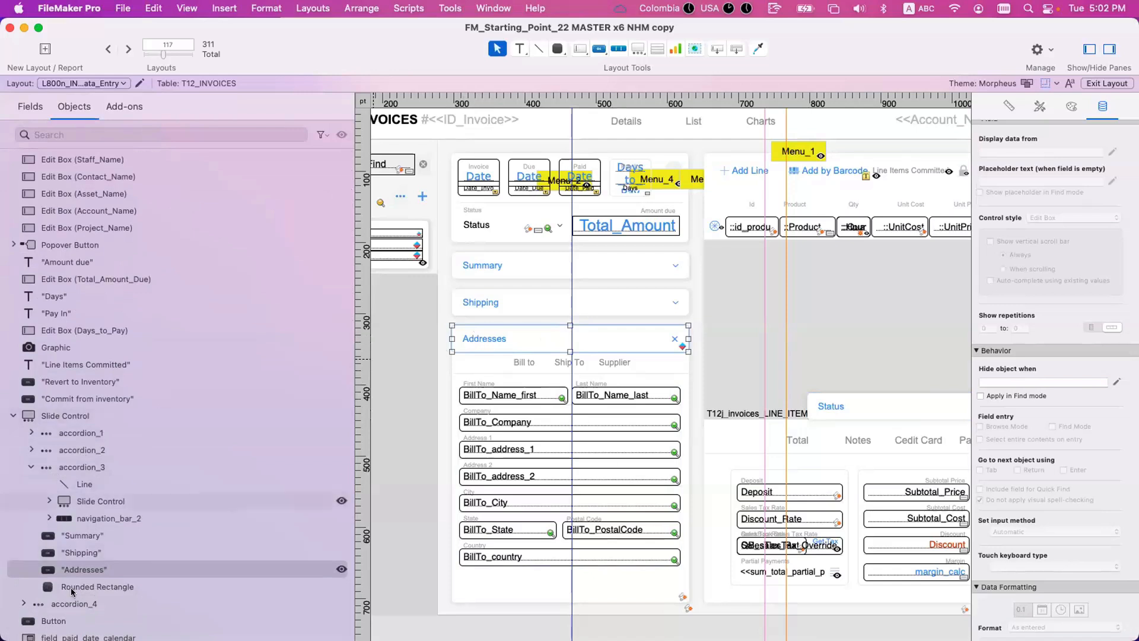
Move the Addresses button to the front of the objects in accordion_3, above the Line, and select it on the layout
left_click(85, 569)
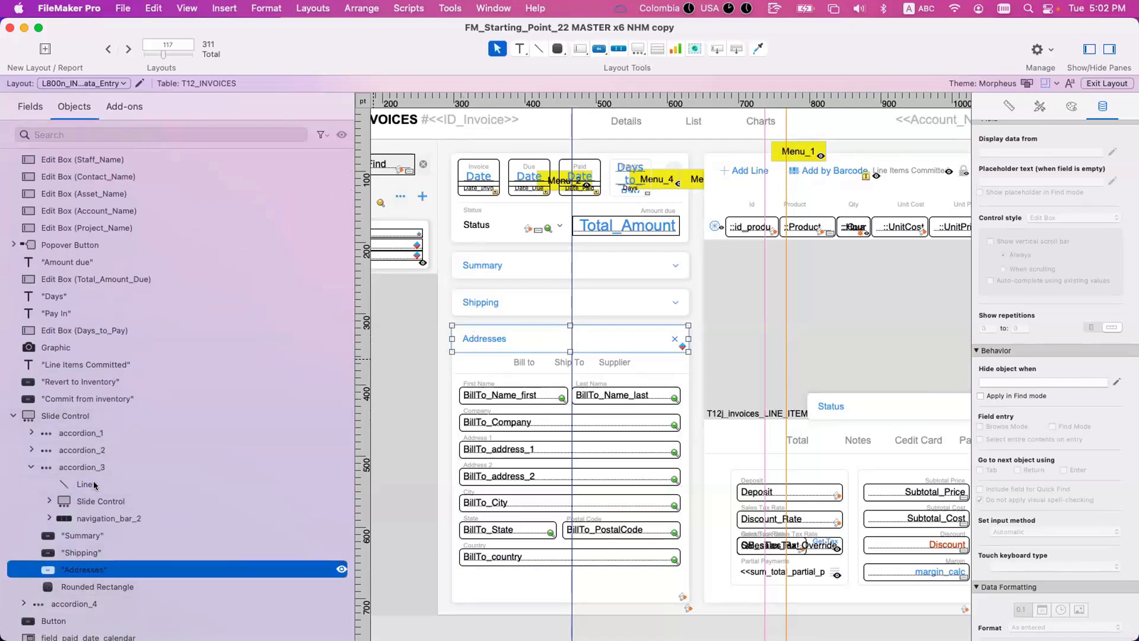
left_click_drag(93, 484, 92, 474)
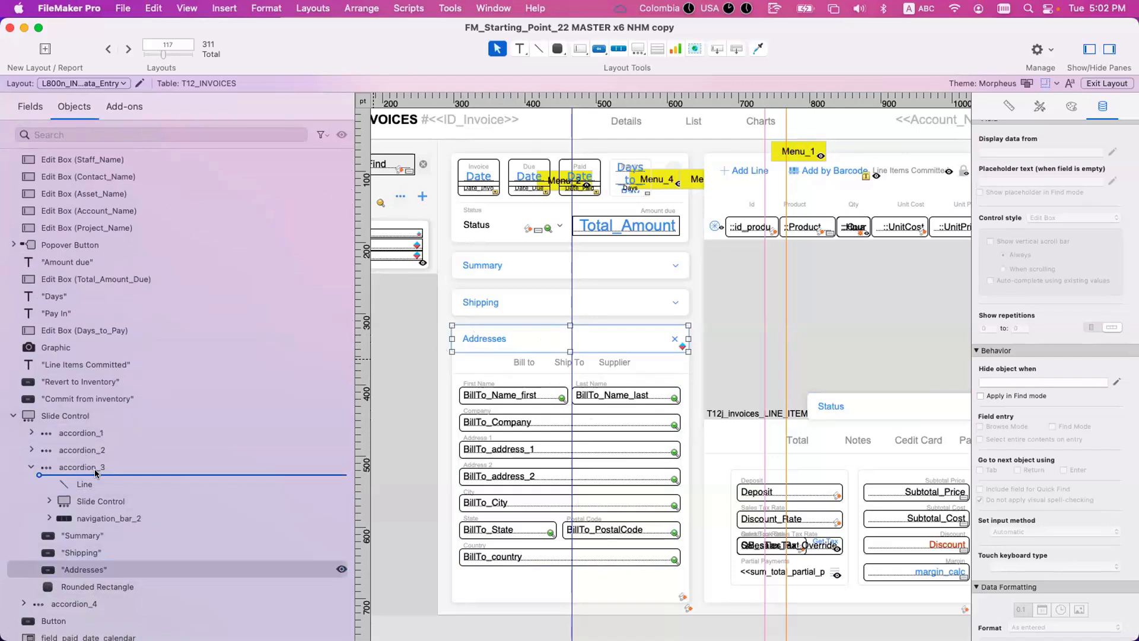
left_click_drag(94, 468, 95, 468)
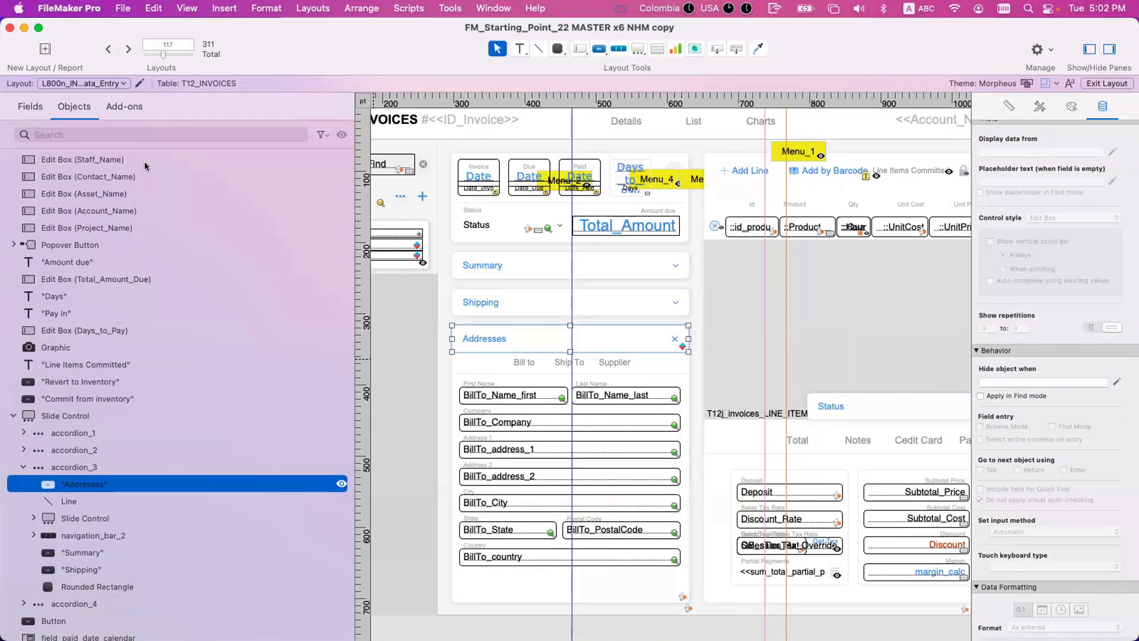
left_click(504, 343)
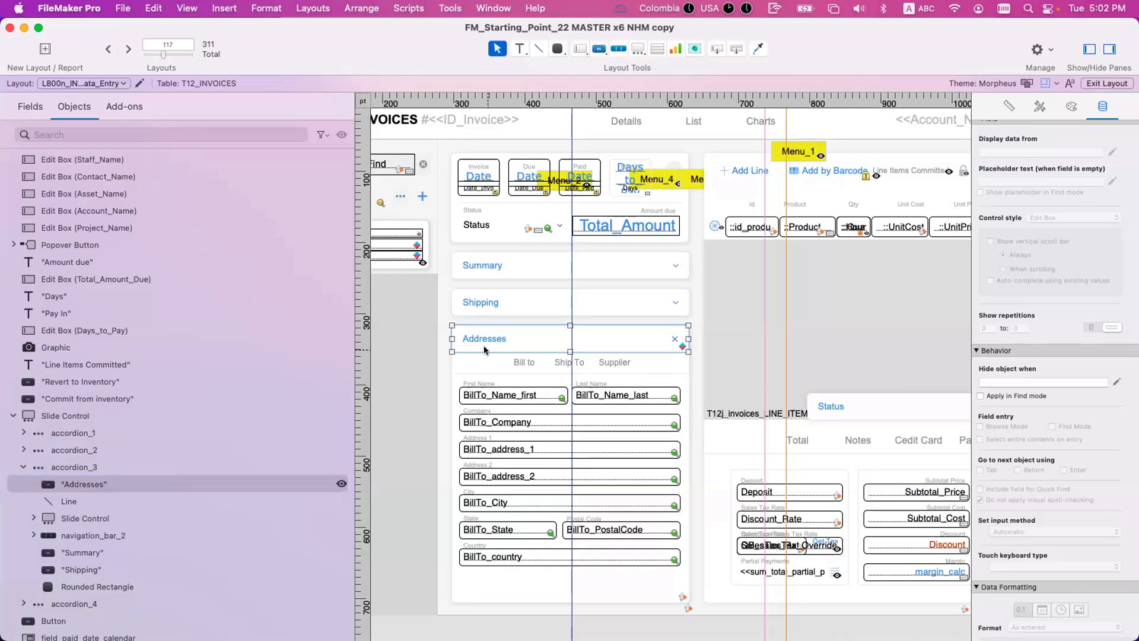
Move the Addresses button out of accordion_3 onto the empty line-items area and bring it to the front
left_click_drag(484, 347, 790, 327)
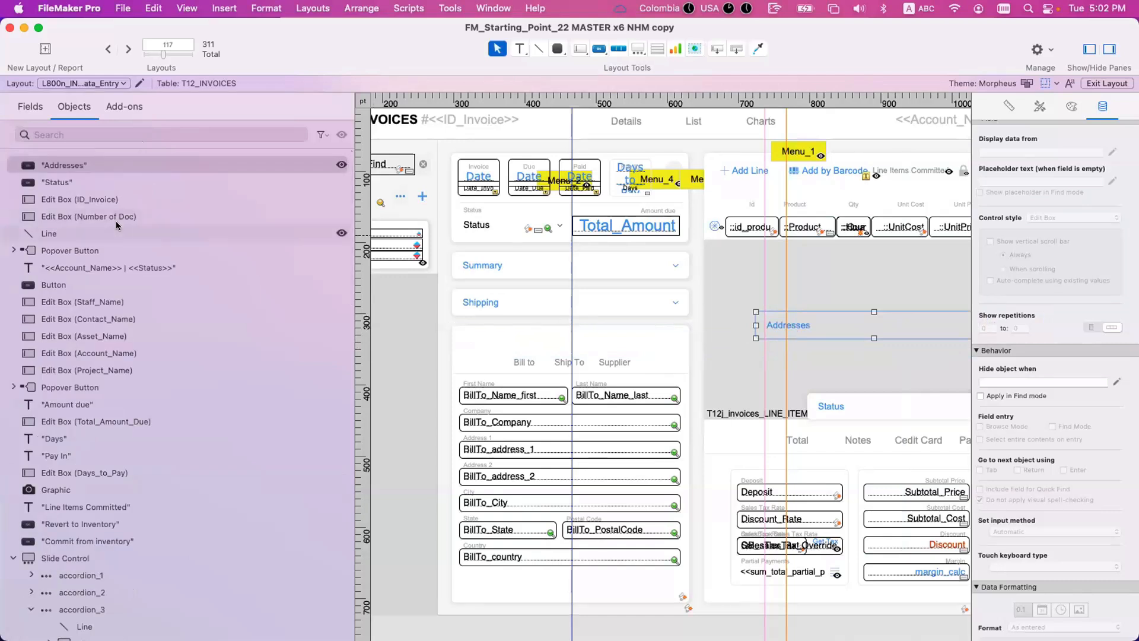
left_click(74, 168)
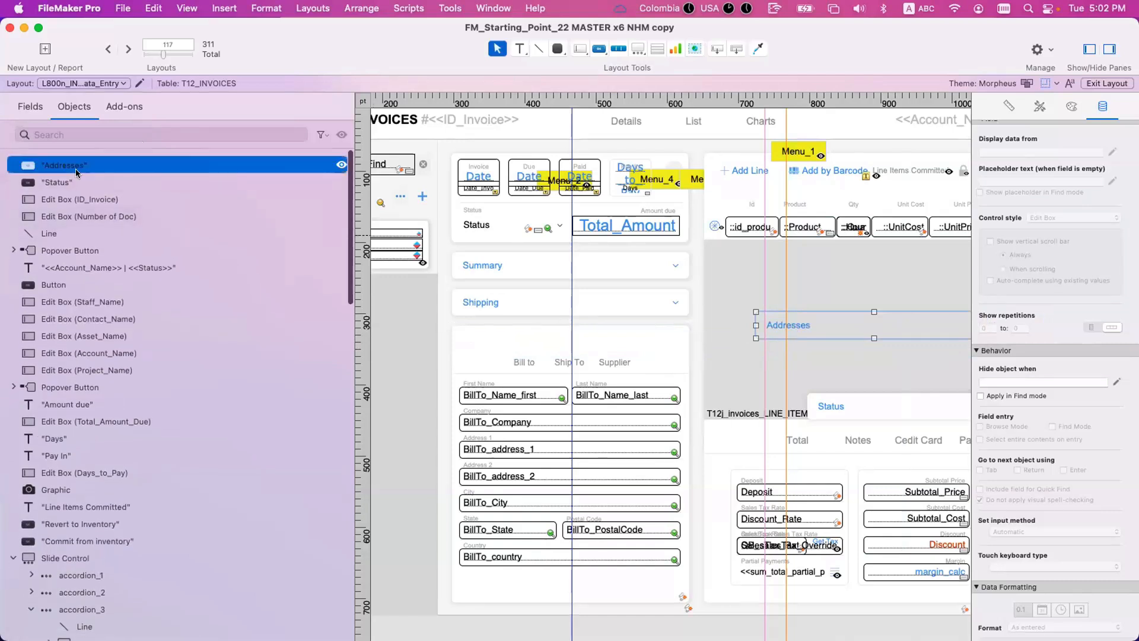
left_click(312, 8)
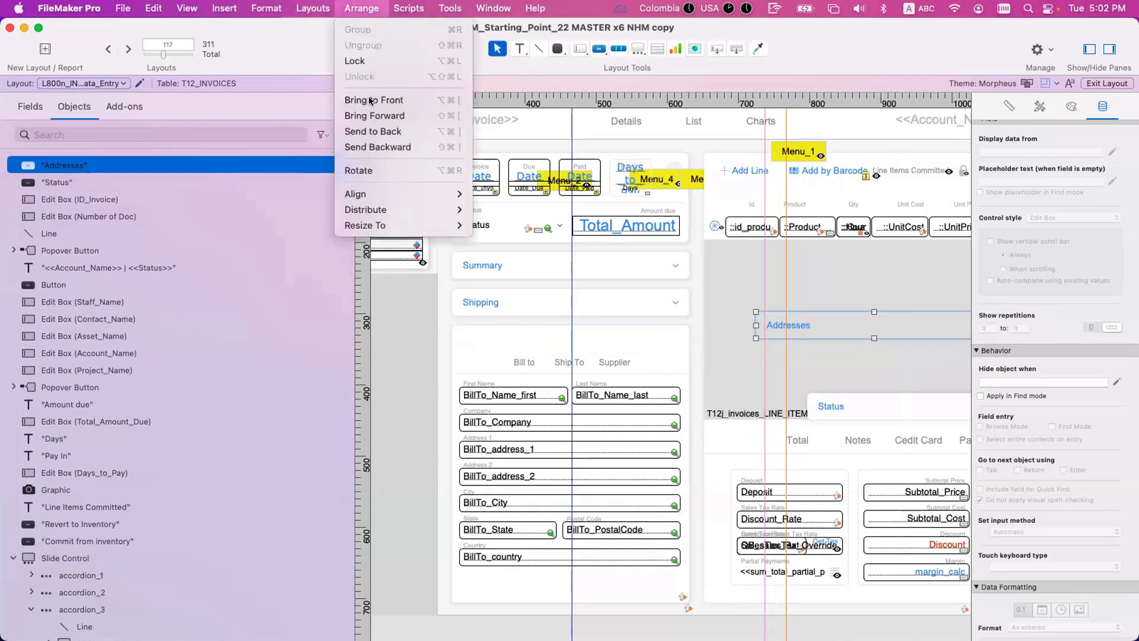
left_click(369, 98)
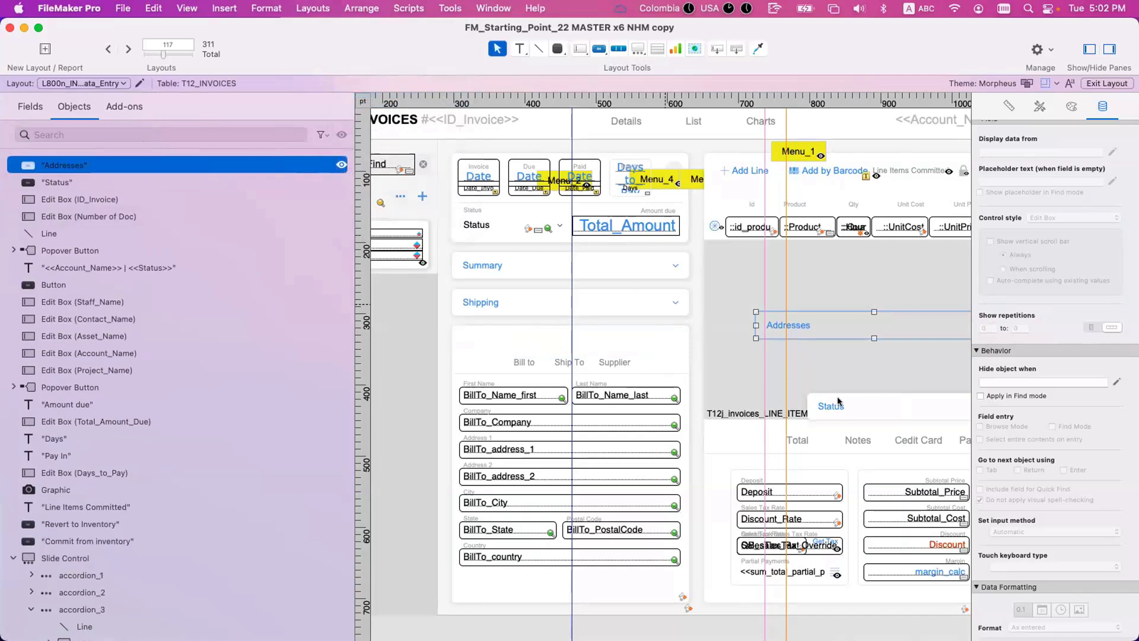
View the shared conditional formatting of the Addresses and Status buttons while Addresses is stacked above Status
left_click(869, 402, "shift")
right_click(869, 401)
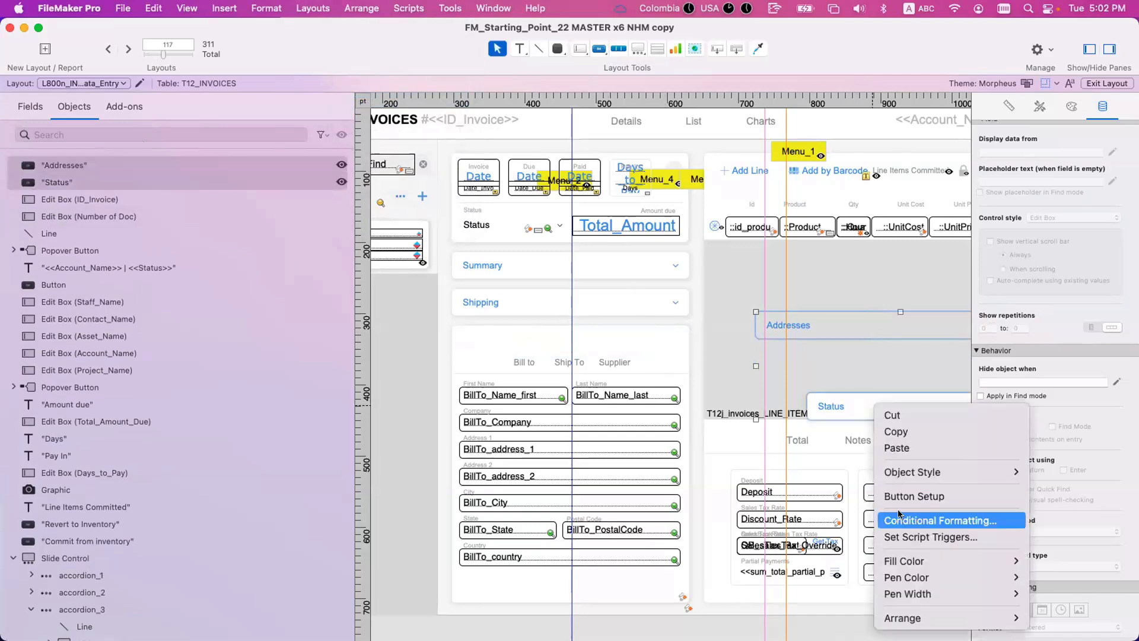
left_click(903, 519)
key("Escape")
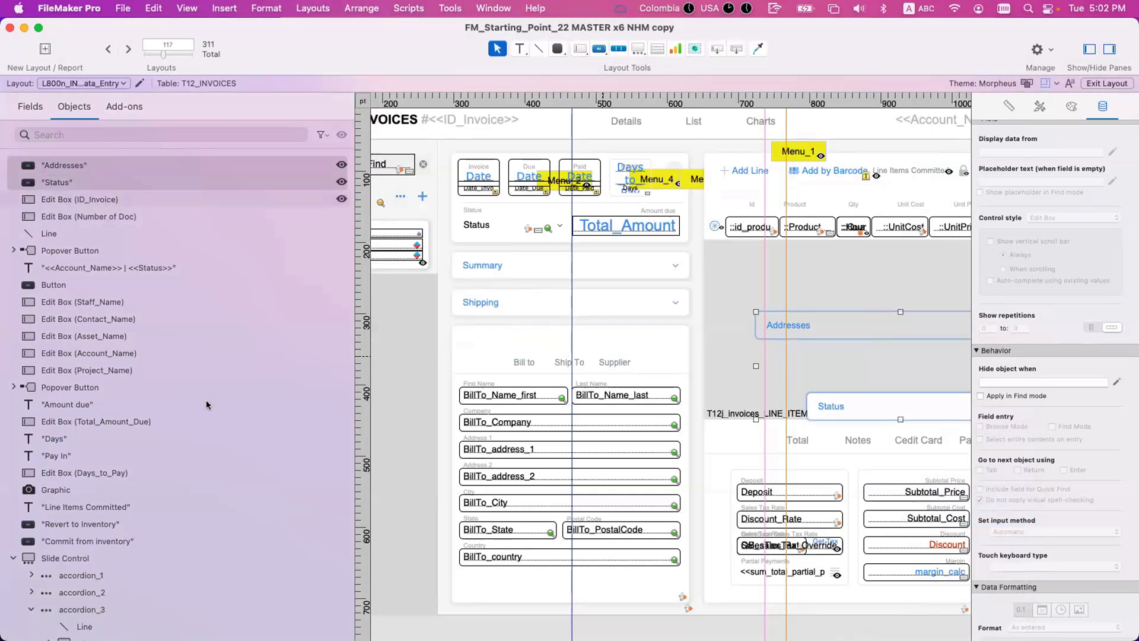
Release the two-button selection and undo moving the Addresses button out of accordion_3
left_click(212, 419)
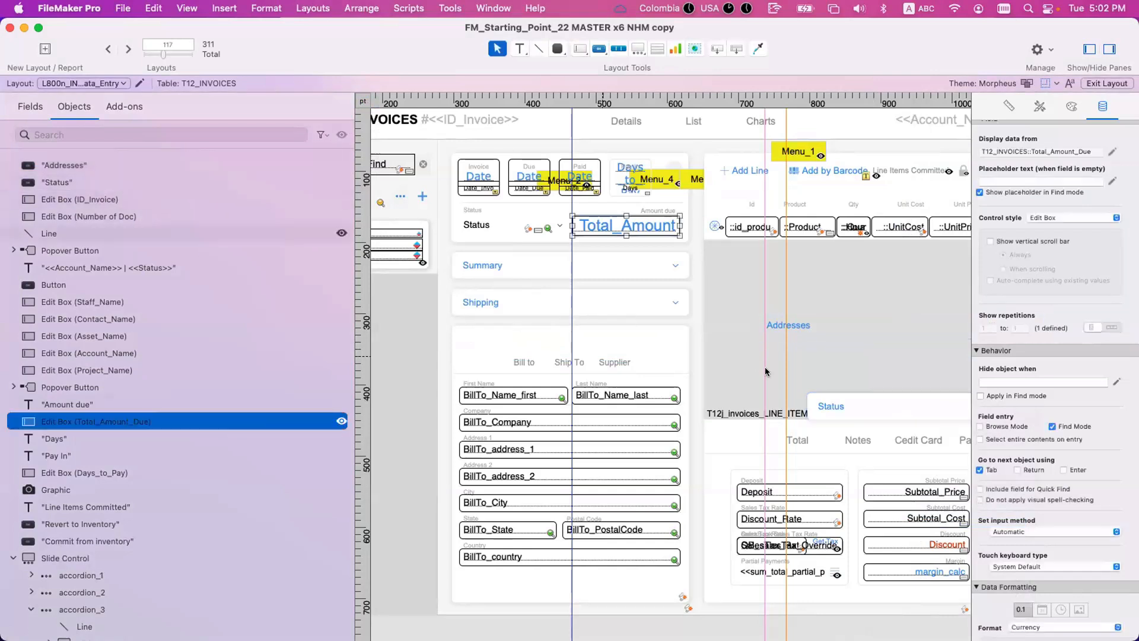
key("Tab")
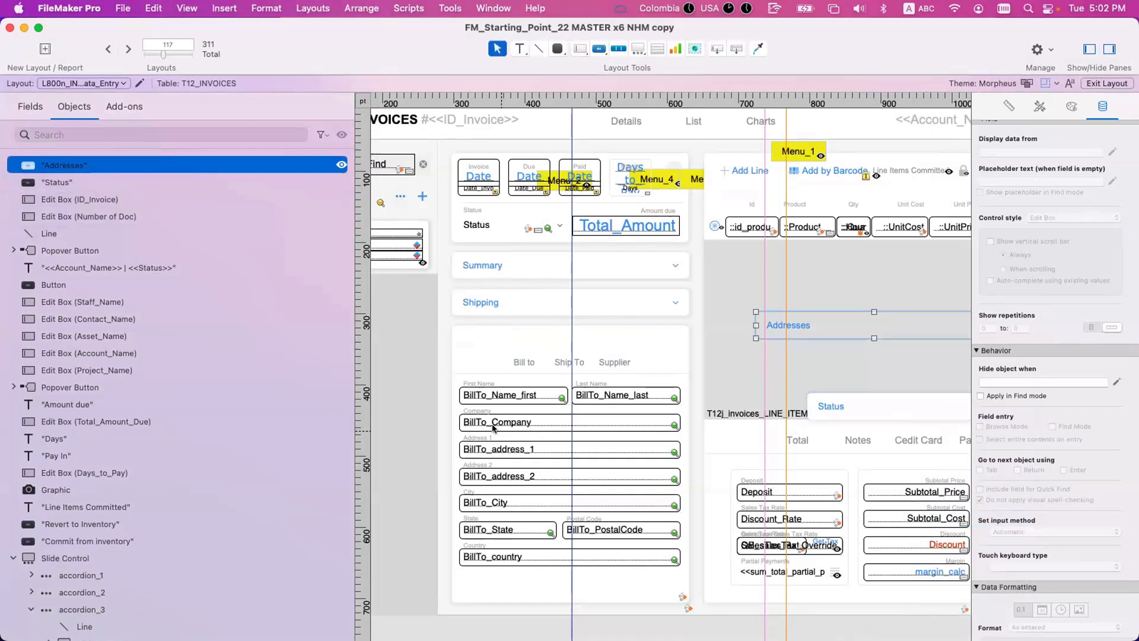
key("super+z")
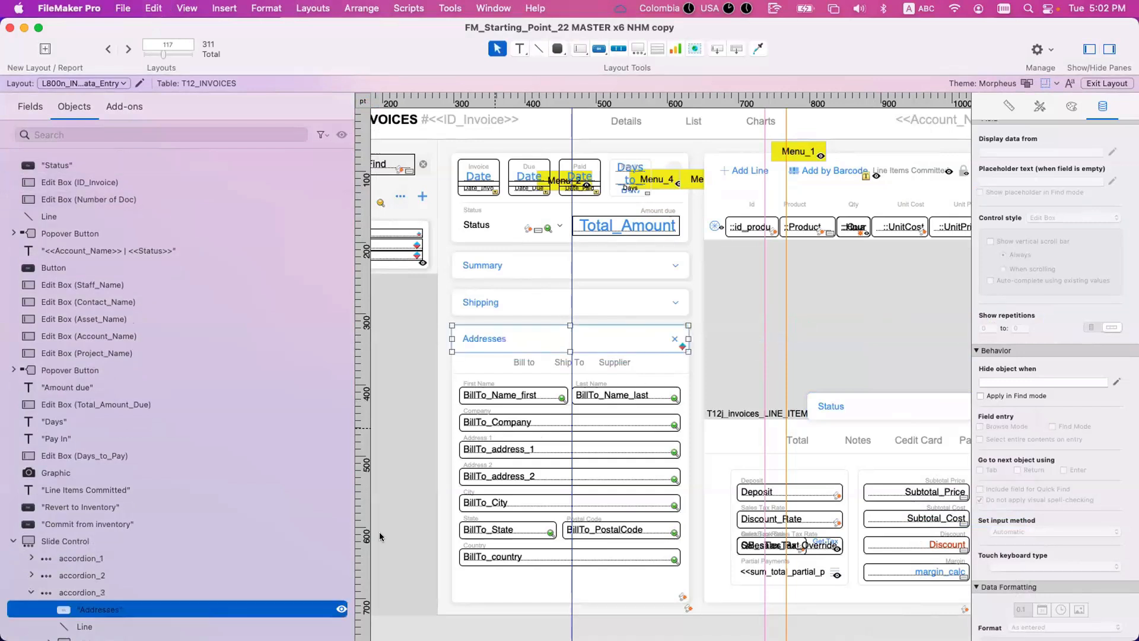
scroll(123, 517, "down", 4)
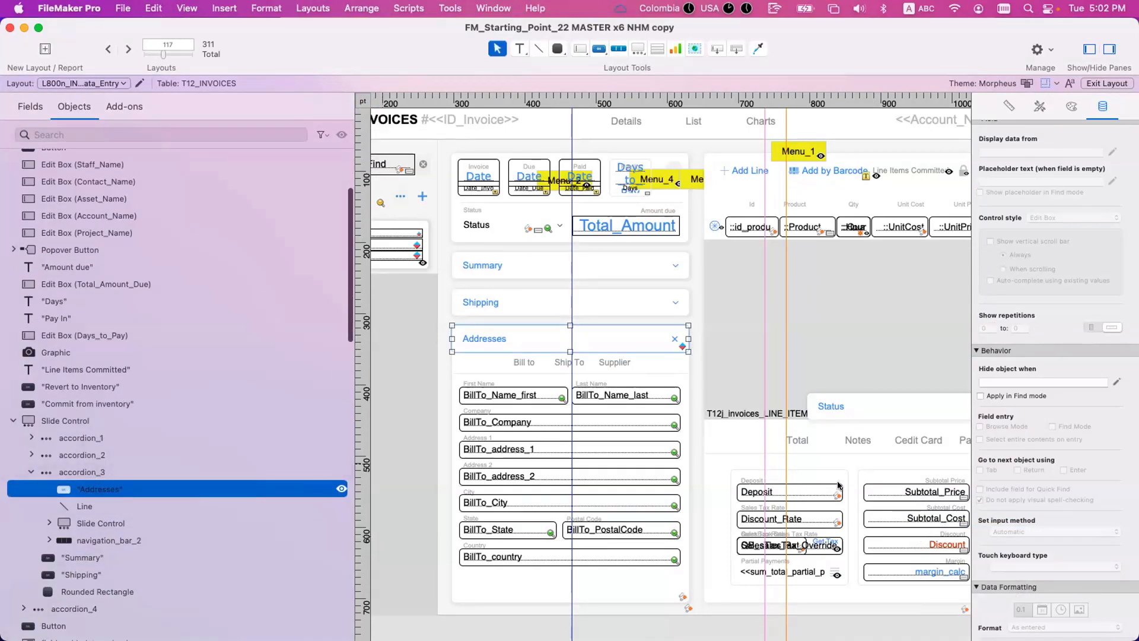
View the conditional formatting of the Status button selected together with the Addresses button inside accordion_3
right_click(836, 408)
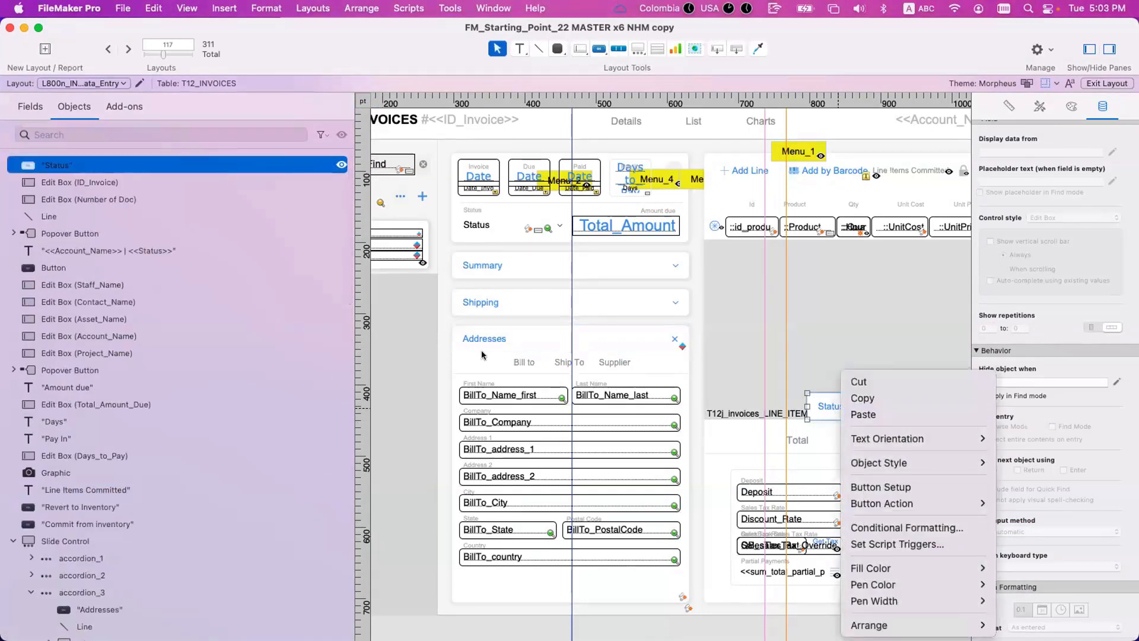
left_click(482, 349)
left_click(483, 347, "shift")
right_click(852, 409)
left_click(901, 524)
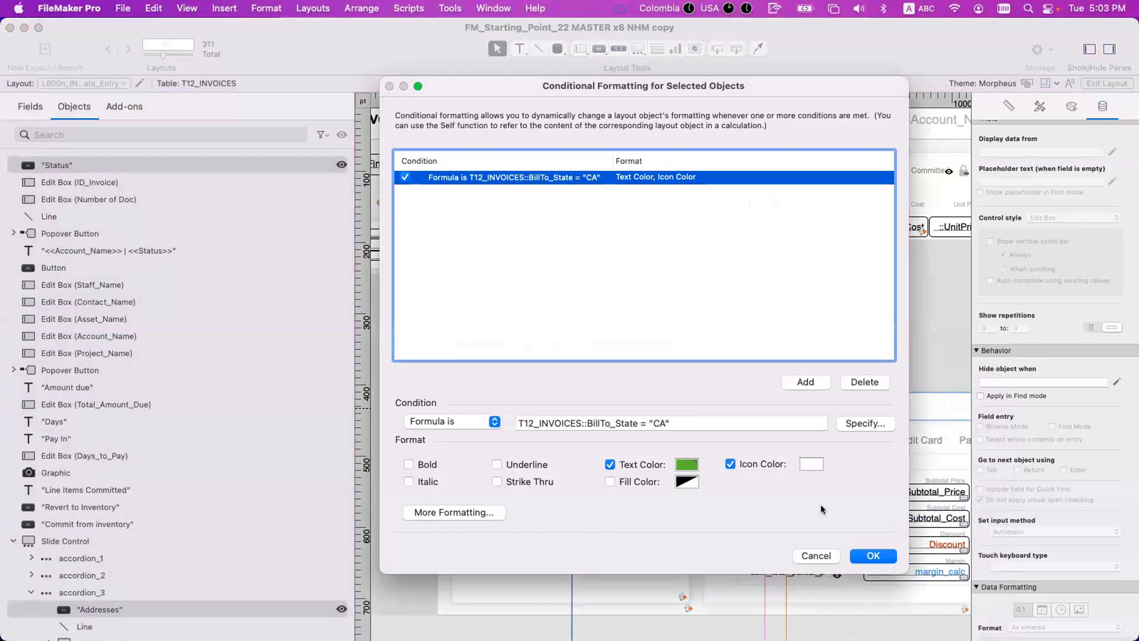
key("Escape")
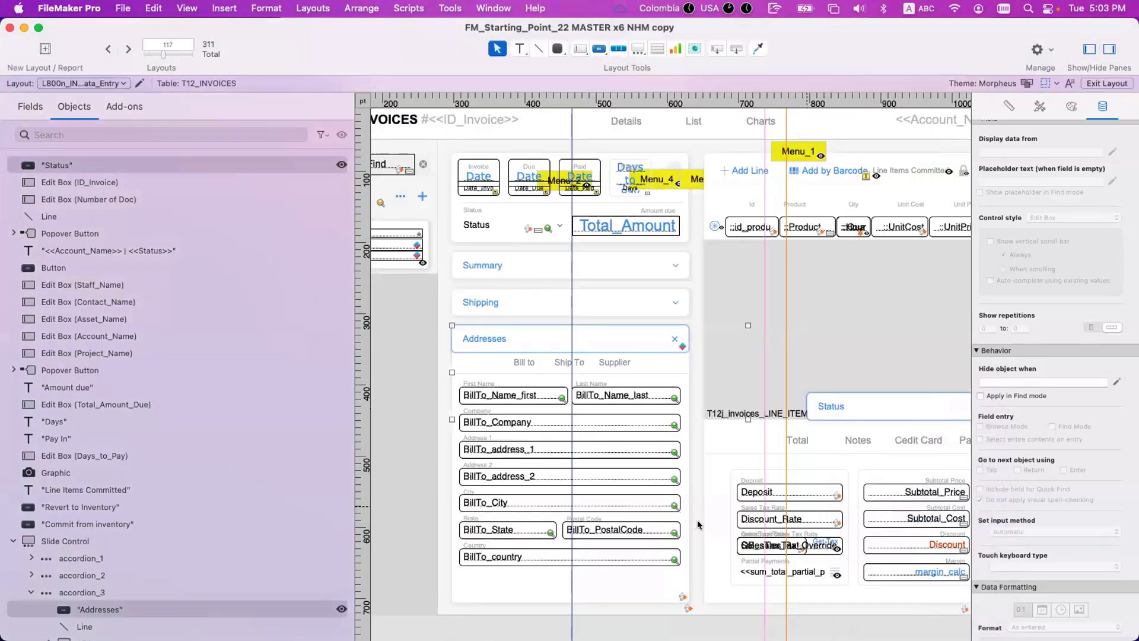
Move the Addresses button out of the accordion onto the line-items area and stack the Status button above it in the object hierarchy
left_click(697, 524)
left_click_drag(496, 334, 810, 335)
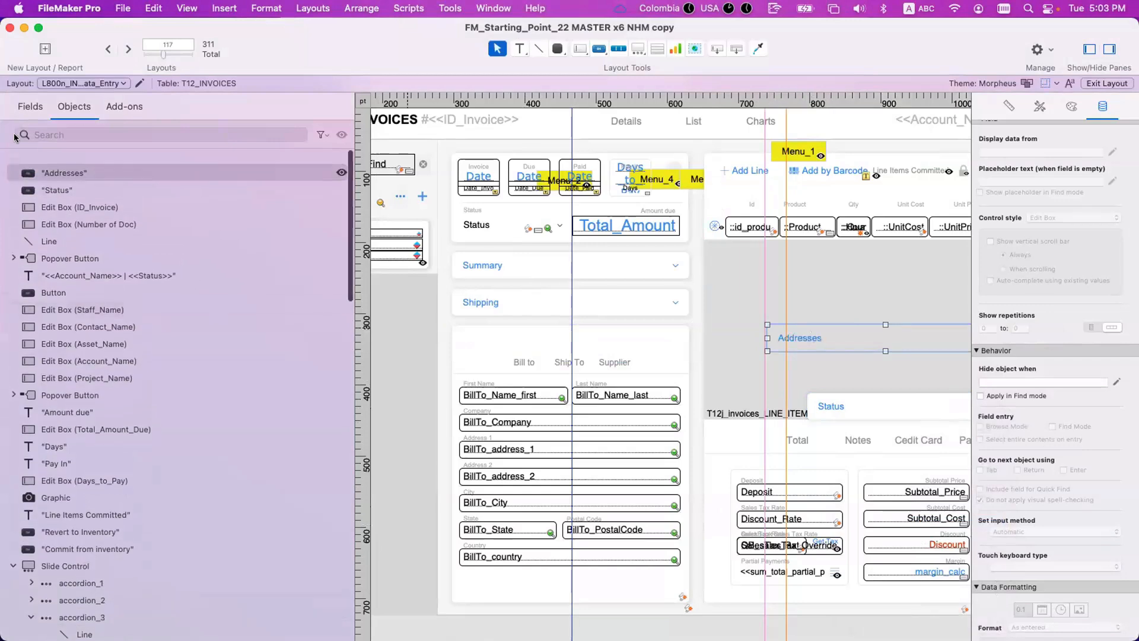
left_click_drag(75, 182, 94, 155)
scroll(874, 348, "right", 3)
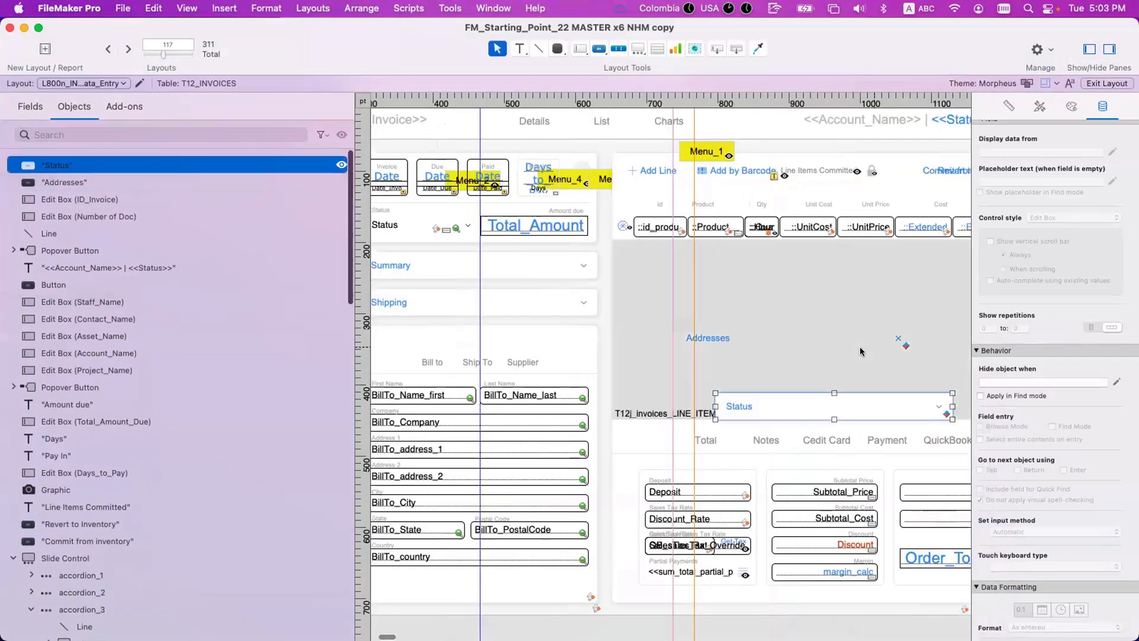
Check the conditional formatting of both buttons together while Status is stacked above Addresses
left_click(727, 351, "shift")
right_click(728, 347)
left_click(768, 460)
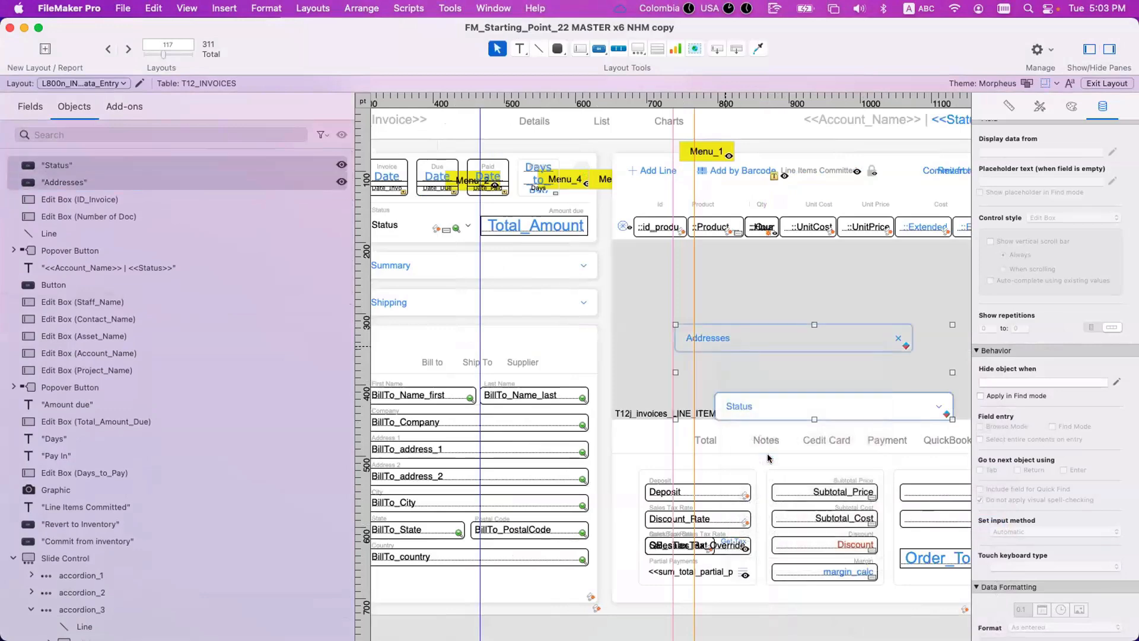
key("Return")
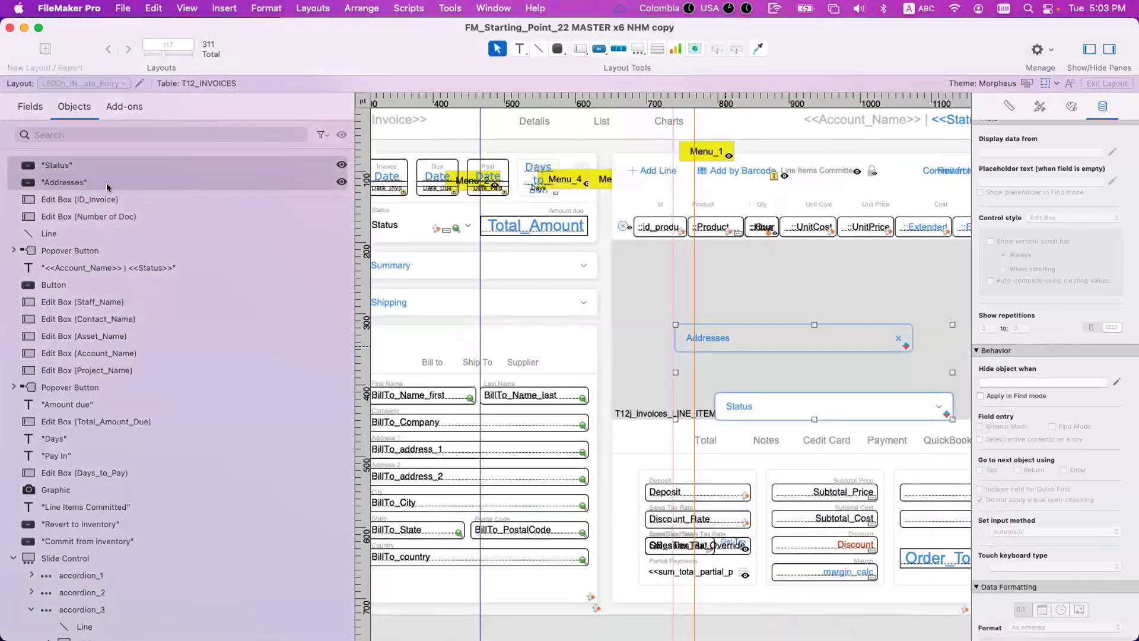
Stack the Addresses button above Status in the object hierarchy and check the conditional formatting of both buttons together
left_click(84, 178)
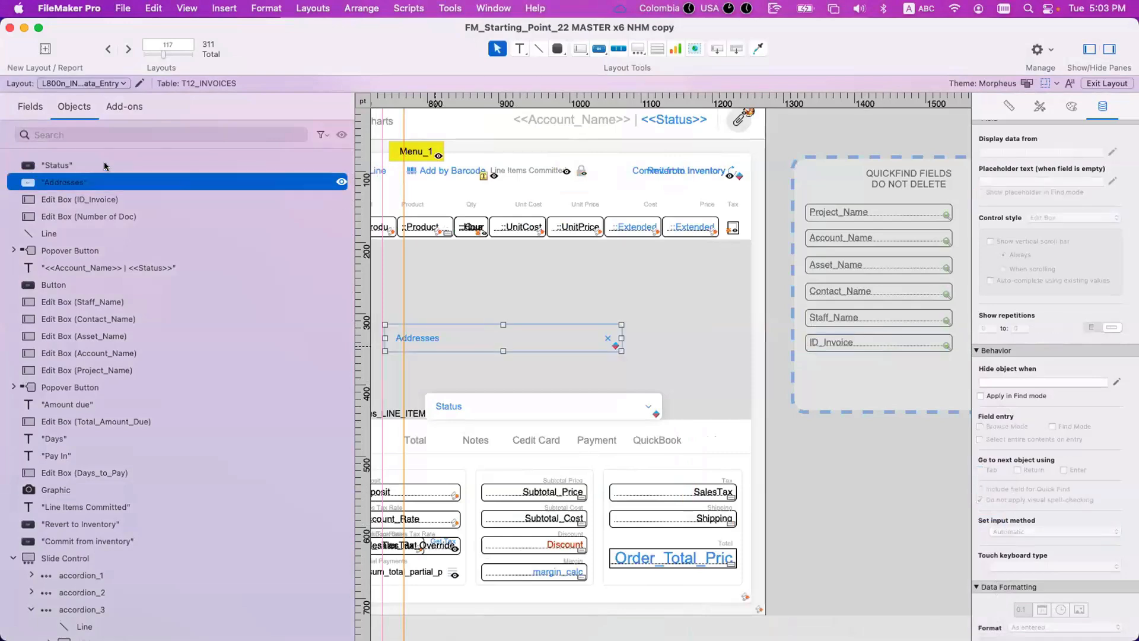
left_click_drag(112, 168, 107, 160)
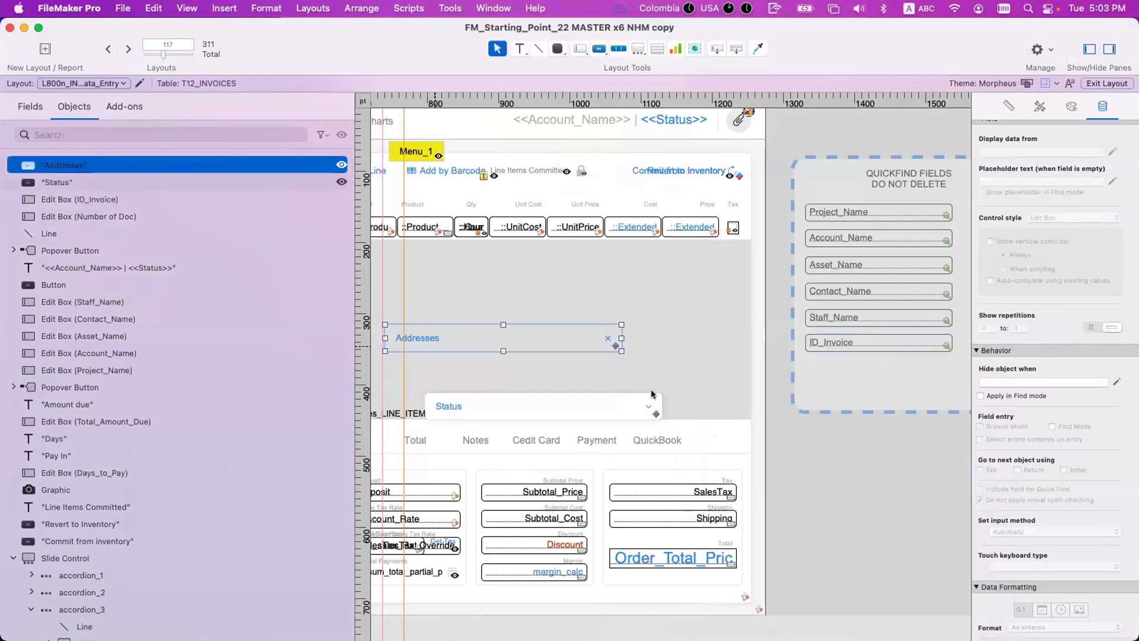
left_click(510, 399, "shift")
right_click(510, 401)
left_click(570, 517)
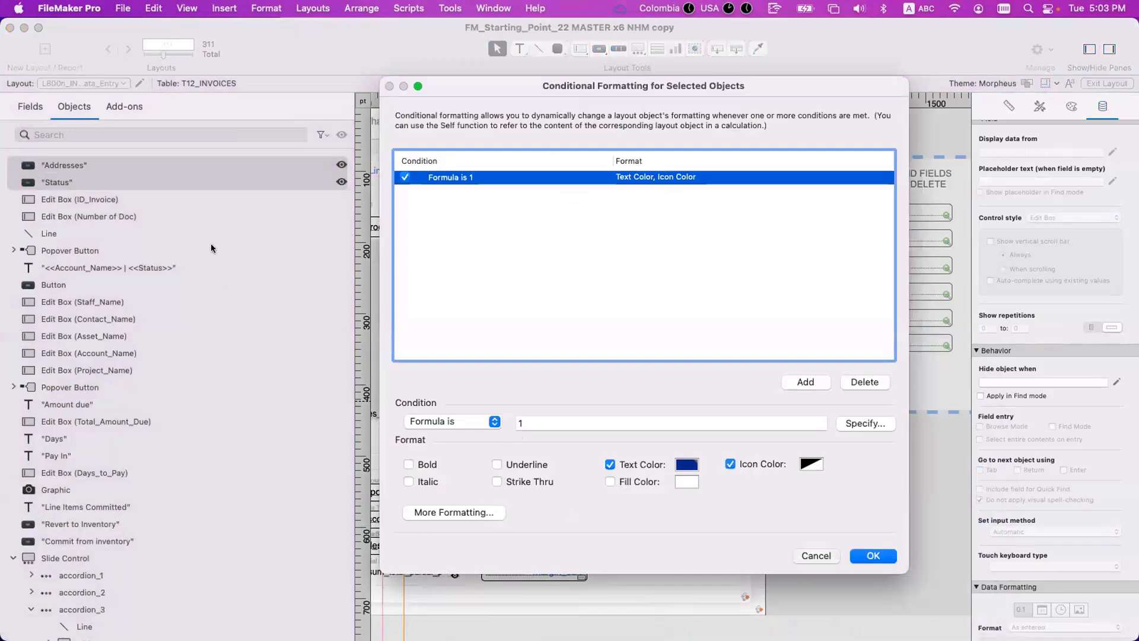
key("Return")
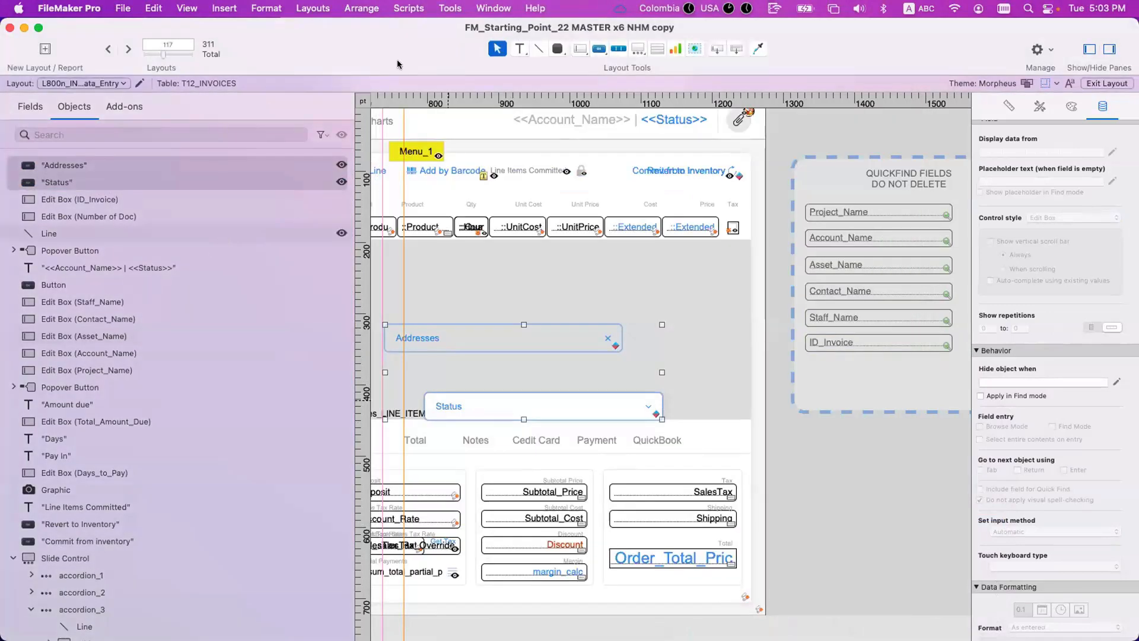
Undo the stacking and position changes to the two buttons, back to the Addresses button inside accordion_3
left_click_drag(363, 48, 397, 49)
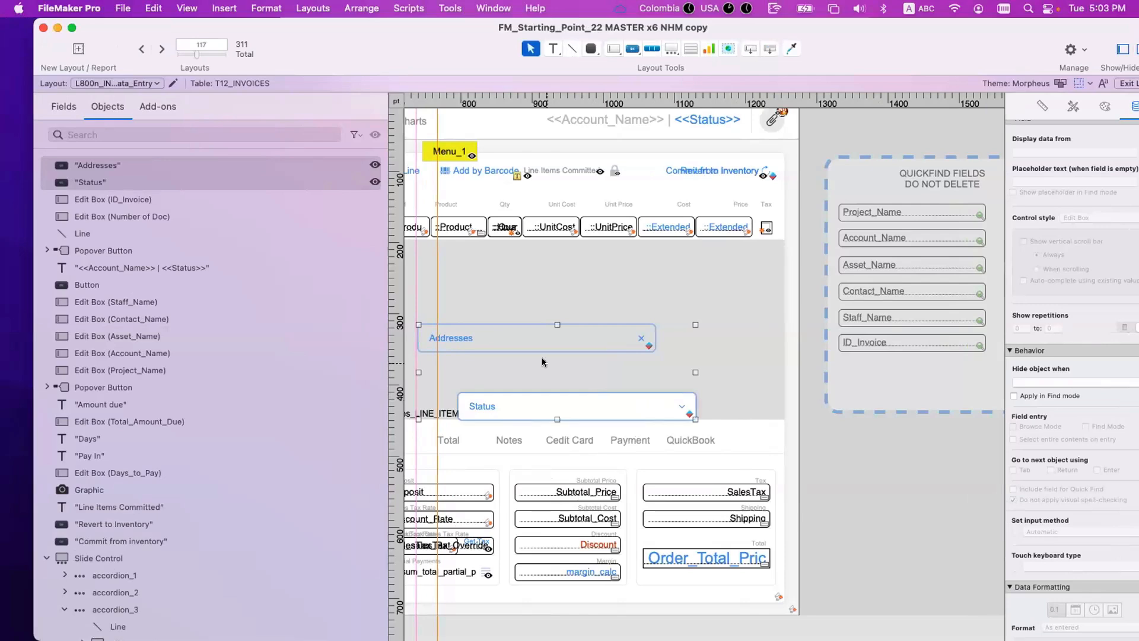
scroll(542, 362, "left", 15)
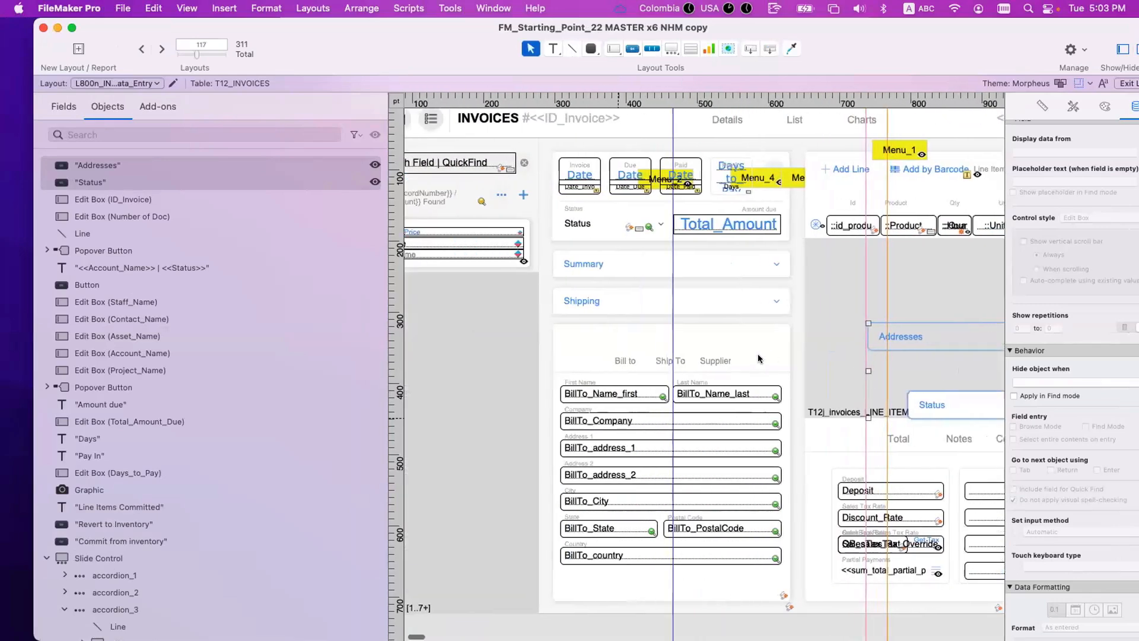
key("super+c")
key("super+z")
key("super+z")
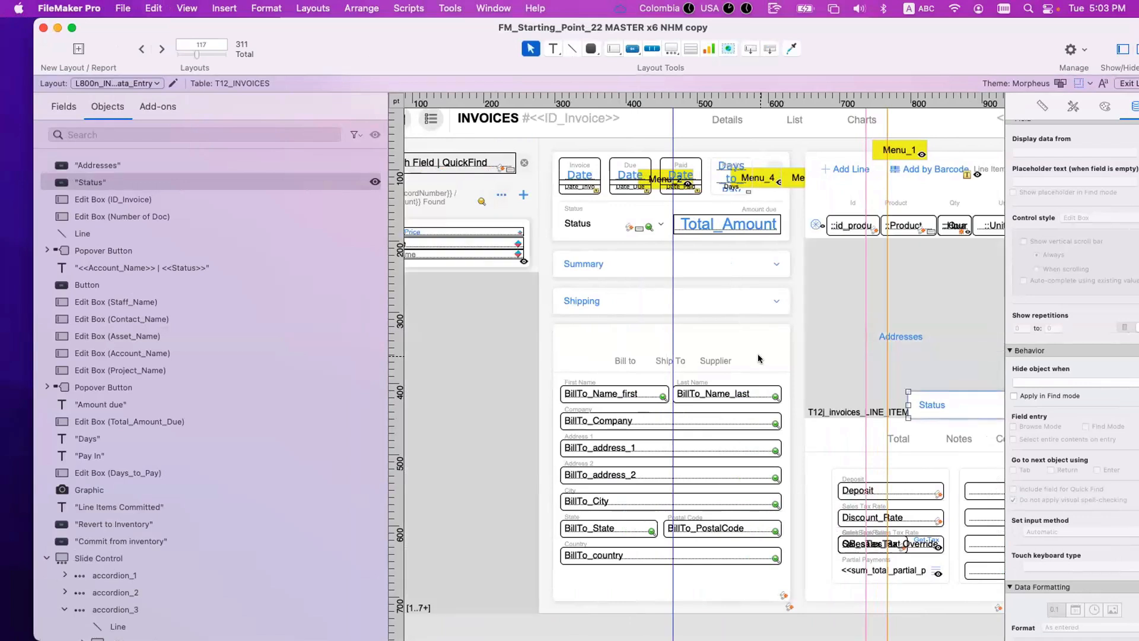
key("super+z")
left_click(735, 375)
left_click(757, 336)
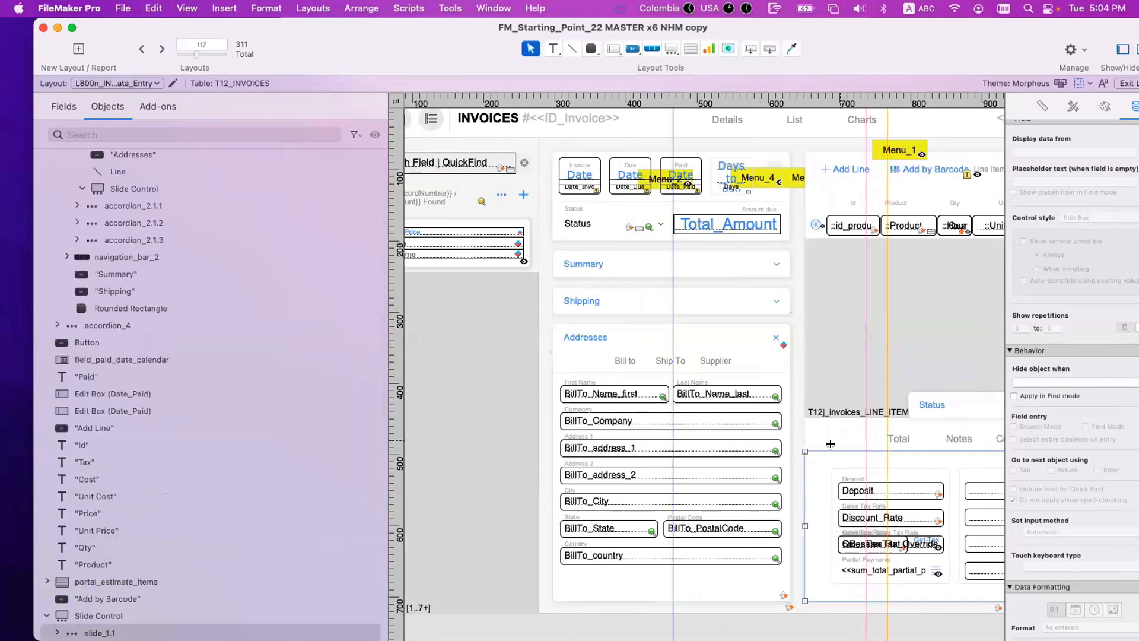
left_click(831, 442)
left_click(651, 324)
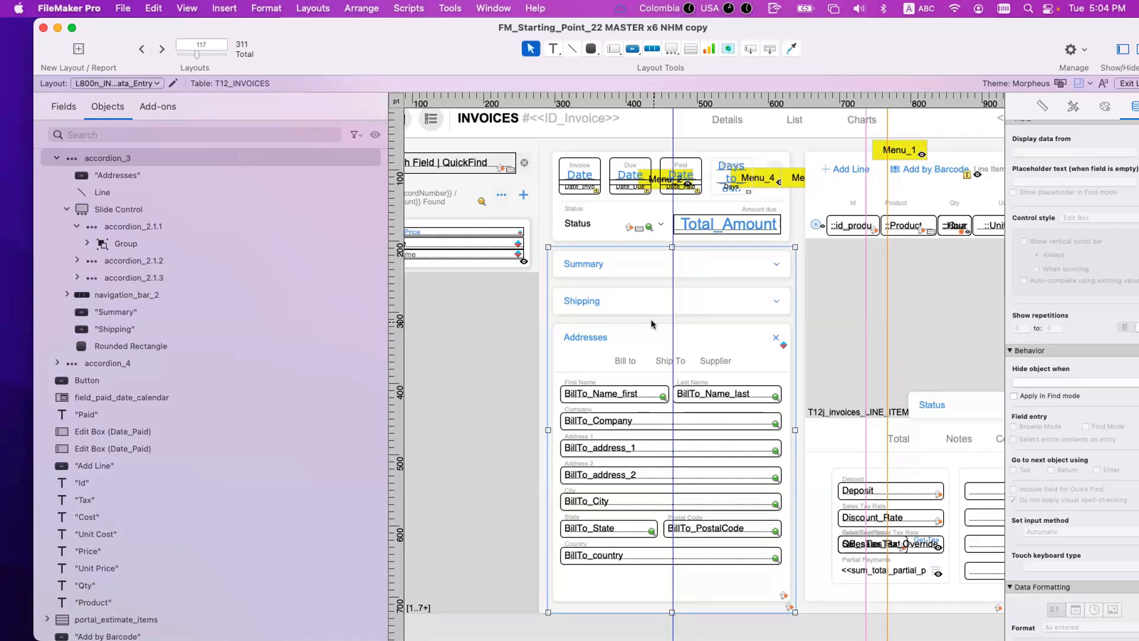
Move the Status button beyond the layout's right edge, below the QUICKFIND FIELDS block, and deselect it
scroll(681, 322, "right", 6)
left_click_drag(760, 400, 806, 467)
left_click(635, 432)
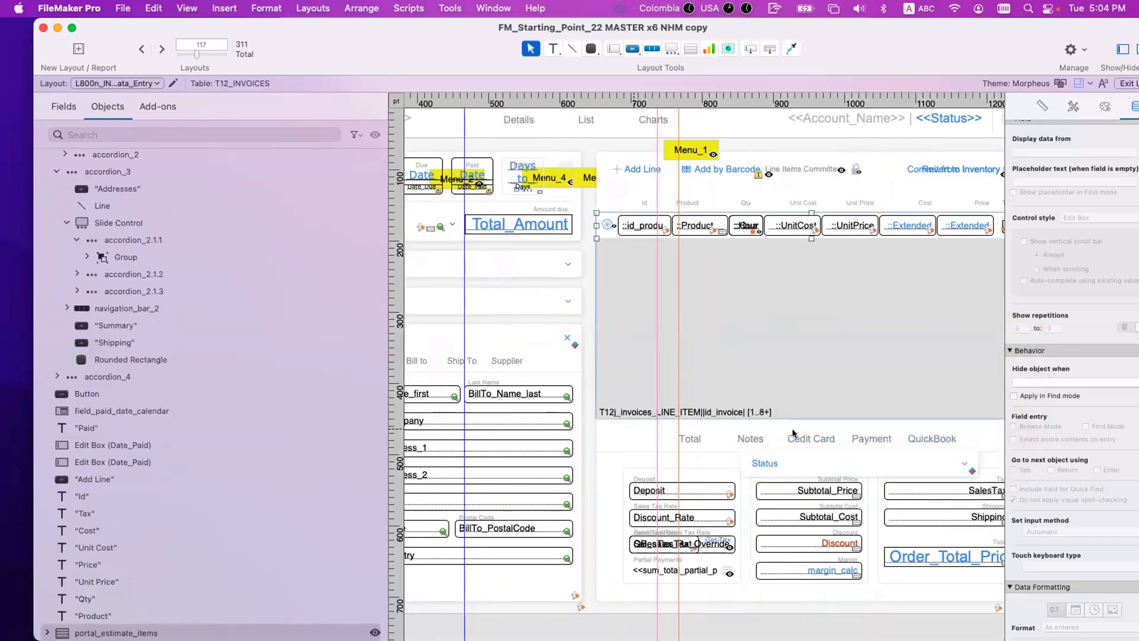
left_click(810, 452)
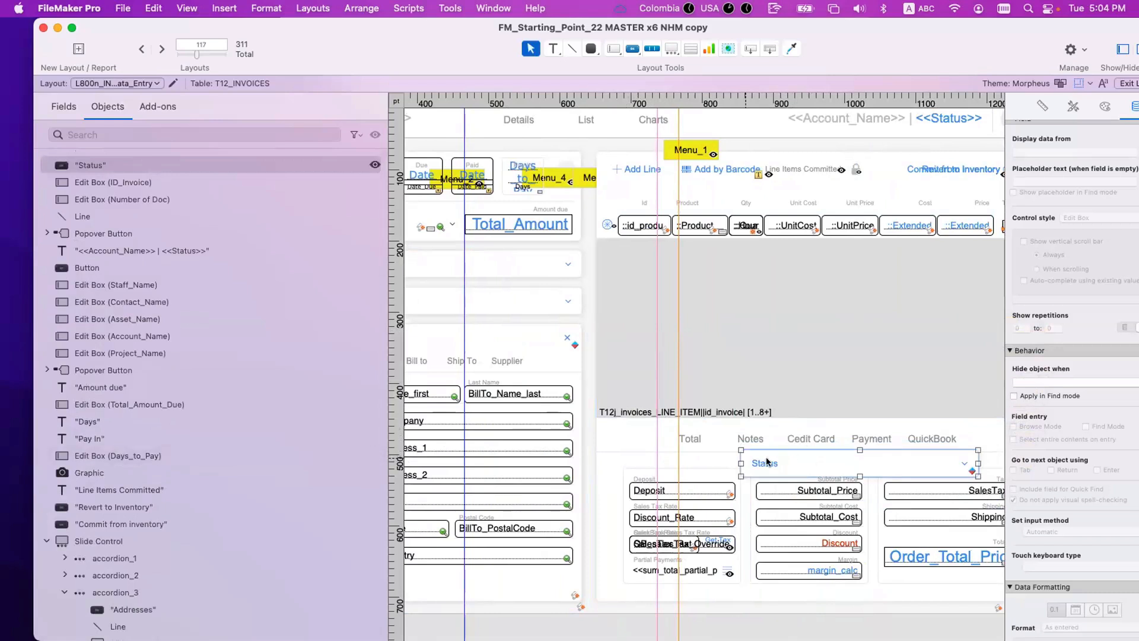
left_click_drag(771, 462, 928, 461)
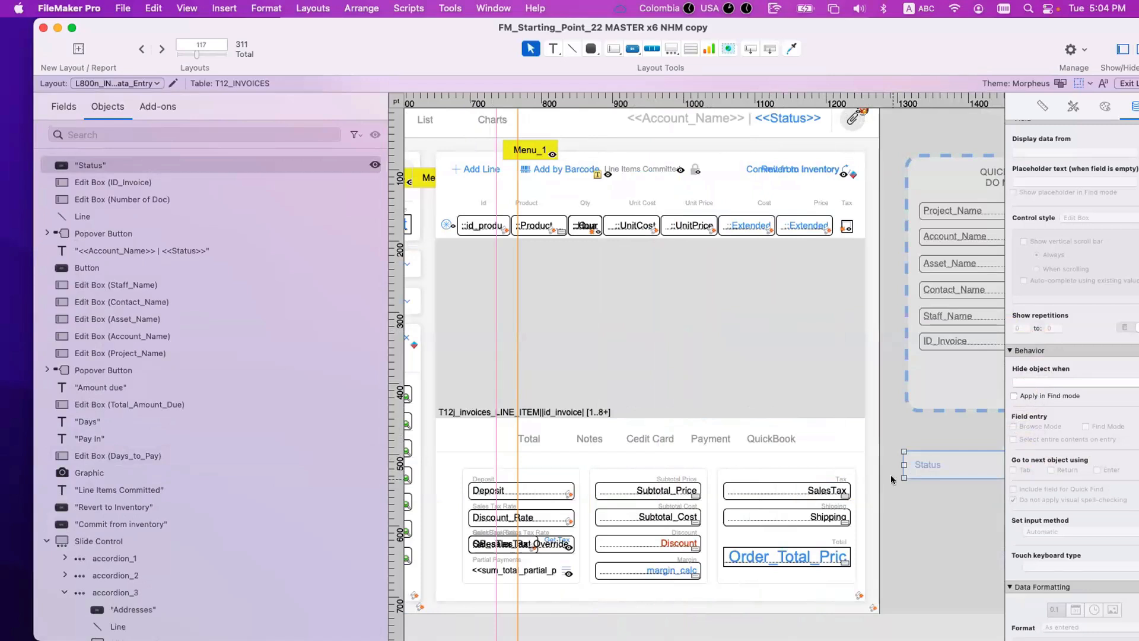
left_click_drag(926, 509, 907, 465)
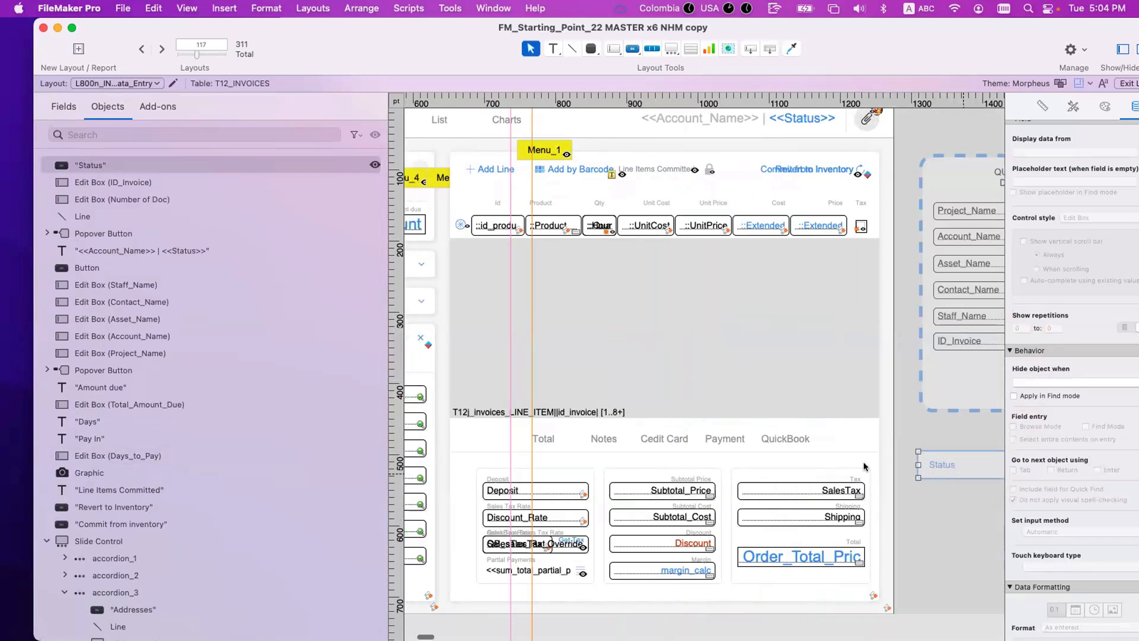
scroll(653, 356, "left", 10)
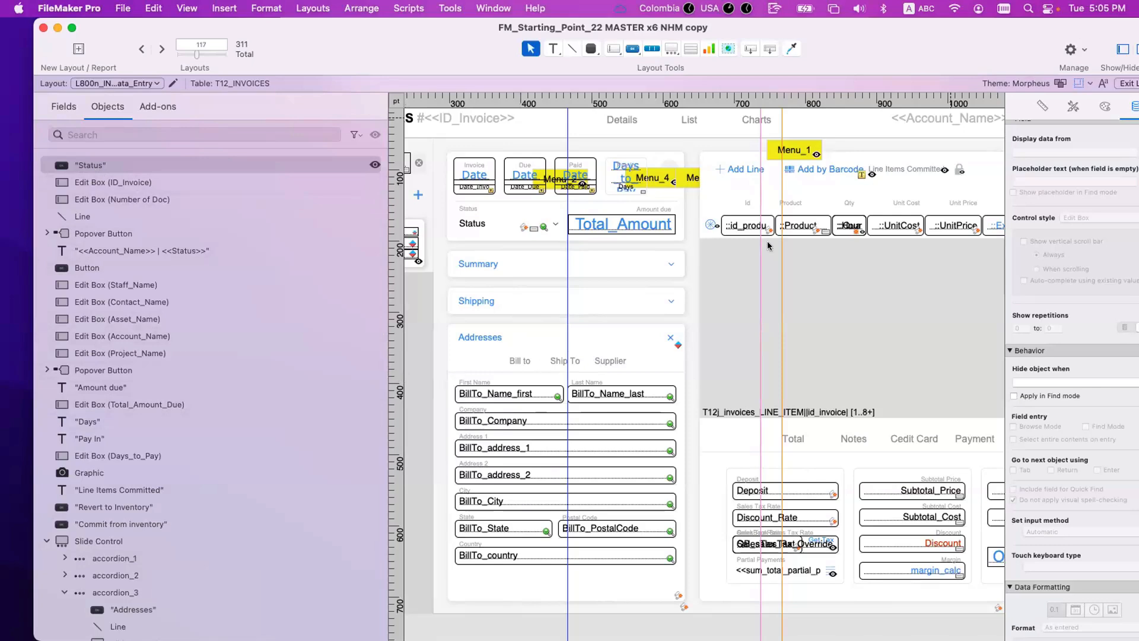
scroll(686, 252, "right", 10)
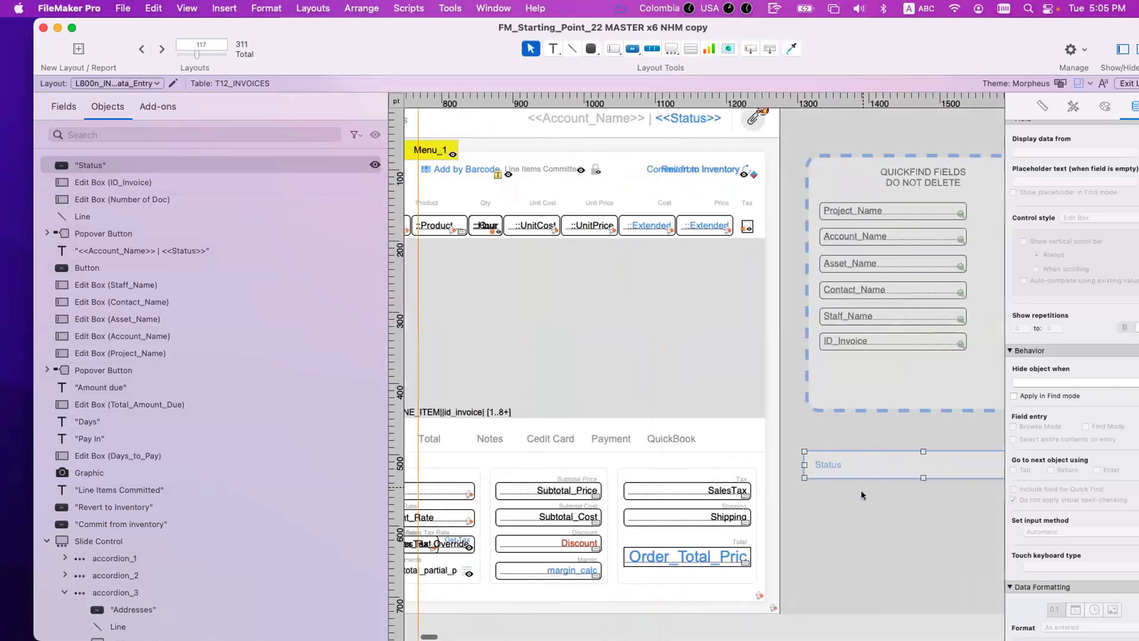
left_click(699, 384)
scroll(691, 365, "left", 8)
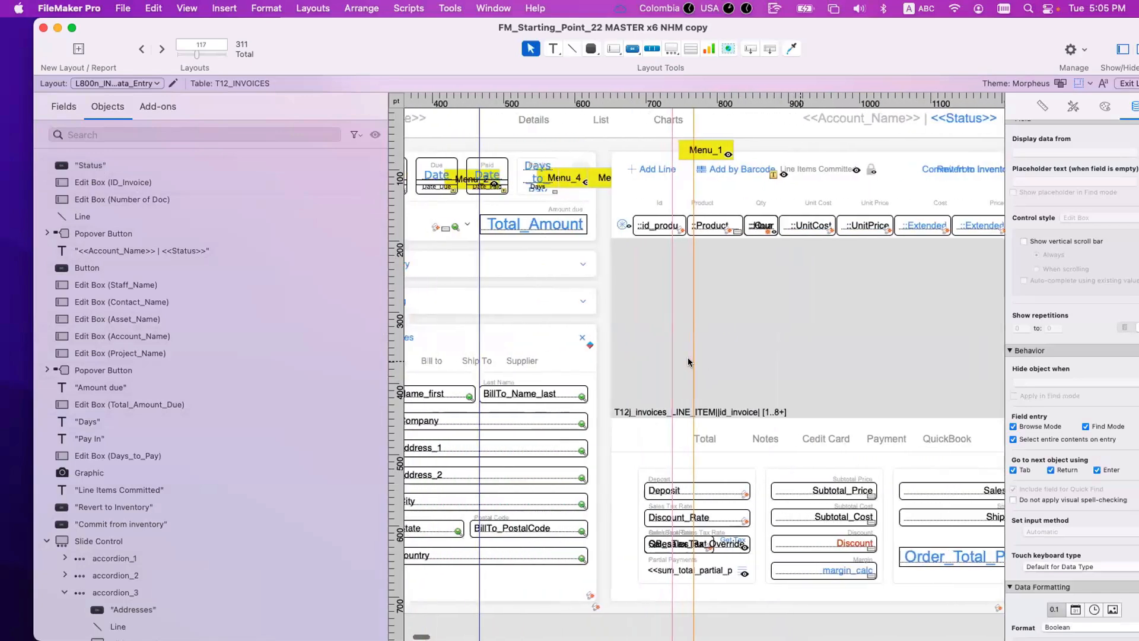